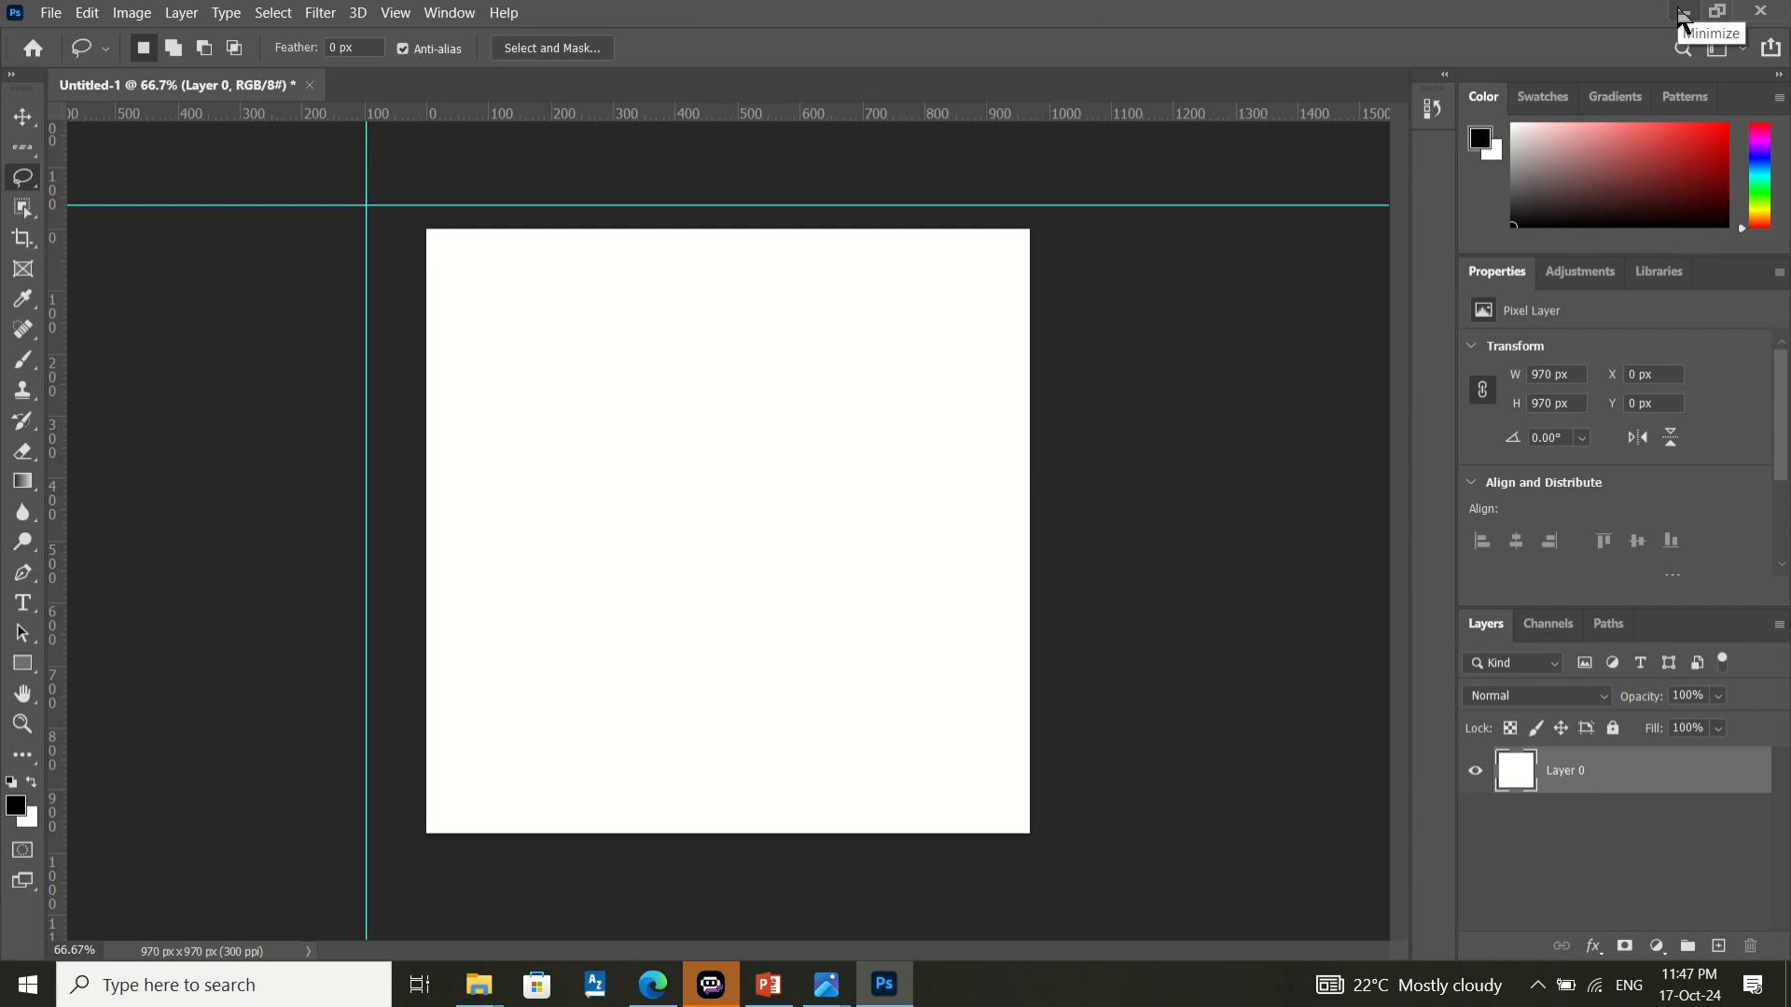
- Close Photoshop without saving the untitled document and relaunch it from the desktop
{"action": "left_click", "coordinate": [1685, 13]}
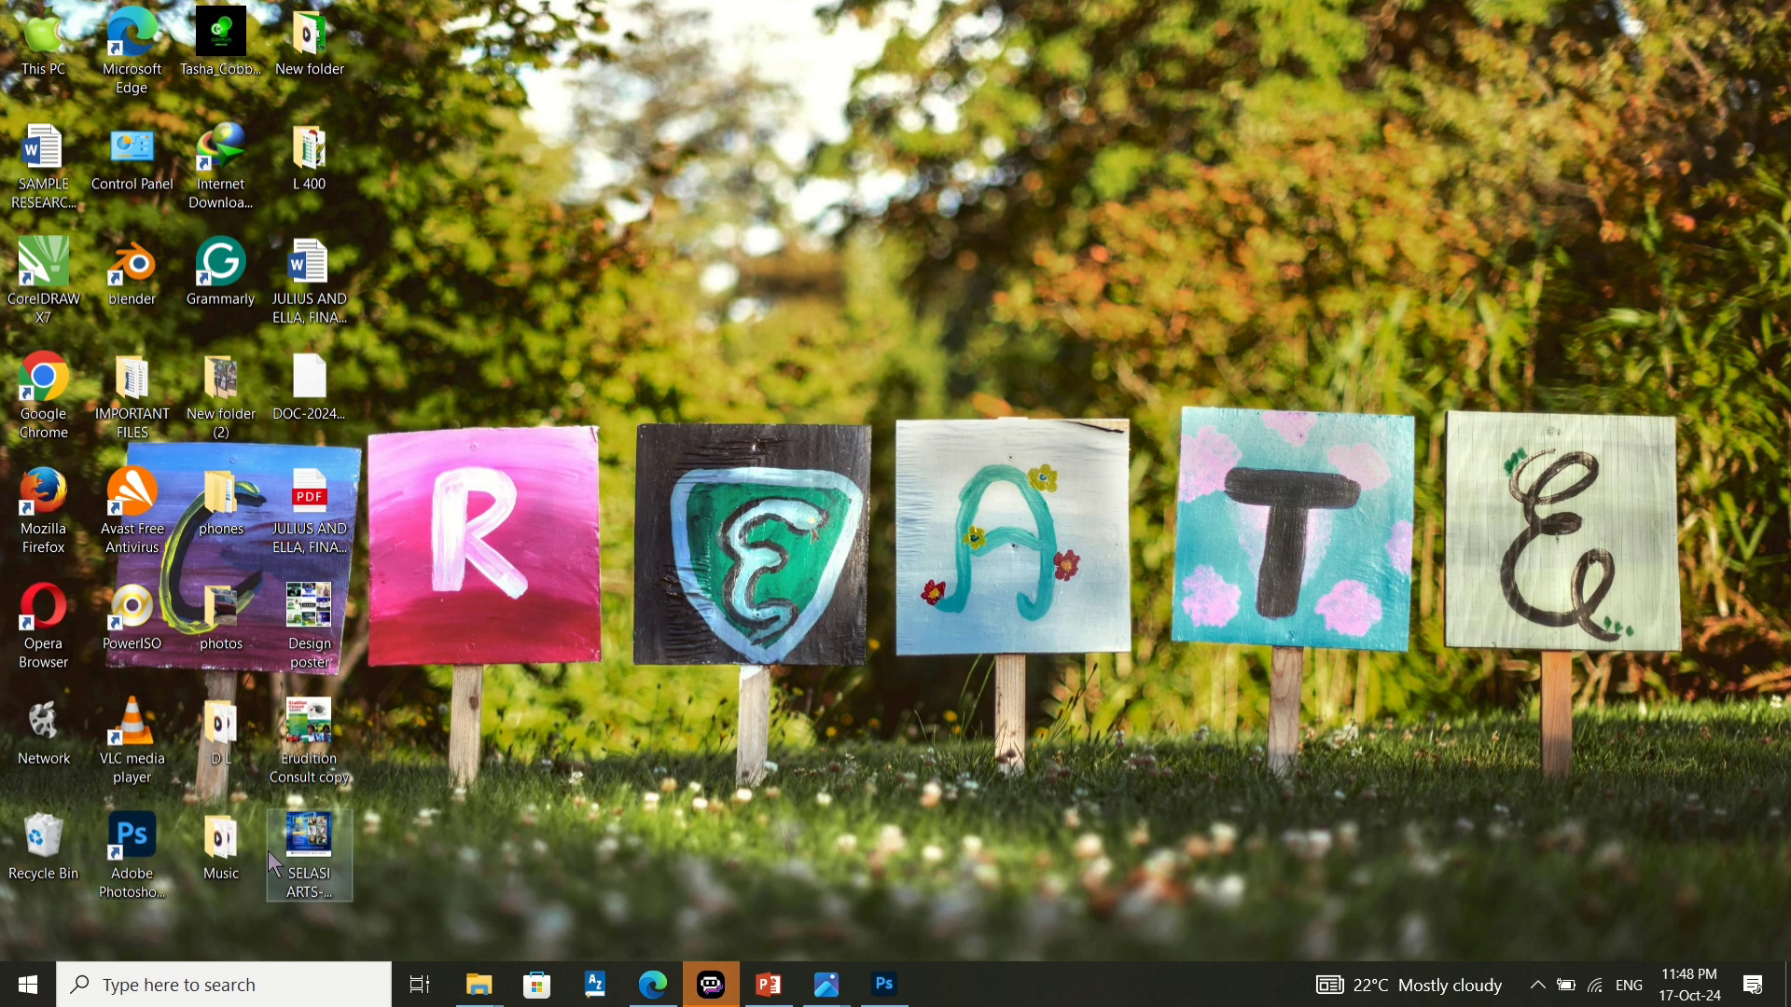
{"action": "double_click", "coordinate": [140, 835]}
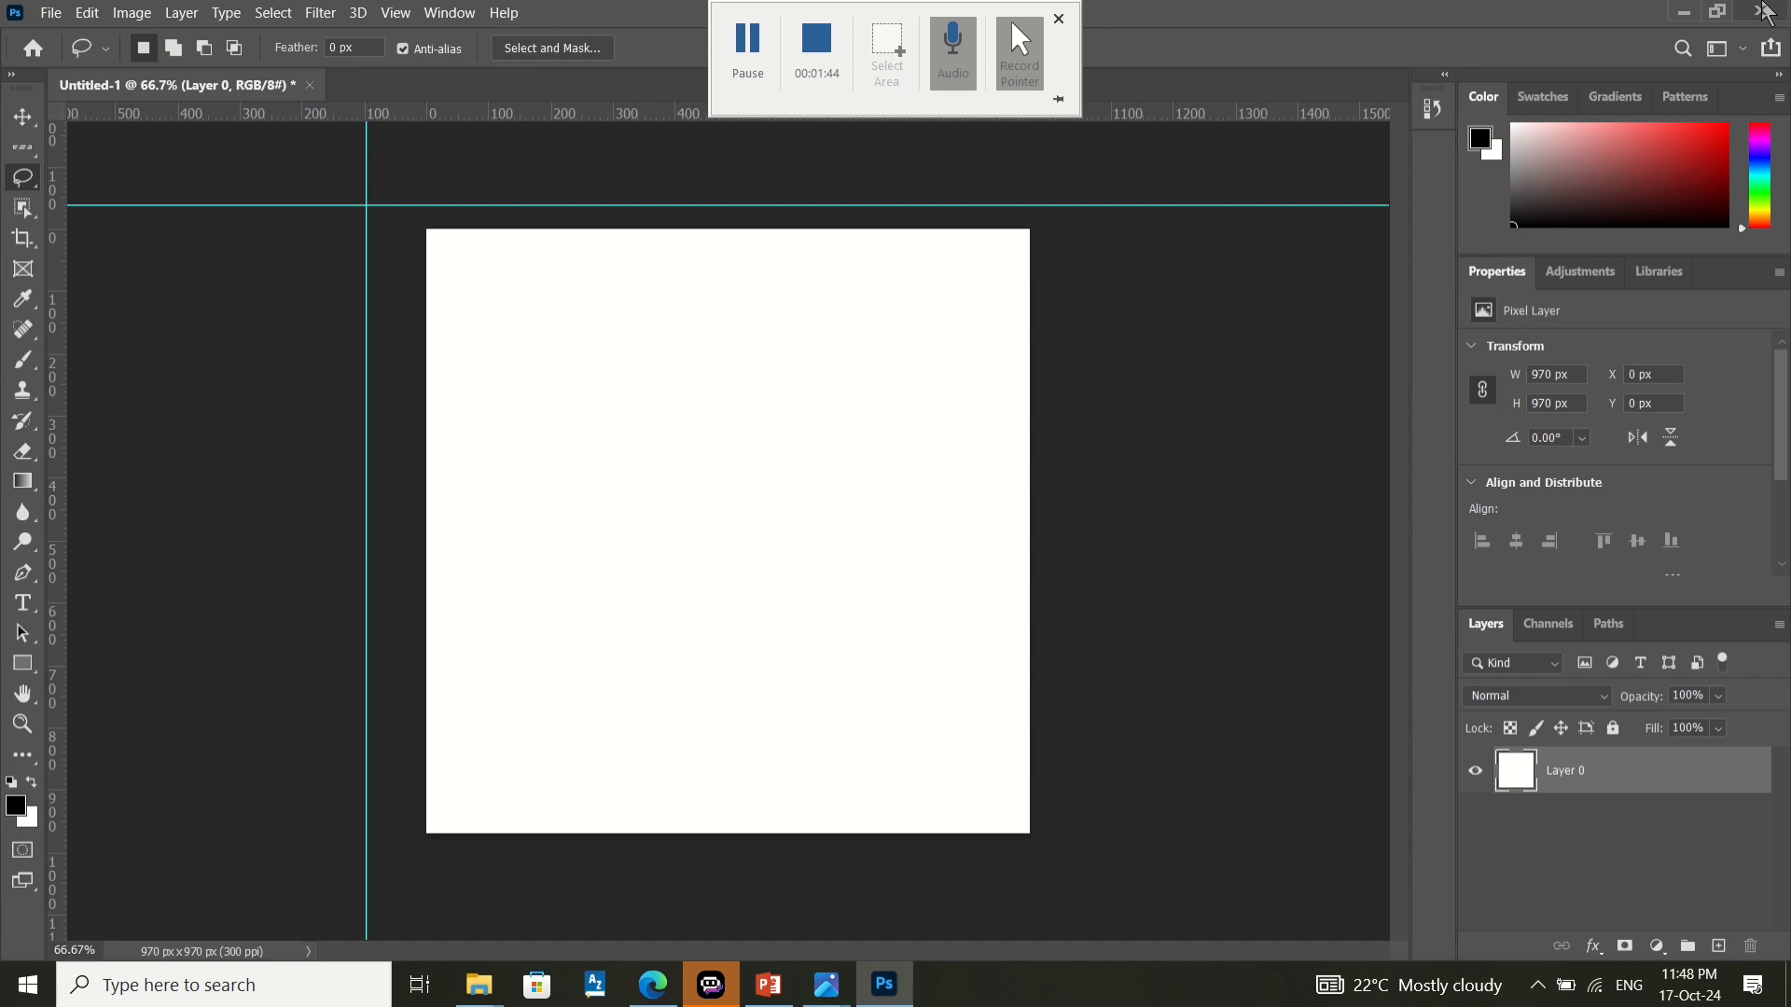
{"action": "left_click", "coordinate": [1761, 10]}
{"action": "left_click", "coordinate": [915, 387]}
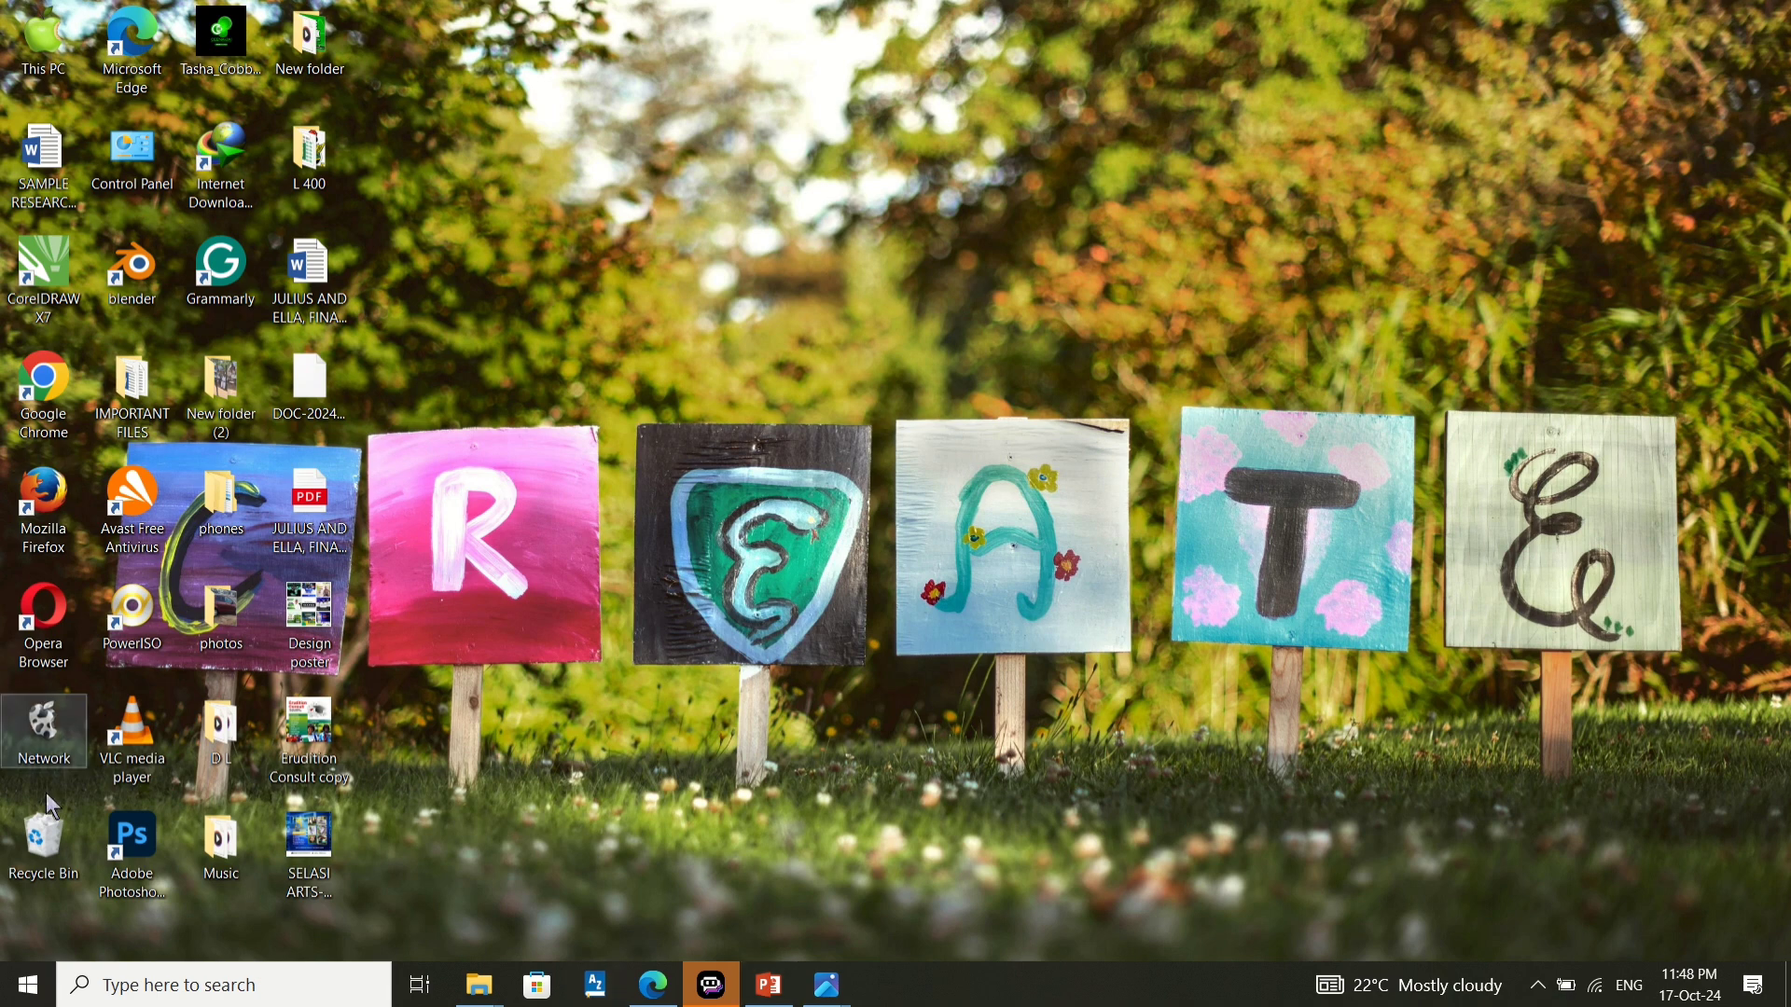
{"action": "left_click", "coordinate": [155, 836]}
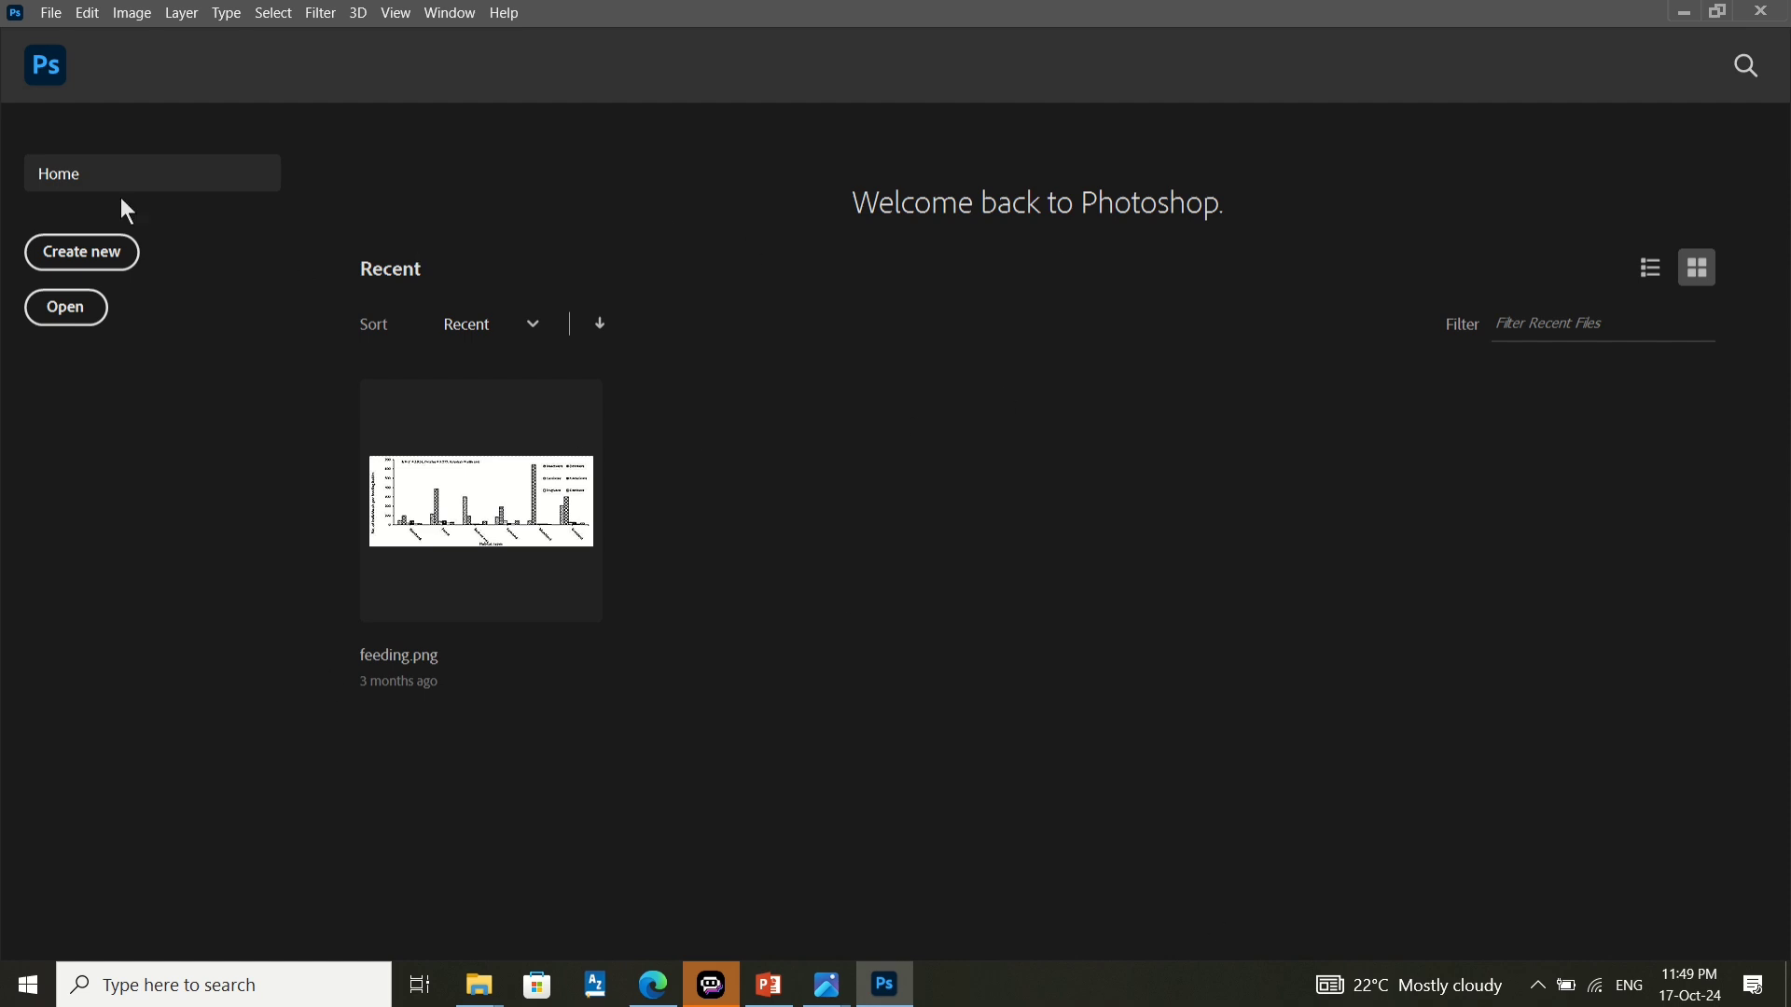
- Open the New Document dialog and review its Saved, Photo, Print, Art & Illustration, Web, Mobile, Film & Video and Recent presets
{"action": "left_click", "coordinate": [40, 252]}
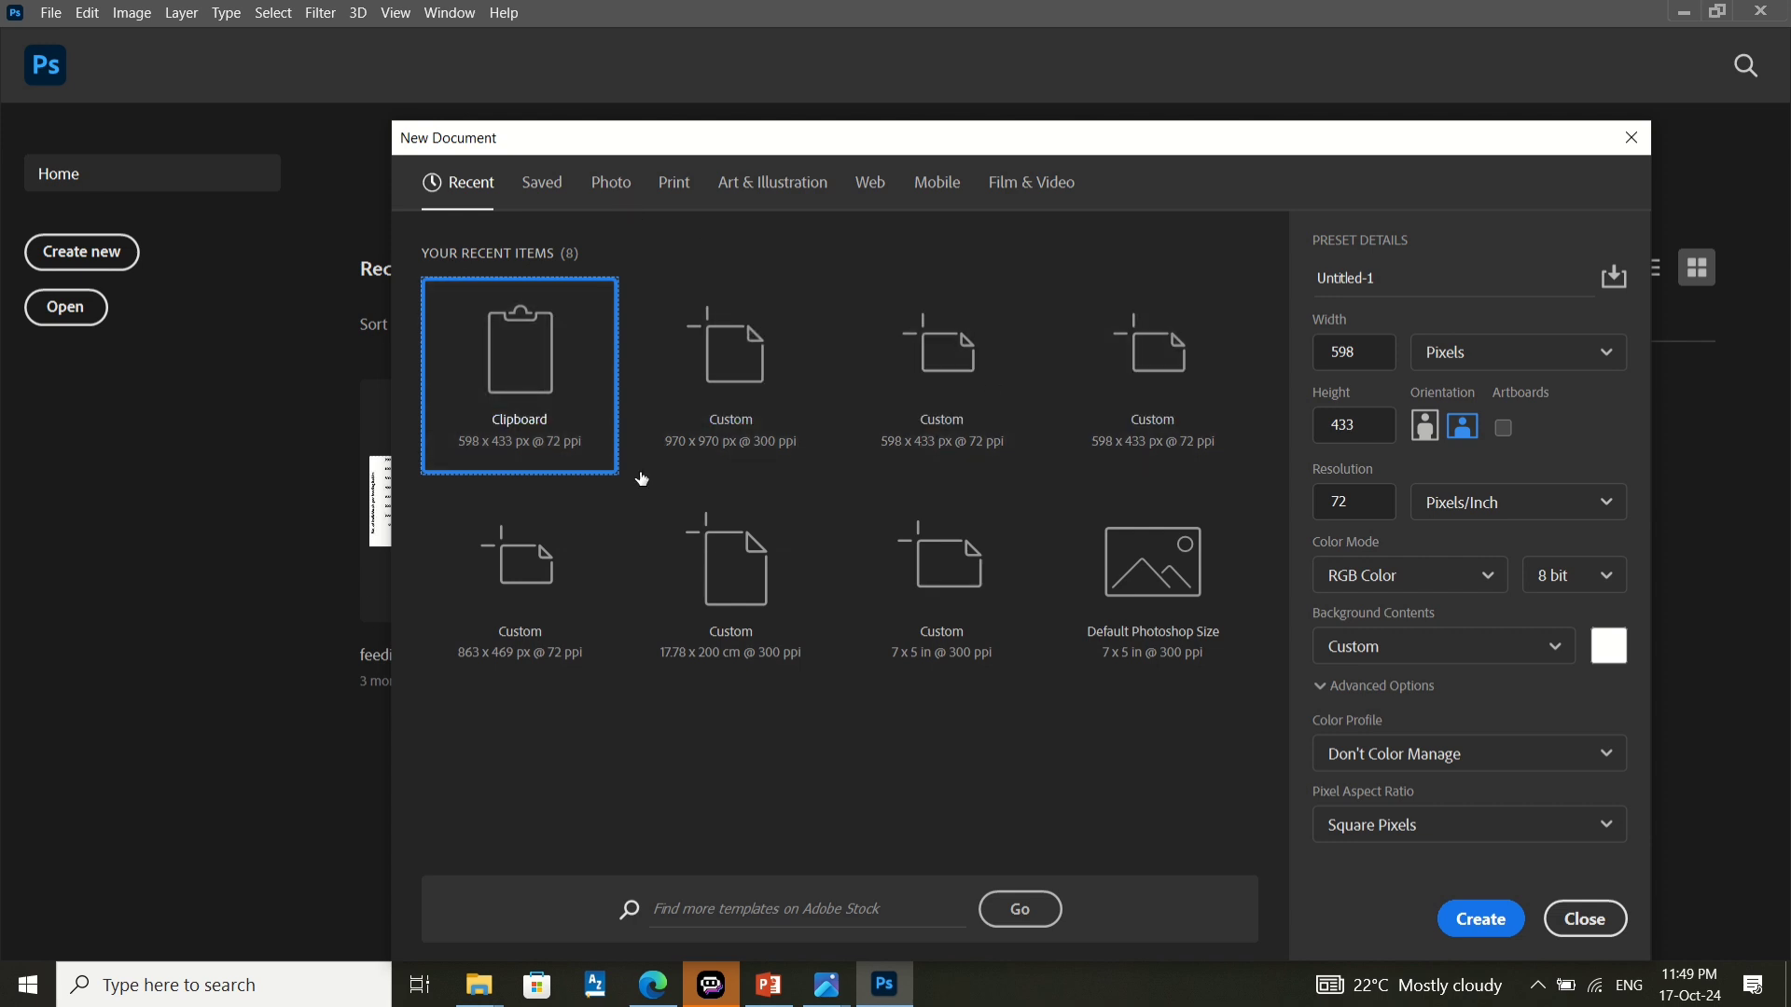
{"action": "left_click", "coordinate": [527, 191]}
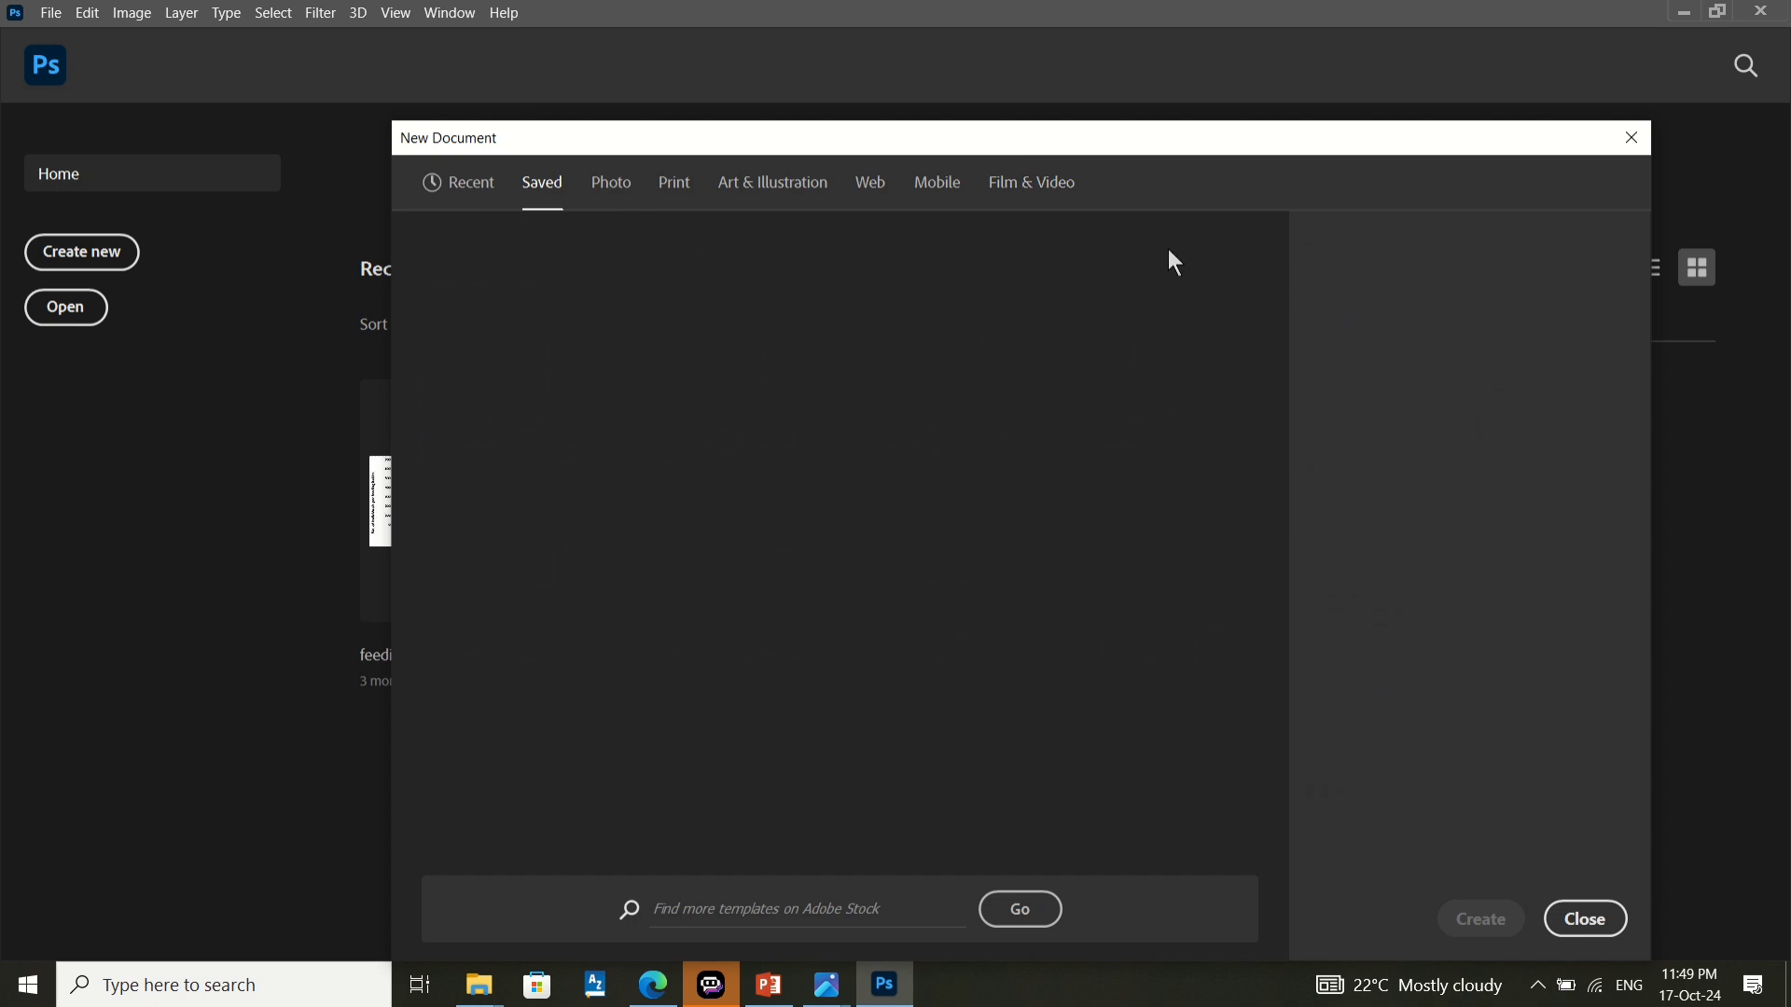
{"action": "left_click", "coordinate": [611, 203]}
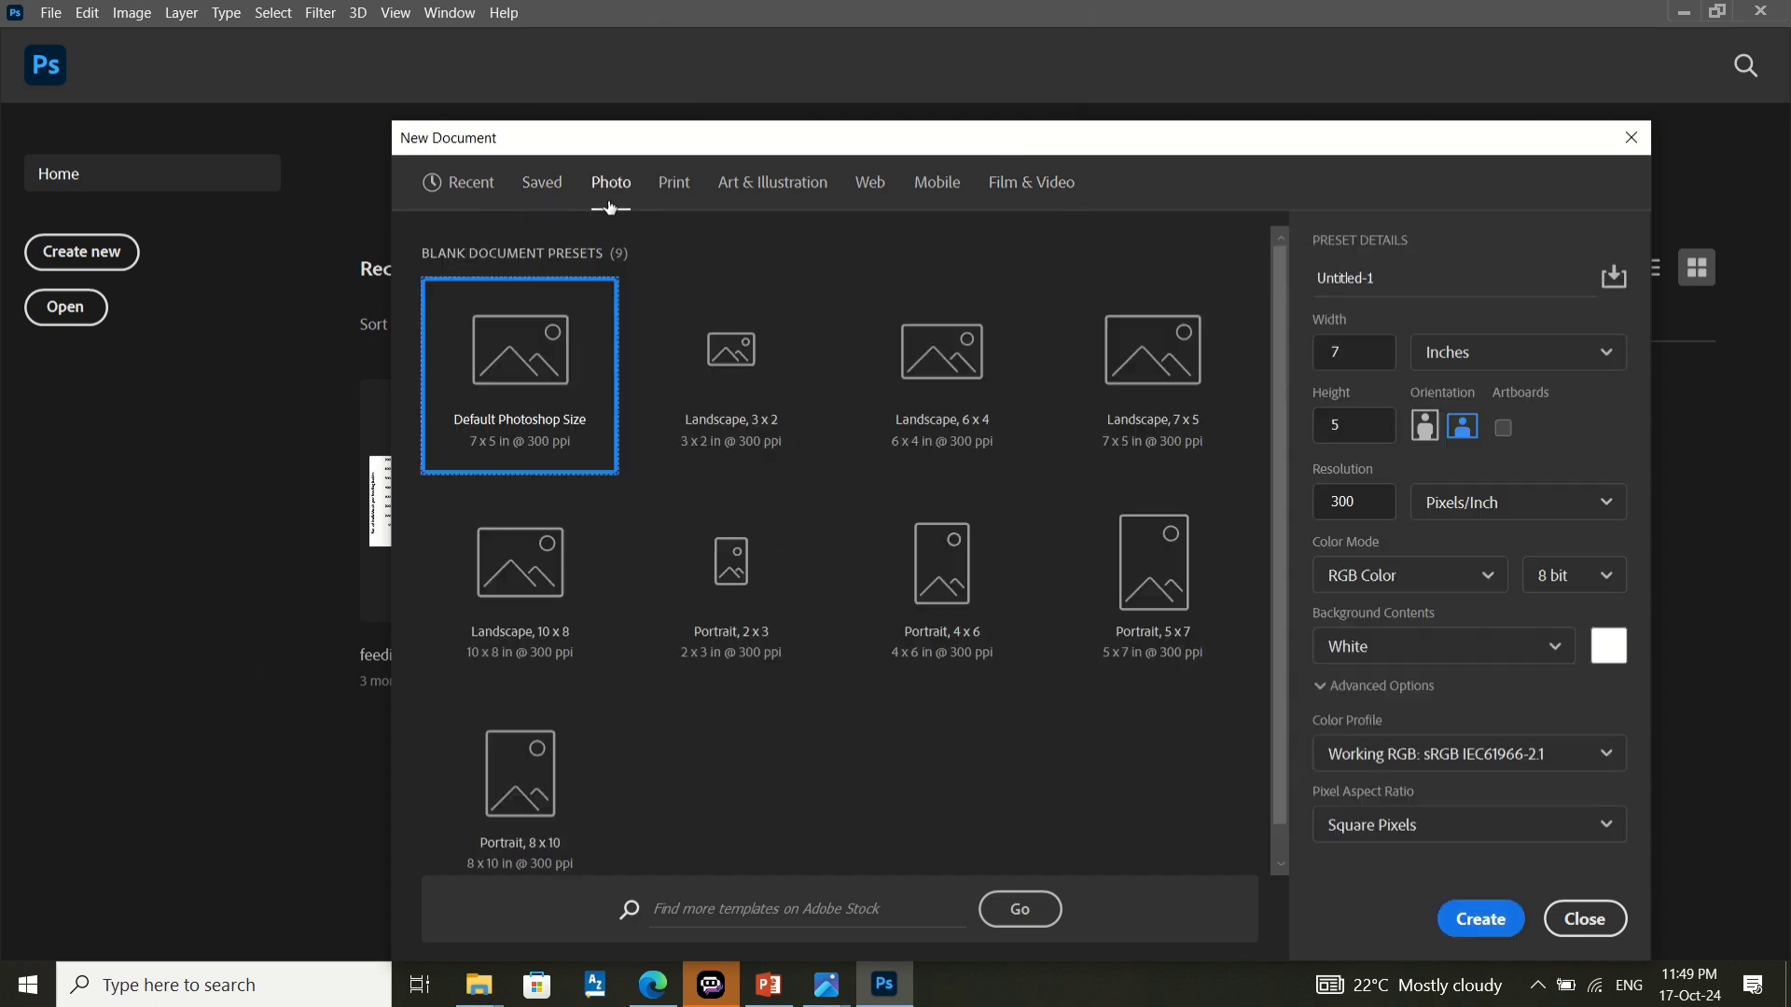
{"action": "left_click", "coordinate": [668, 185]}
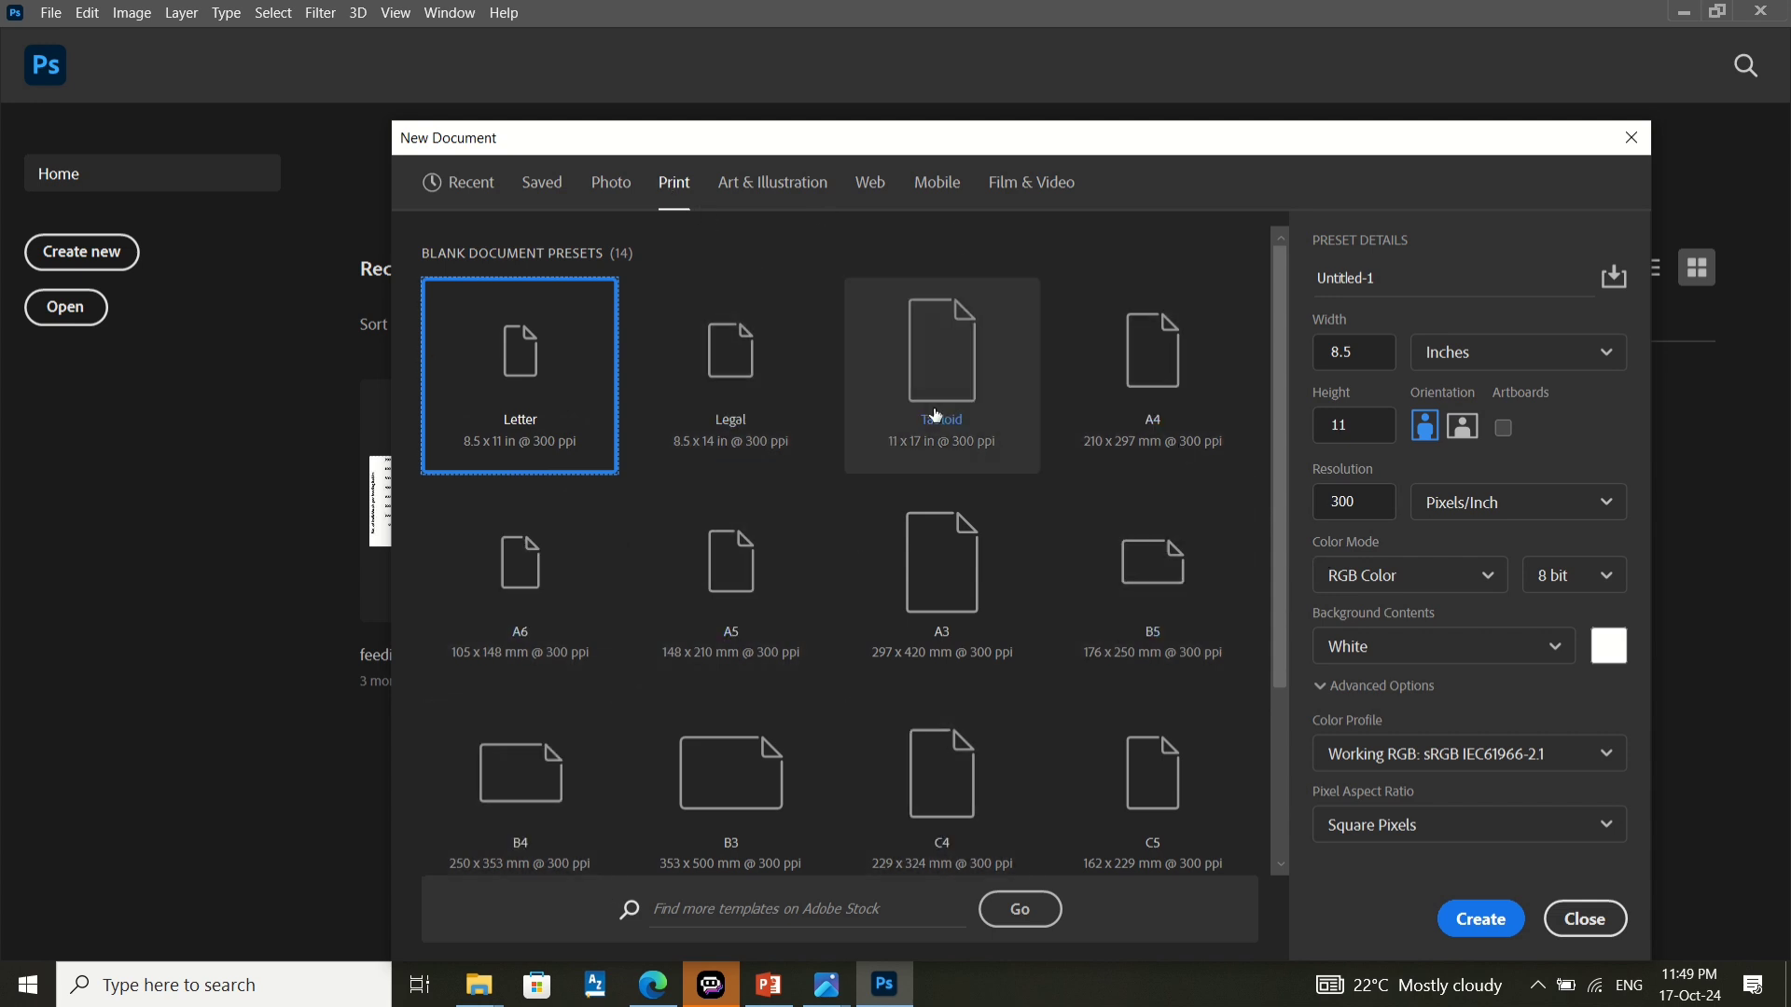
{"action": "left_click", "coordinate": [1180, 401]}
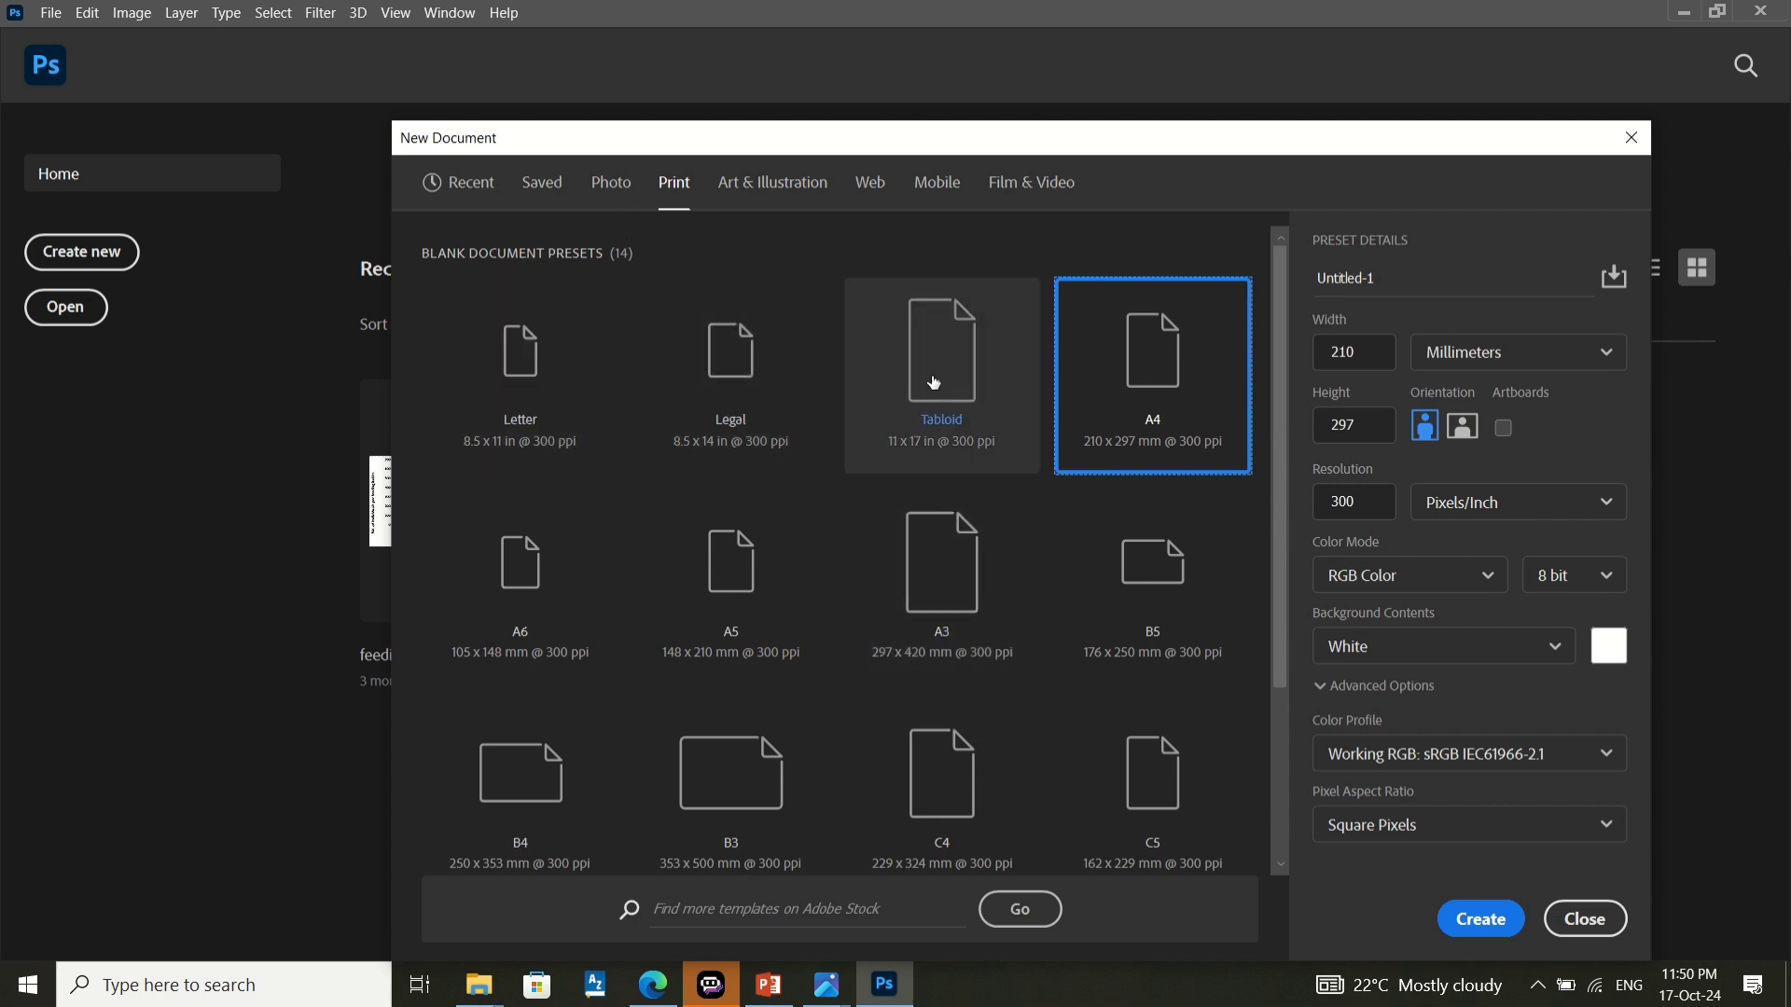
{"action": "left_click", "coordinate": [732, 194]}
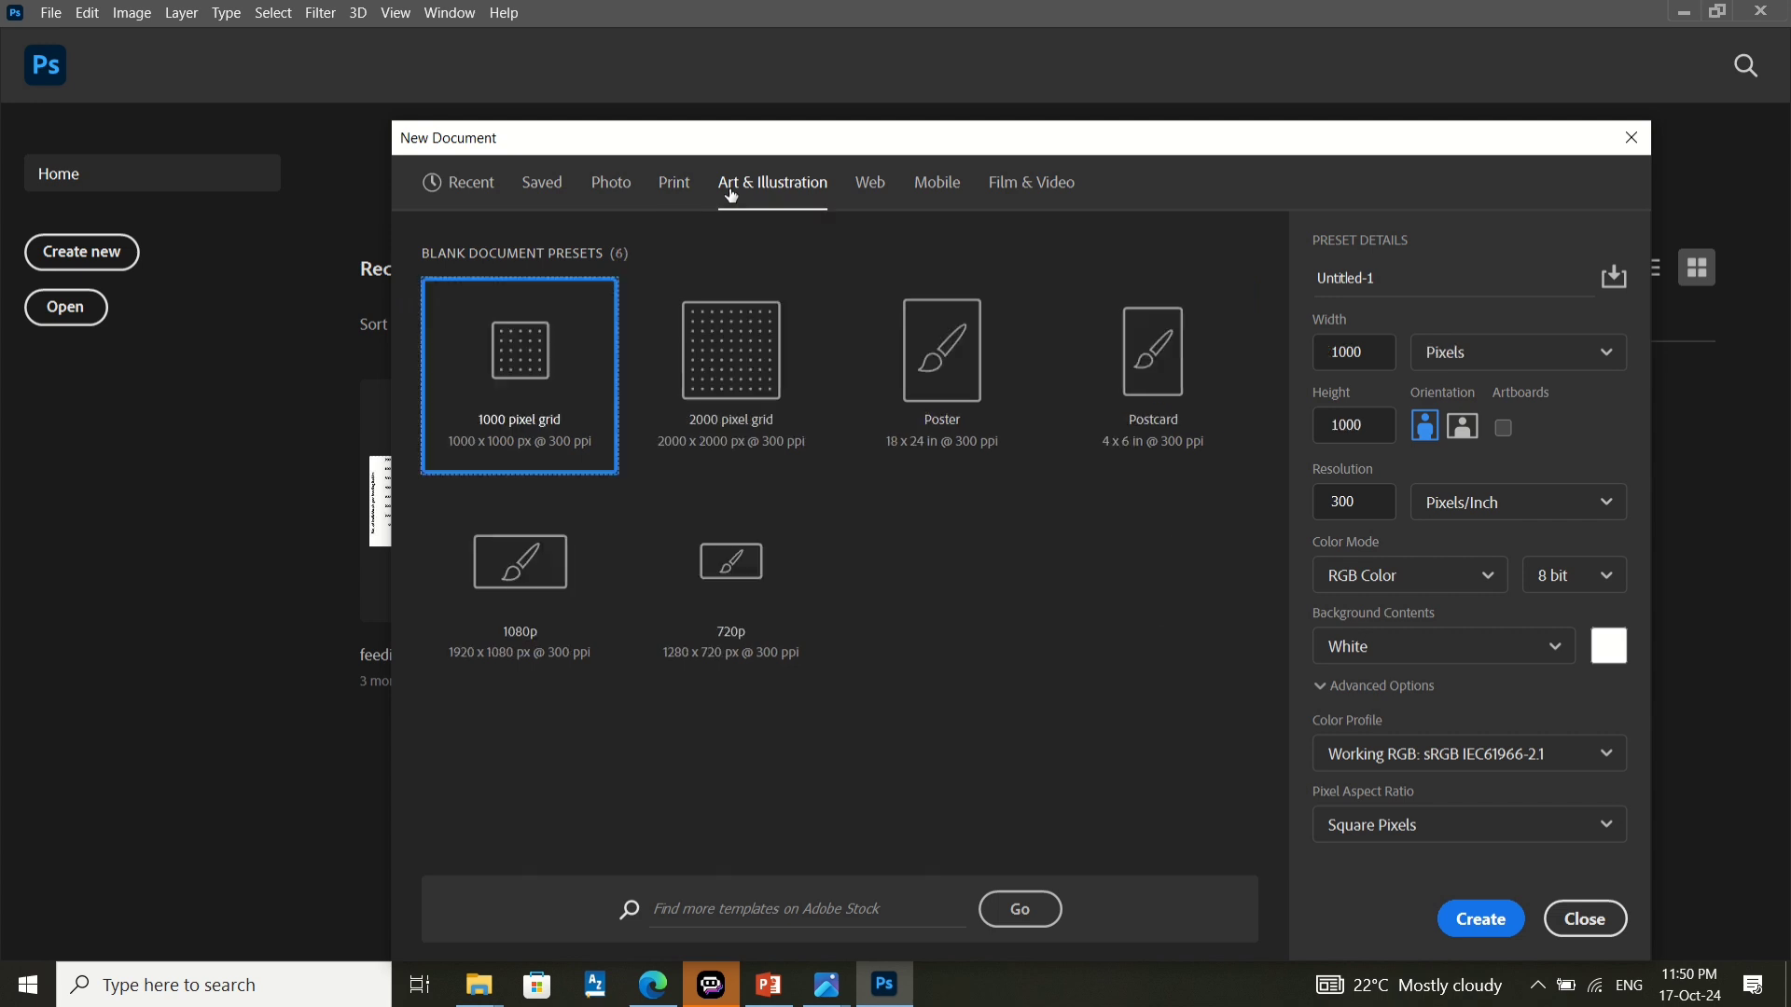
{"action": "left_click", "coordinate": [885, 202]}
{"action": "left_click", "coordinate": [935, 198]}
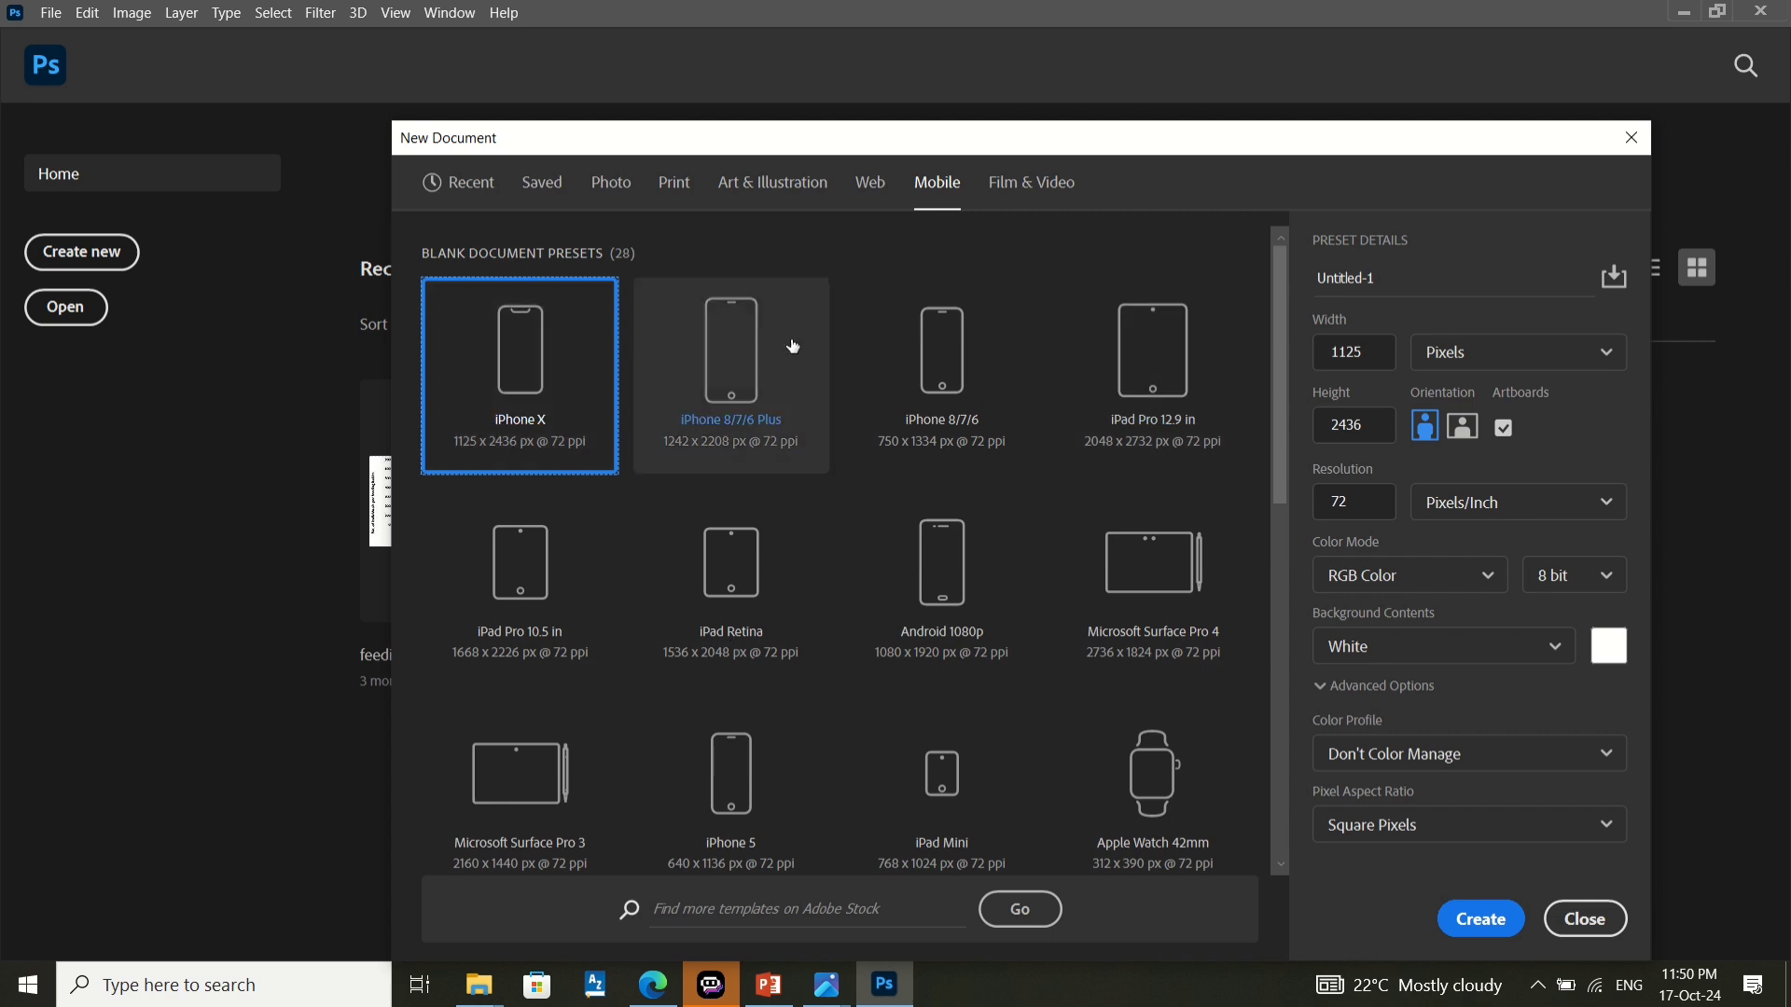
{"action": "left_click", "coordinate": [1023, 181]}
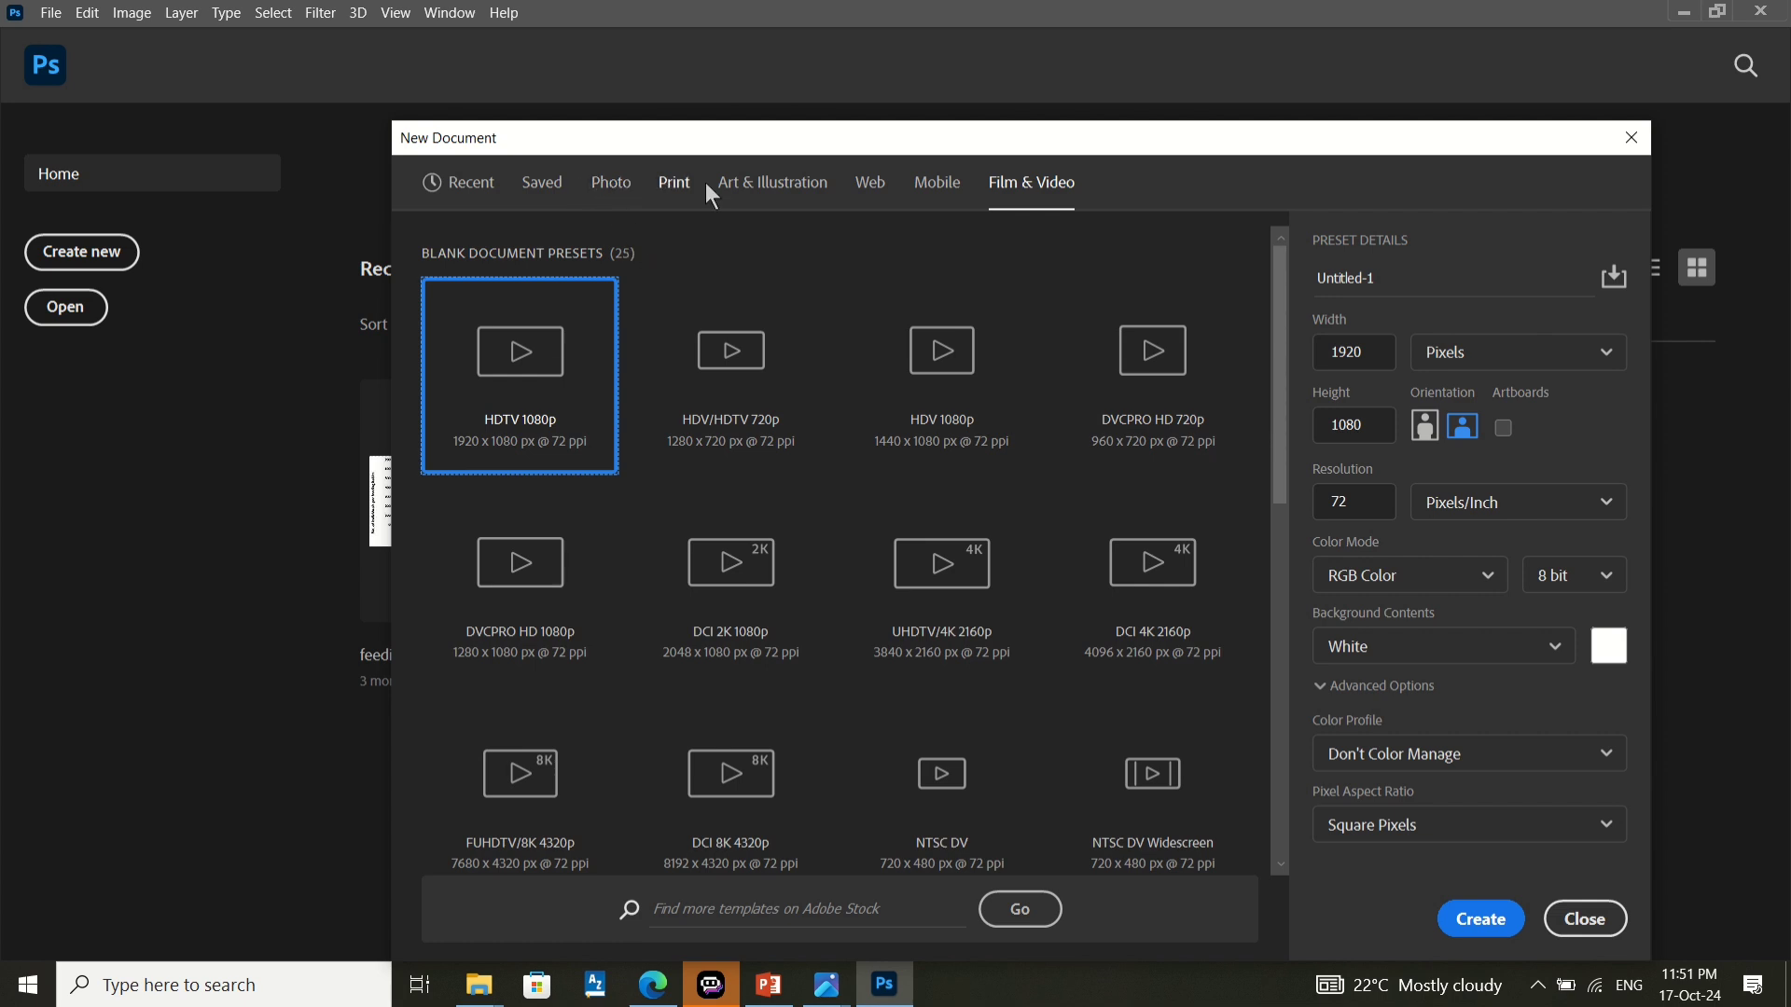
{"action": "left_click_drag", "start_coordinate": [943, 140], "coordinate": [899, 90]}
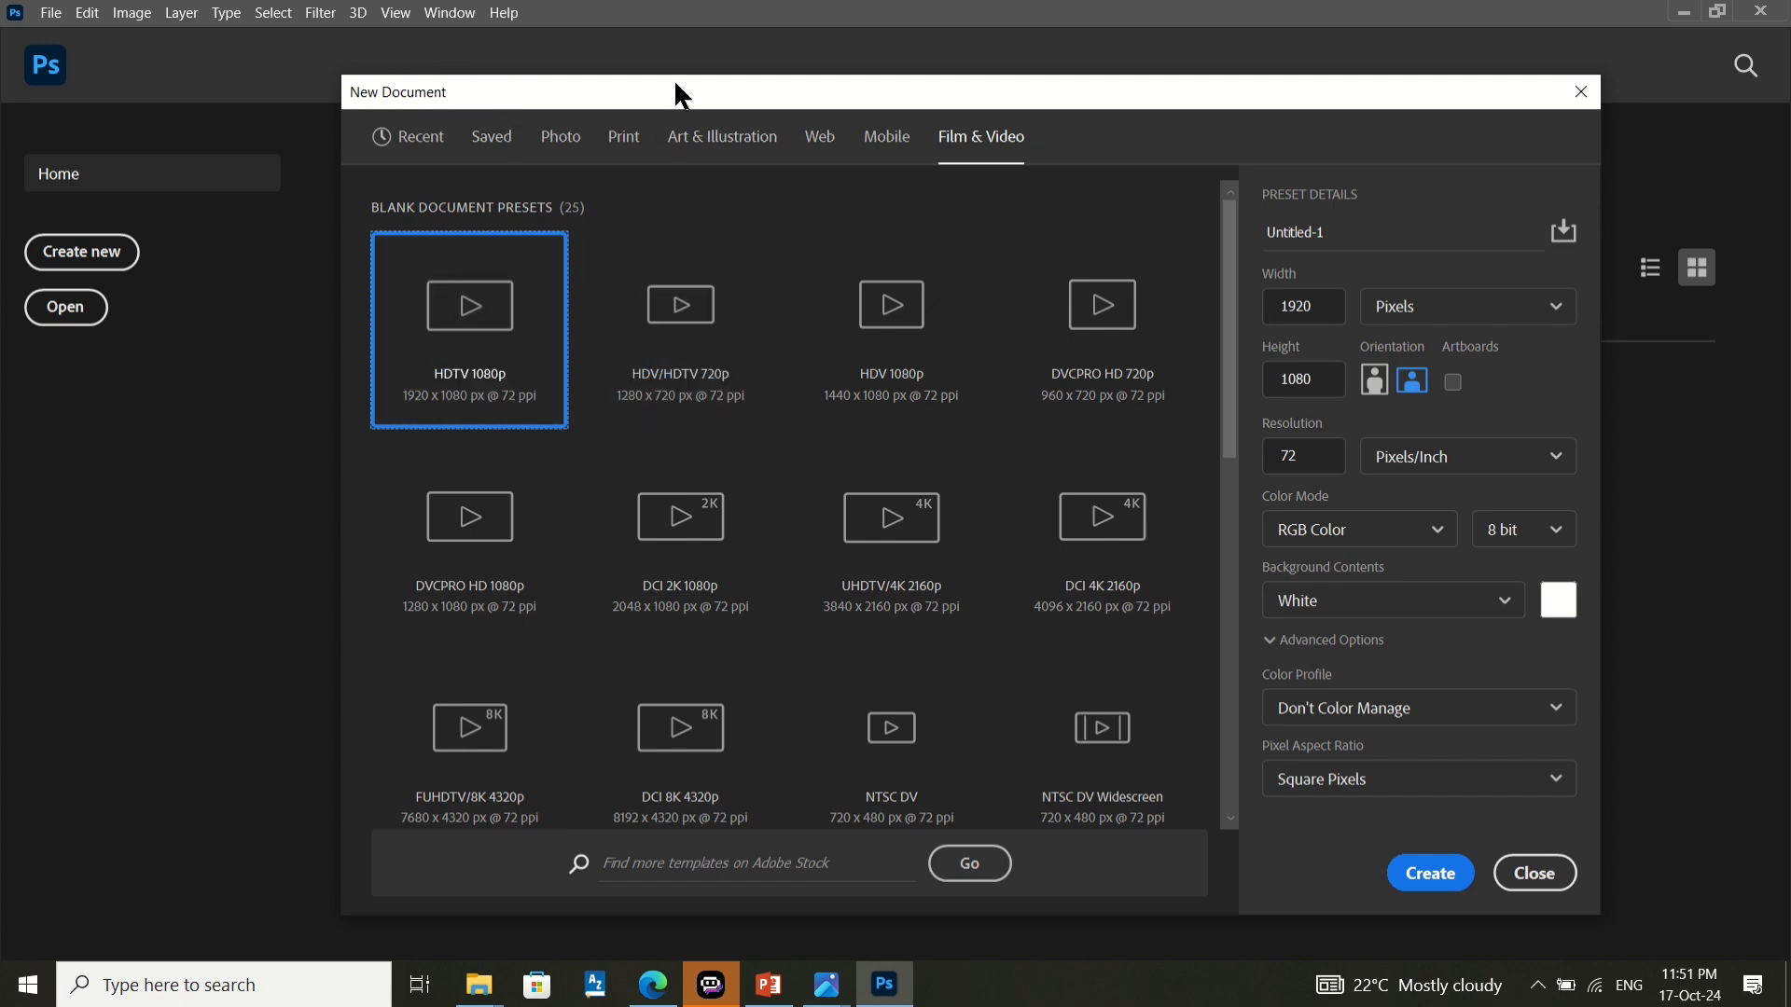
{"action": "left_click_drag", "start_coordinate": [675, 84], "coordinate": [581, 62]}
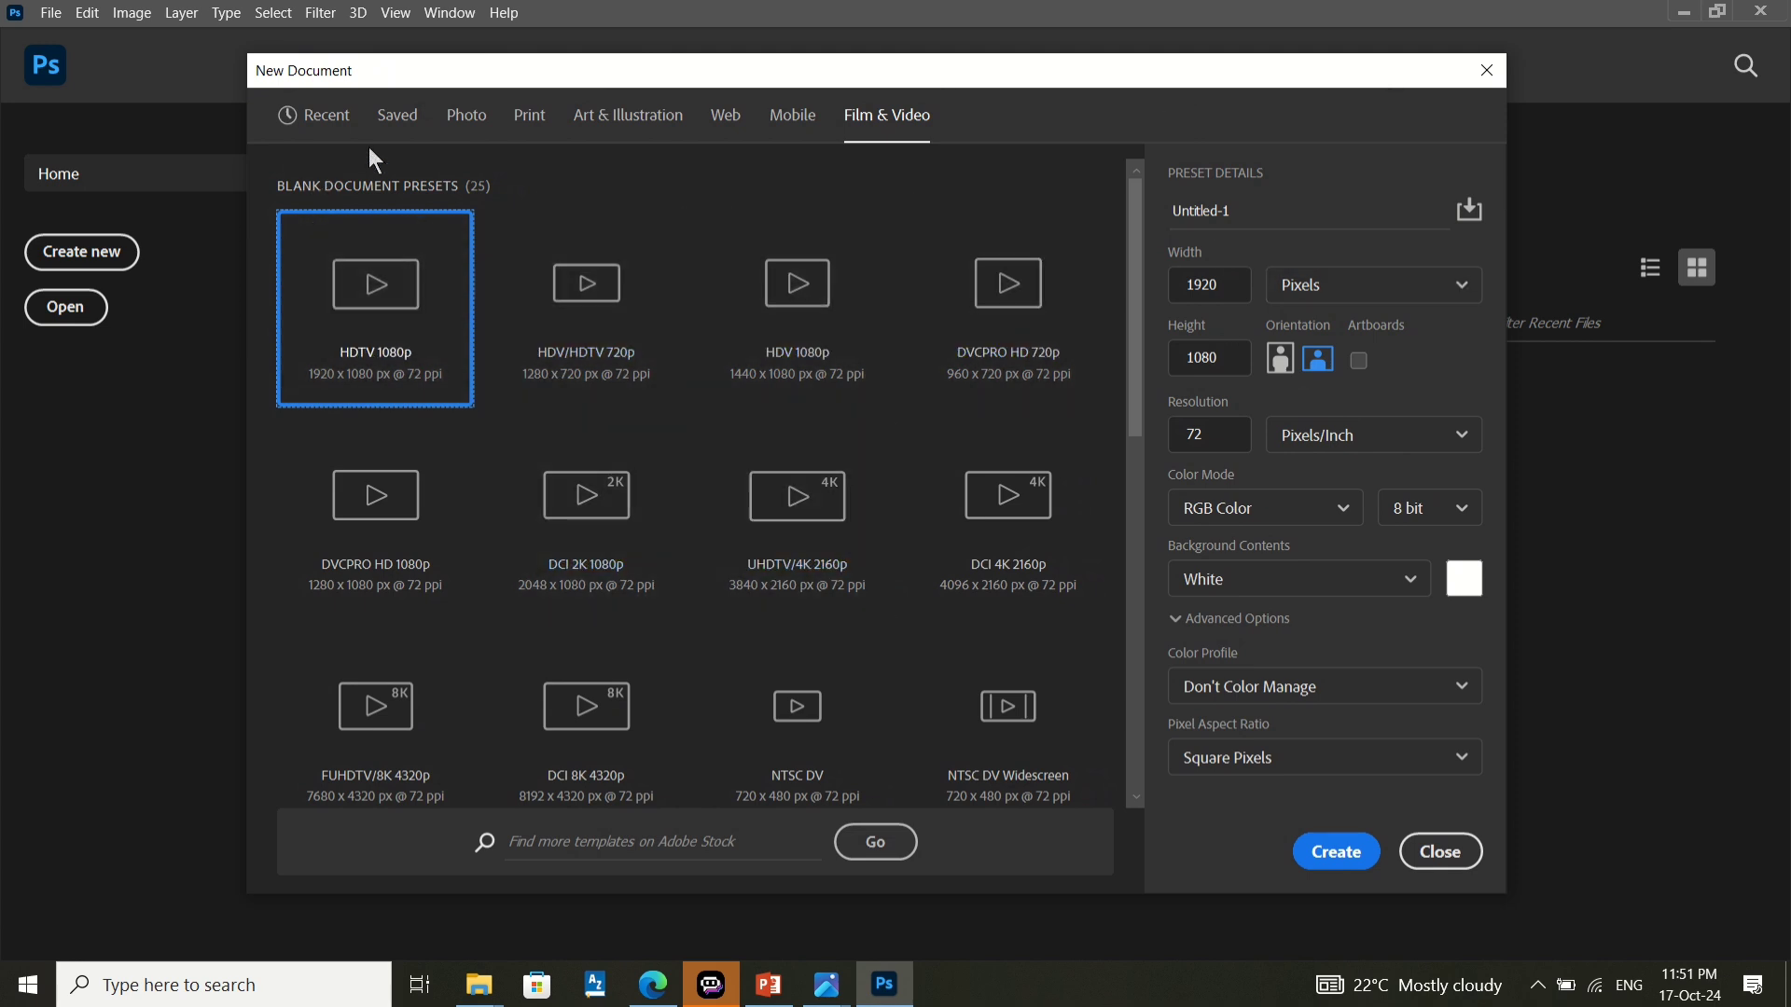
{"action": "left_click", "coordinate": [396, 123]}
{"action": "left_click", "coordinate": [345, 124]}
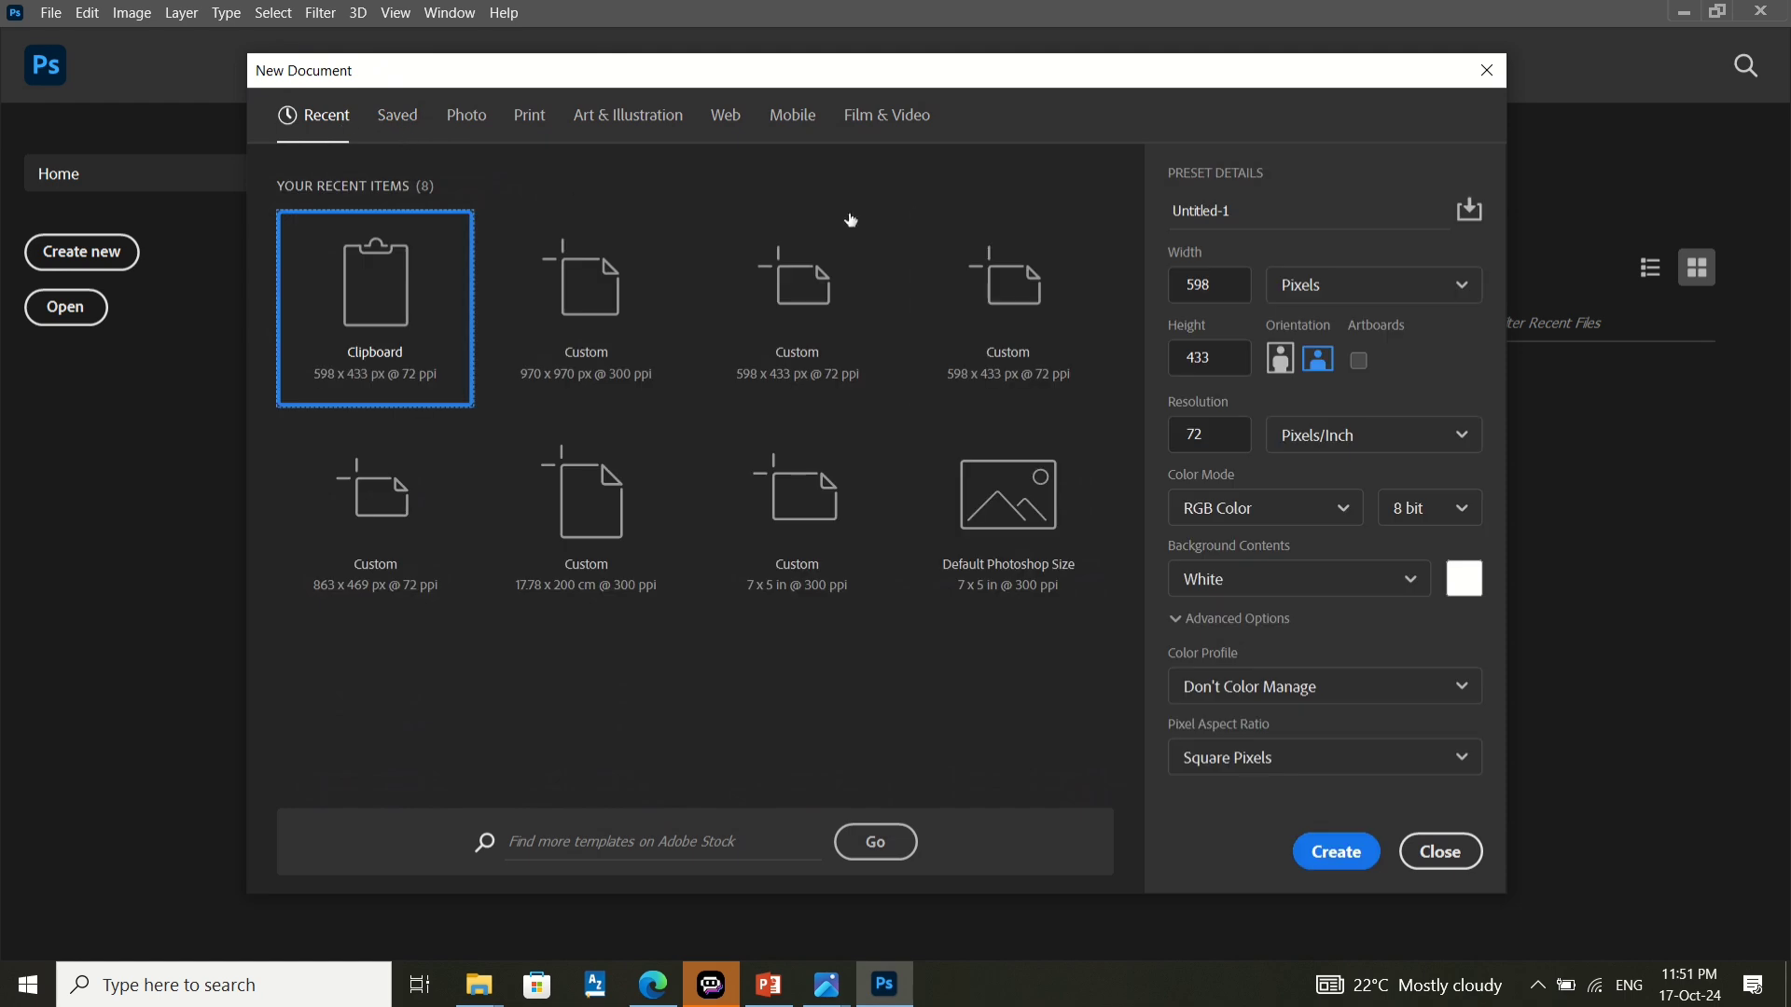
- Set the new document's width and height to 970 pixels and its resolution to 300 pixels/inch
{"action": "left_click", "coordinate": [1217, 285]}
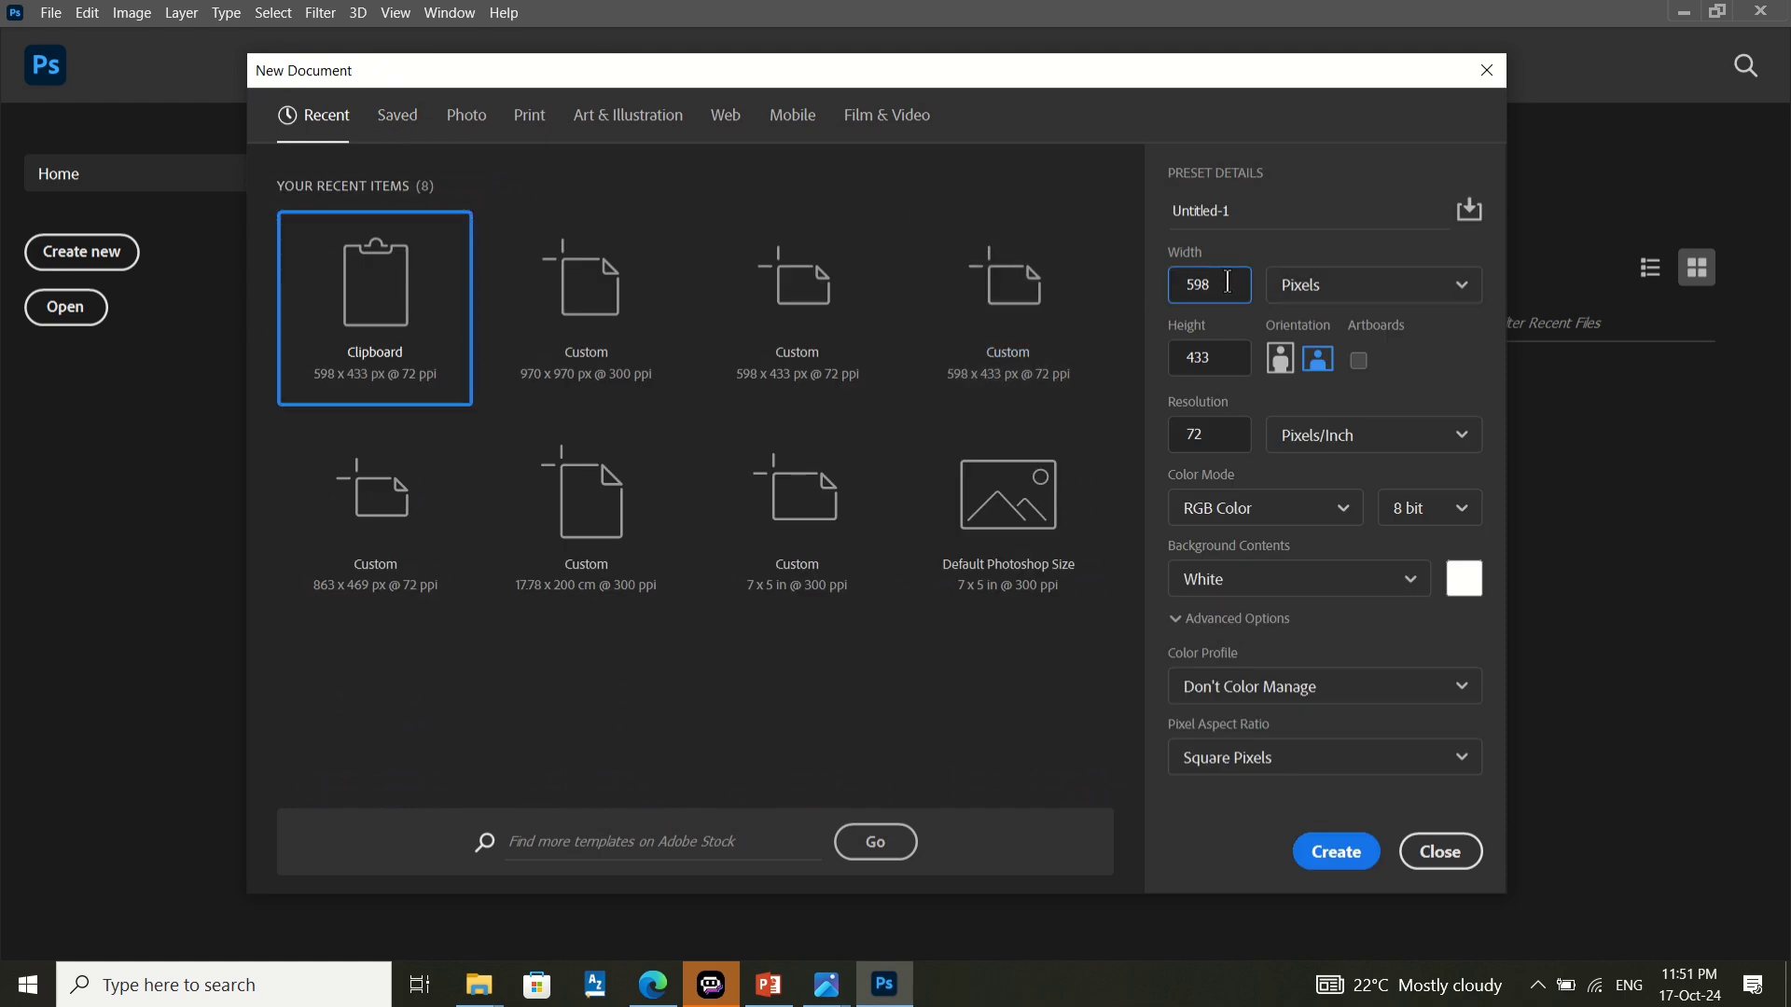
{"action": "left_click_drag", "start_coordinate": [1225, 284], "coordinate": [1173, 280]}
{"action": "type", "text": "970"}
{"action": "left_click", "coordinate": [1210, 367]}
{"action": "double_click", "coordinate": [1178, 361]}
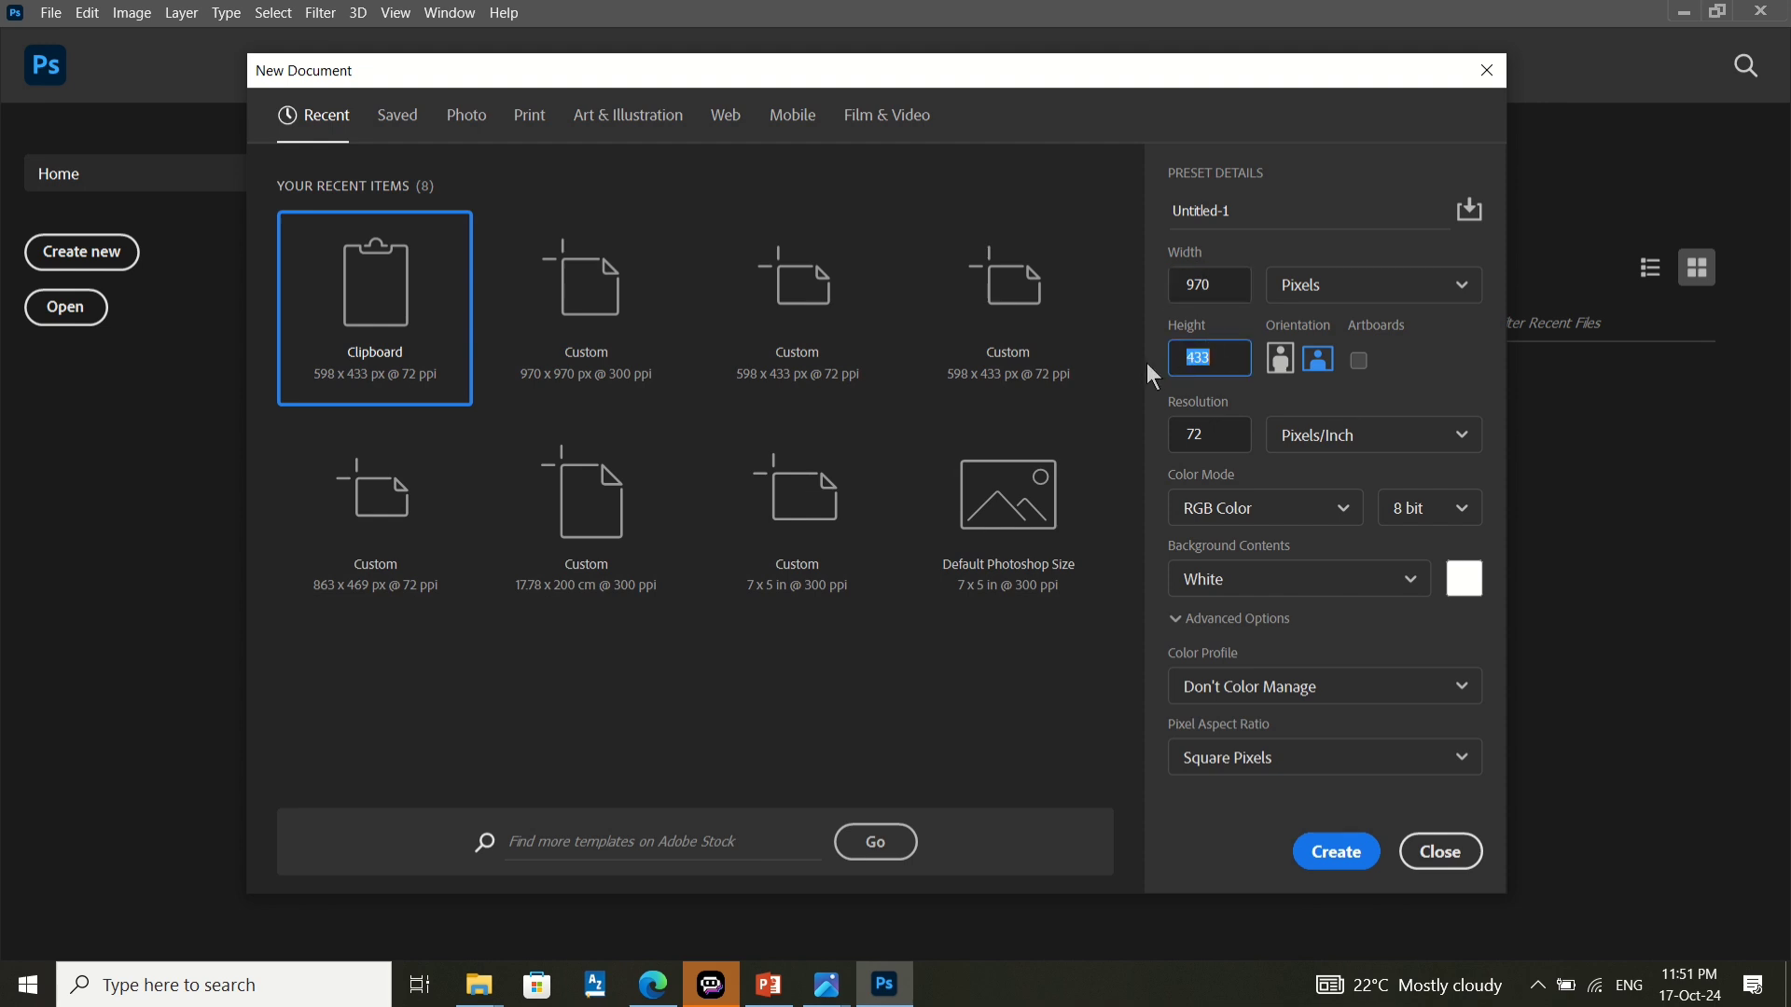
{"action": "type", "text": "970"}
{"action": "left_click_drag", "start_coordinate": [1209, 435], "coordinate": [1171, 435]}
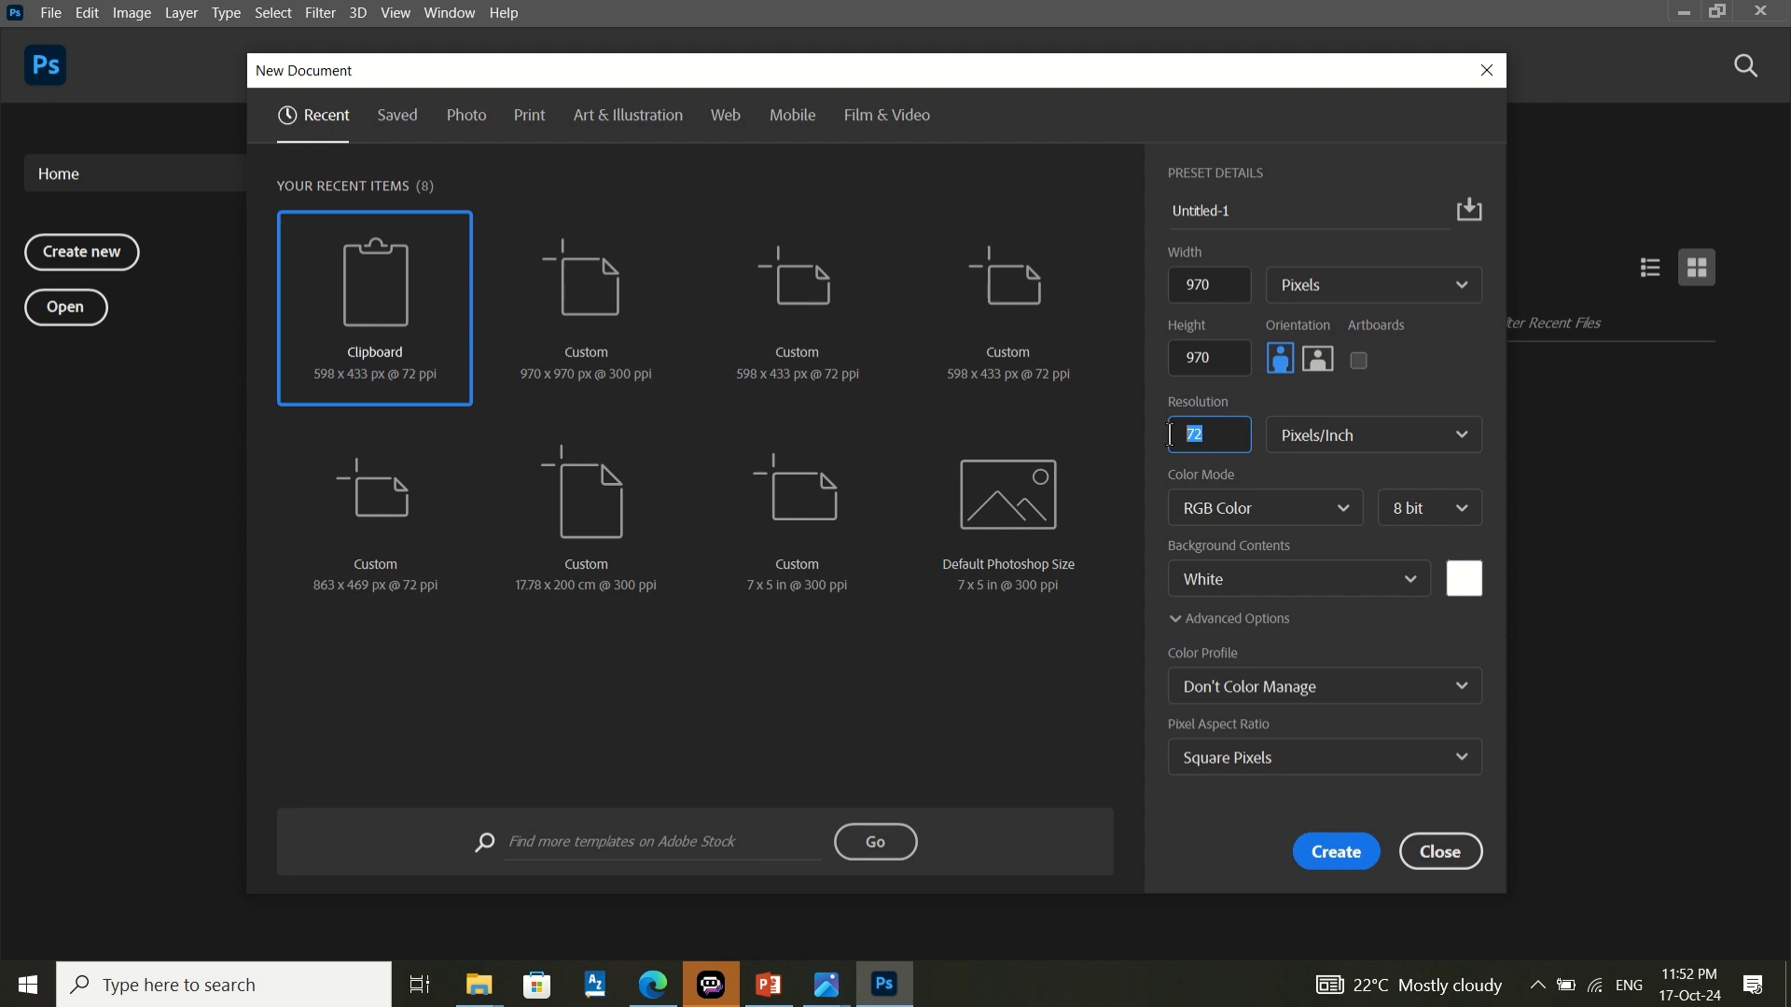
{"action": "type", "text": "300"}
- Name the new document MY FIRST DESIGN
{"action": "left_click", "coordinate": [1268, 222]}
{"action": "left_click_drag", "start_coordinate": [1241, 211], "coordinate": [1155, 213]}
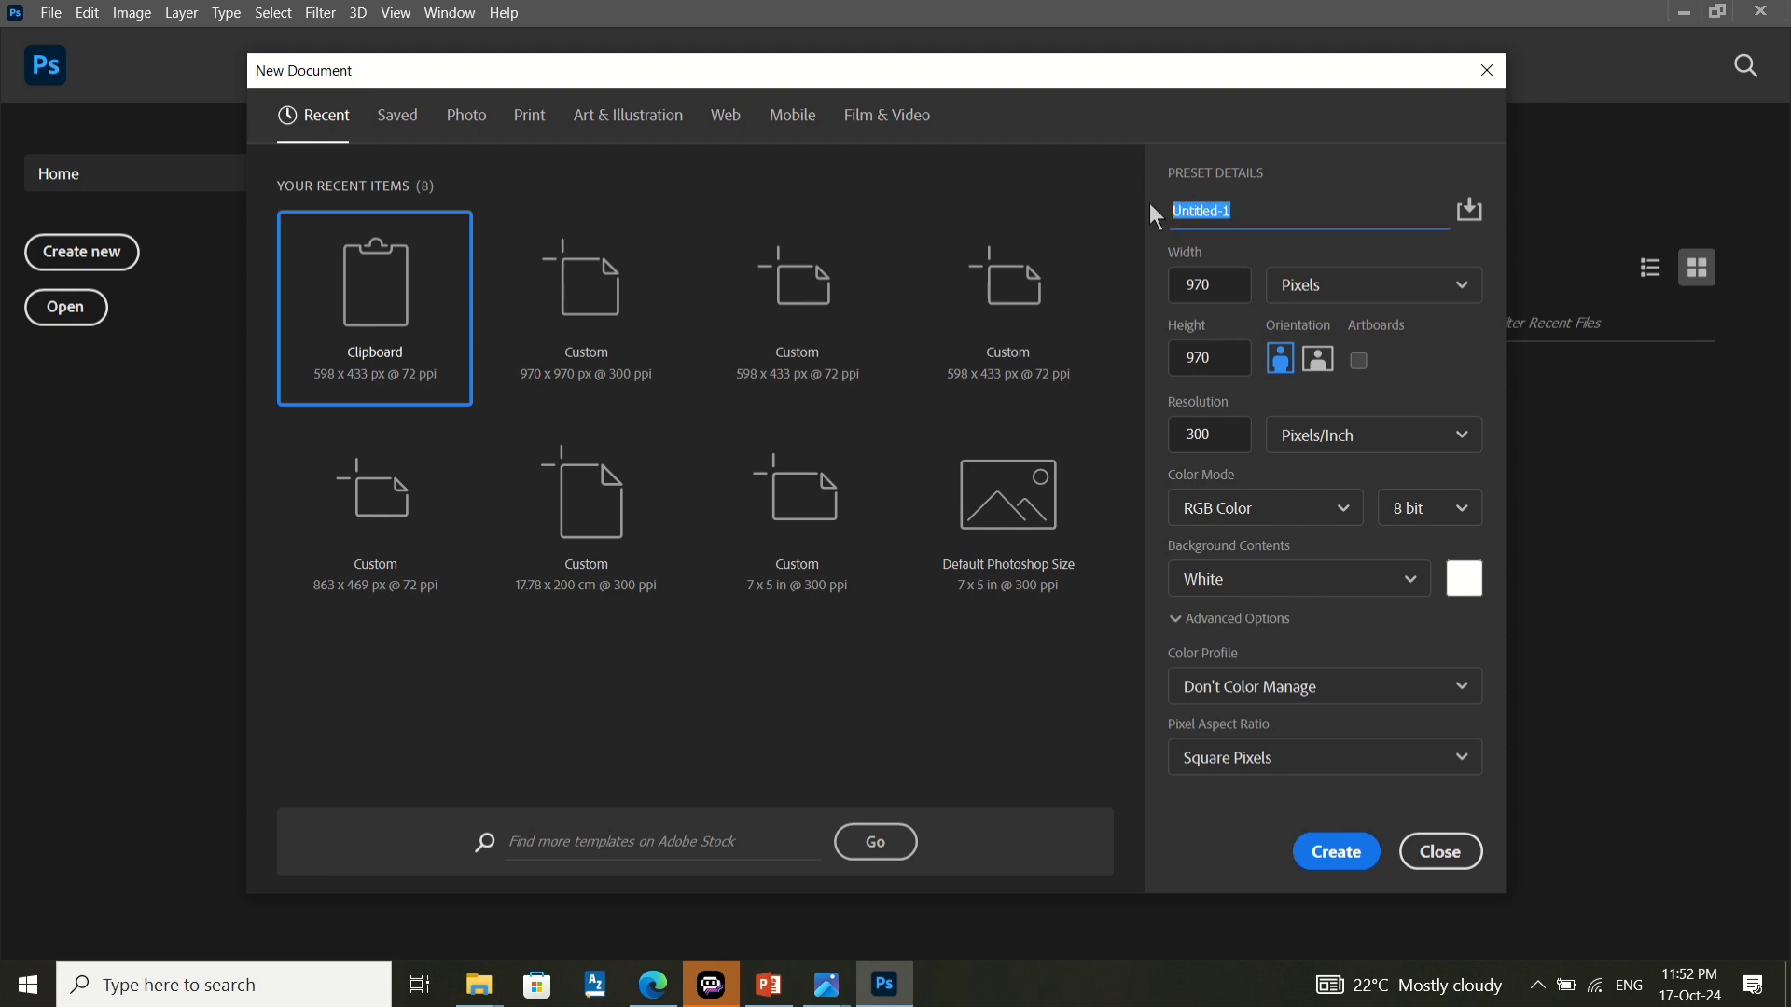
{"action": "type", "text": "MY FIRST DESIGN"}
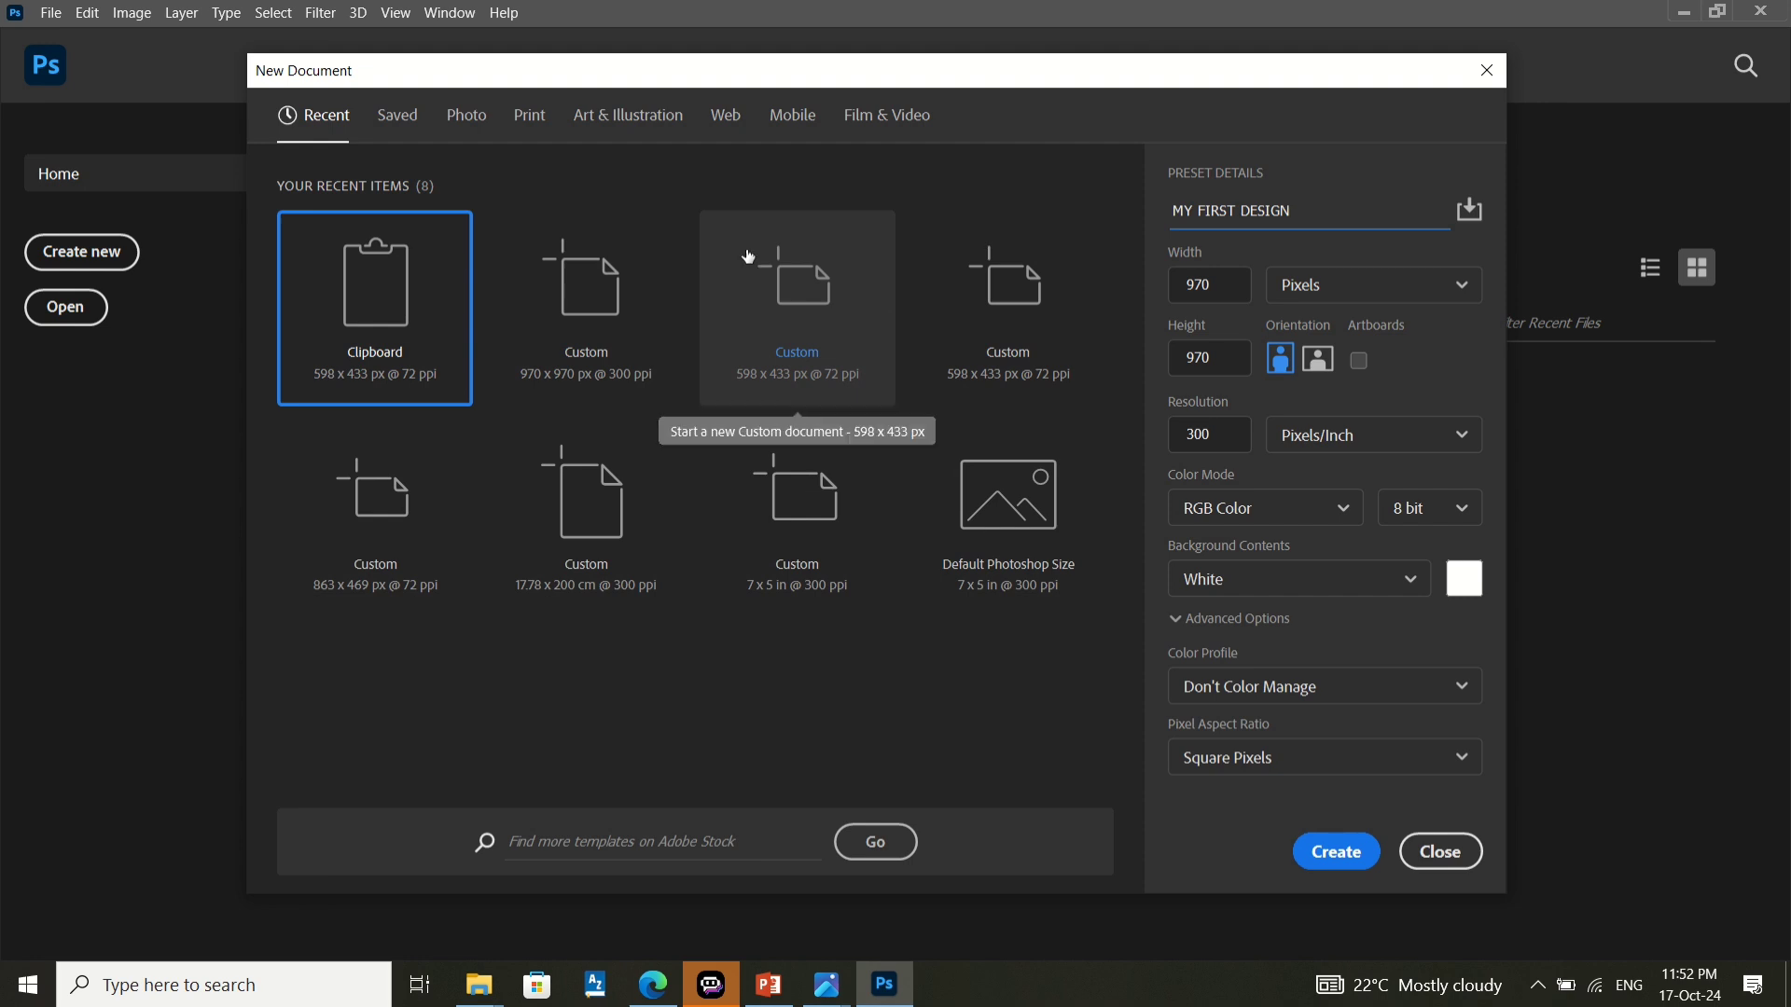
- Switch the document's size units to inches and create the document
{"action": "left_click", "coordinate": [1347, 295]}
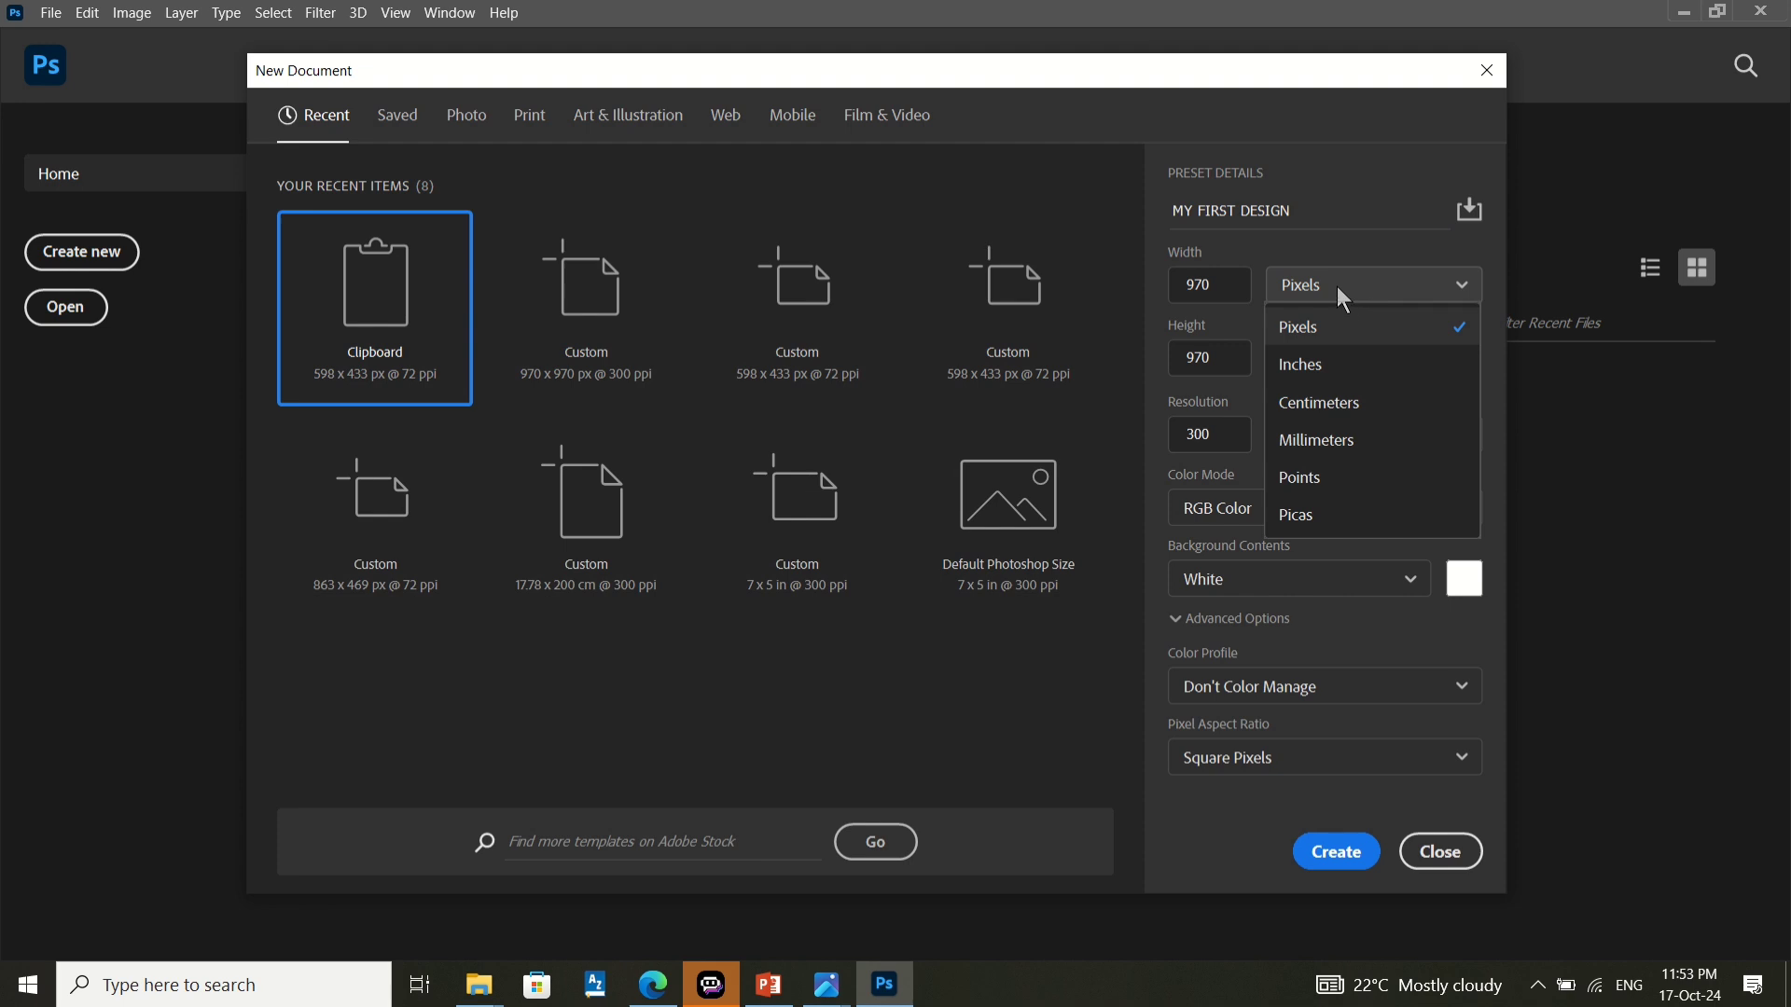
{"action": "left_click", "coordinate": [1329, 364]}
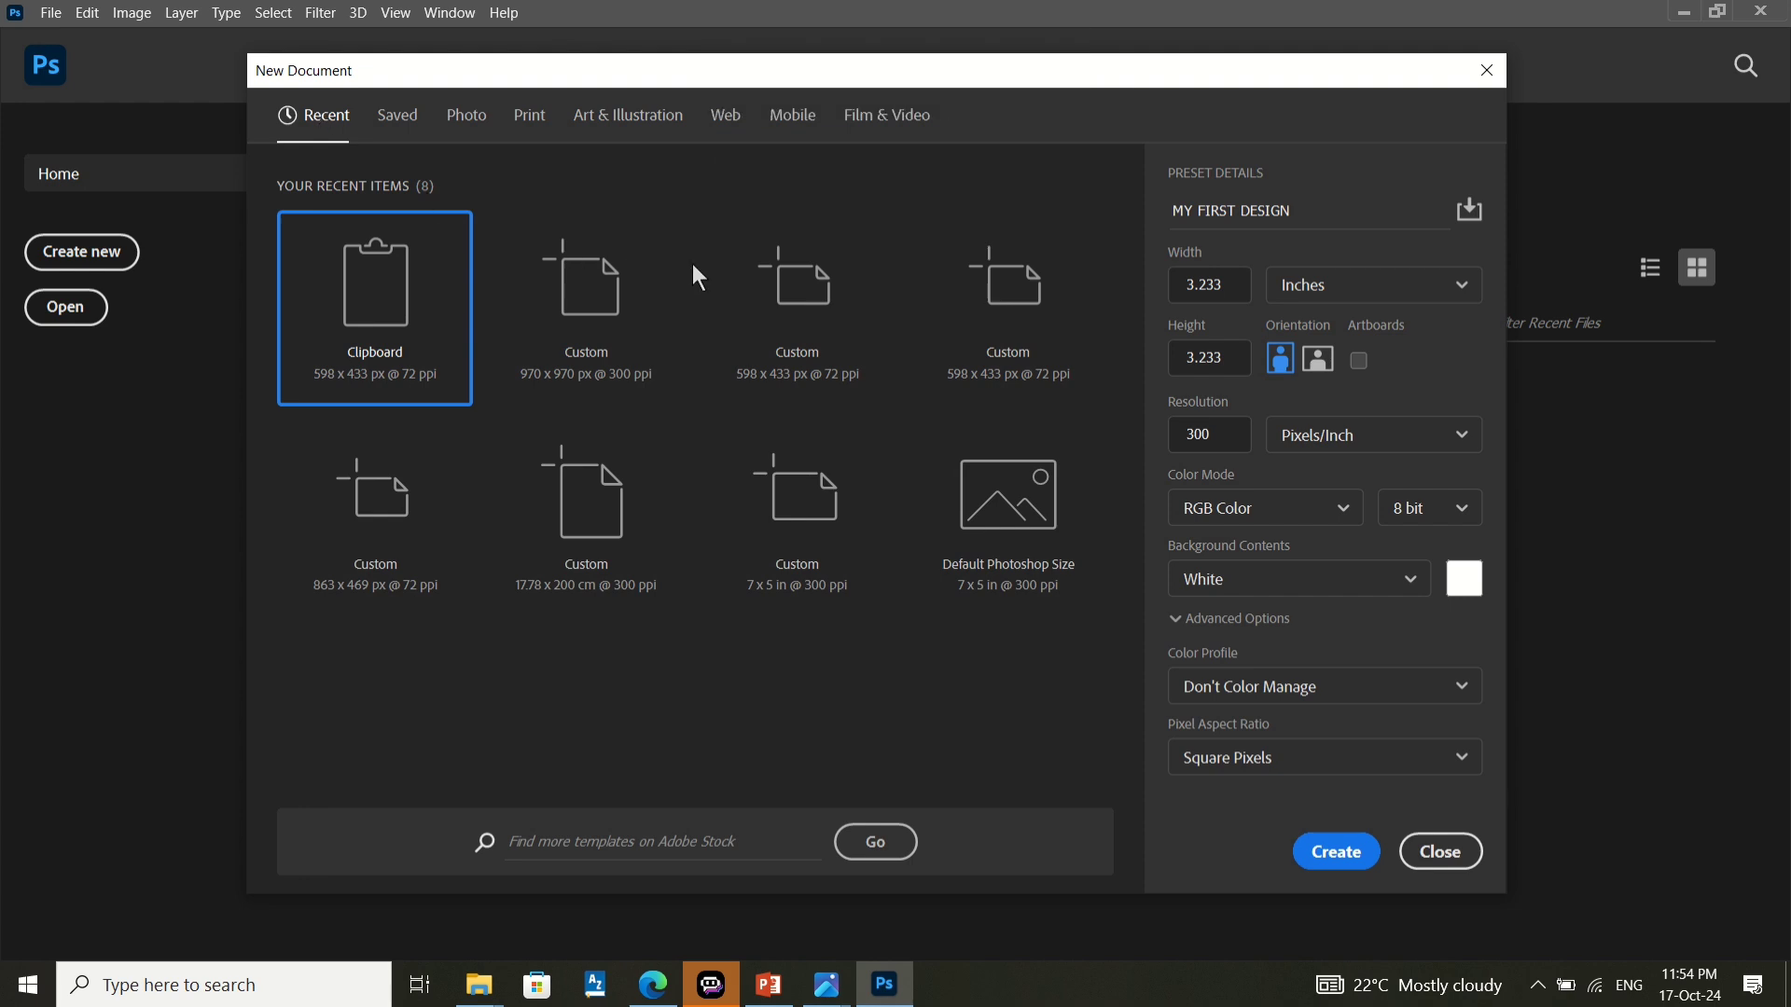
{"action": "left_click", "coordinate": [1313, 293]}
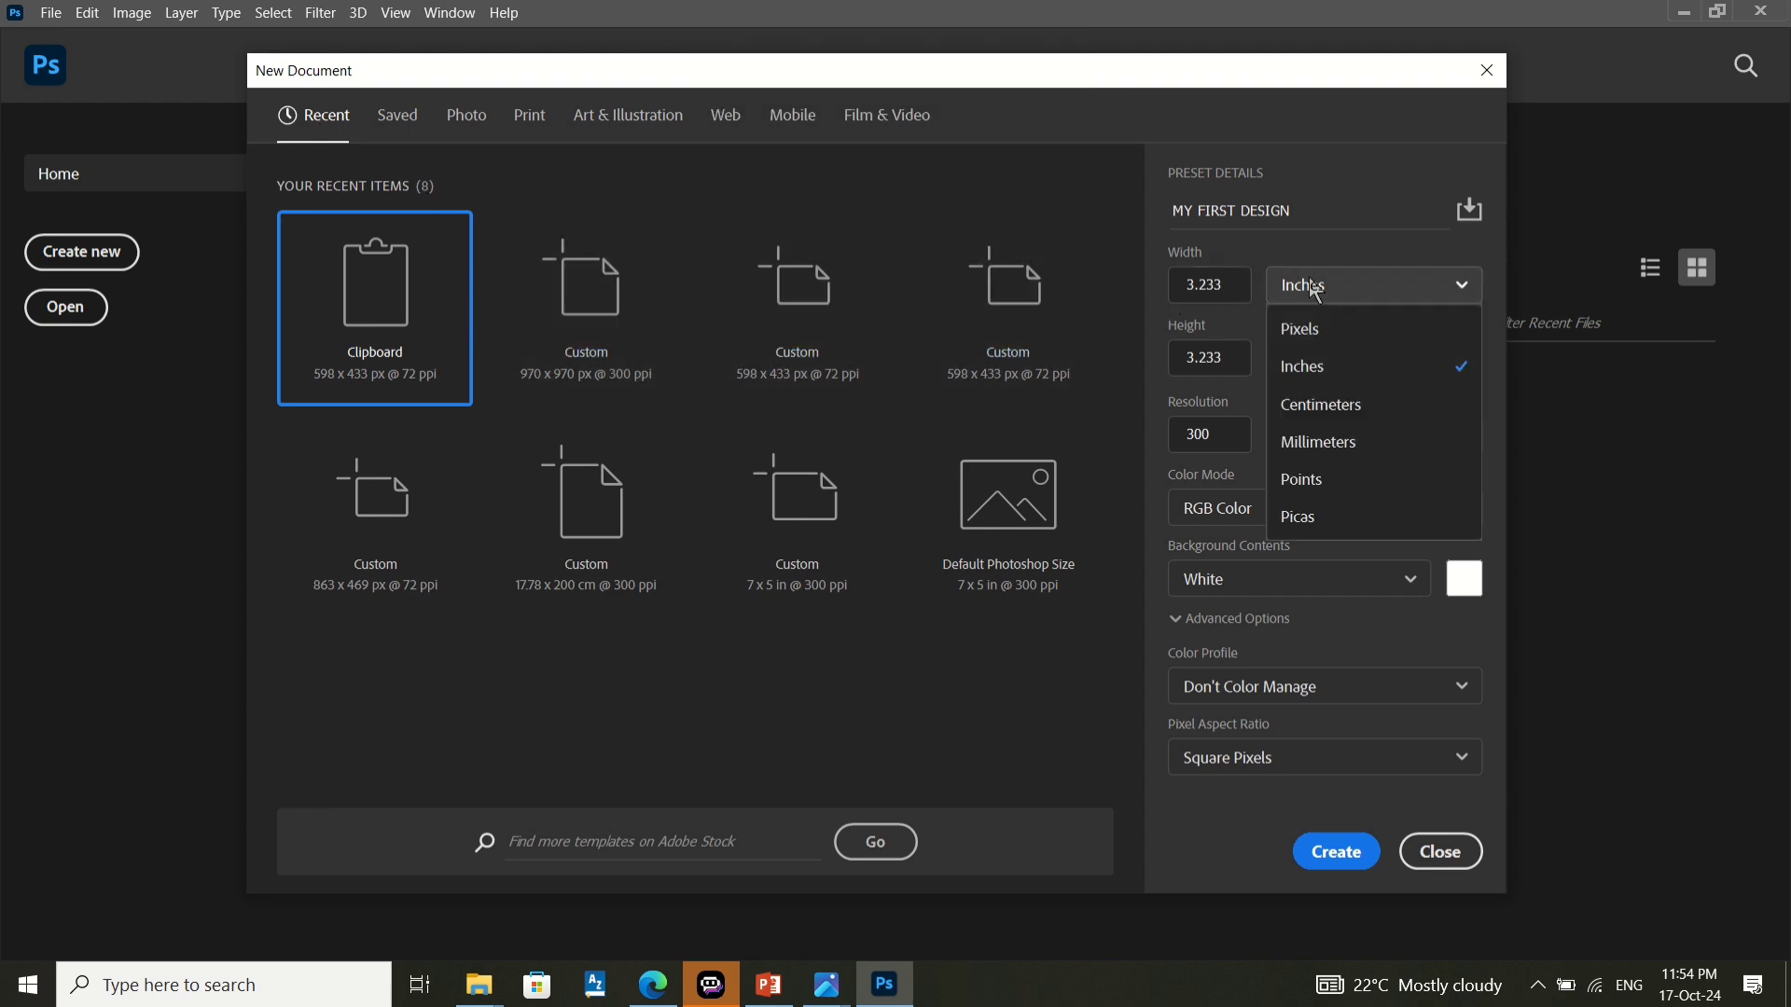
{"action": "left_click", "coordinate": [1315, 293]}
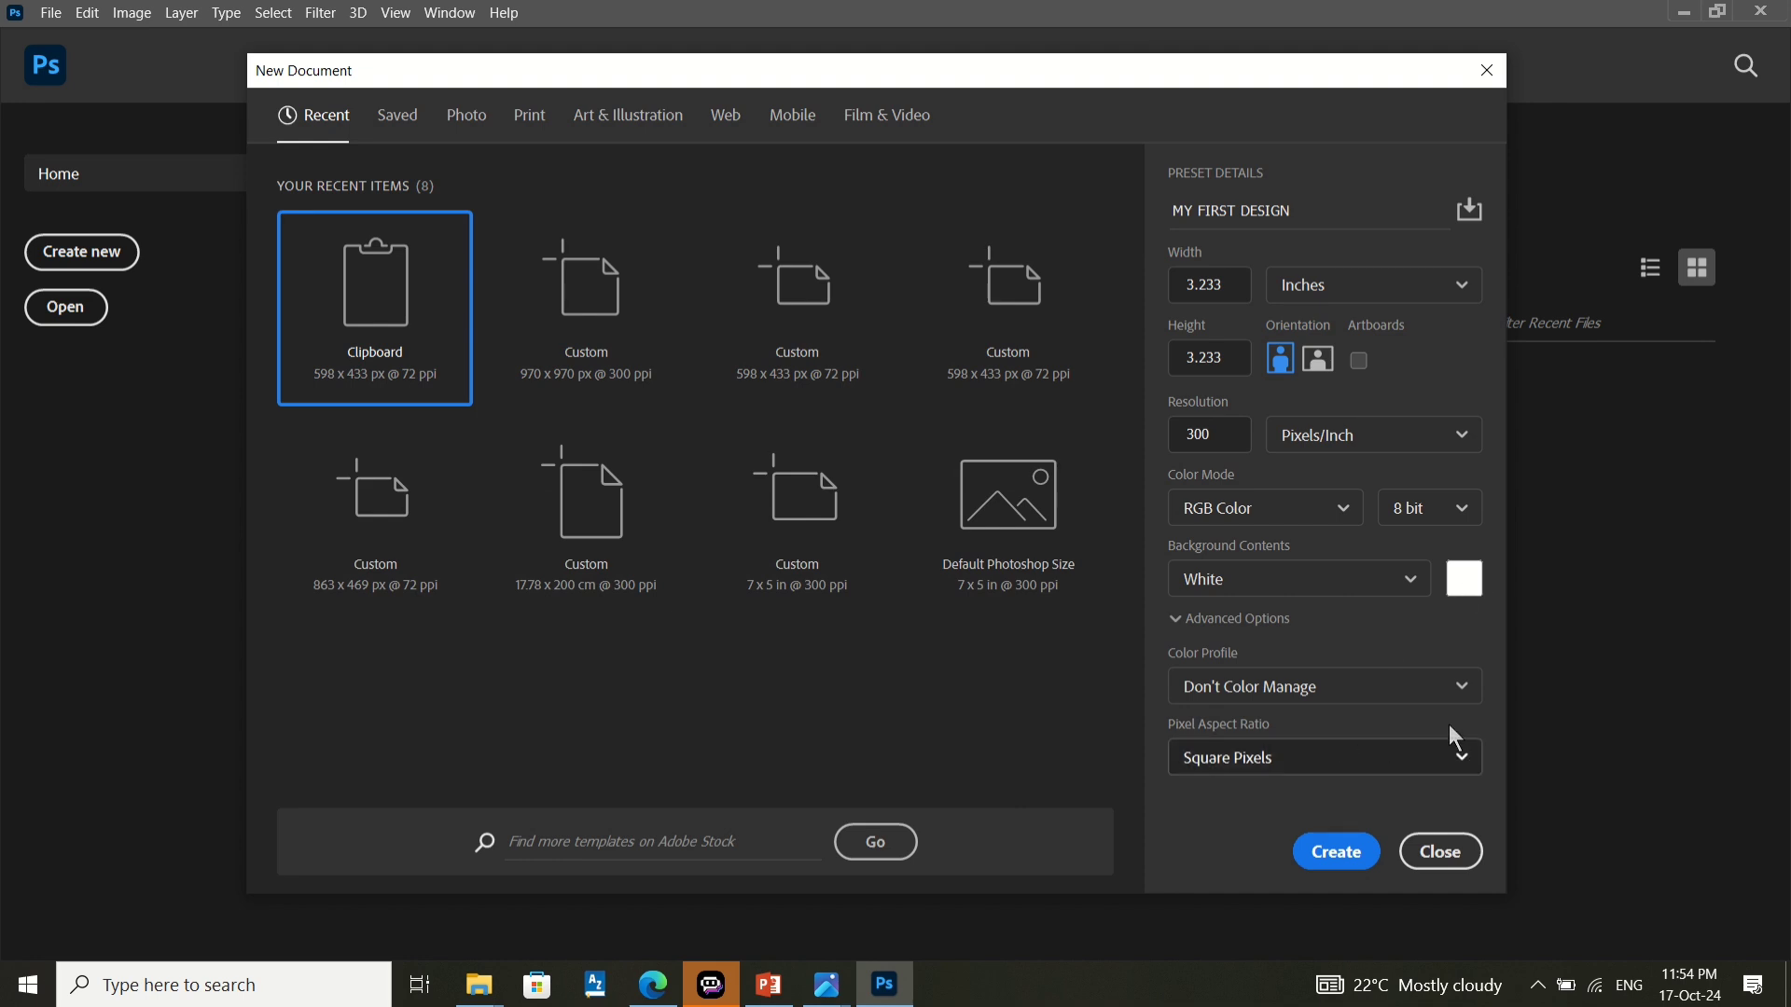
{"action": "left_click", "coordinate": [1325, 847]}
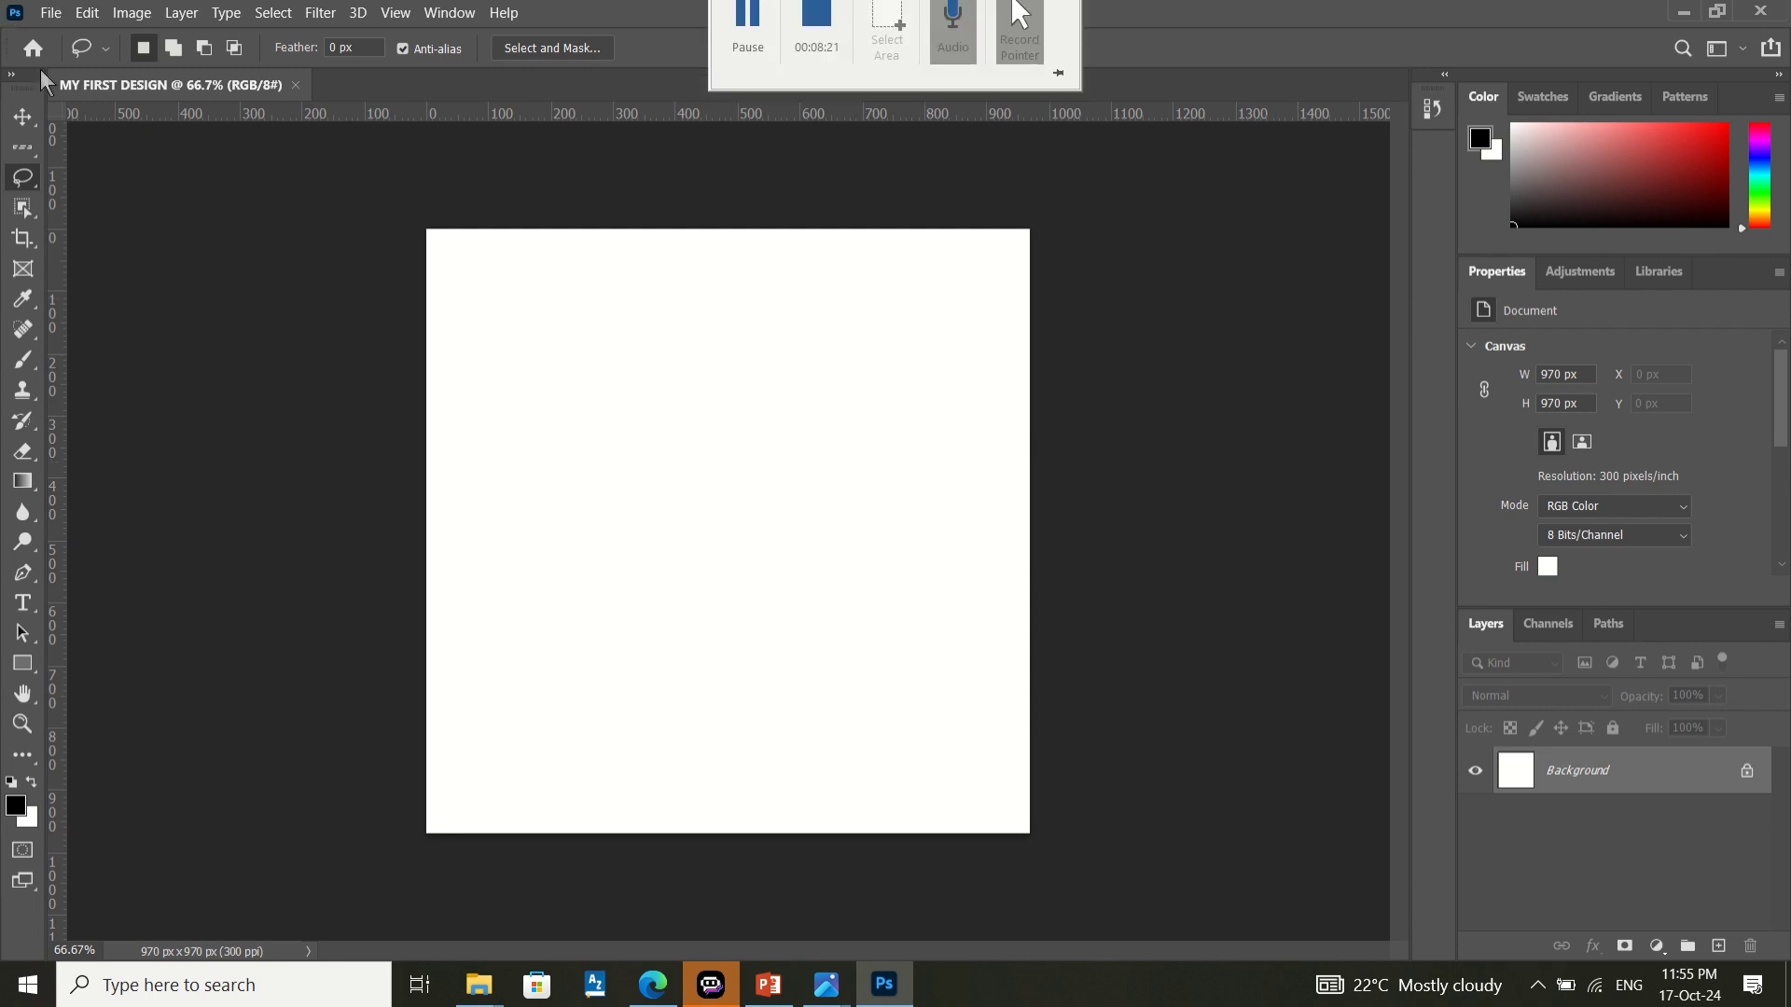
- Unlock the Background layer and try moving it sideways on the canvas, undoing the move
{"action": "left_click", "coordinate": [22, 118]}
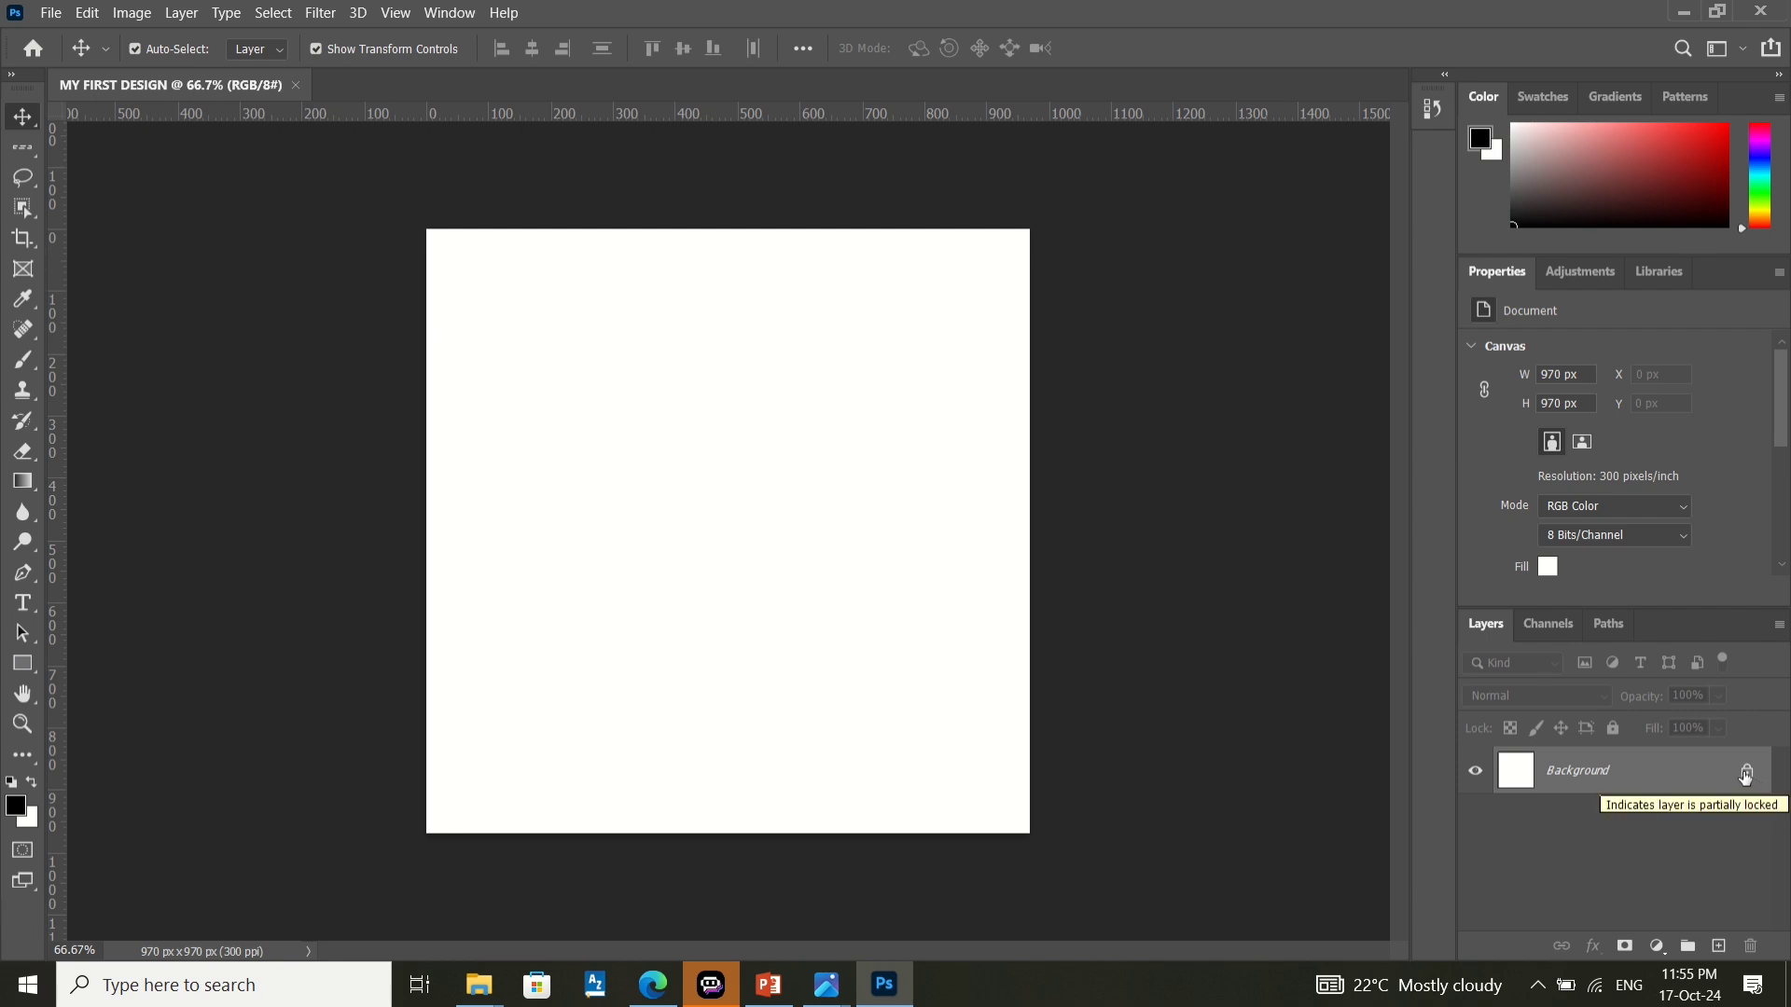
{"action": "left_click", "coordinate": [1747, 776]}
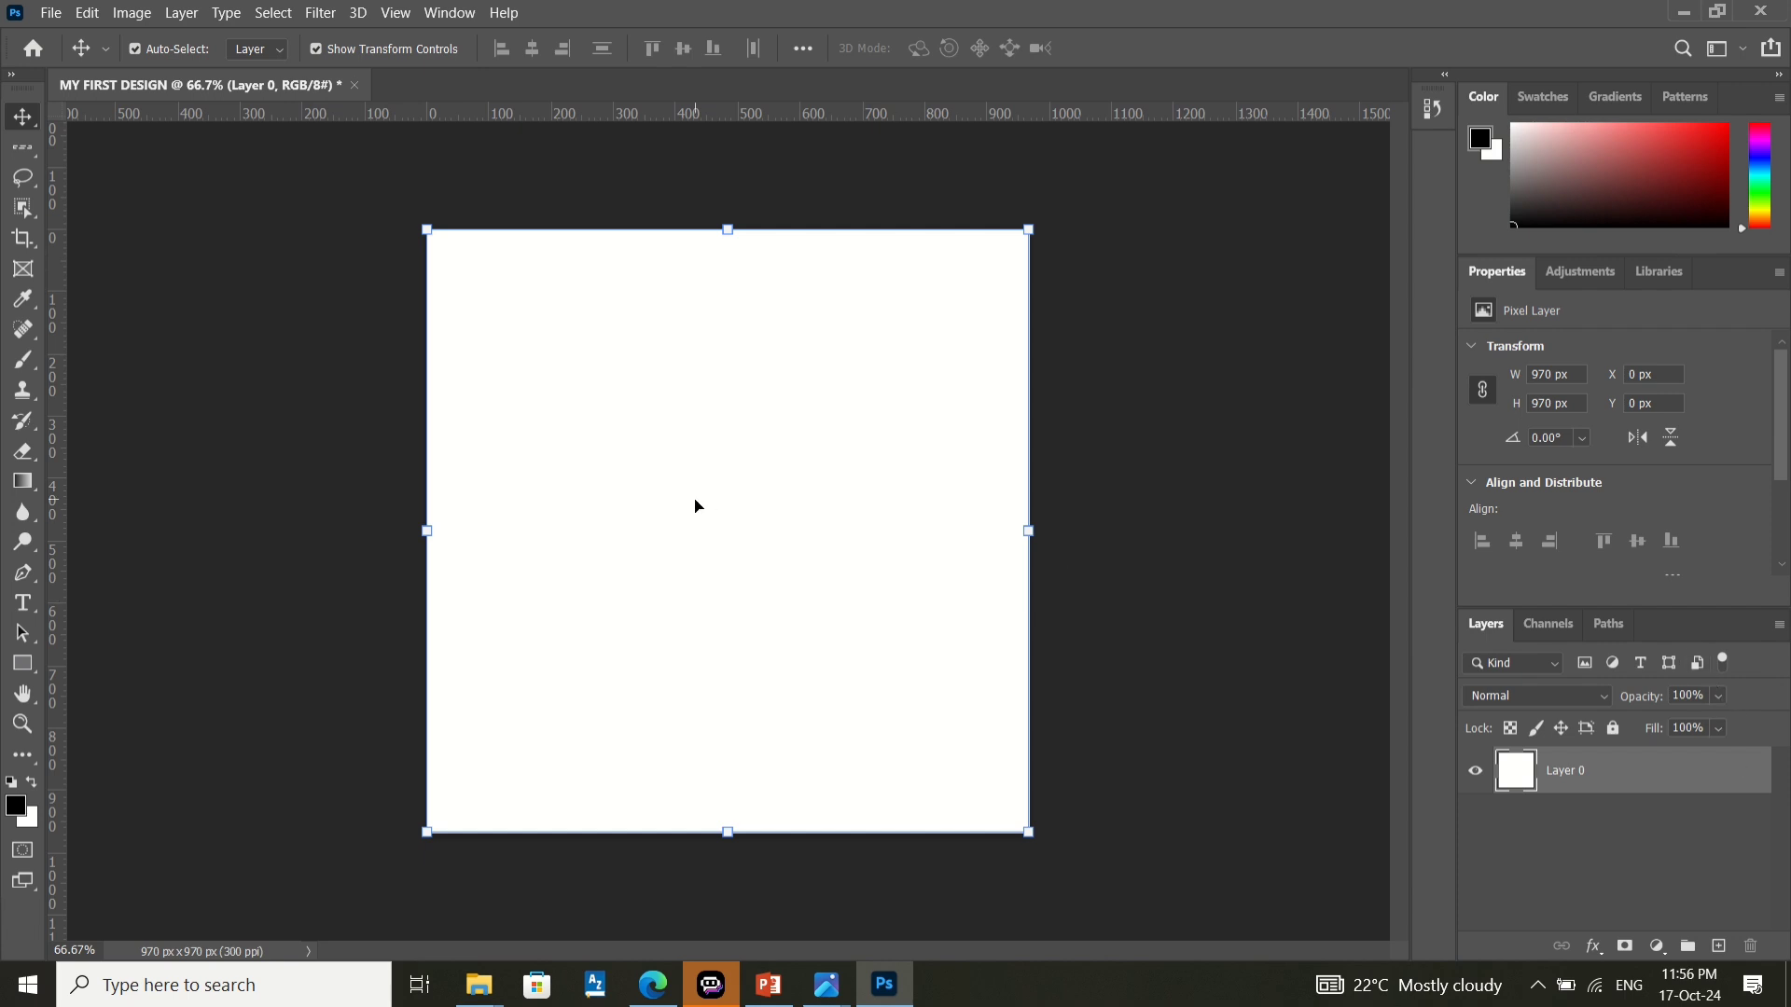
{"action": "left_click_drag", "start_coordinate": [696, 504], "coordinate": [738, 504]}
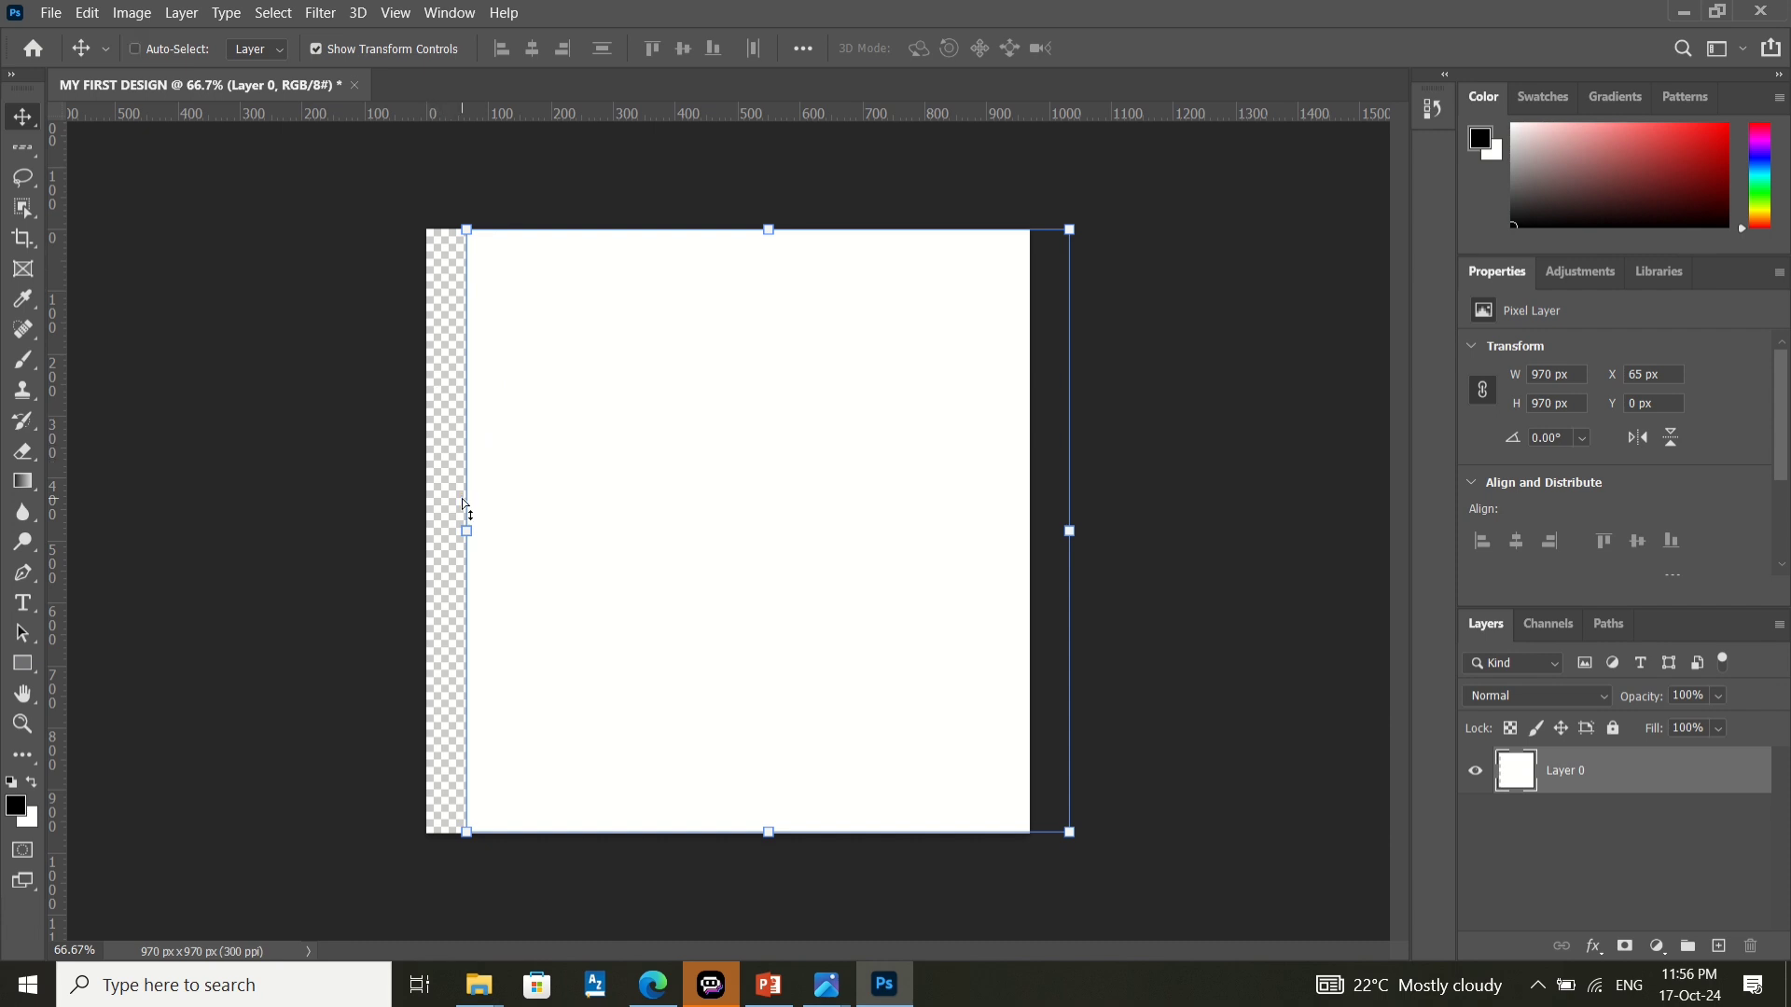
{"action": "key", "text": "ctrl+z"}
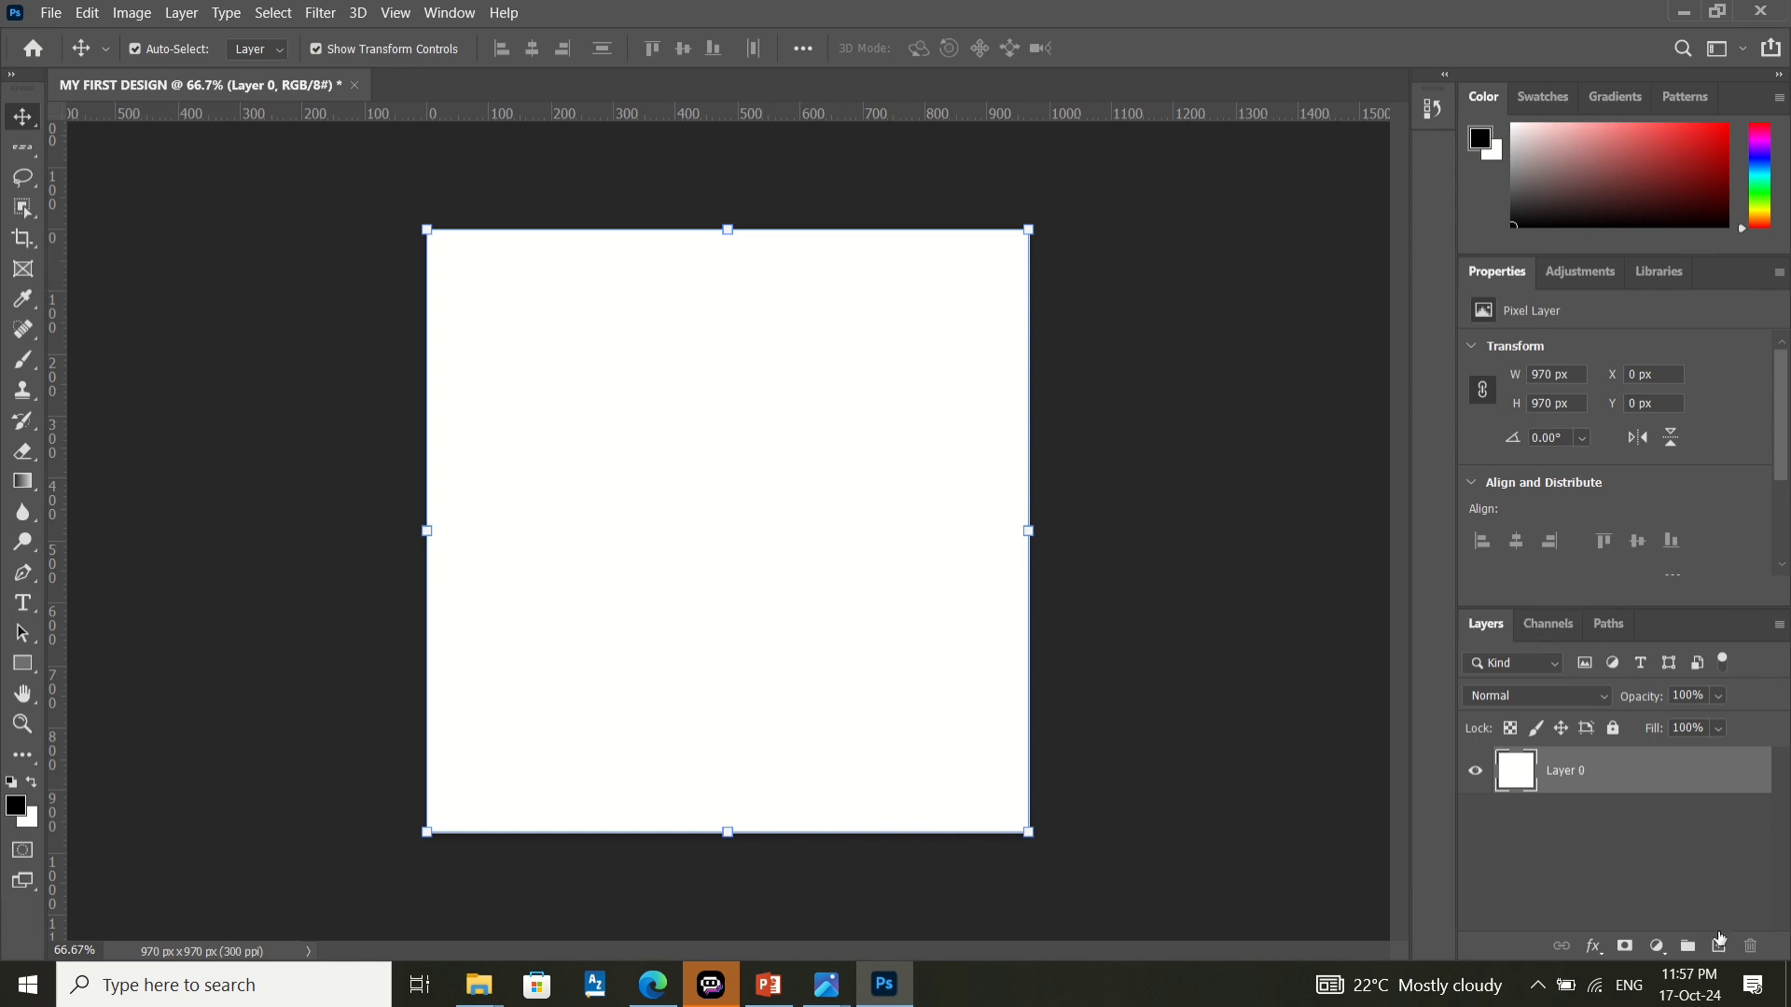
- Add three empty layers above the white layer and undo their creation
{"action": "left_click", "coordinate": [1718, 947]}
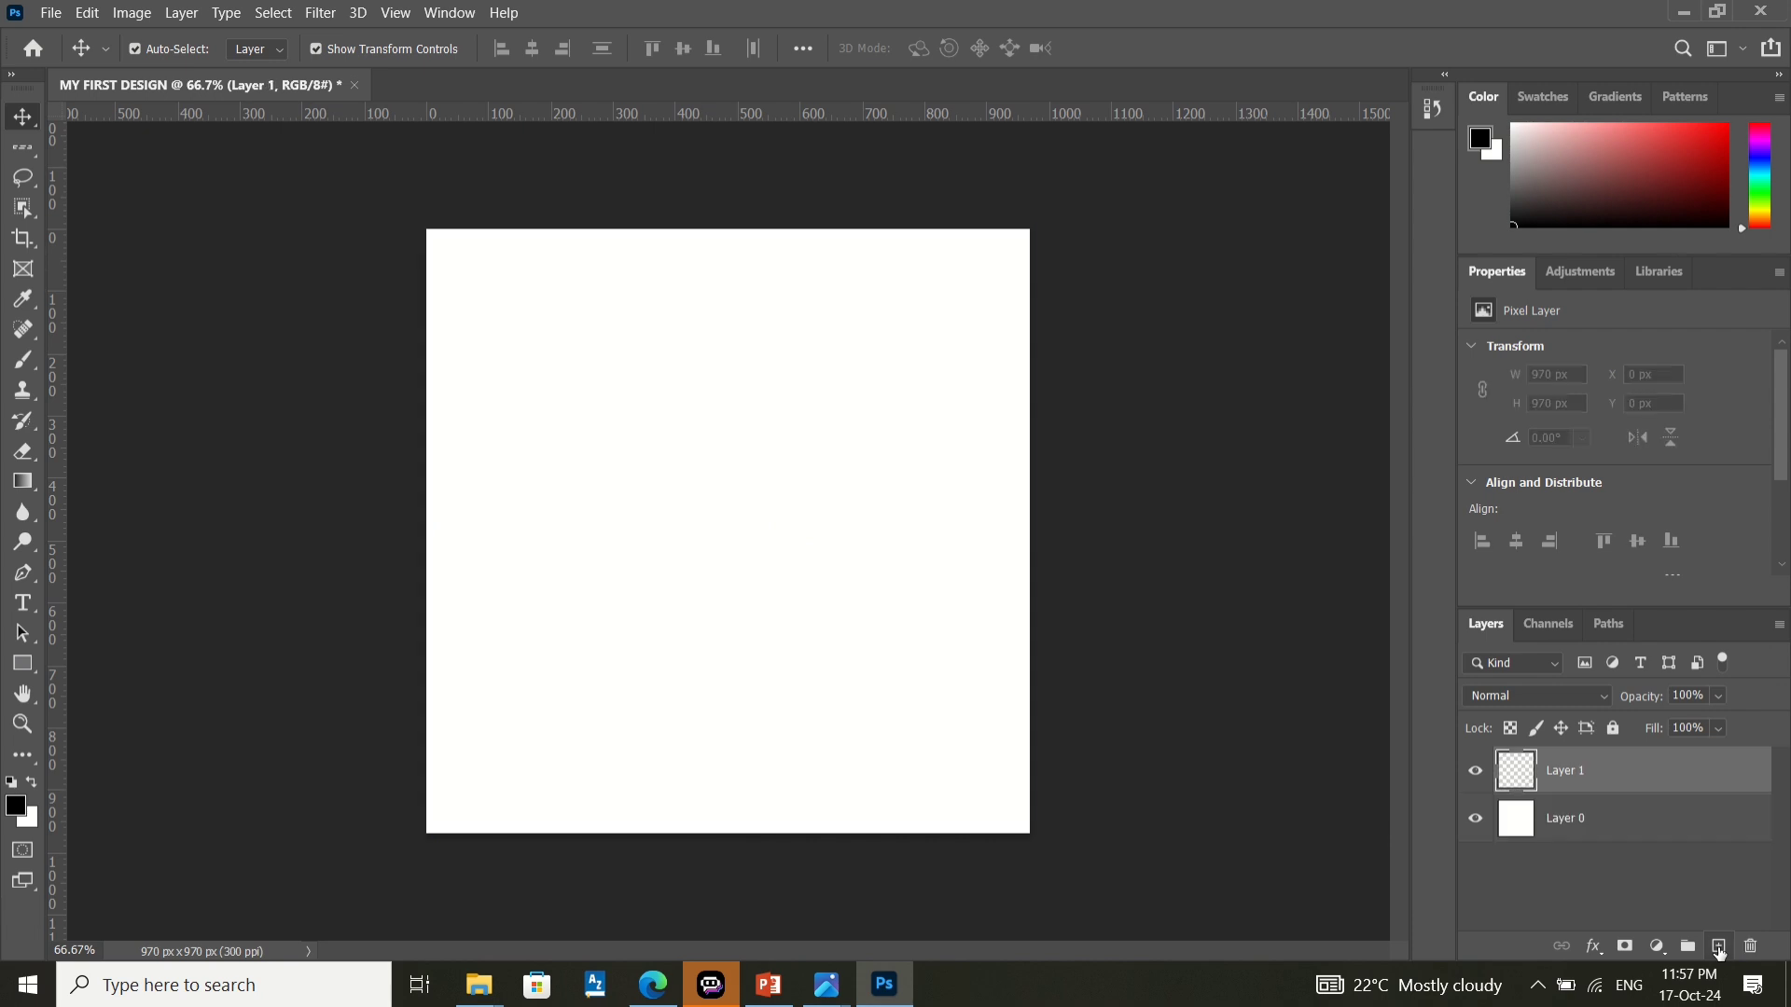
{"action": "left_click", "coordinate": [1719, 948]}
{"action": "left_click", "coordinate": [1718, 948]}
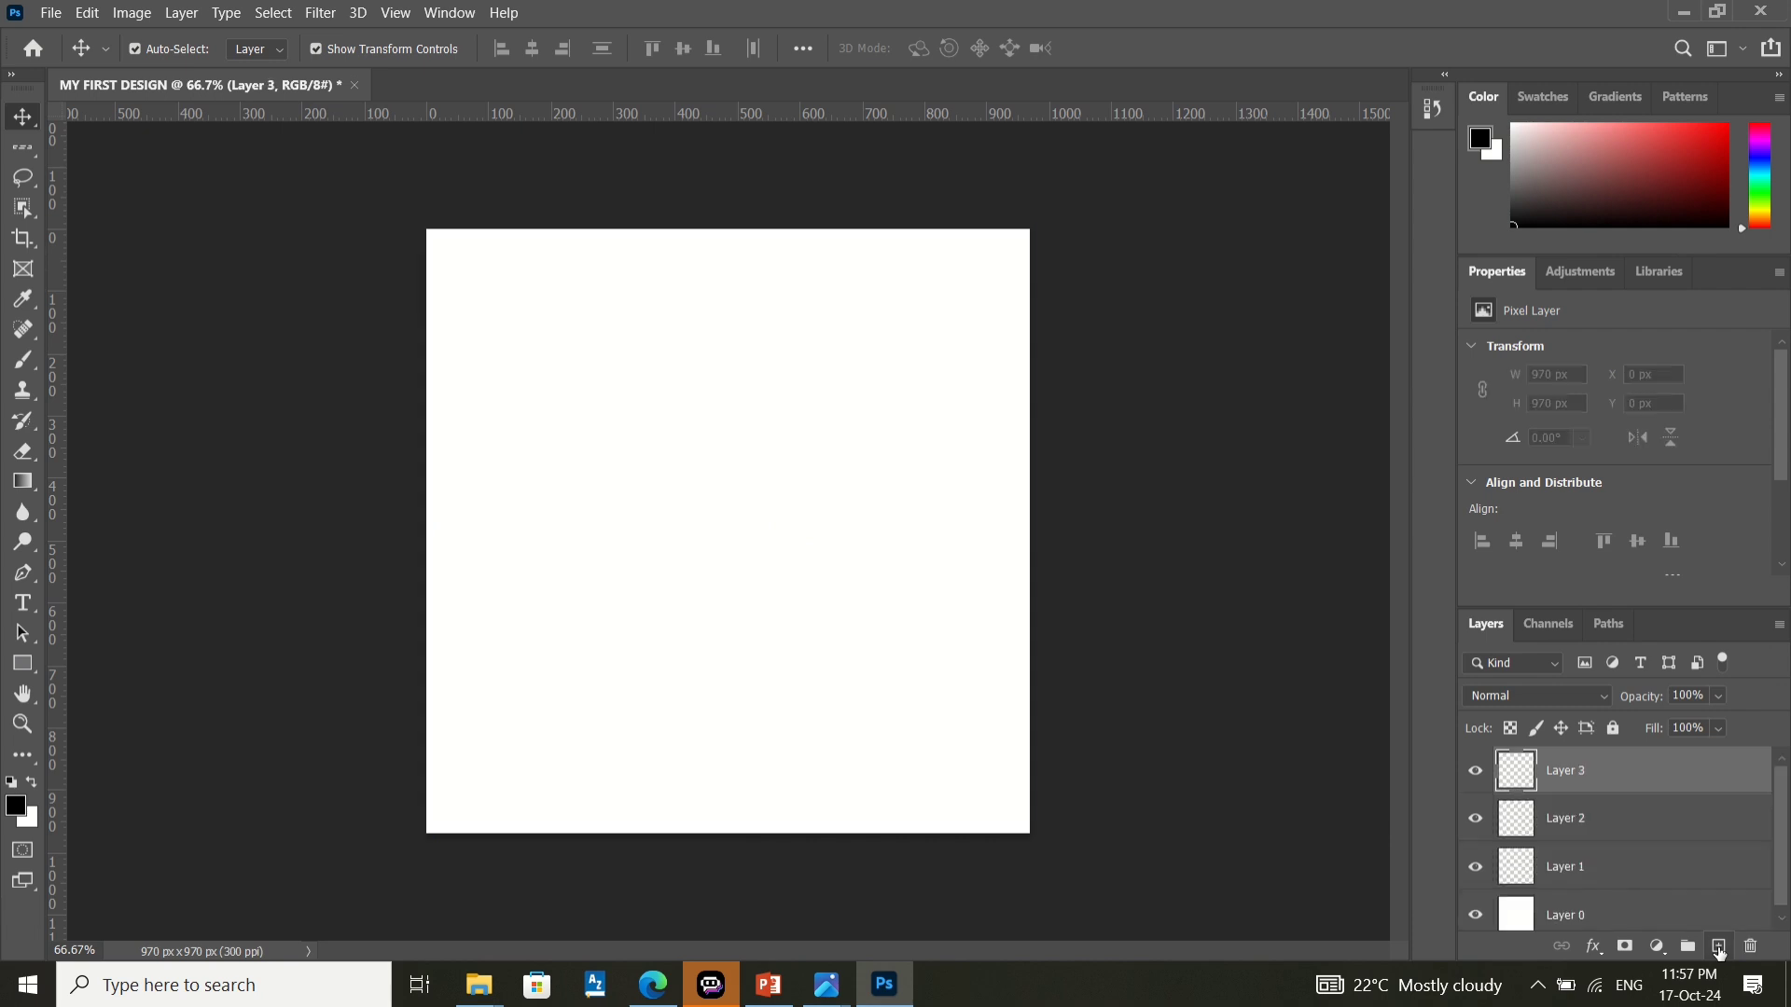
{"action": "key", "text": "ctrl+z"}
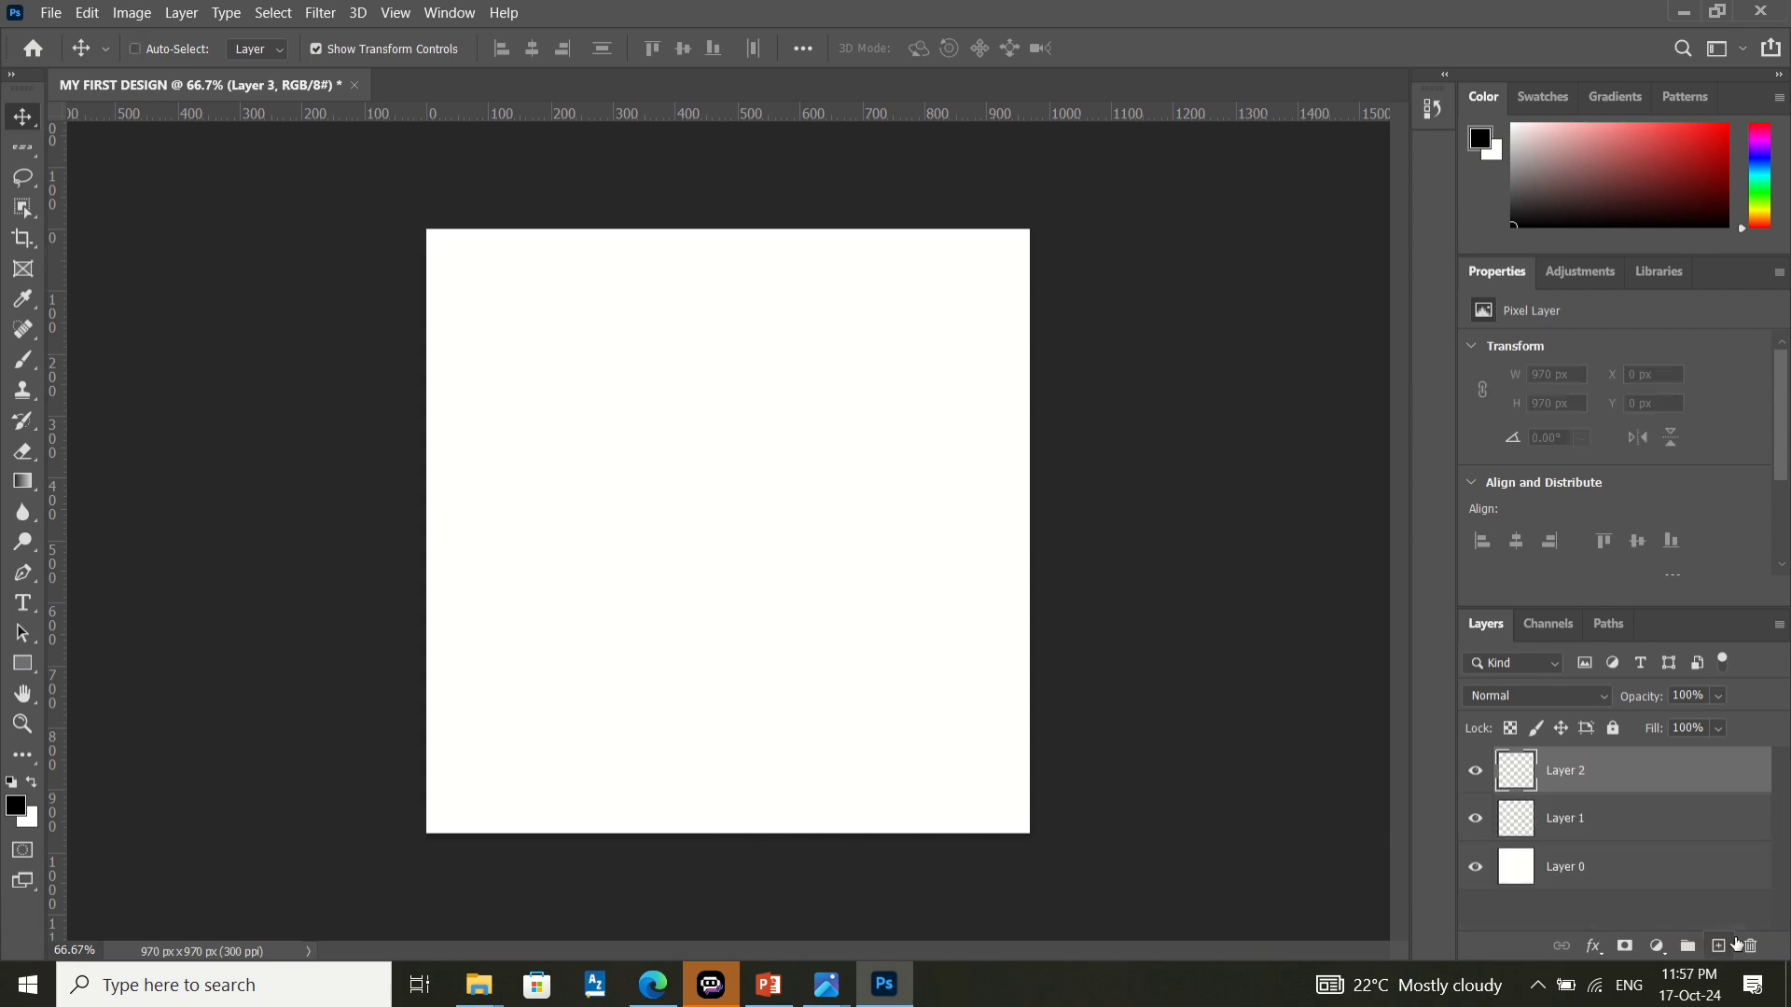
{"action": "key", "text": "ctrl+z"}
{"action": "key", "text": "ctrl+z"}
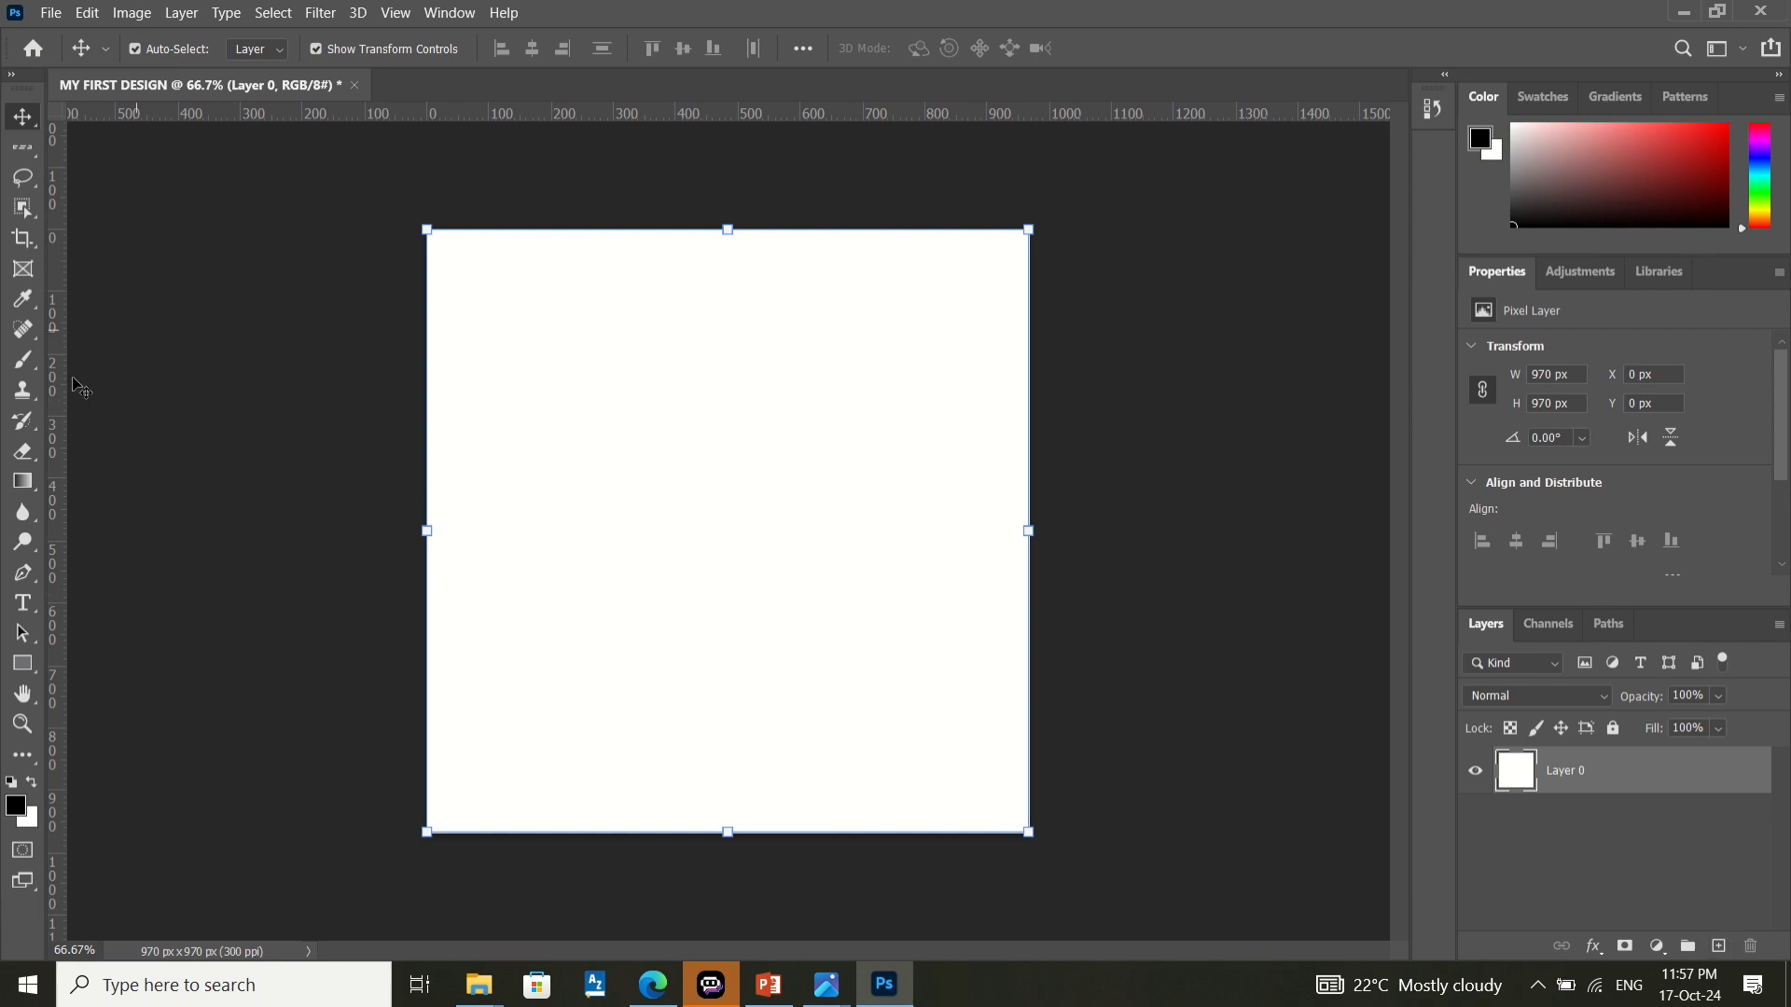
- Activate the Rectangle tool in Shape mode and set its stroke to the dark red recently used colour
{"action": "left_click", "coordinate": [20, 666]}
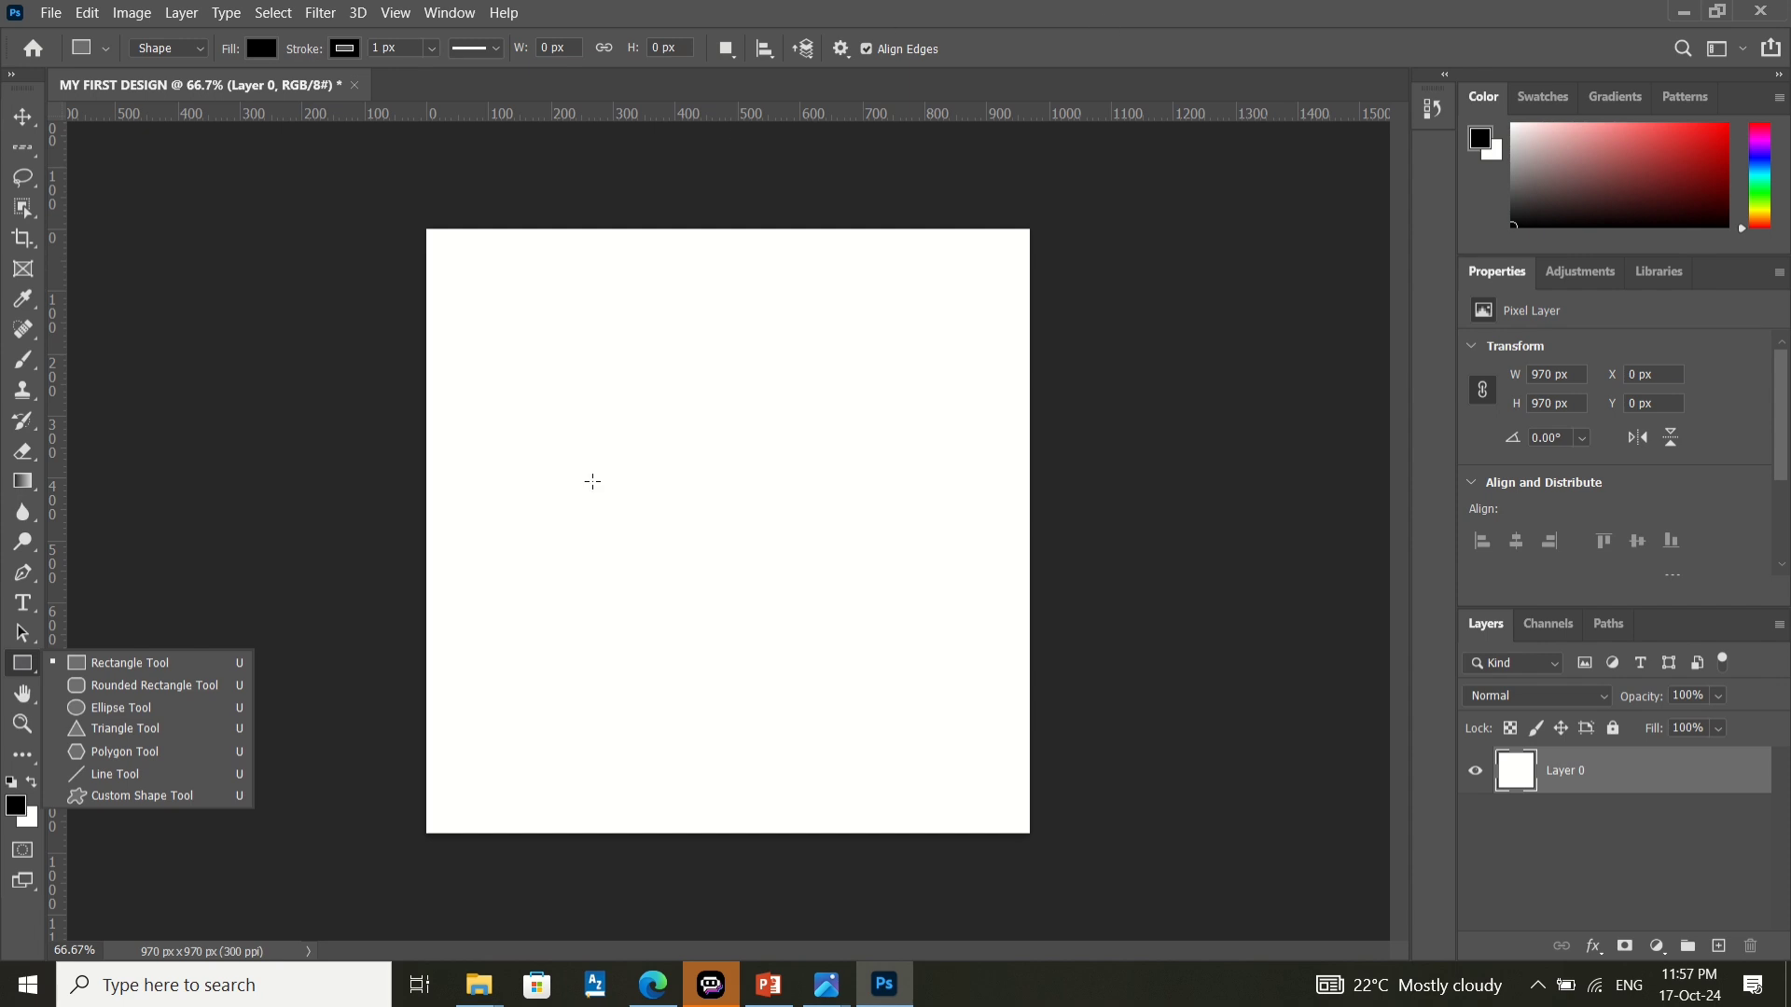
{"action": "left_click", "coordinate": [22, 670]}
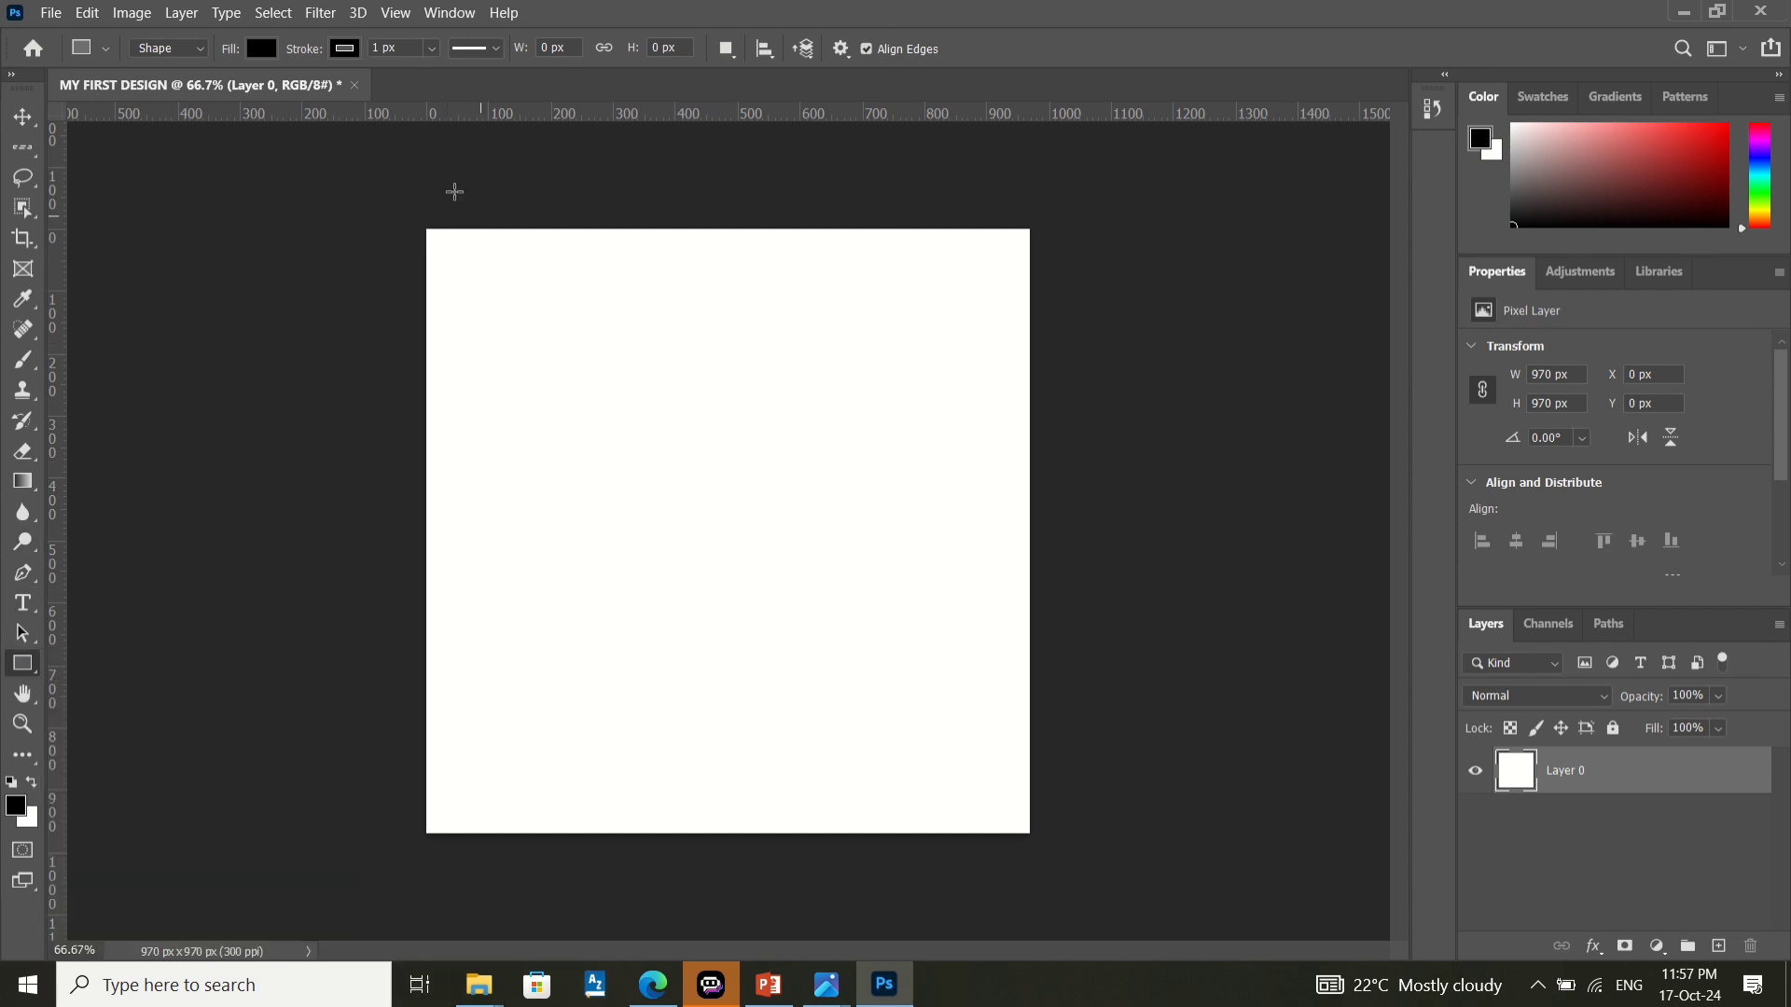
{"action": "left_click", "coordinate": [353, 53]}
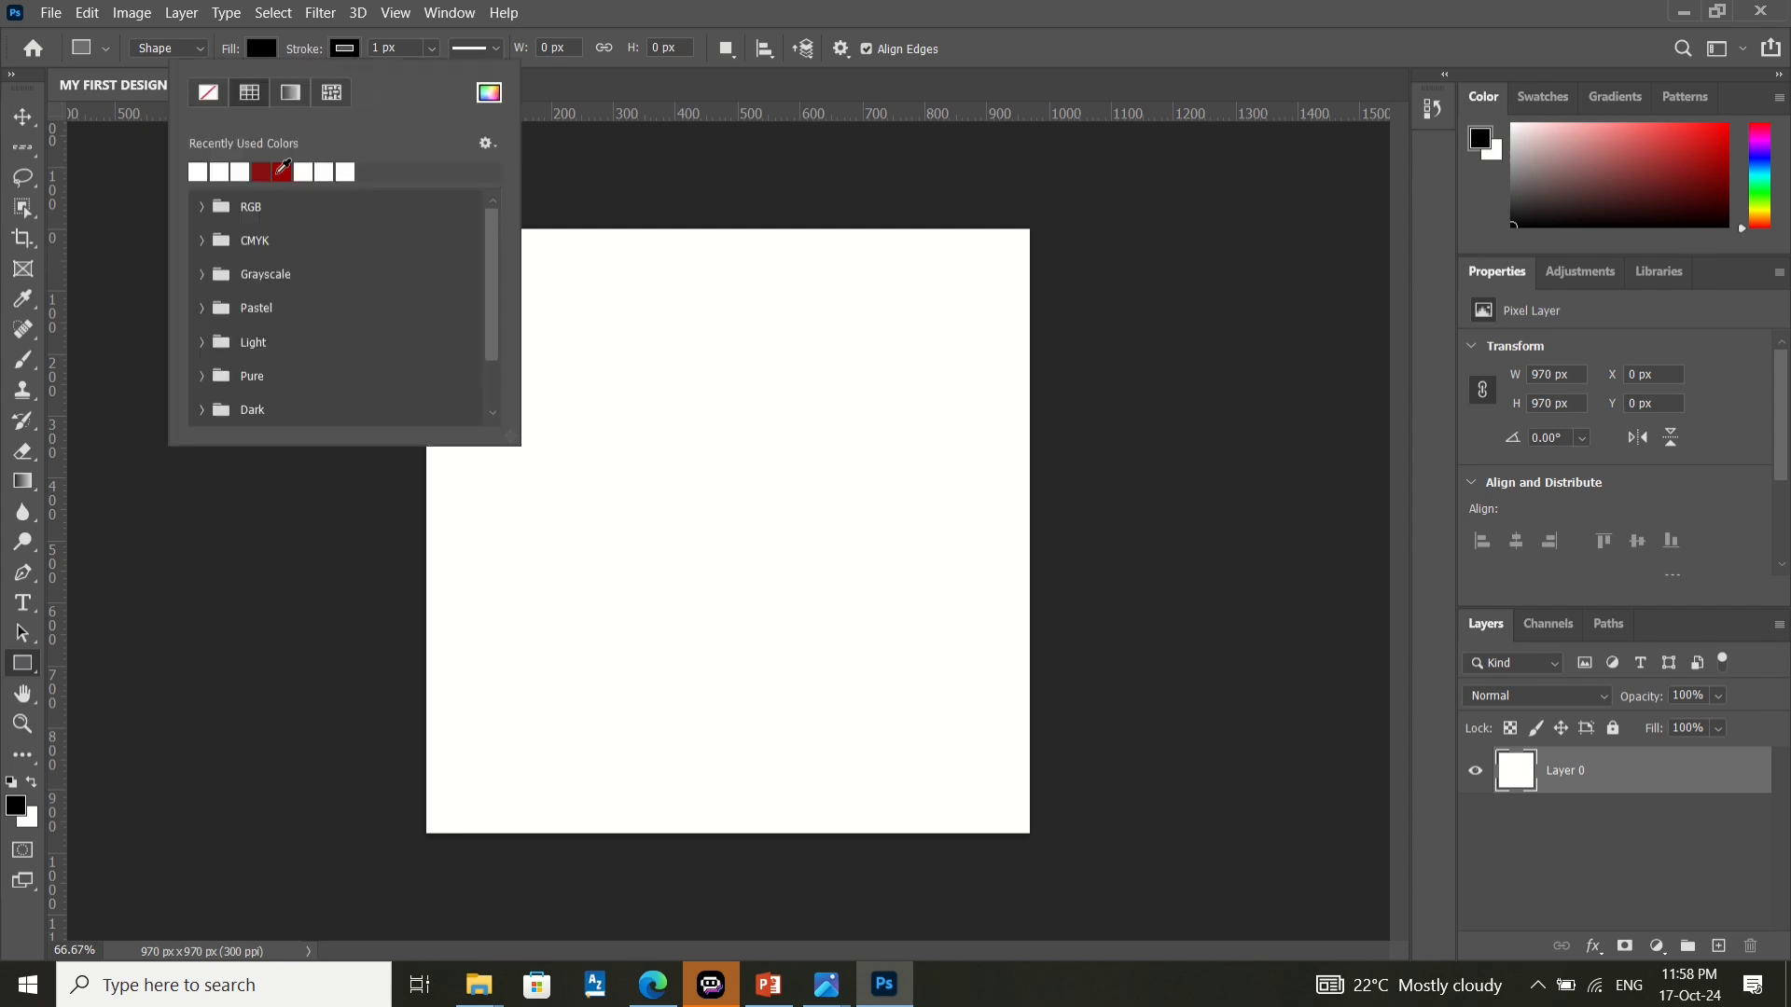
{"action": "left_click", "coordinate": [282, 172]}
{"action": "left_click", "coordinate": [258, 49]}
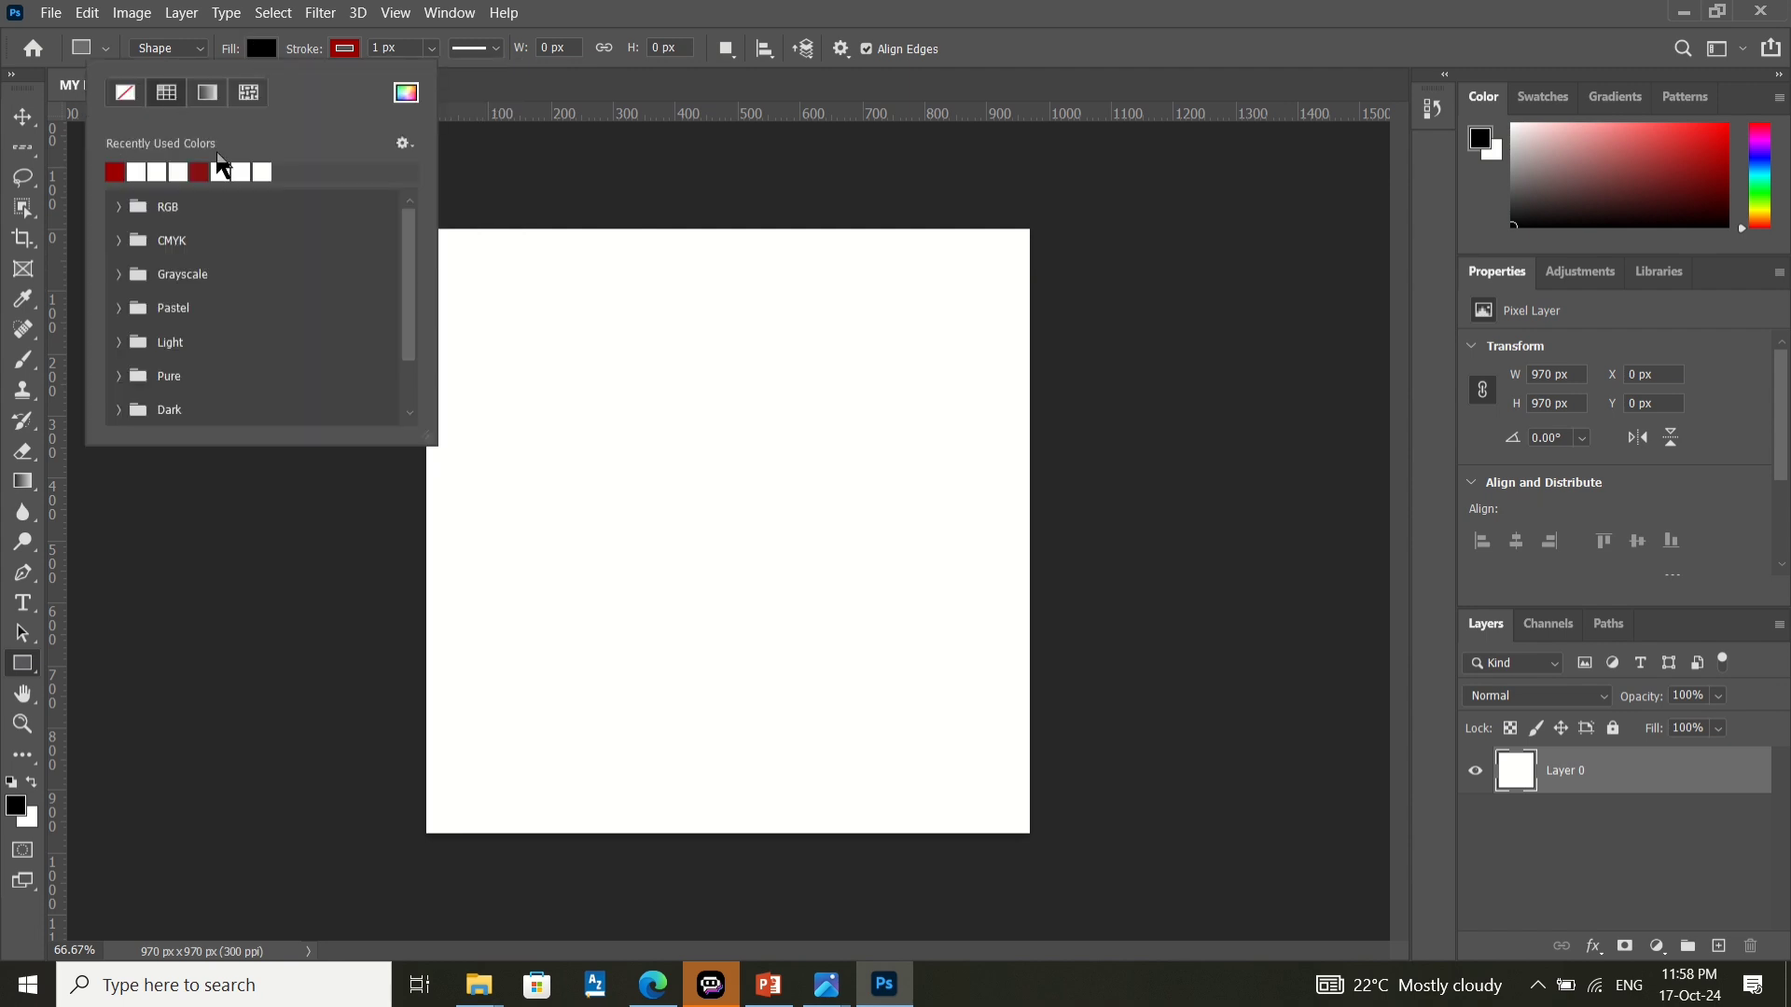
{"action": "left_click", "coordinate": [405, 92]}
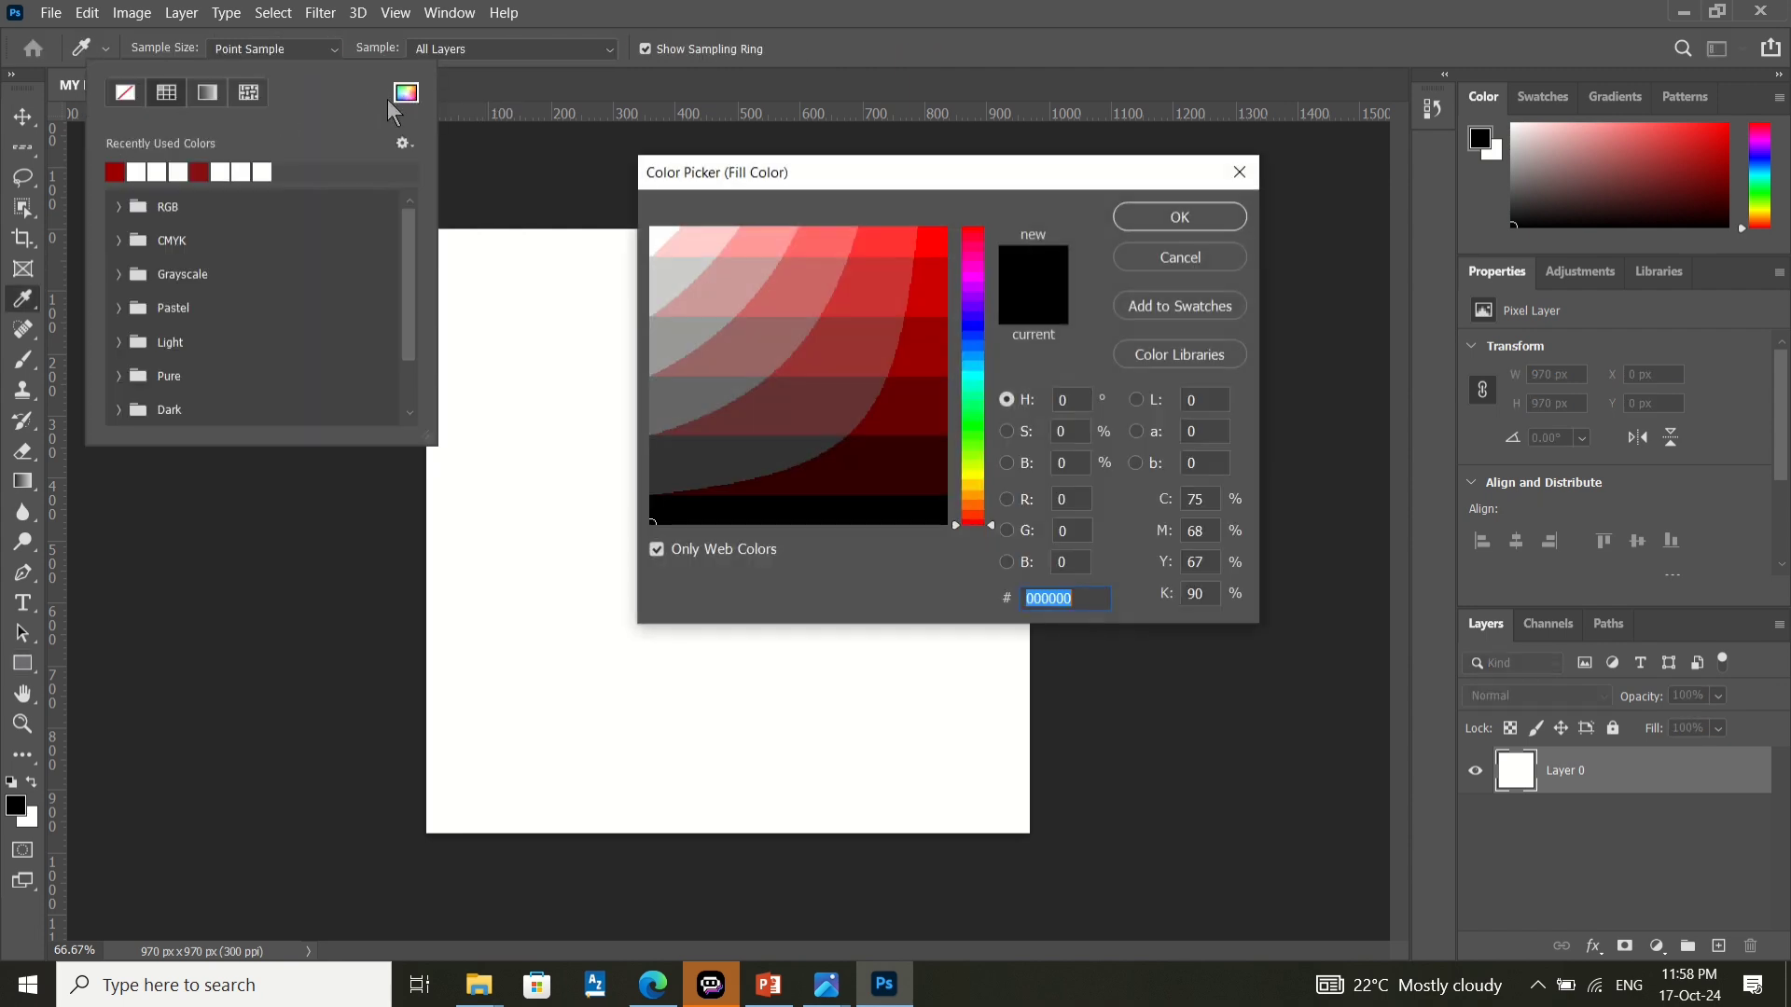
{"action": "left_click", "coordinate": [973, 412]}
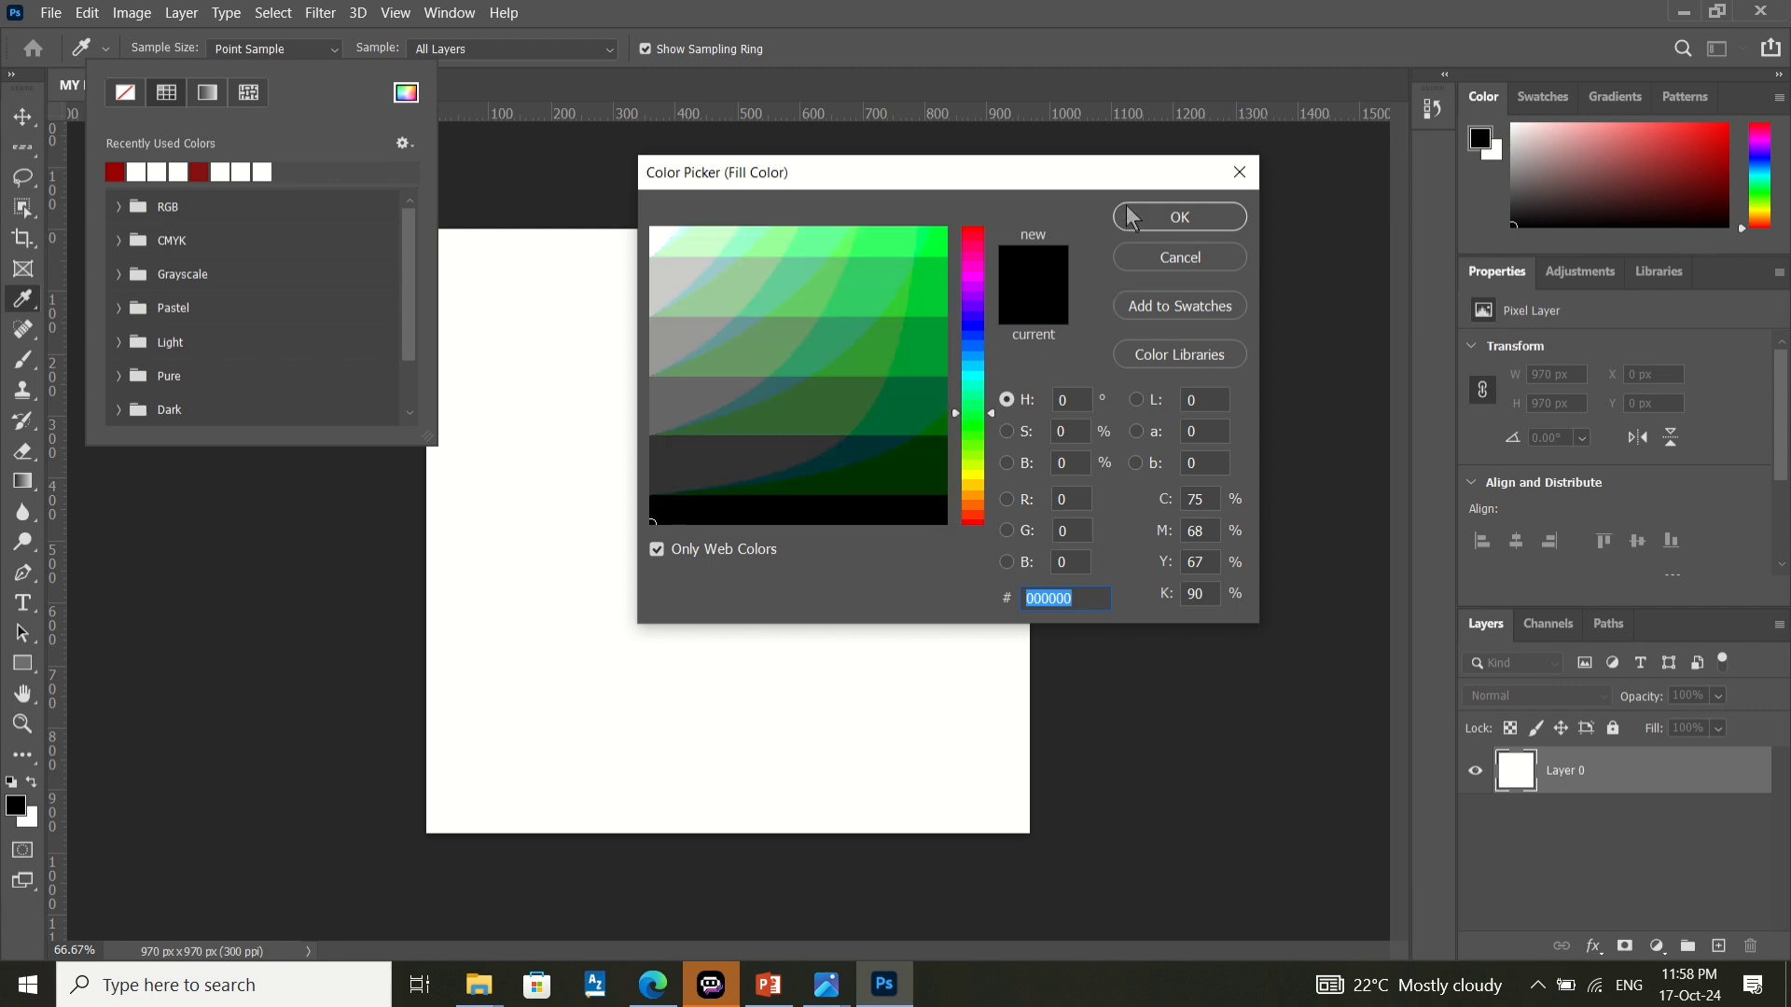
{"action": "left_click", "coordinate": [922, 392]}
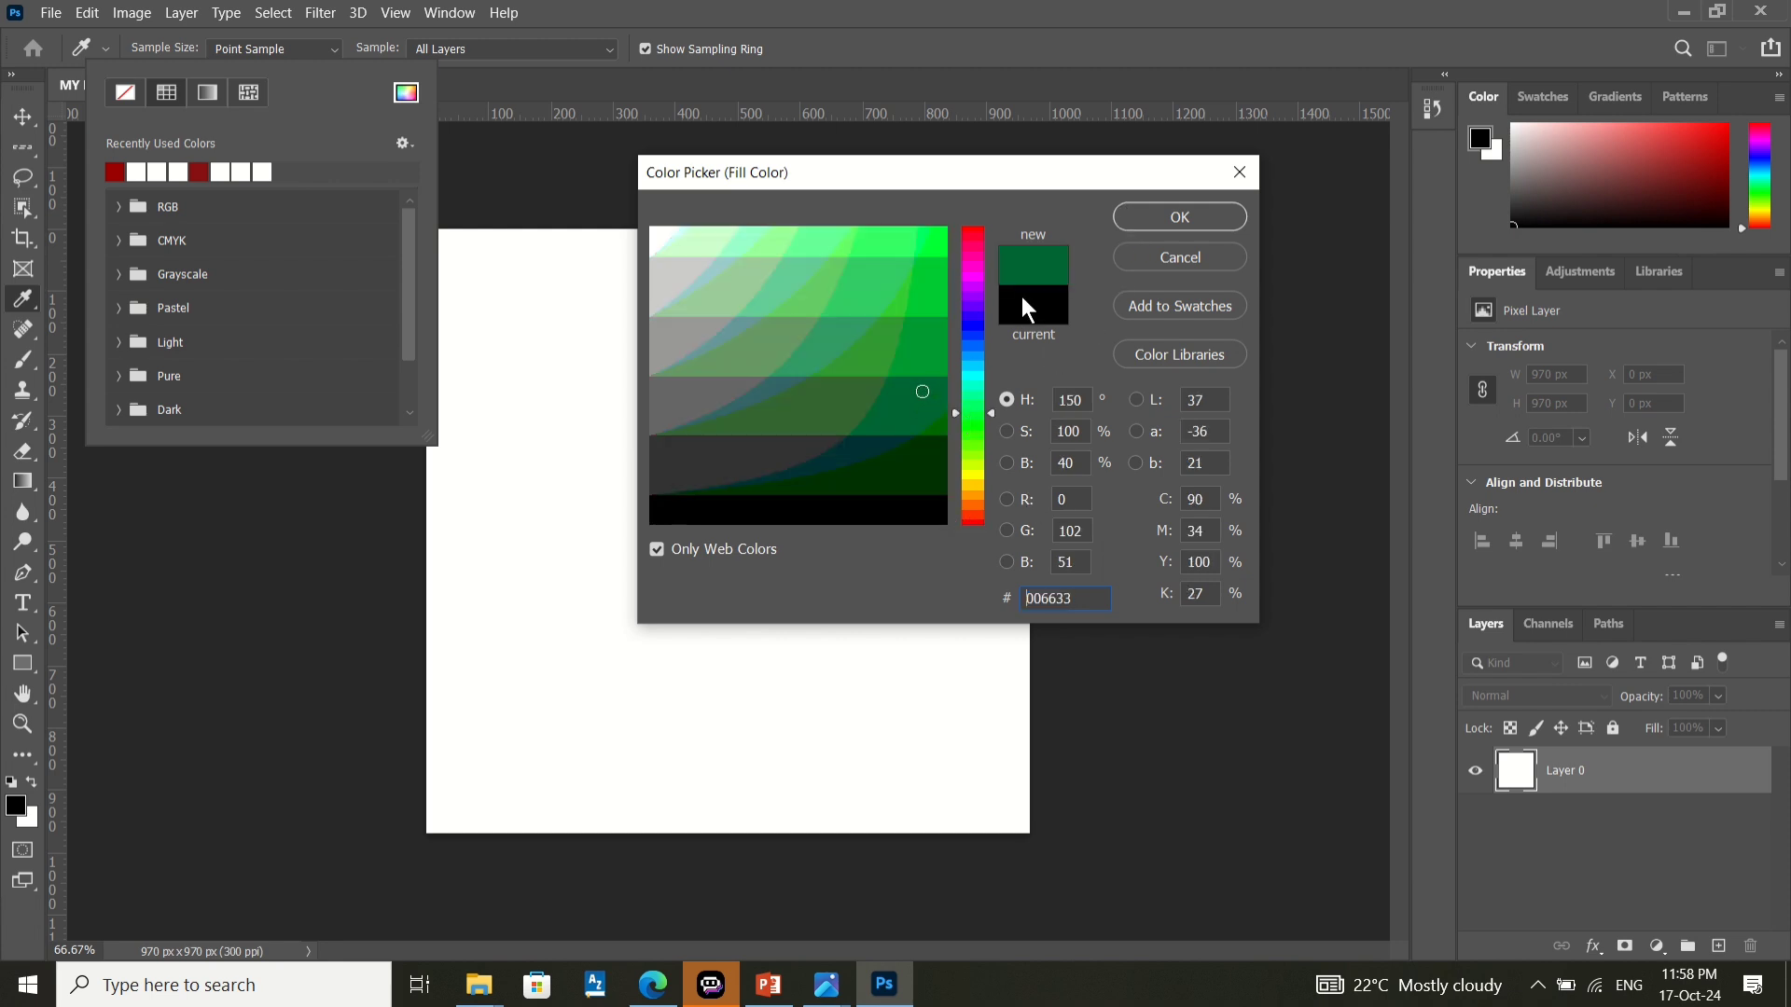
{"action": "left_click", "coordinate": [1246, 183]}
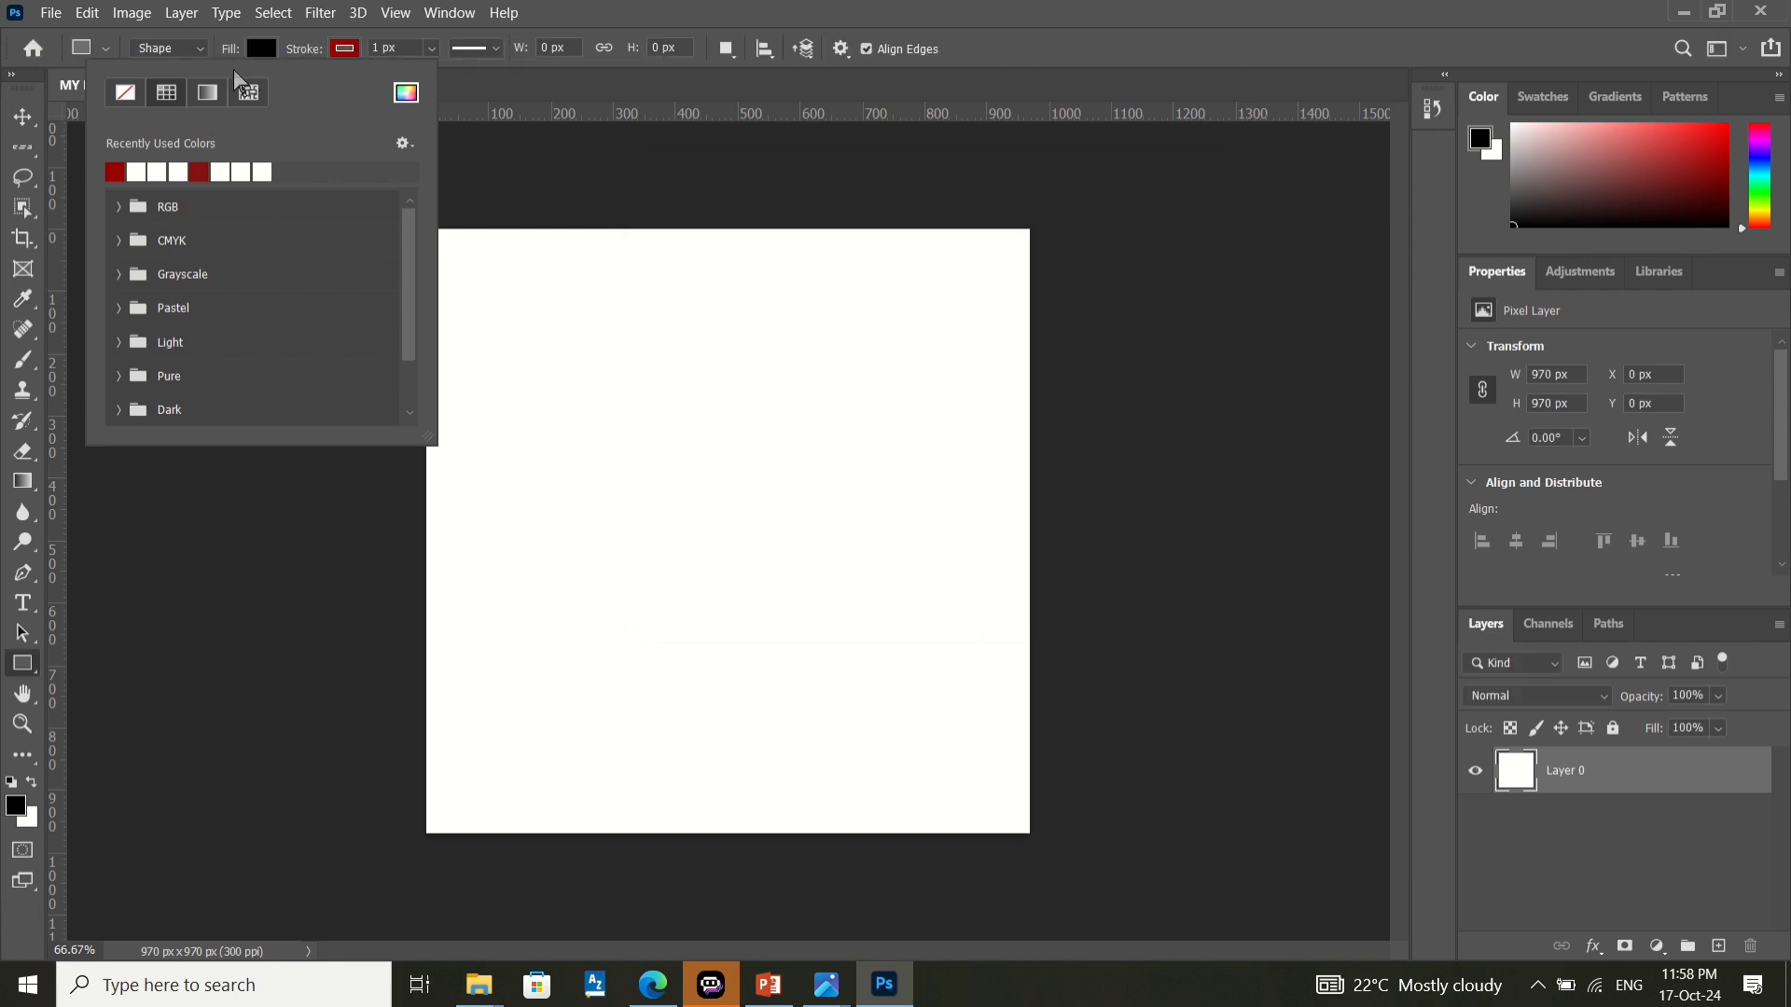
{"action": "left_click", "coordinate": [258, 52]}
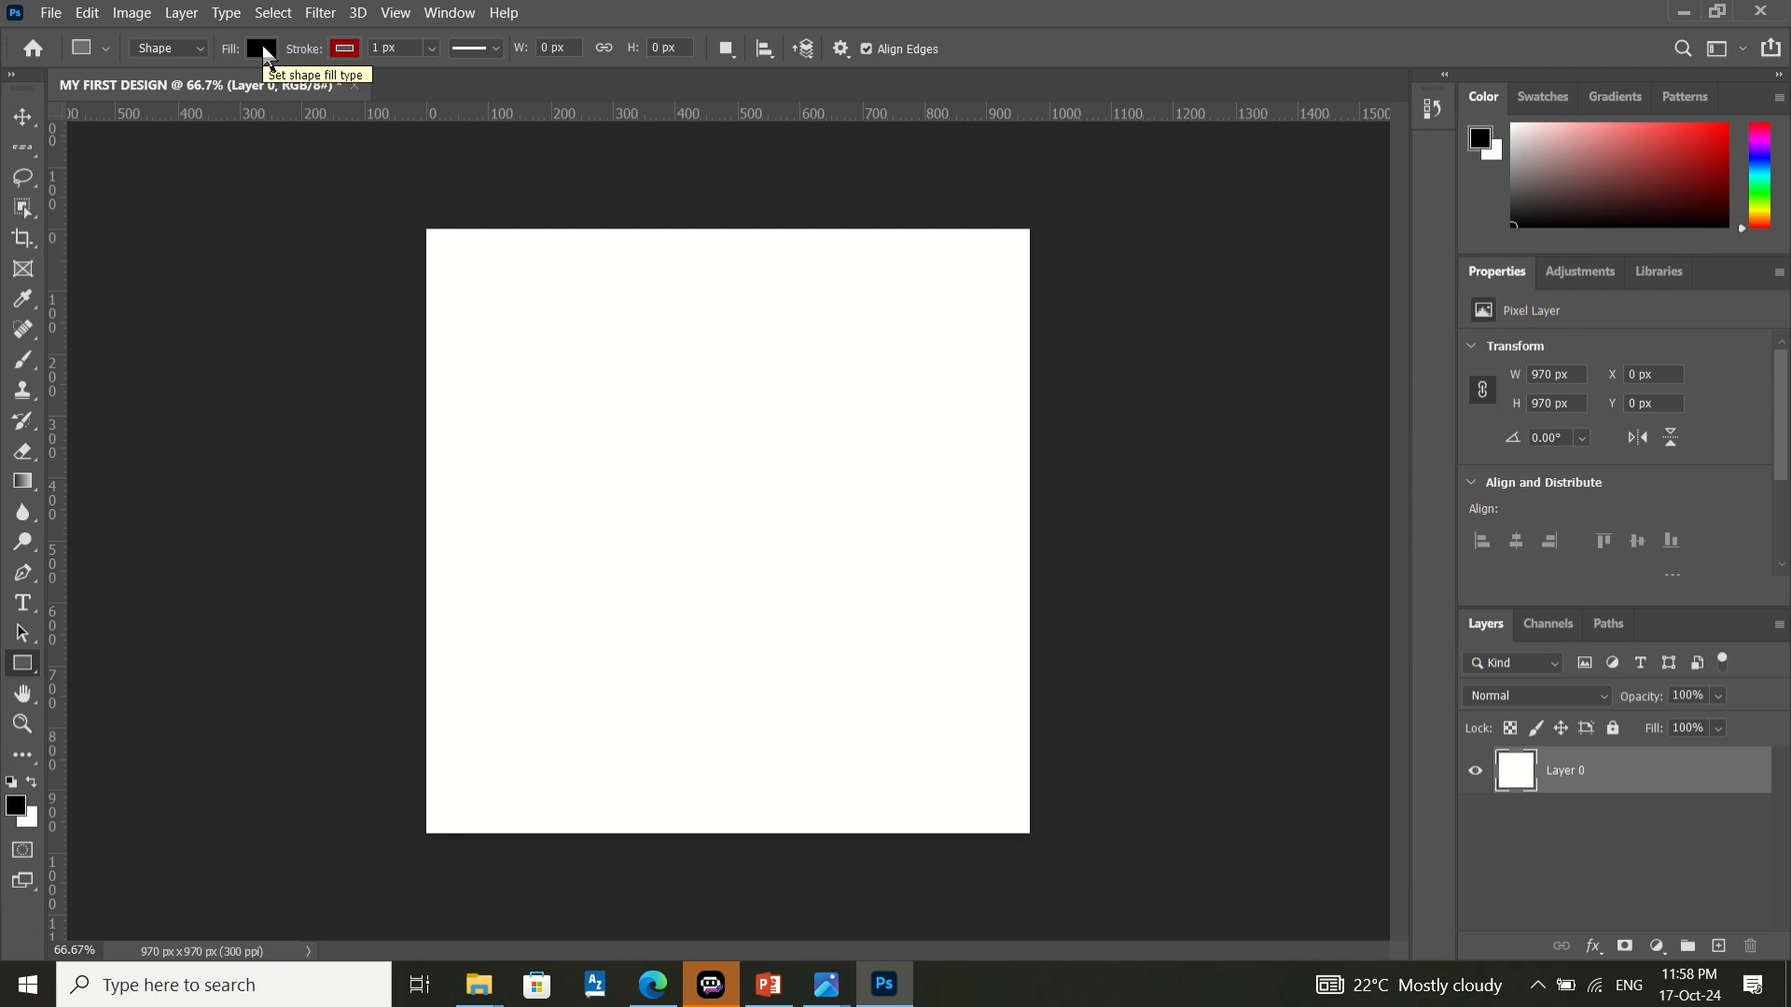
- Expand the RGB and Grayscale swatch groups for the shape fill and open the fill's colour picker
{"action": "left_click", "coordinate": [262, 49]}
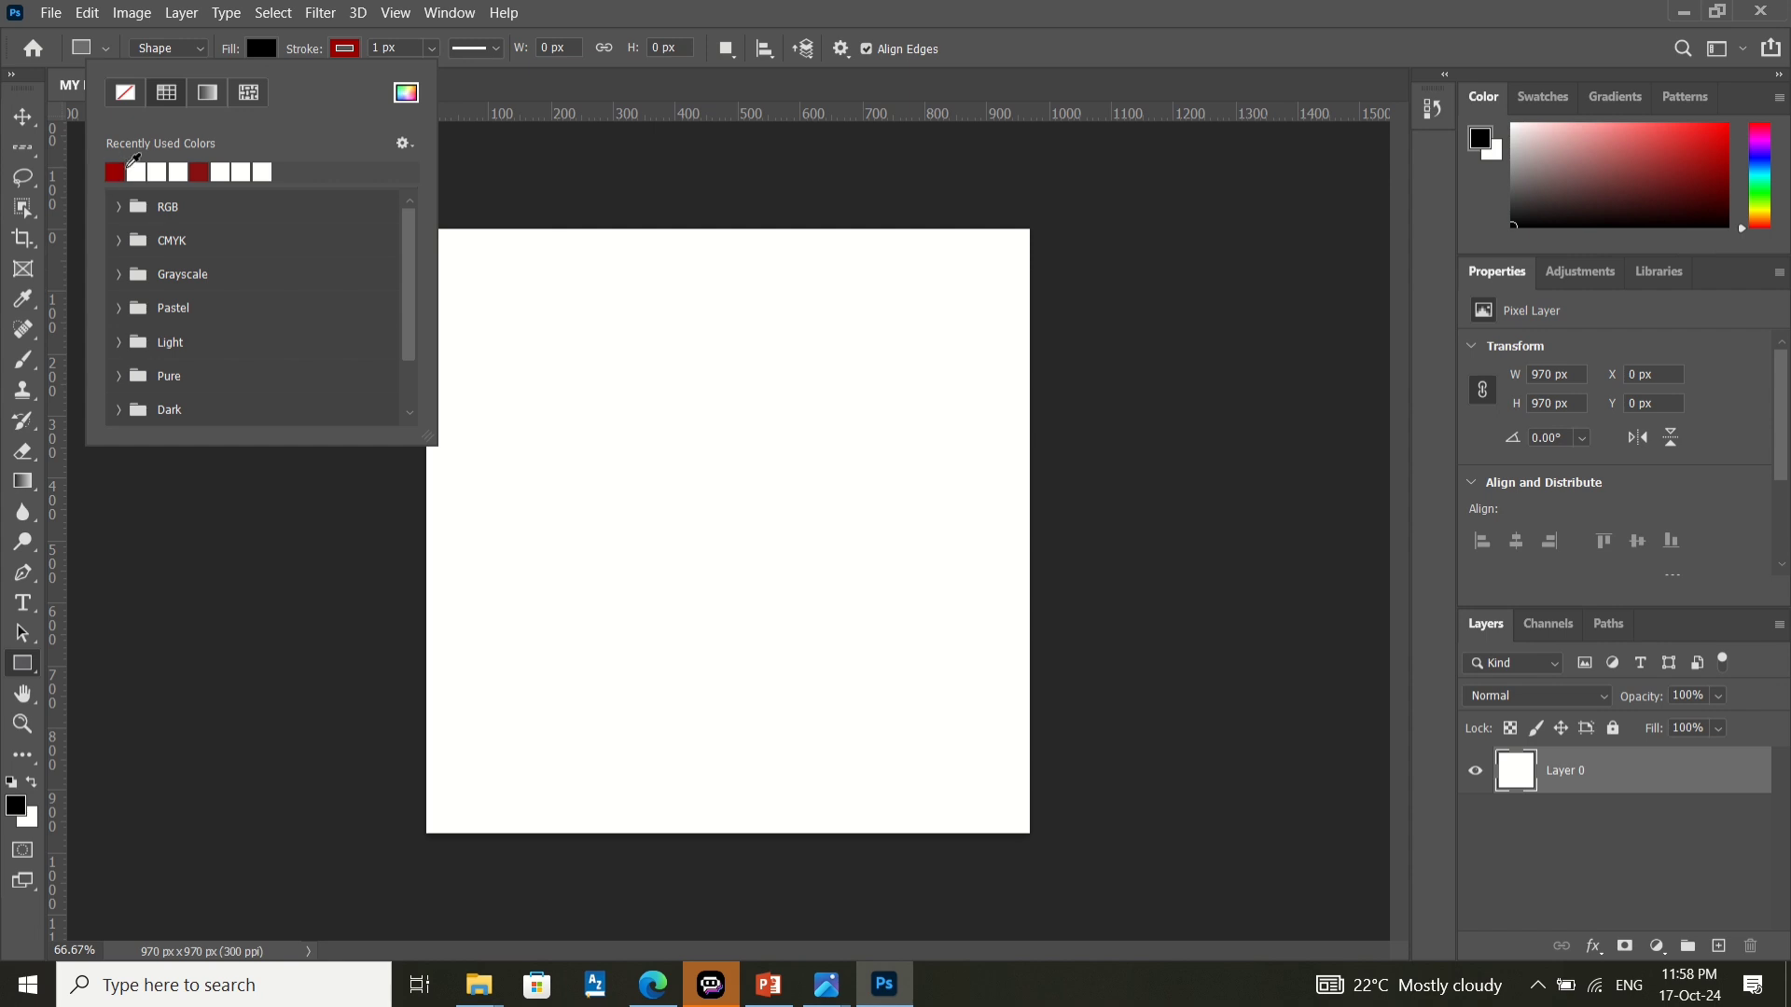
{"action": "left_click", "coordinate": [118, 207]}
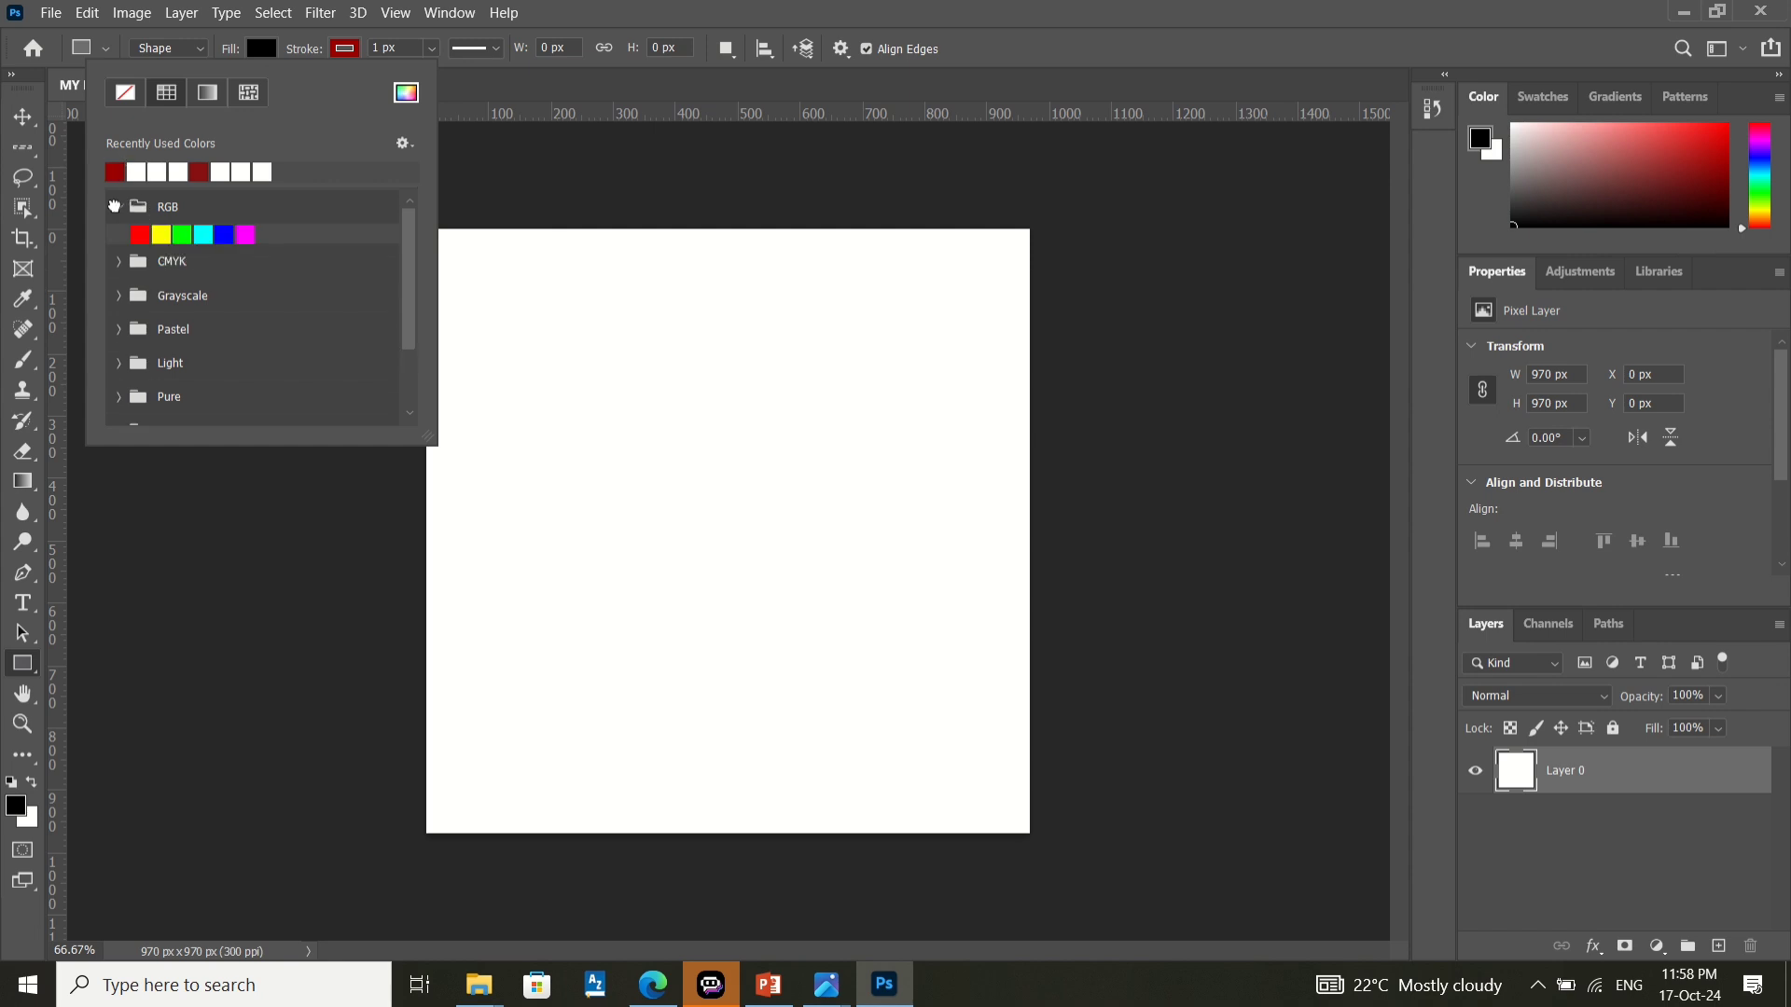
{"action": "left_click", "coordinate": [121, 296]}
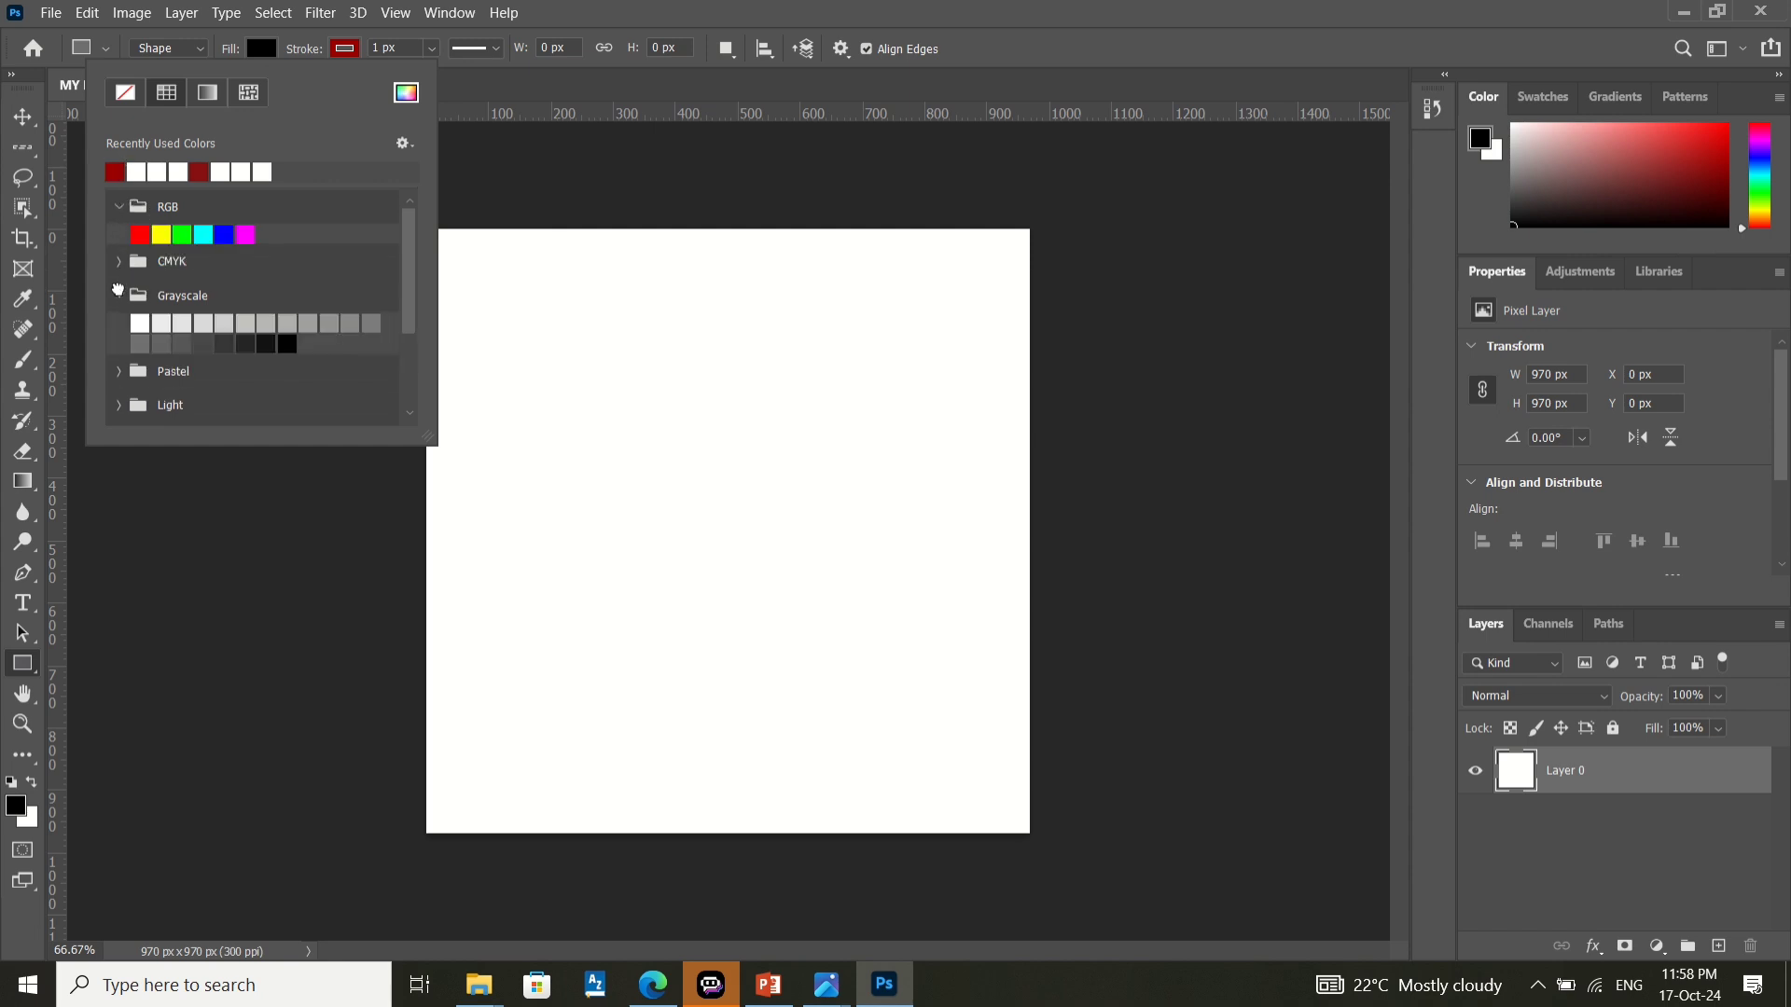
{"action": "scroll", "coordinate": [127, 322], "scroll_direction": "down", "scroll_amount": 2}
{"action": "scroll", "coordinate": [128, 322], "scroll_direction": "up", "scroll_amount": 2}
{"action": "left_click", "coordinate": [405, 93]}
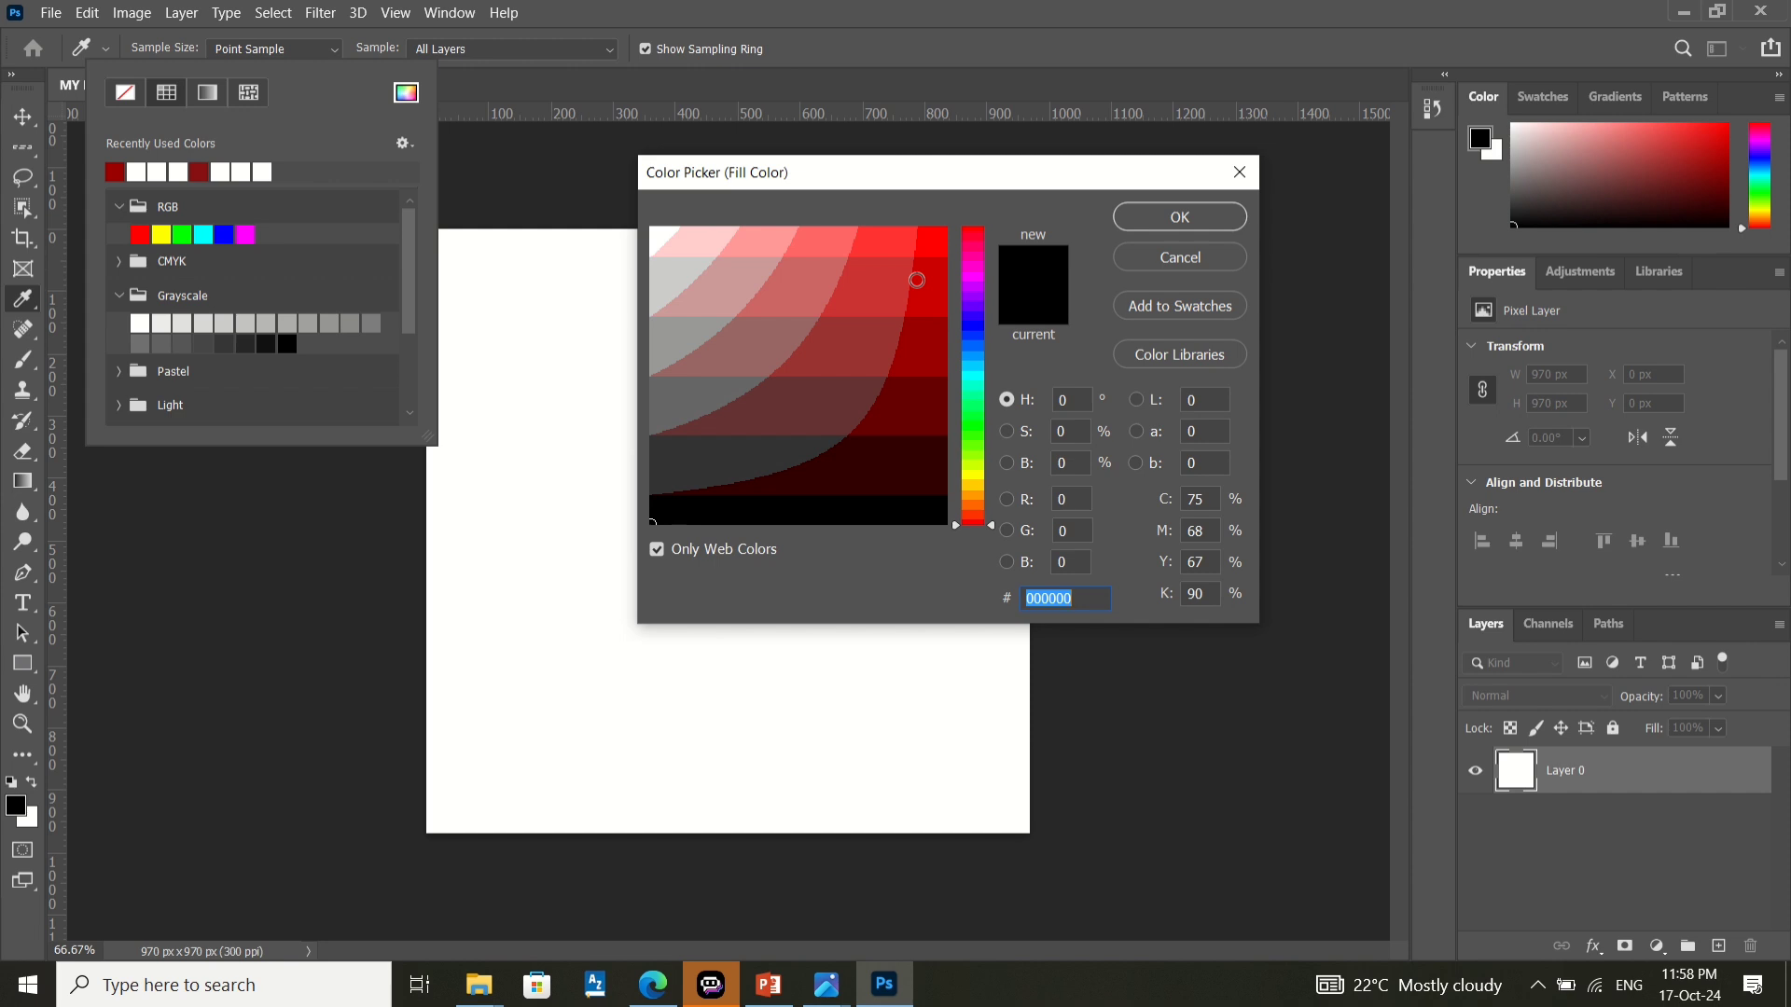
- Try dark red 990000 and purple 663399 as the fill colour, shifting the hue between them
{"action": "left_click", "coordinate": [917, 280]}
{"action": "left_click", "coordinate": [933, 330]}
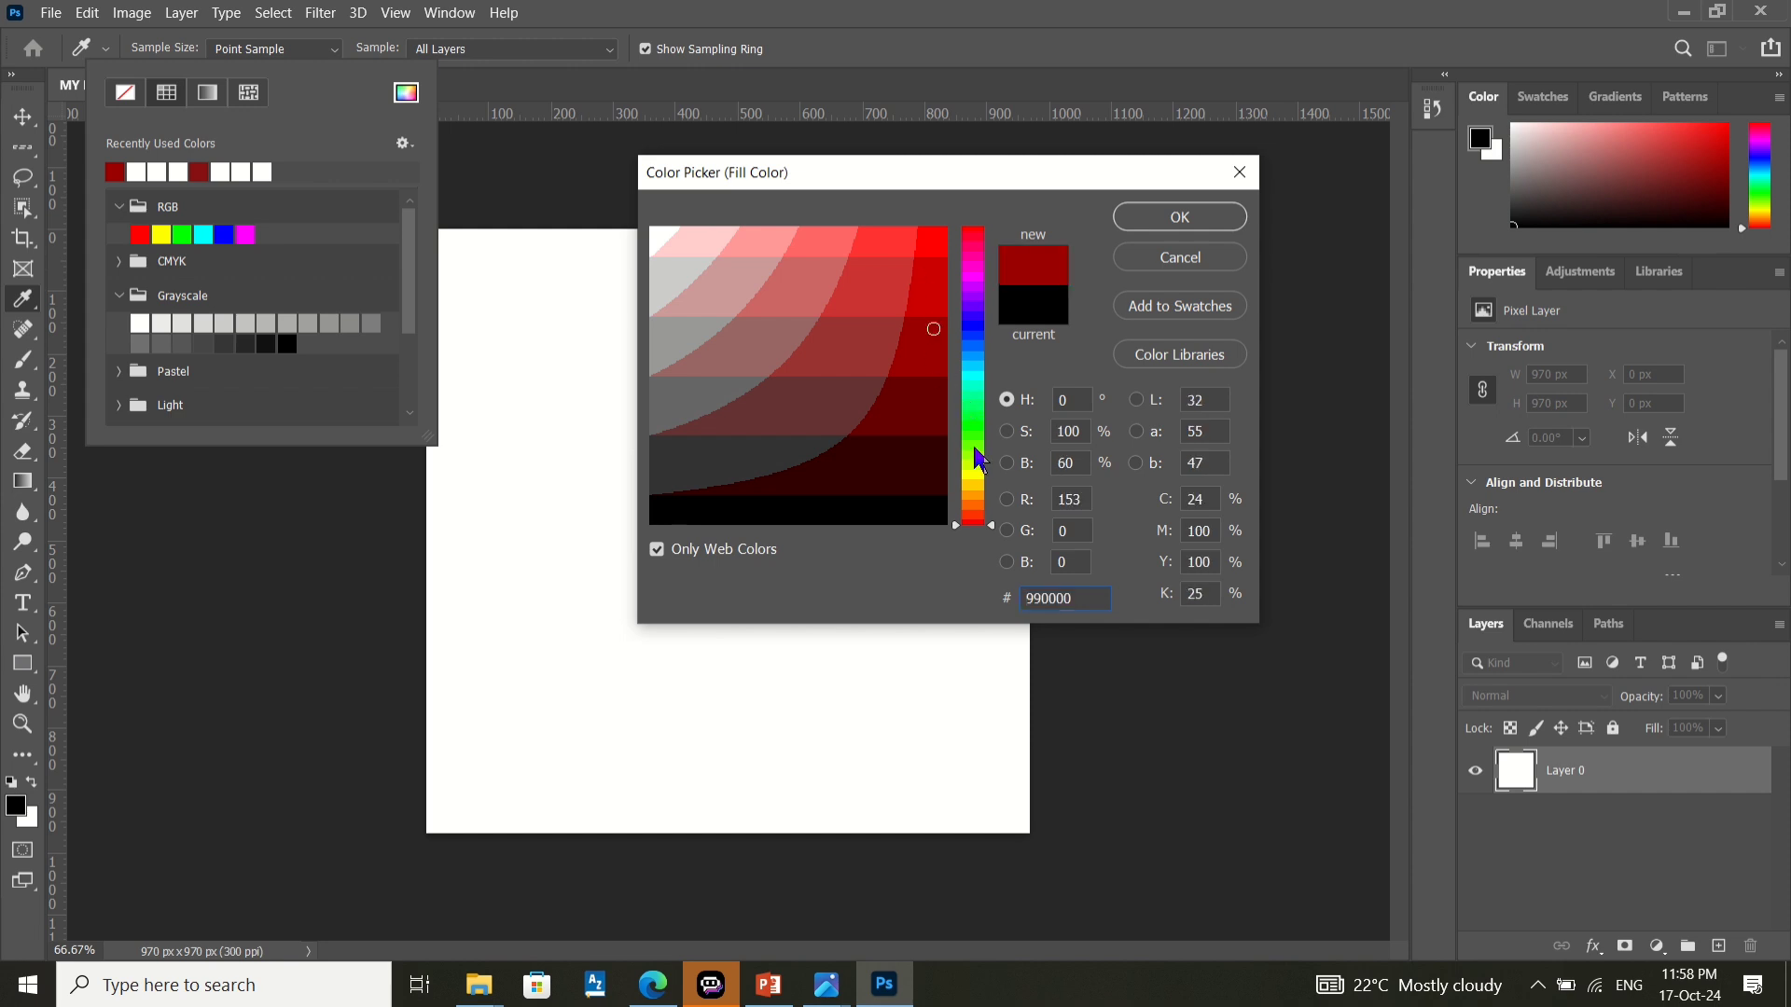
{"action": "mouse_move", "coordinate": [956, 522]}
{"action": "left_mouse_down"}
{"action": "mouse_move", "coordinate": [958, 278]}
{"action": "mouse_move", "coordinate": [961, 484]}
{"action": "mouse_move", "coordinate": [958, 293]}
{"action": "mouse_move", "coordinate": [872, 317]}
{"action": "mouse_move", "coordinate": [872, 335]}
{"action": "left_mouse_up"}
{"action": "left_click", "coordinate": [893, 289]}
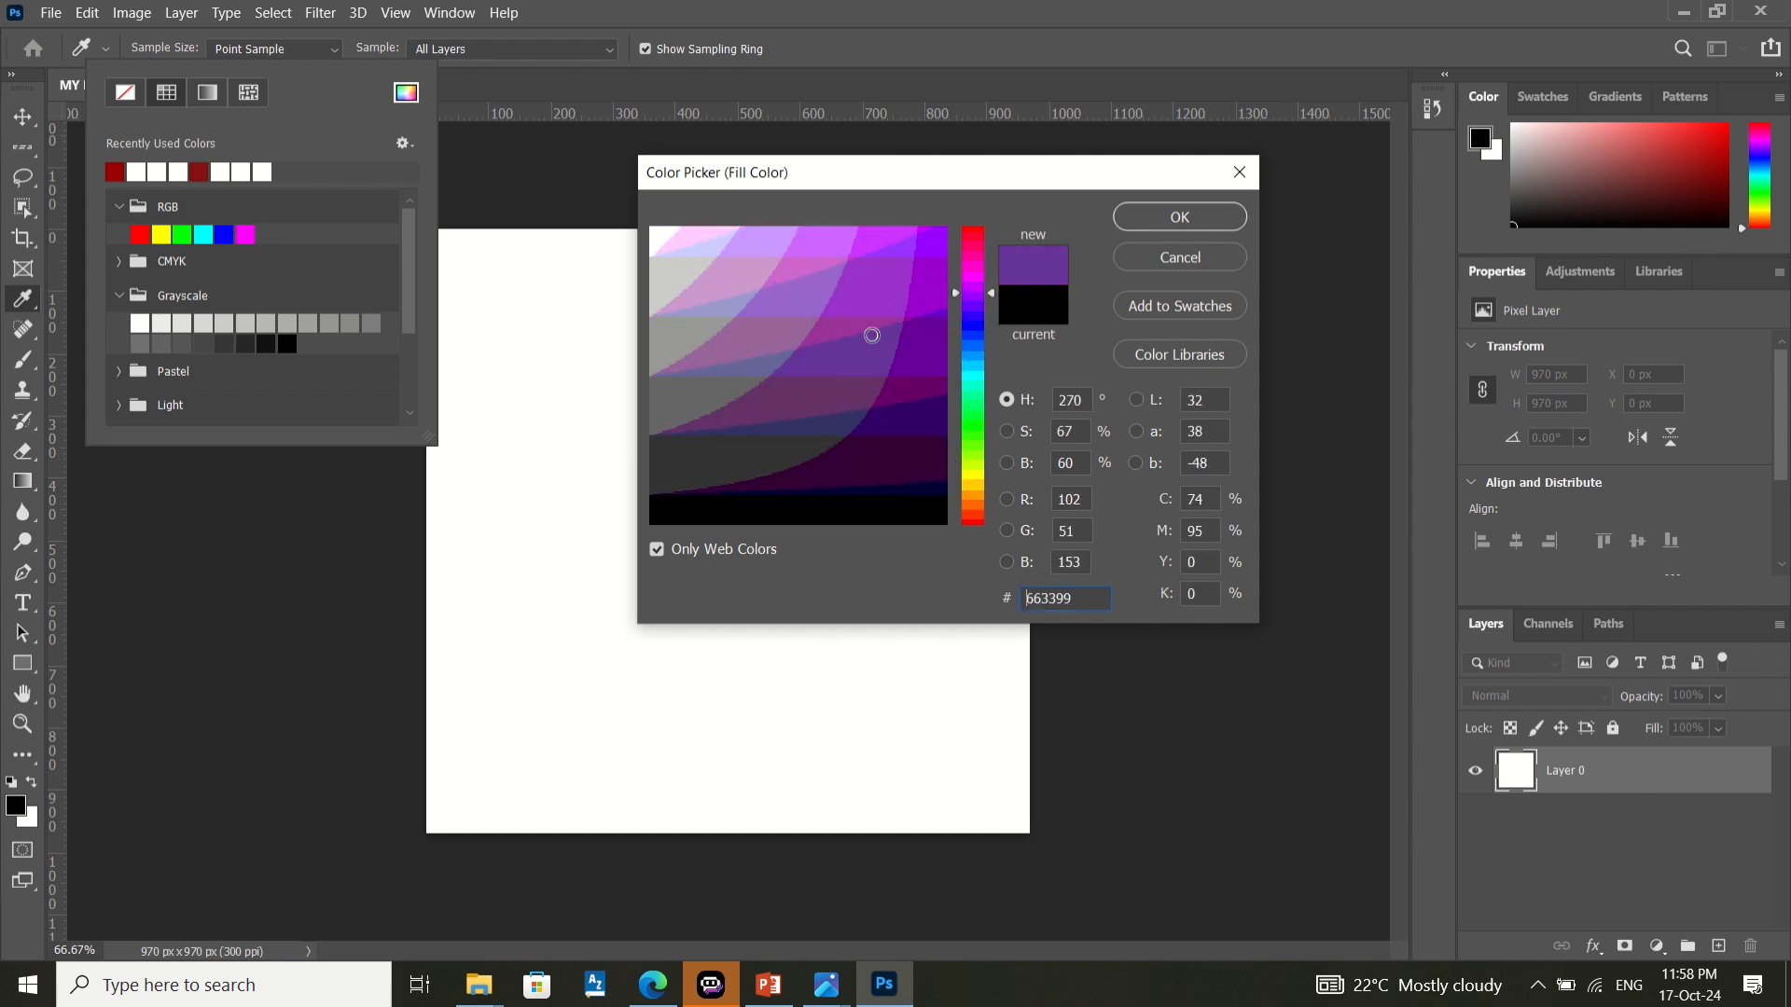
- Compare how the colour field displays shades by saturation, brightness, red, green and blue
{"action": "left_click", "coordinate": [1008, 432]}
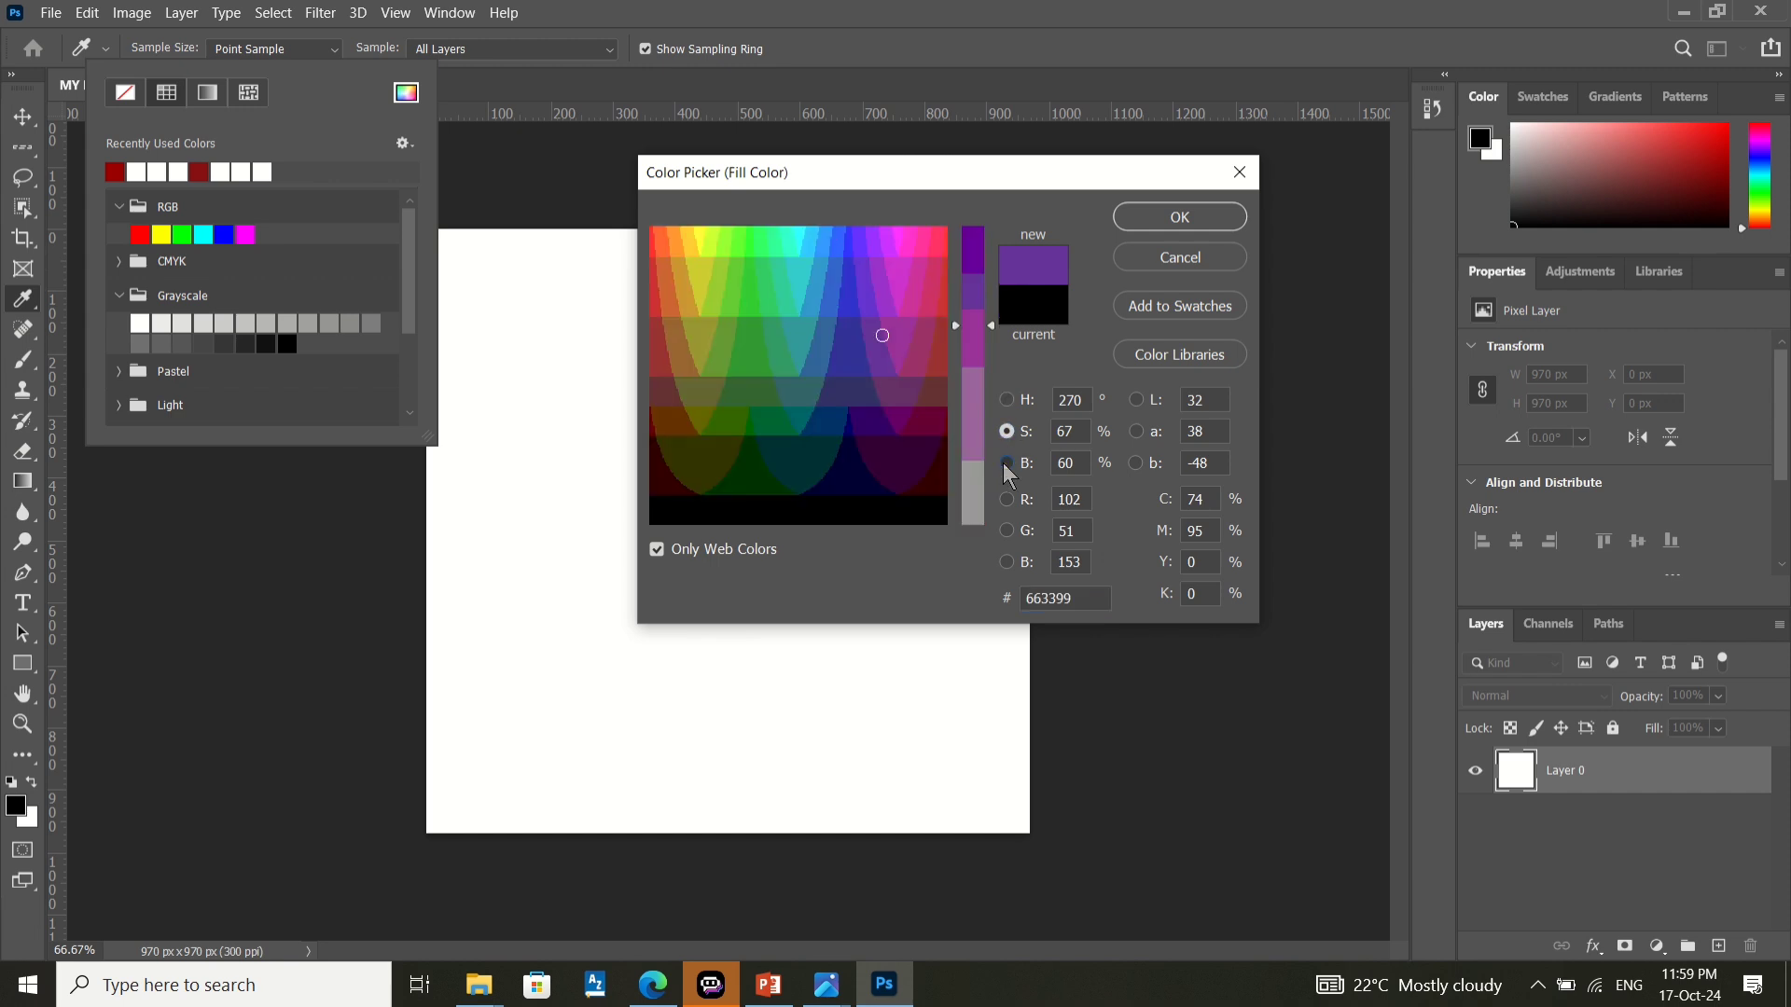
{"action": "left_click", "coordinate": [1007, 462]}
{"action": "left_click", "coordinate": [1004, 501]}
{"action": "left_click", "coordinate": [1004, 528]}
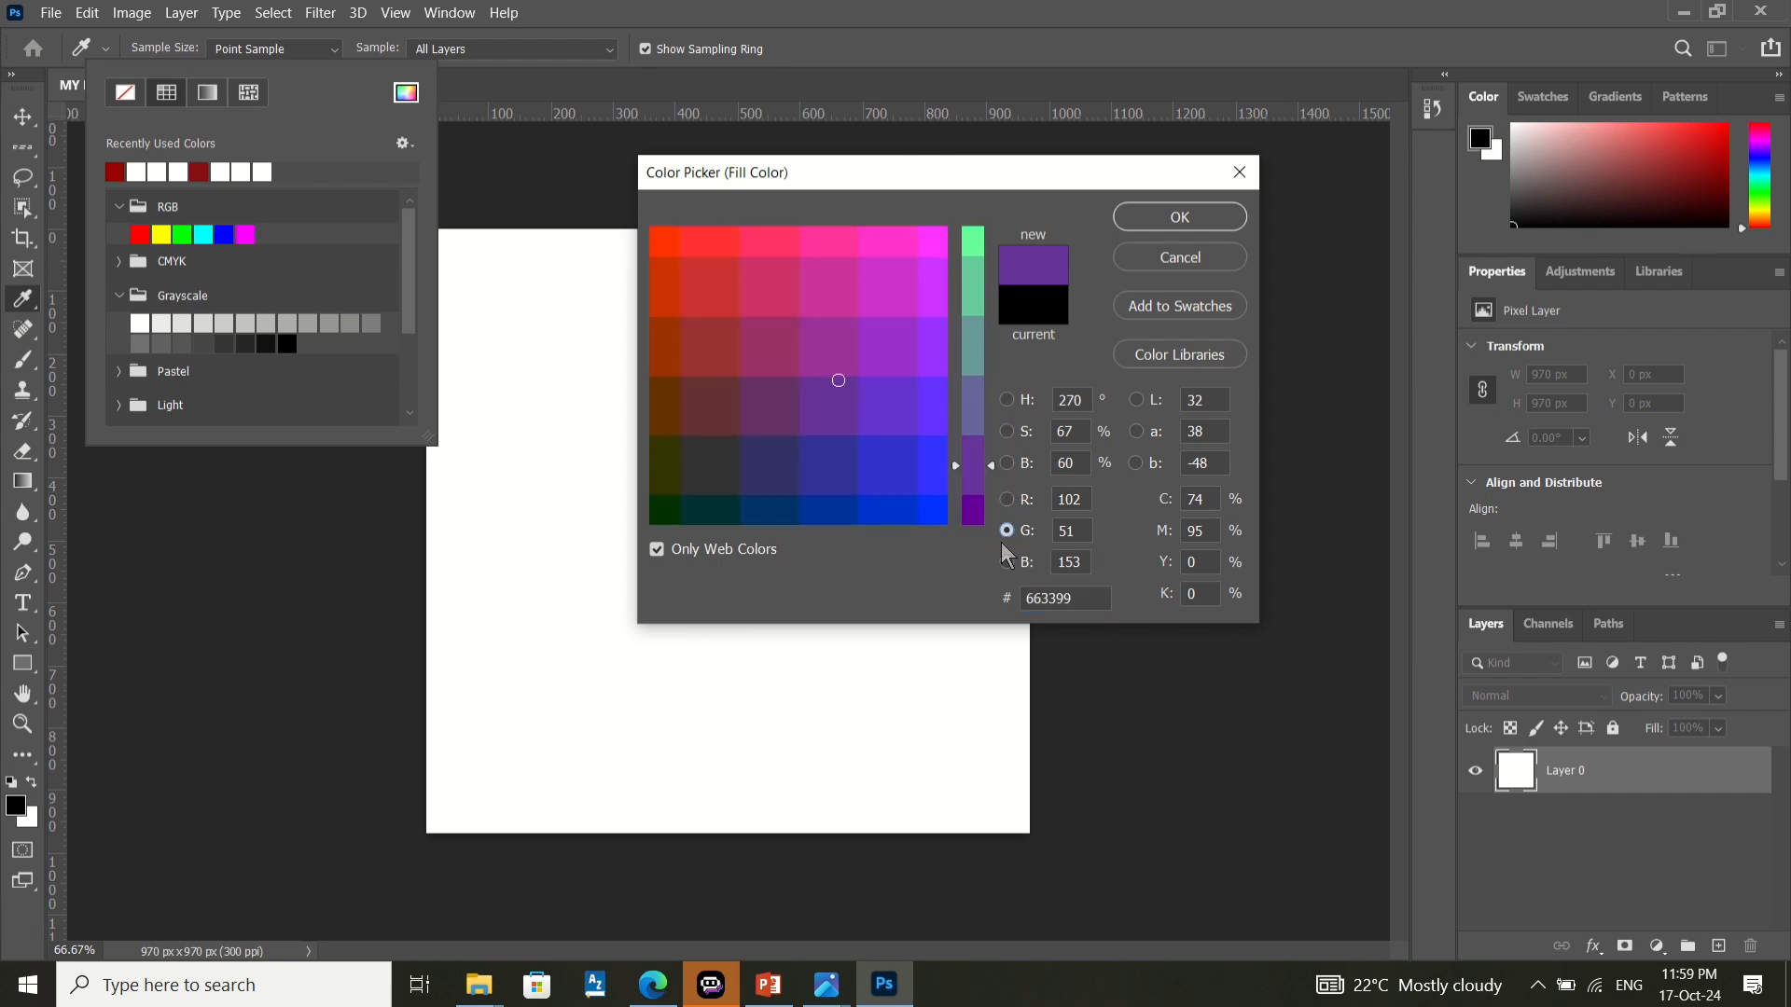
{"action": "left_click", "coordinate": [1005, 563]}
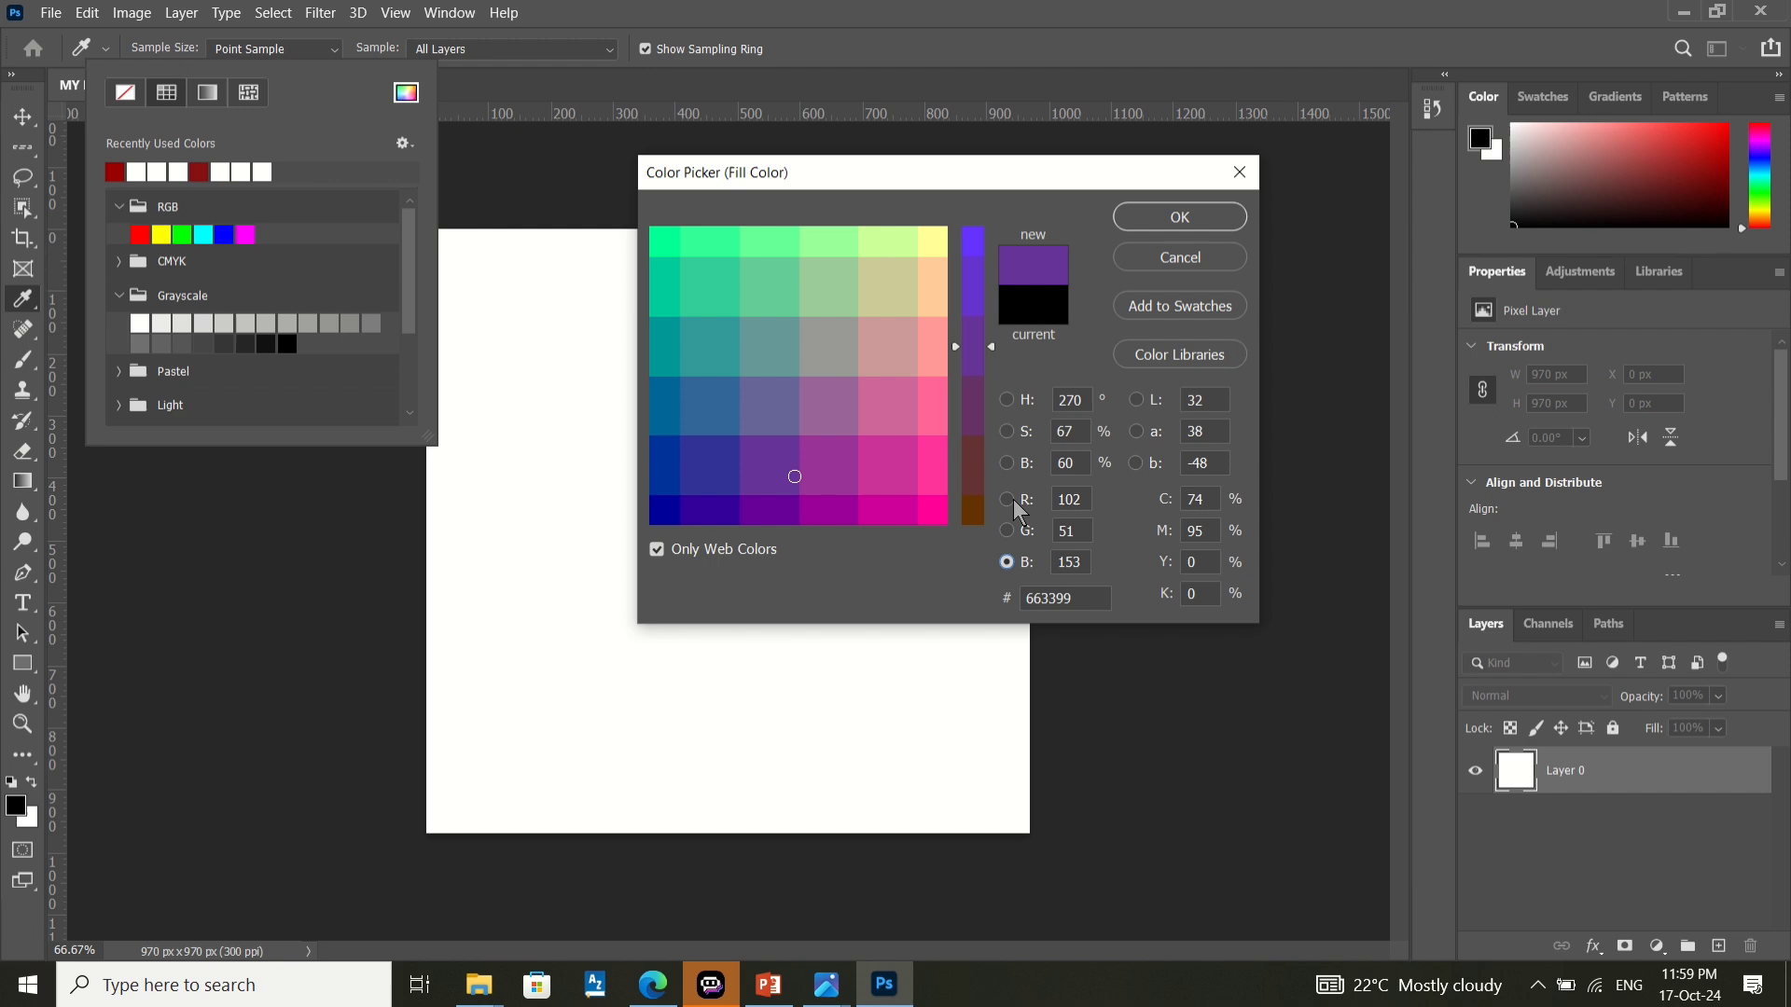
{"action": "left_click", "coordinate": [1005, 431]}
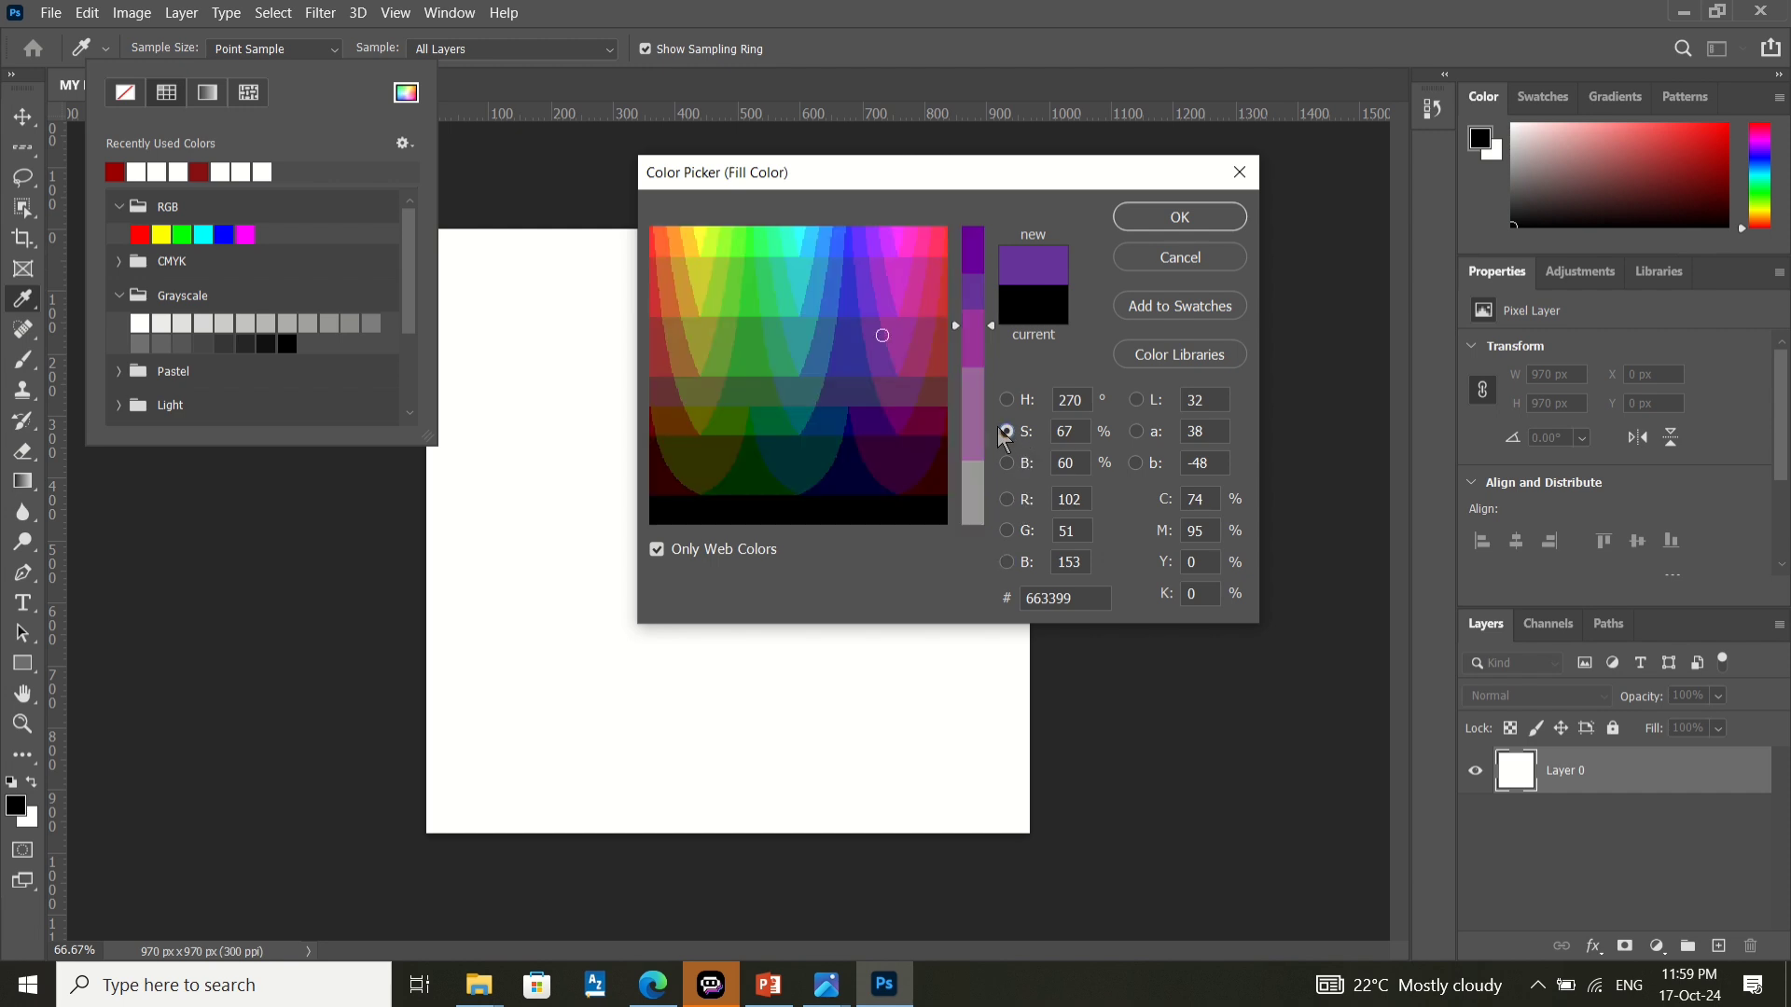
- Turn off Only Web Colors and try green, blue and pink fill shades, reducing the saturation to 46%
{"action": "left_click", "coordinate": [657, 551]}
{"action": "left_click", "coordinate": [729, 361]}
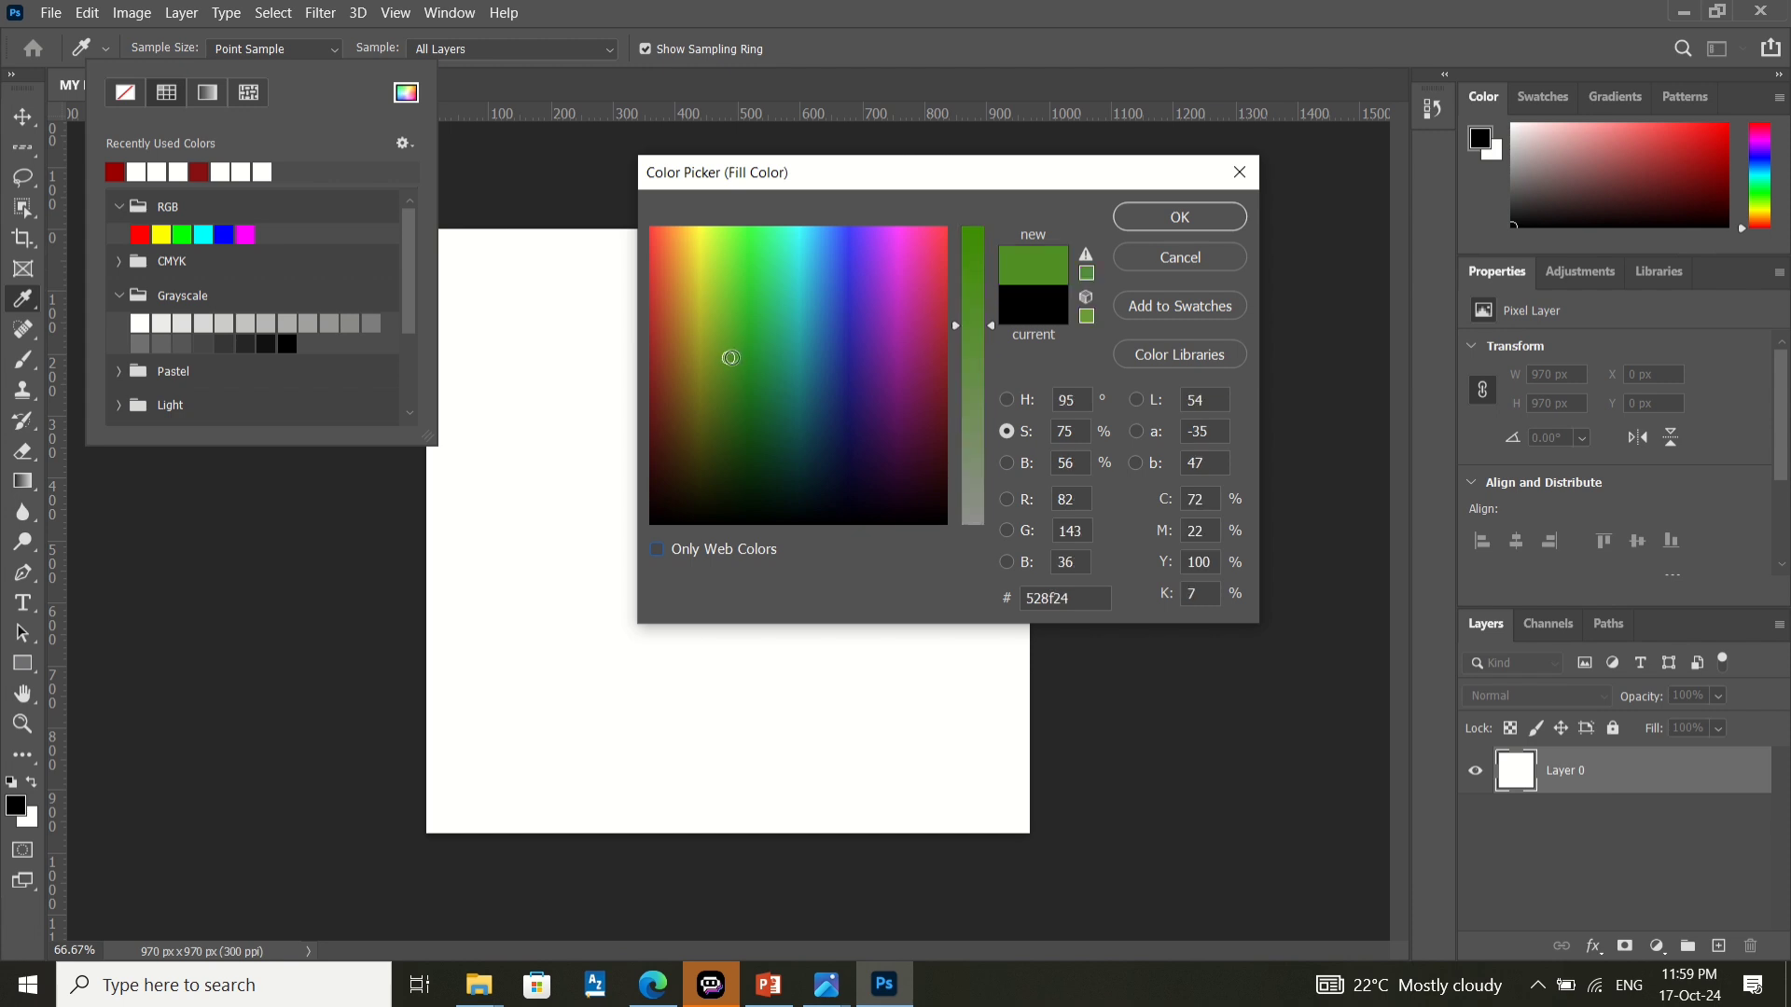
{"action": "left_click", "coordinate": [796, 339]}
{"action": "left_click", "coordinate": [847, 316]}
{"action": "left_click", "coordinate": [973, 393]}
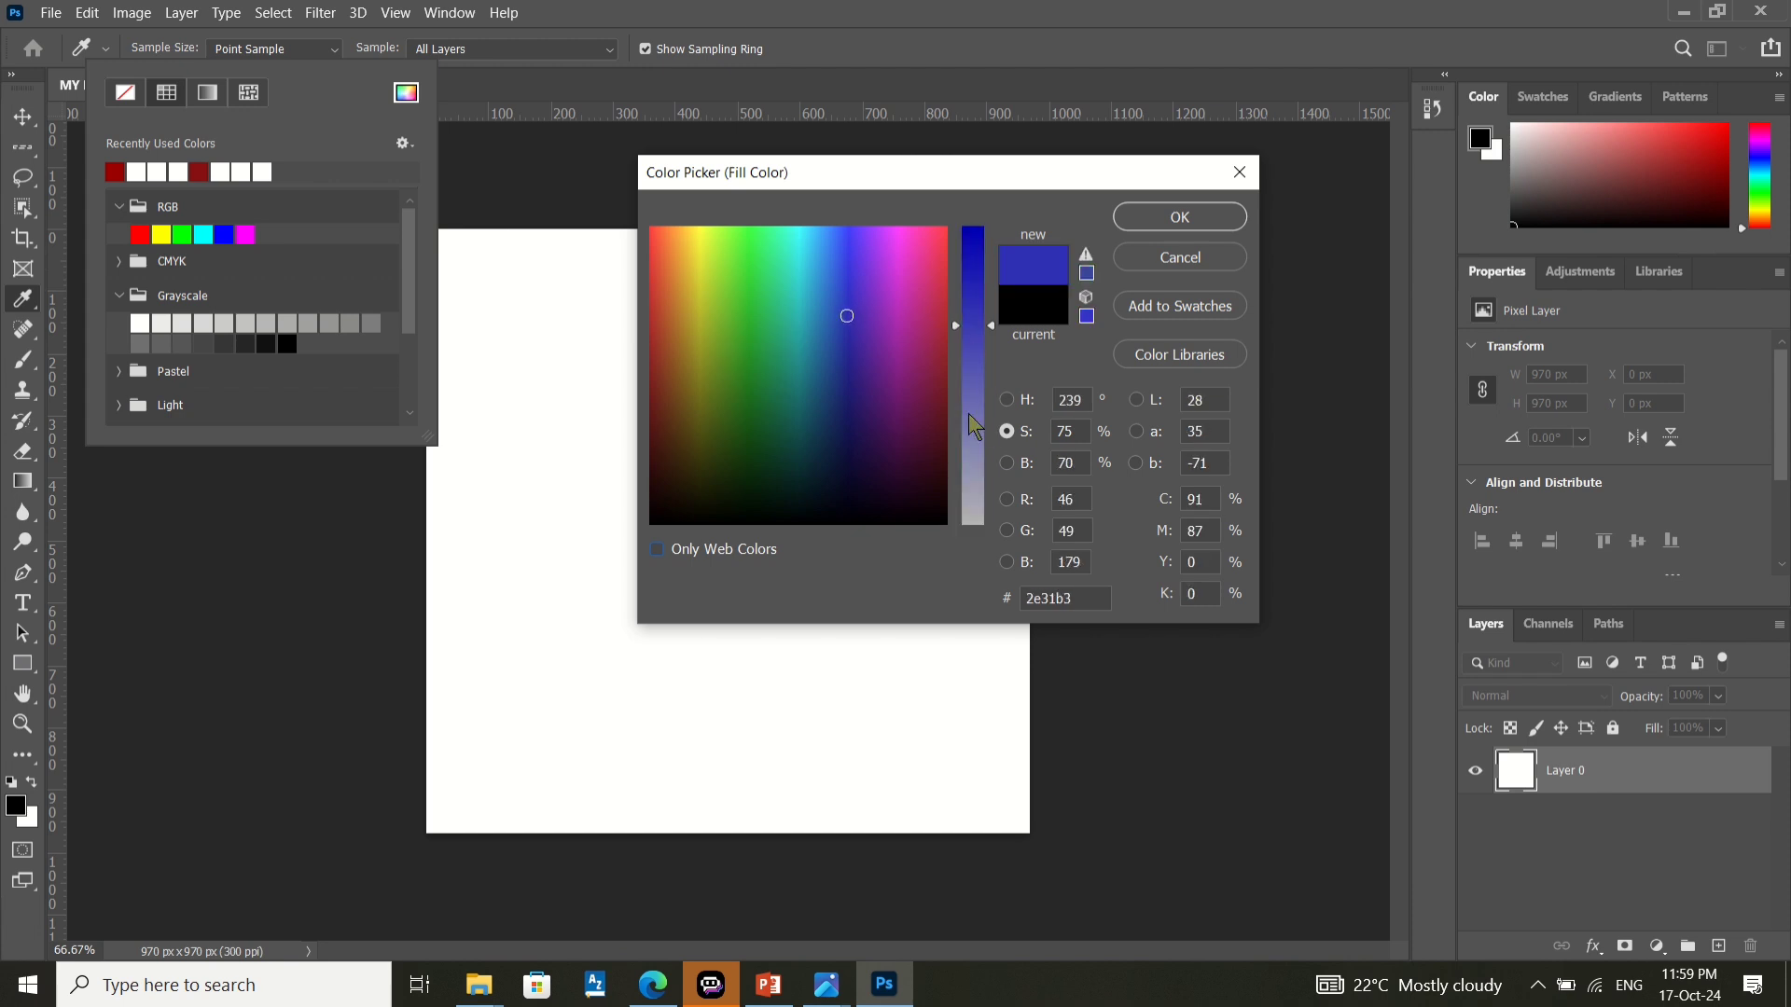
{"action": "mouse_move", "coordinate": [959, 377]}
{"action": "left_mouse_down"}
{"action": "mouse_move", "coordinate": [959, 279]}
{"action": "mouse_move", "coordinate": [959, 438]}
{"action": "mouse_move", "coordinate": [937, 266]}
{"action": "mouse_move", "coordinate": [938, 388]}
{"action": "left_mouse_up"}
{"action": "left_click", "coordinate": [904, 290]}
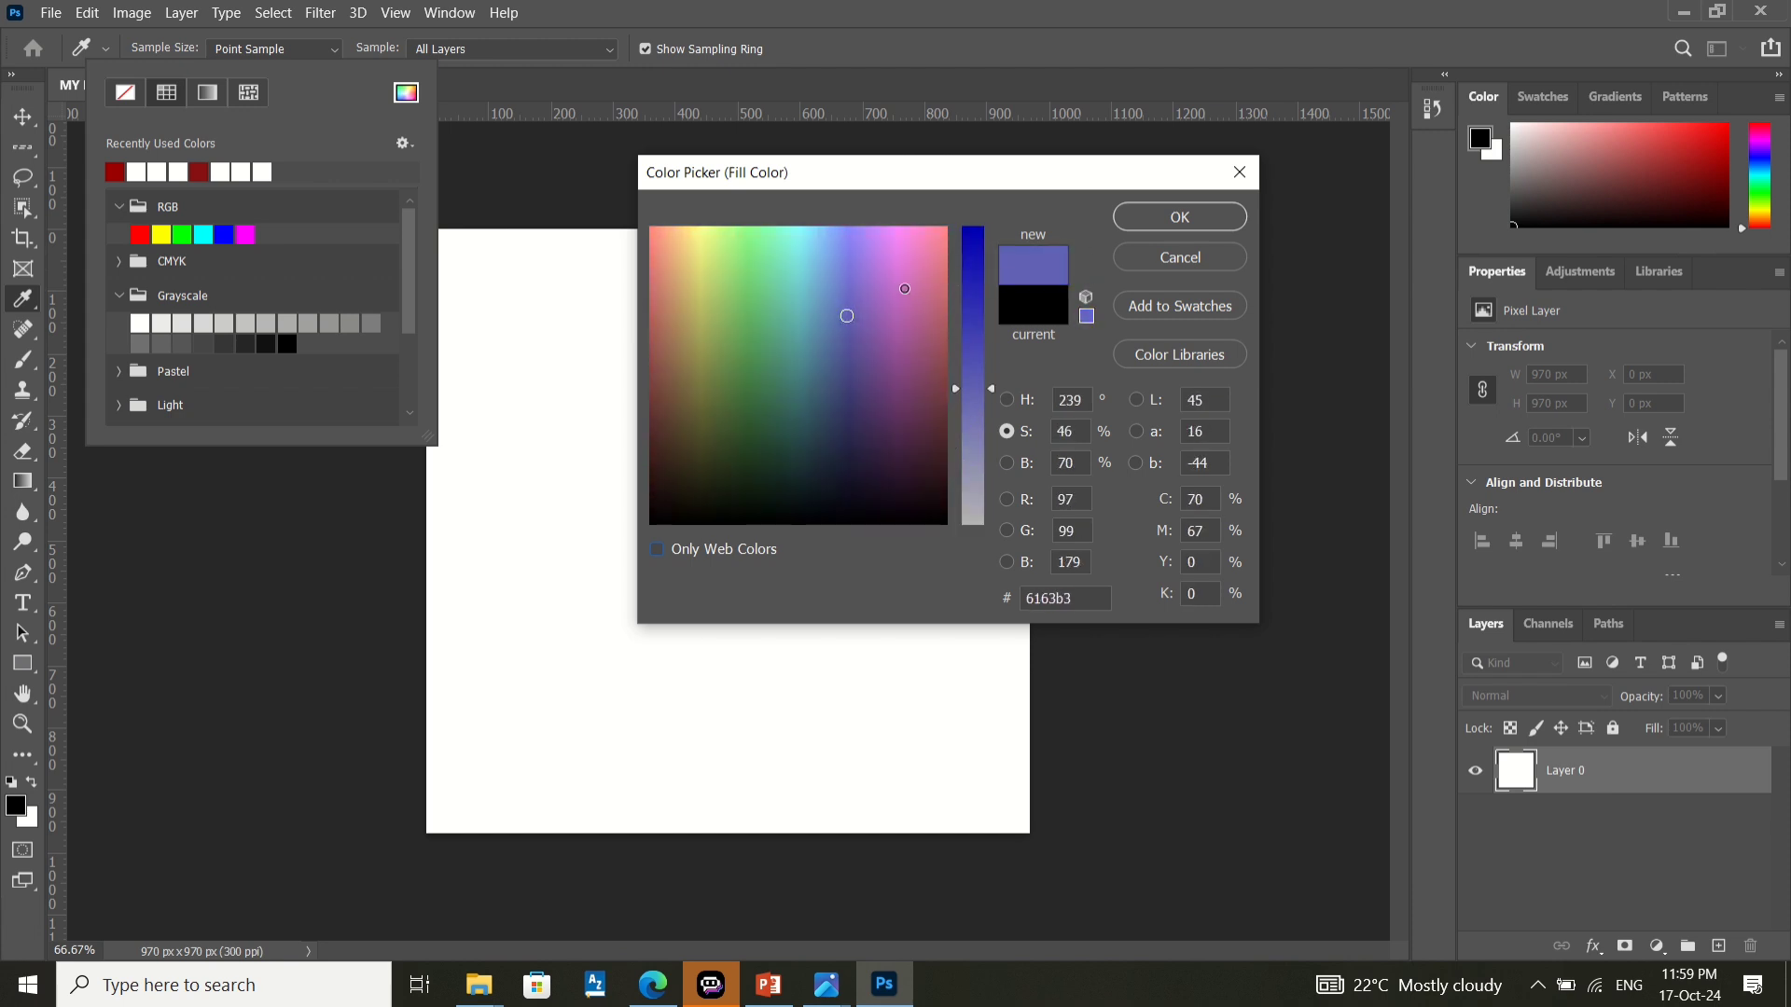
- Switch the colour field through the brightness, hue and red modes, ending on the green (G) mode
{"action": "left_click", "coordinate": [1007, 464]}
{"action": "left_click", "coordinate": [1006, 399]}
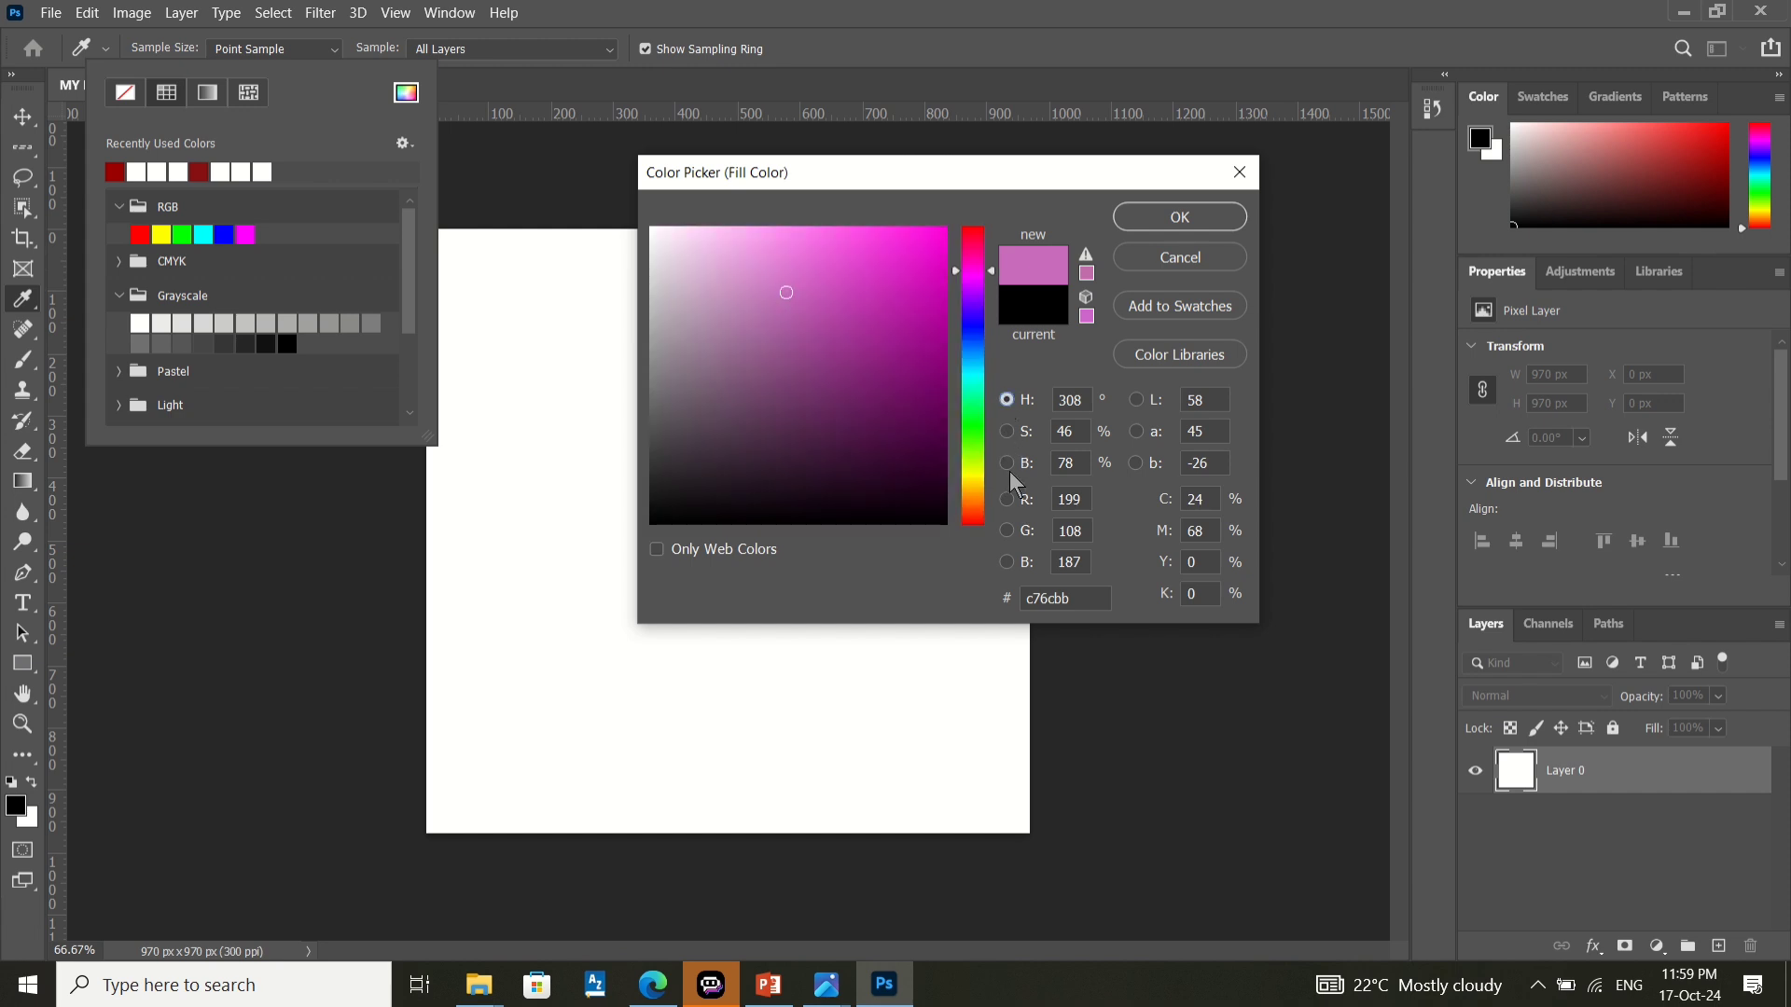
{"action": "left_click", "coordinate": [1006, 462]}
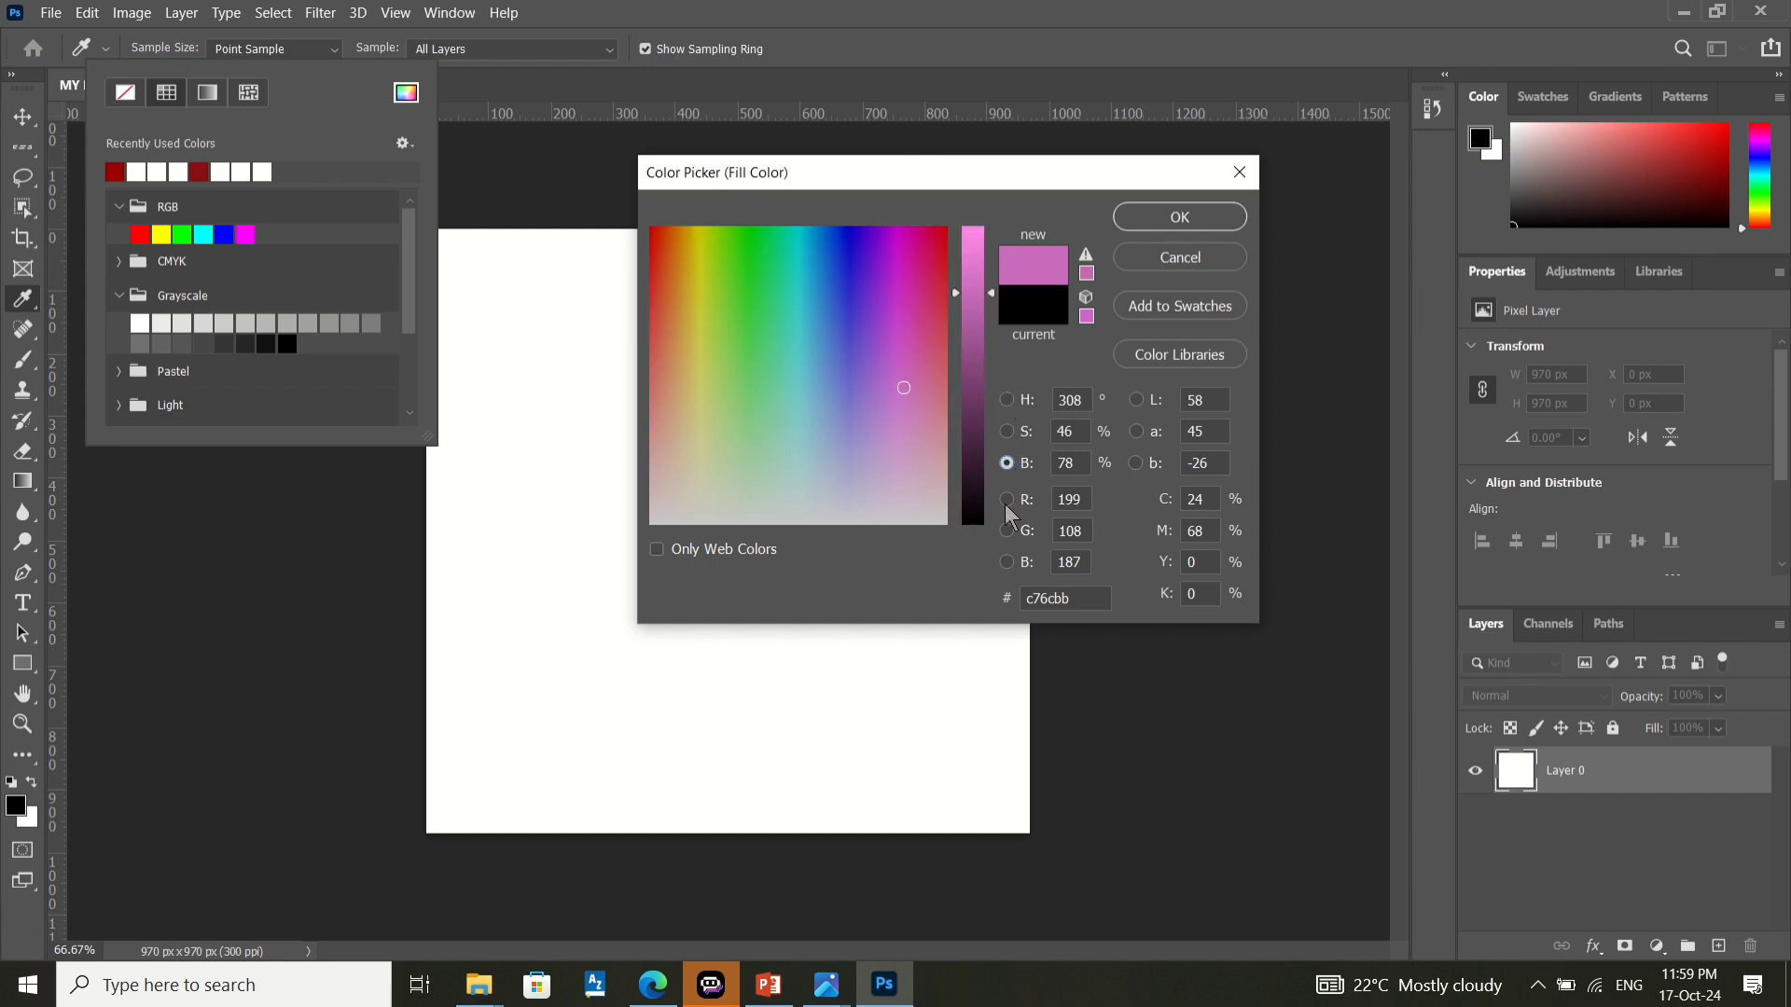
{"action": "left_click", "coordinate": [1006, 499]}
{"action": "left_click", "coordinate": [1005, 532]}
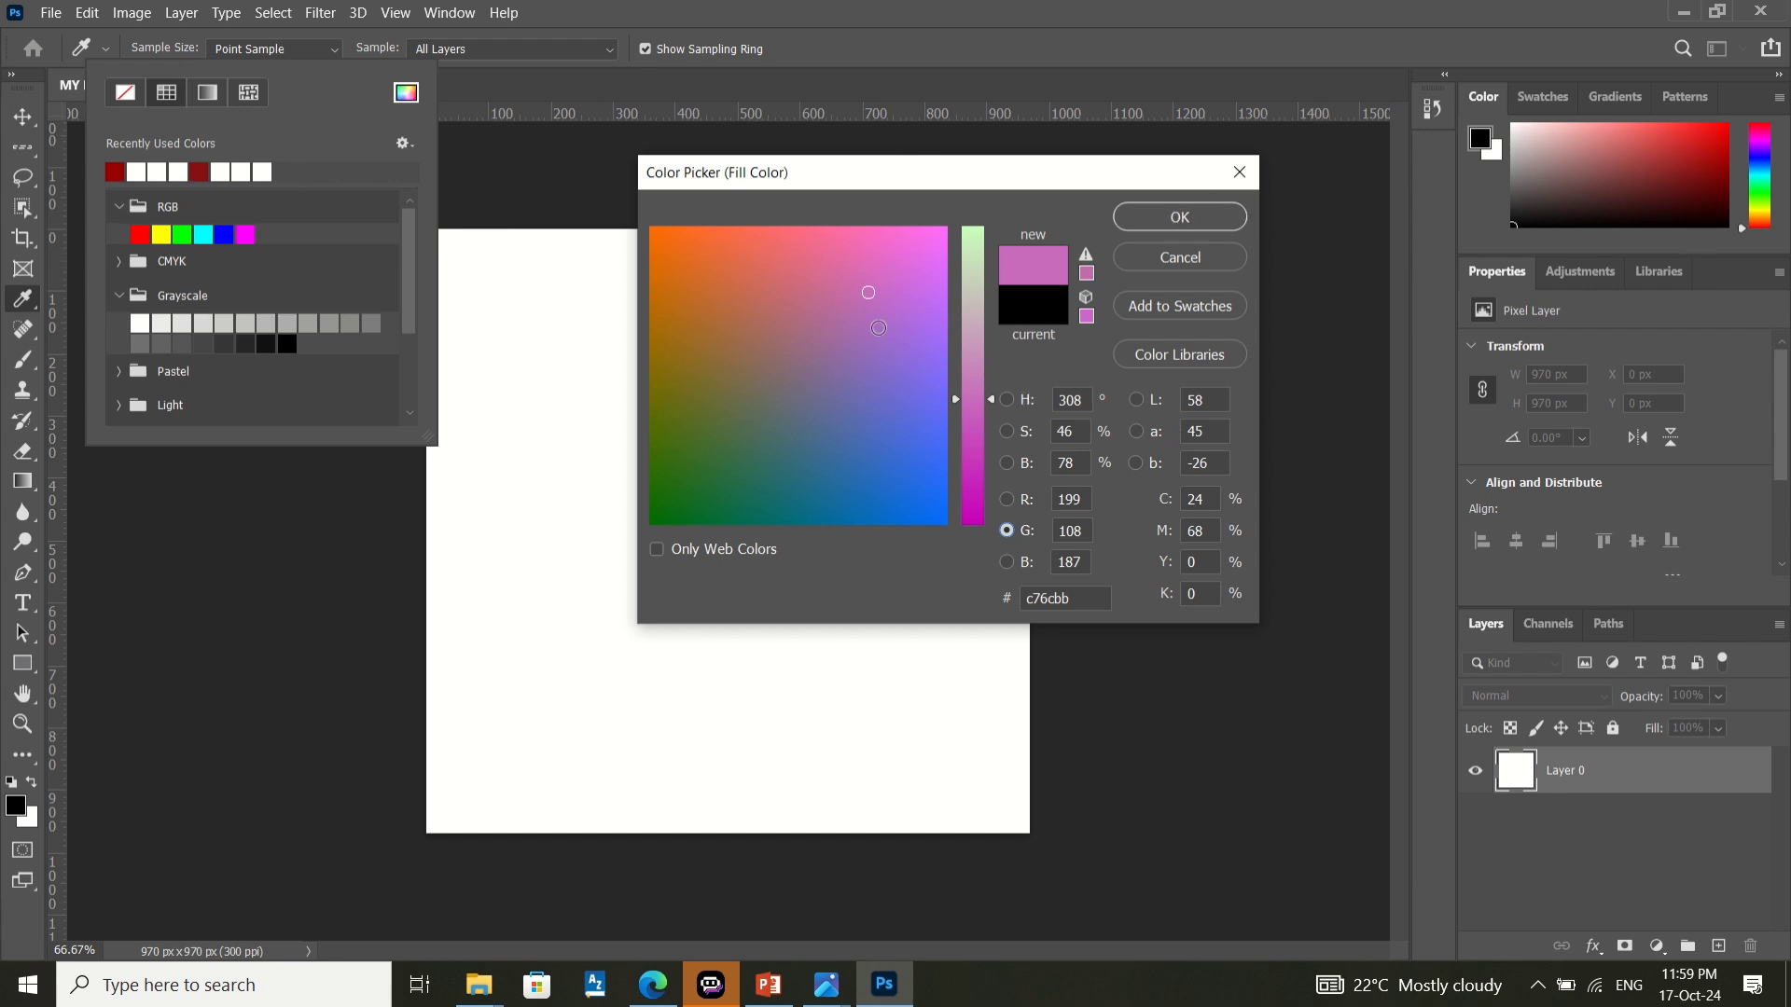
- Sample the dark workspace and the white canvas, and set the shape fill to bright green 64ff3a
{"action": "left_click", "coordinate": [300, 625]}
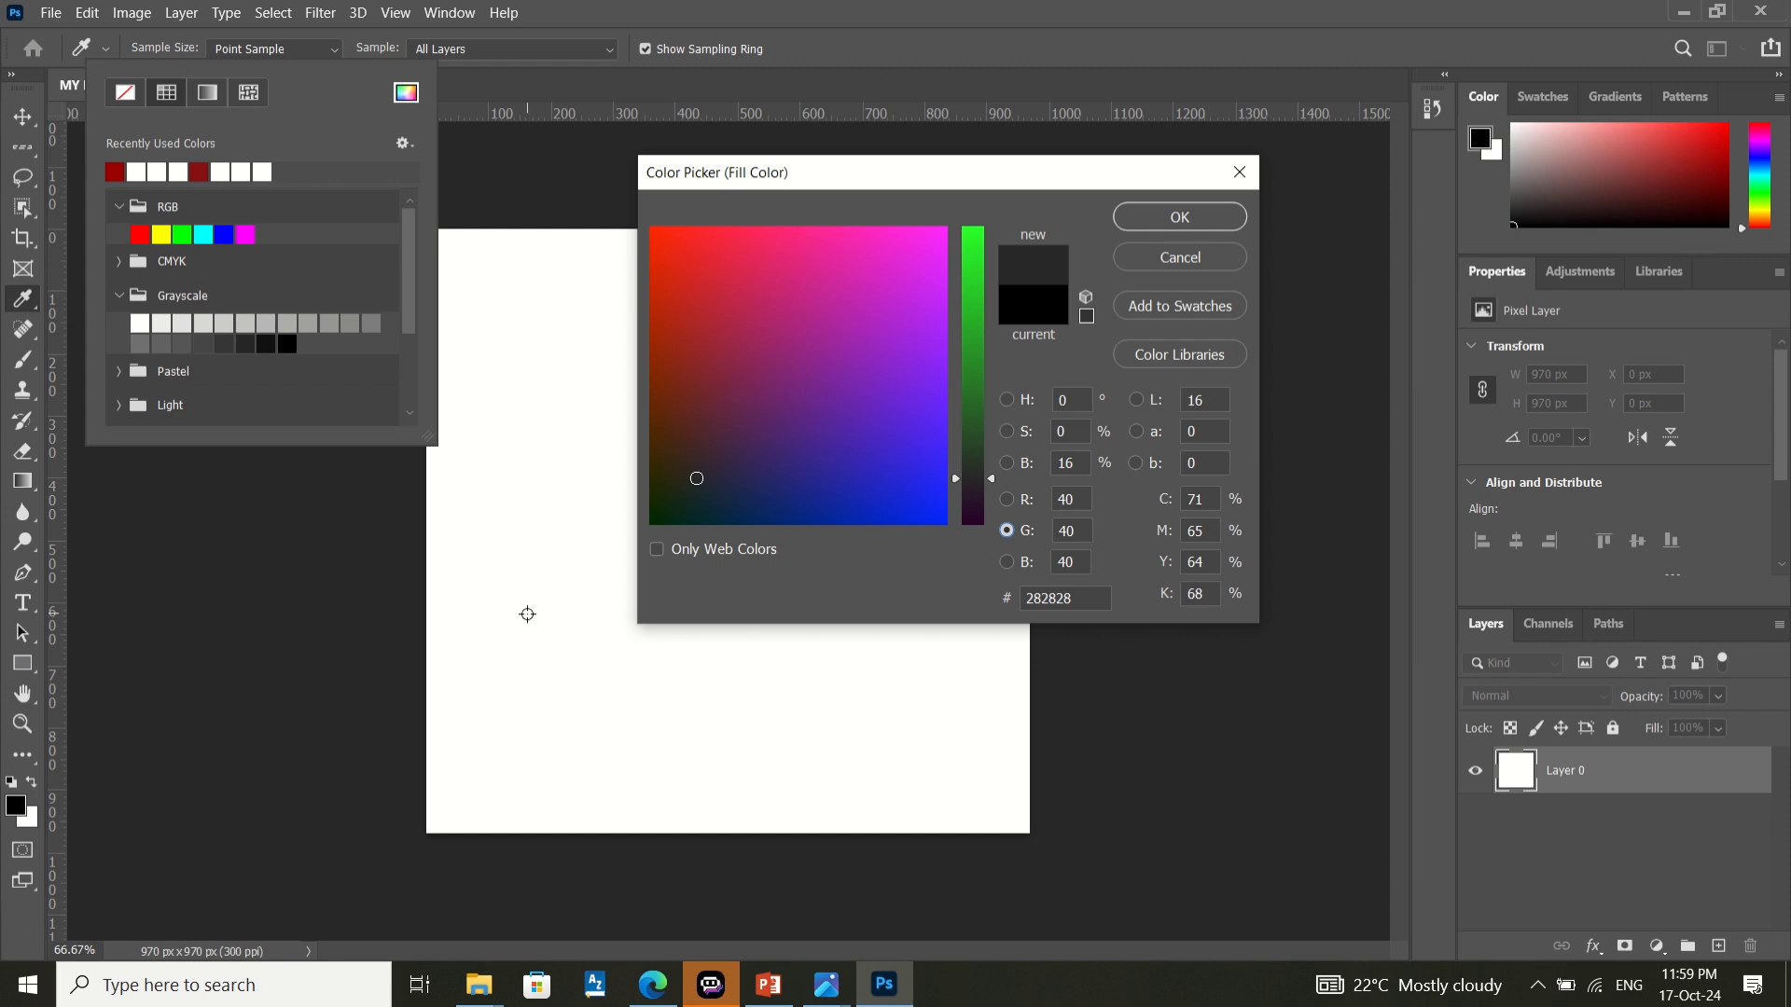
{"action": "left_click", "coordinate": [527, 614]}
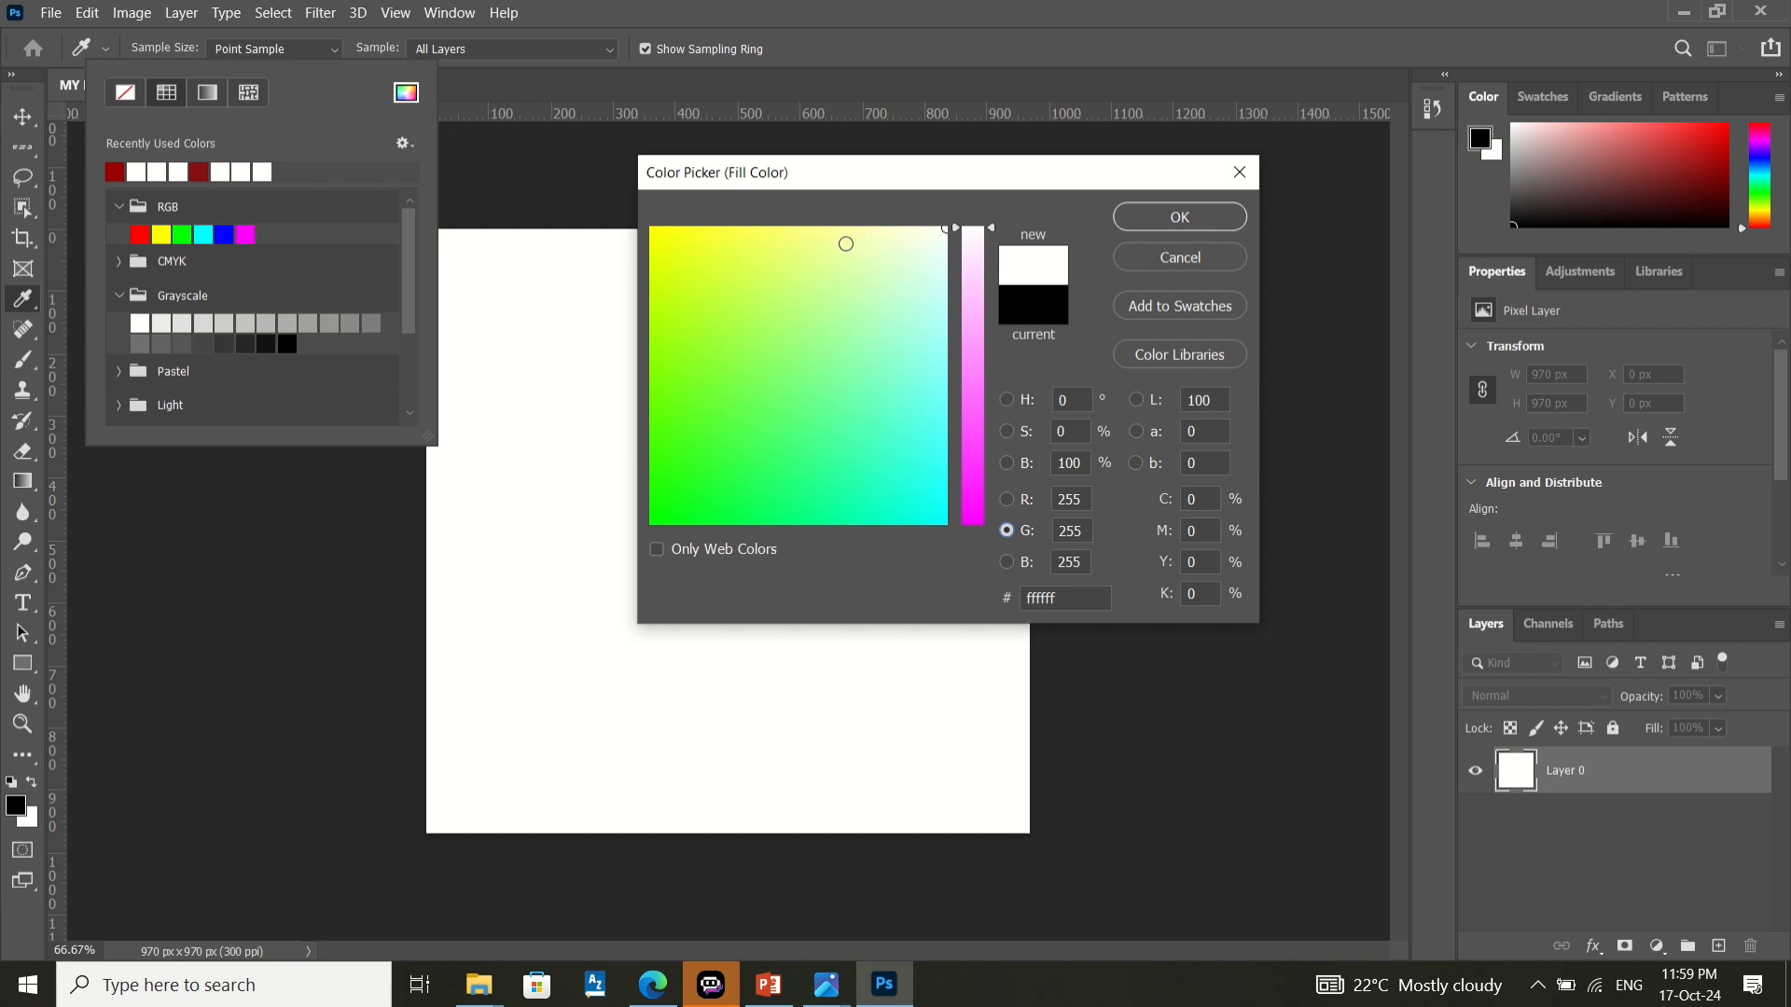
{"action": "mouse_move", "coordinate": [846, 244]}
{"action": "left_mouse_down"}
{"action": "mouse_move", "coordinate": [724, 360]}
{"action": "mouse_move", "coordinate": [718, 408]}
{"action": "left_mouse_up"}
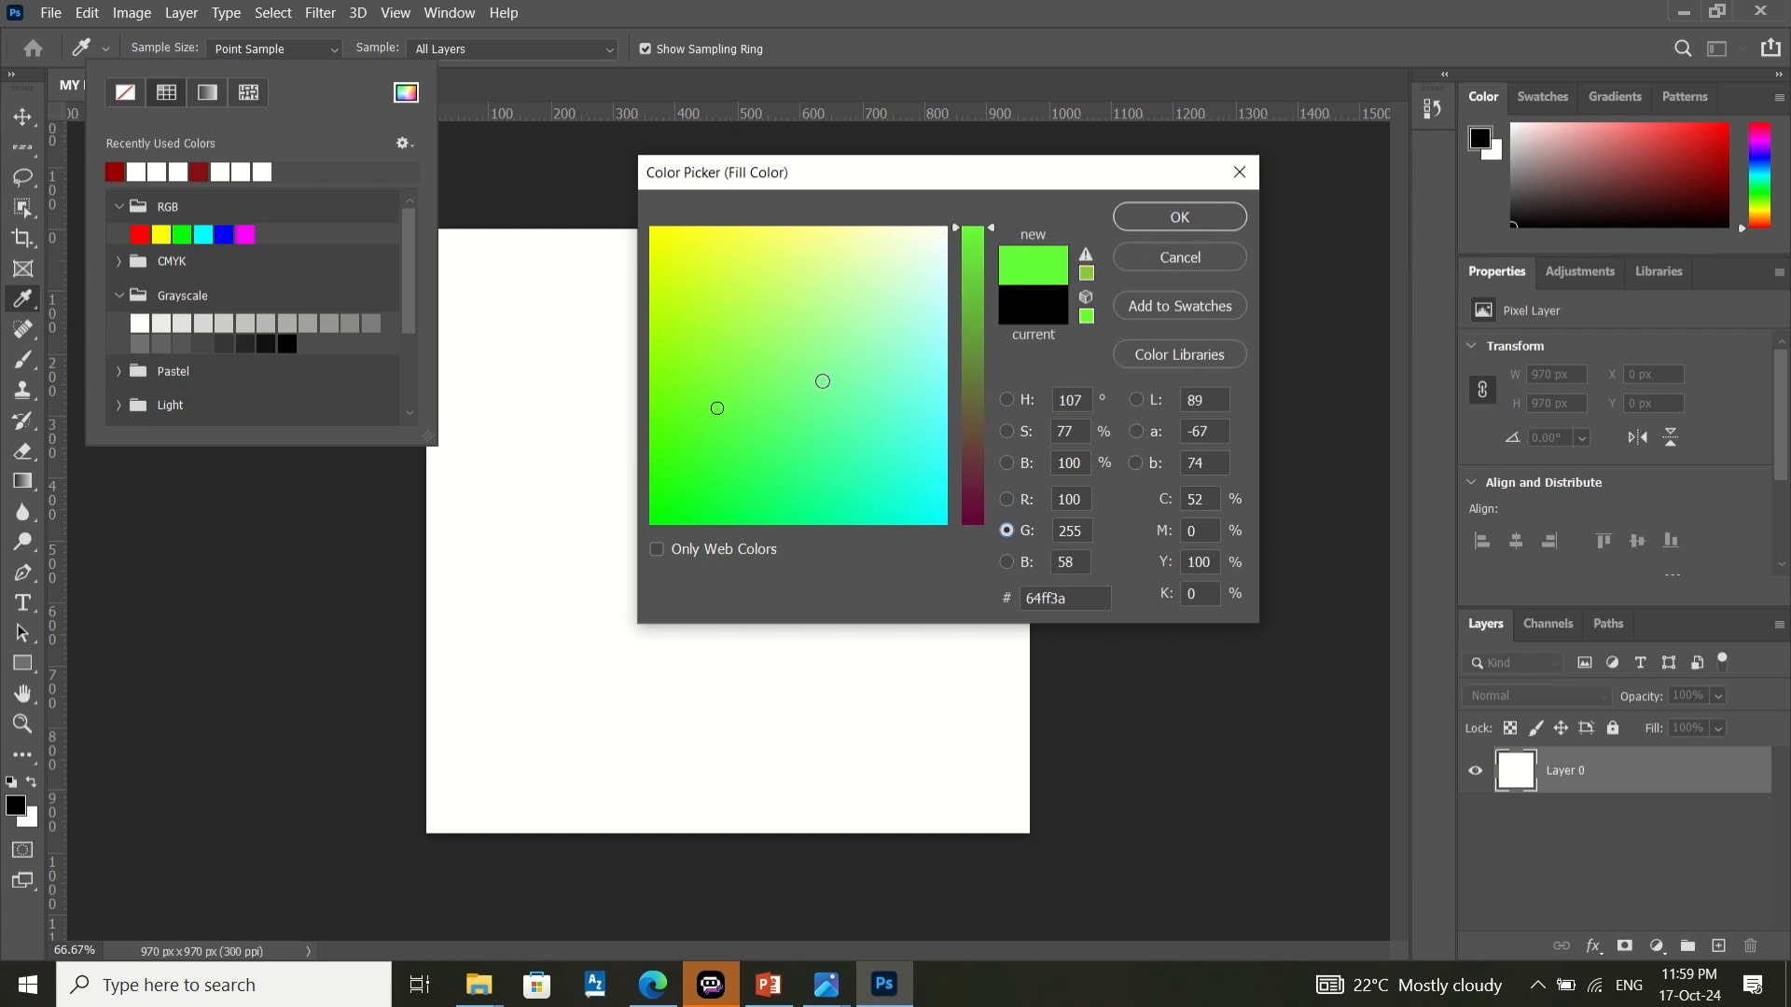
{"action": "left_click", "coordinate": [1125, 229]}
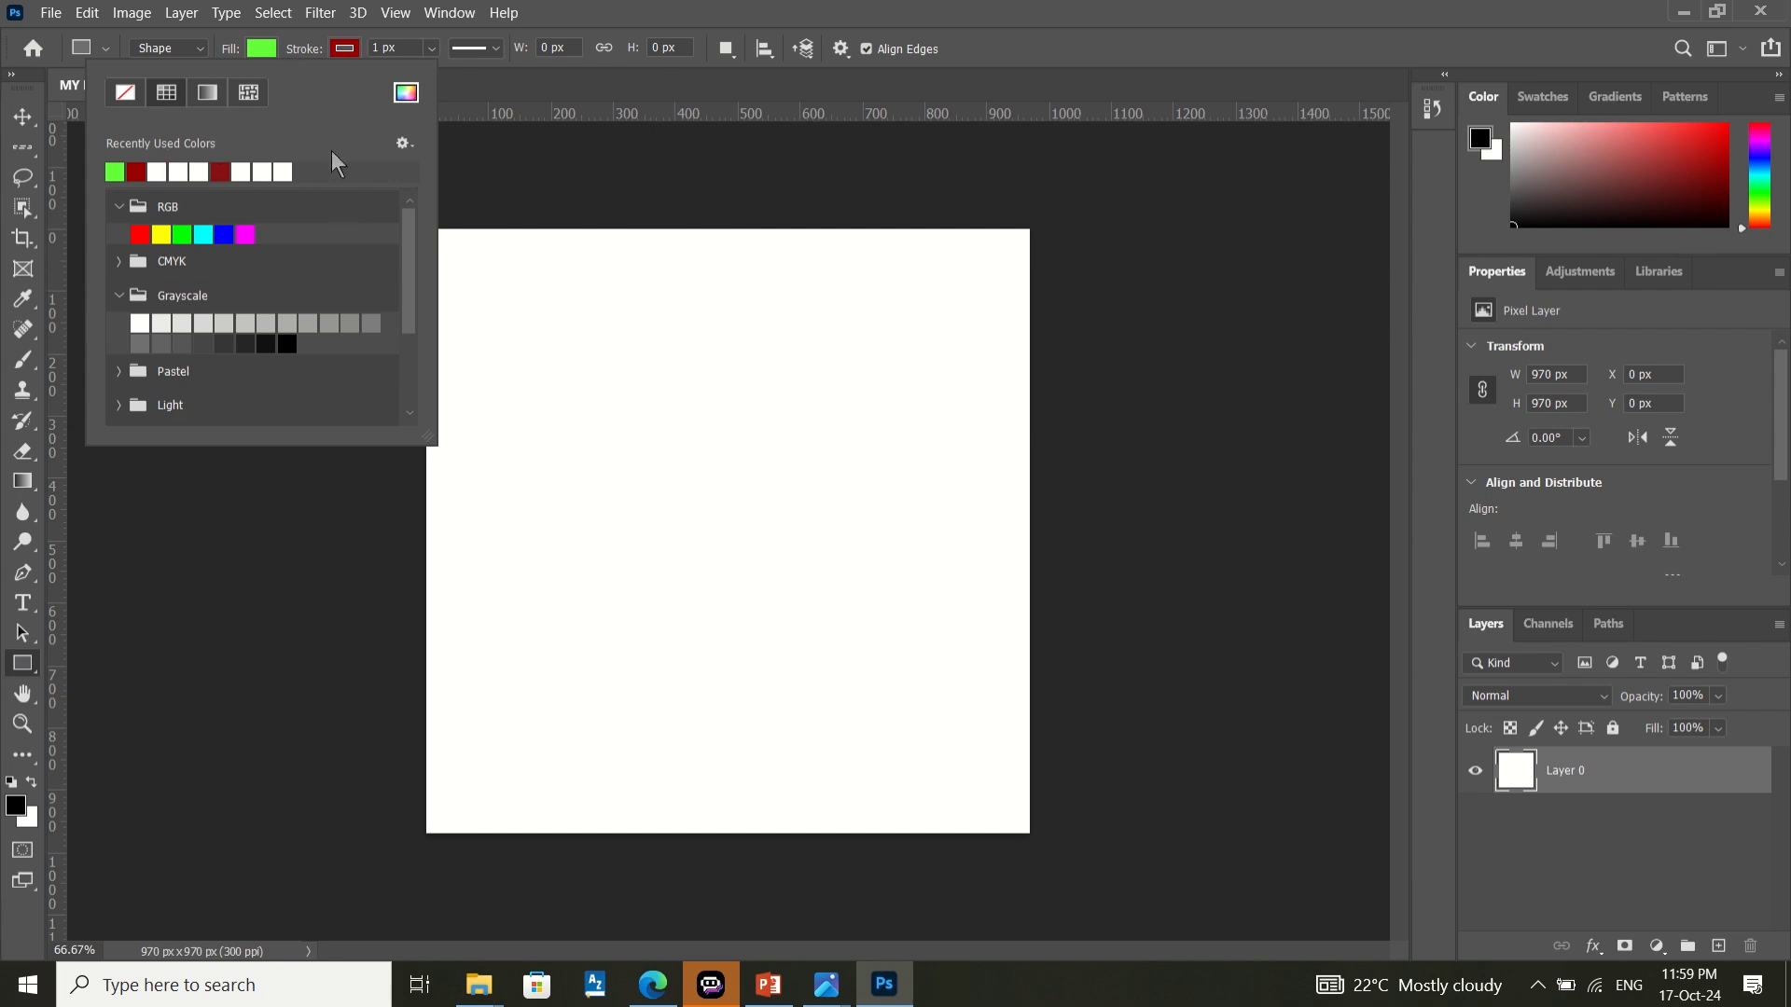
- Draw a rectangle about 683 x 378 px in the canvas's upper half and set its stroke width to about 26.52 px
{"action": "left_click_drag", "start_coordinate": [491, 305], "coordinate": [916, 539]}
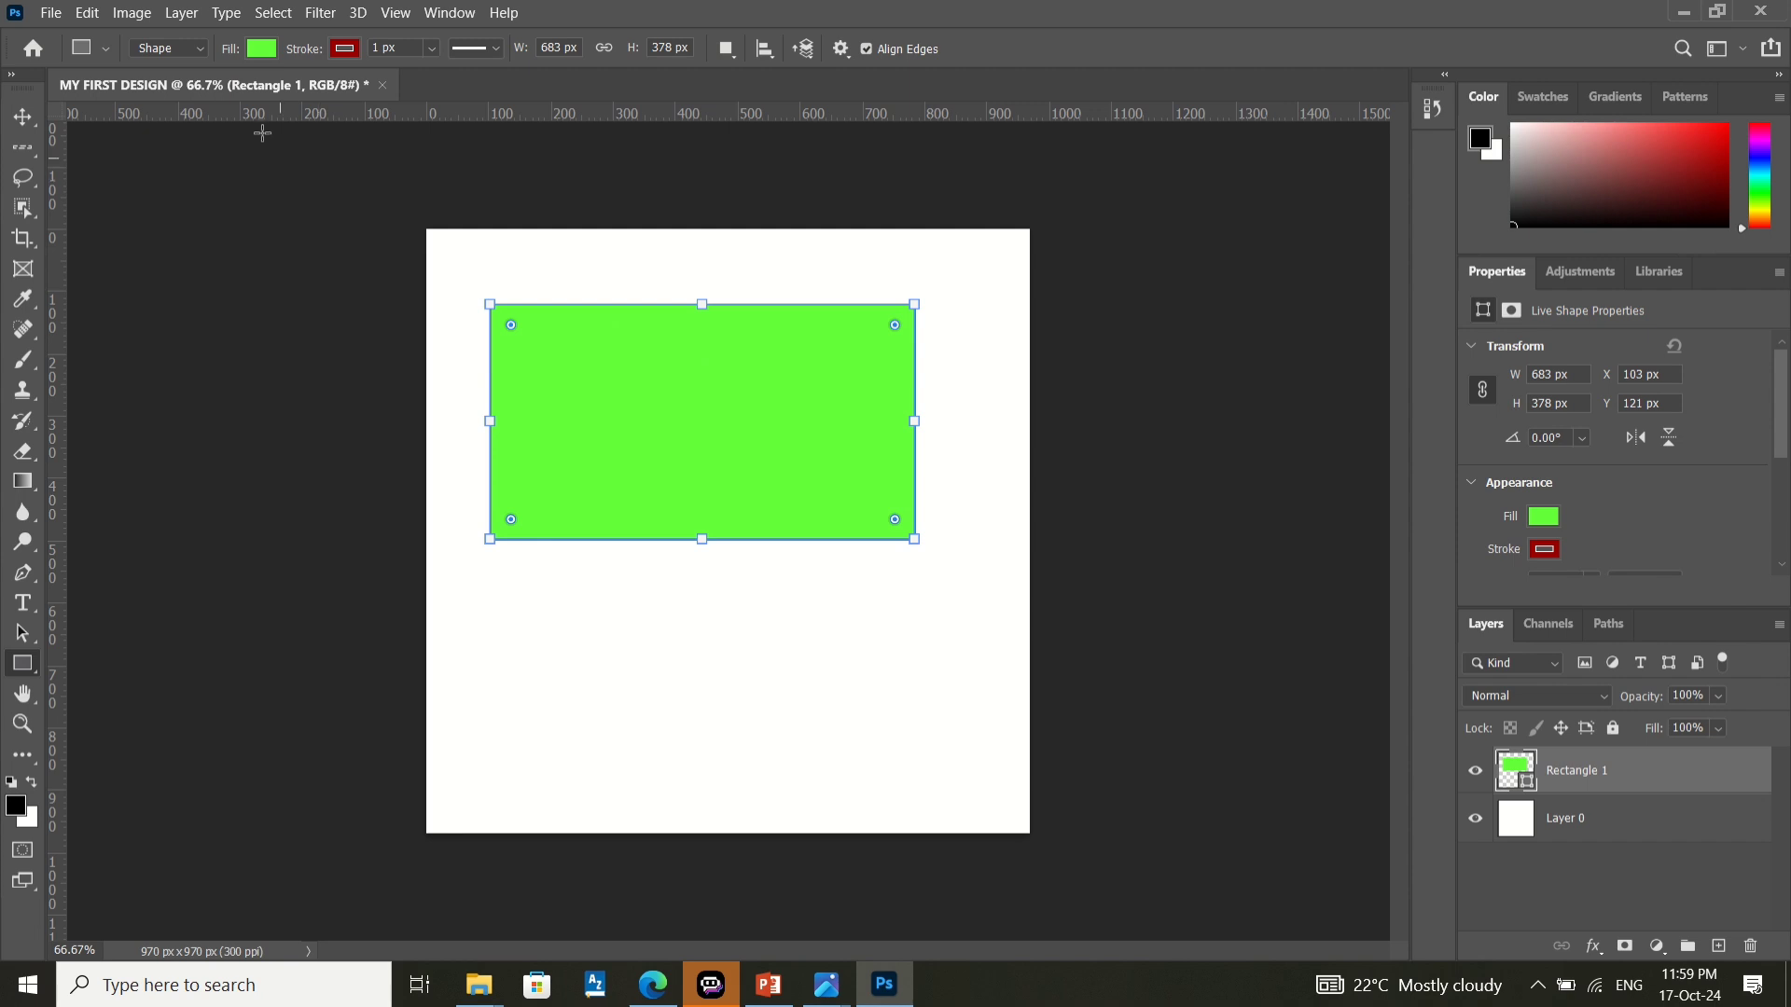
{"action": "left_click", "coordinate": [432, 49]}
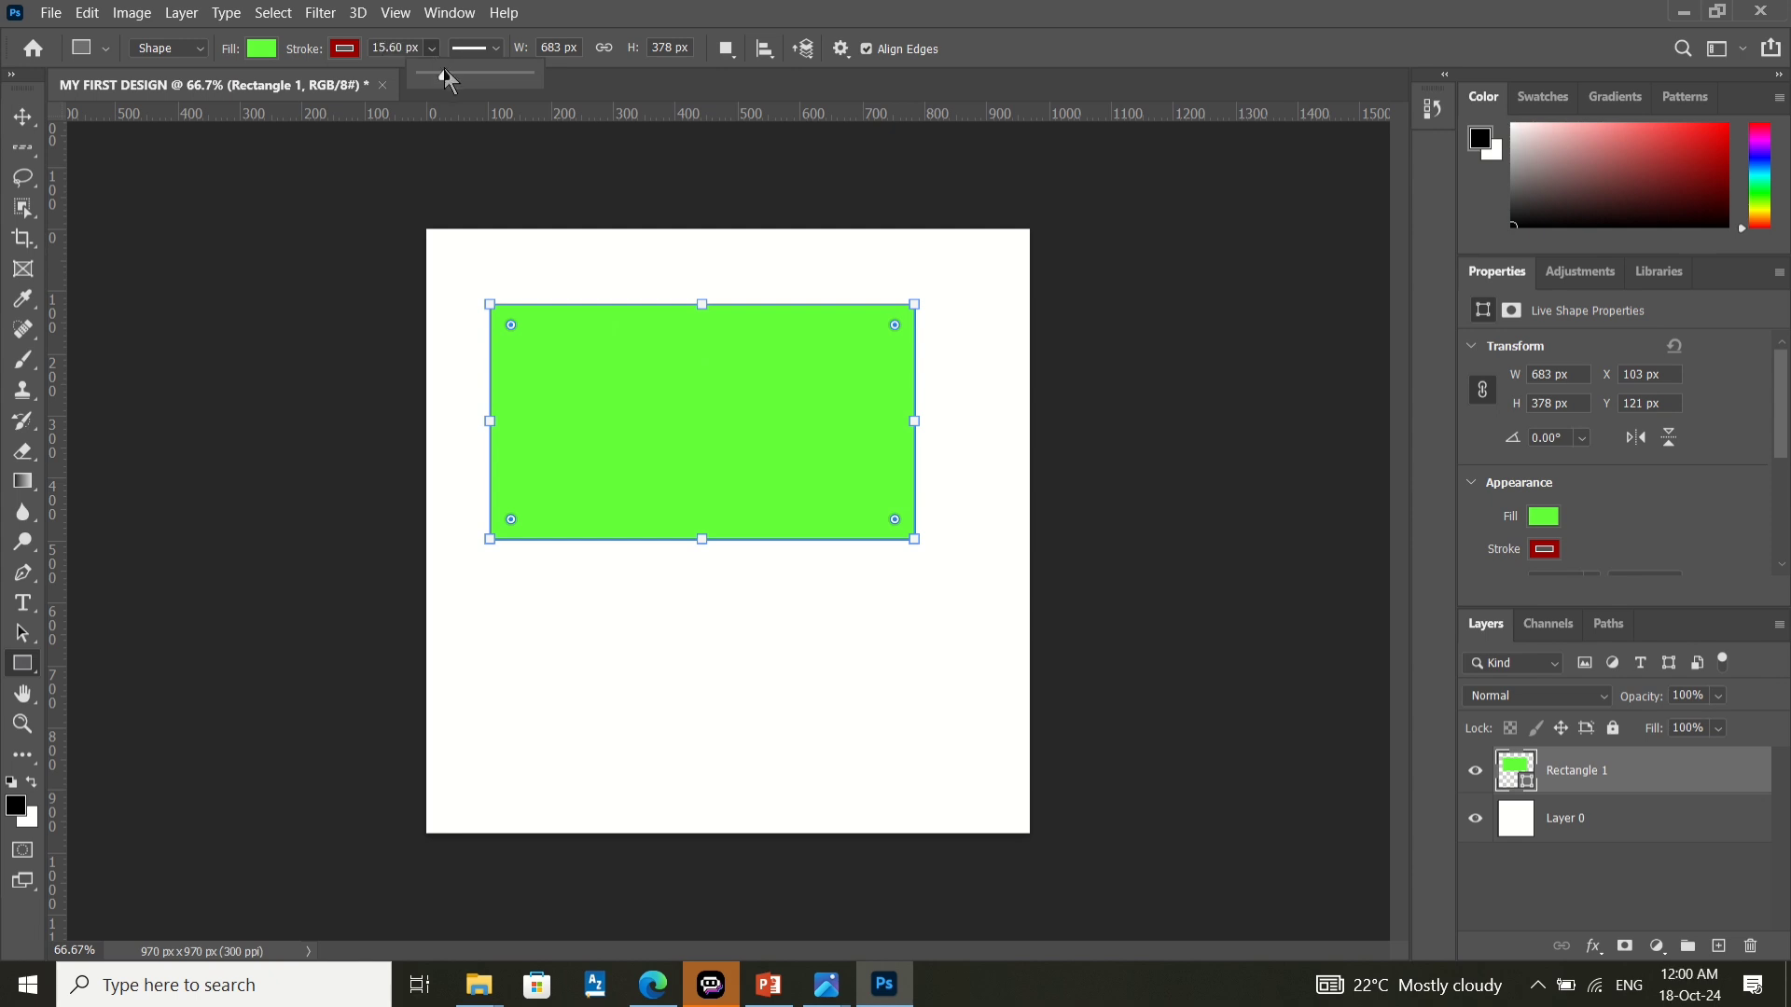
{"action": "left_click", "coordinate": [445, 73]}
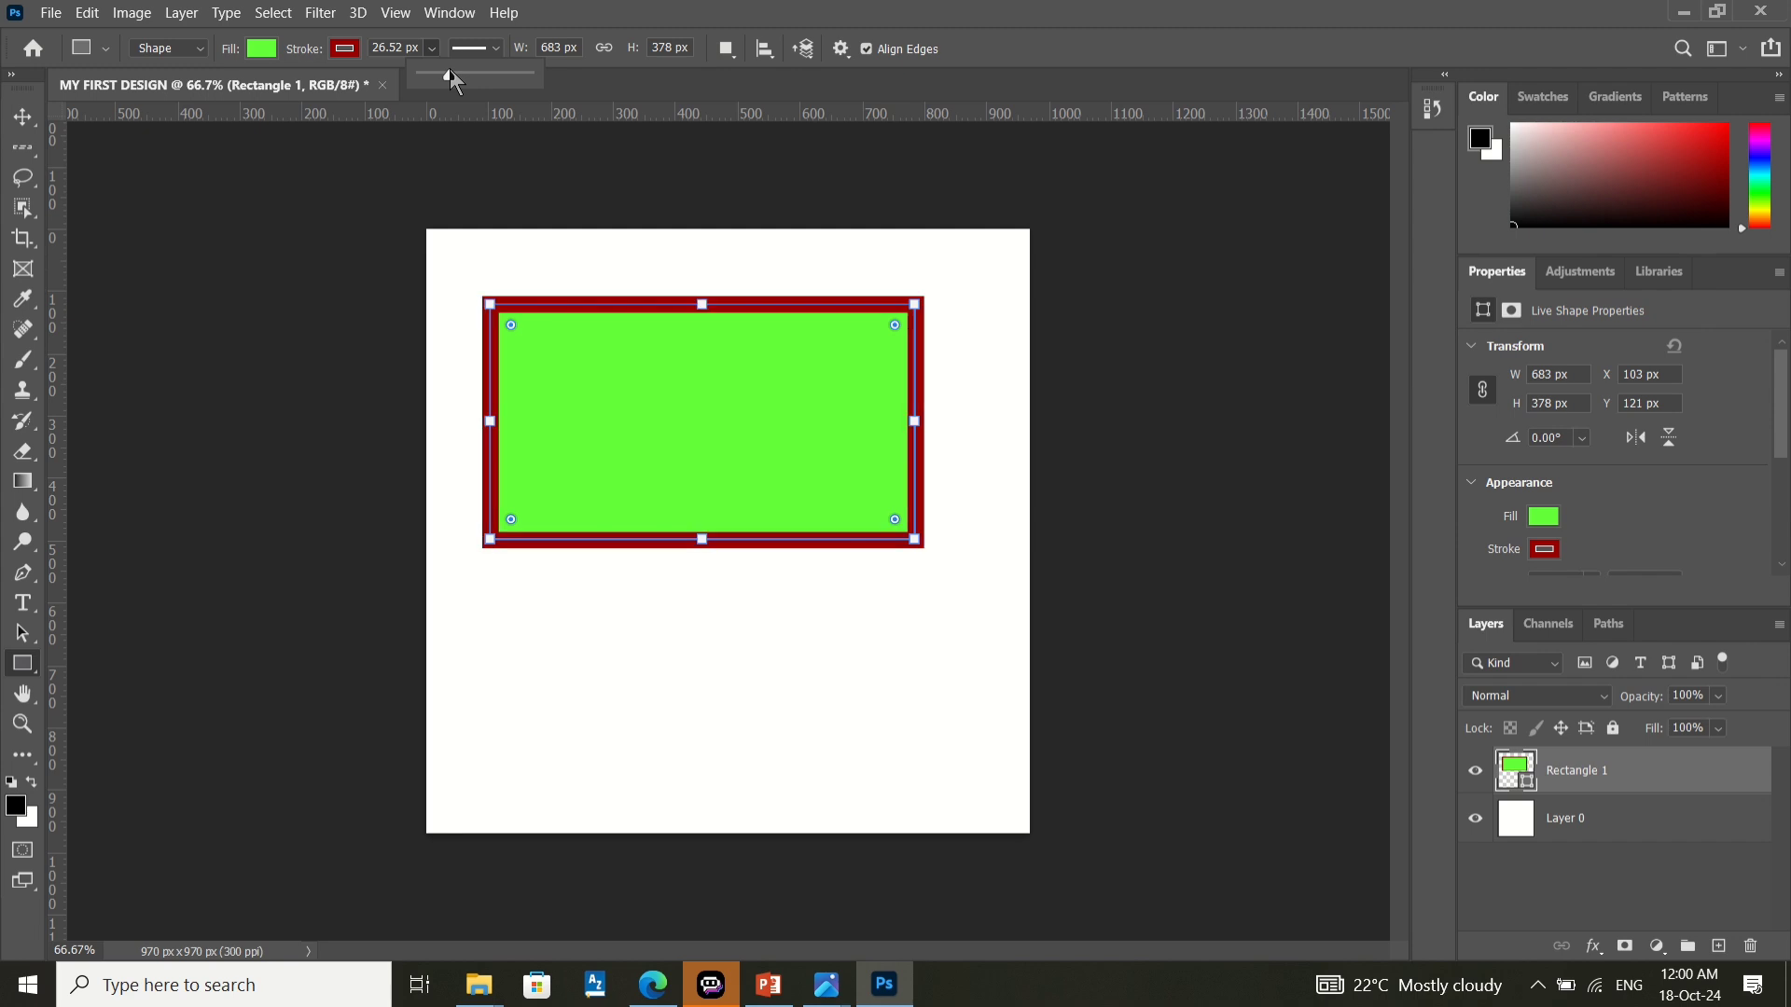
{"action": "left_click_drag", "start_coordinate": [462, 78], "coordinate": [442, 79]}
{"action": "left_click", "coordinate": [482, 296]}
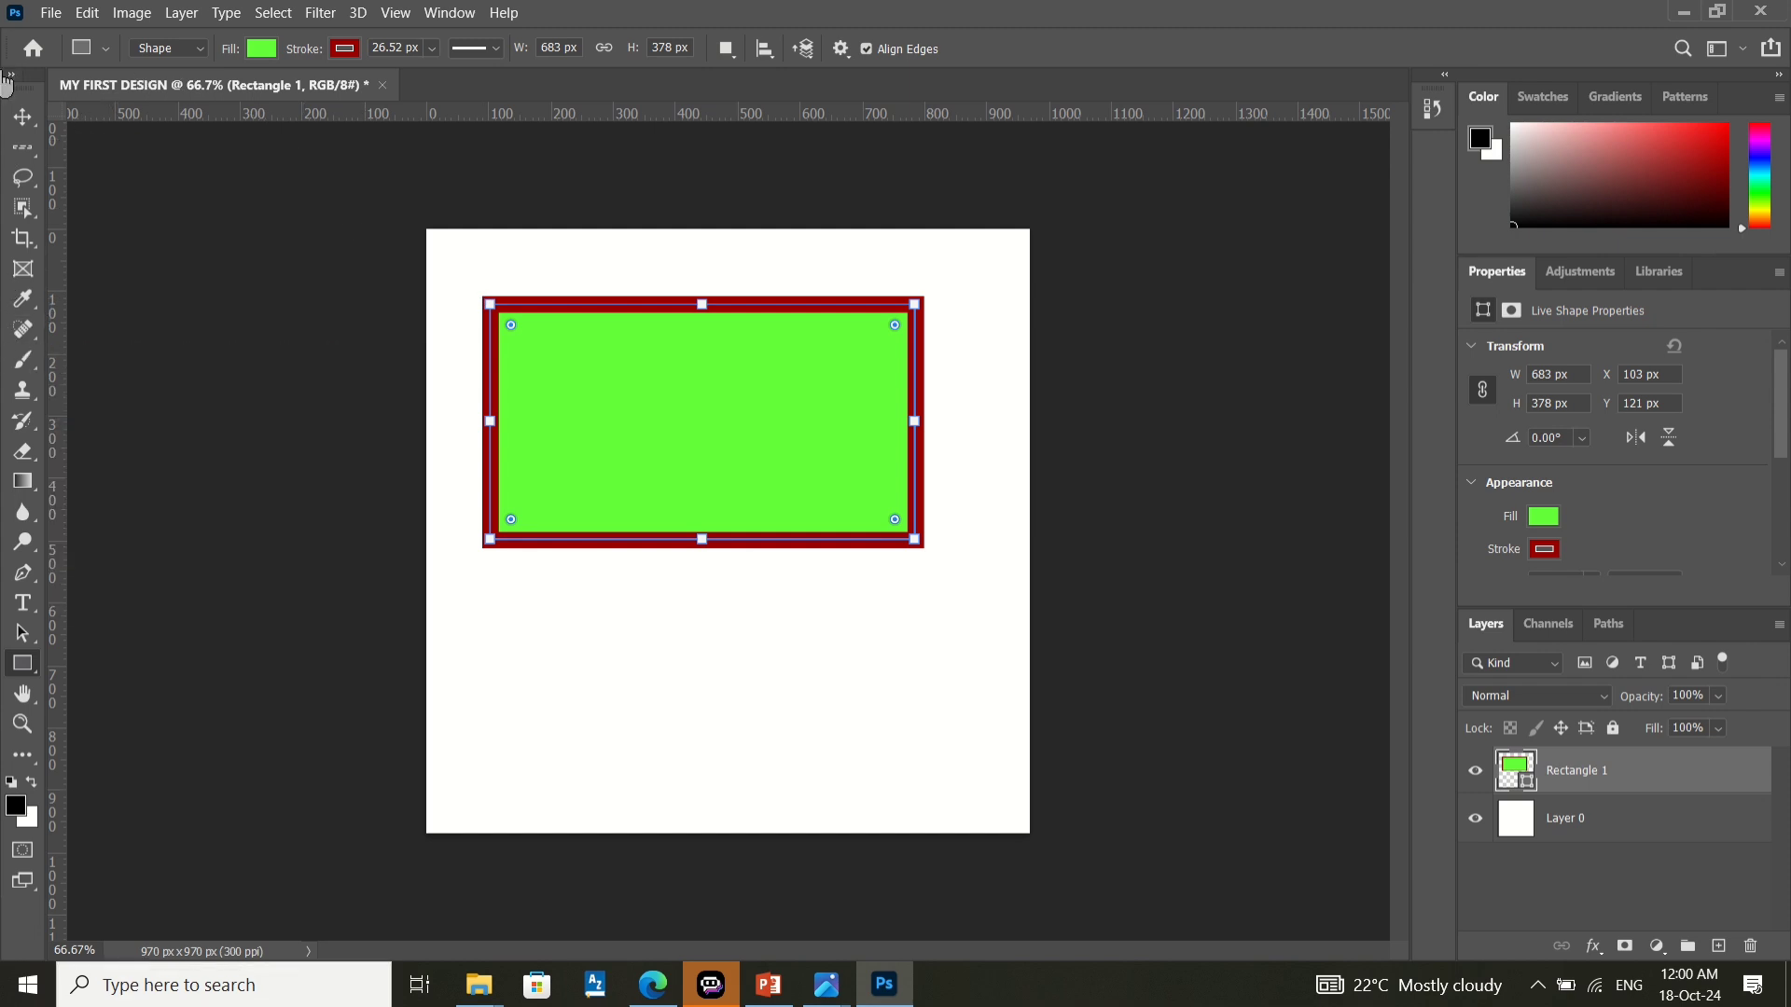
- Move the green rectangle down and towards the canvas's left edge, to about X 51 px, Y 179 px
{"action": "left_click", "coordinate": [24, 119]}
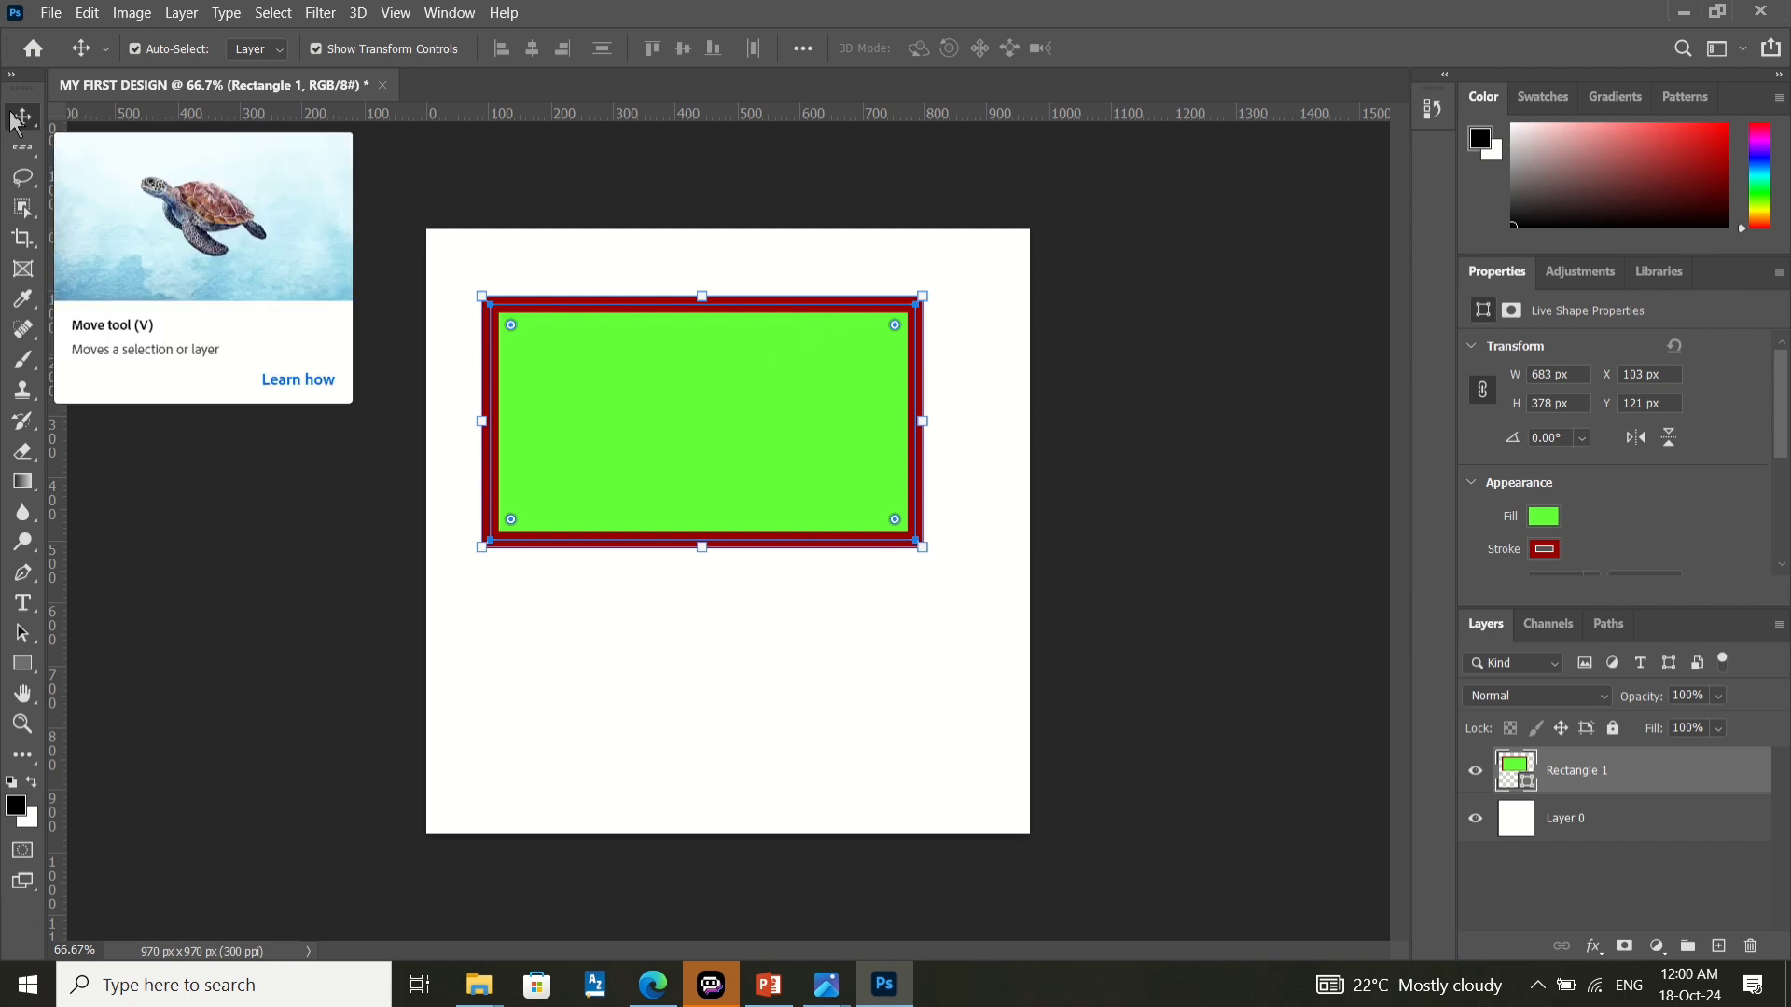
{"action": "left_click_drag", "start_coordinate": [656, 393], "coordinate": [607, 417]}
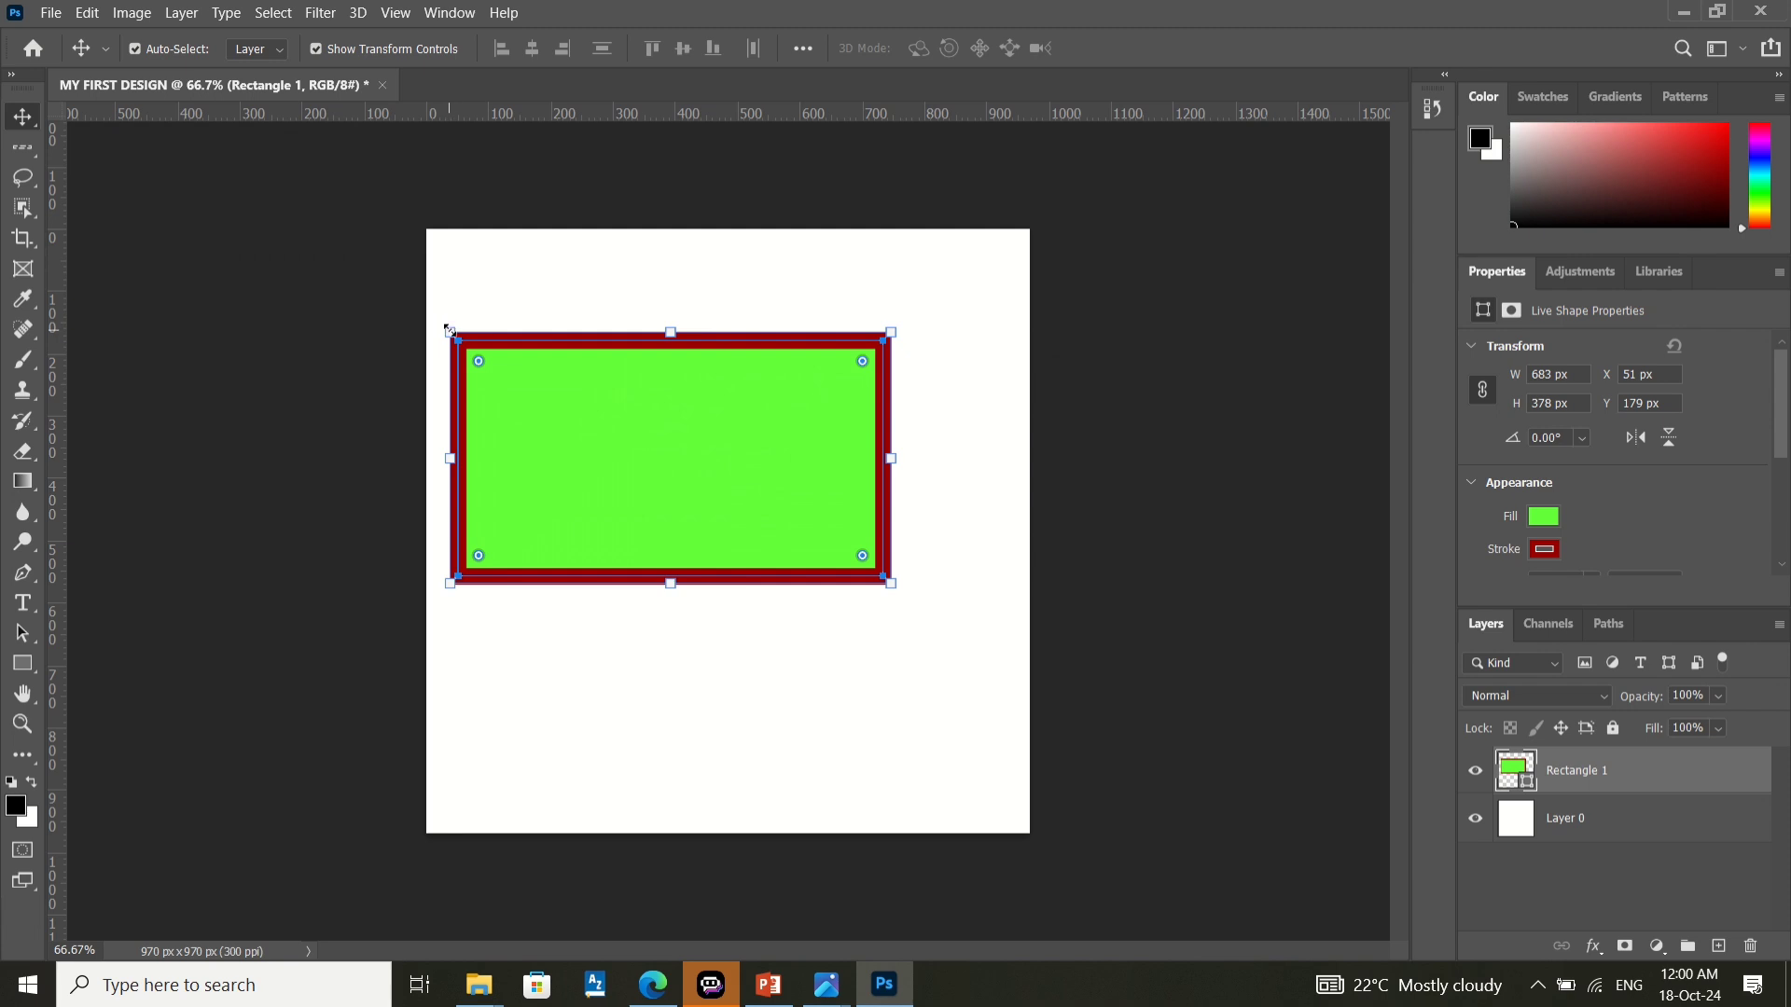
- Resize the green rectangle to about 653 x 390 px and place it at about X 167 px, Y 163 px
{"action": "left_click_drag", "start_coordinate": [450, 332], "coordinate": [393, 300]}
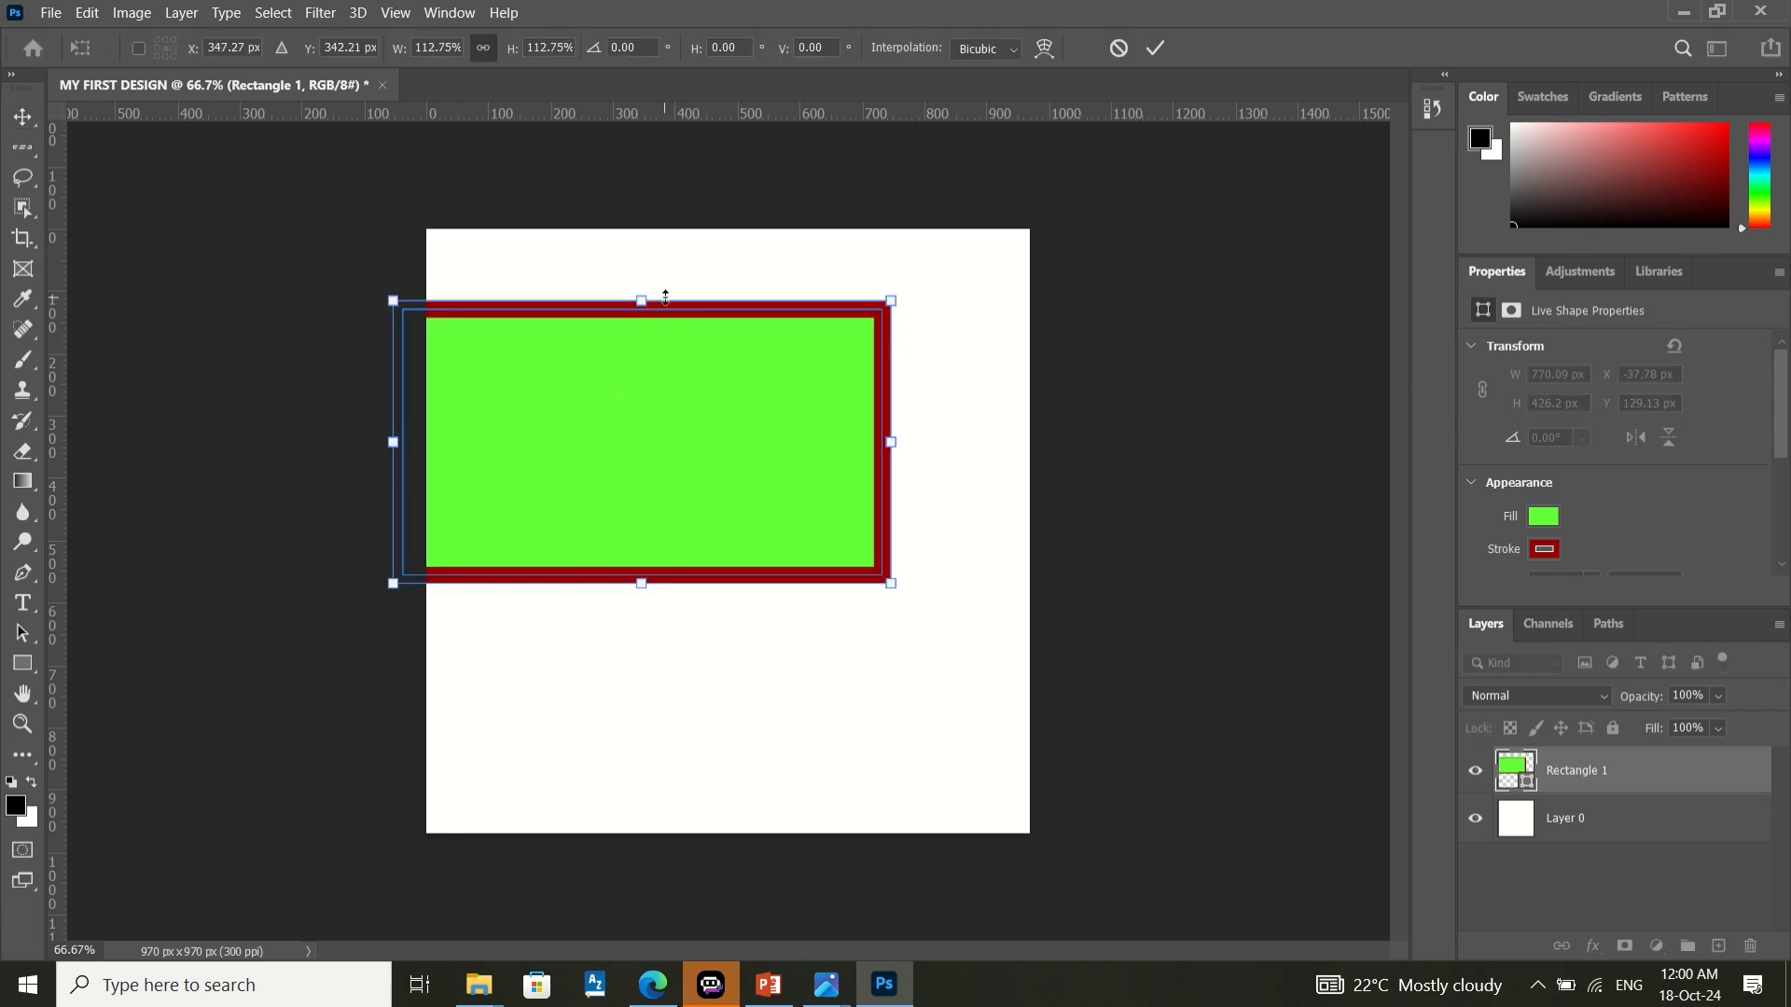
{"action": "left_click_drag", "start_coordinate": [665, 296], "coordinate": [633, 339]}
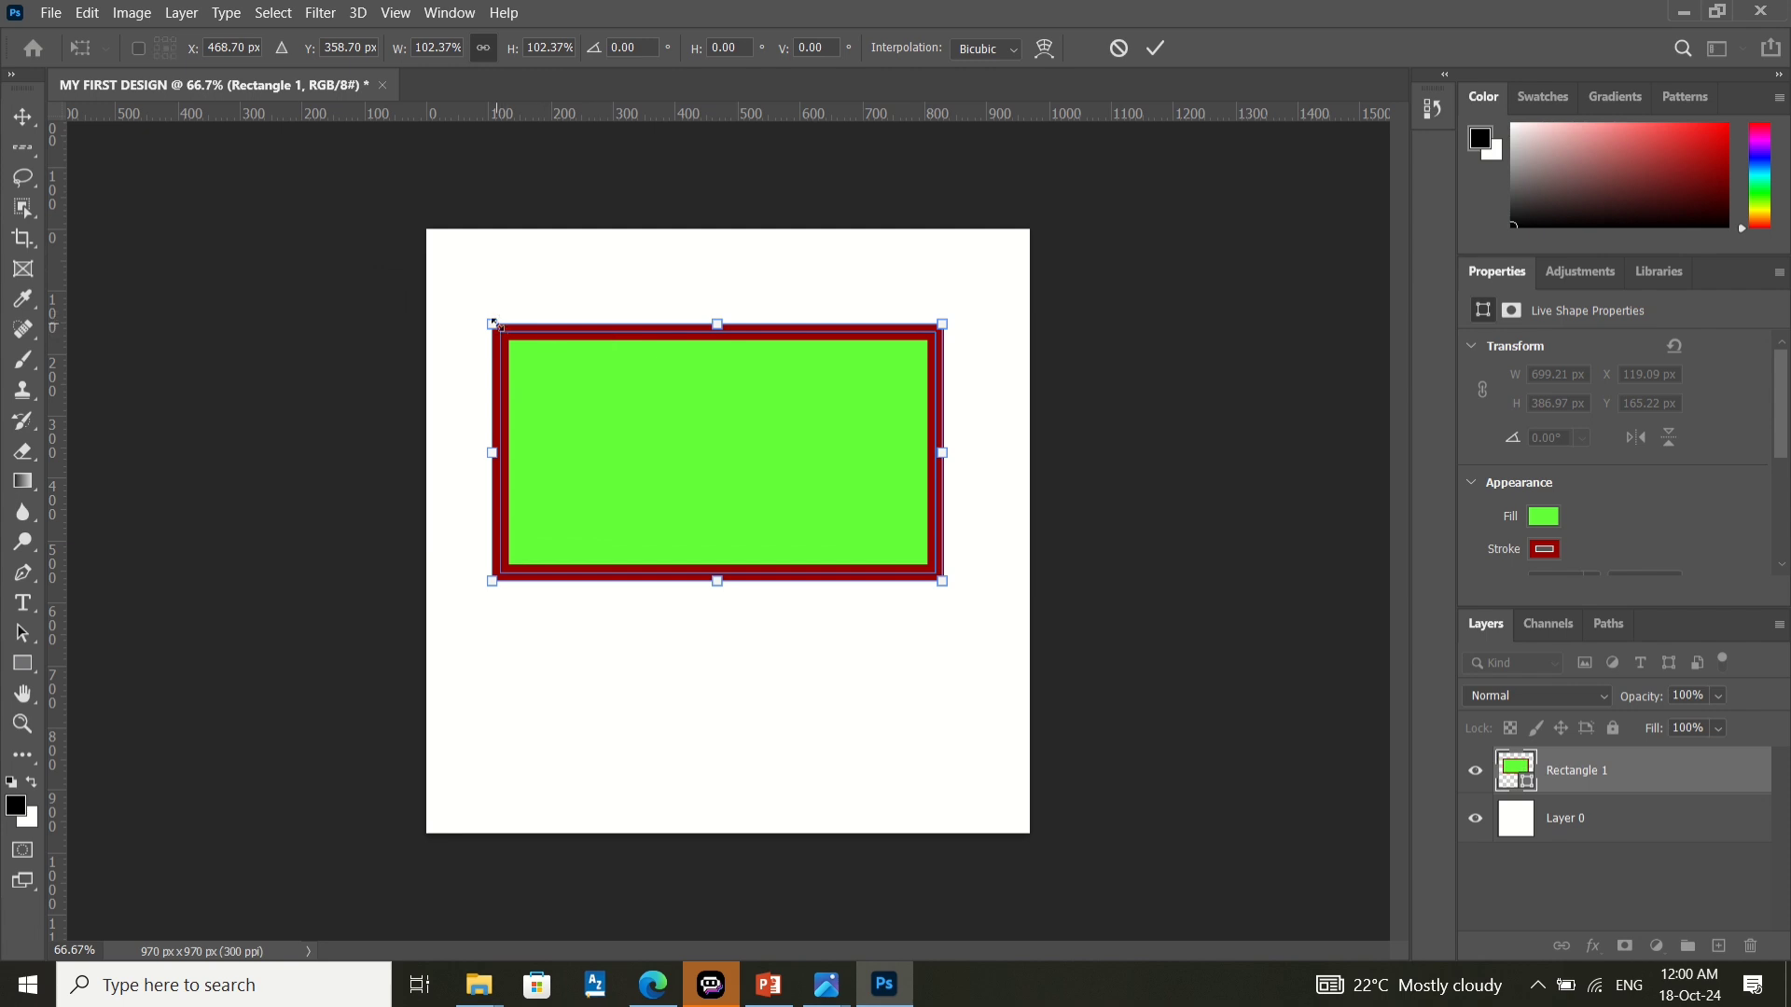
{"action": "left_click_drag", "start_coordinate": [495, 325], "coordinate": [608, 351]}
{"action": "key", "text": "ctrl+z"}
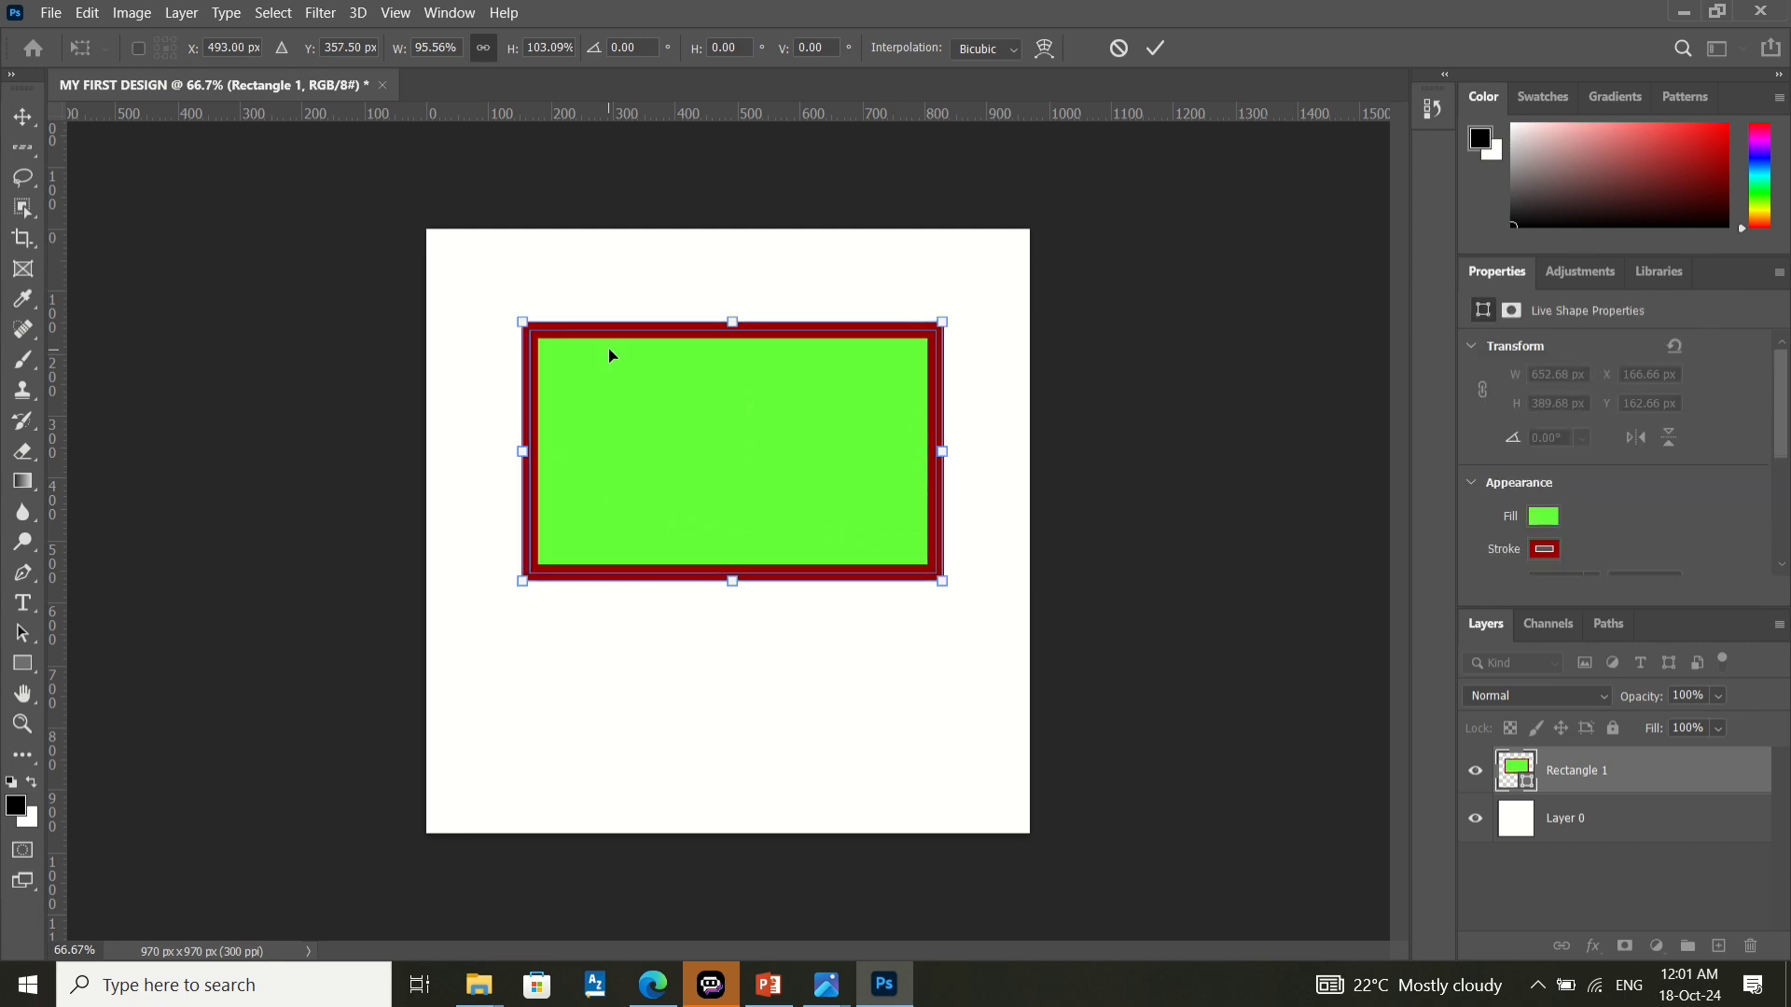
{"action": "left_click", "coordinate": [14, 129]}
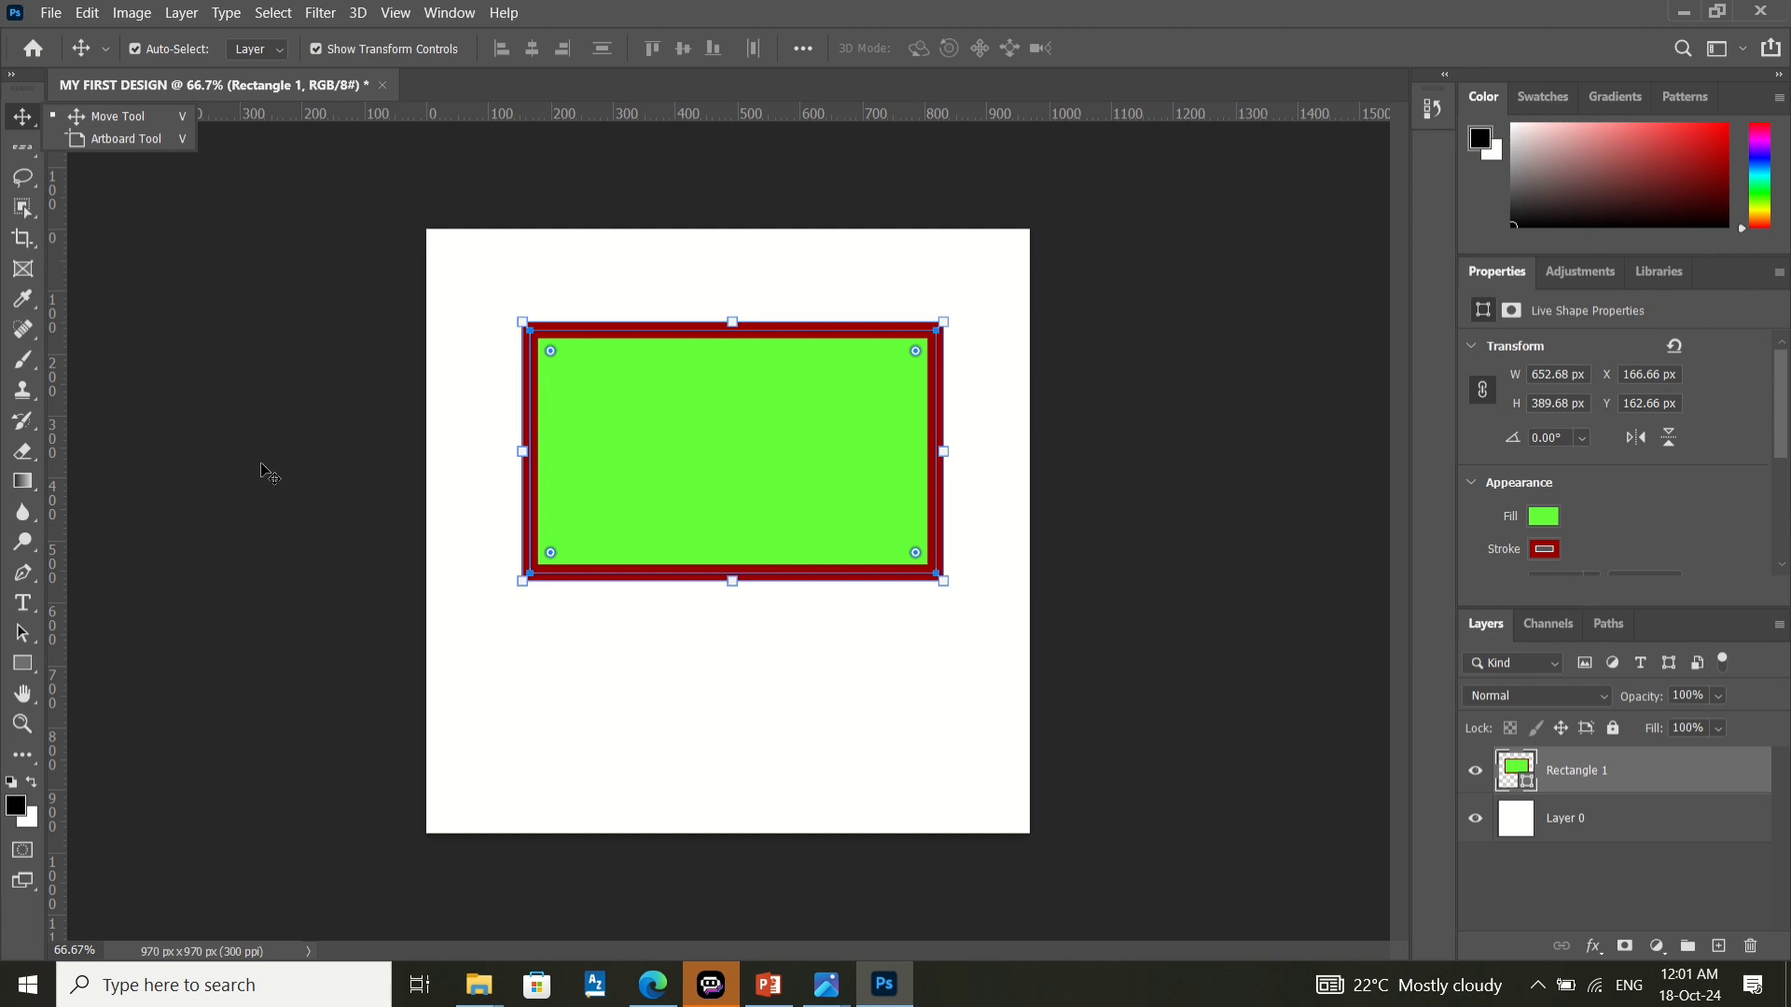
- Draw a triangle about 293 x 230 px below the green rectangle and delete it
{"action": "left_click", "coordinate": [22, 663]}
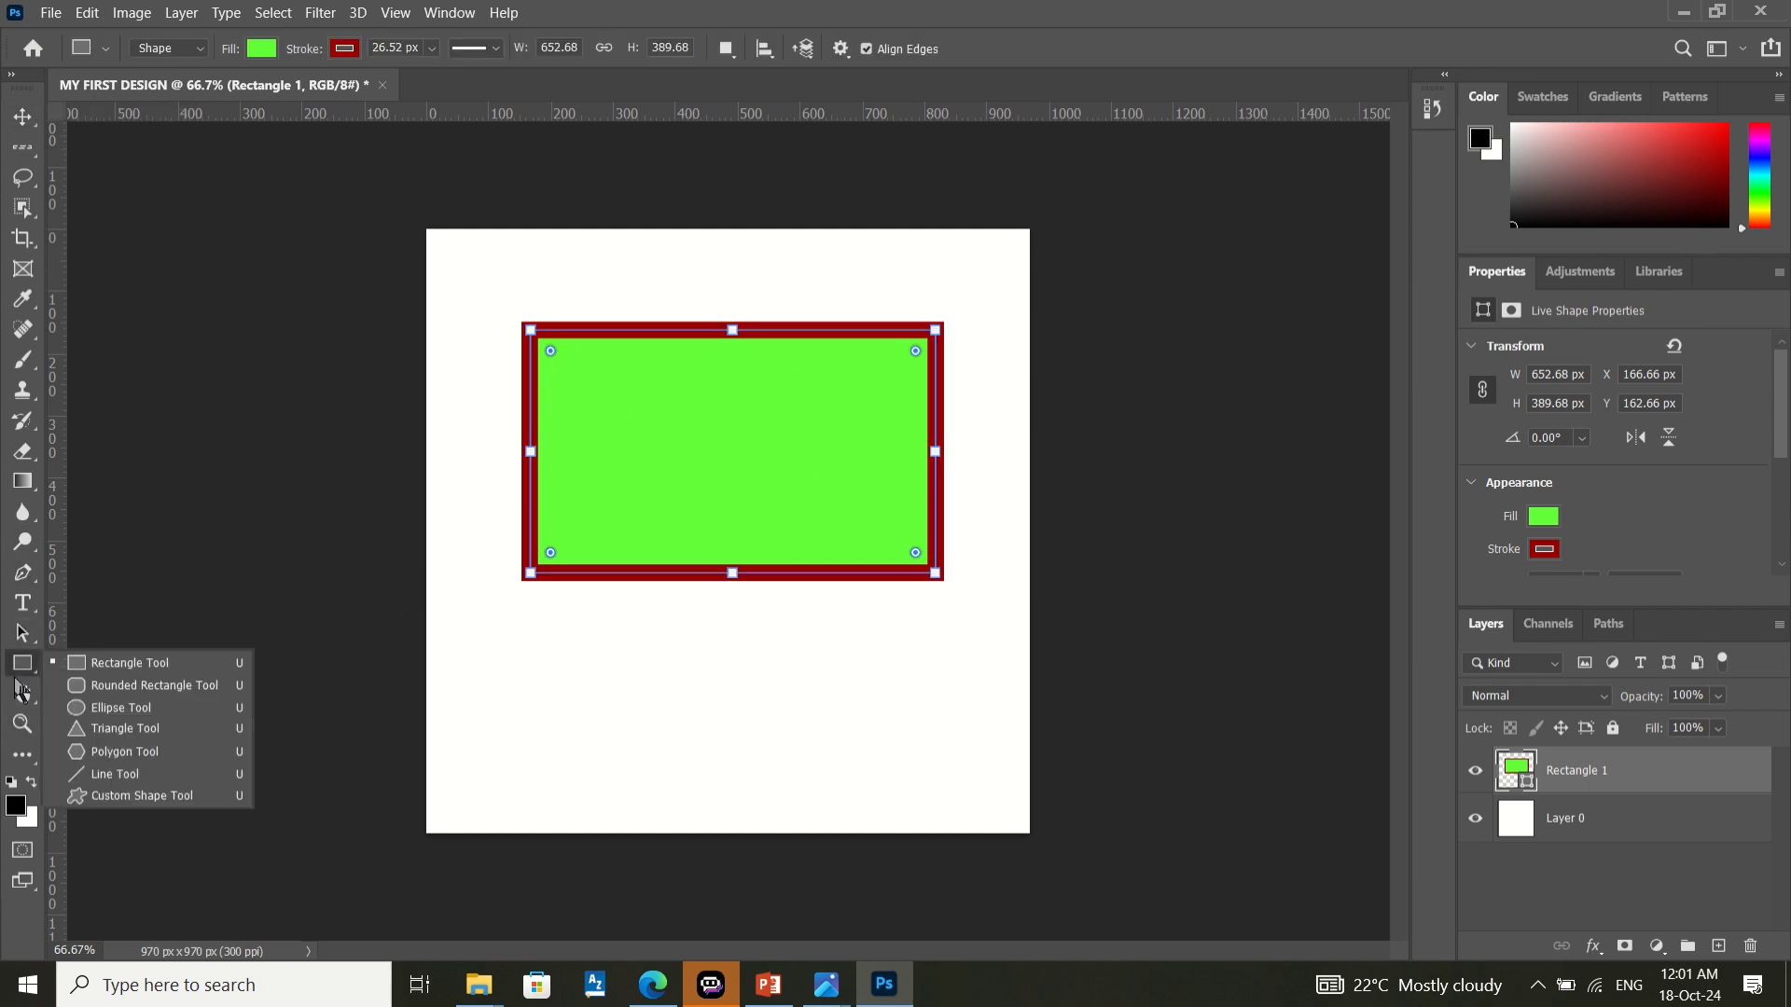
{"action": "left_click", "coordinate": [126, 731]}
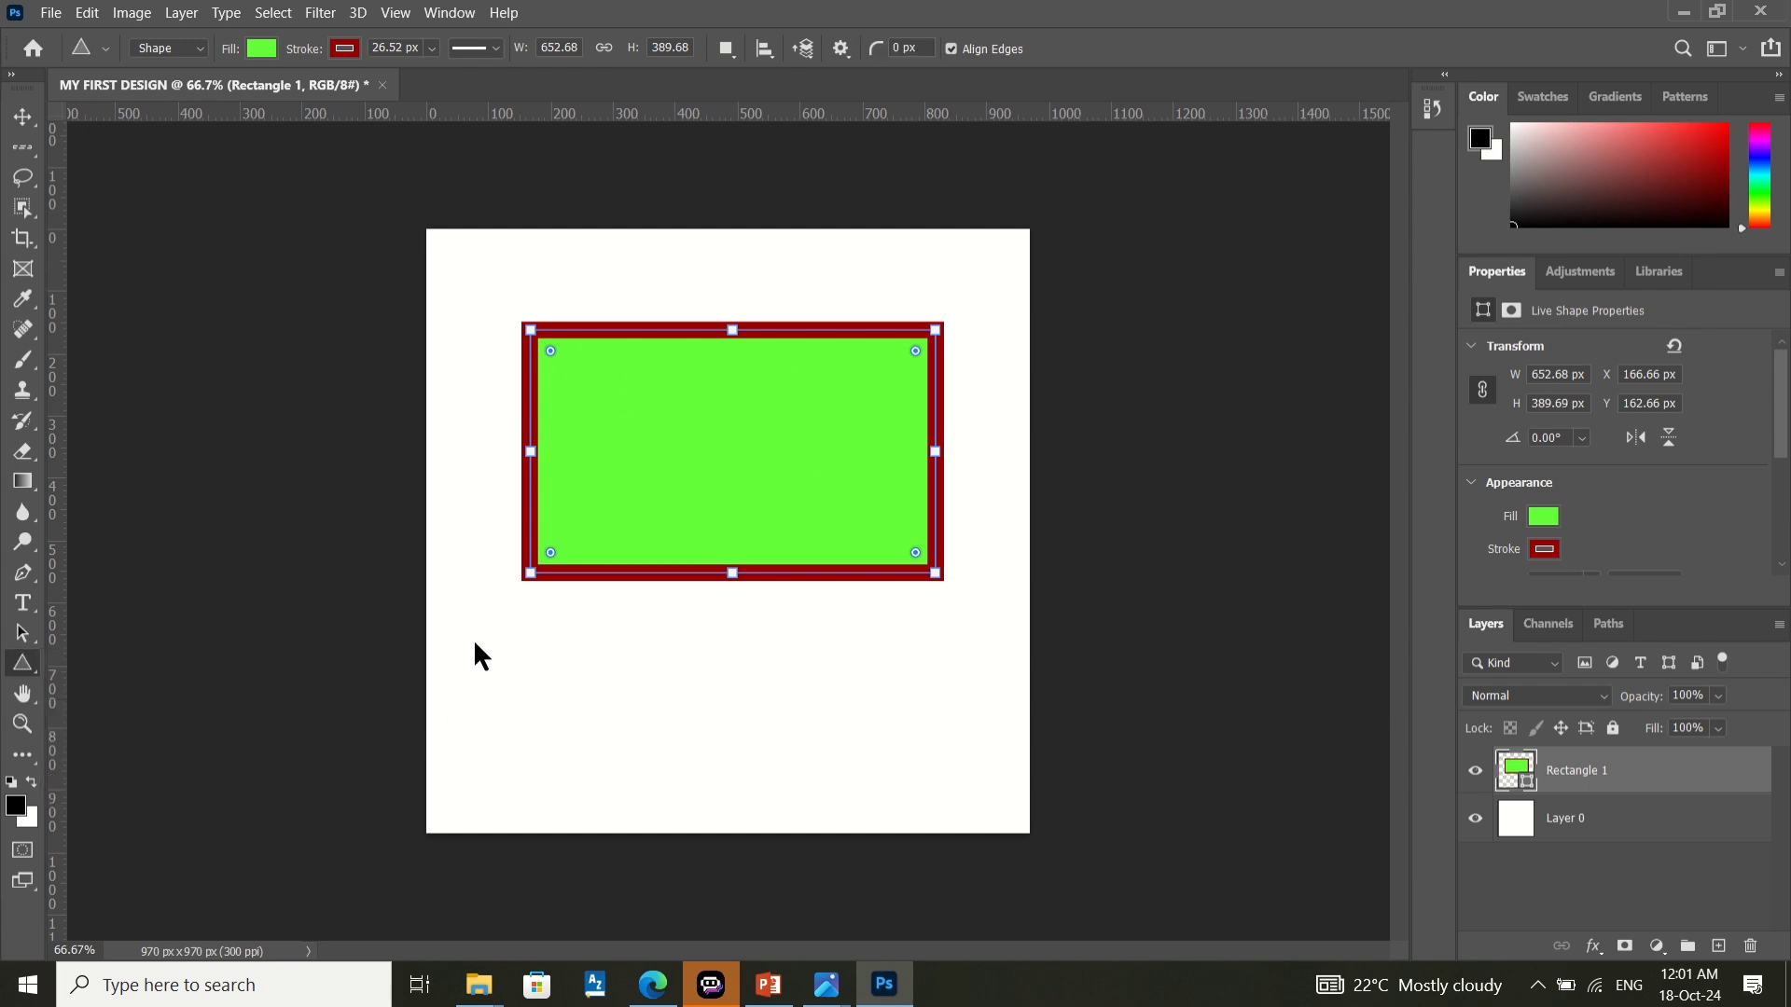
{"action": "left_click_drag", "start_coordinate": [475, 644], "coordinate": [656, 784]}
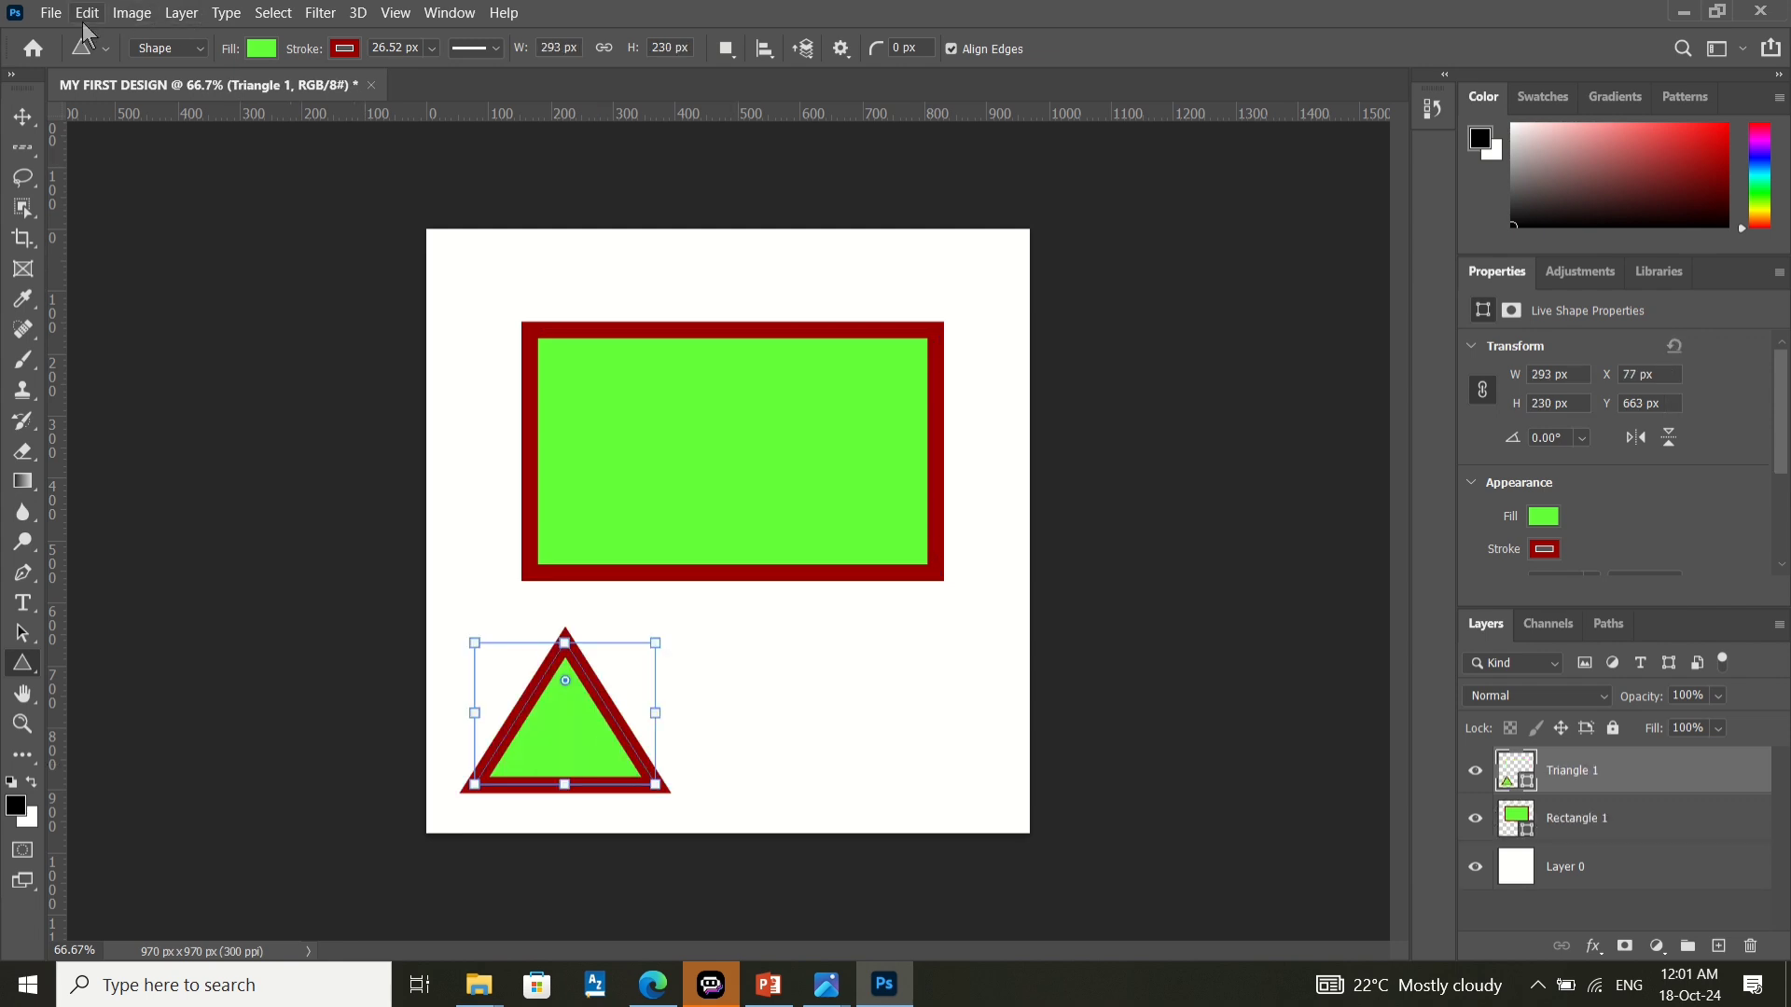
{"action": "left_click", "coordinate": [31, 120]}
{"action": "left_click", "coordinate": [542, 709]}
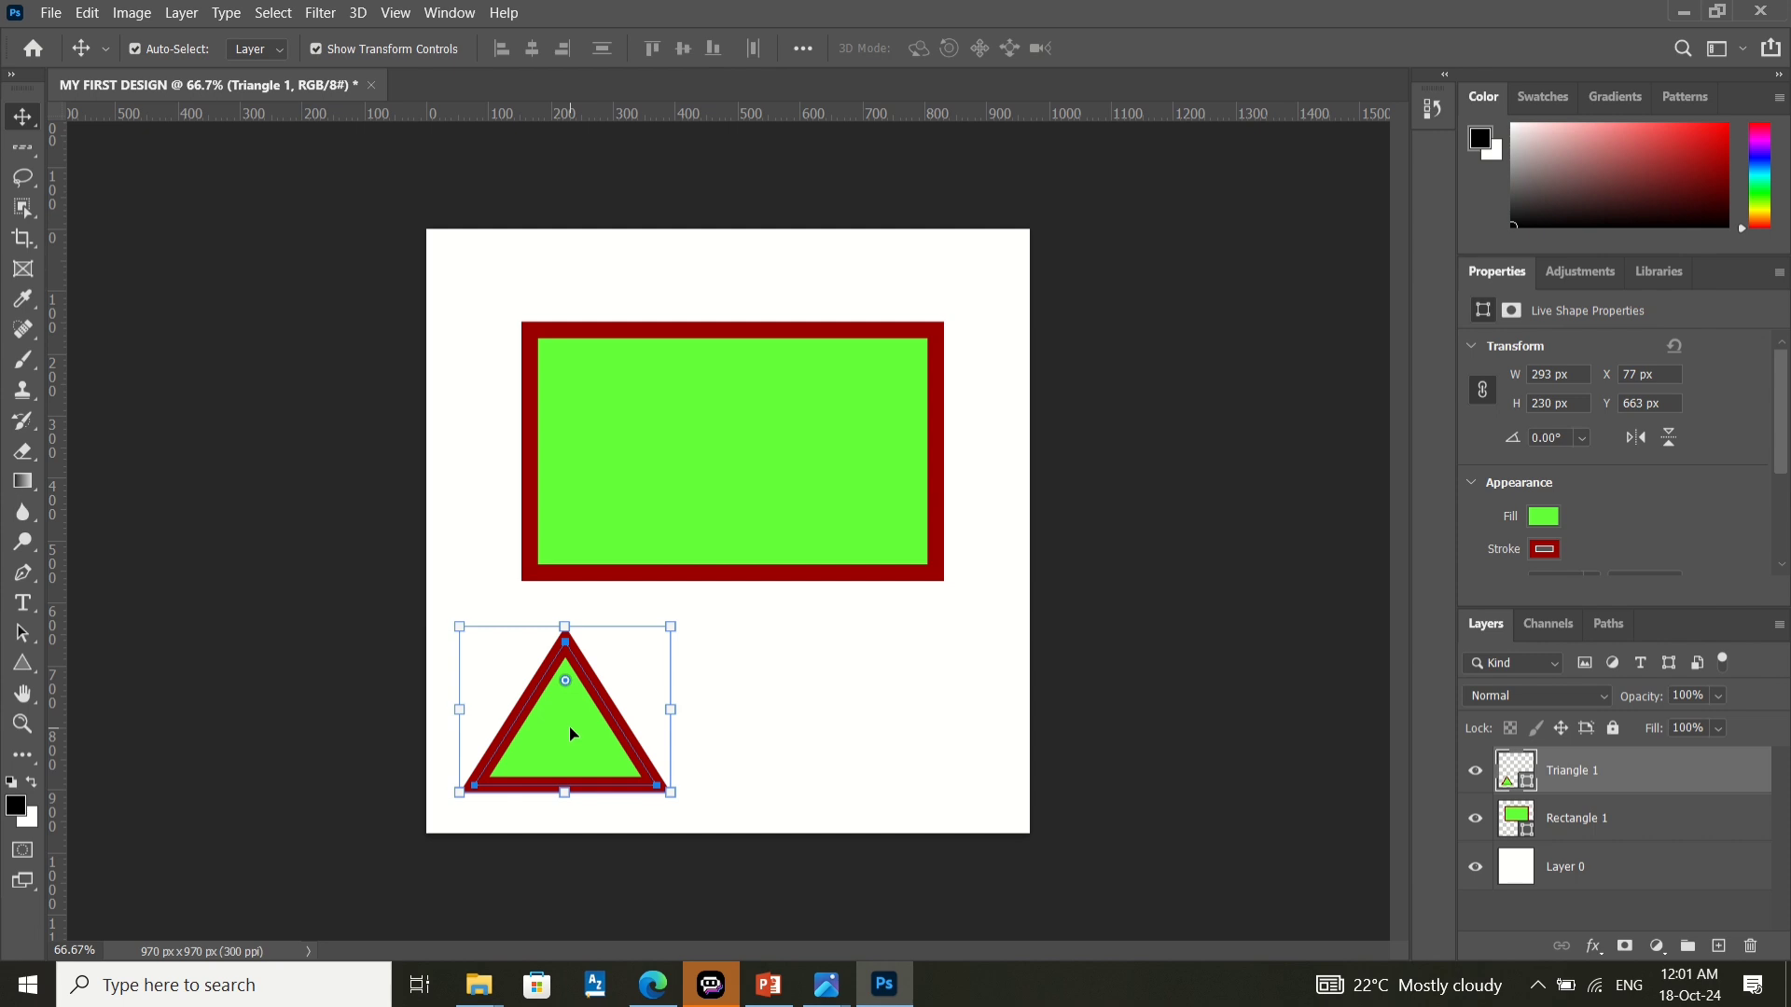
{"action": "key", "text": "Delete"}
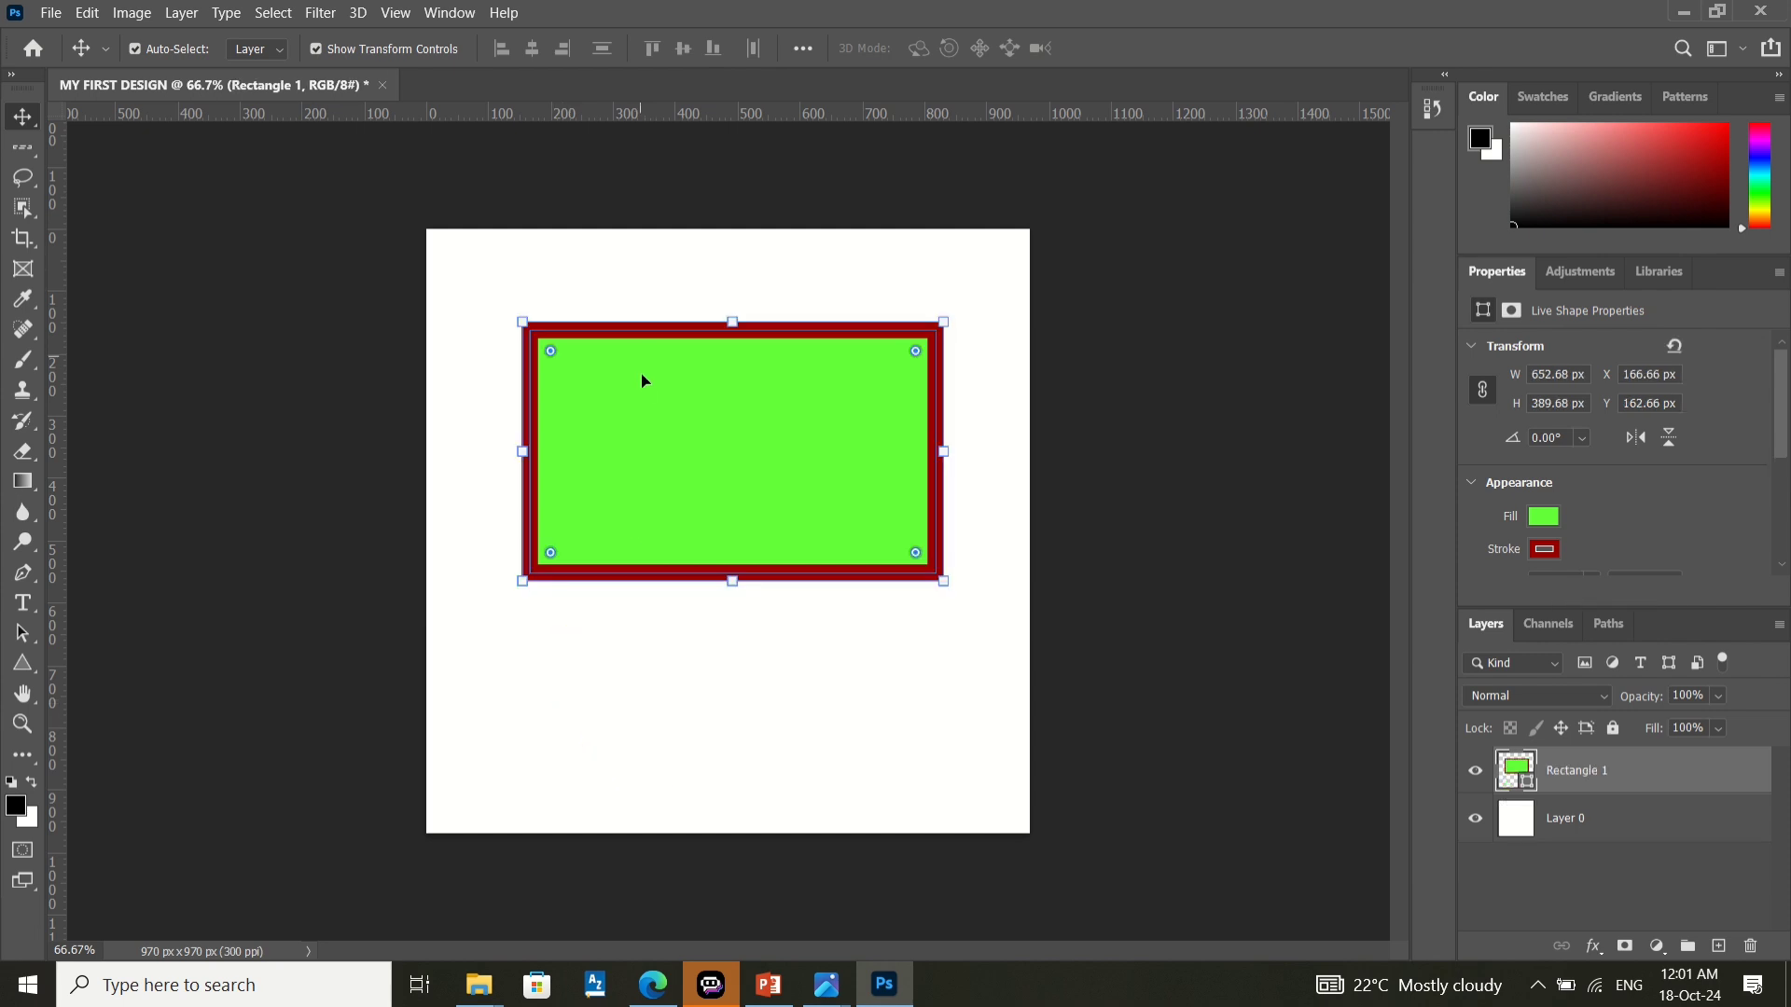
- Move the green rectangle to about X 155 px, Y 70 px and scale it to about 624 x 373 px
{"action": "left_click_drag", "start_coordinate": [642, 379], "coordinate": [659, 564]}
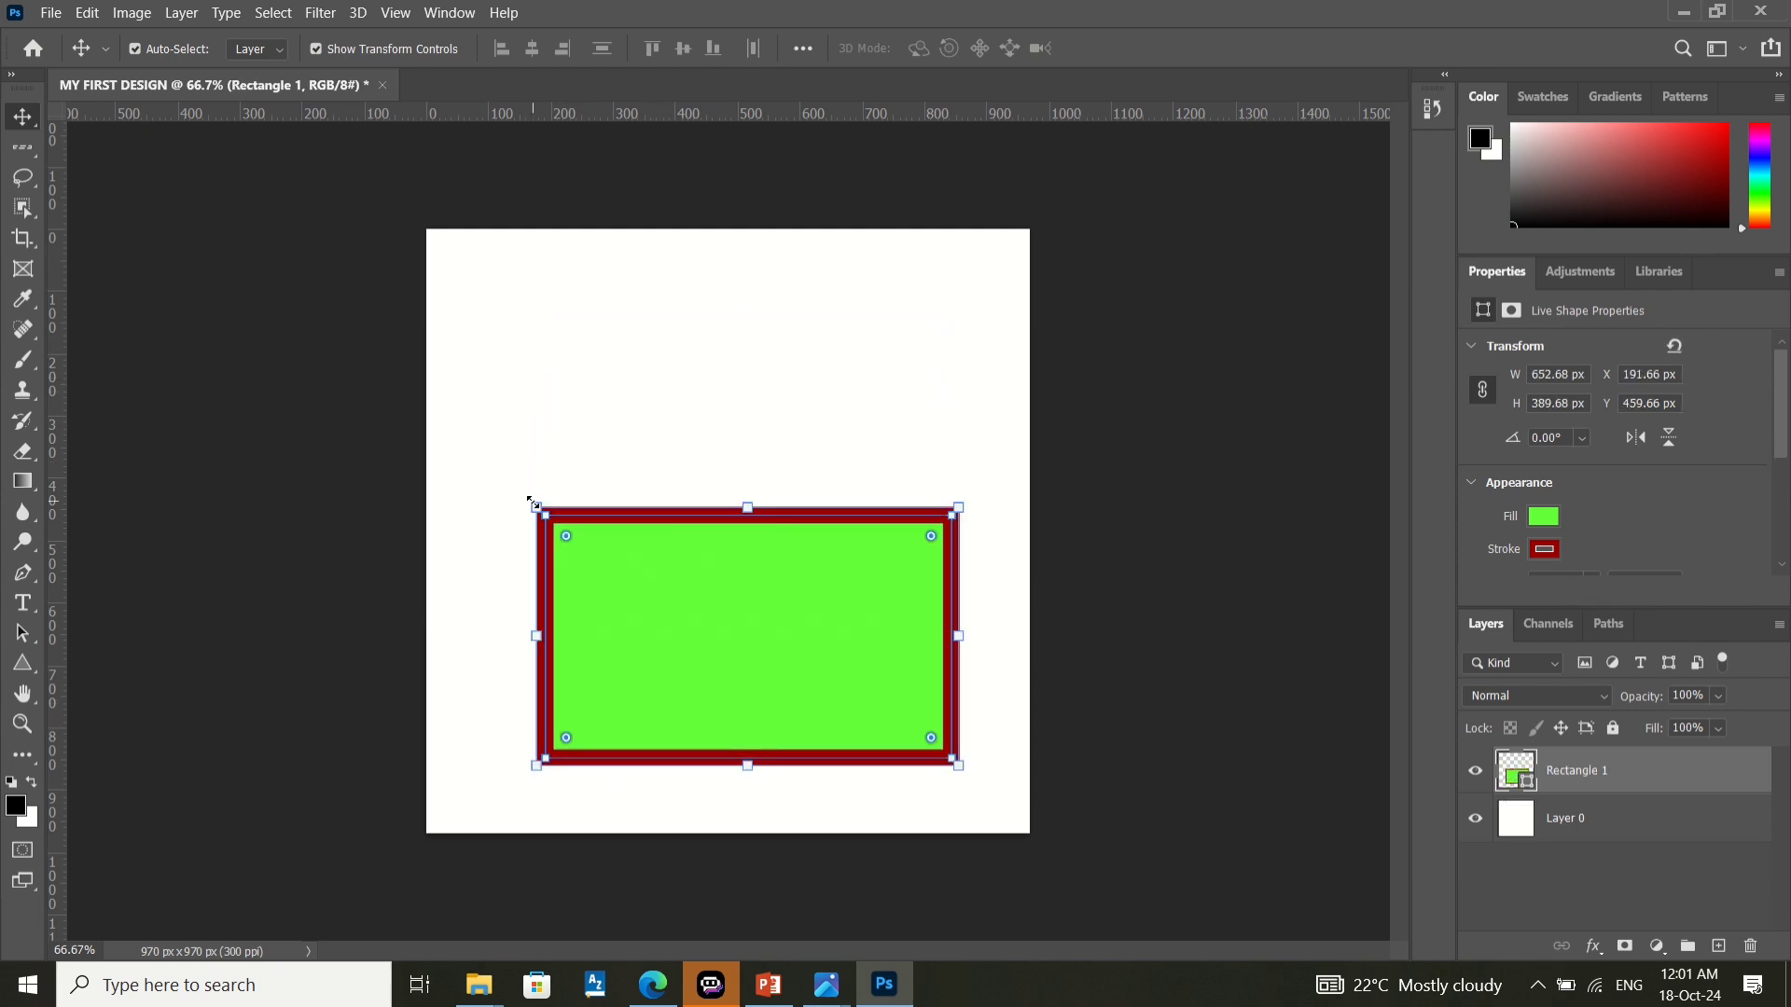
{"action": "left_click_drag", "start_coordinate": [529, 501], "coordinate": [576, 529]}
{"action": "left_click_drag", "start_coordinate": [683, 615], "coordinate": [653, 343]}
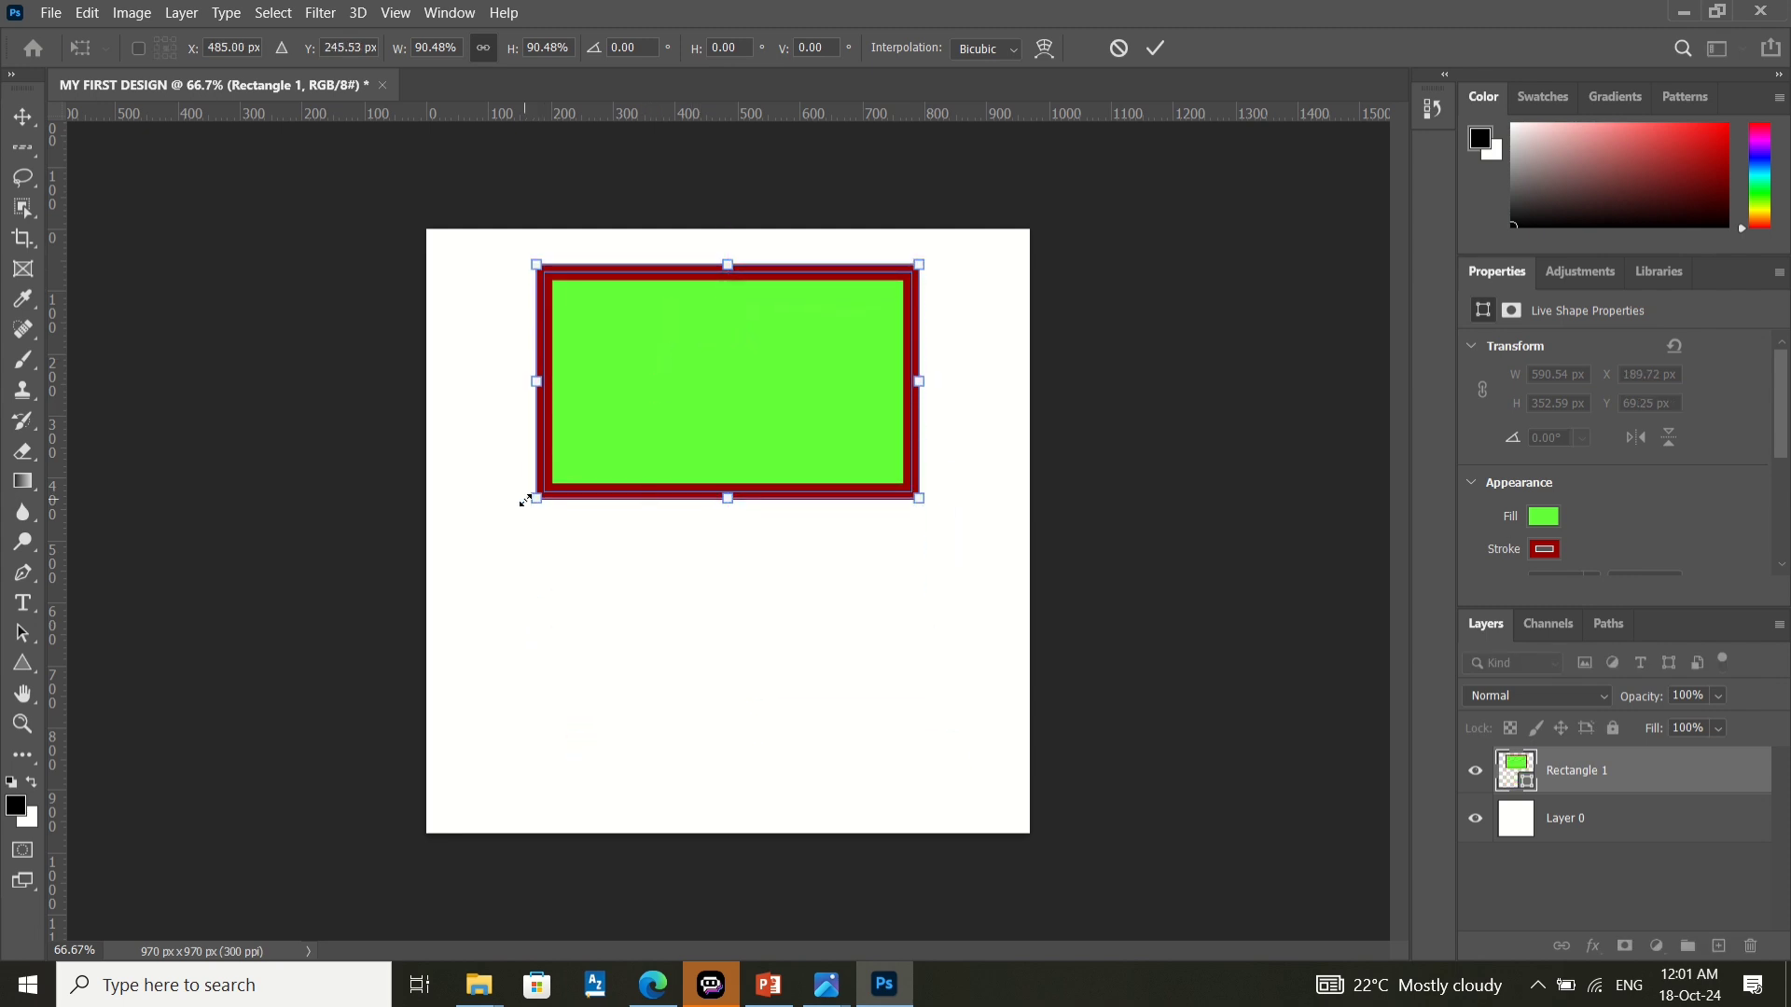
{"action": "left_click_drag", "start_coordinate": [524, 502], "coordinate": [503, 515]}
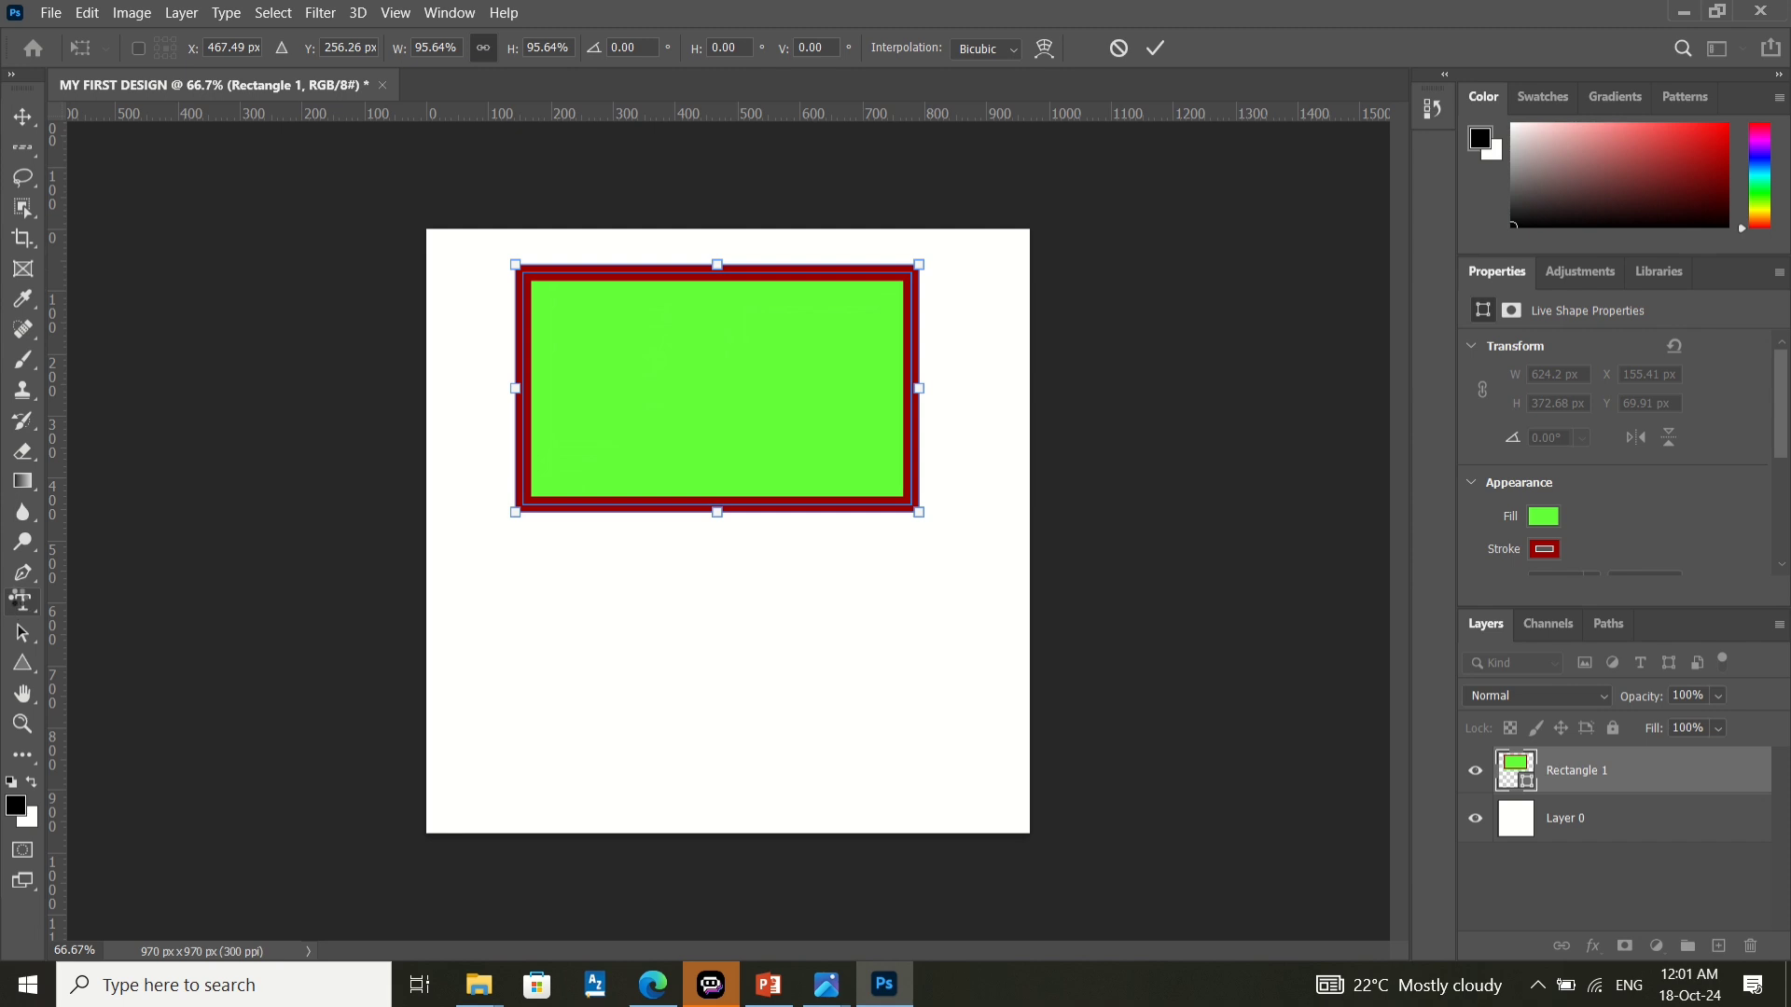
- Enter the trial text XC CXVVVVC inside the green rectangle with the Horizontal Type tool and undo the entry
{"action": "left_click", "coordinate": [23, 601]}
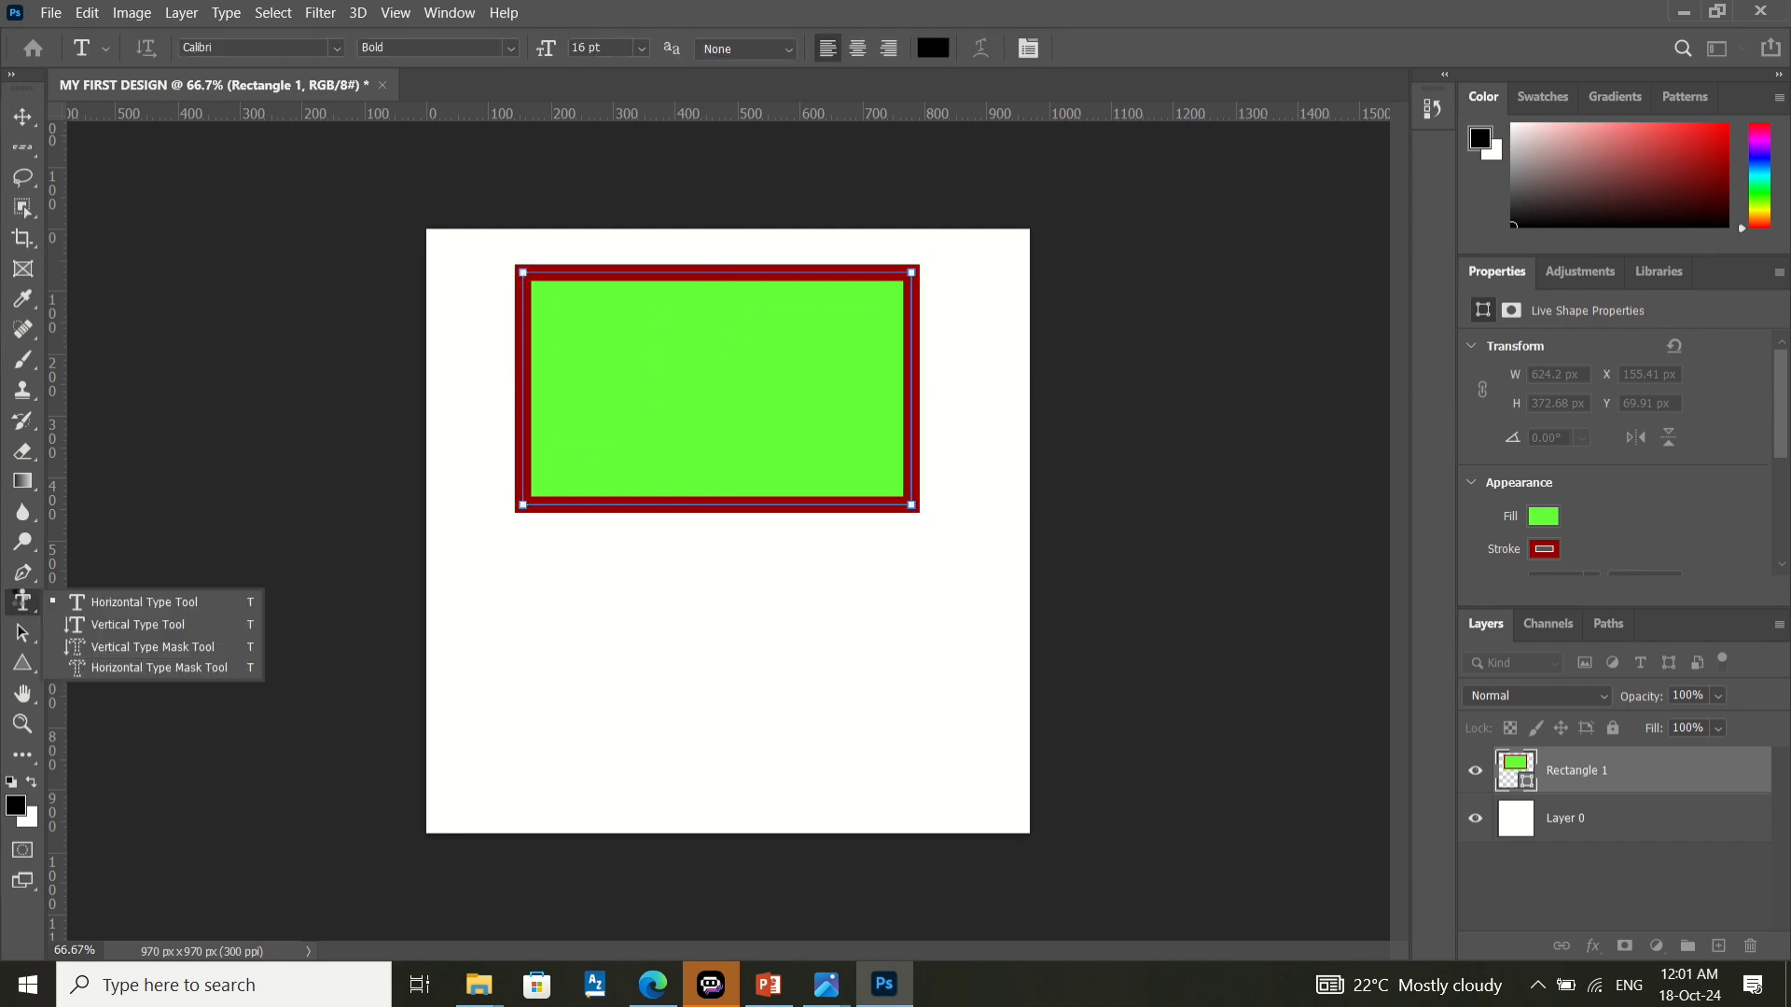
{"action": "left_click", "coordinate": [19, 599]}
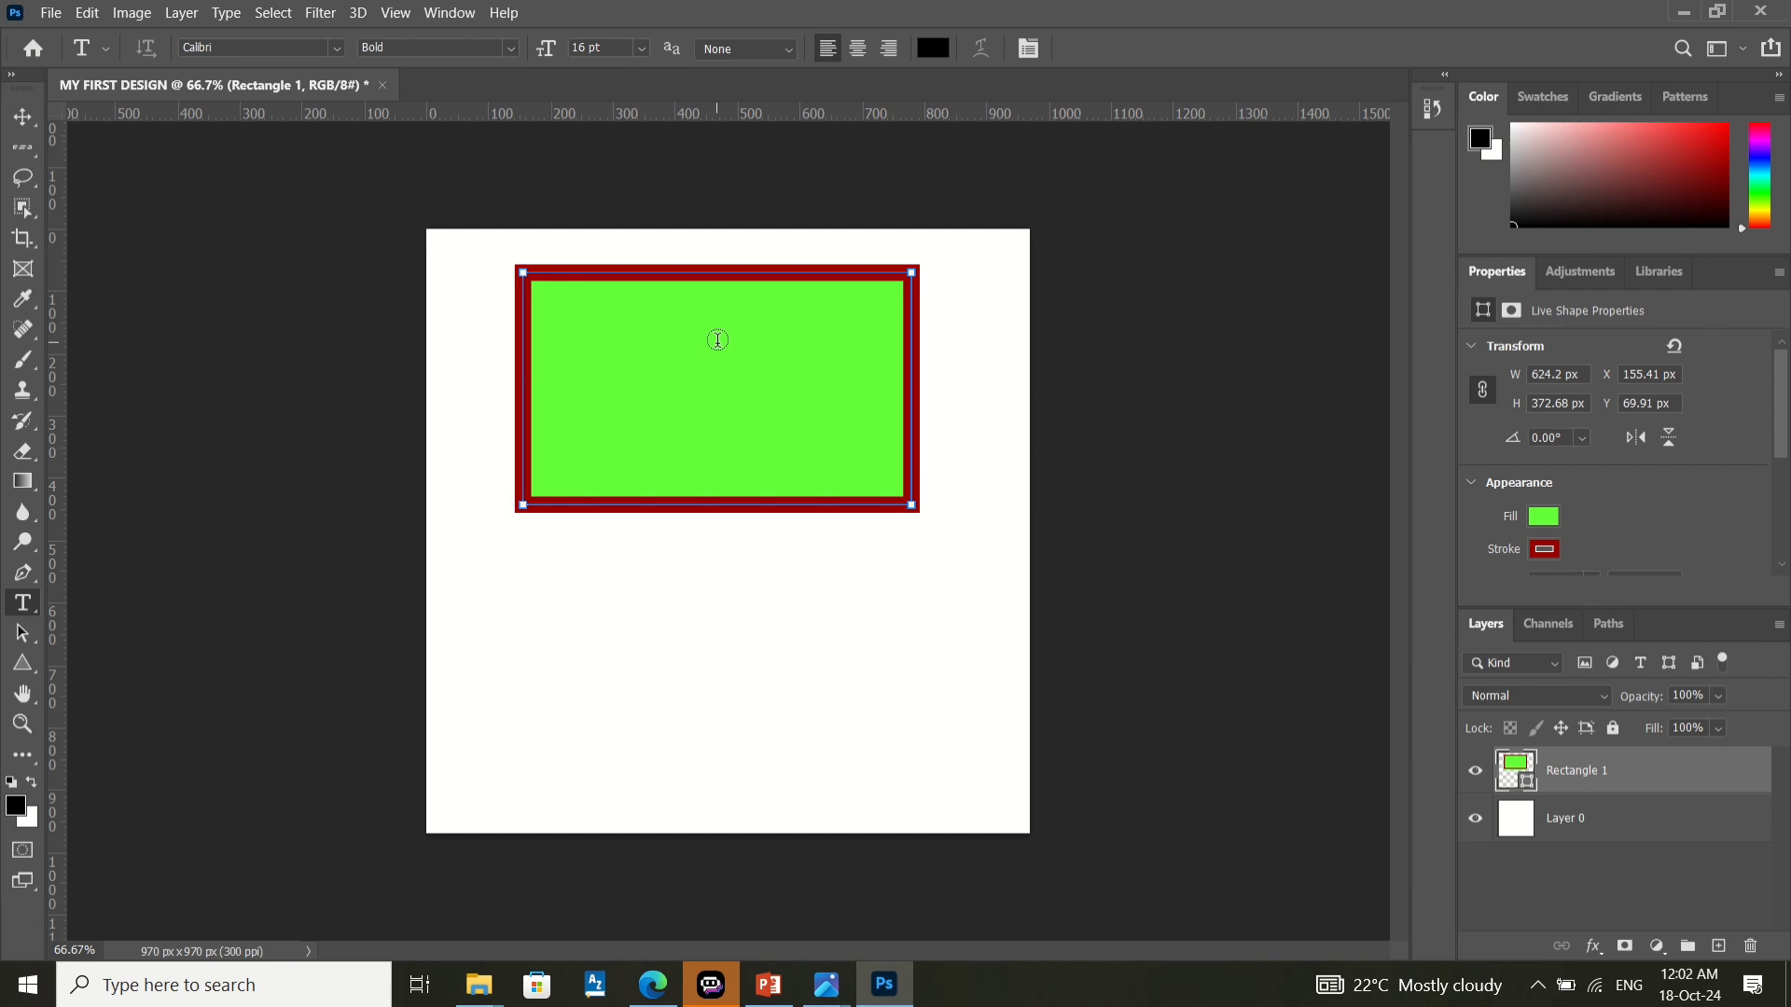
{"action": "left_click", "coordinate": [719, 339]}
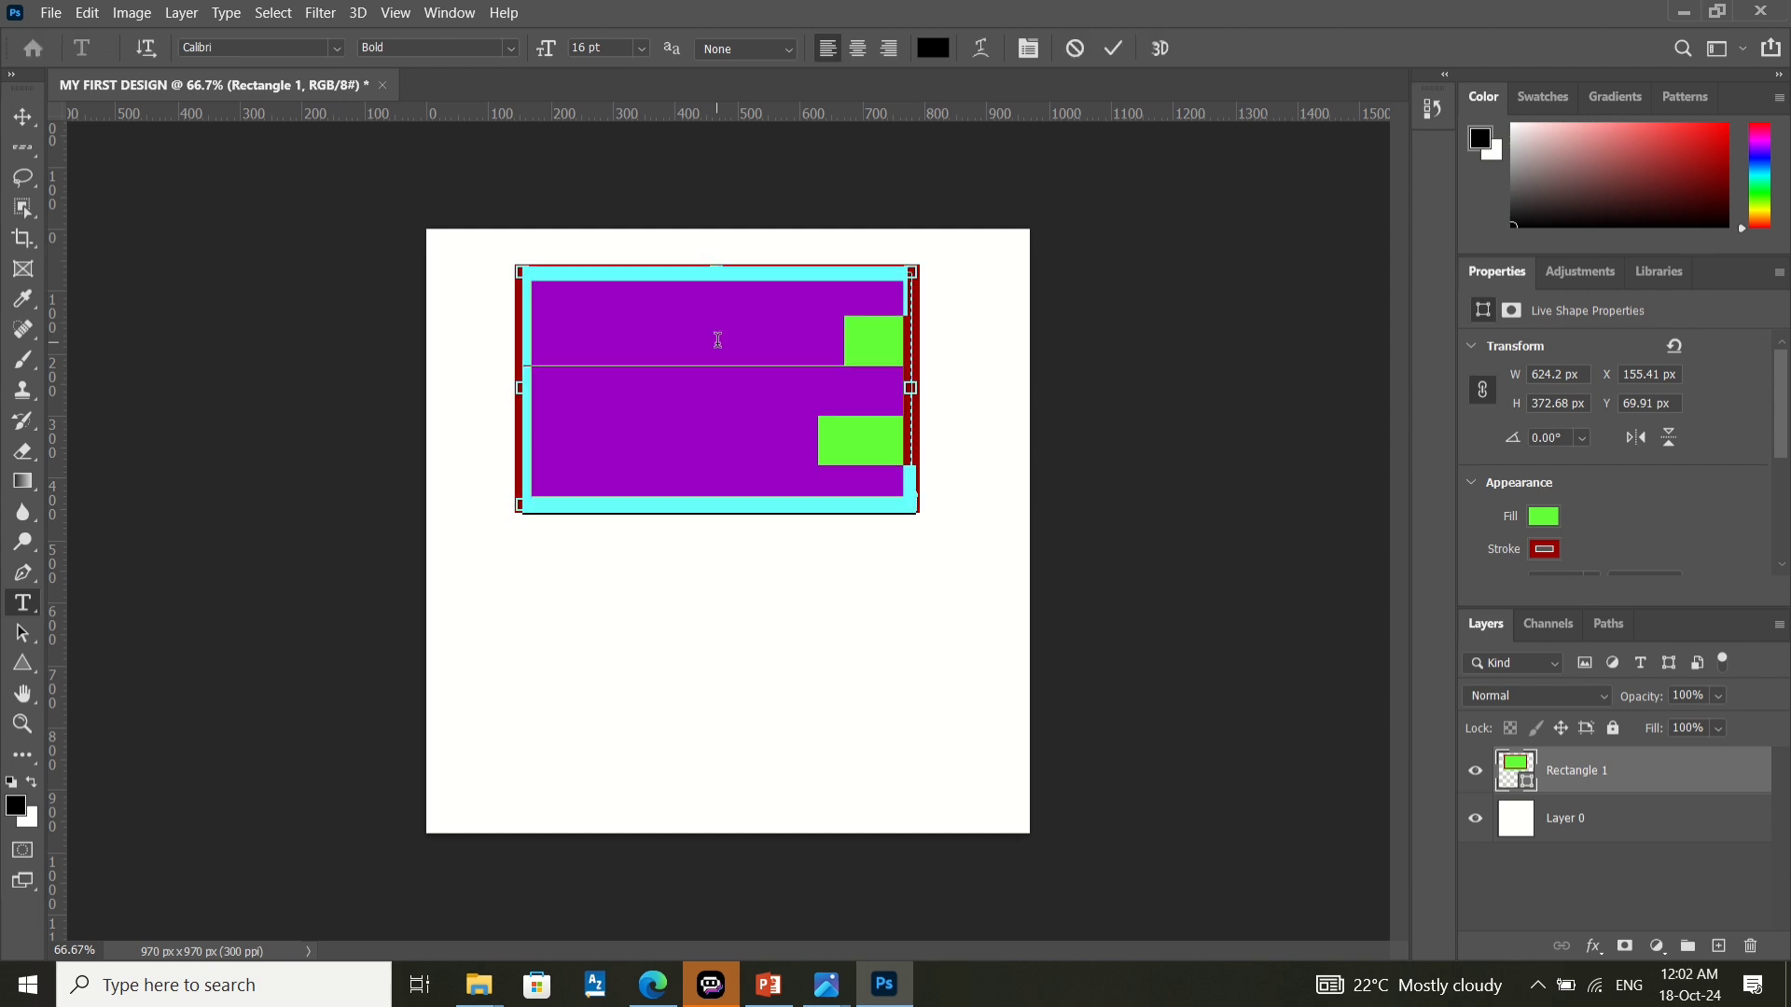
{"action": "type", "text": "XC CXVVVVC"}
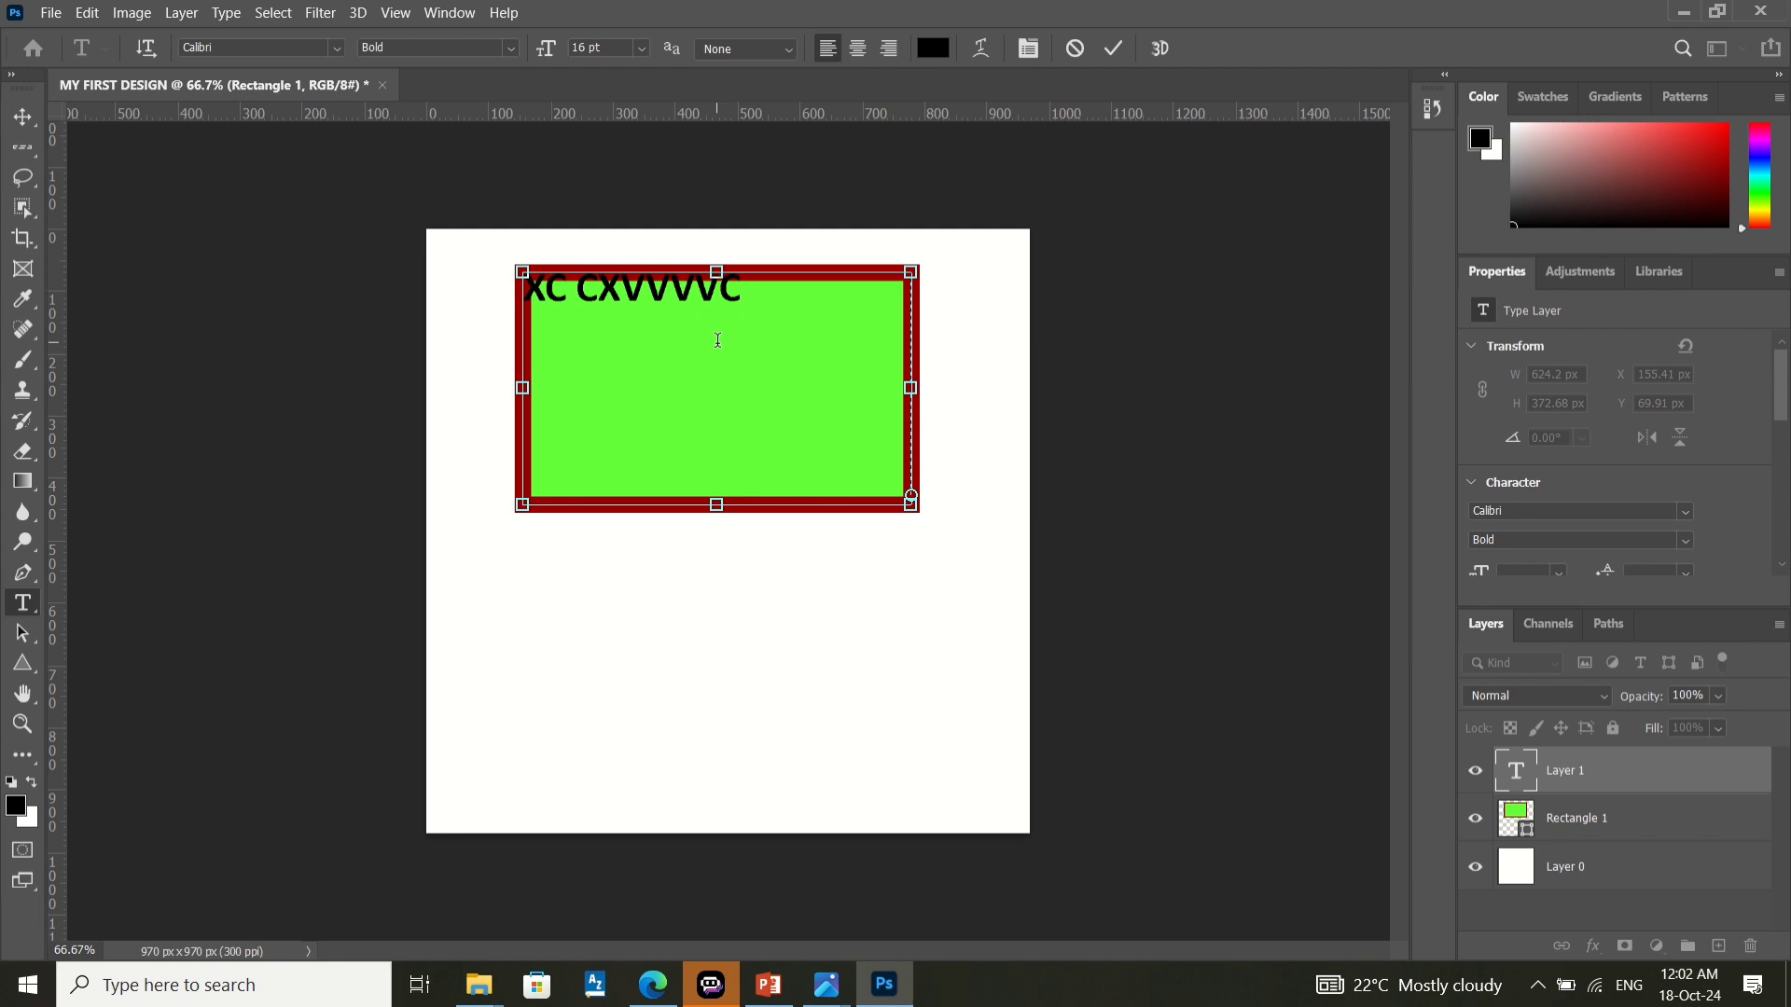
{"action": "key", "text": "ctrl+z"}
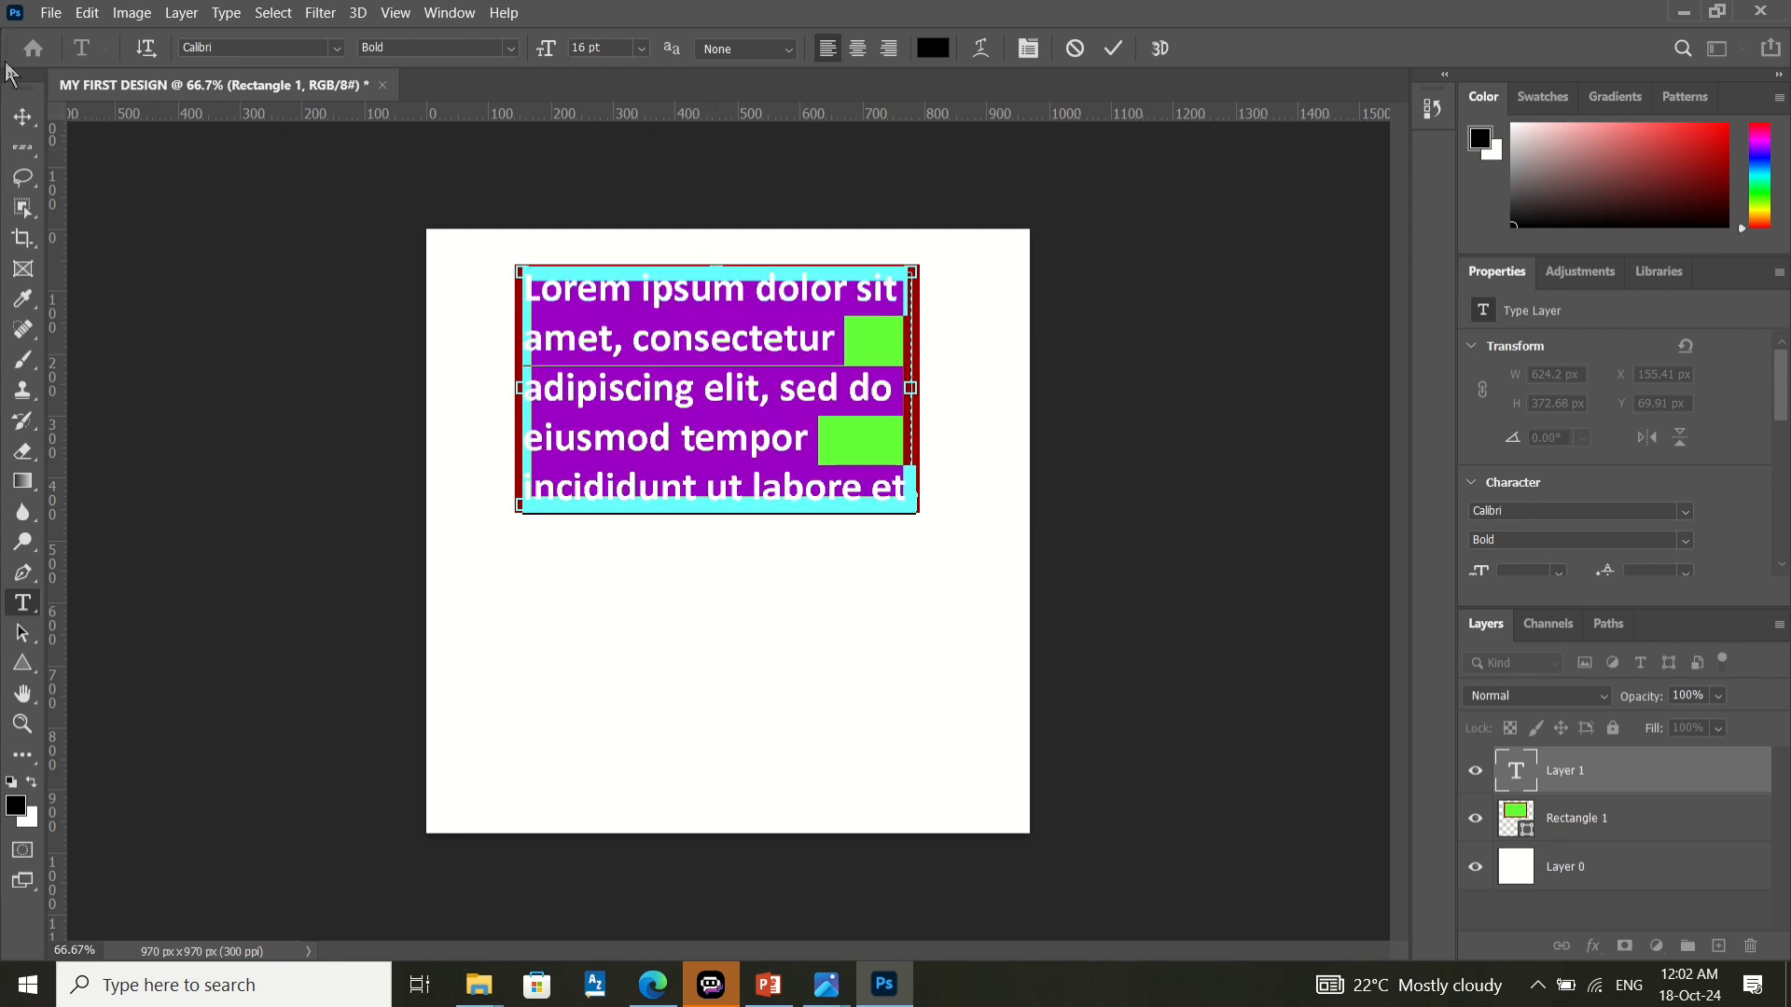
- Select all the placeholder text inside the green rectangle and delete its text layer
{"action": "left_click", "coordinate": [757, 422]}
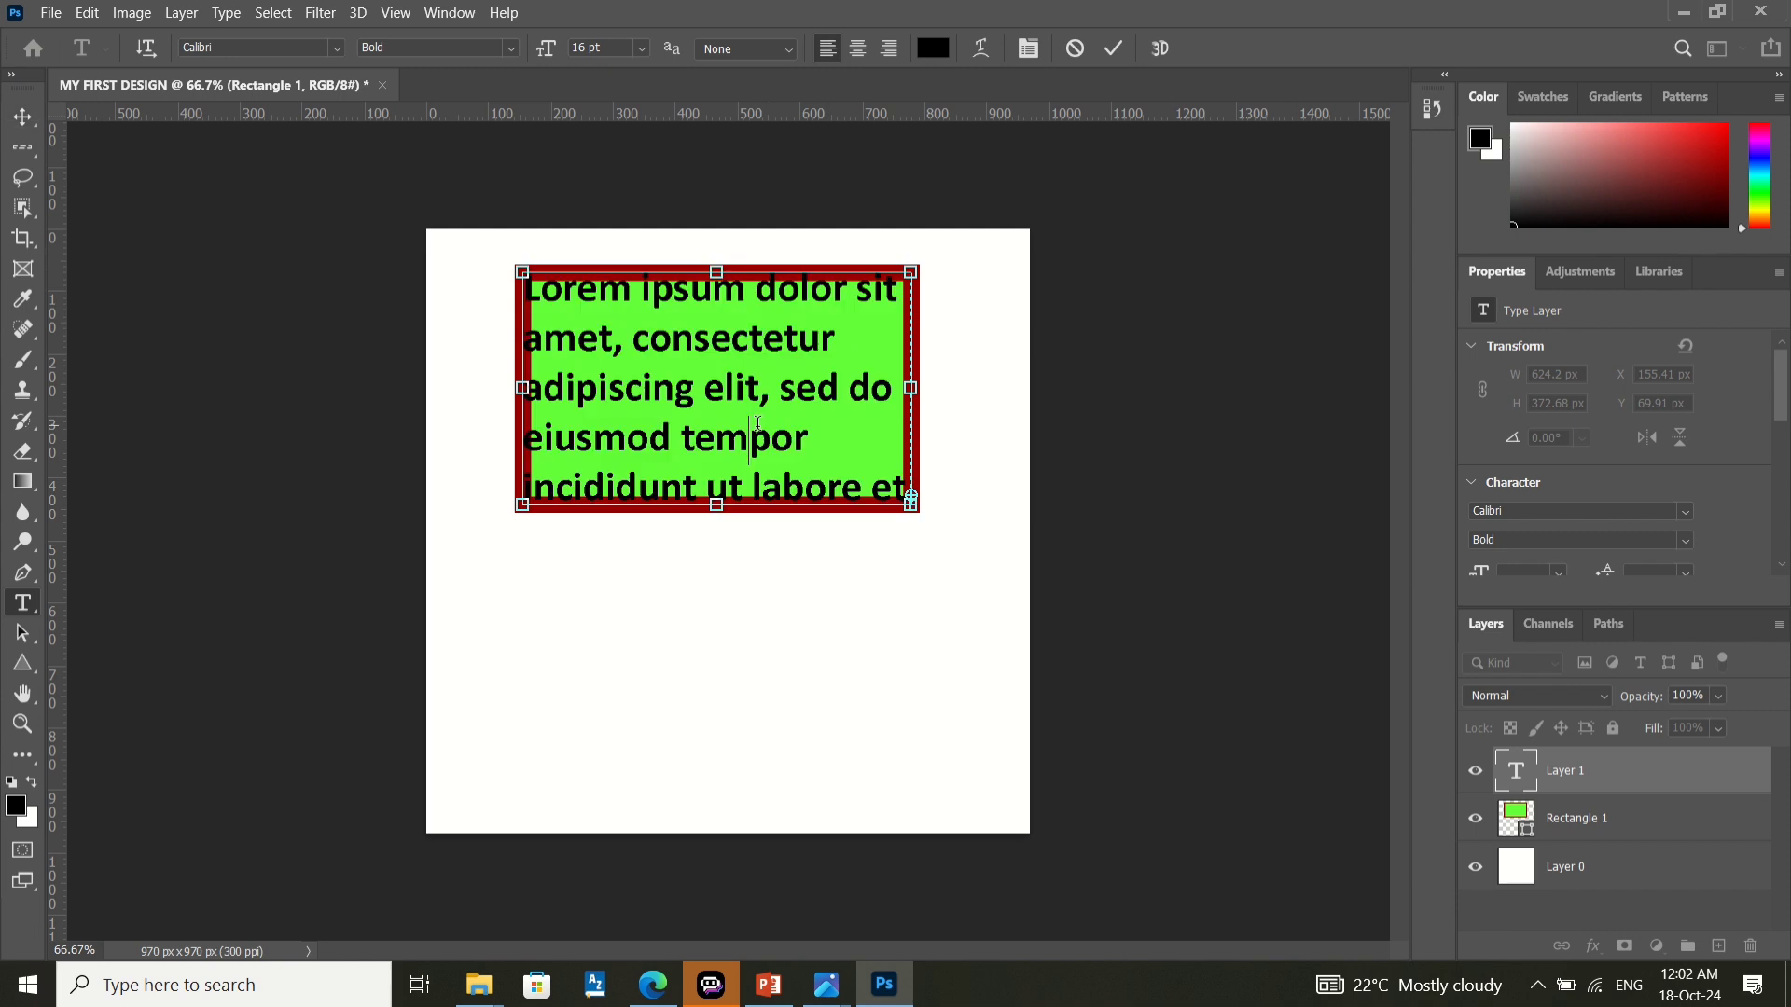
{"action": "key", "text": "ctrl+a"}
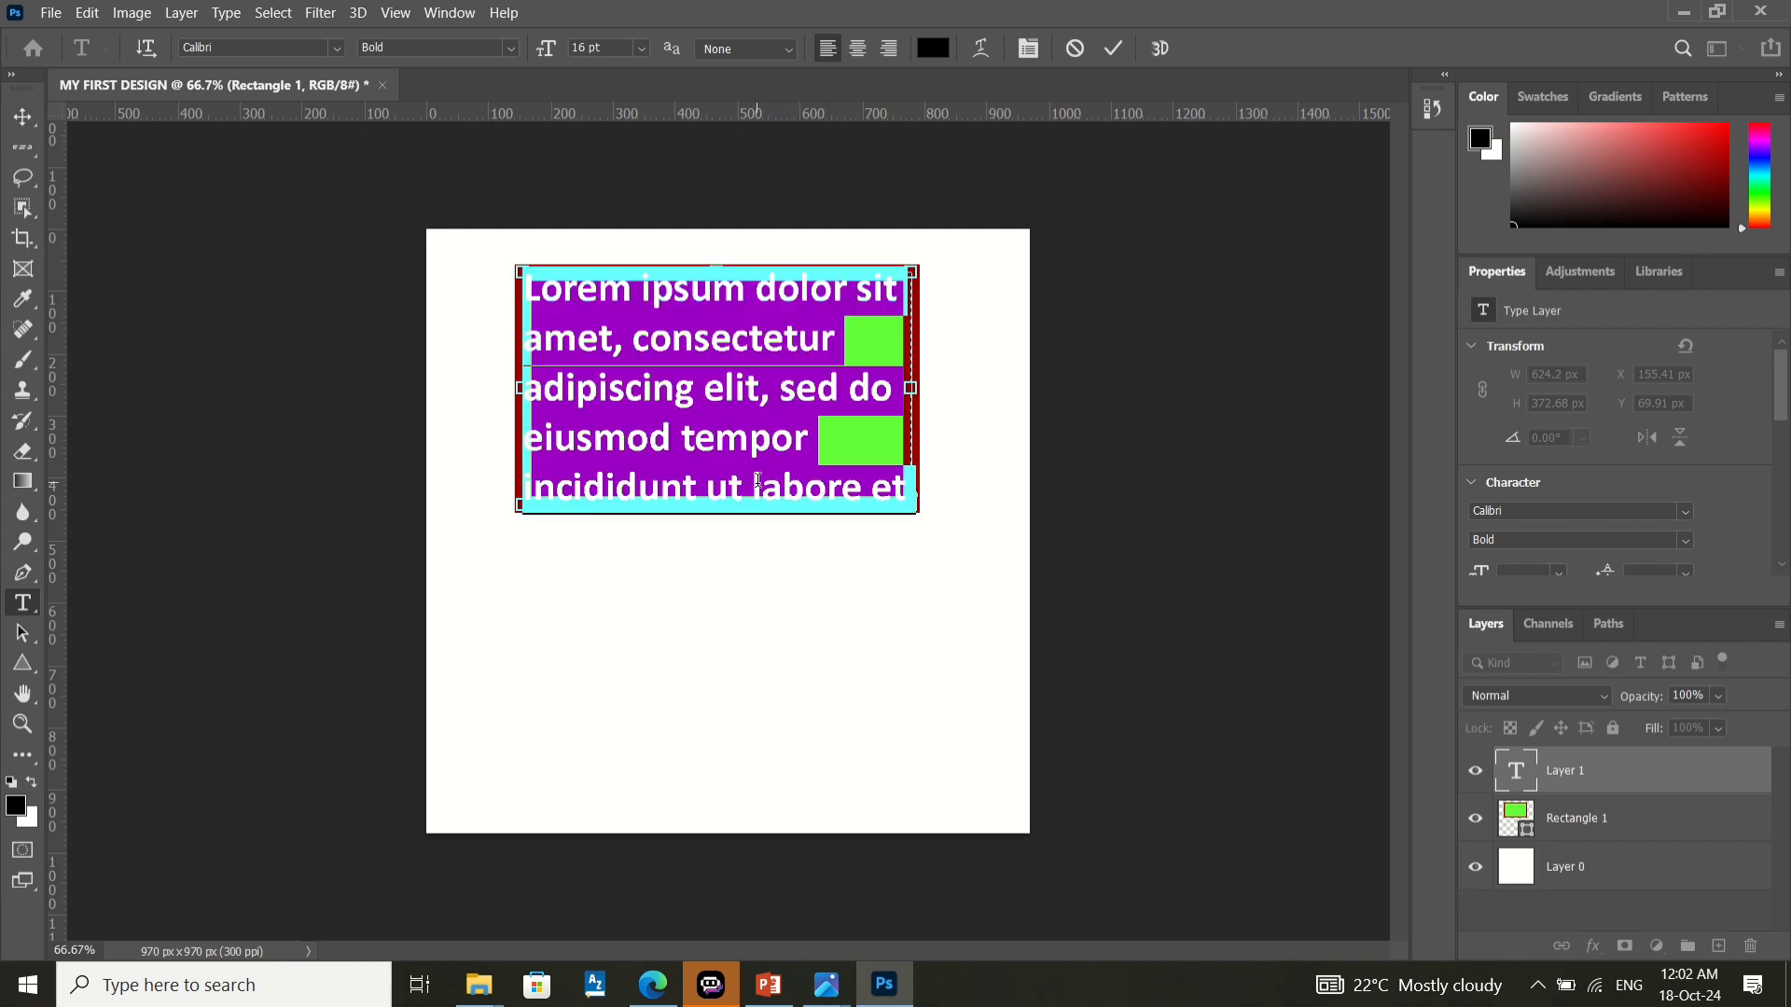
{"action": "left_click", "coordinate": [22, 117]}
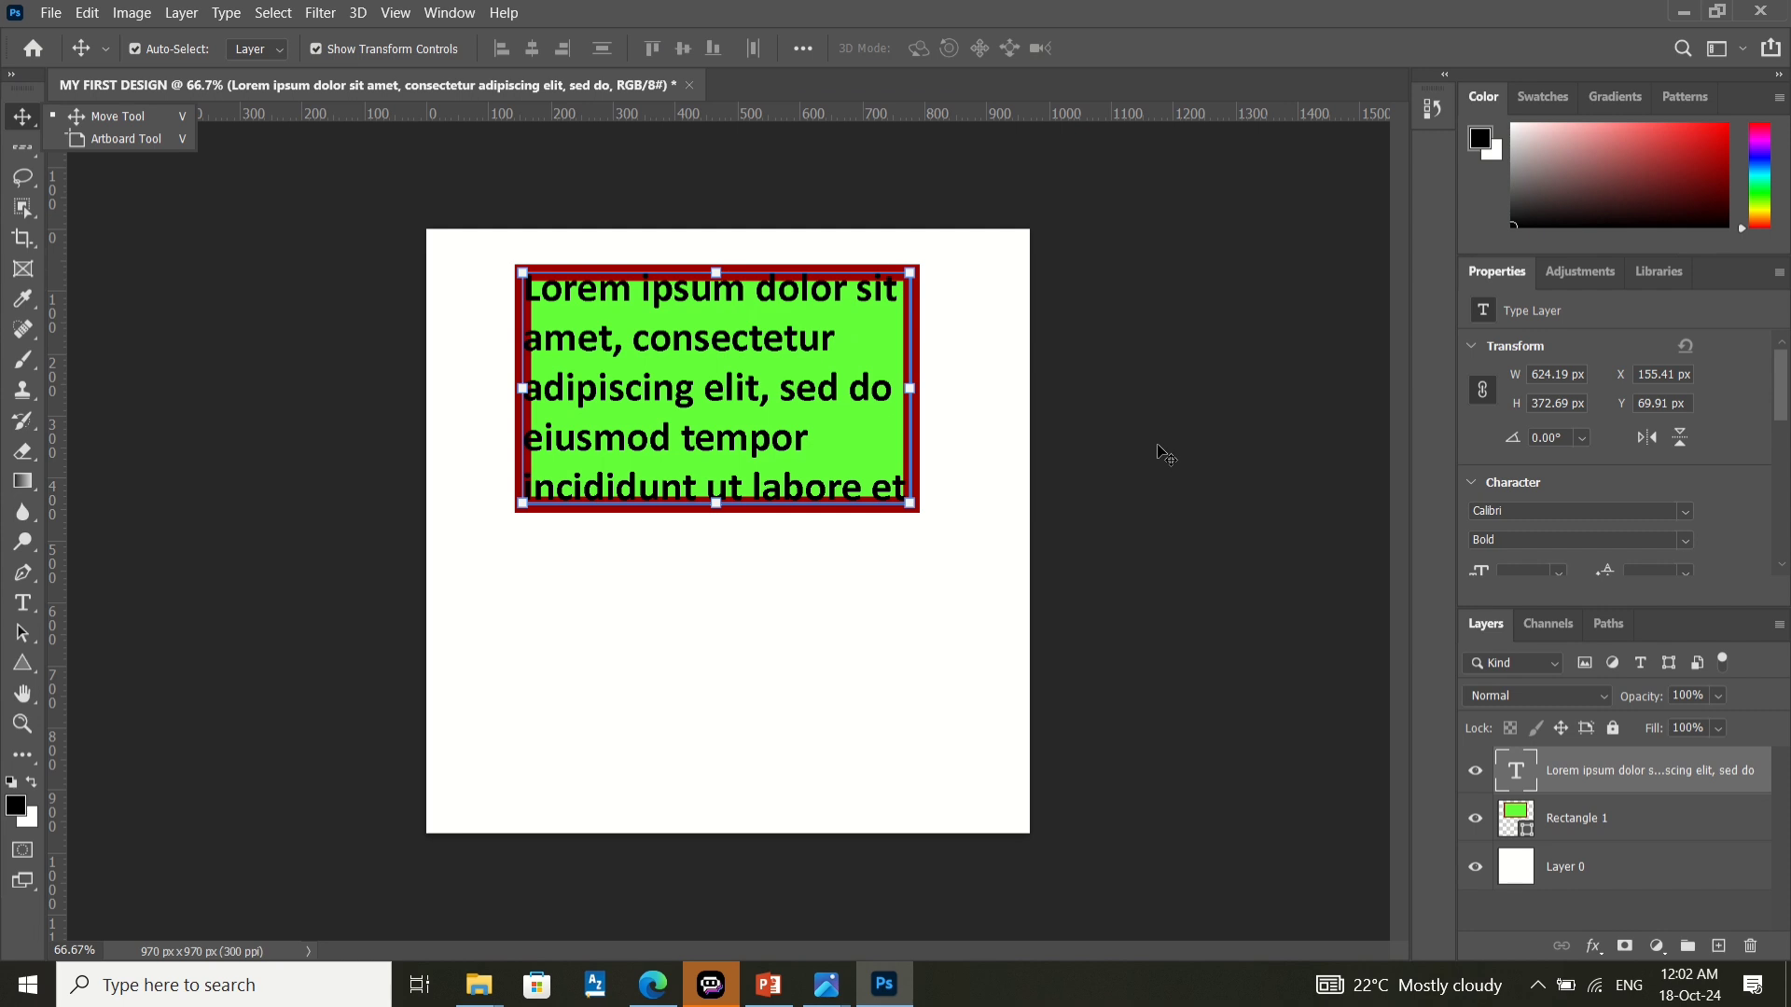
{"action": "key", "text": "Delete"}
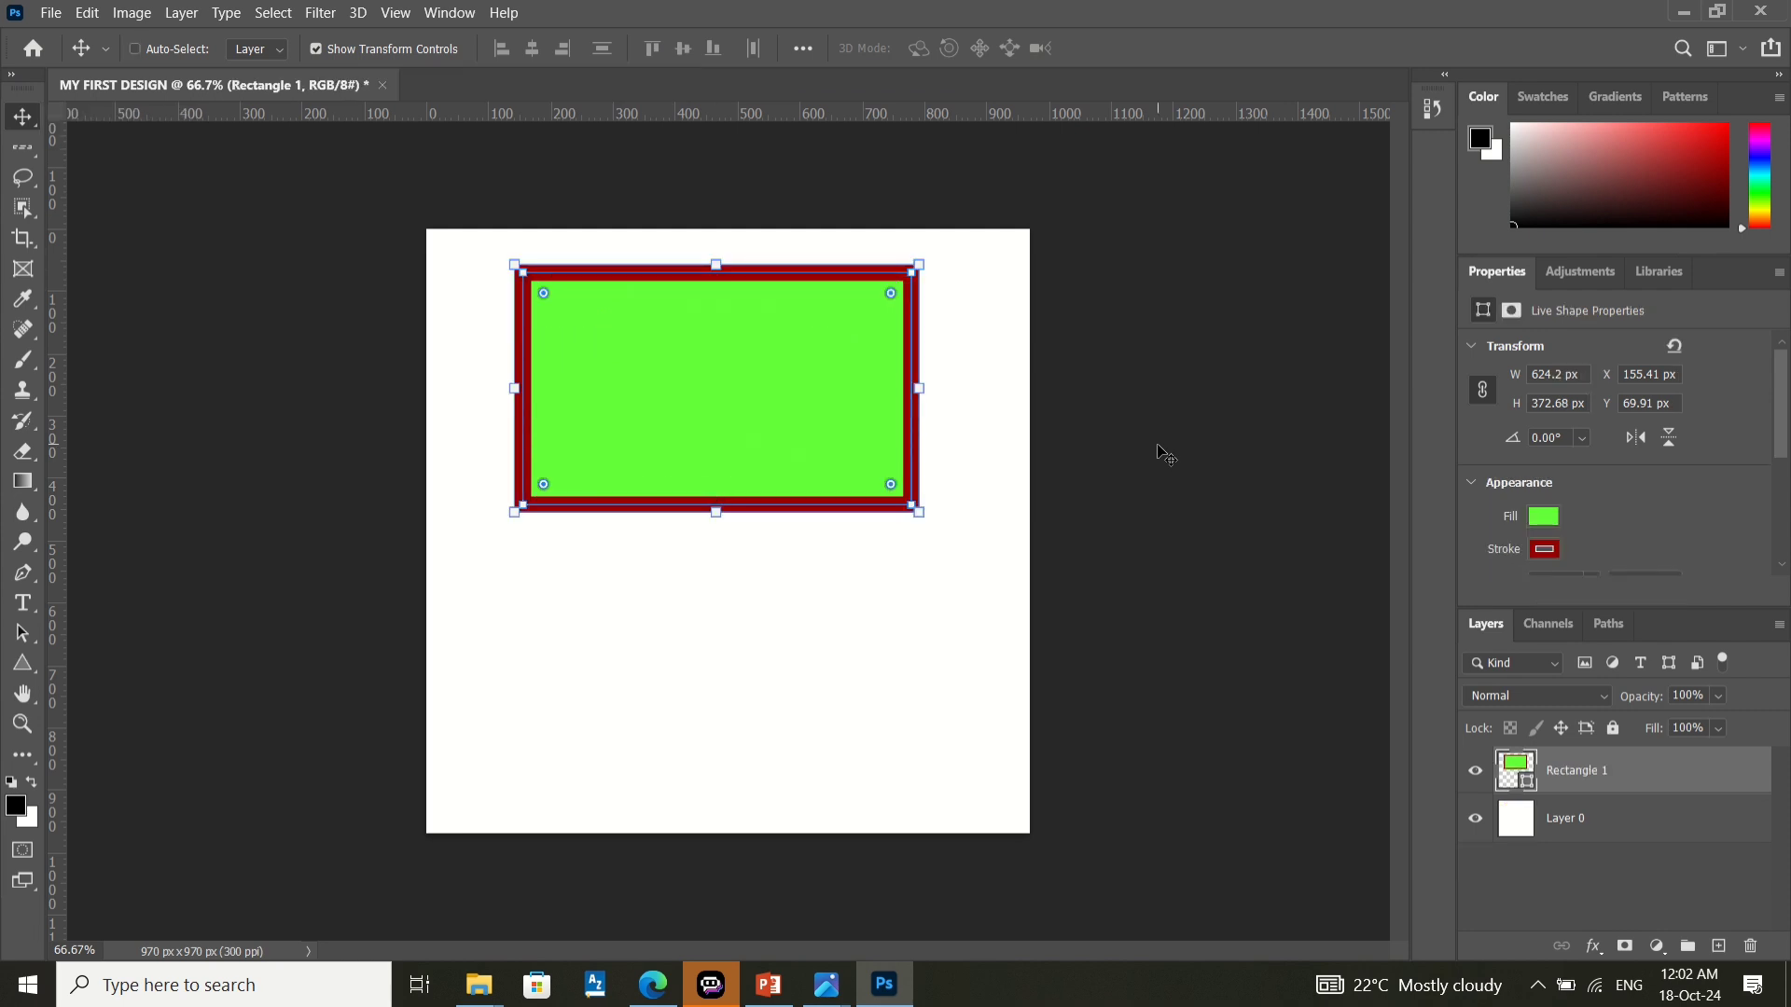
- Add the text MY FIRST DESIGN in 16 pt Calibri Bold below the rectangle and move it to about X 298 px, Y 574 px
{"action": "left_click", "coordinate": [26, 608]}
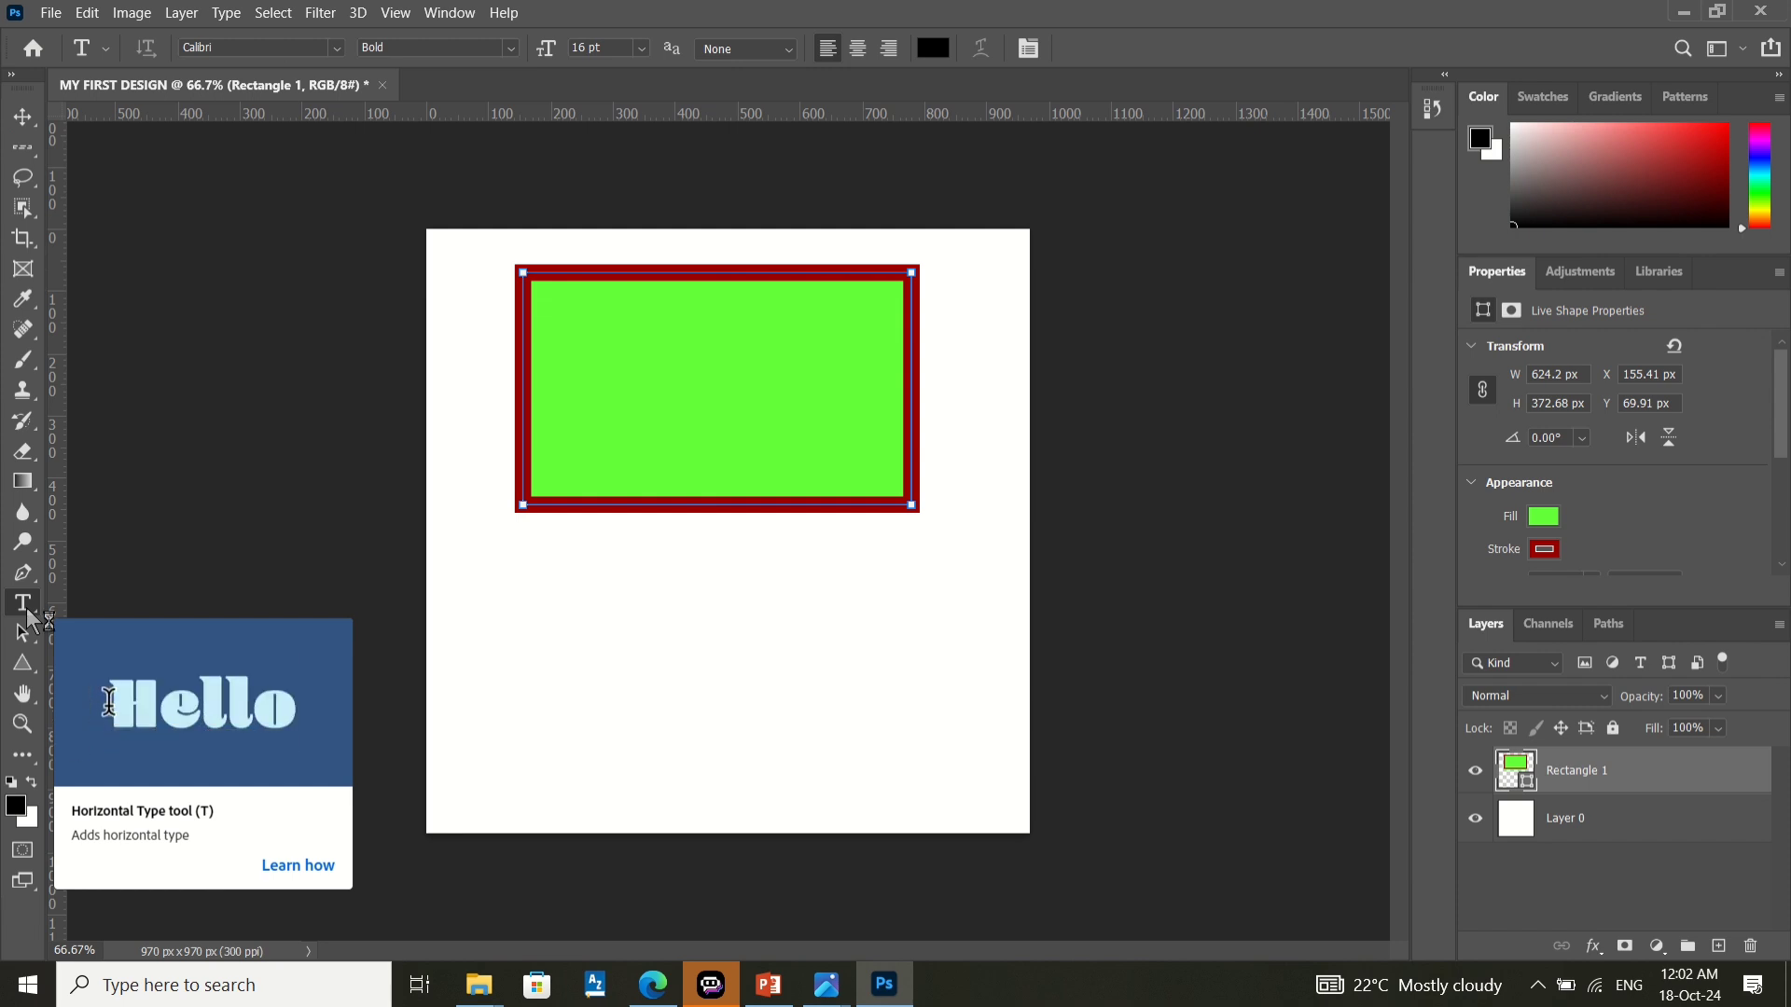
{"action": "left_click", "coordinate": [693, 687]}
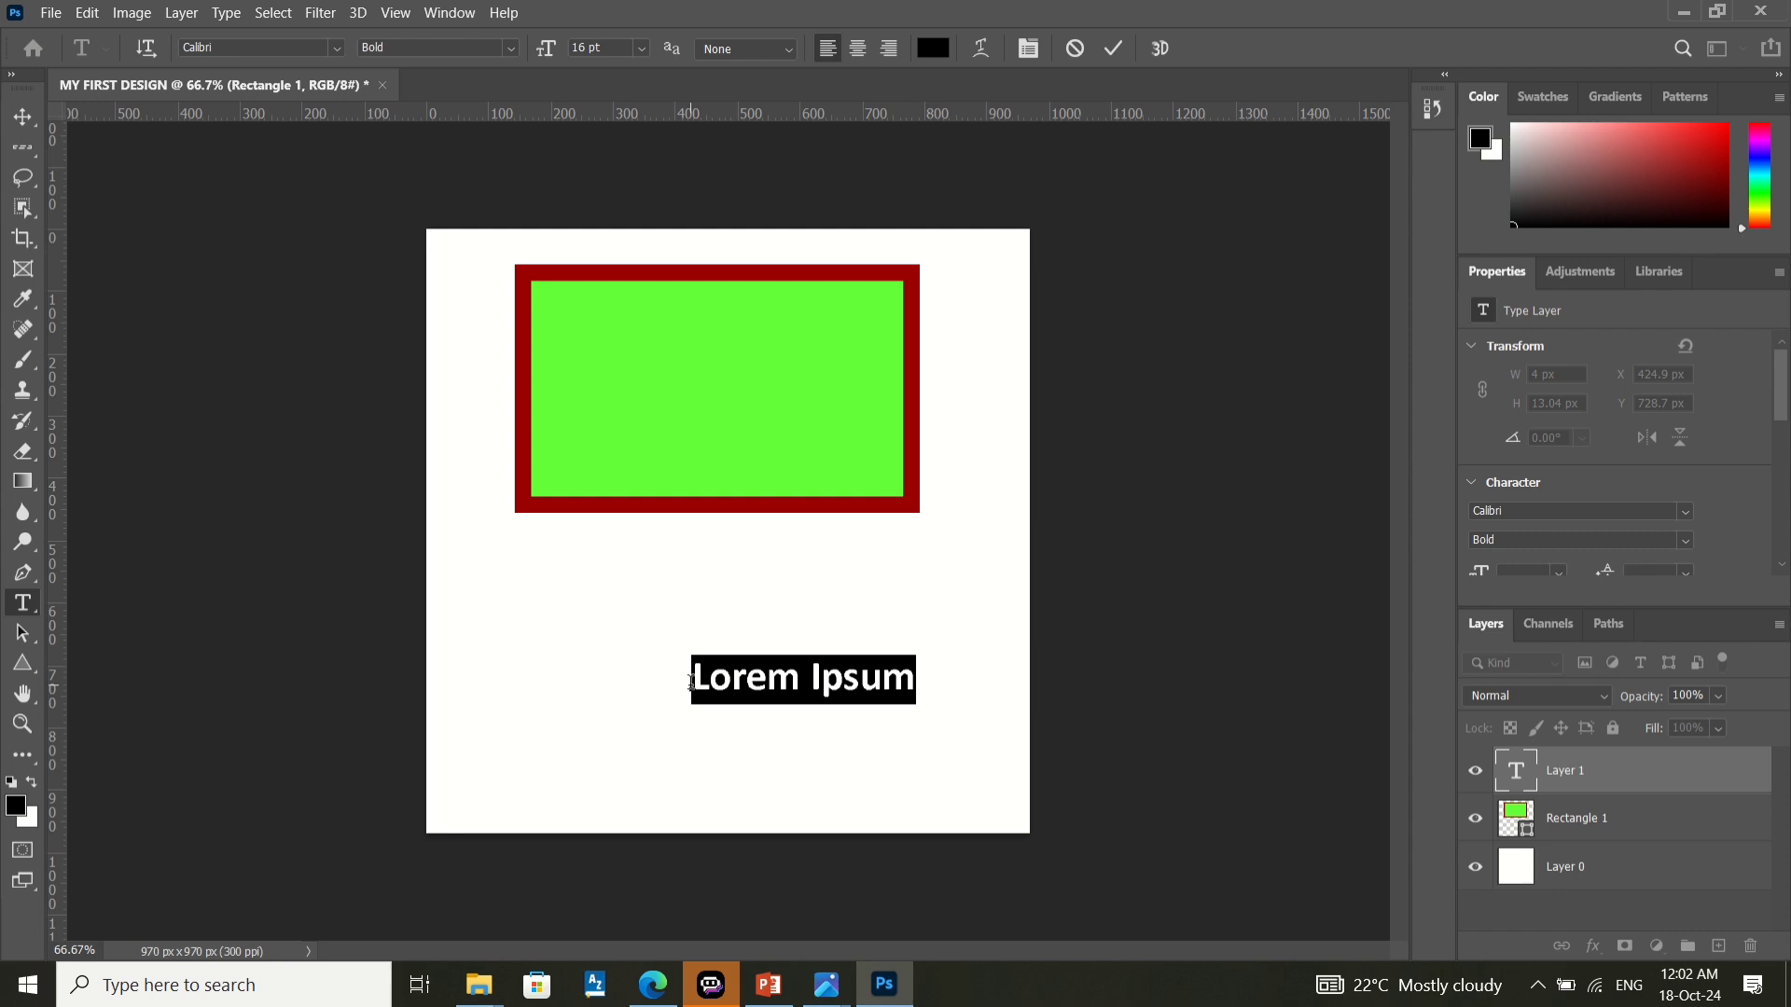
{"action": "type", "text": "MY F"}
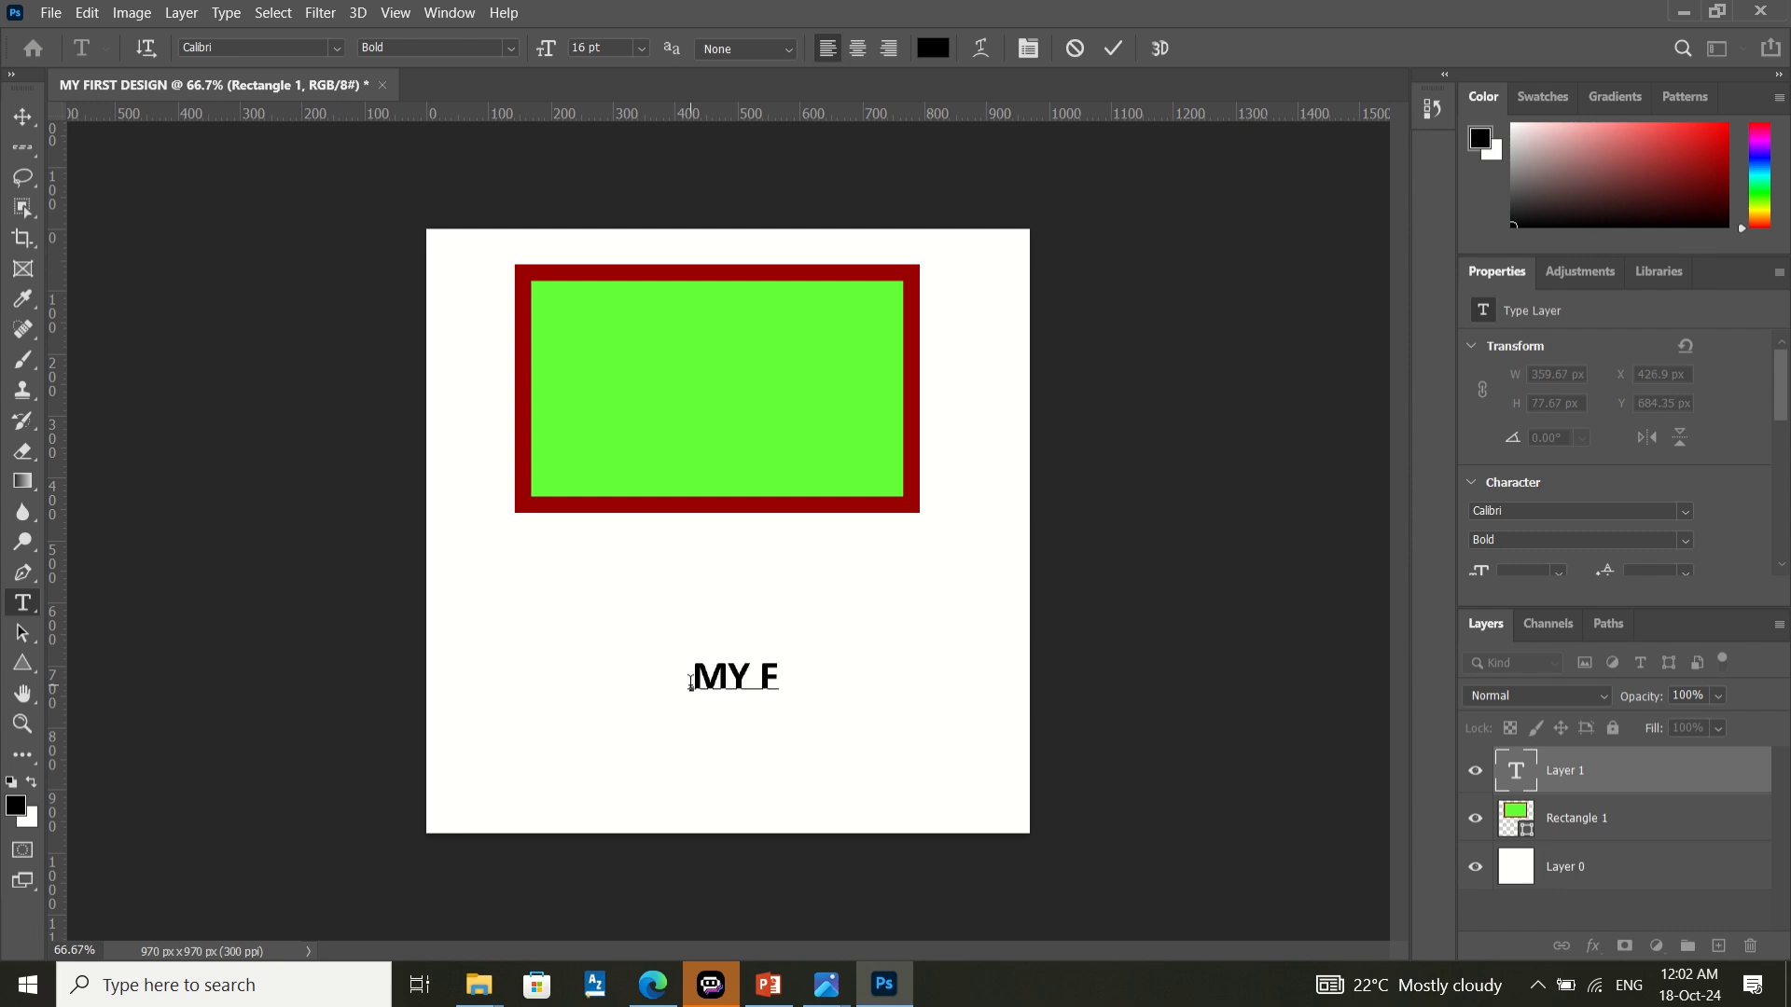
{"action": "type", "text": "IRST DESIGN"}
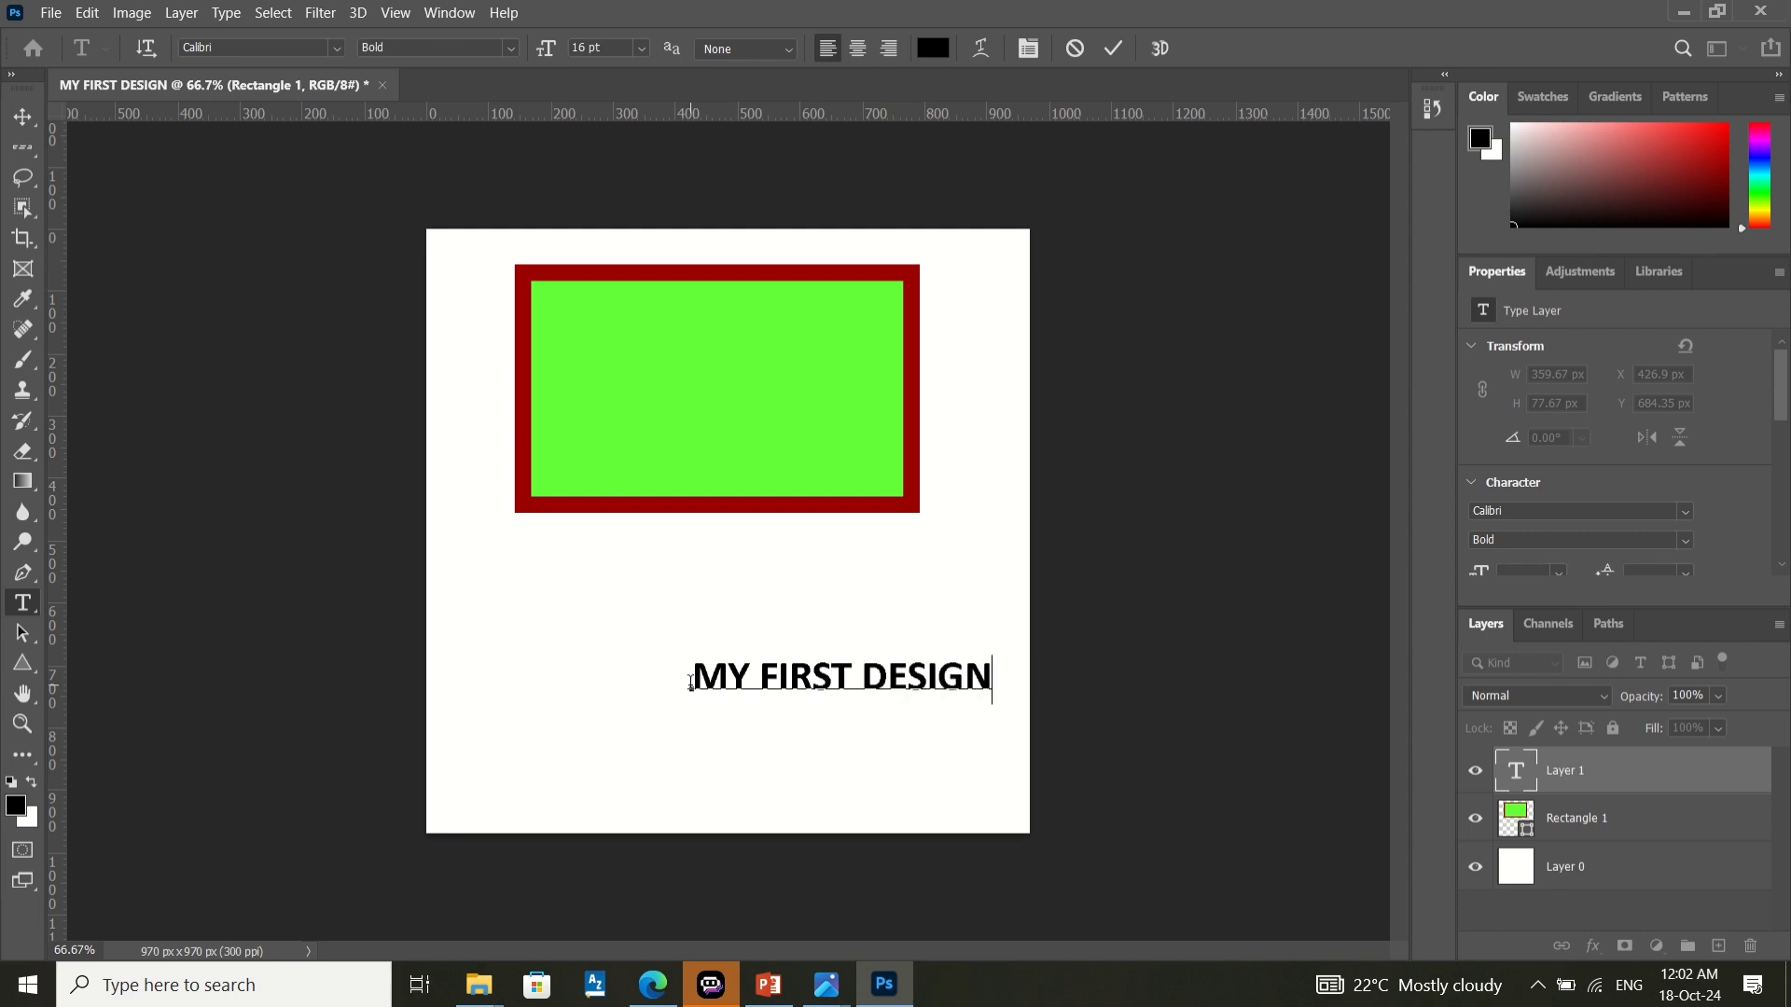
{"action": "left_click", "coordinate": [31, 115]}
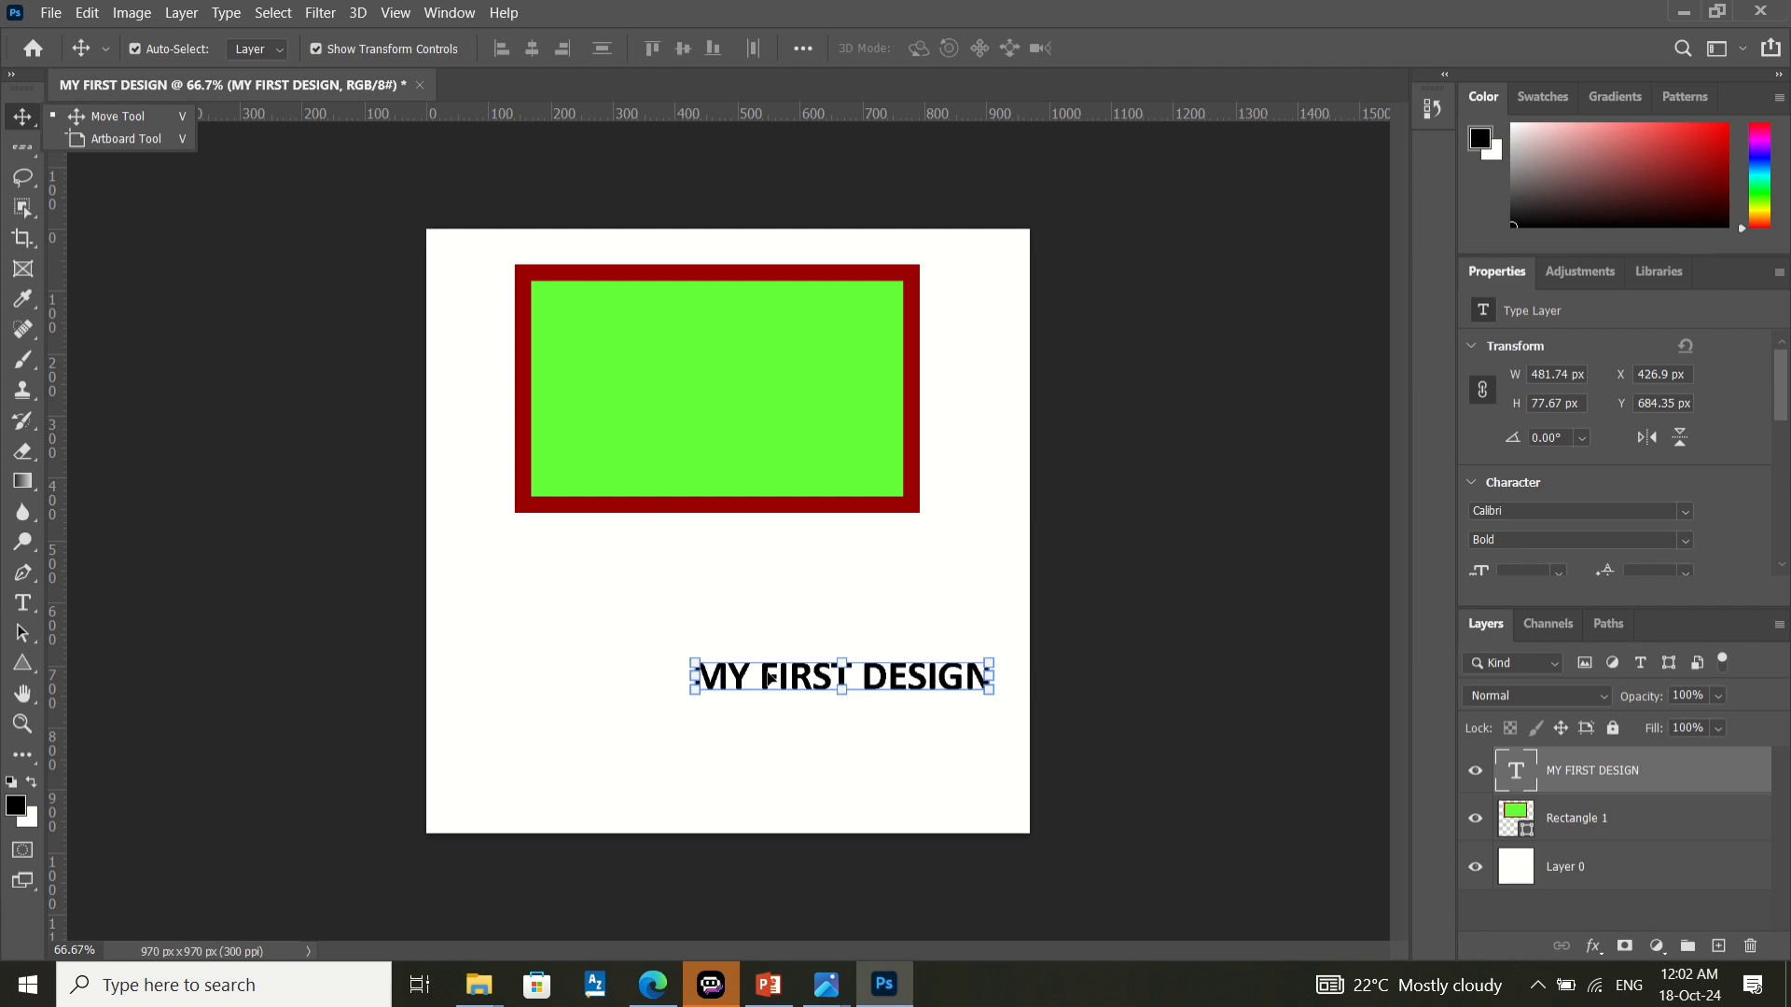
{"action": "left_click_drag", "start_coordinate": [770, 679], "coordinate": [684, 611]}
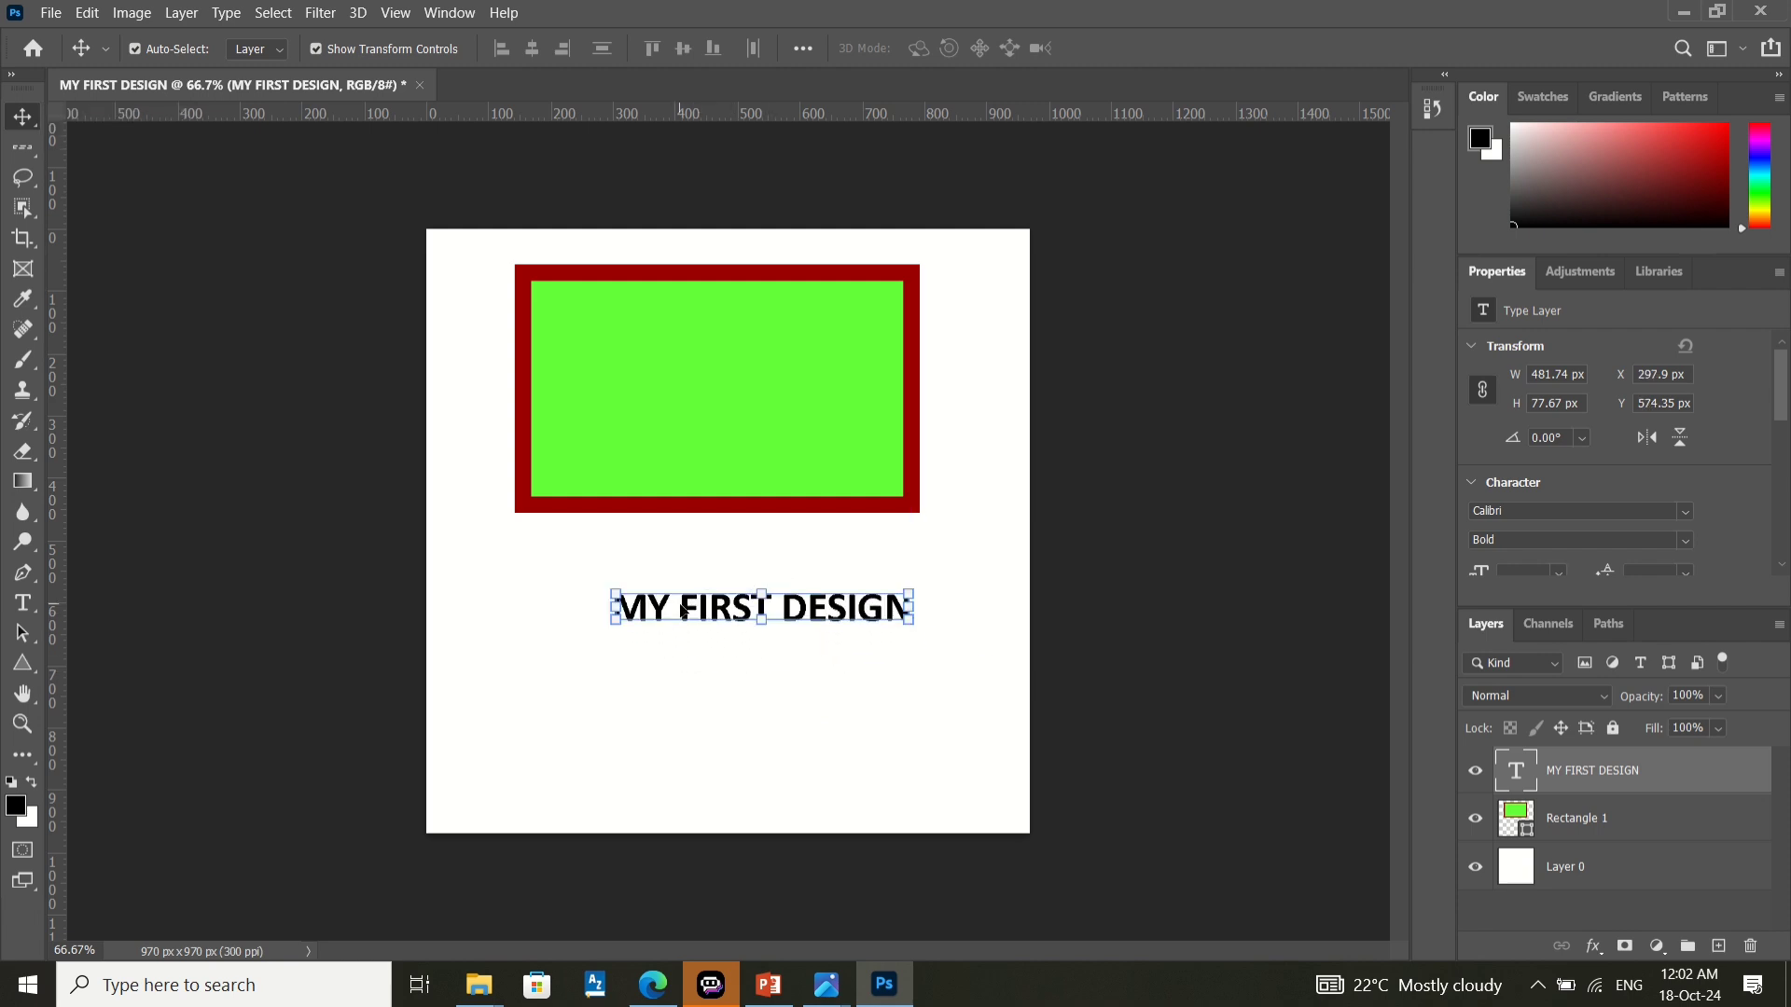
- Try purple 8e0077 as the colour of the MY FIRST DESIGN text and dismiss the colour picker
{"action": "left_click", "coordinate": [22, 606]}
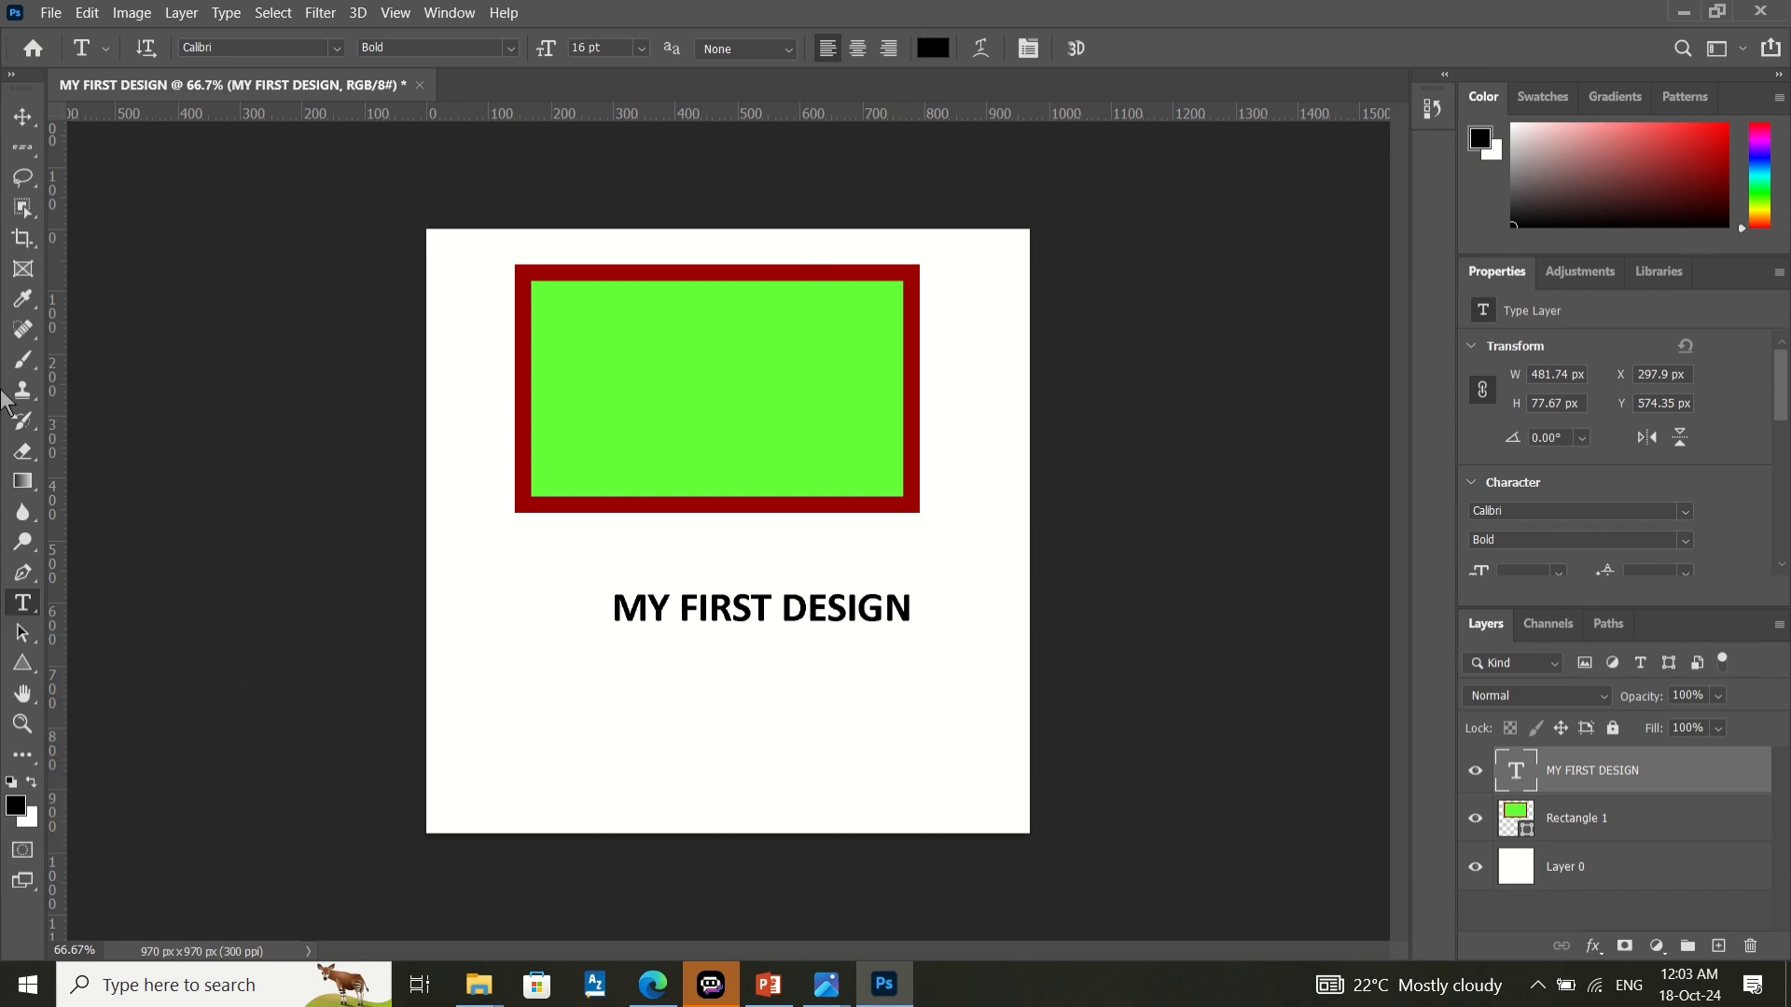
{"action": "left_click", "coordinate": [23, 571]}
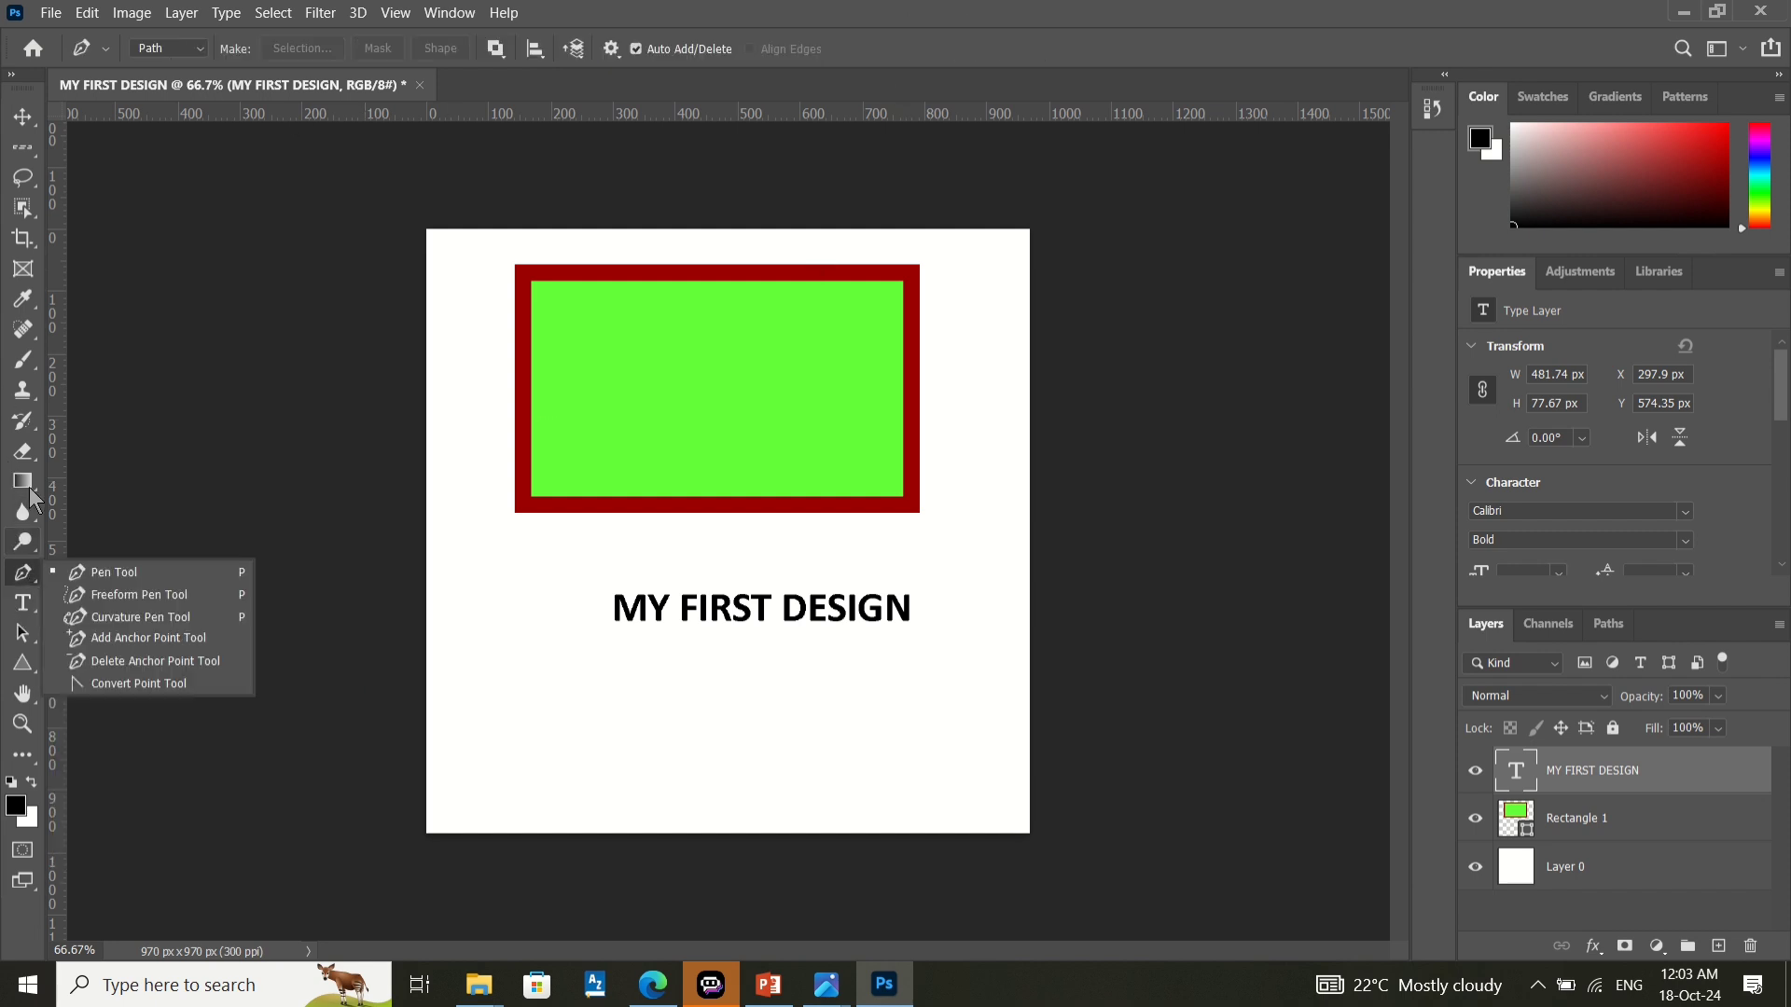
{"action": "left_click", "coordinate": [35, 605]}
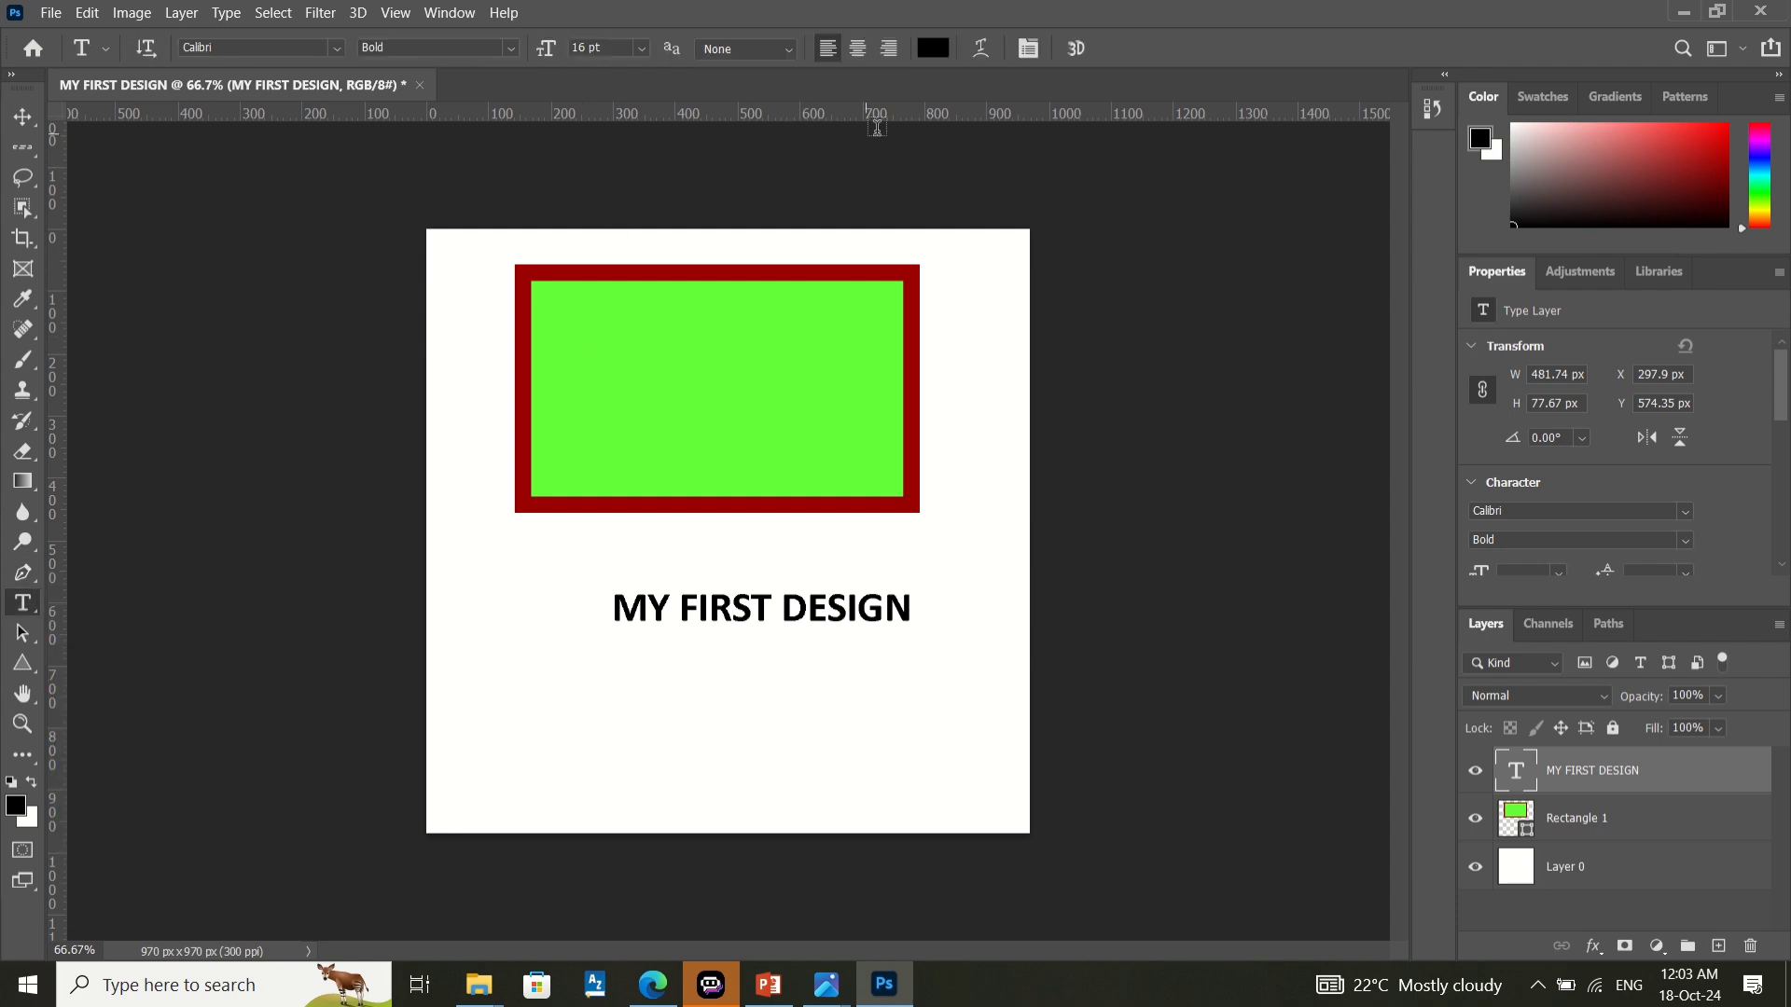
{"action": "left_click", "coordinate": [930, 48]}
{"action": "type", "text": "8e0077"}
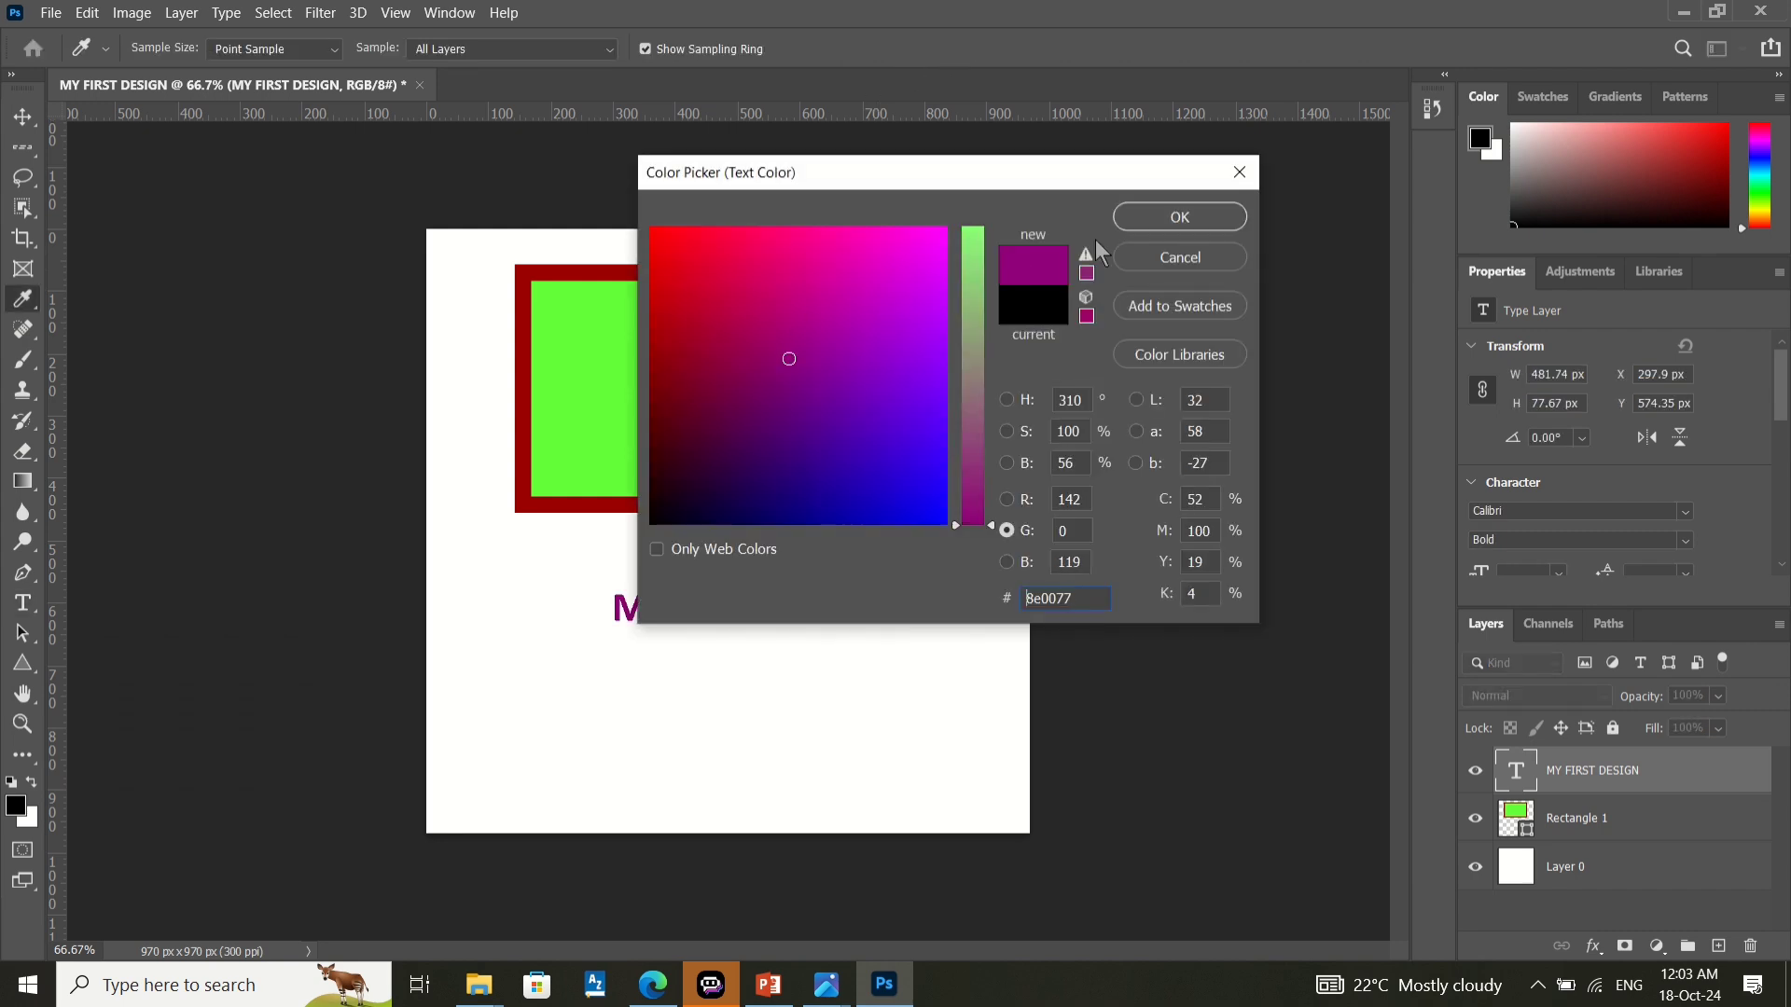
{"action": "left_click", "coordinate": [1247, 180]}
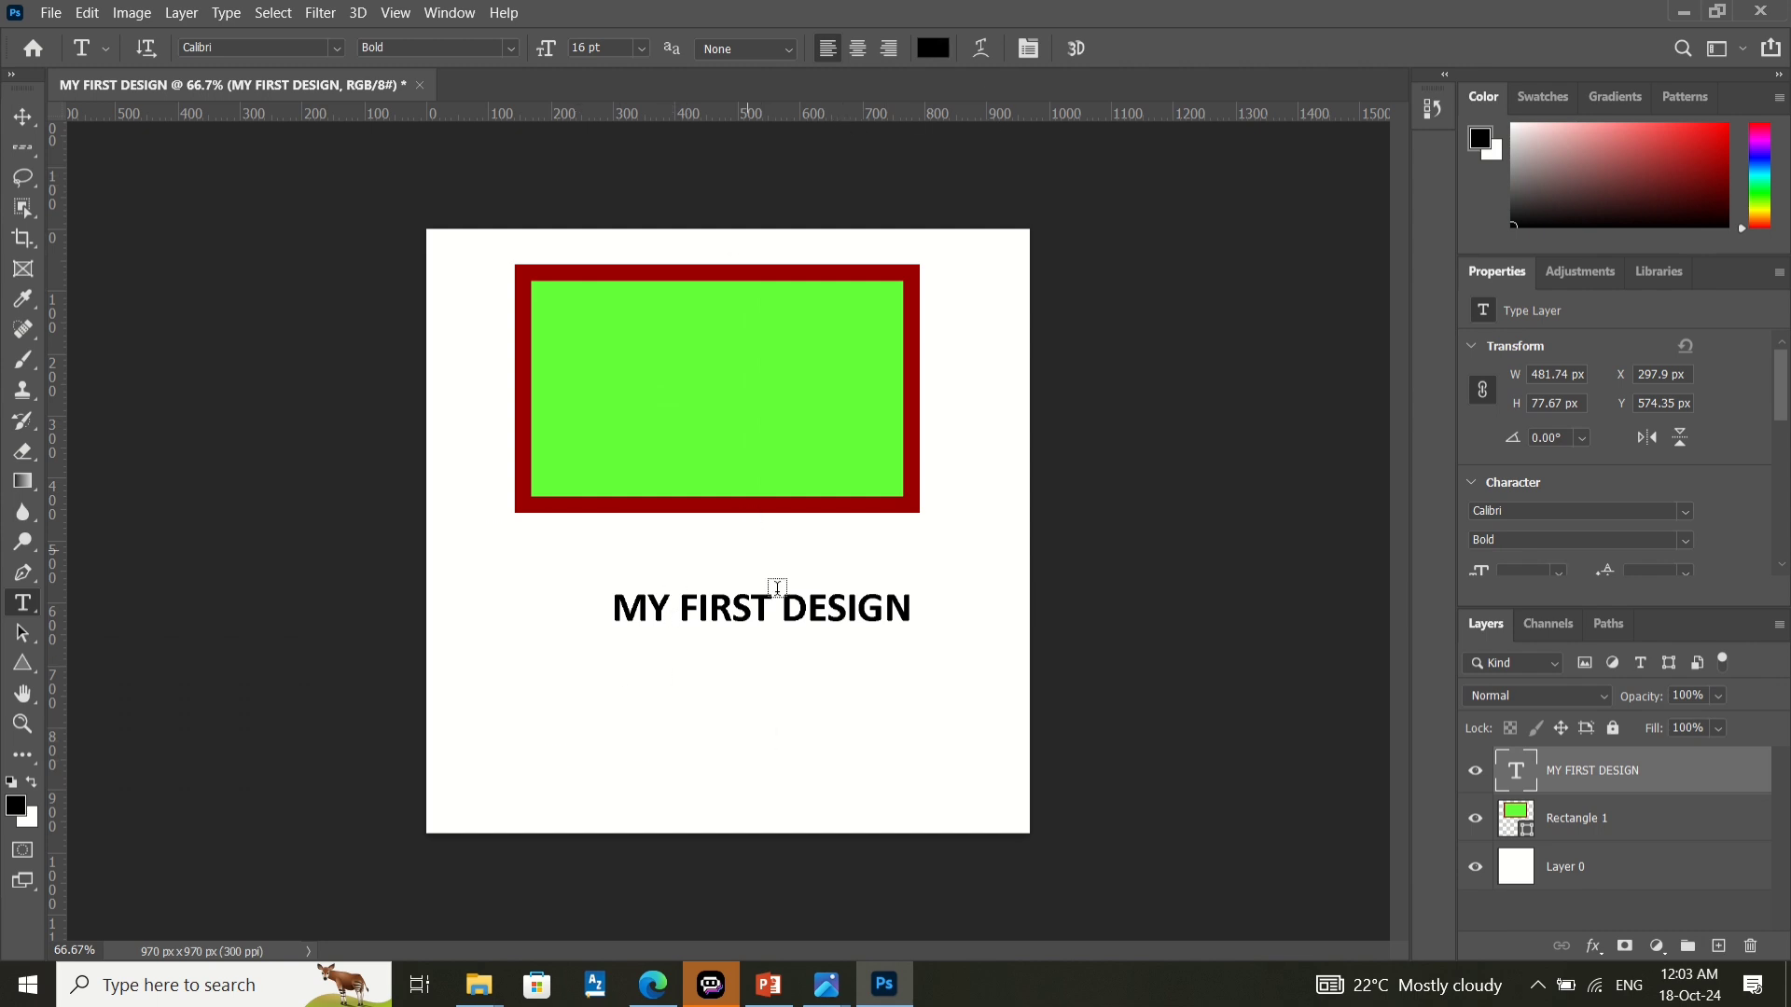
- Set the colour of the MY FIRST DESIGN text to magenta df00cb
{"action": "left_click", "coordinate": [23, 119]}
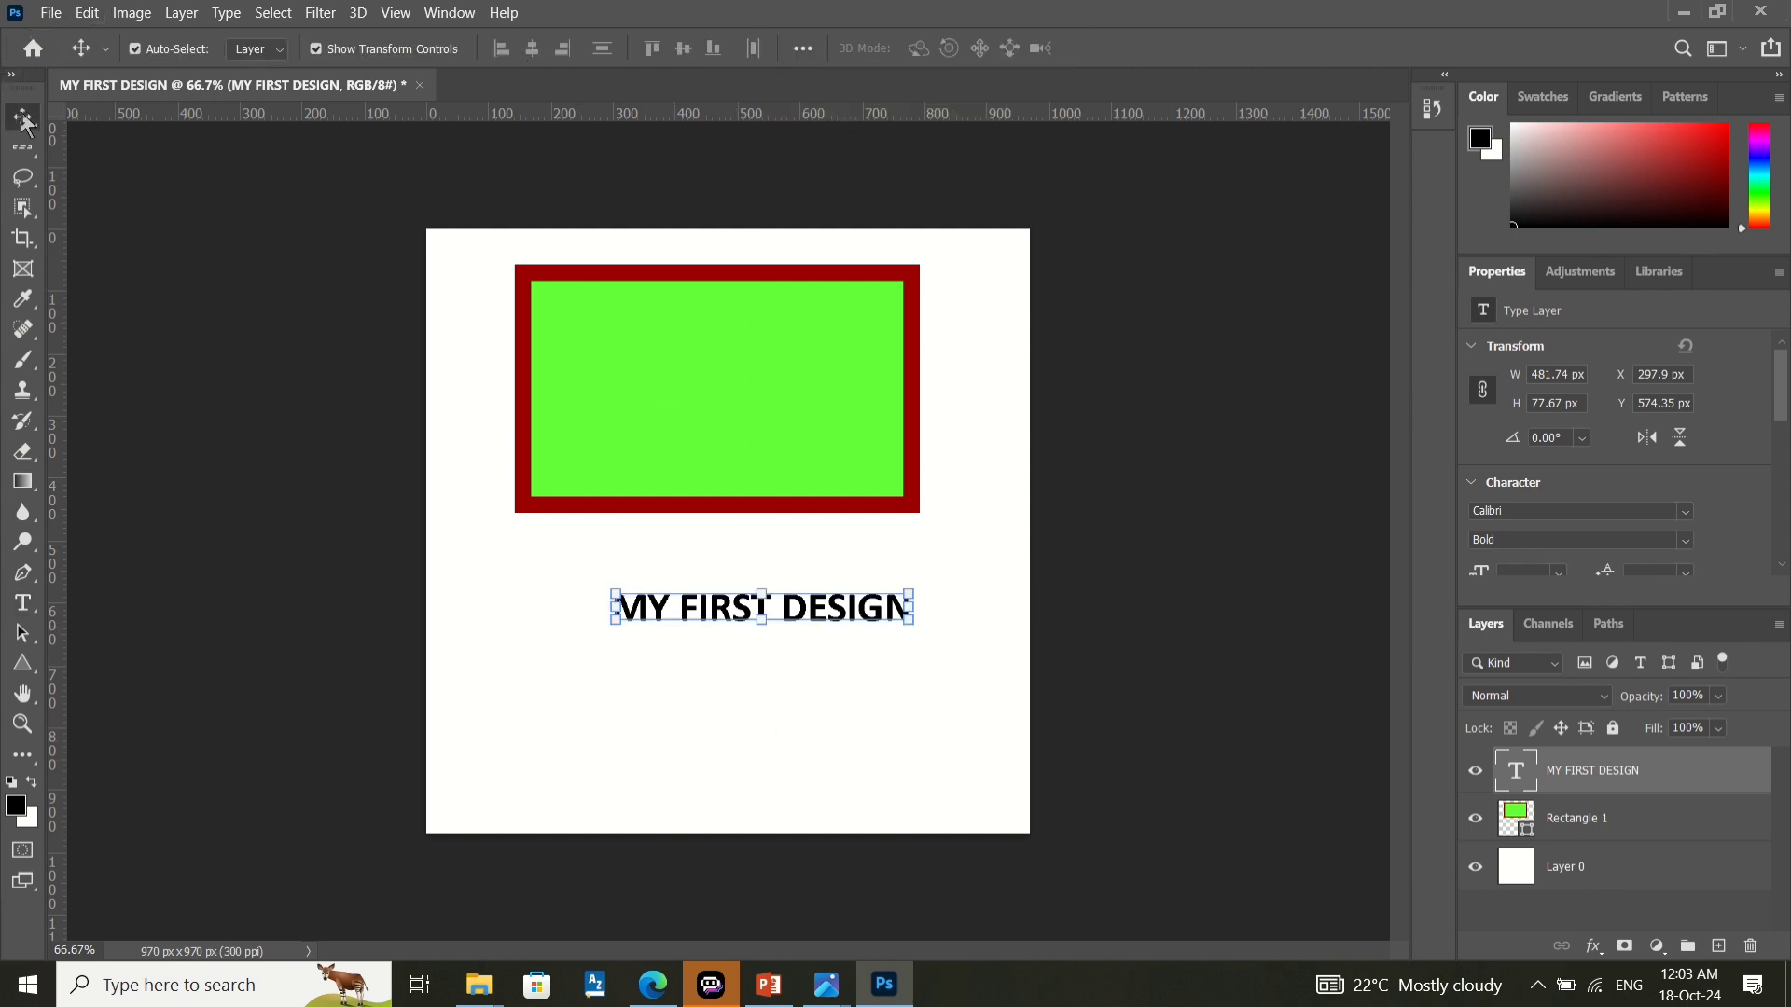
{"action": "left_click", "coordinate": [23, 603]}
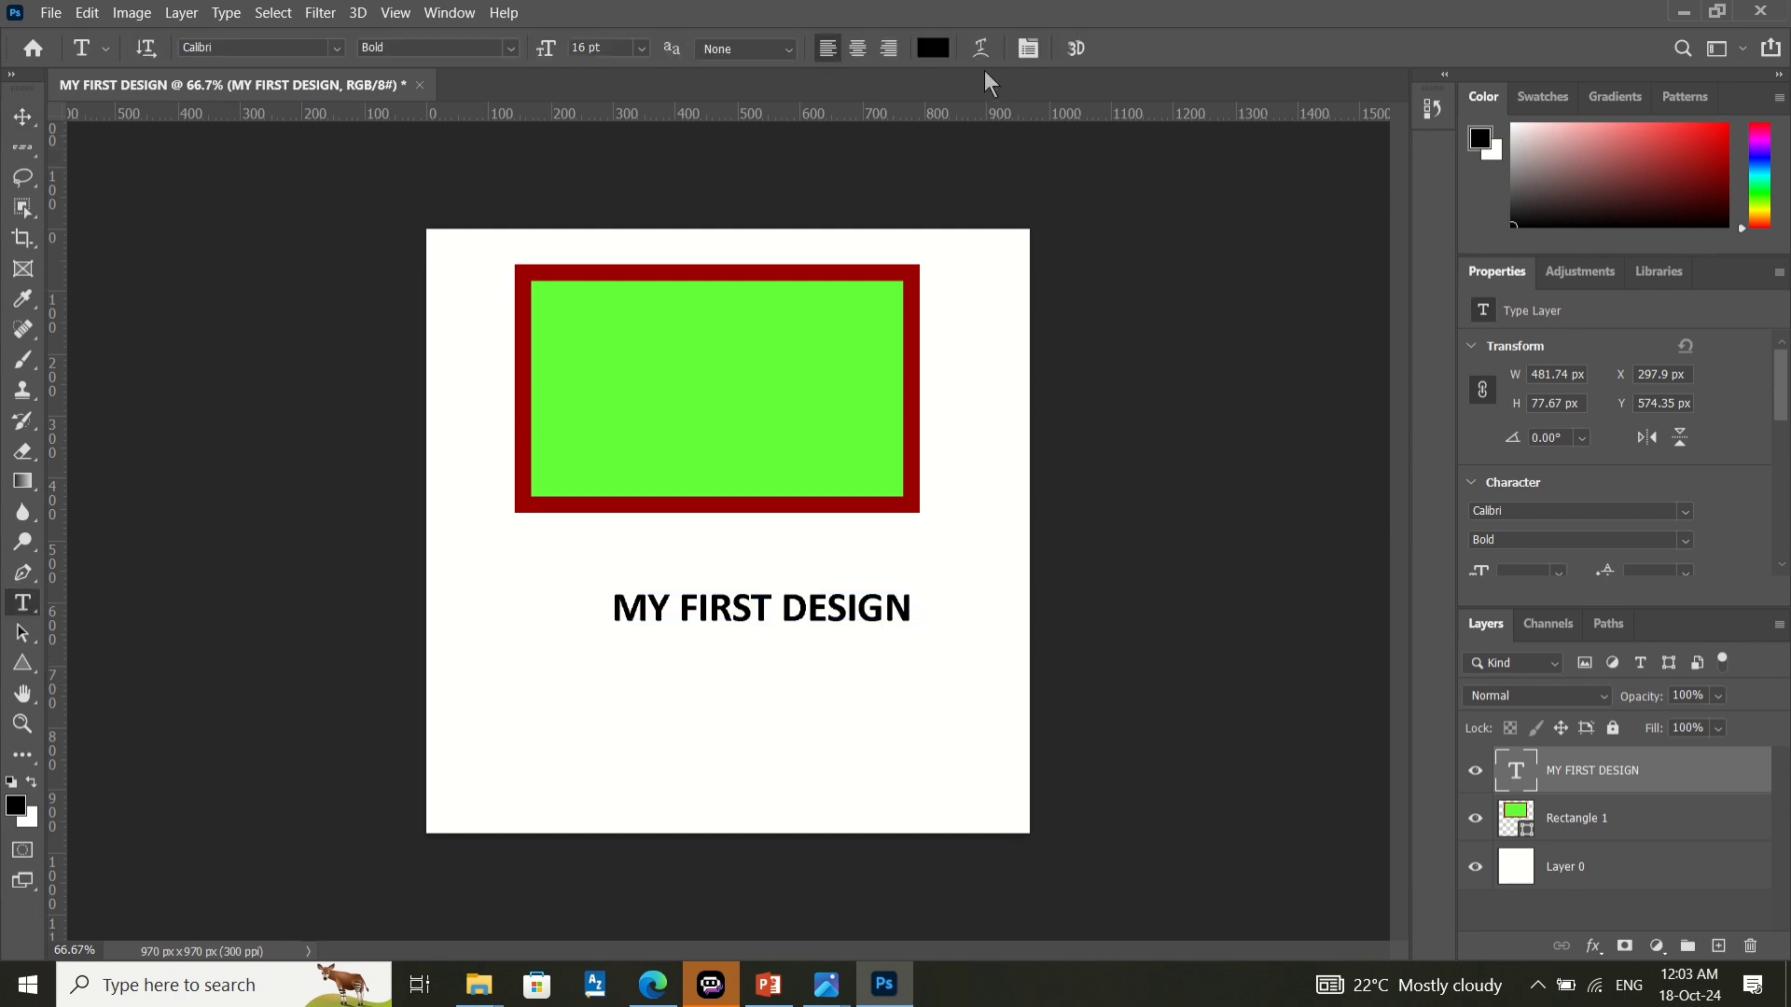
{"action": "left_click", "coordinate": [933, 47]}
{"action": "left_click", "coordinate": [889, 254]}
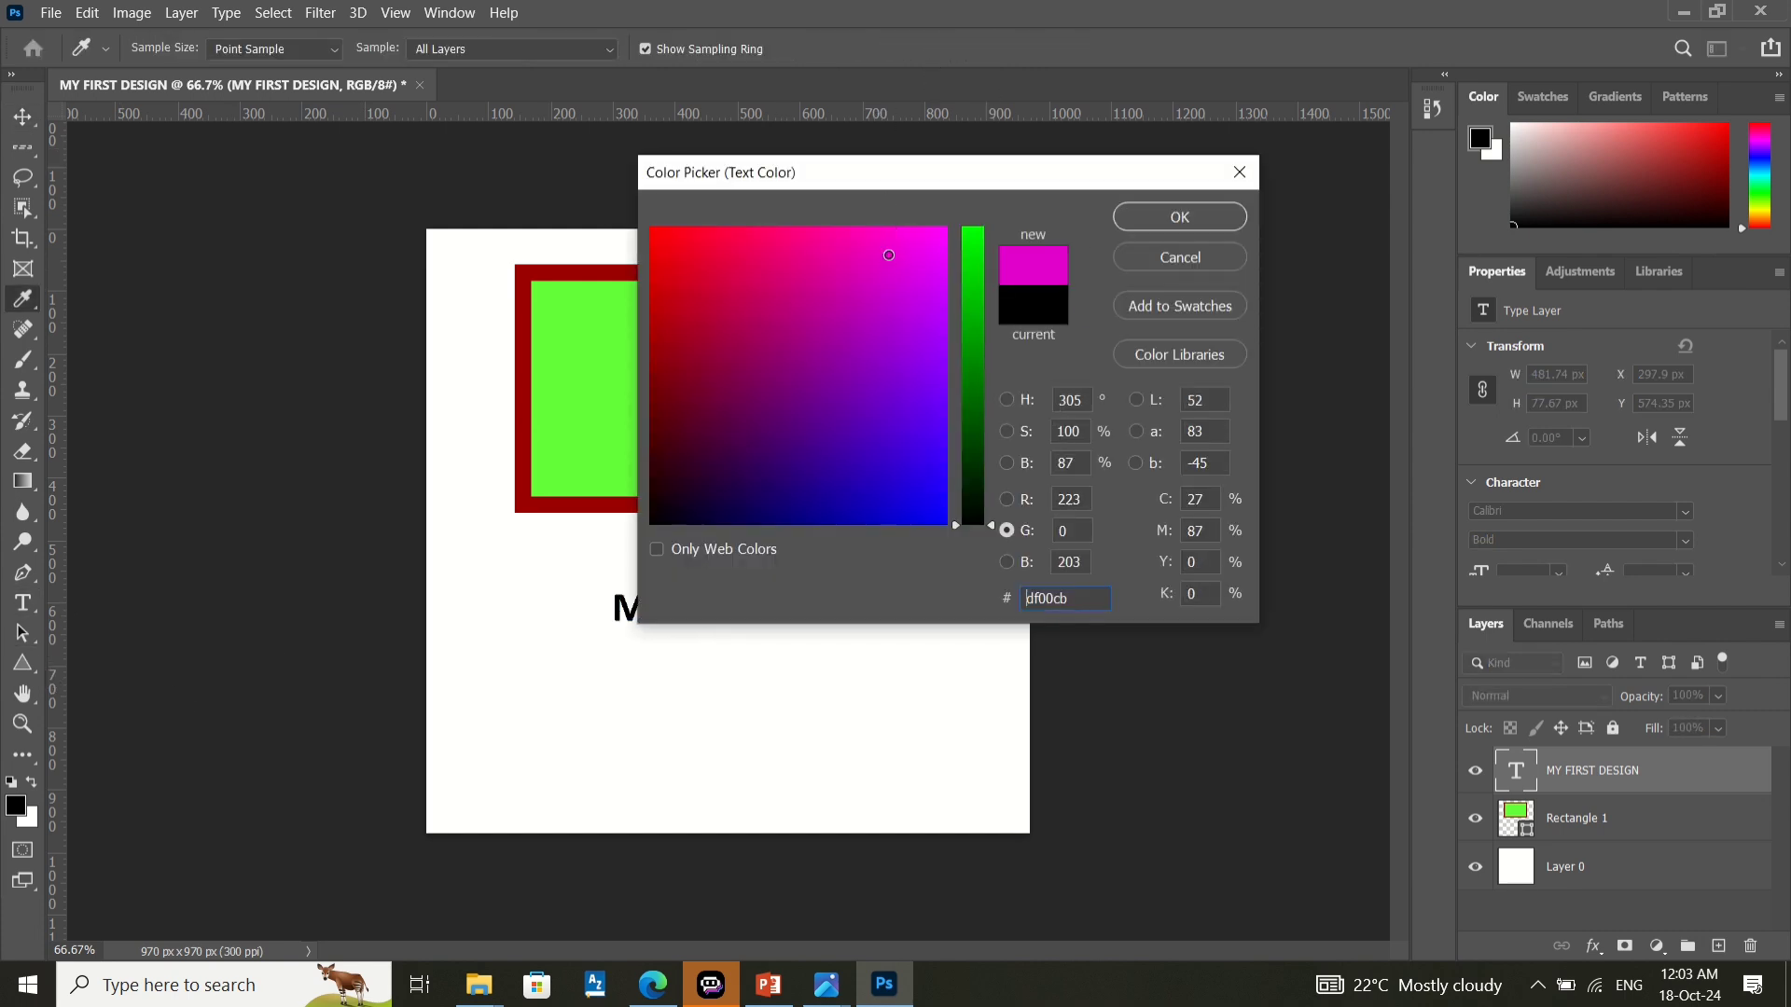
{"action": "left_click", "coordinate": [1117, 225]}
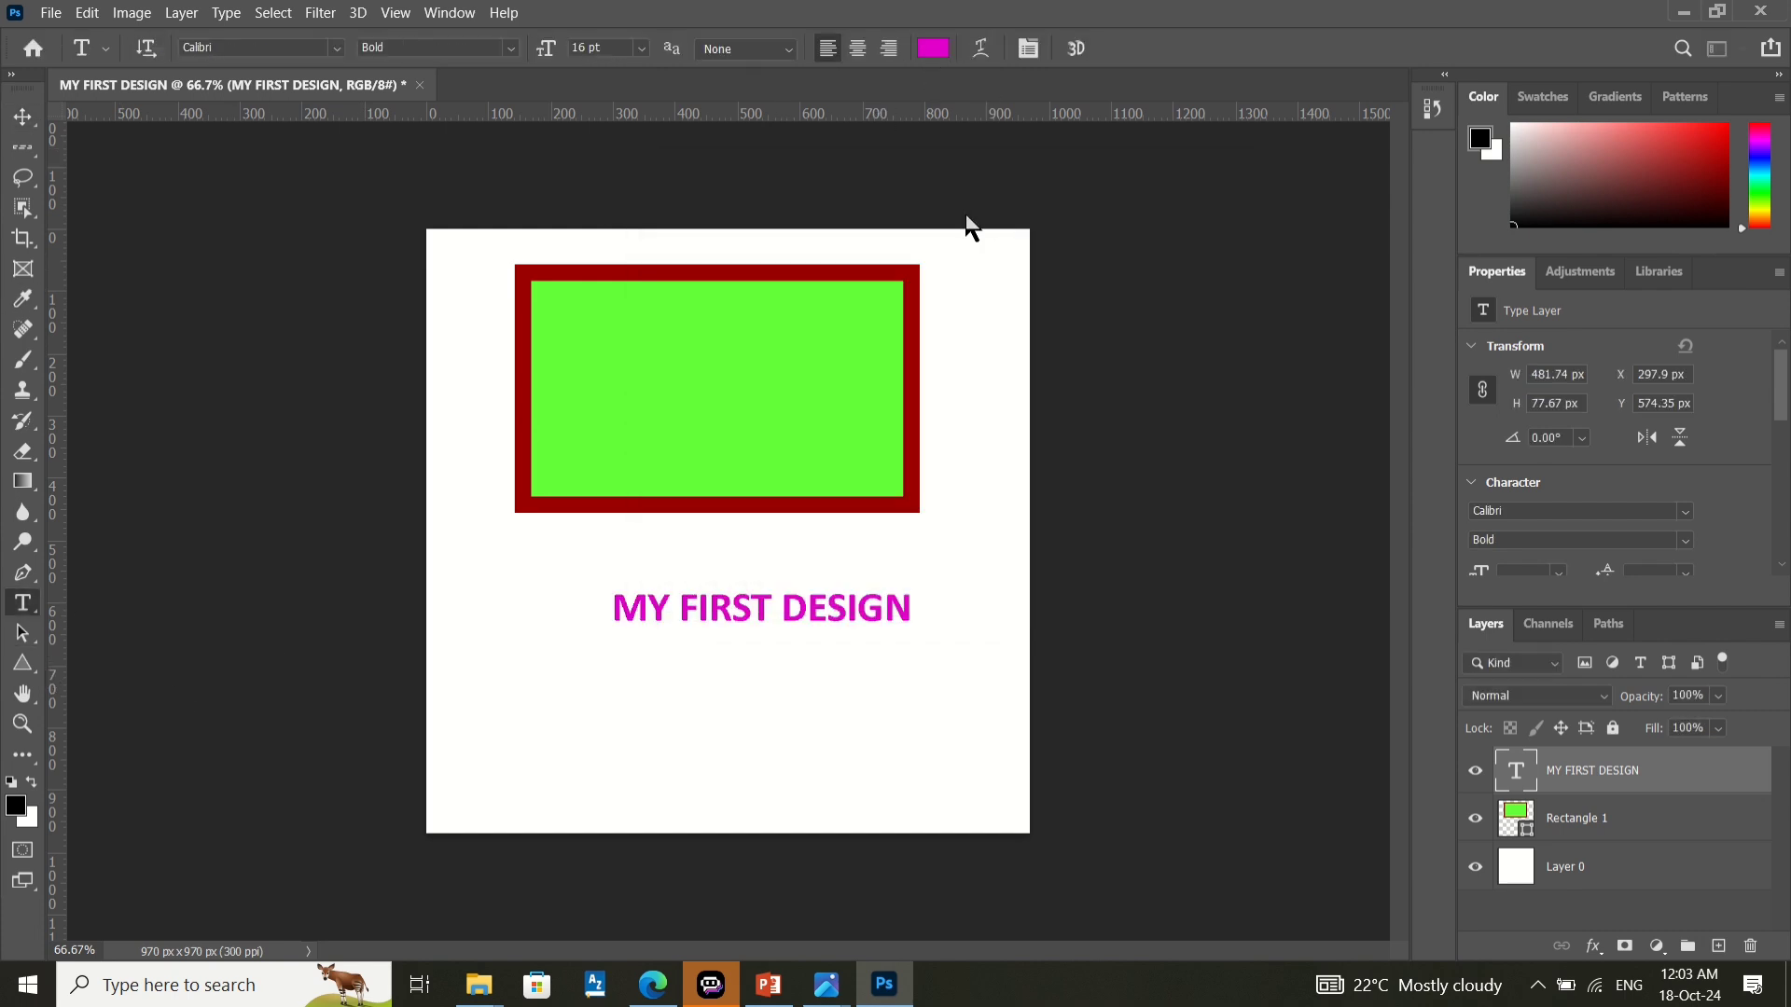
- Limit the text colour picker to web colours and set the MY FIRST DESIGN text to white
{"action": "left_click", "coordinate": [930, 58]}
{"action": "left_click", "coordinate": [699, 259]}
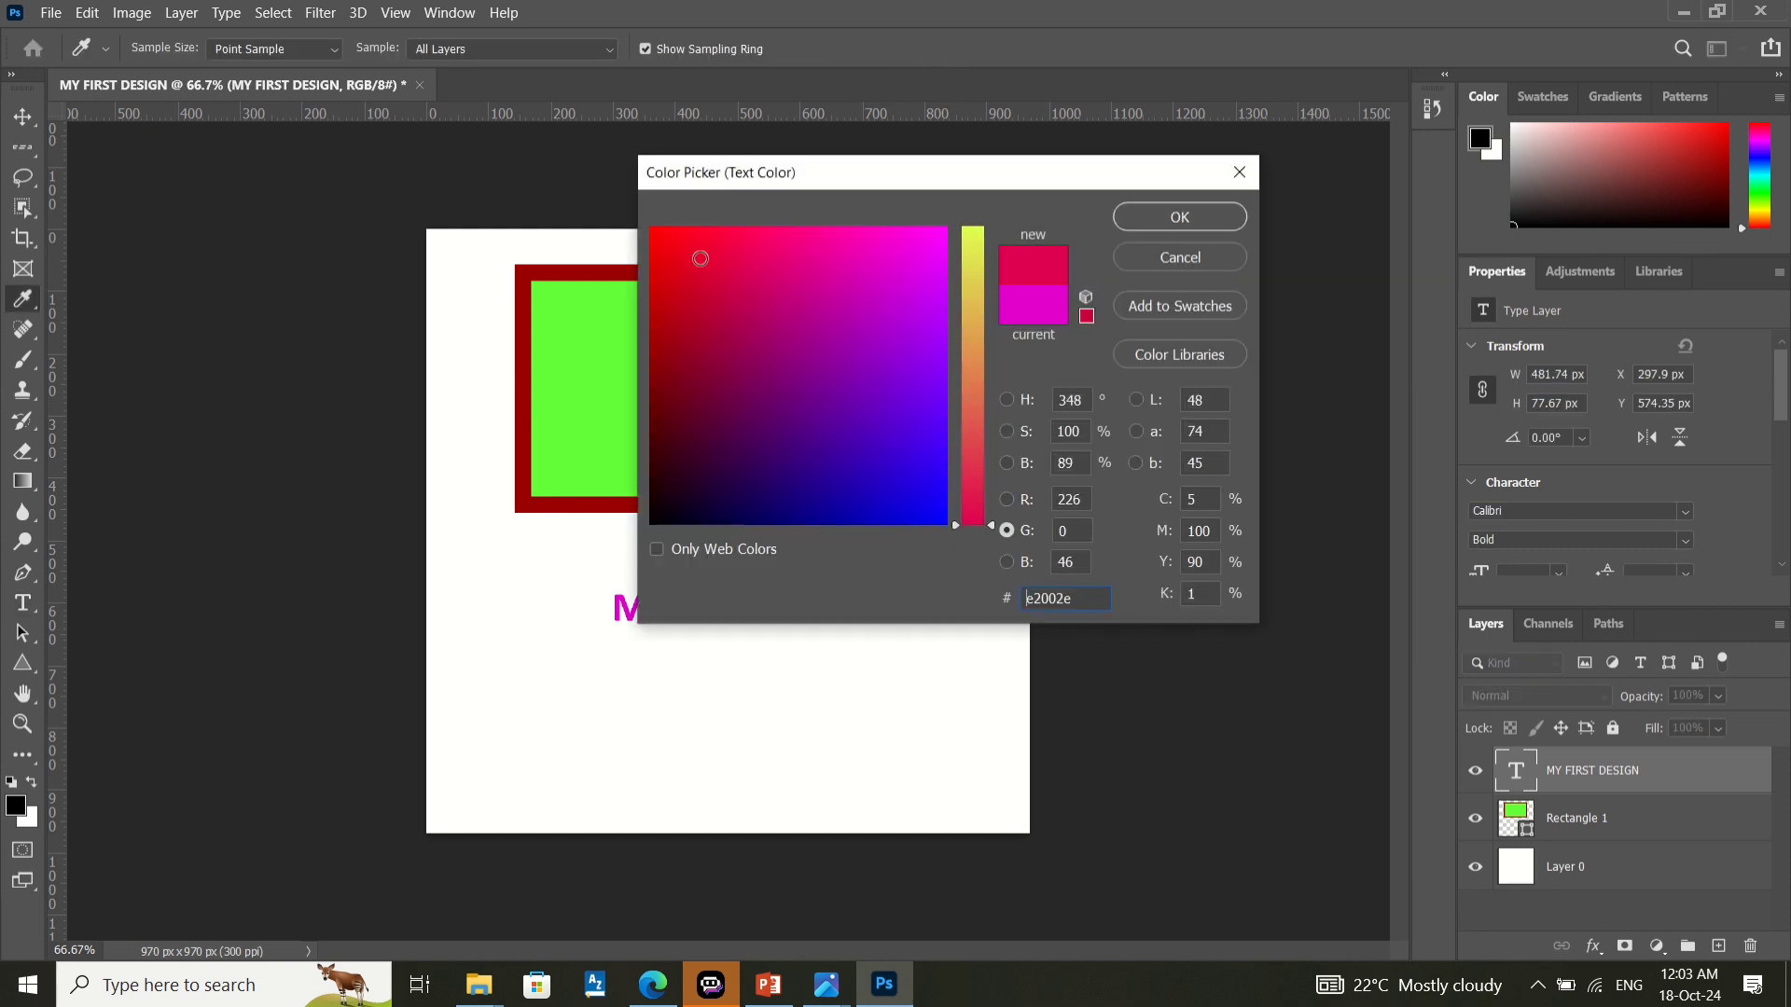
{"action": "left_click", "coordinate": [657, 549]}
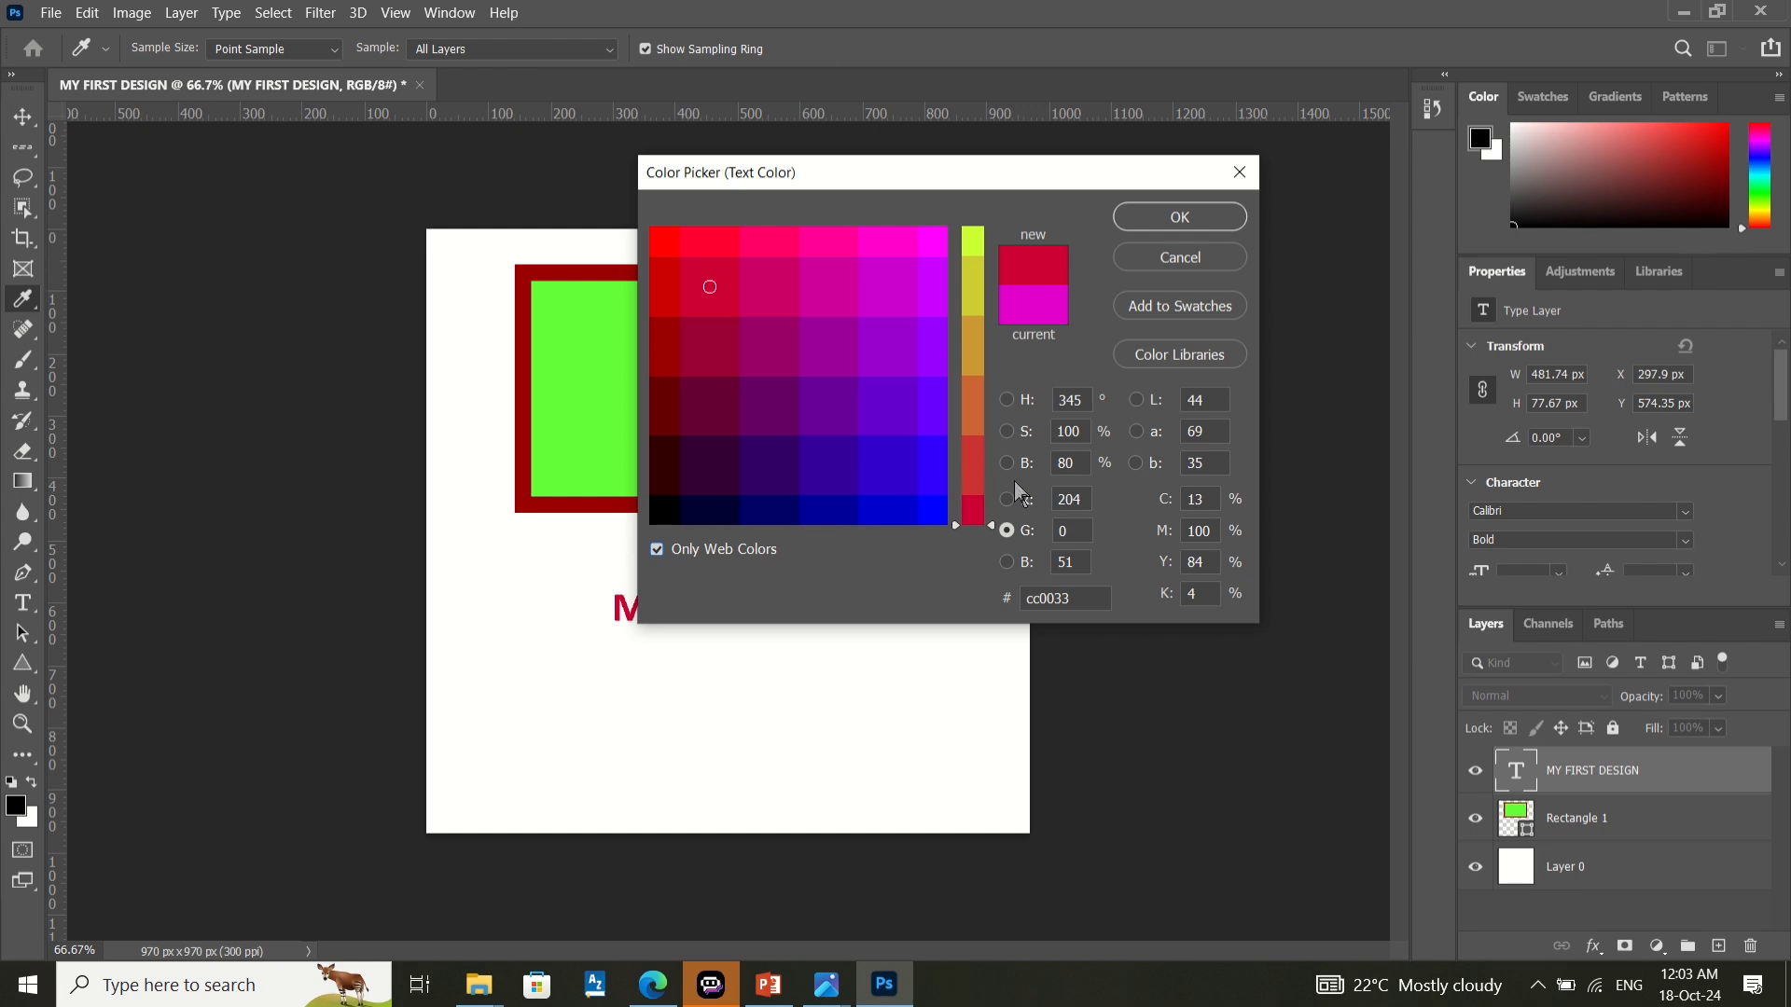
{"action": "left_click_drag", "start_coordinate": [991, 472], "coordinate": [991, 441]}
{"action": "left_click", "coordinate": [870, 351]}
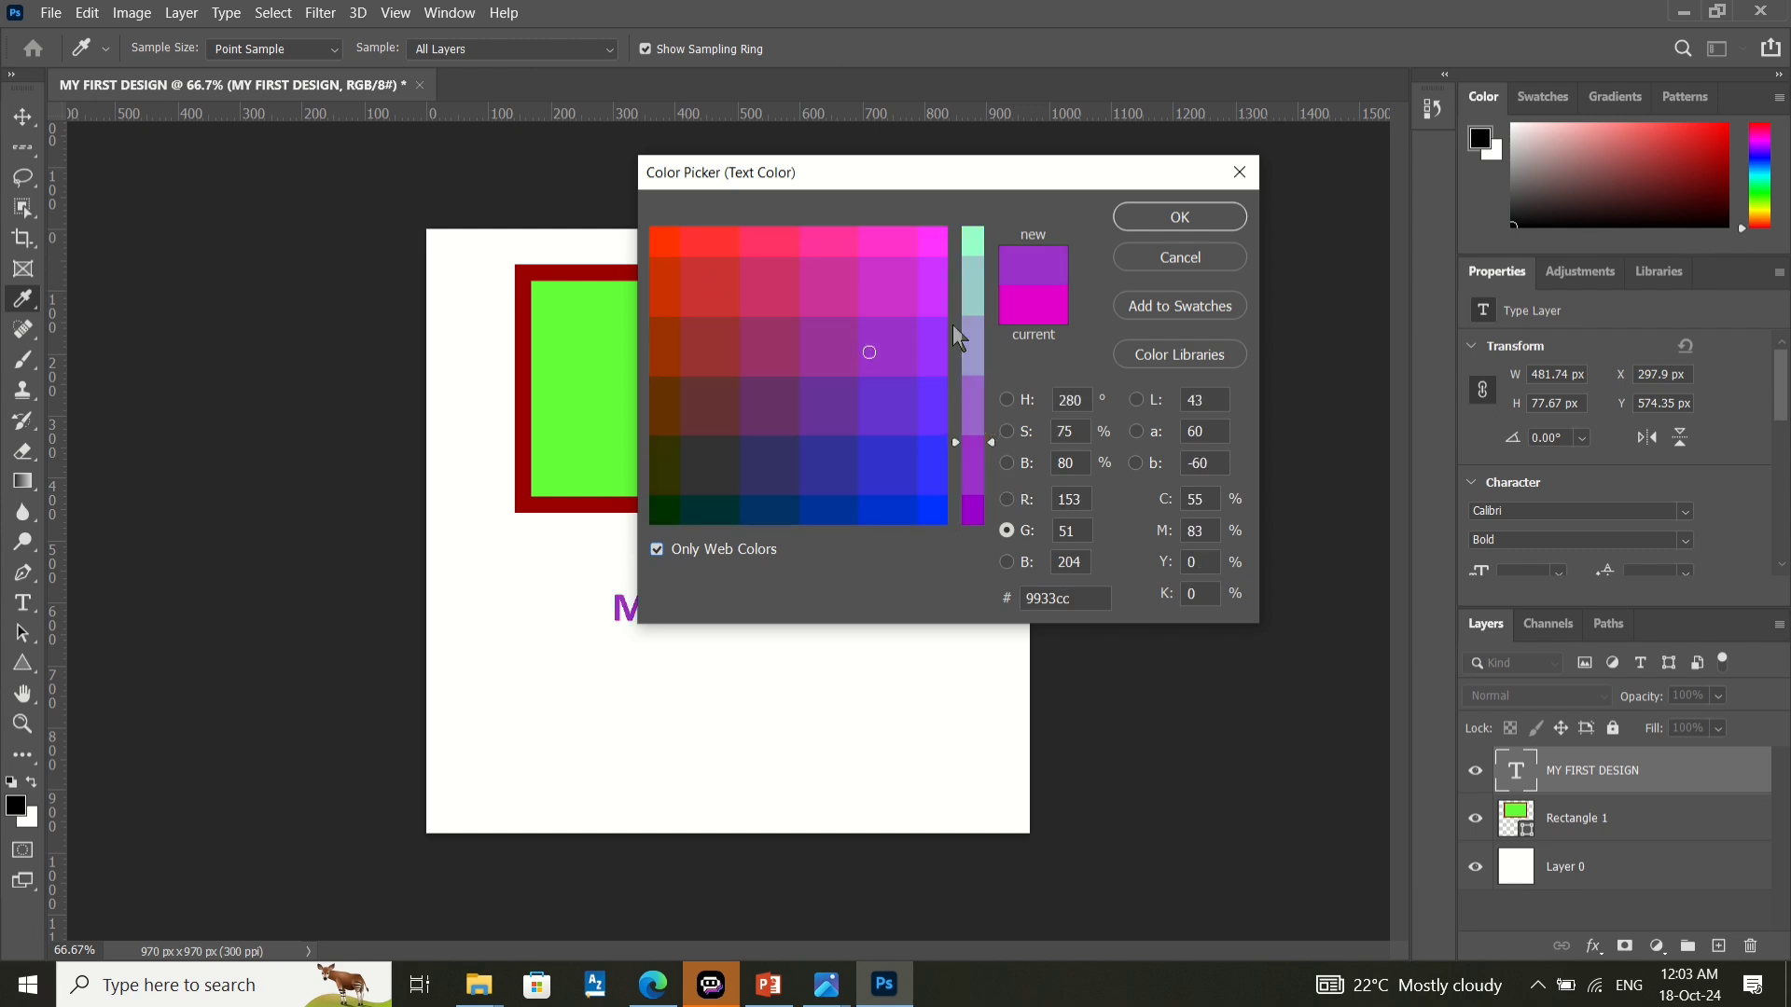
{"action": "left_click", "coordinate": [981, 295]}
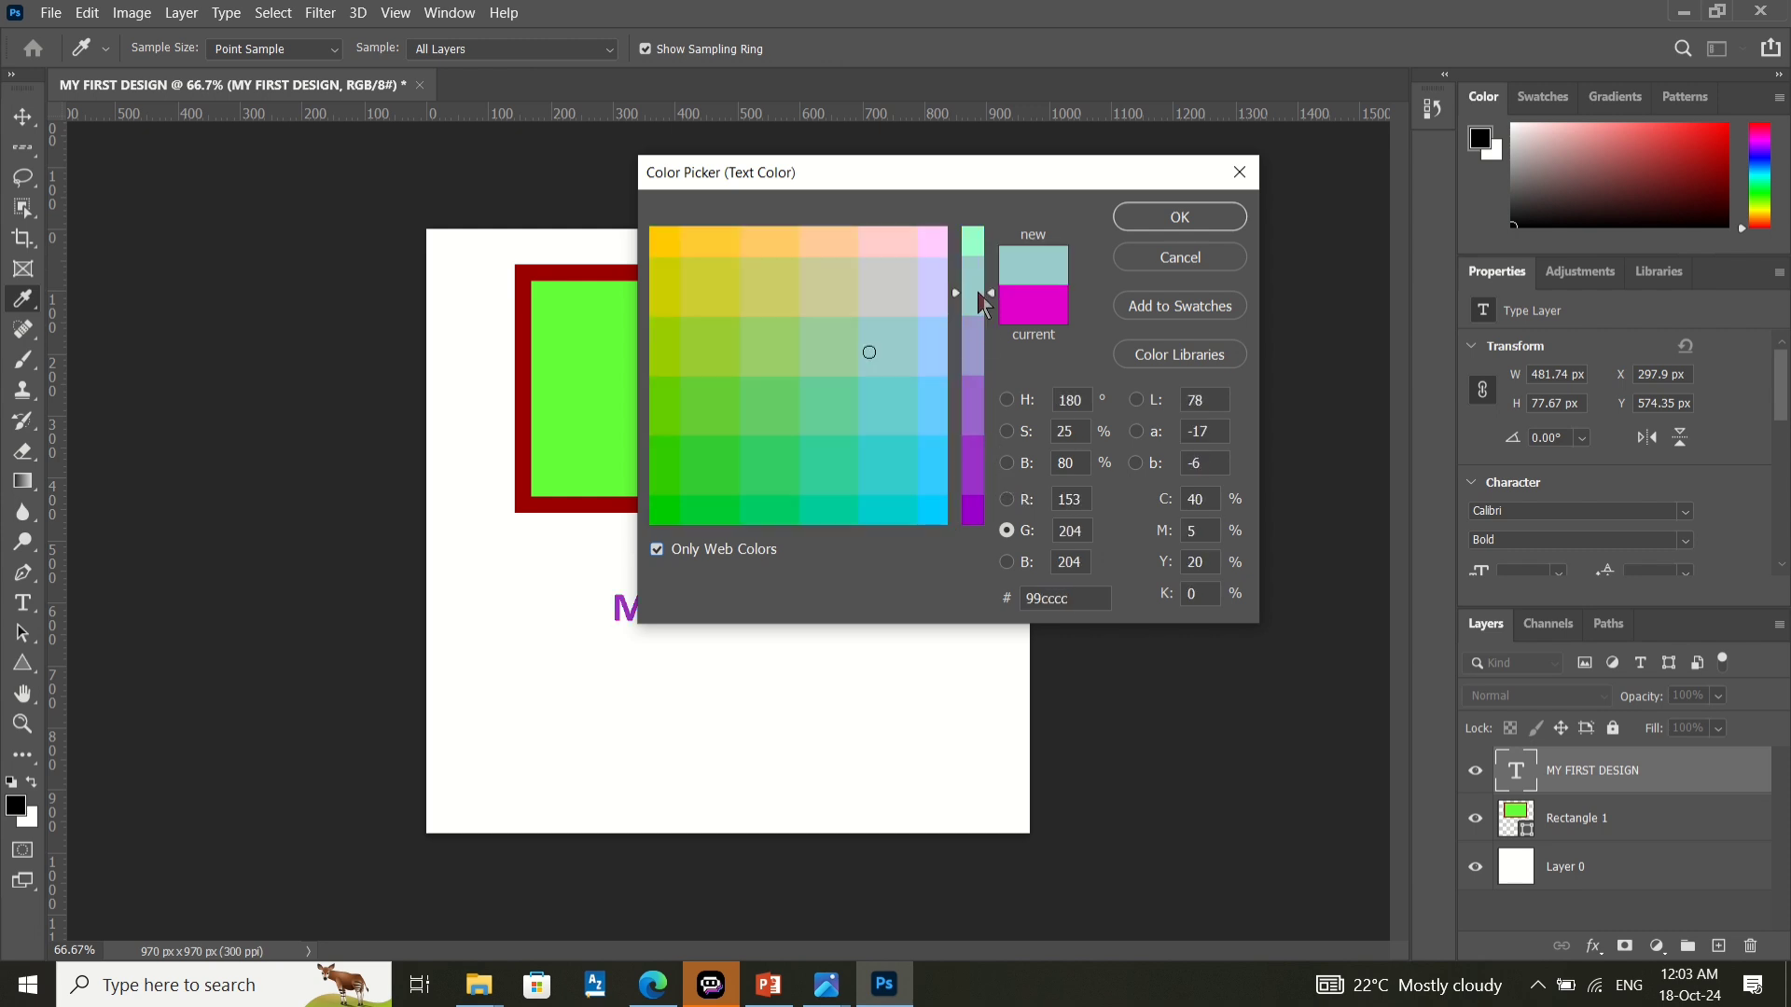
{"action": "left_click", "coordinate": [946, 247]}
{"action": "left_click", "coordinate": [965, 241]}
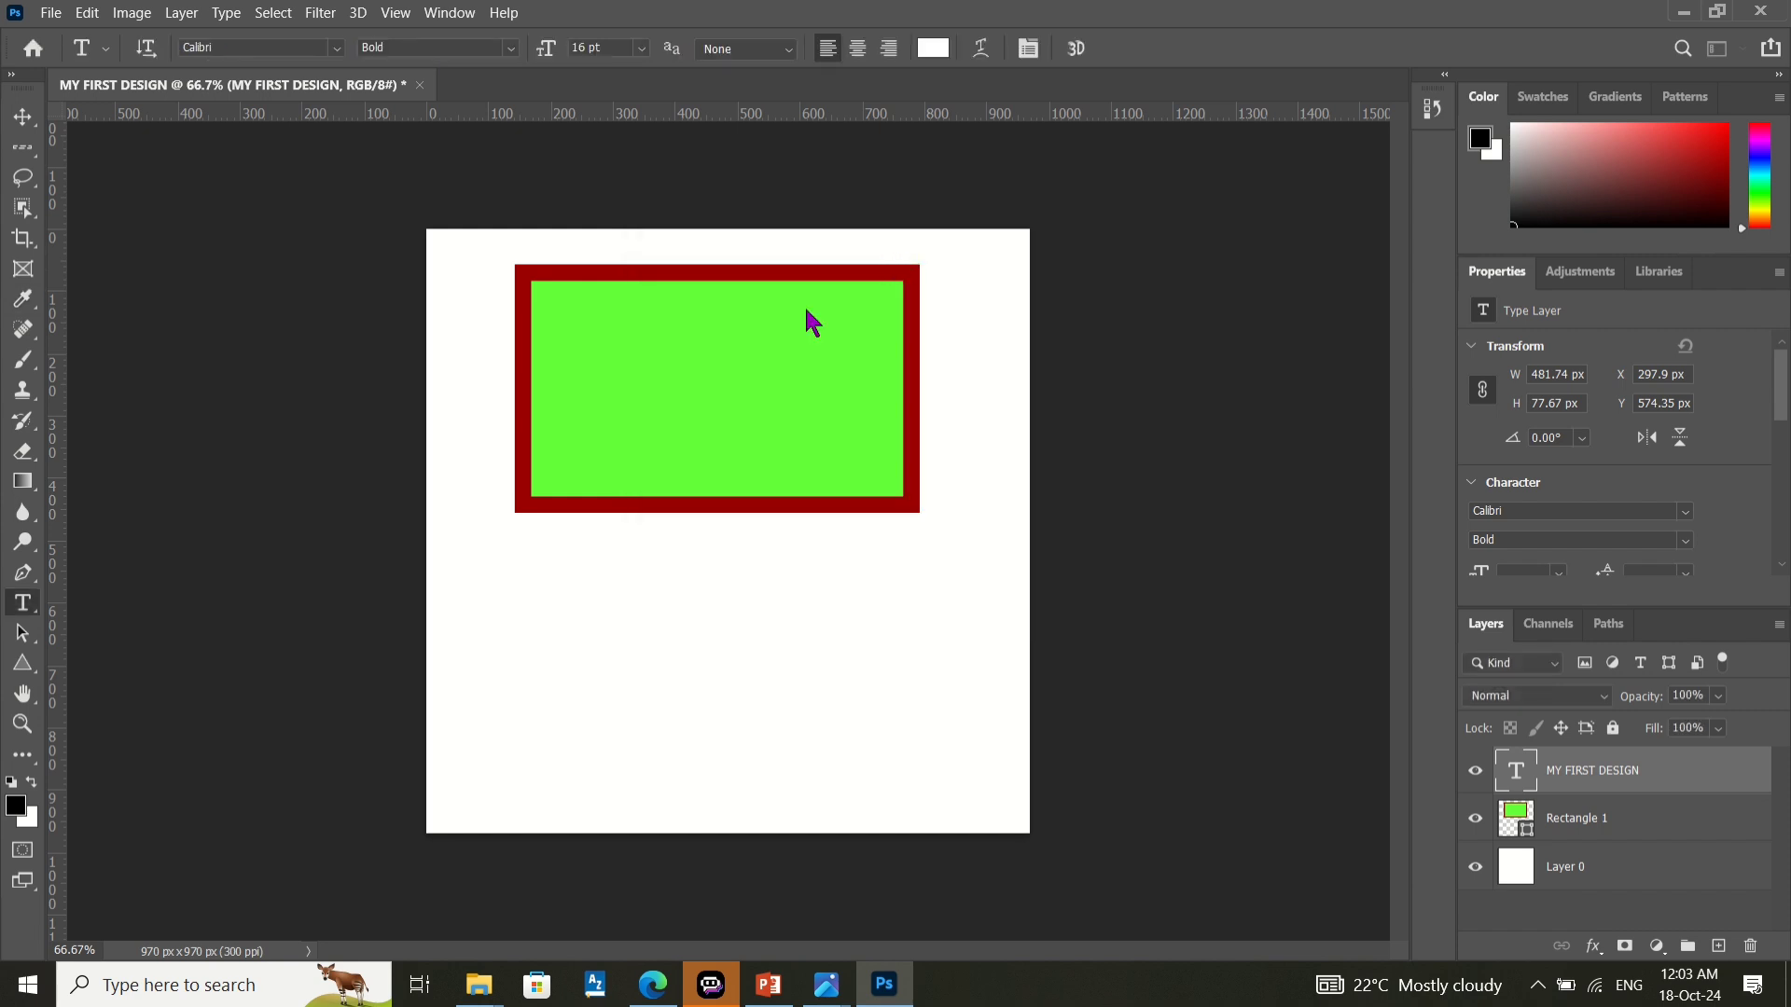
- Move the white MY FIRST DESIGN text into the green rectangle at about X 226 px, Y 202 px
{"action": "left_click", "coordinate": [695, 602]}
{"action": "left_click", "coordinate": [21, 121]}
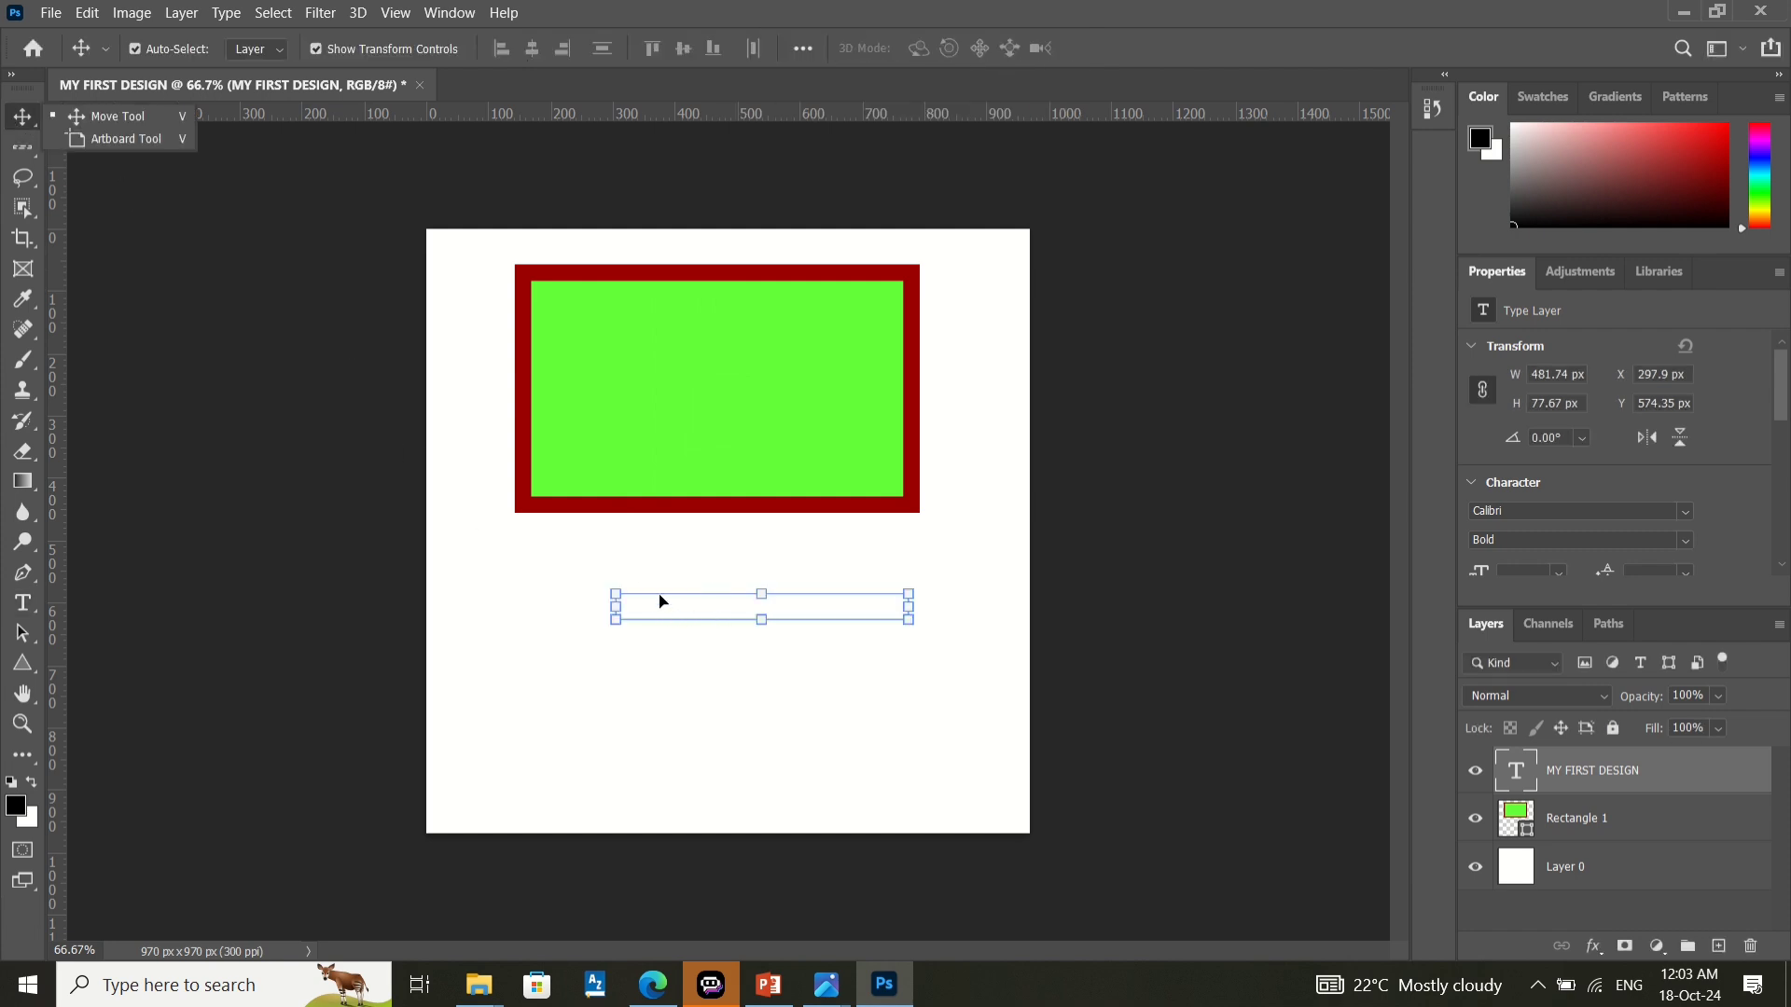
{"action": "left_click_drag", "start_coordinate": [747, 616], "coordinate": [699, 386]}
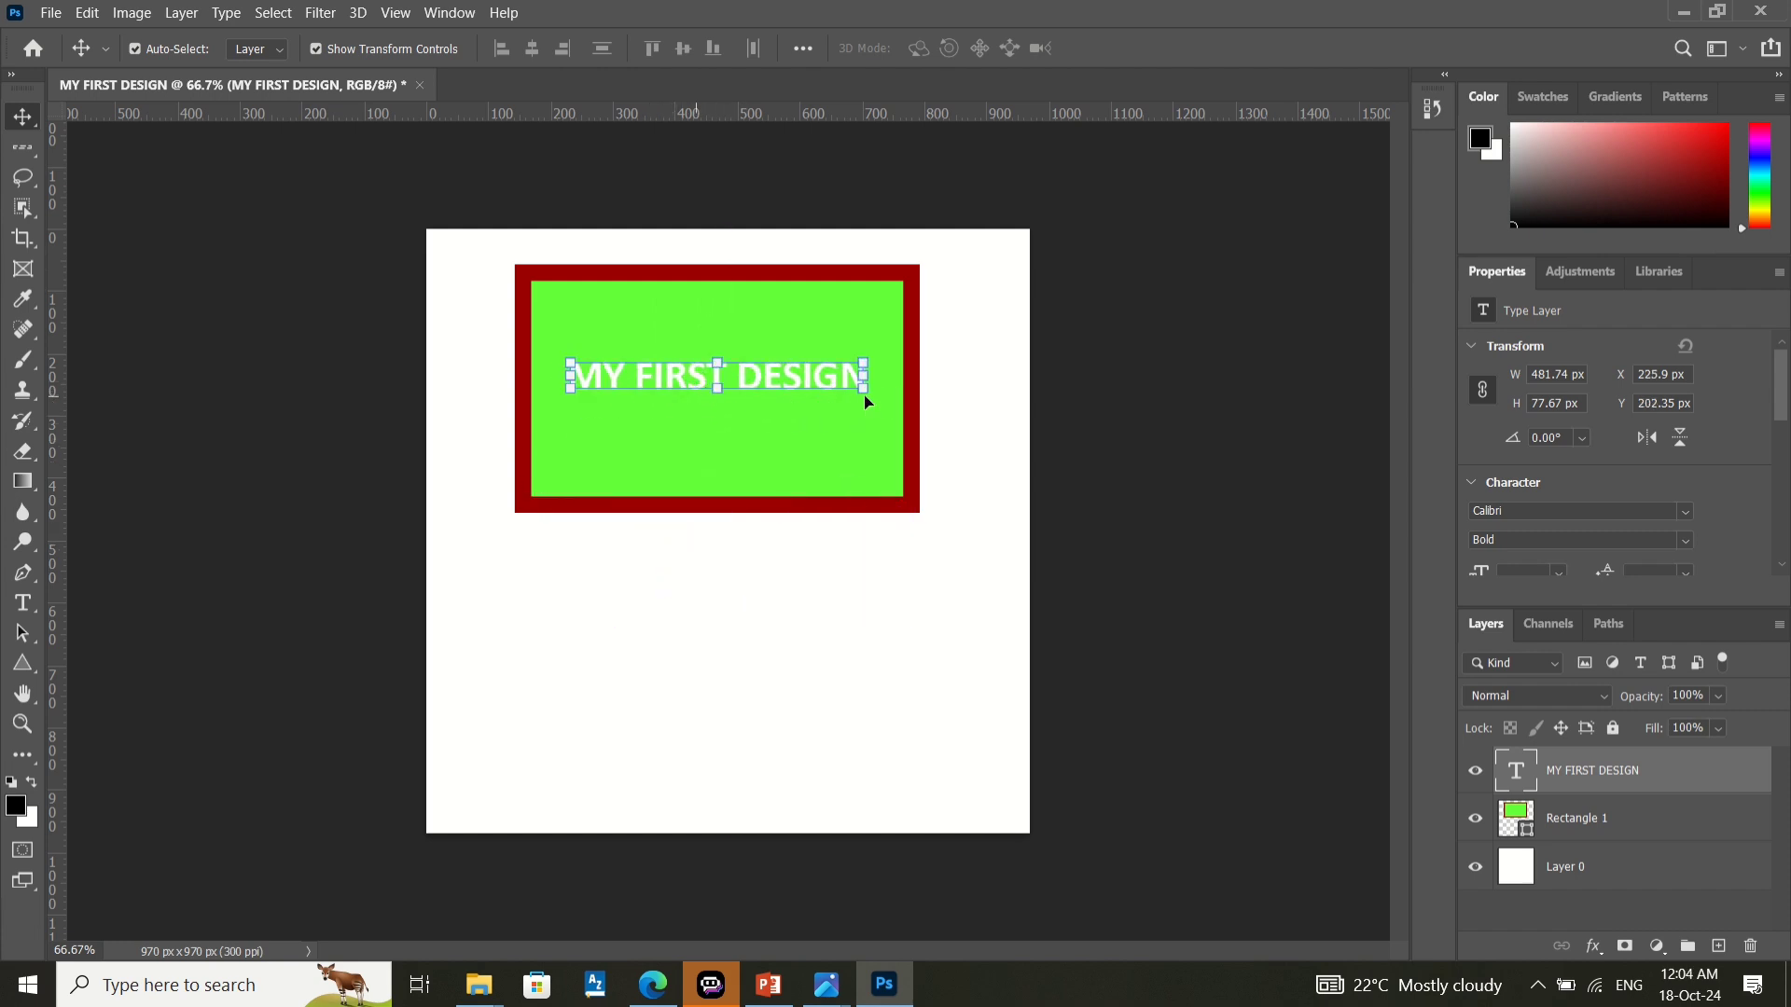
- Scale the text inside the green rectangle to about 105% and nudge it to about X 212.5 px, Y 197 px
{"action": "left_click_drag", "start_coordinate": [863, 389], "coordinate": [772, 394]}
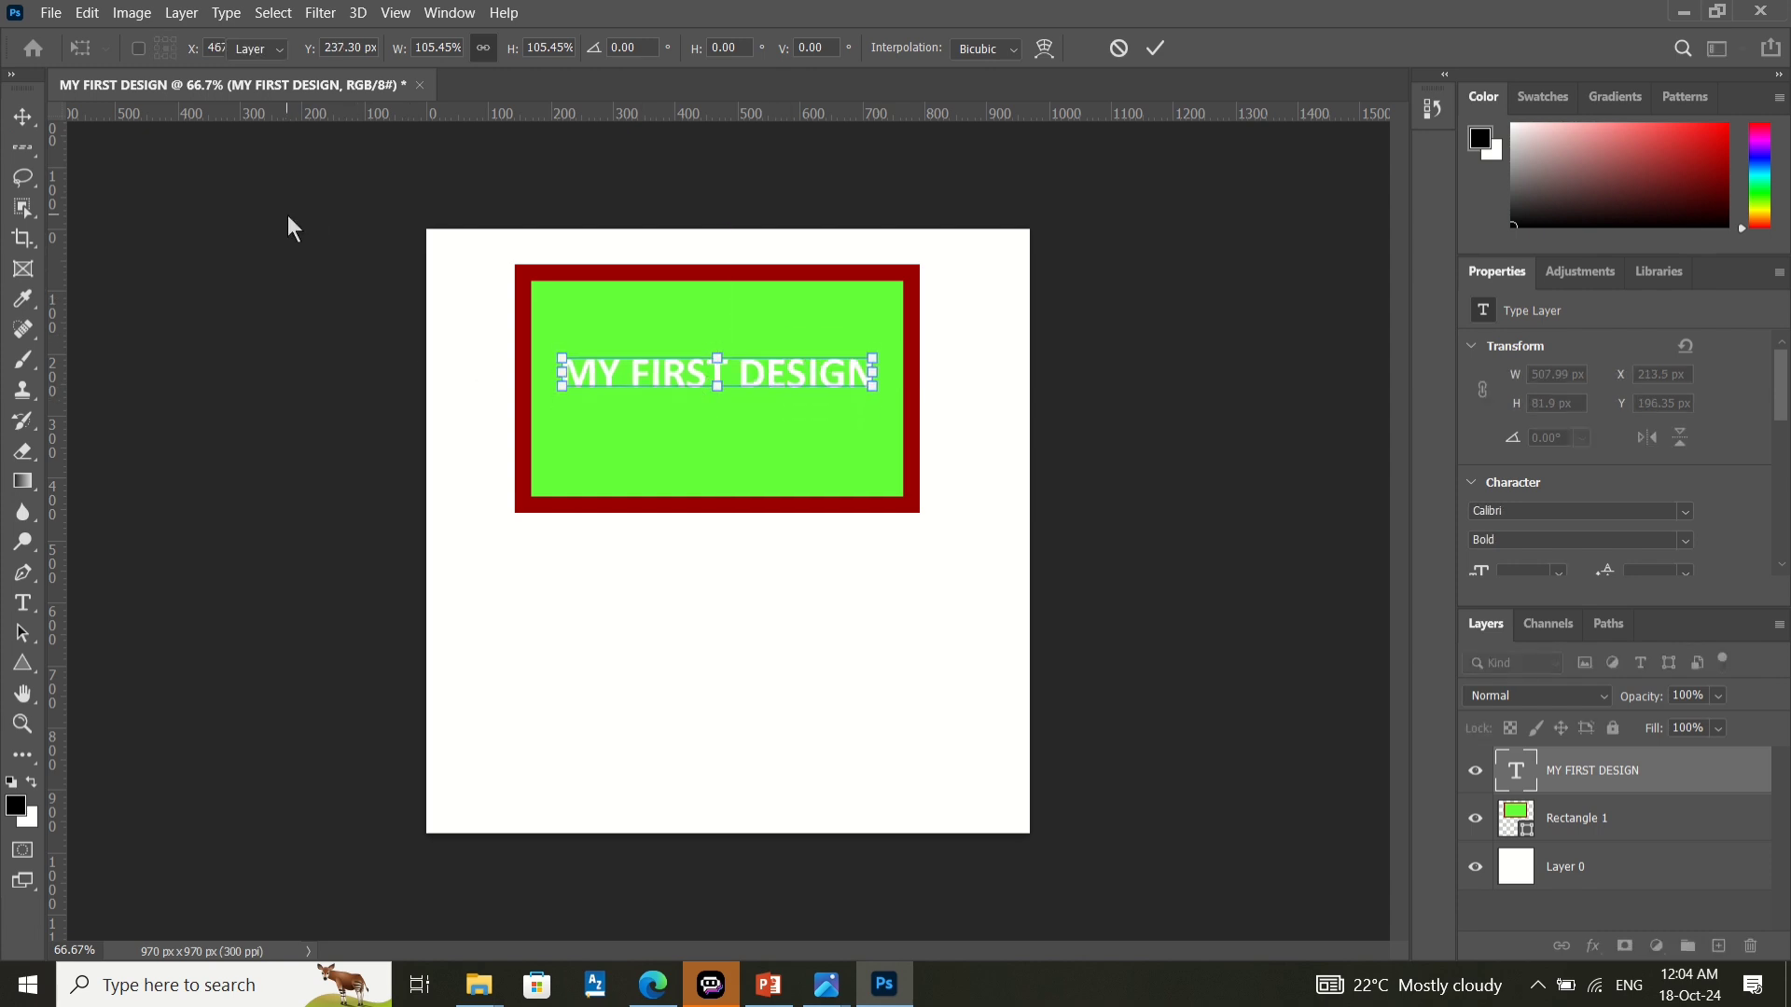
{"action": "key", "text": "Return"}
{"action": "left_click", "coordinate": [261, 334]}
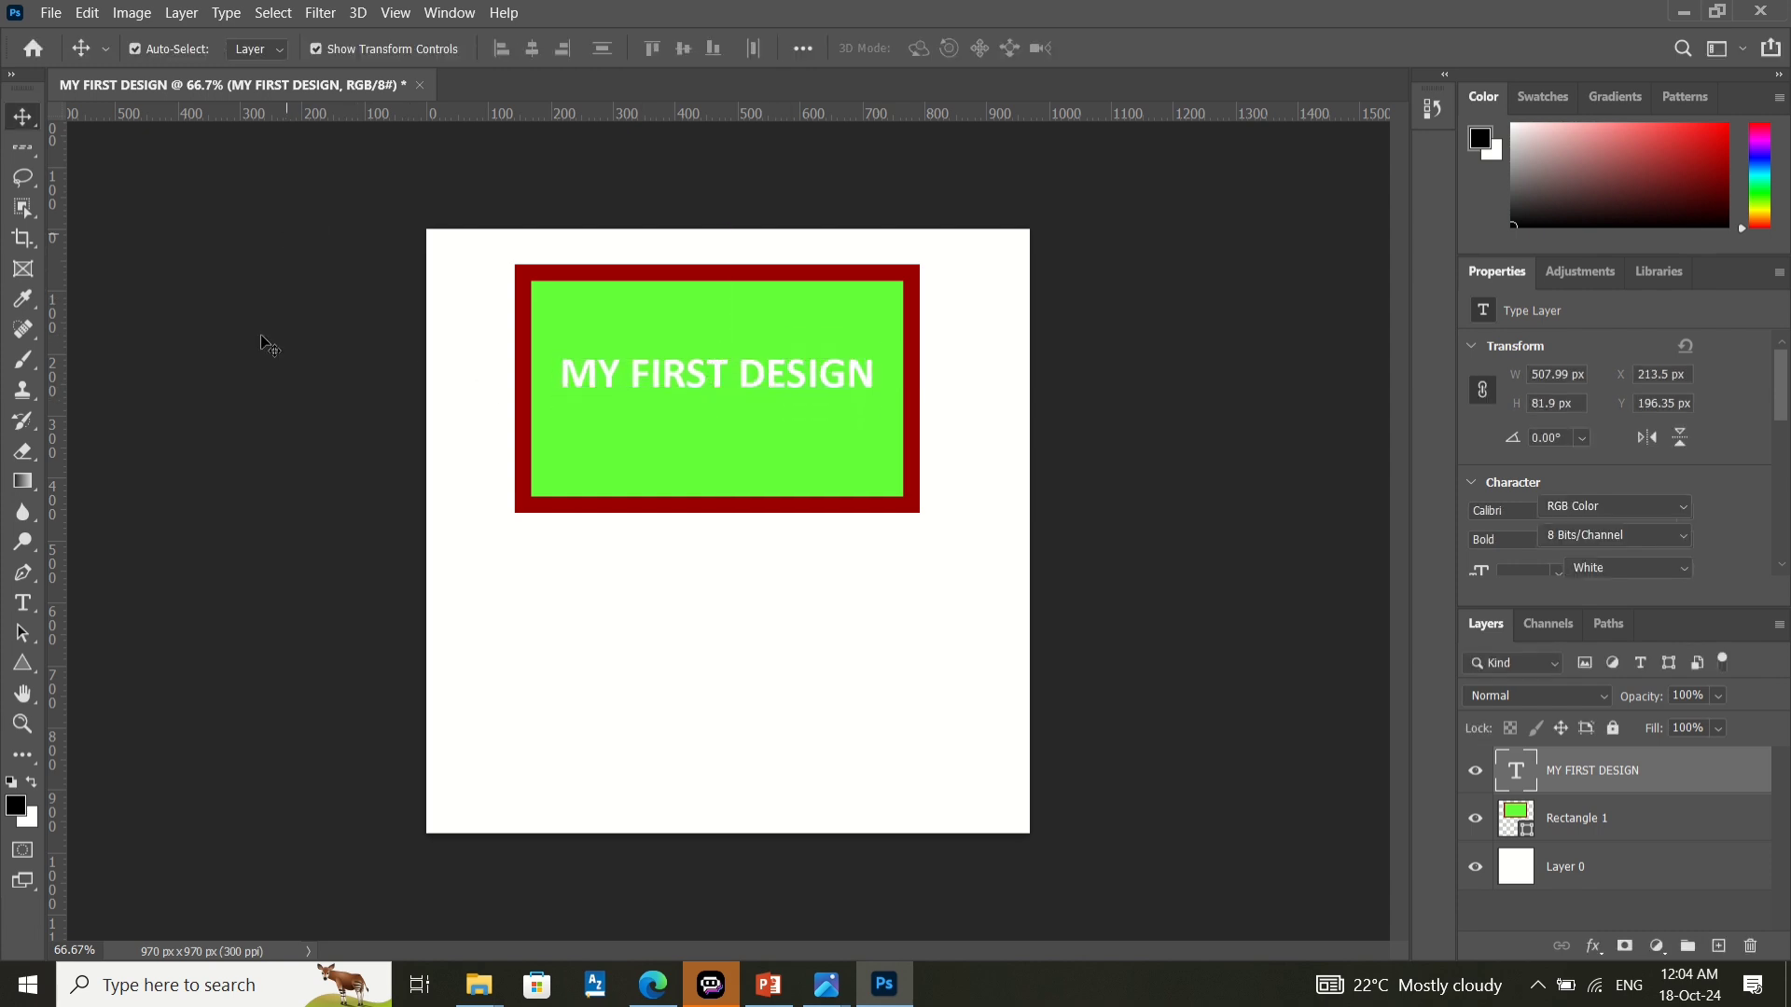
{"action": "left_click", "coordinate": [740, 373]}
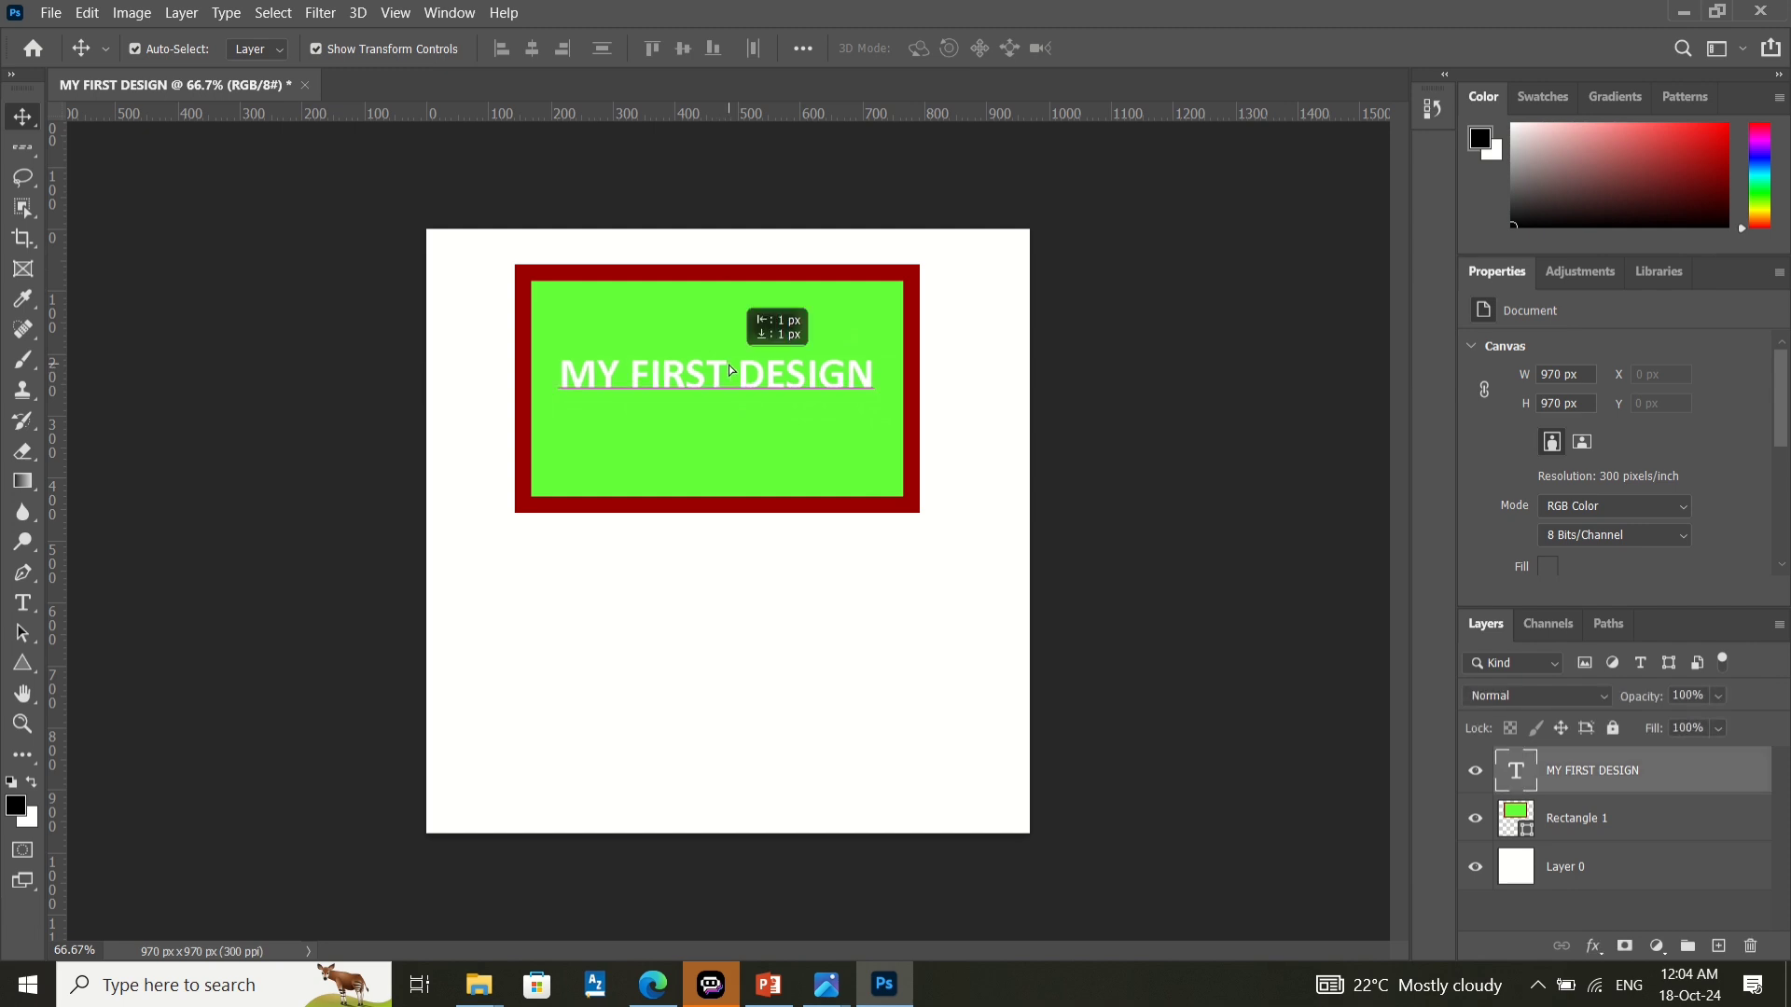
- Set the font size of the MY FIRST DESIGN text to 18 pt
{"action": "left_click", "coordinate": [42, 598]}
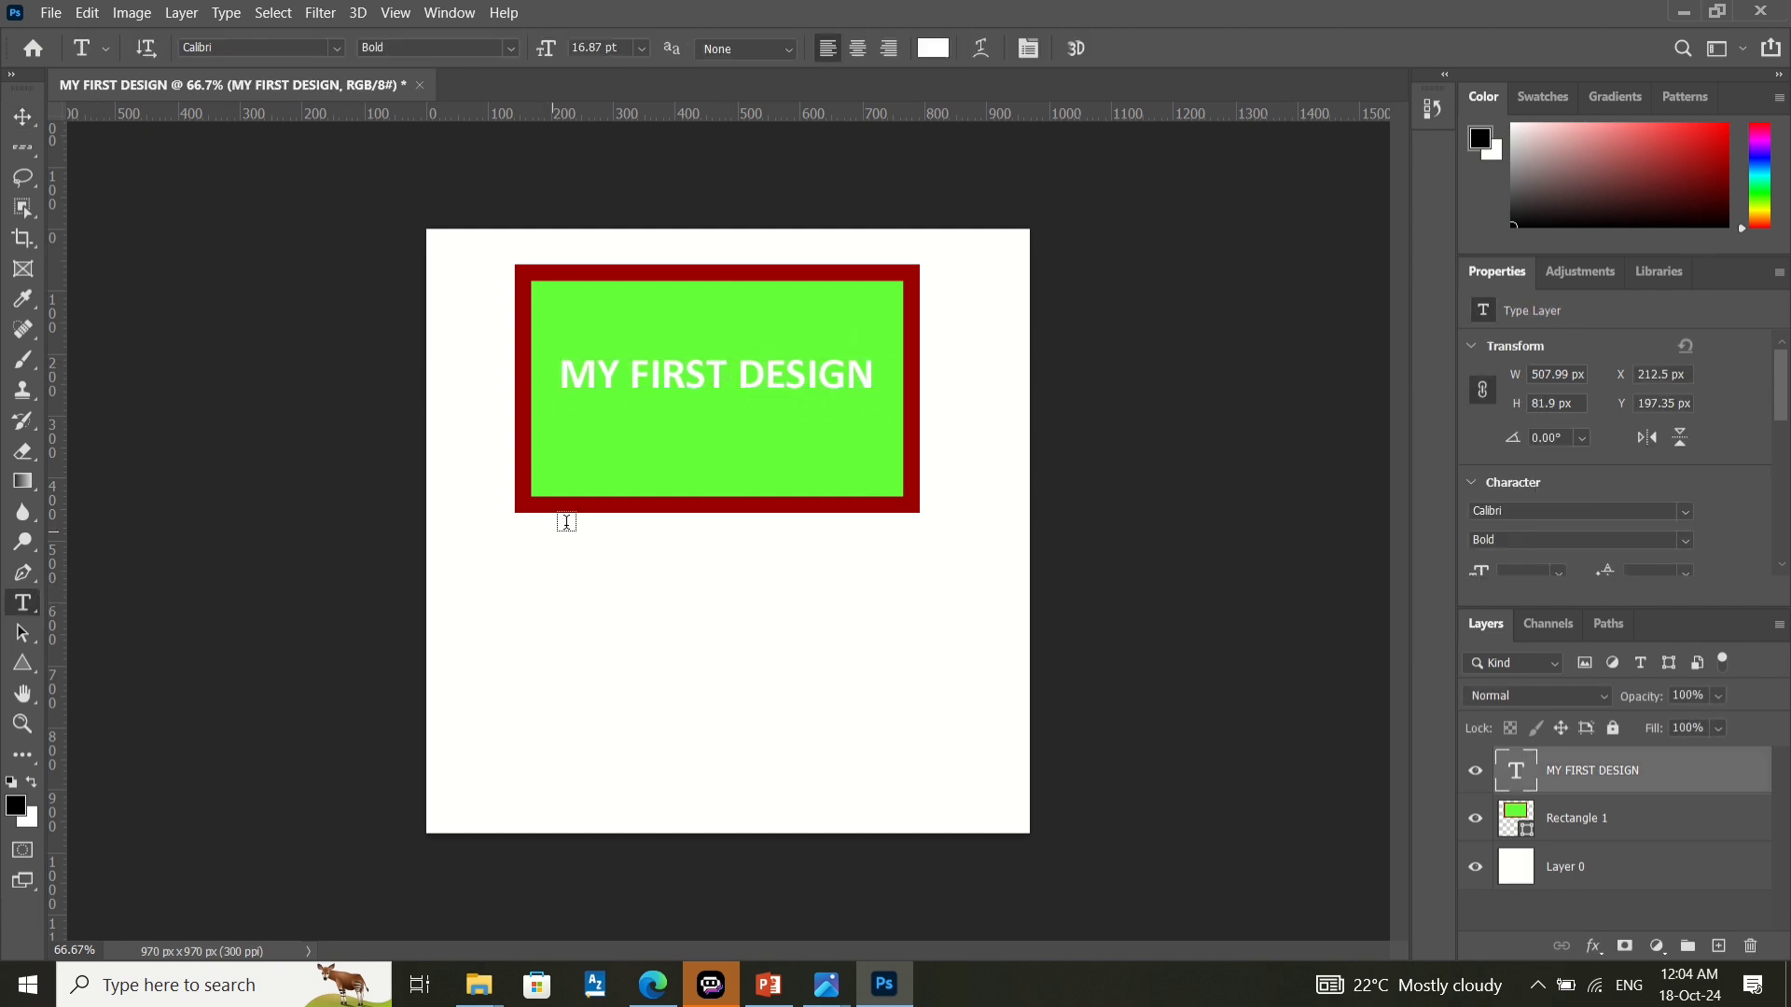
{"action": "left_click", "coordinate": [641, 47]}
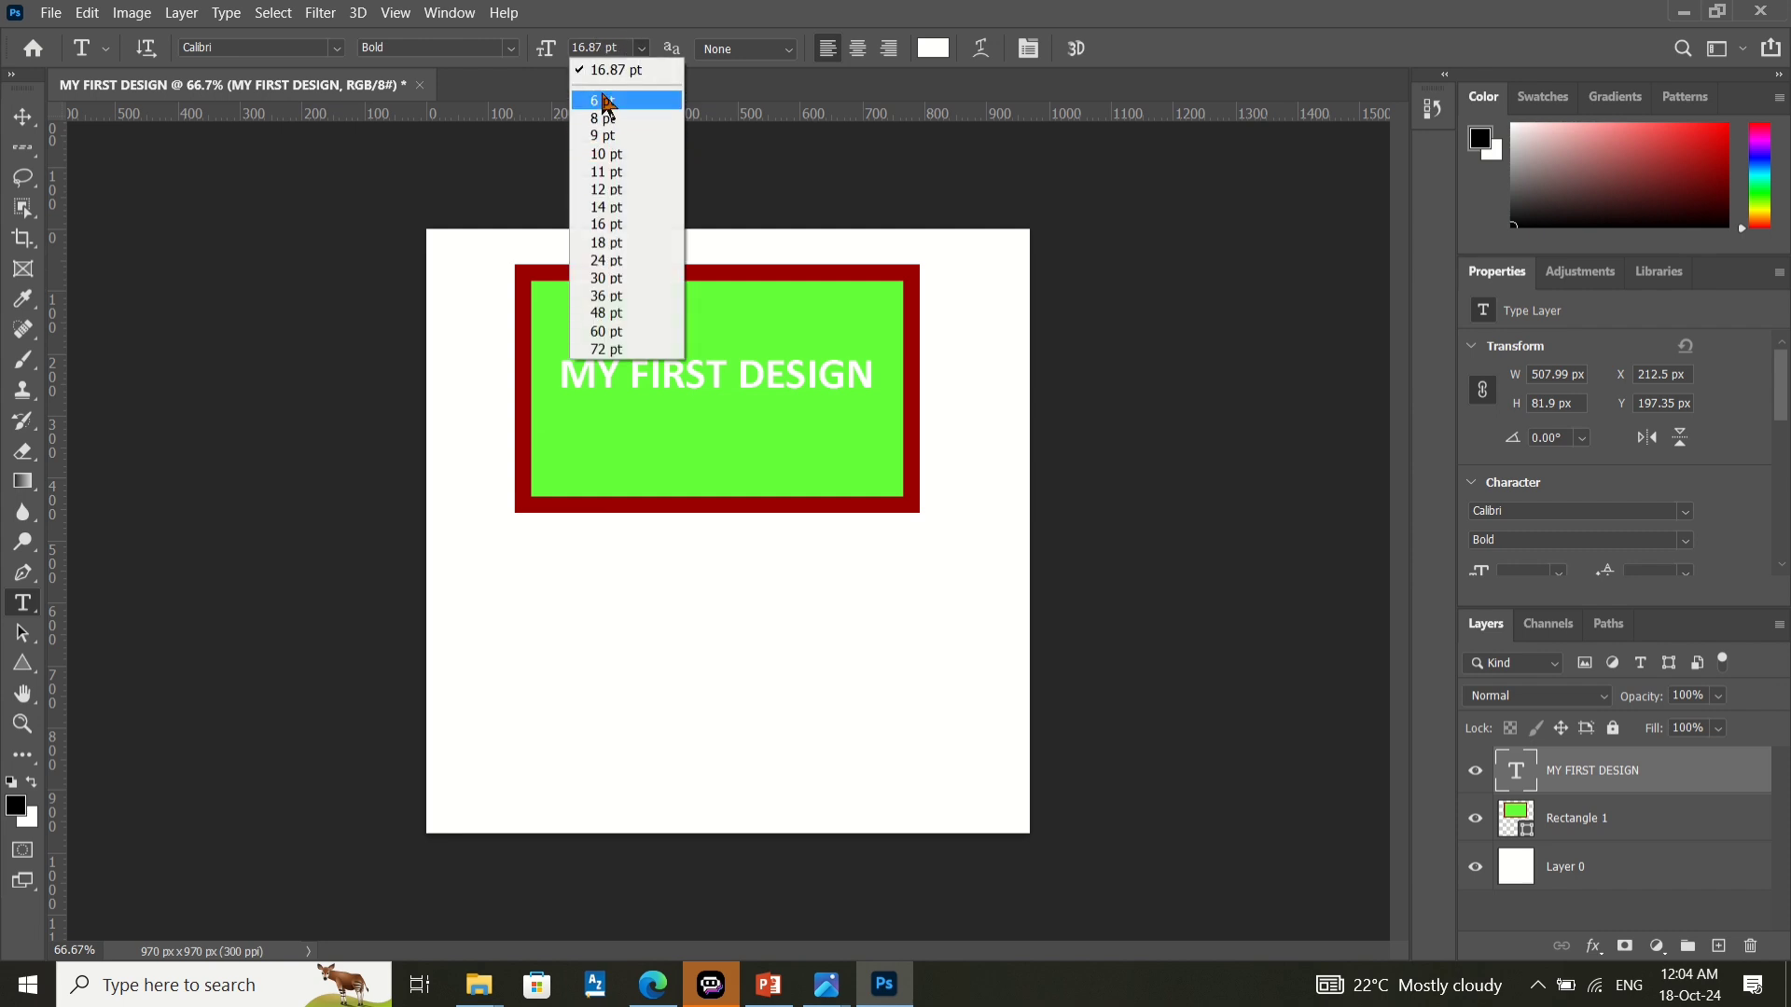
{"action": "left_click", "coordinate": [585, 245]}
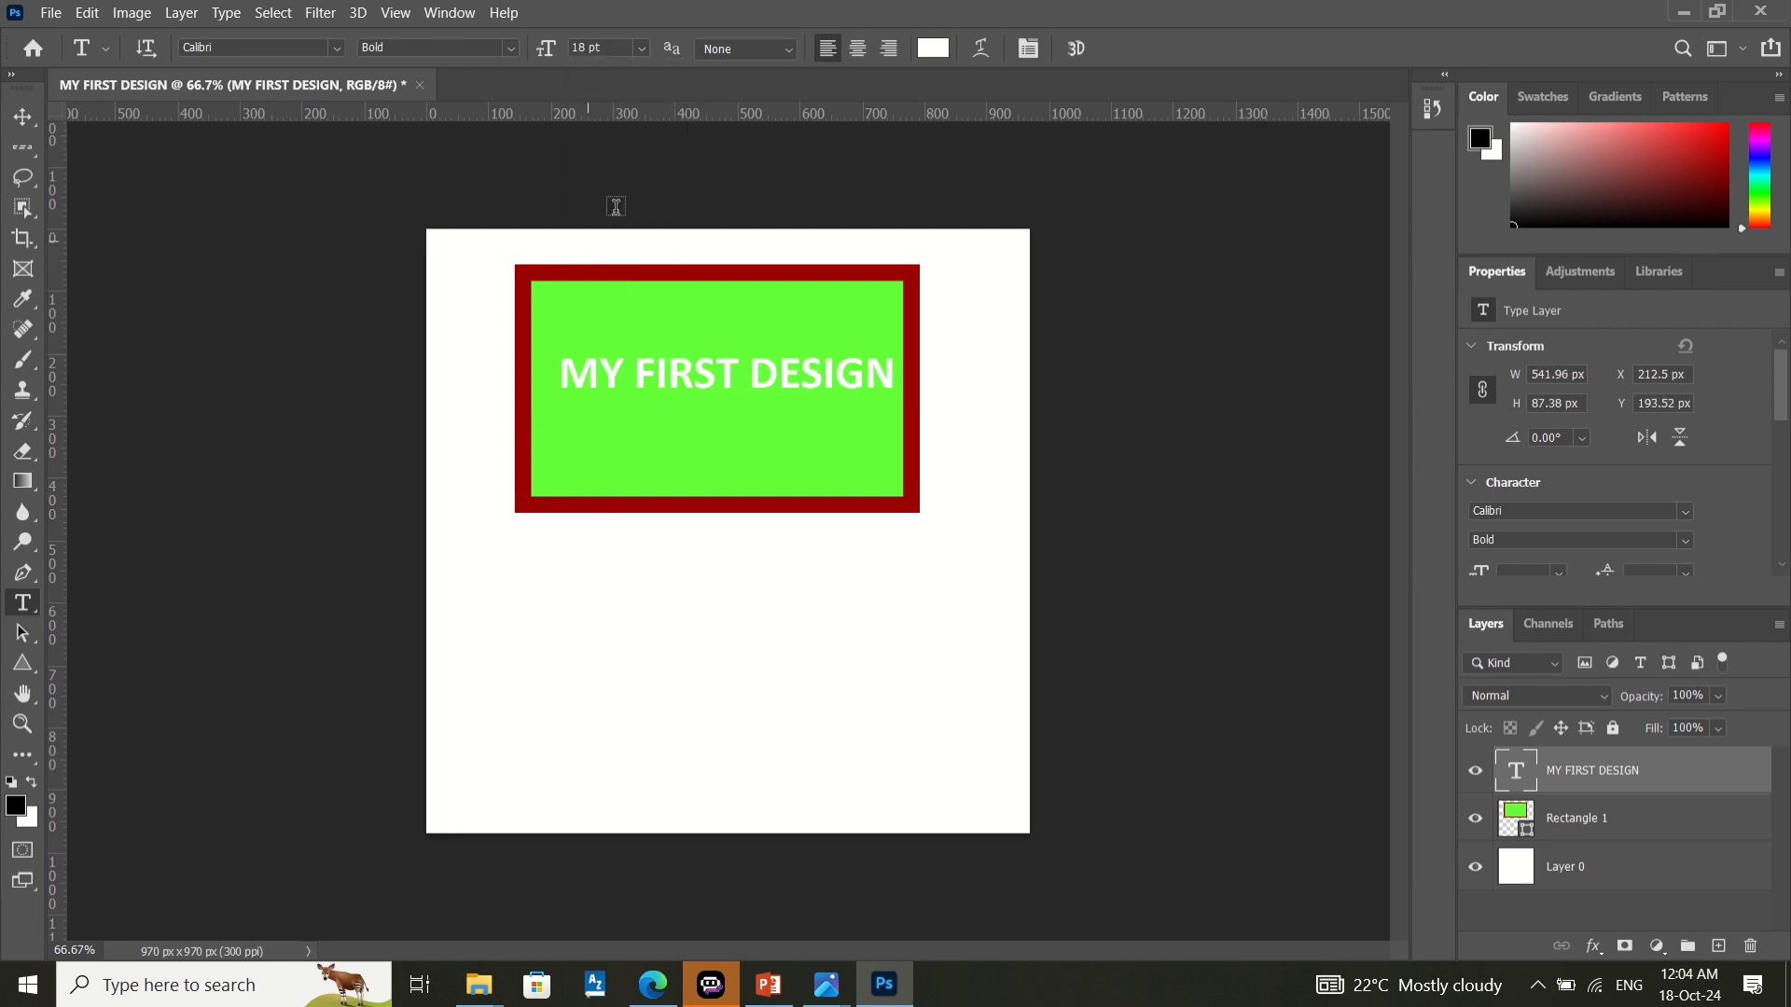
- Try a pale yellow text colour with only the insertion point placed inside the word FIRST
{"action": "left_click", "coordinate": [750, 378]}
{"action": "double_click", "coordinate": [695, 373]}
{"action": "left_click", "coordinate": [669, 364]}
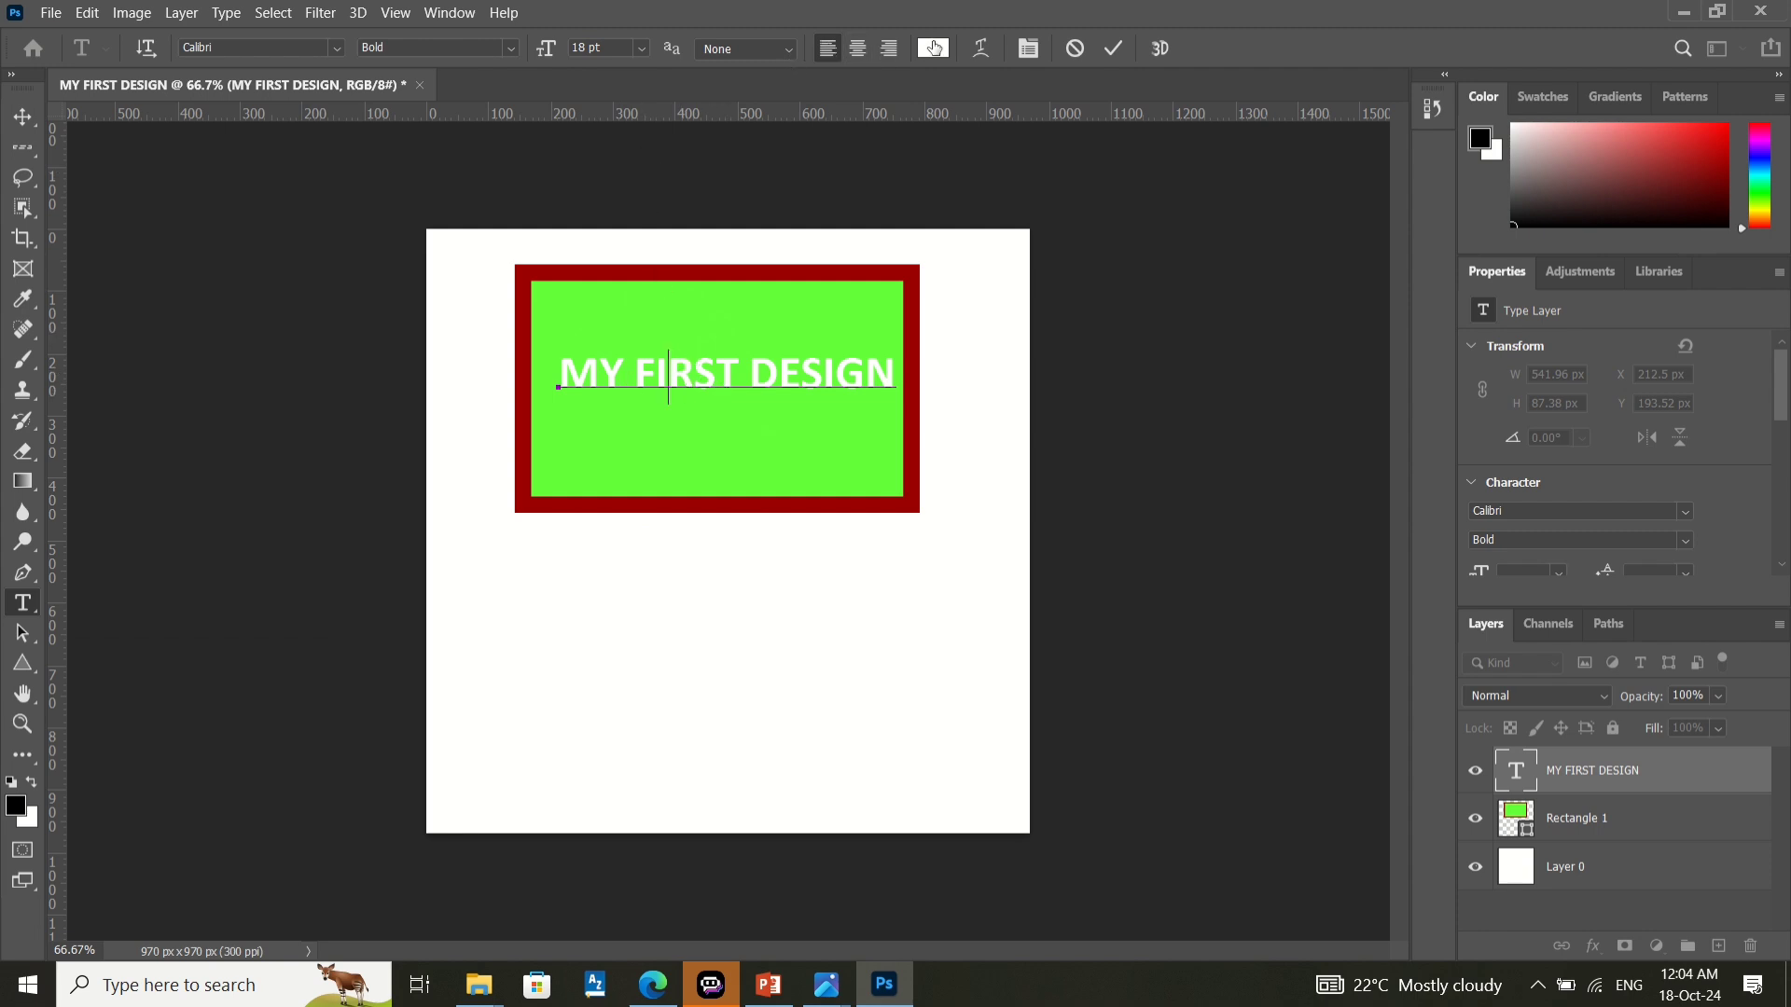
{"action": "left_click", "coordinate": [934, 48]}
{"action": "left_click", "coordinate": [817, 254]}
{"action": "left_click", "coordinate": [816, 232]}
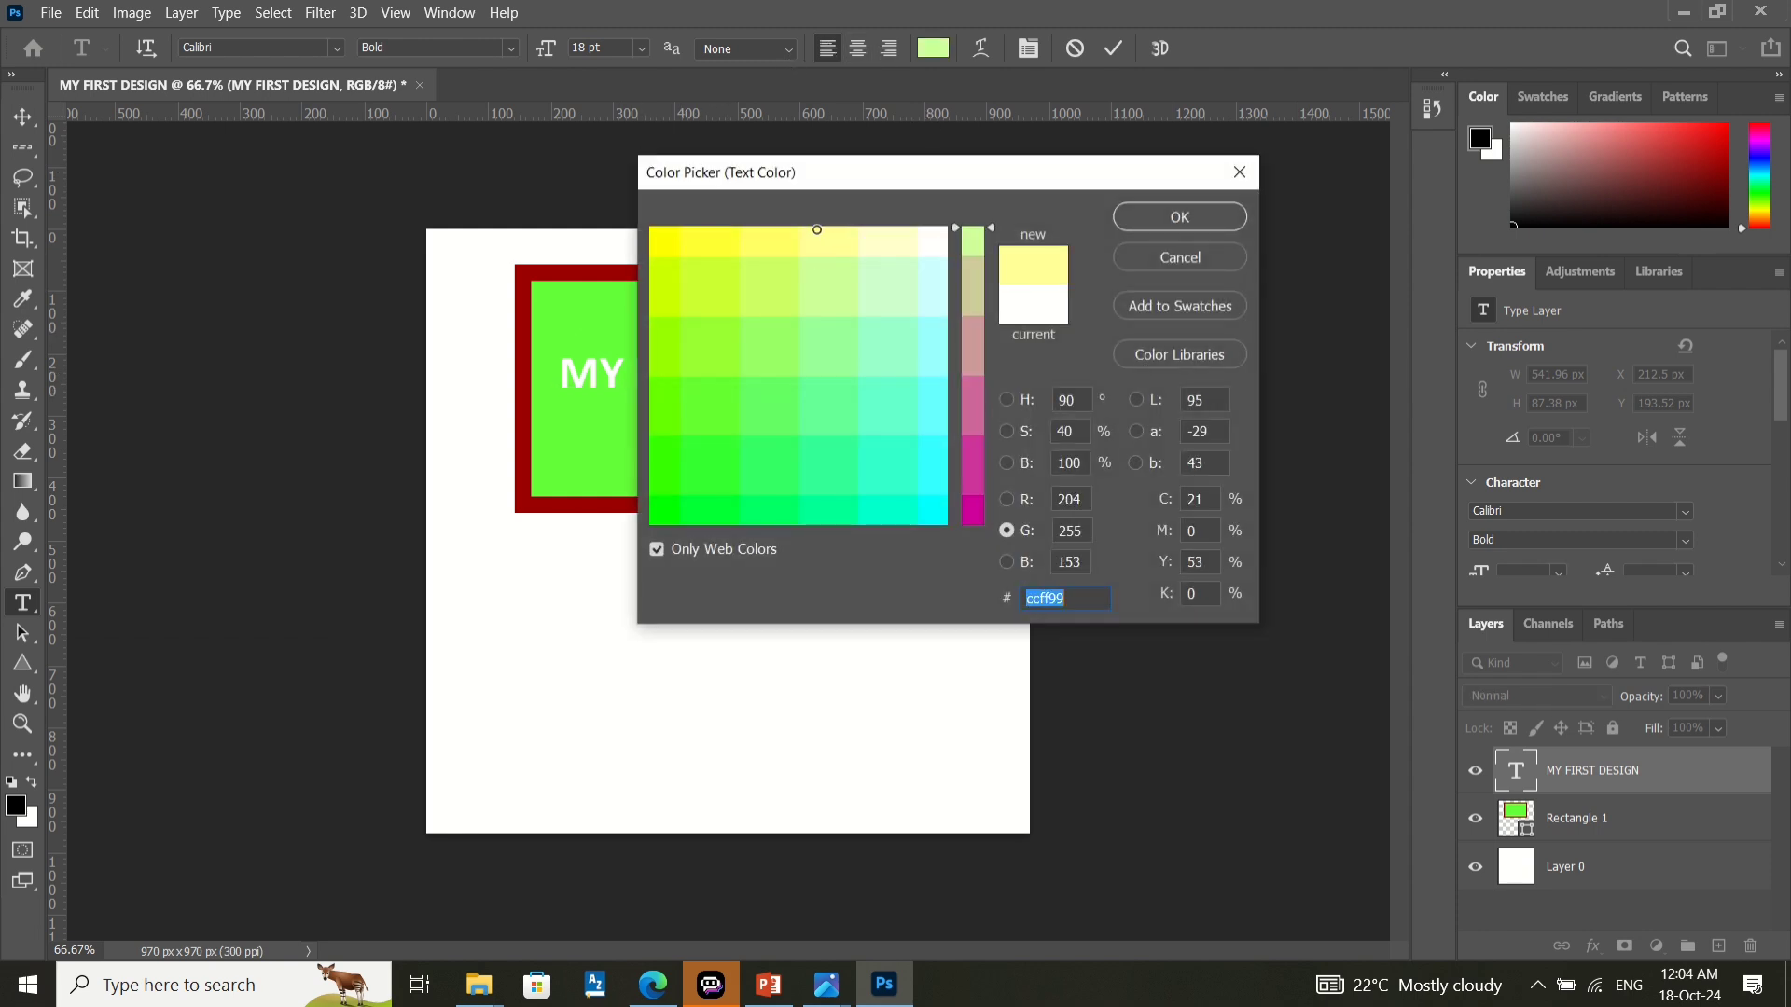
{"action": "left_click", "coordinate": [1180, 216]}
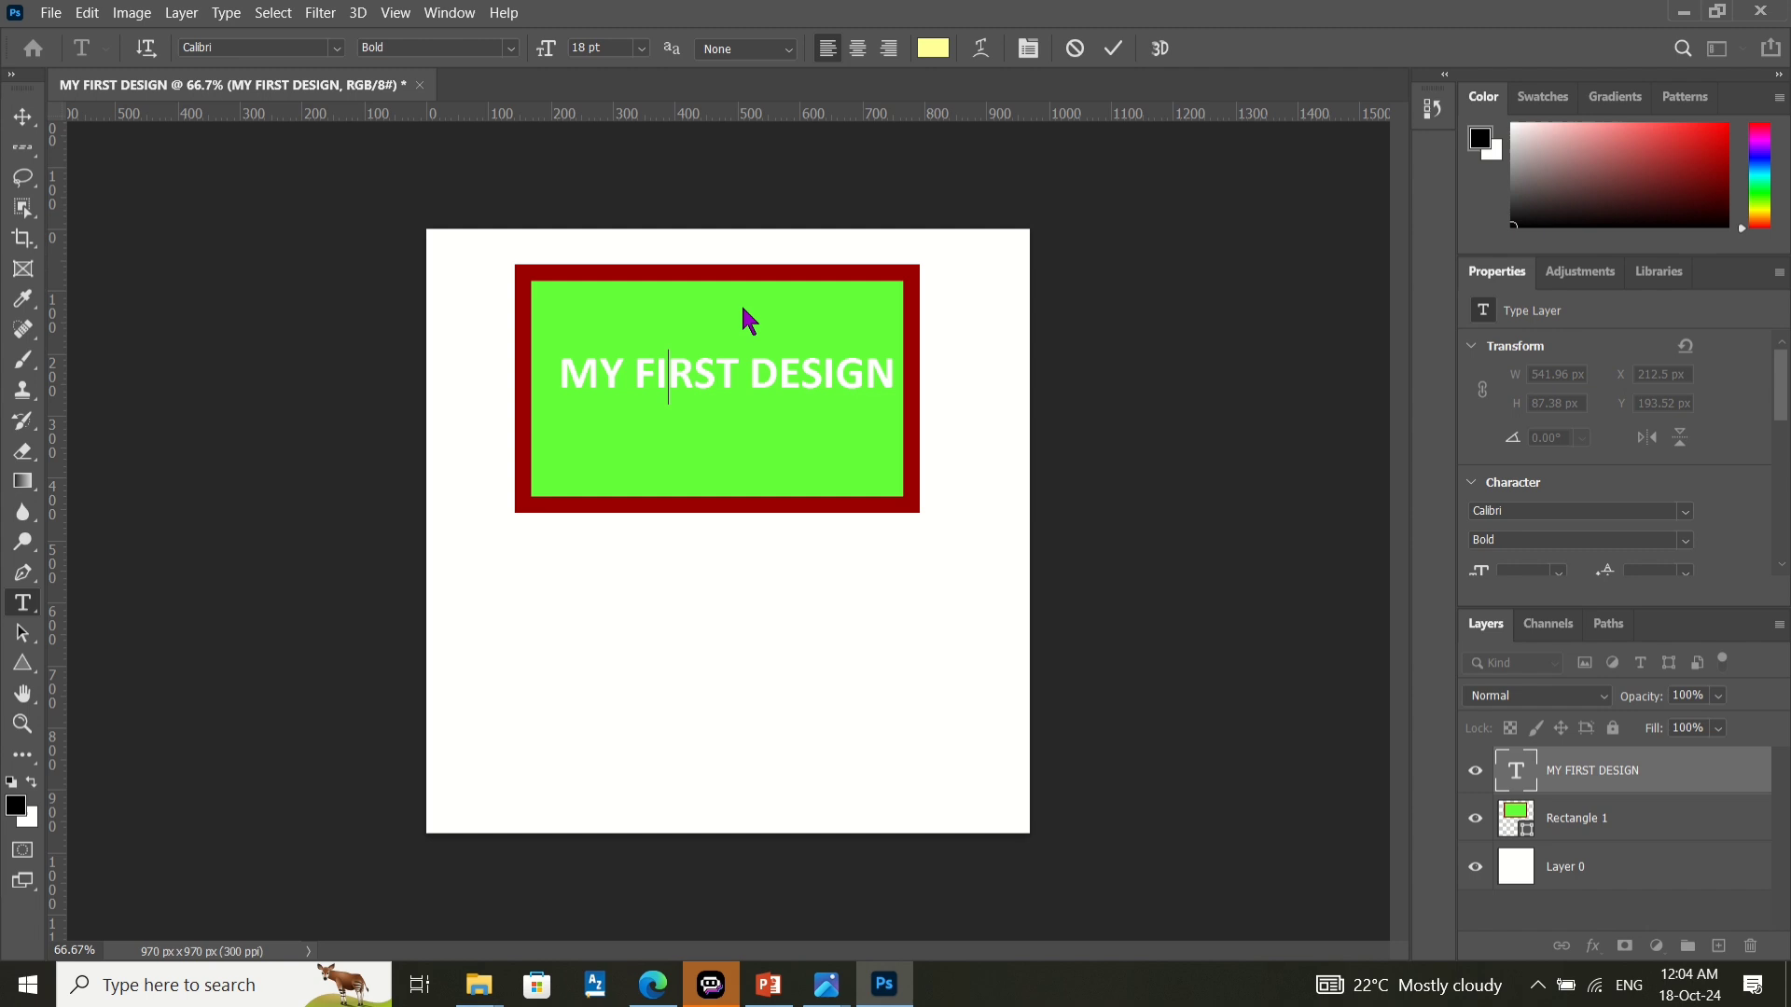
- Change the whole MY FIRST DESIGN text to Times New Roman Bold and shift it to about X 182.5 px
{"action": "left_click", "coordinate": [568, 366]}
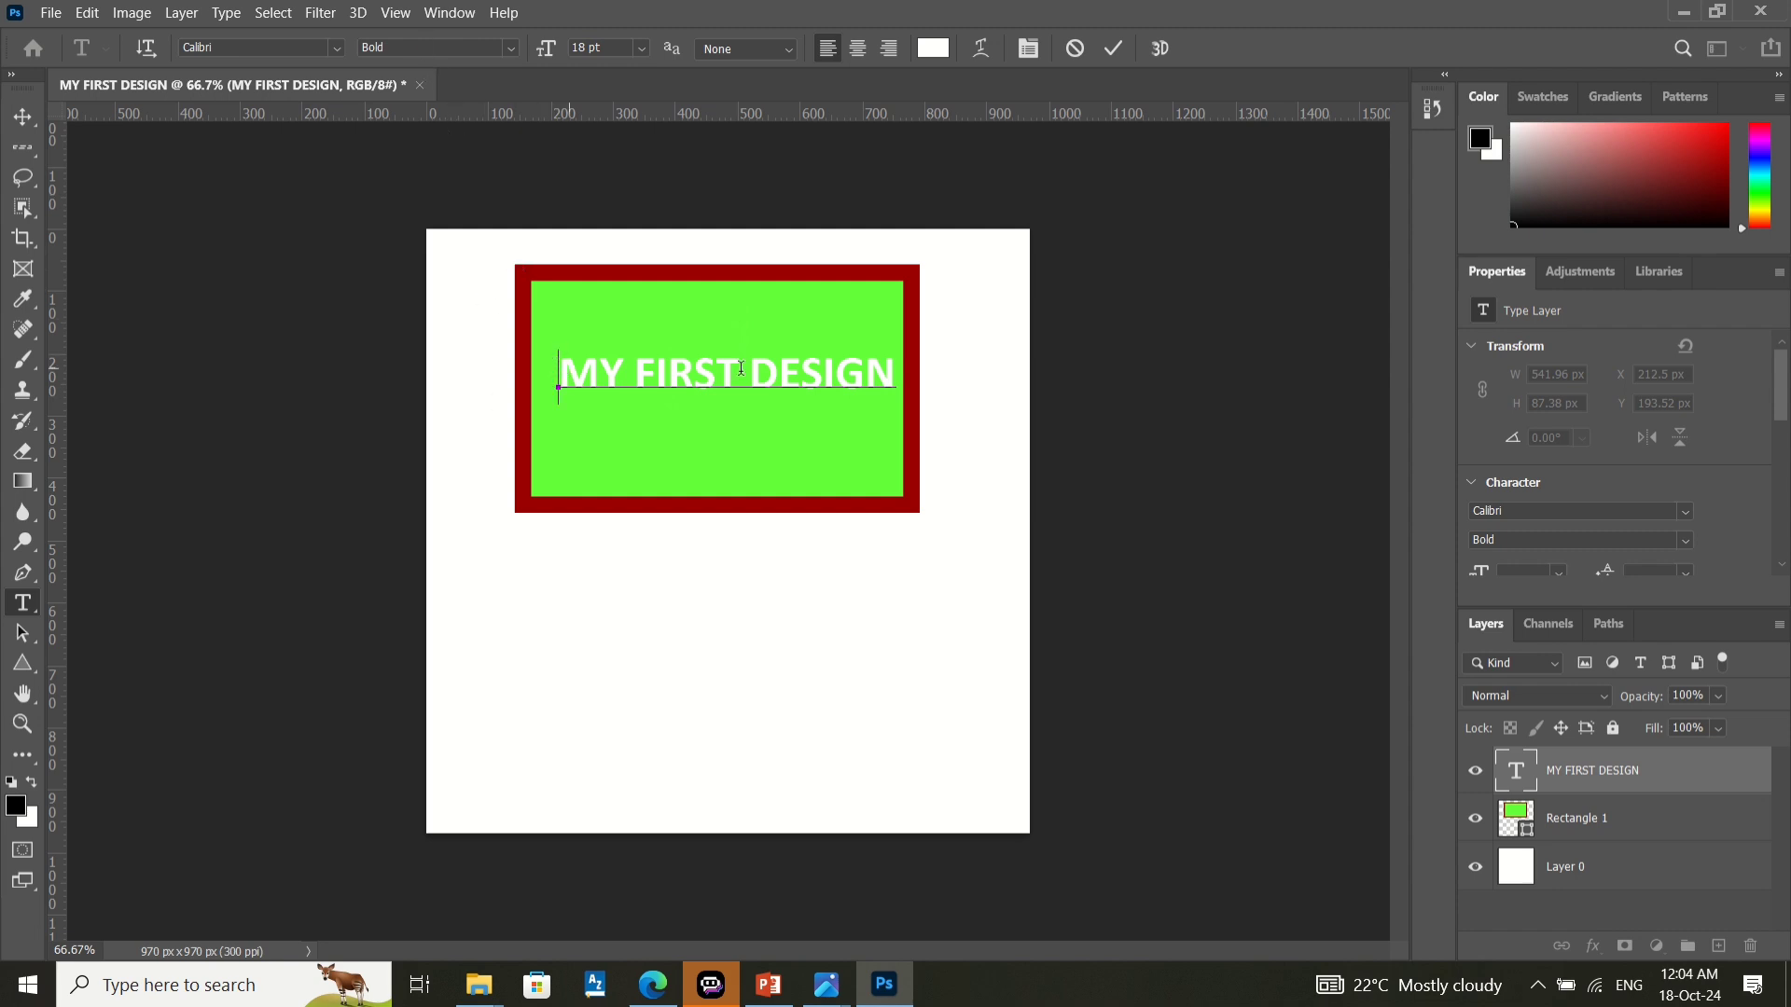
{"action": "key", "text": "ctrl+a"}
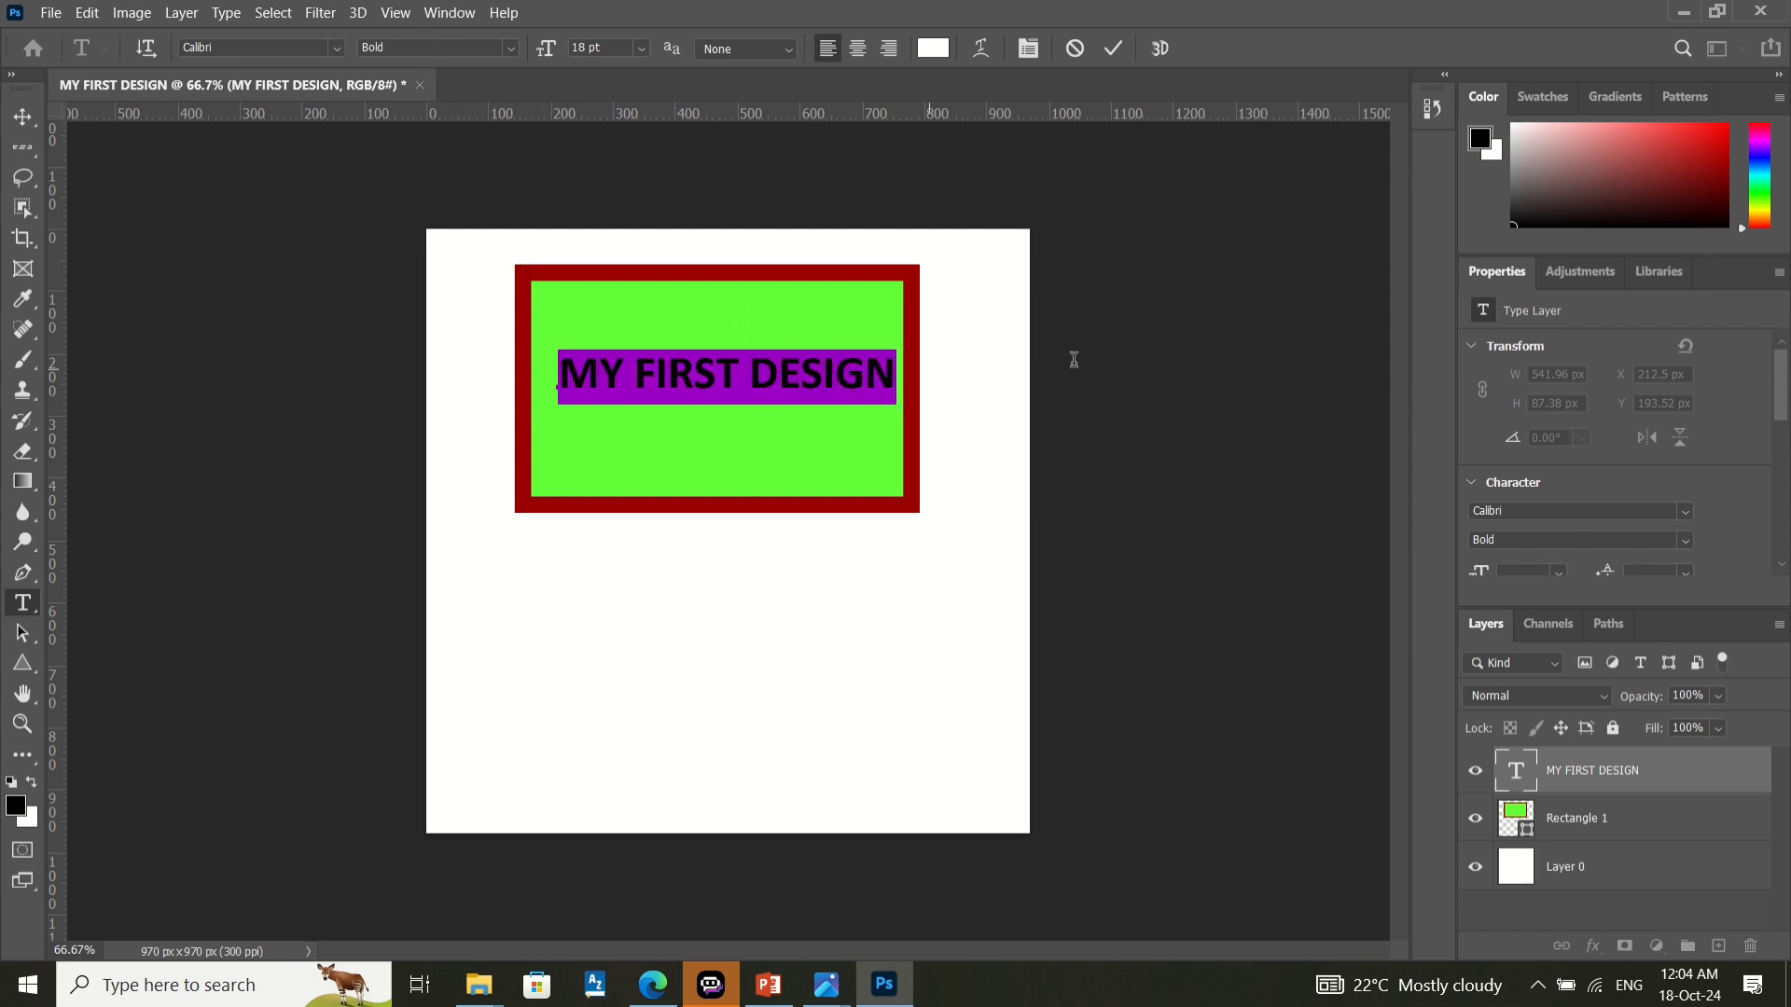
{"action": "left_click", "coordinate": [225, 47]}
{"action": "type", "text": "TIM"}
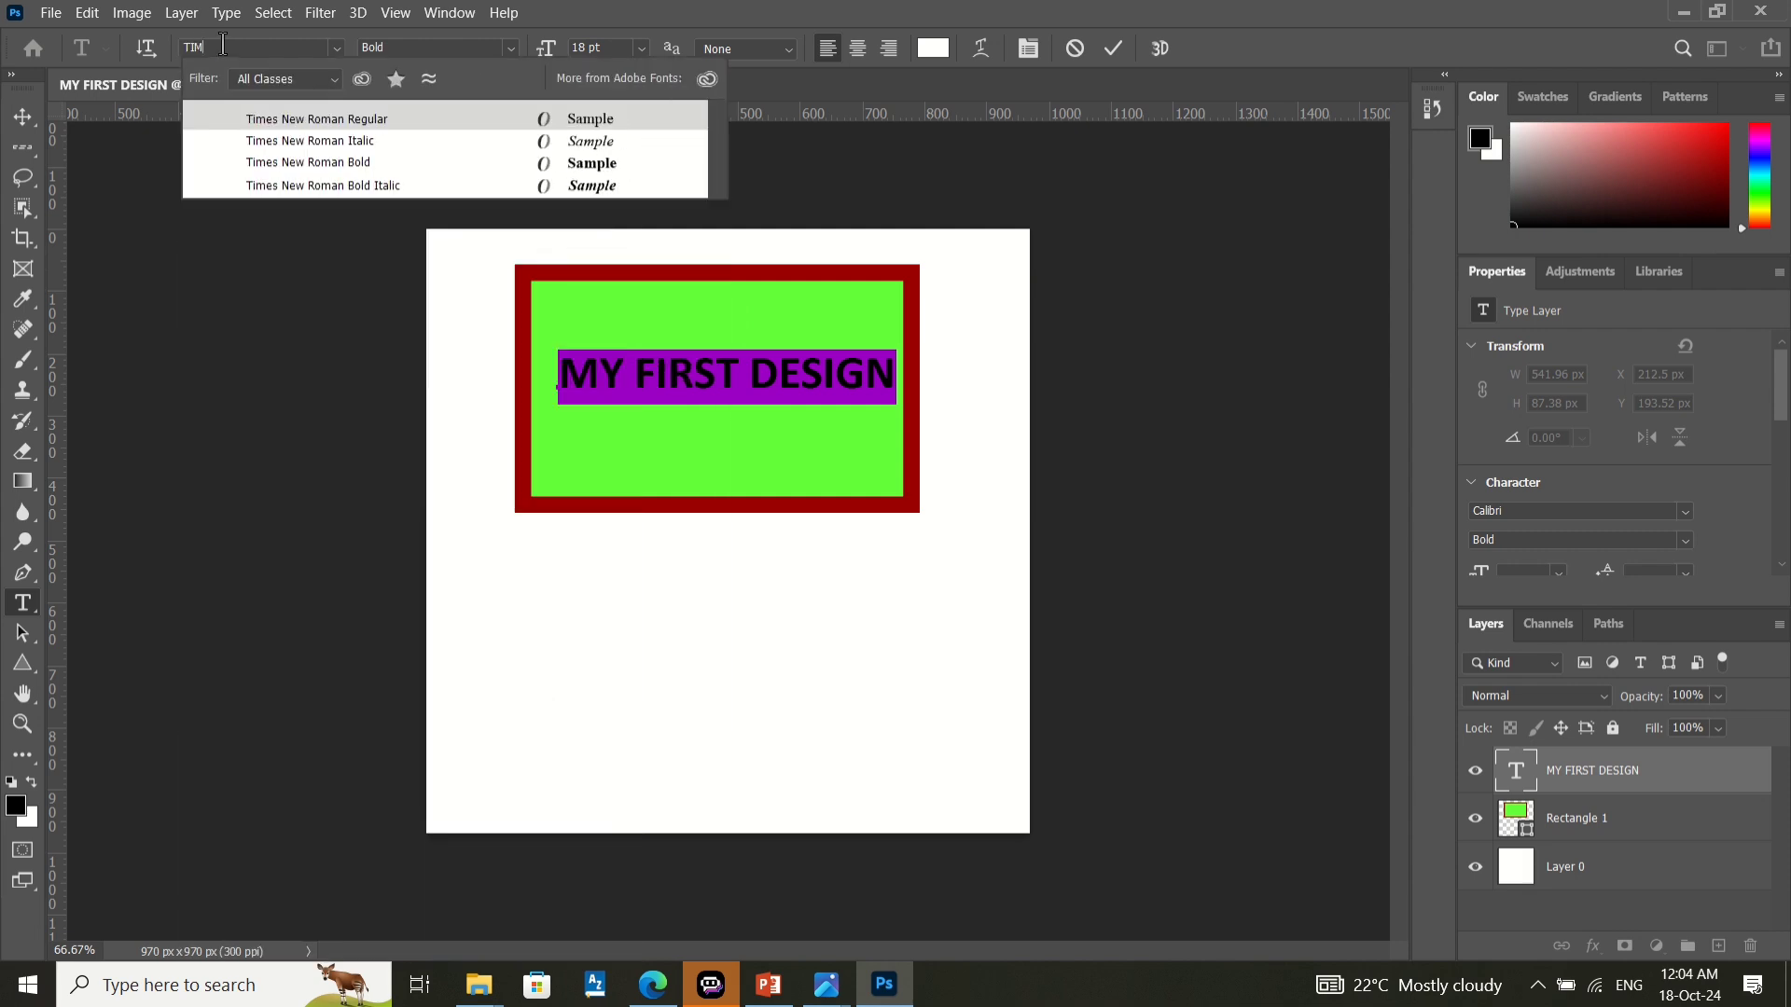
{"action": "left_click", "coordinate": [579, 171]}
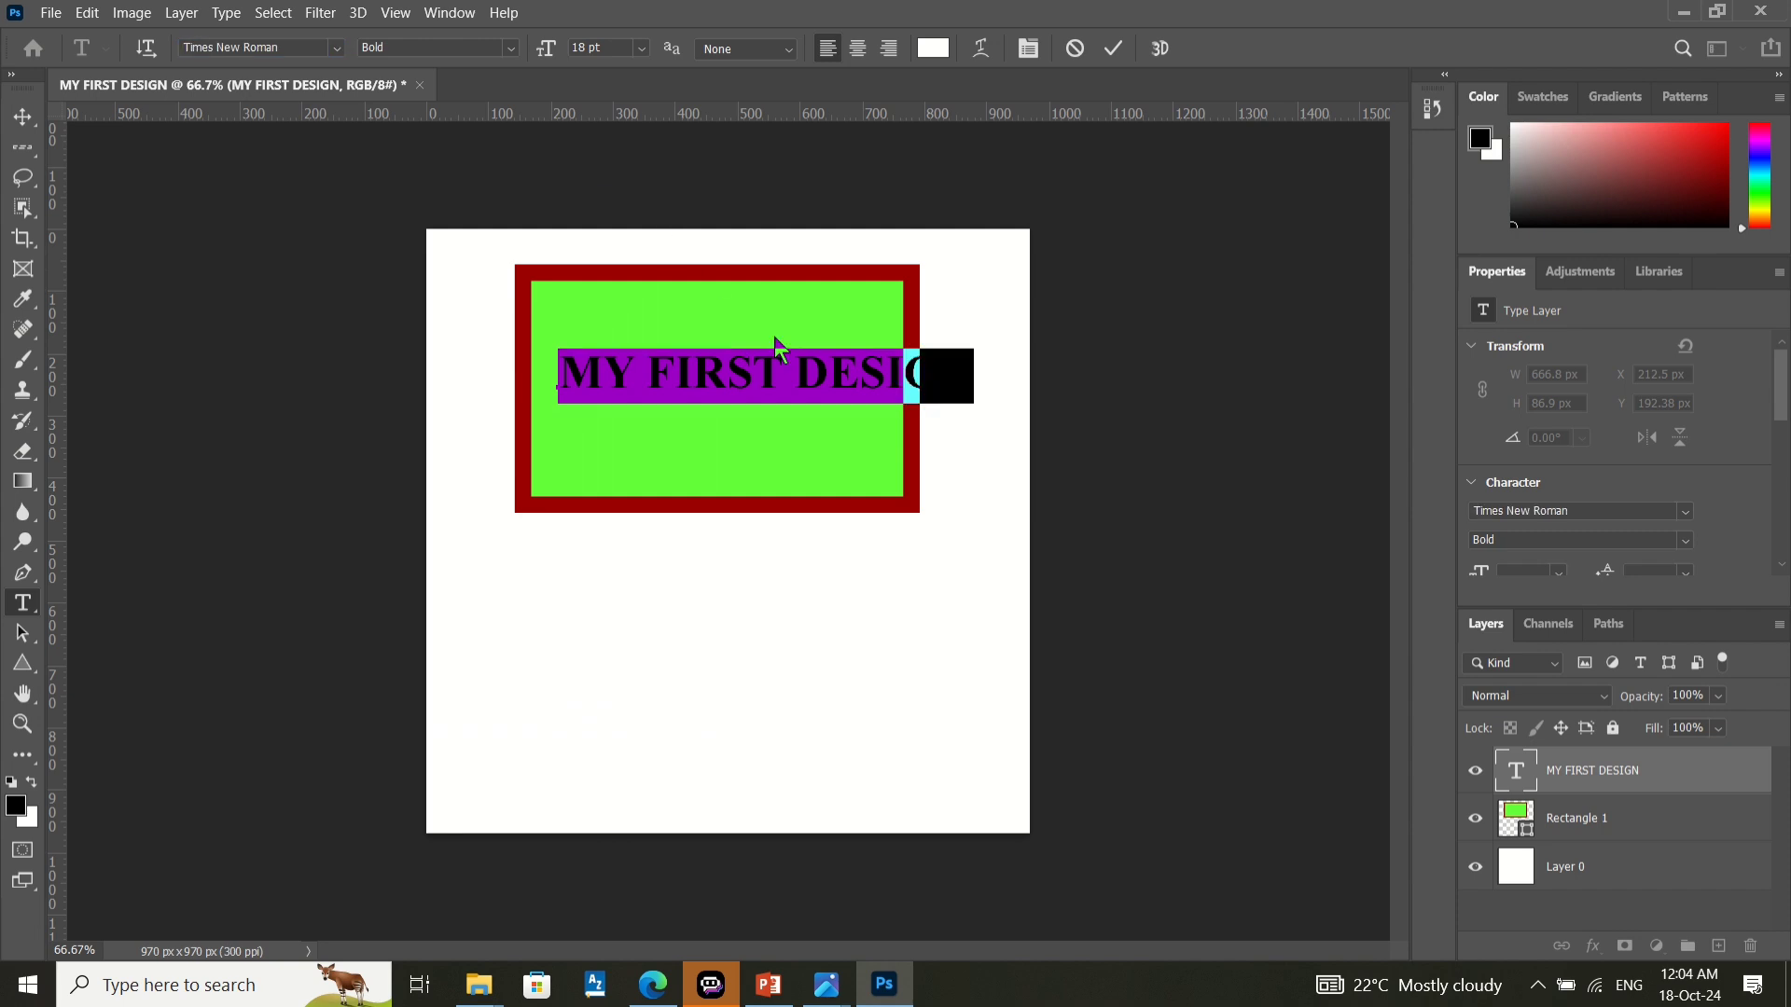
{"action": "left_click", "coordinate": [19, 122]}
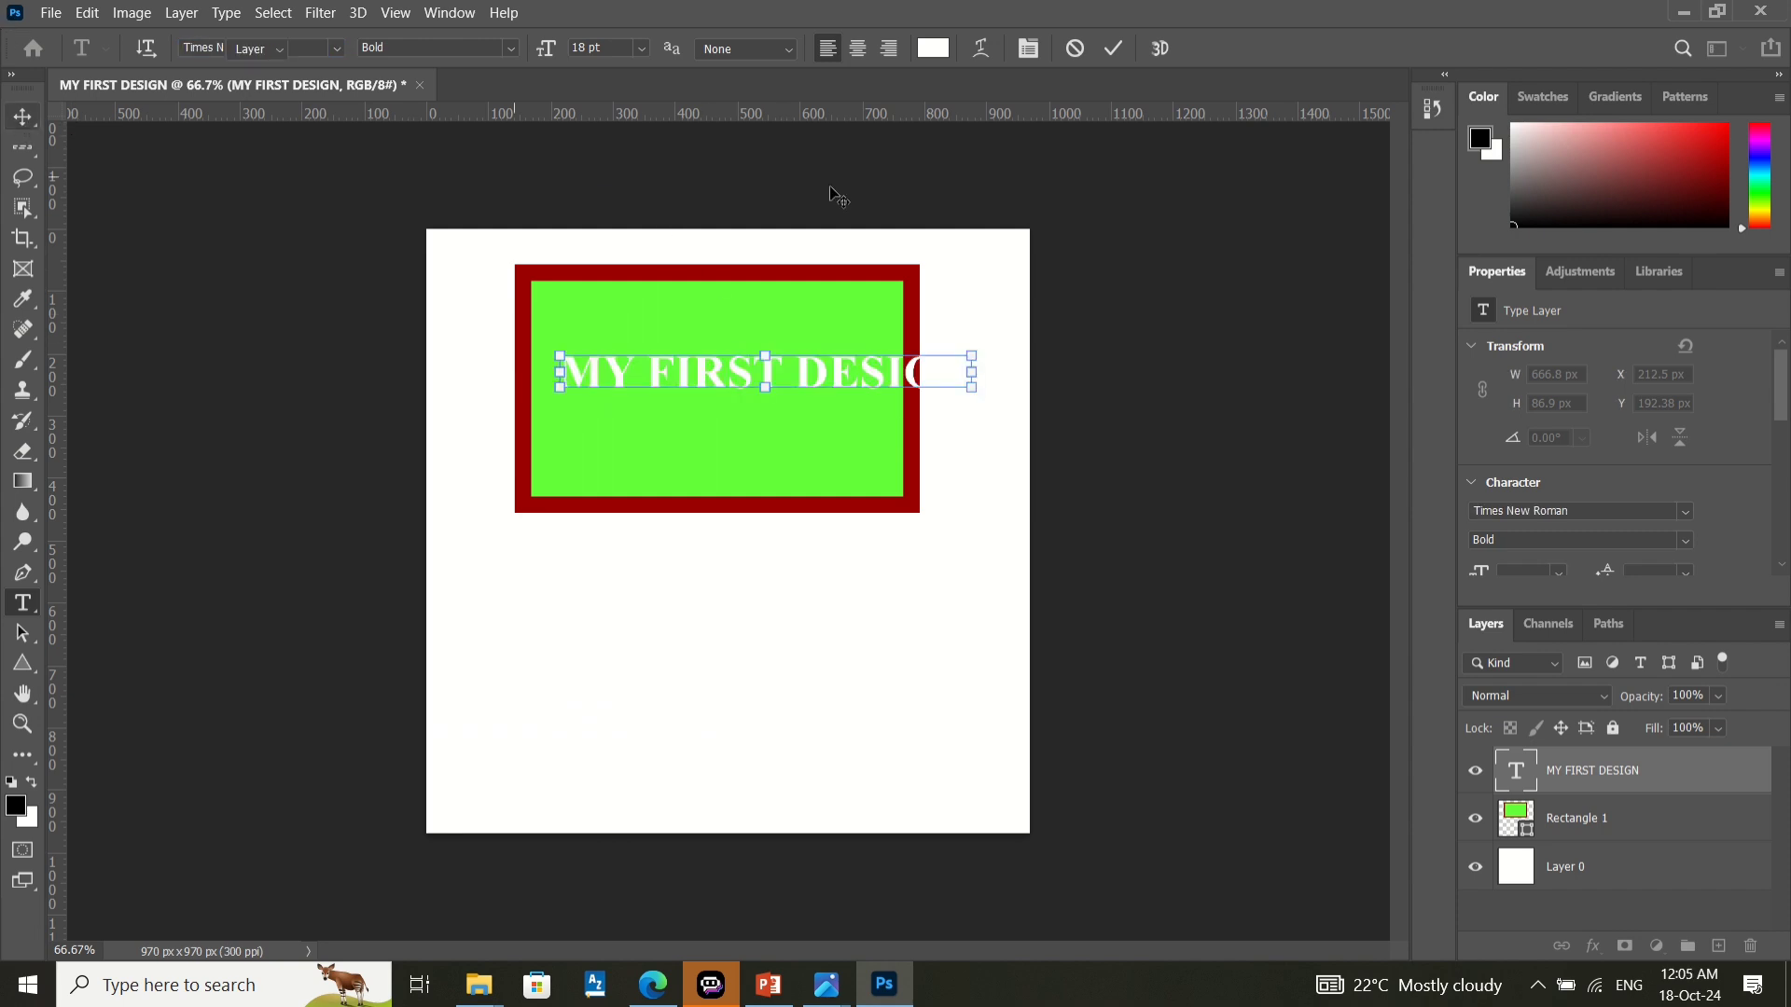
{"action": "left_click_drag", "start_coordinate": [874, 366], "coordinate": [851, 362]}
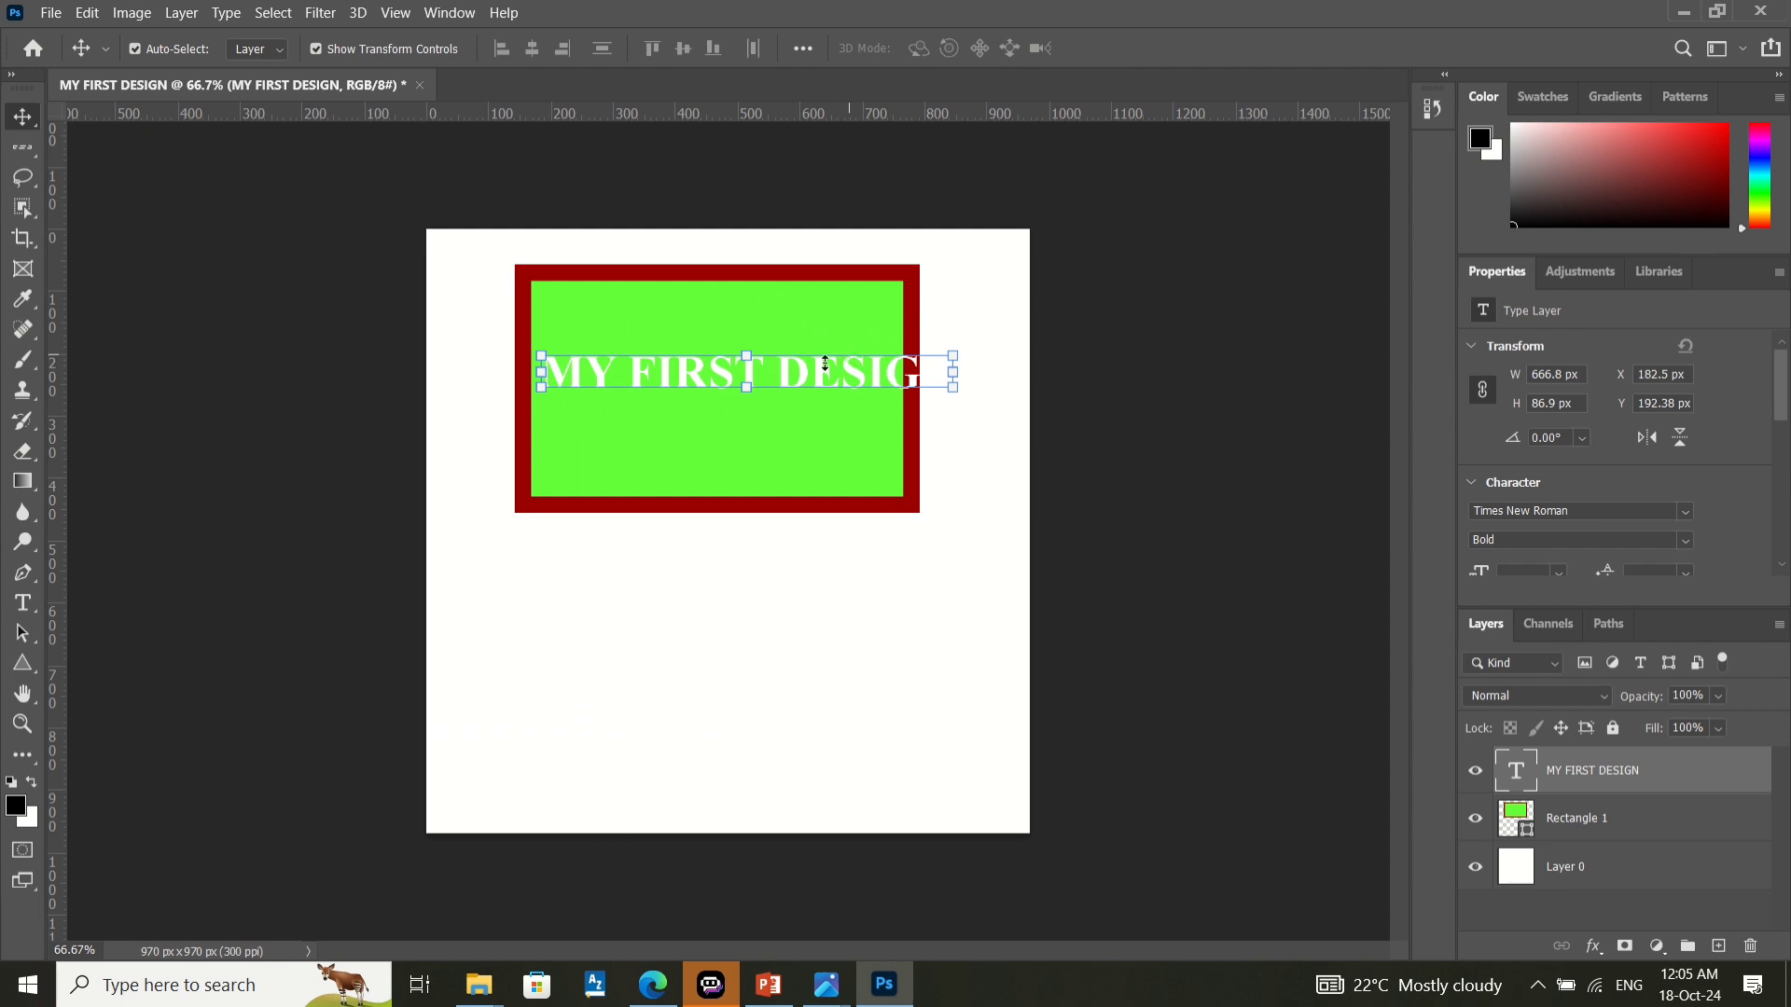
- Put DESIGN on a second line without its leading space and move the text to about X 287.5 px, Y 158 px
{"action": "double_click", "coordinate": [767, 378]}
{"action": "left_click", "coordinate": [765, 374]}
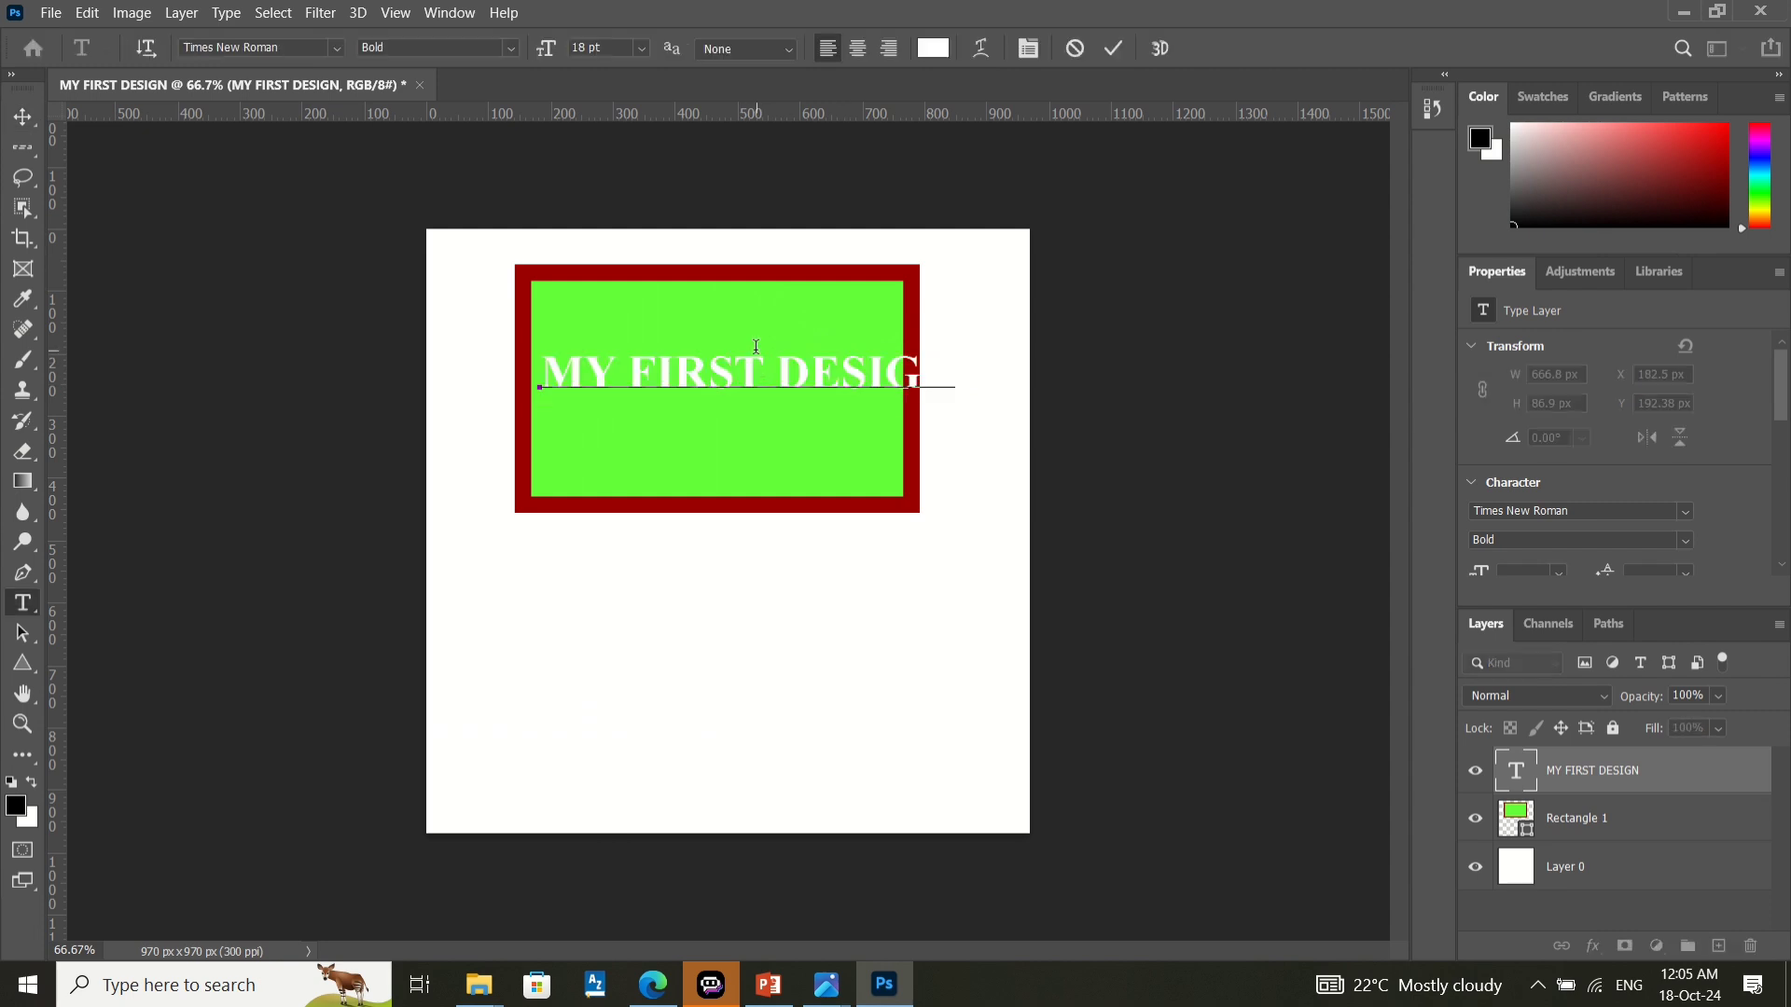
{"action": "key", "text": "Return"}
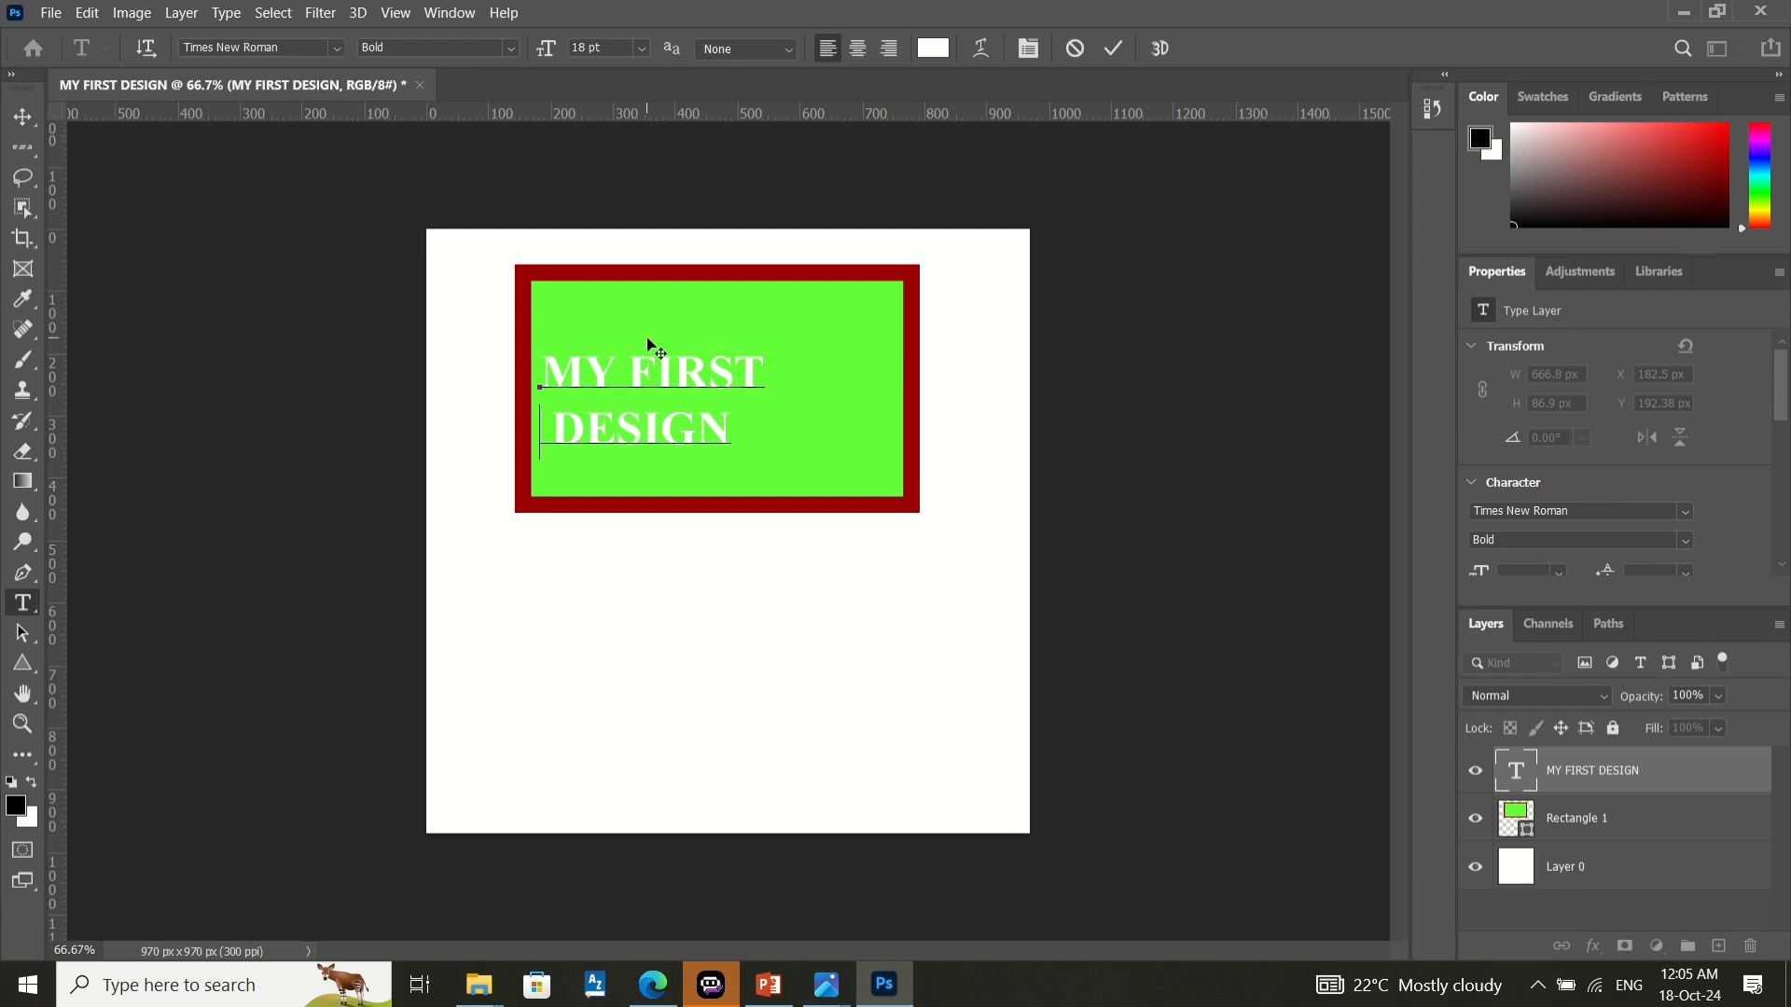
{"action": "key", "text": "Delete"}
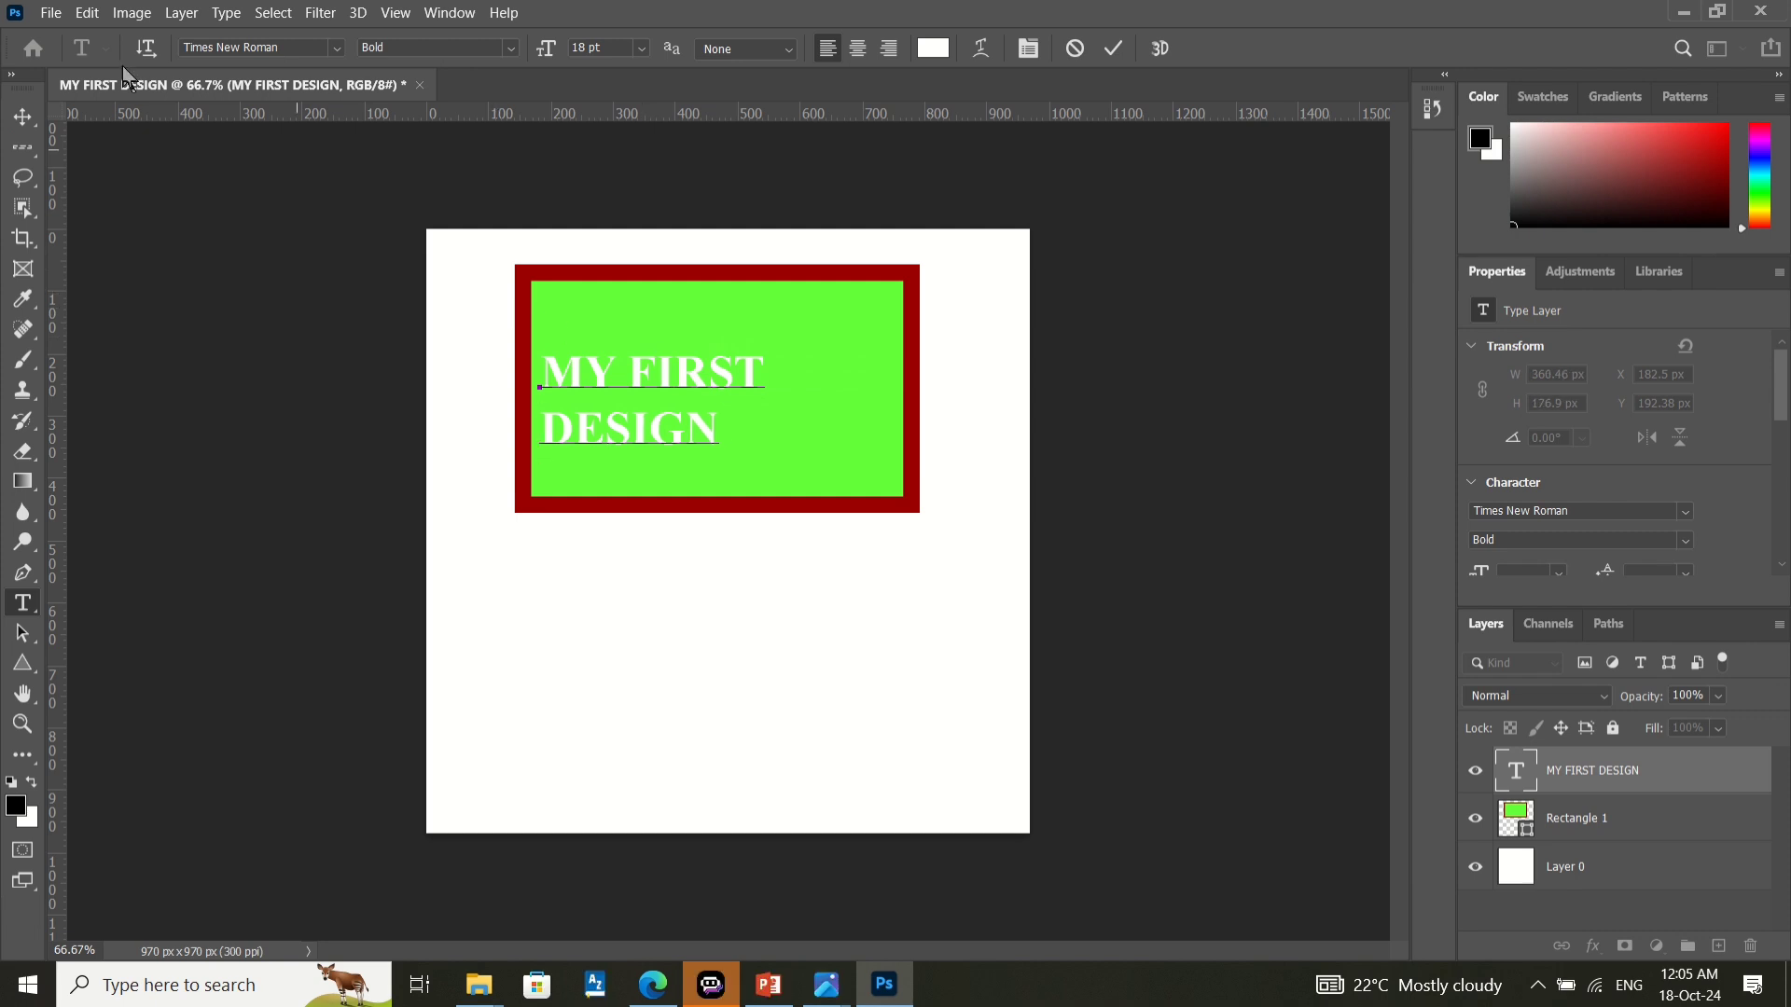
{"action": "left_click", "coordinate": [26, 120]}
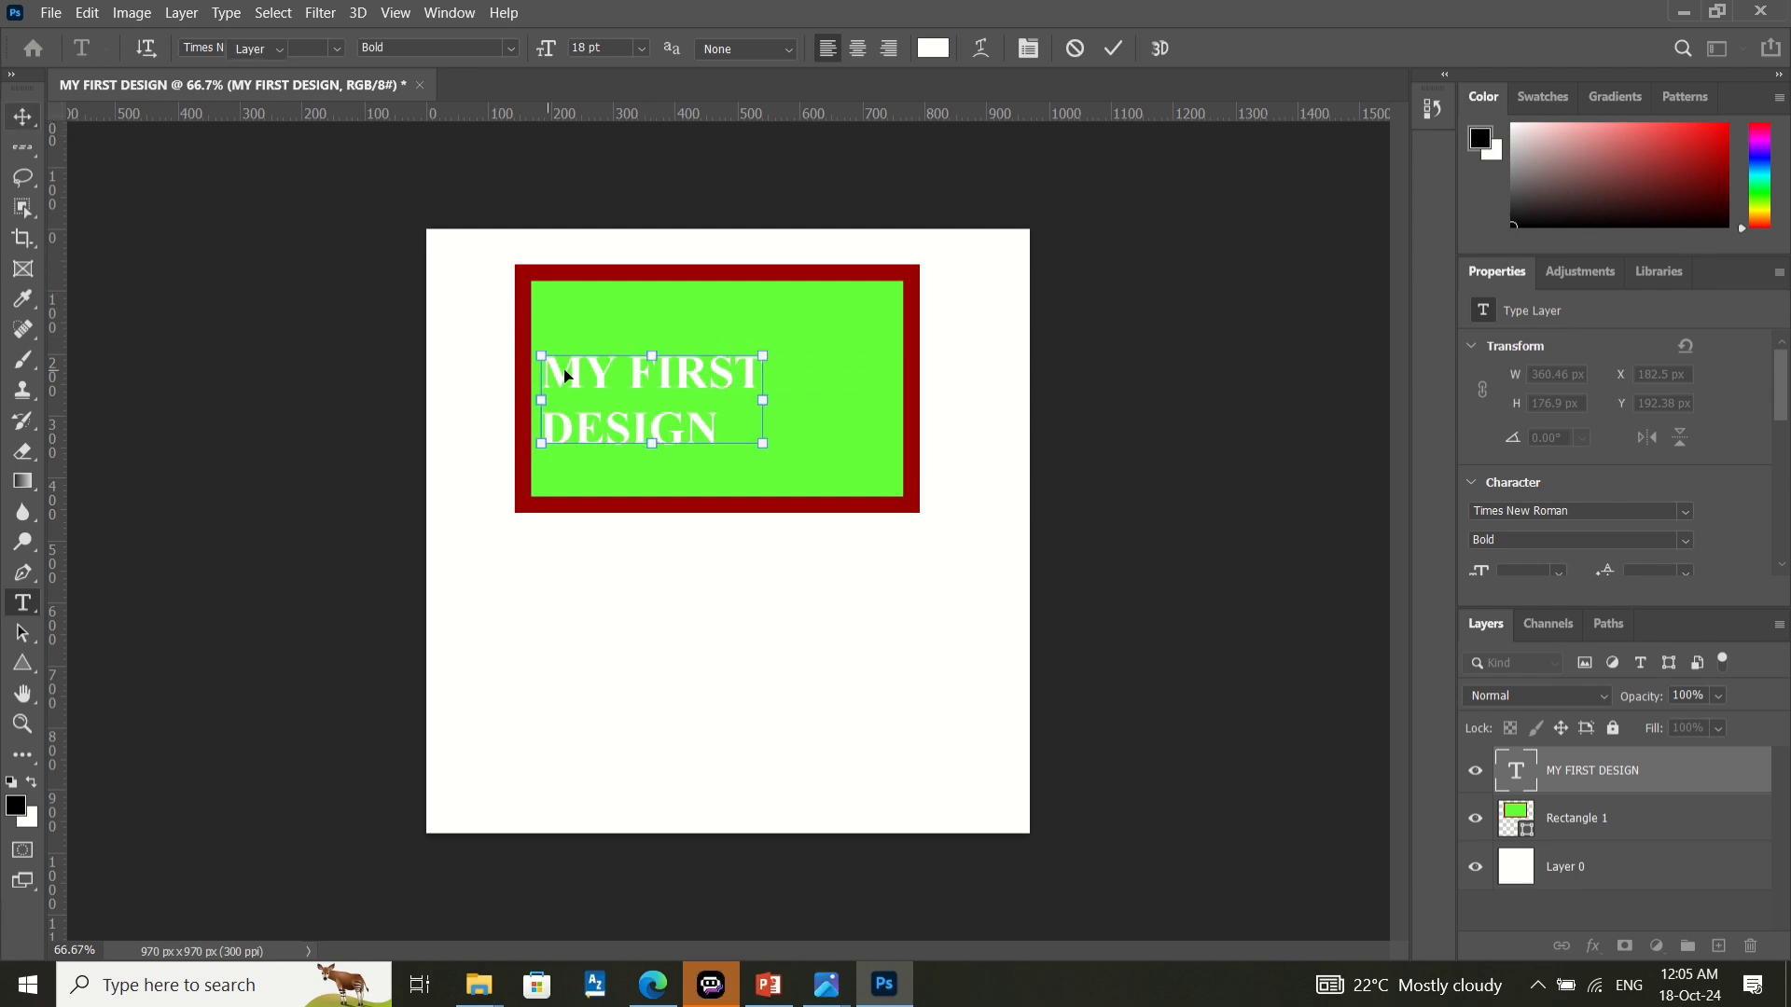
{"action": "left_click_drag", "start_coordinate": [567, 376], "coordinate": [634, 355]}
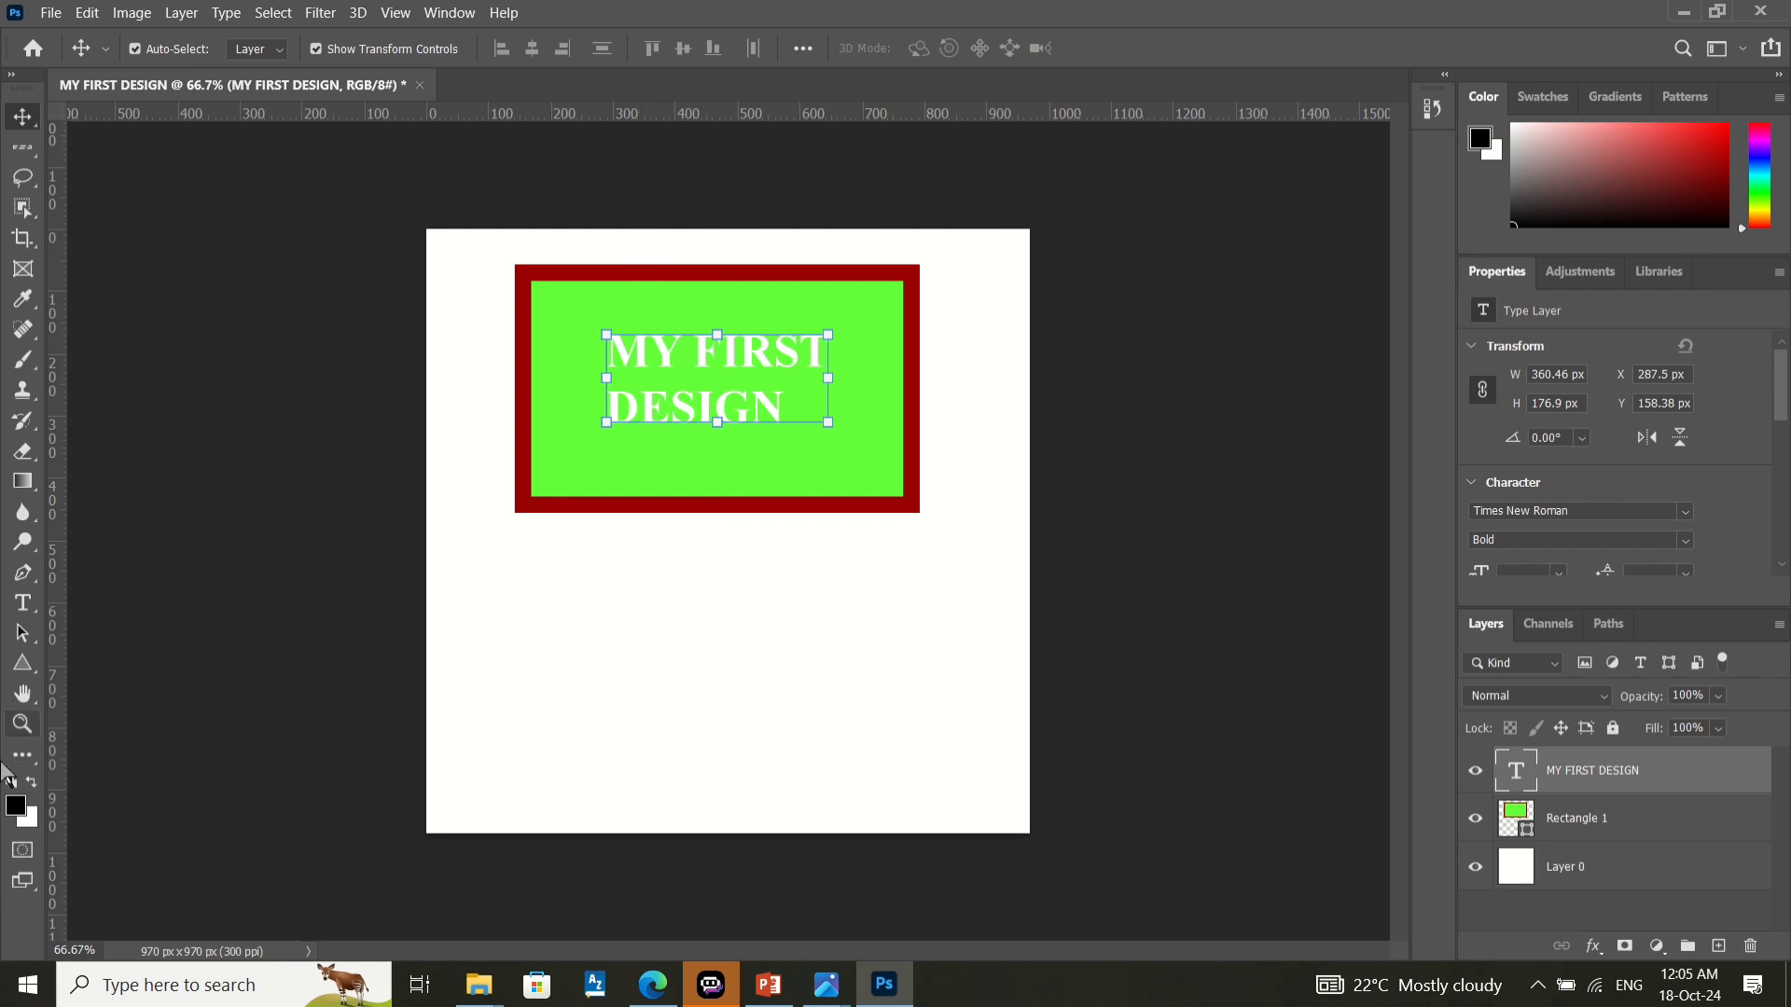
- Try right alignment on the two-line text, and set it to centre alignment instead
{"action": "left_click", "coordinate": [24, 602]}
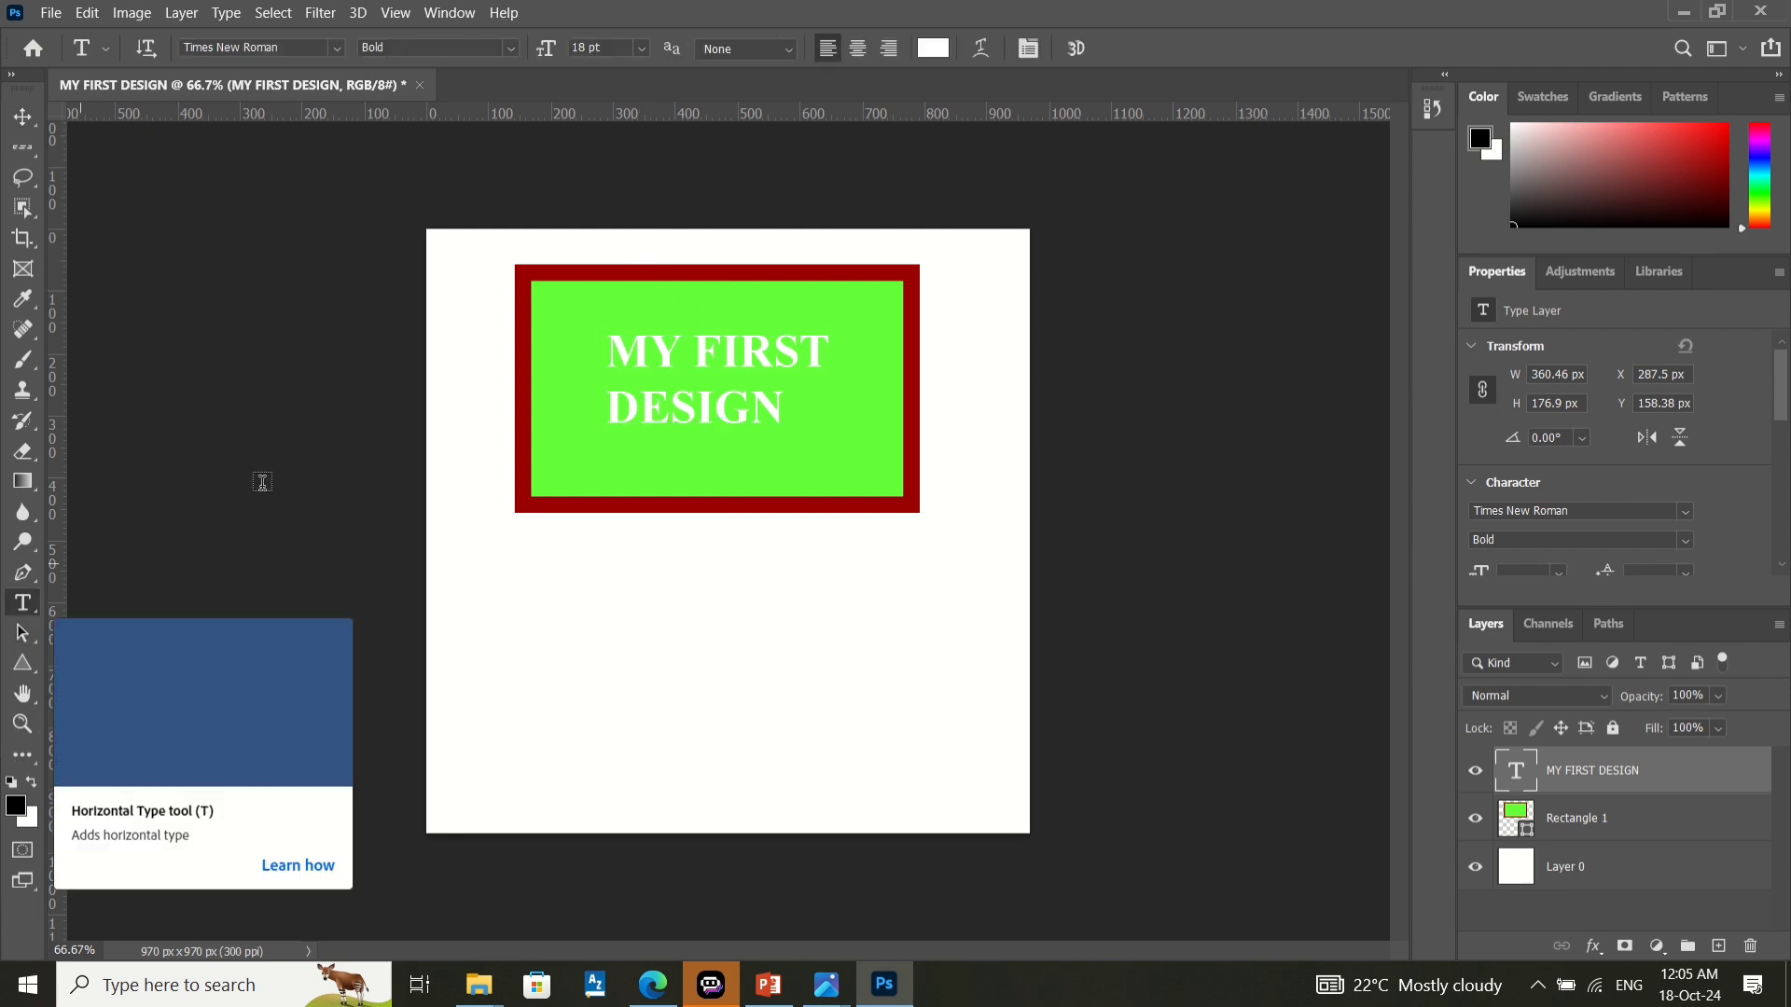
{"action": "left_click", "coordinate": [889, 47]}
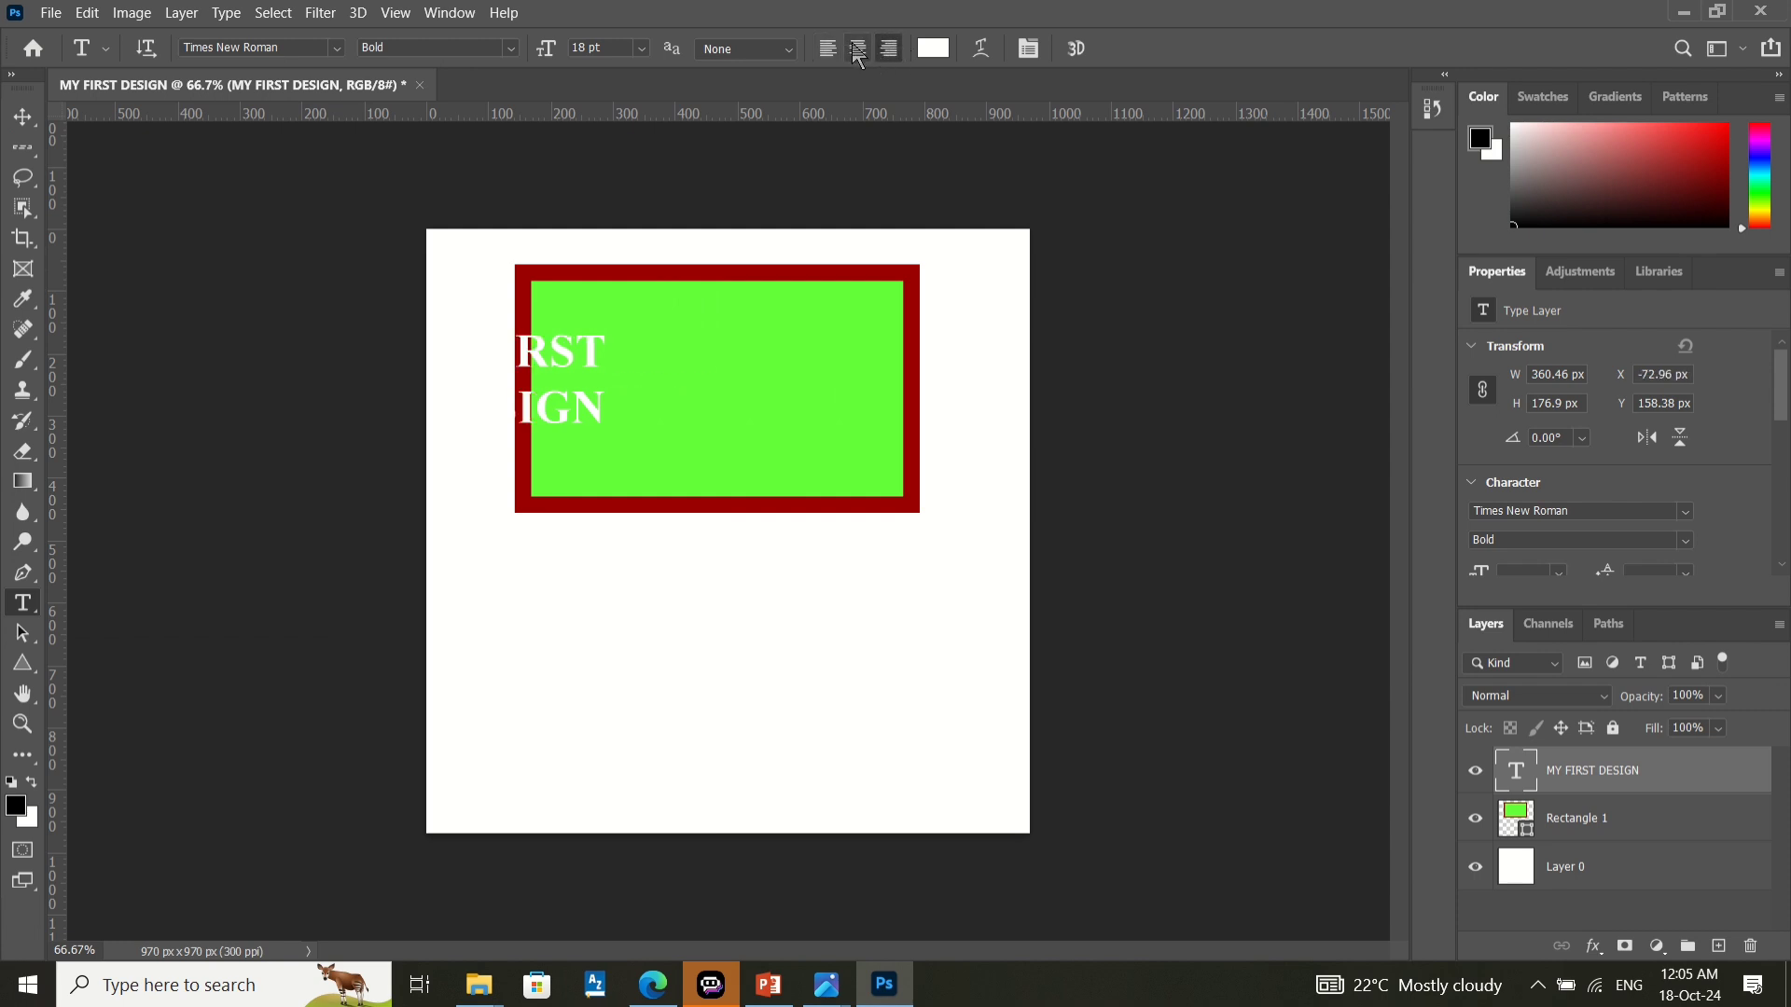
{"action": "left_click", "coordinate": [858, 48]}
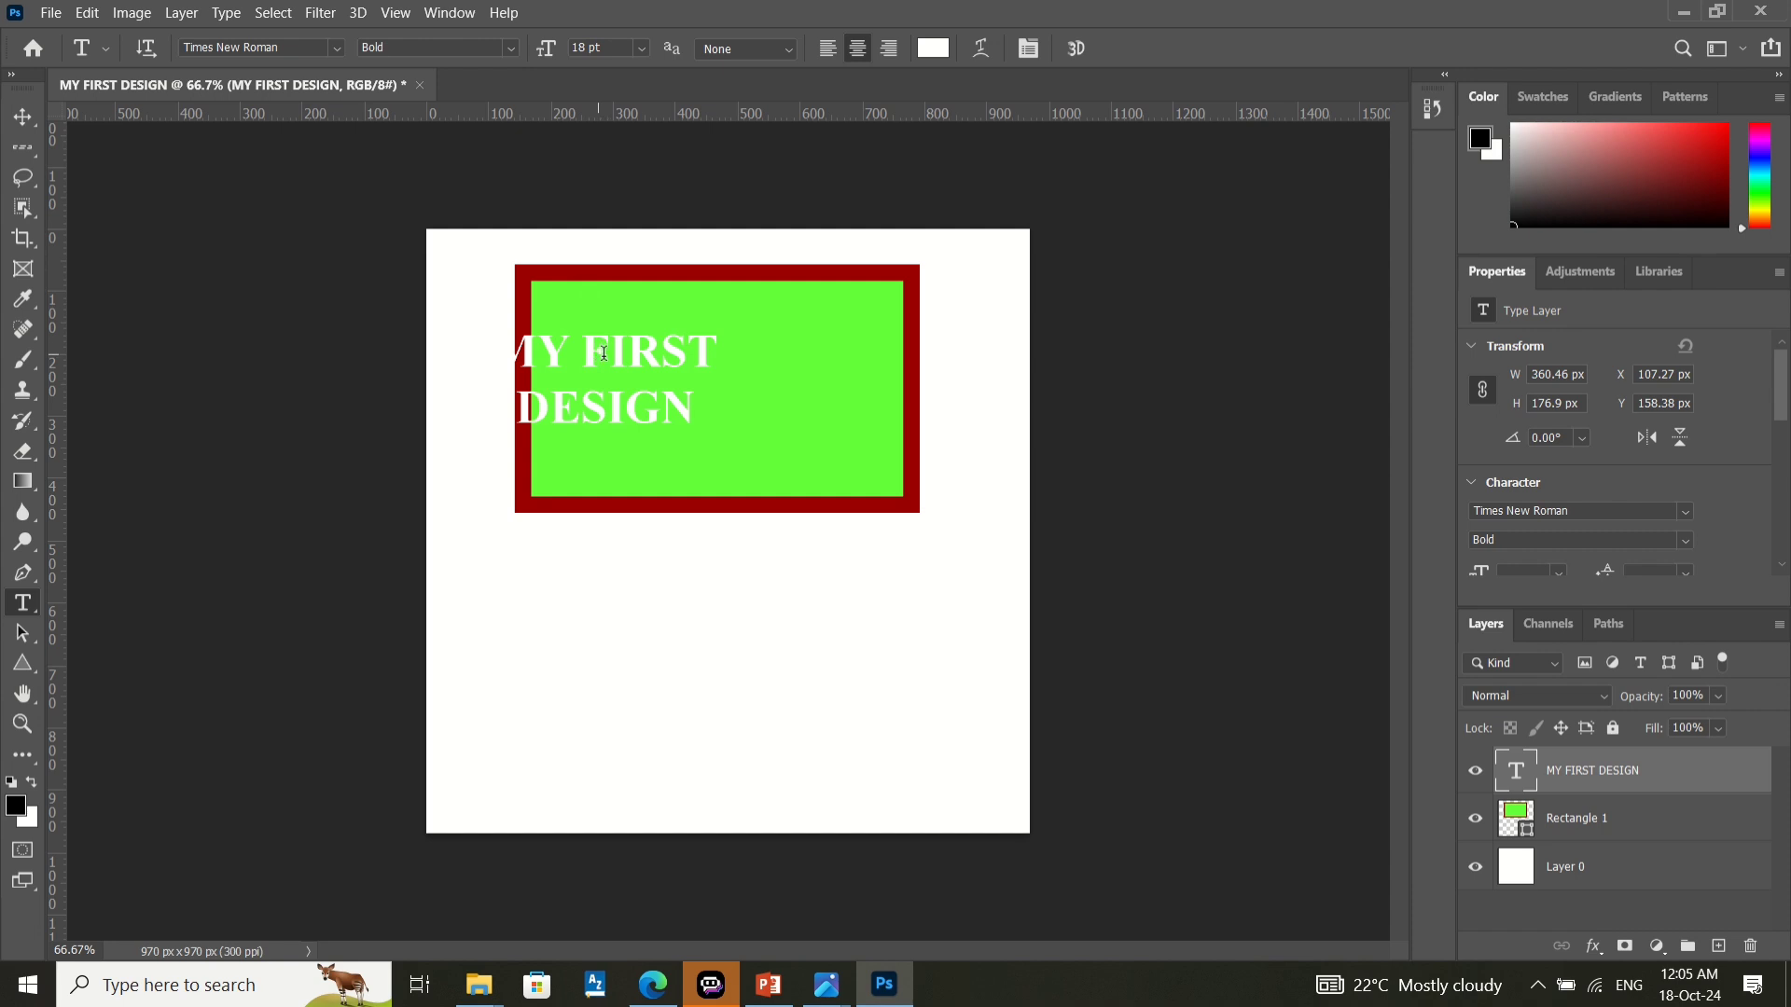
{"action": "left_click", "coordinate": [20, 122]}
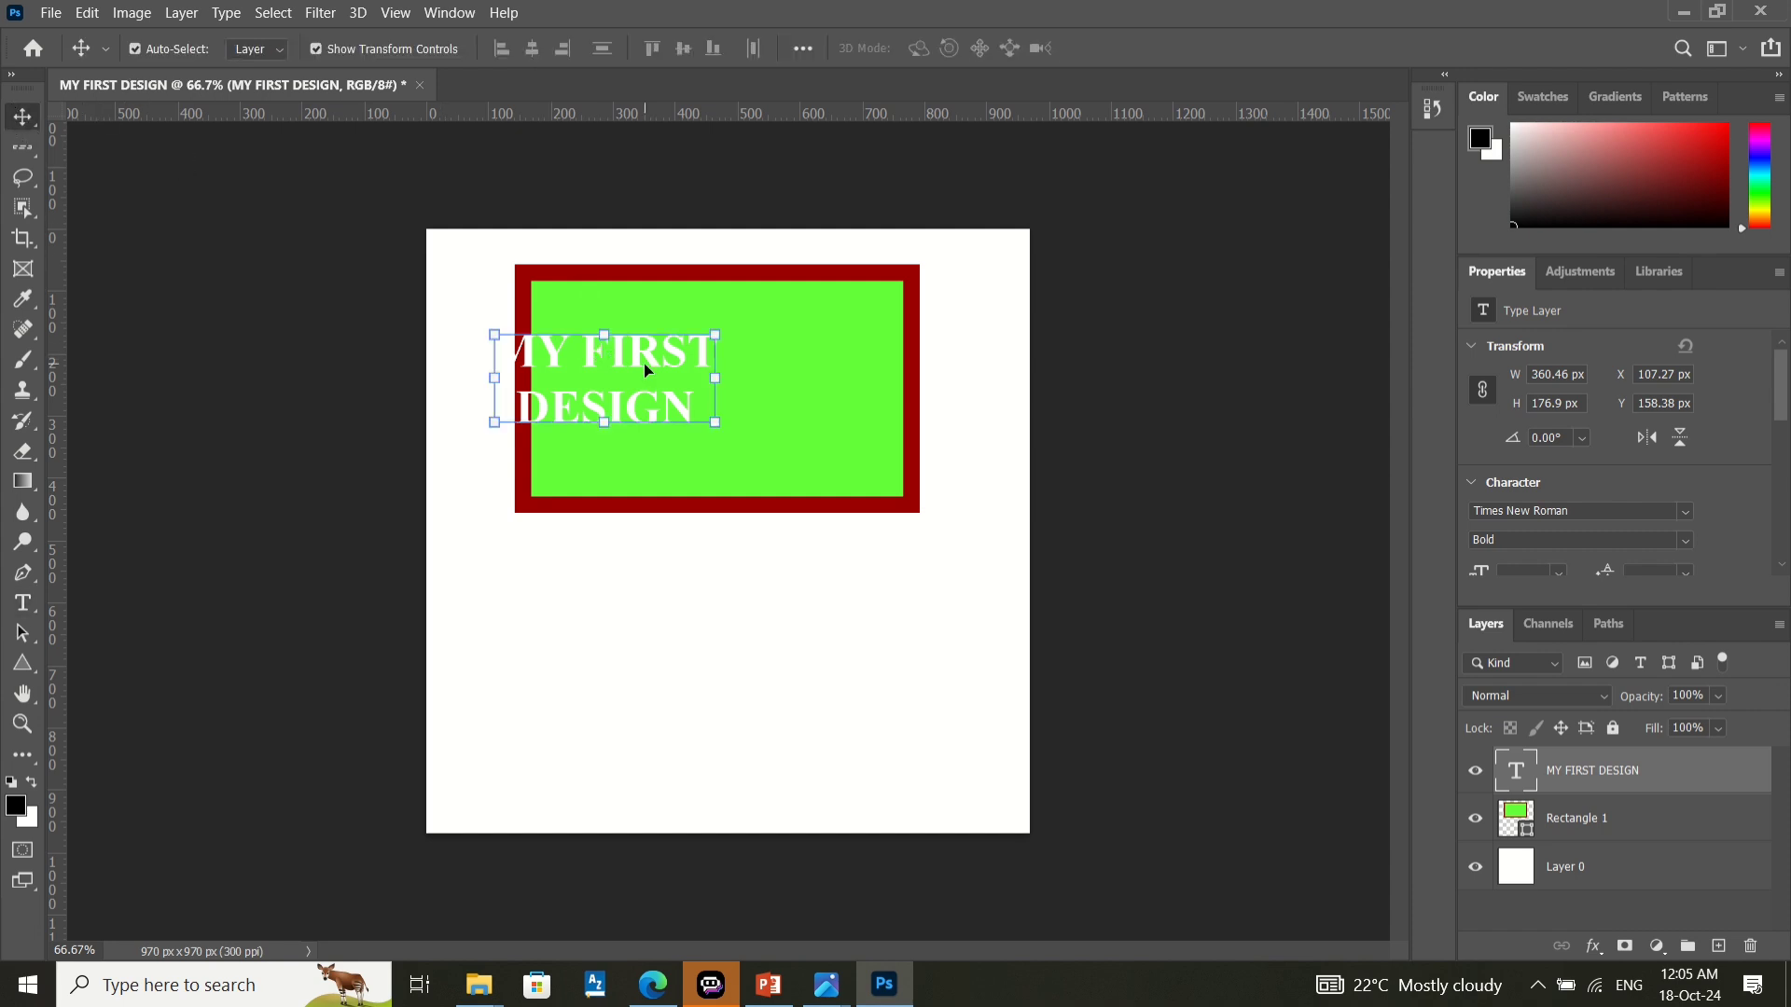
- Move the two-line text to about X 255 px, Y 138 px inside the green rectangle
{"action": "left_click_drag", "start_coordinate": [603, 355], "coordinate": [694, 342]}
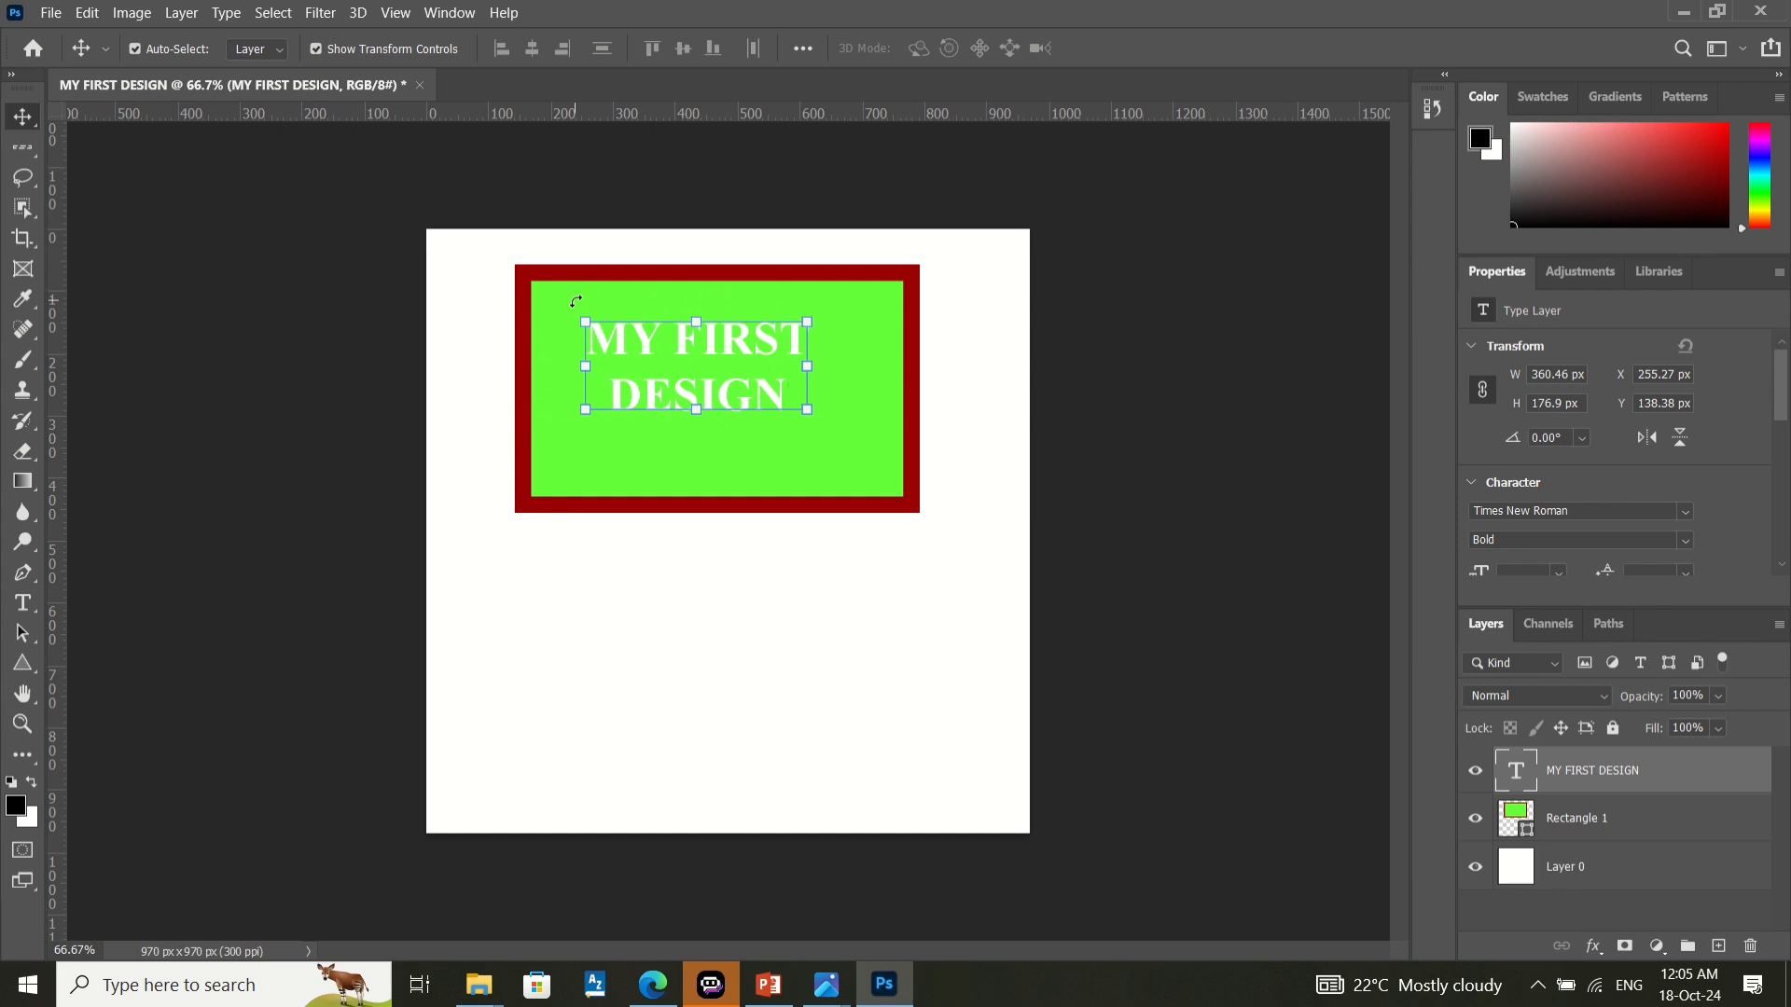
- Select the whole canvas, try aligning the green rectangle to its left and right edges, and centre the rectangle horizontally
{"action": "left_click", "coordinate": [520, 273]}
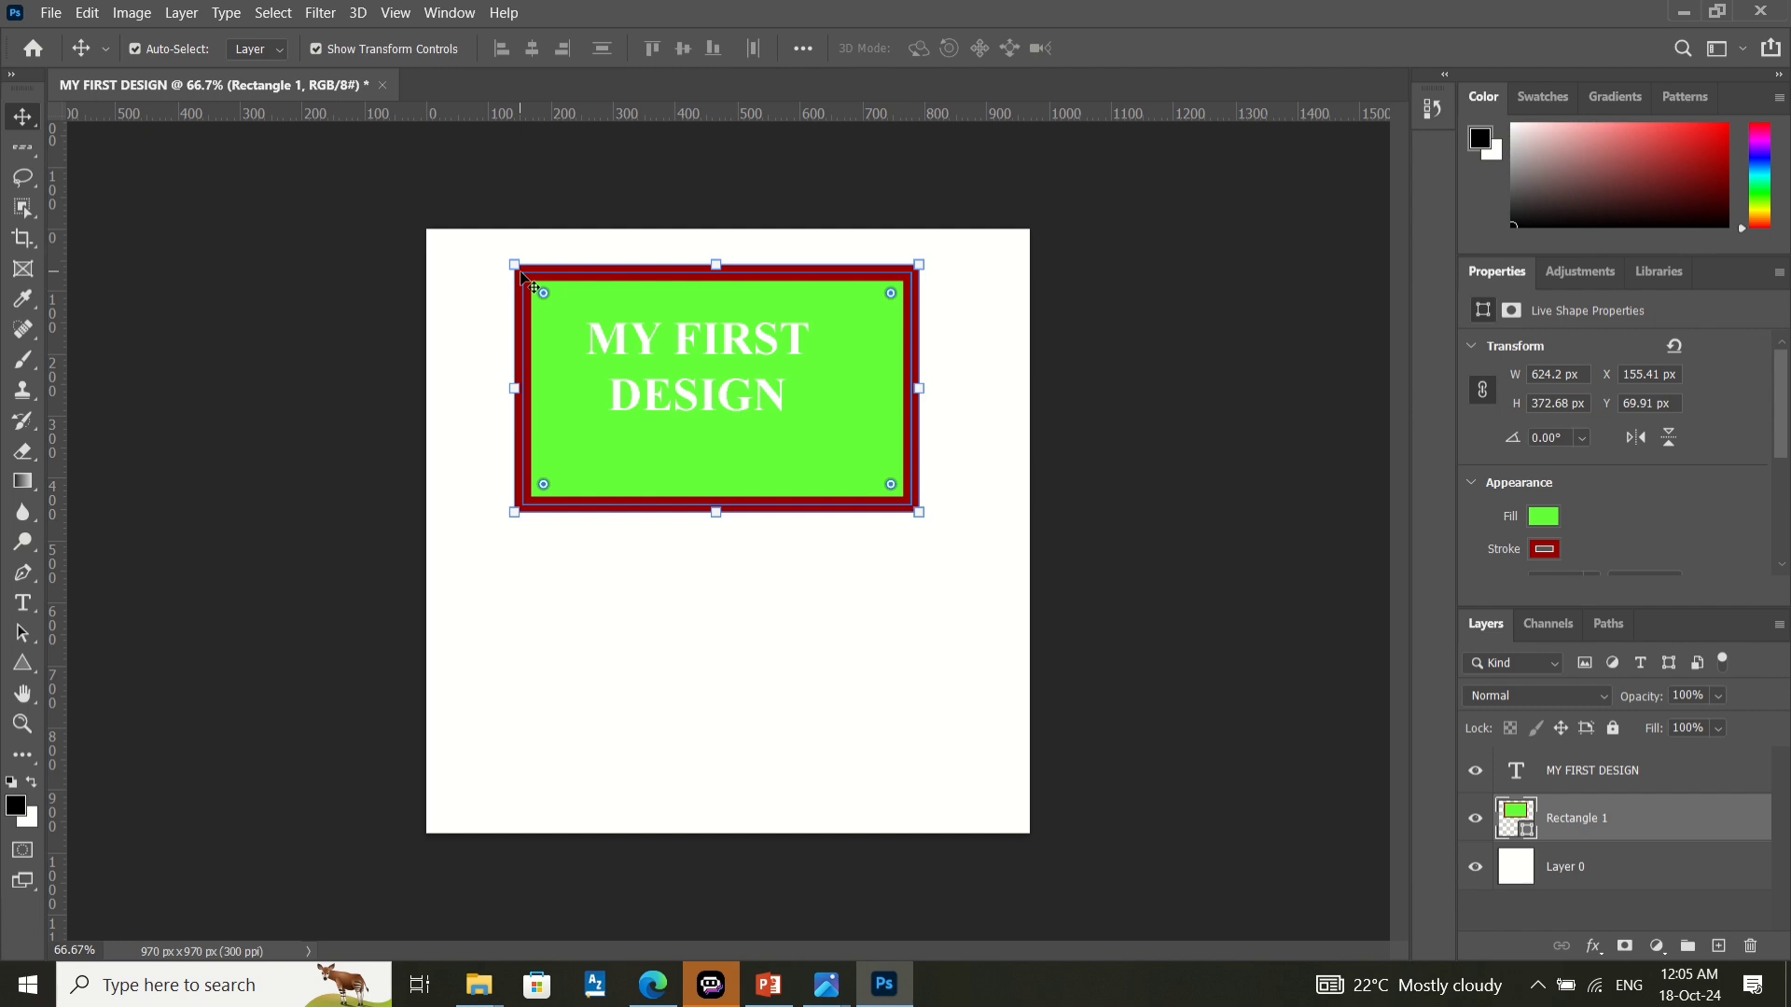
{"action": "key", "text": "ctrl+a"}
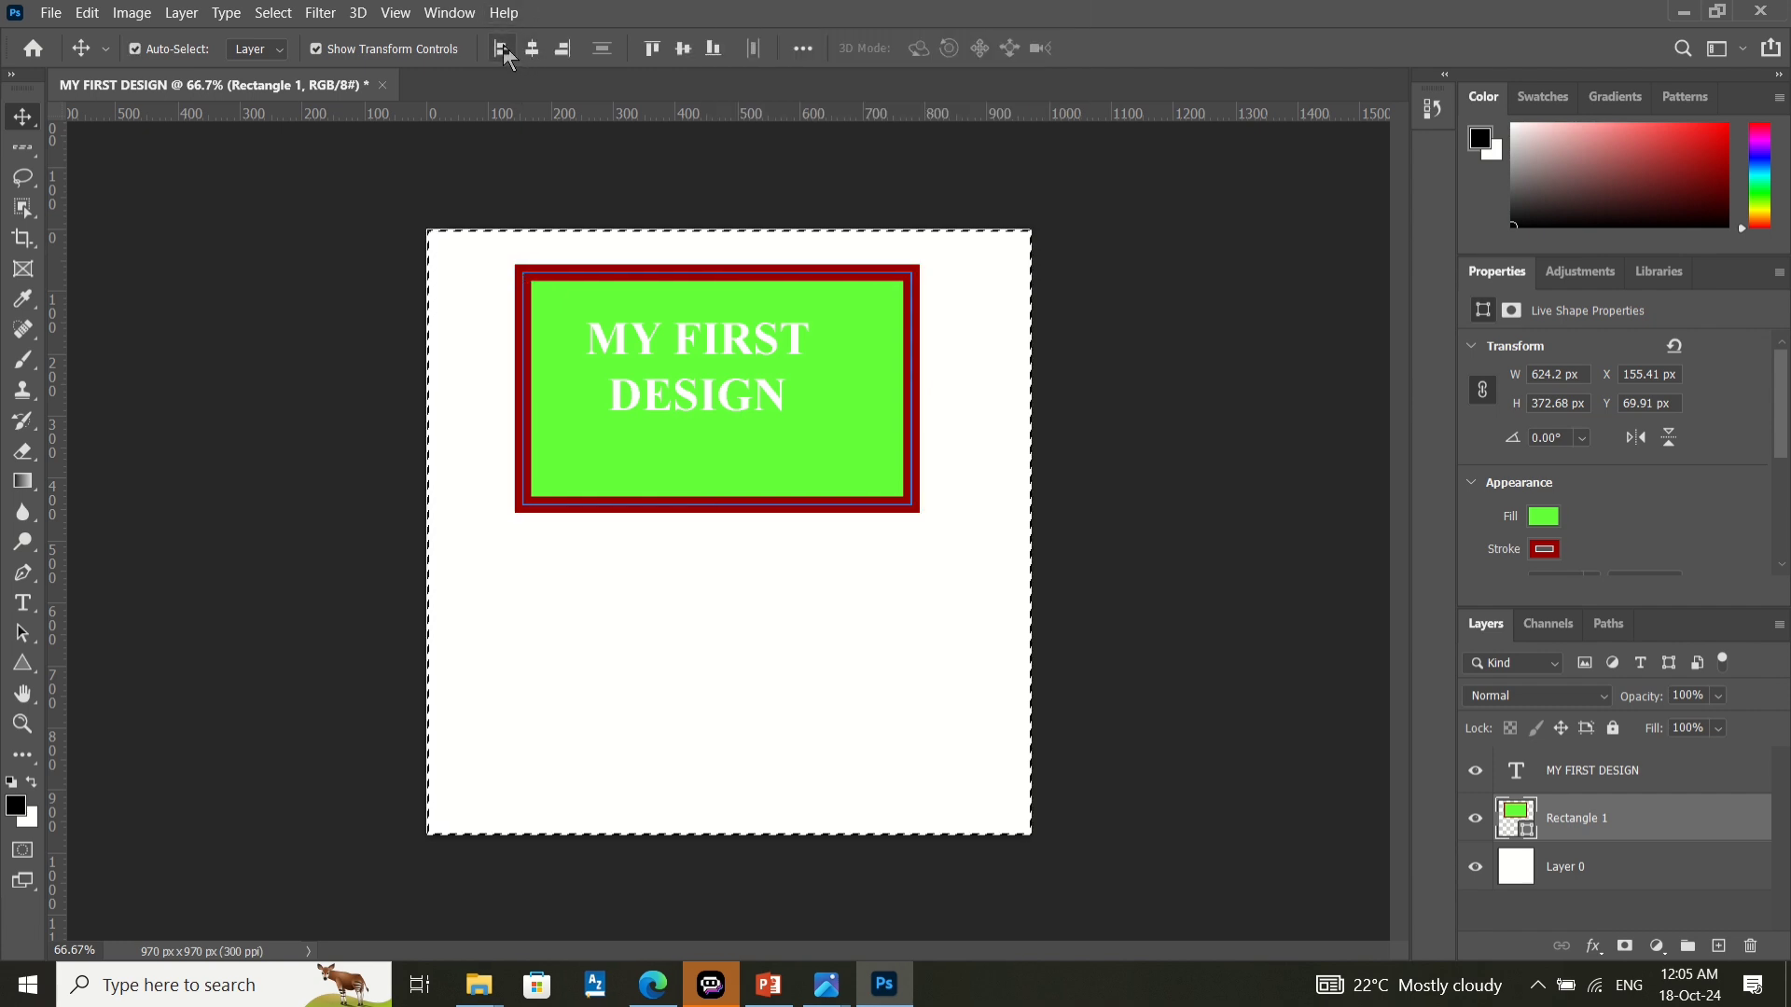
{"action": "left_click", "coordinate": [501, 47]}
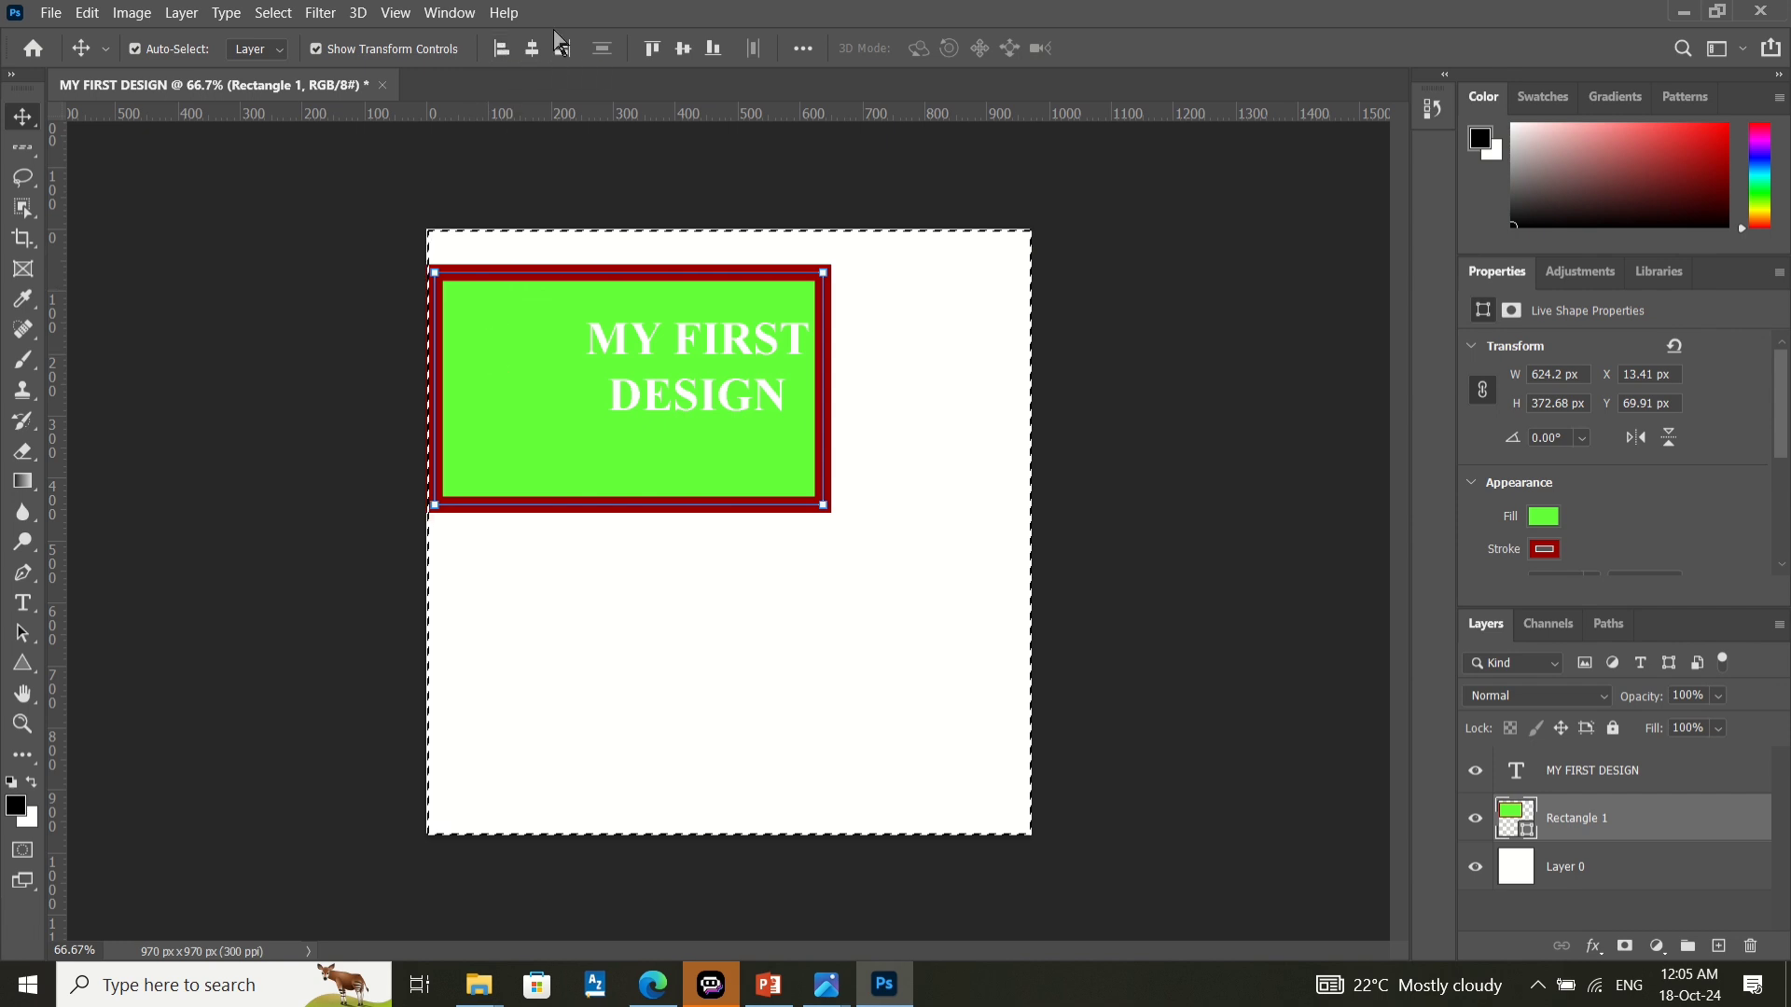
{"action": "left_click", "coordinate": [562, 48]}
{"action": "left_click", "coordinate": [532, 49]}
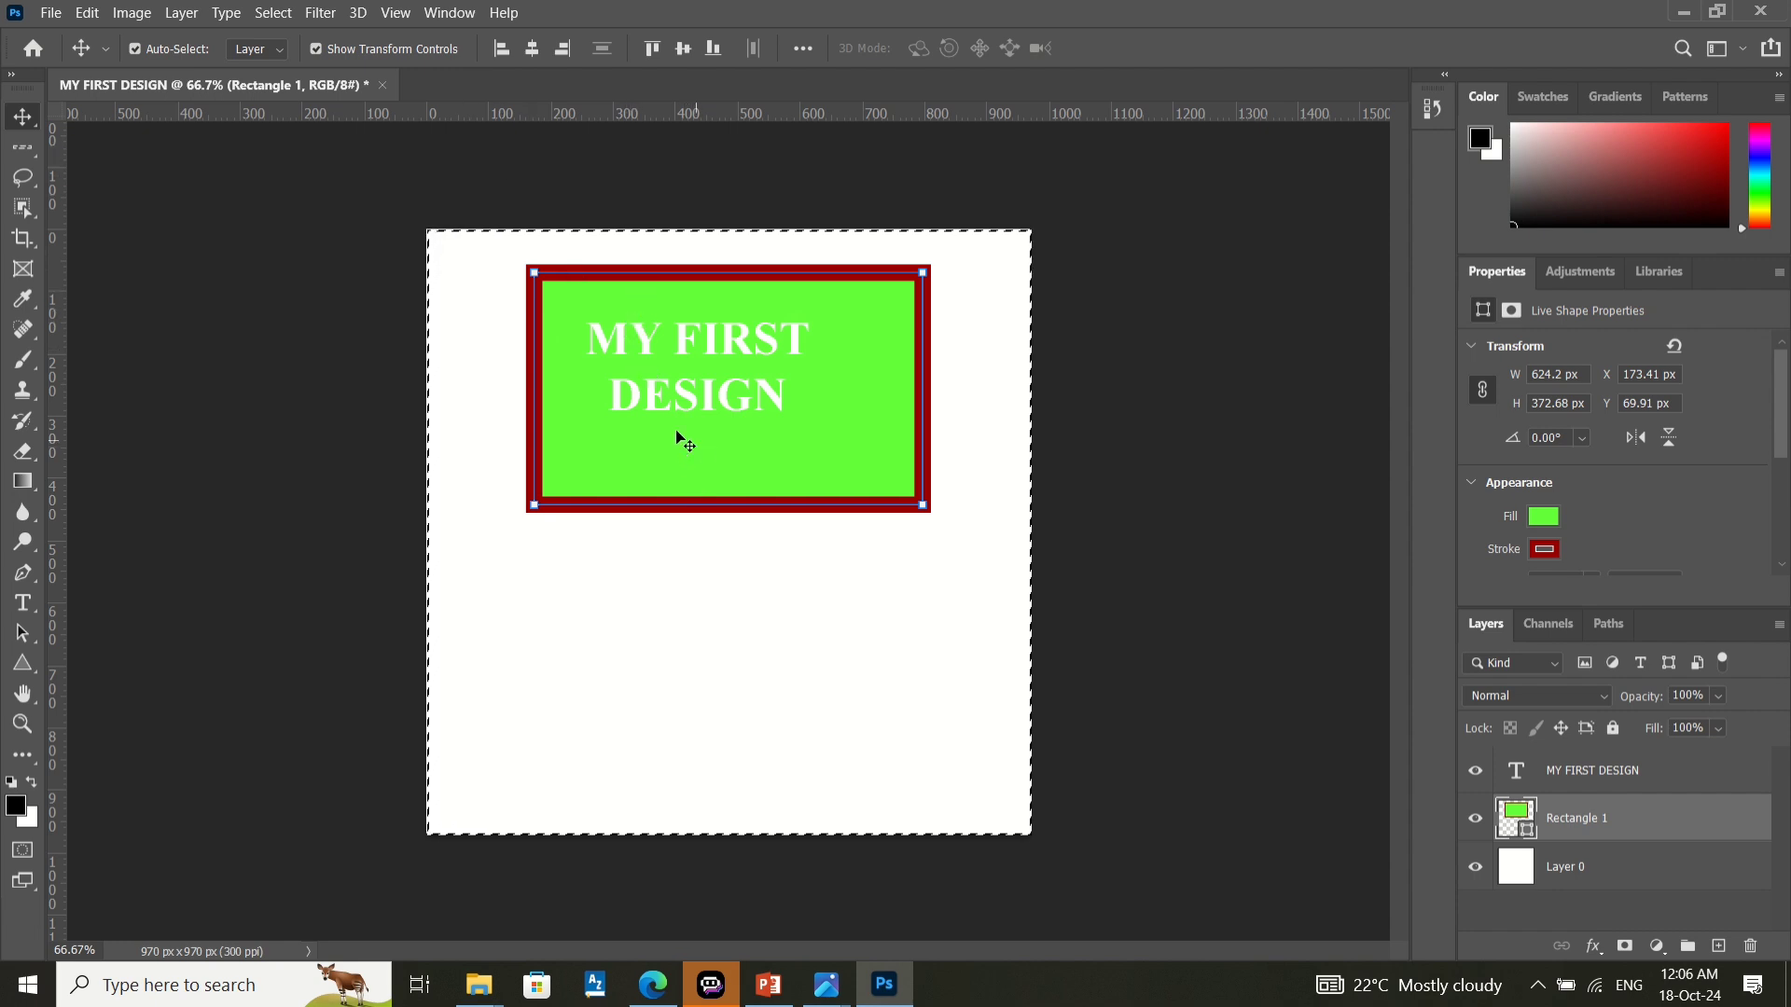
- Try aligning the green rectangle to the canvas's top edge and to its vertical centre
{"action": "left_click", "coordinate": [684, 47]}
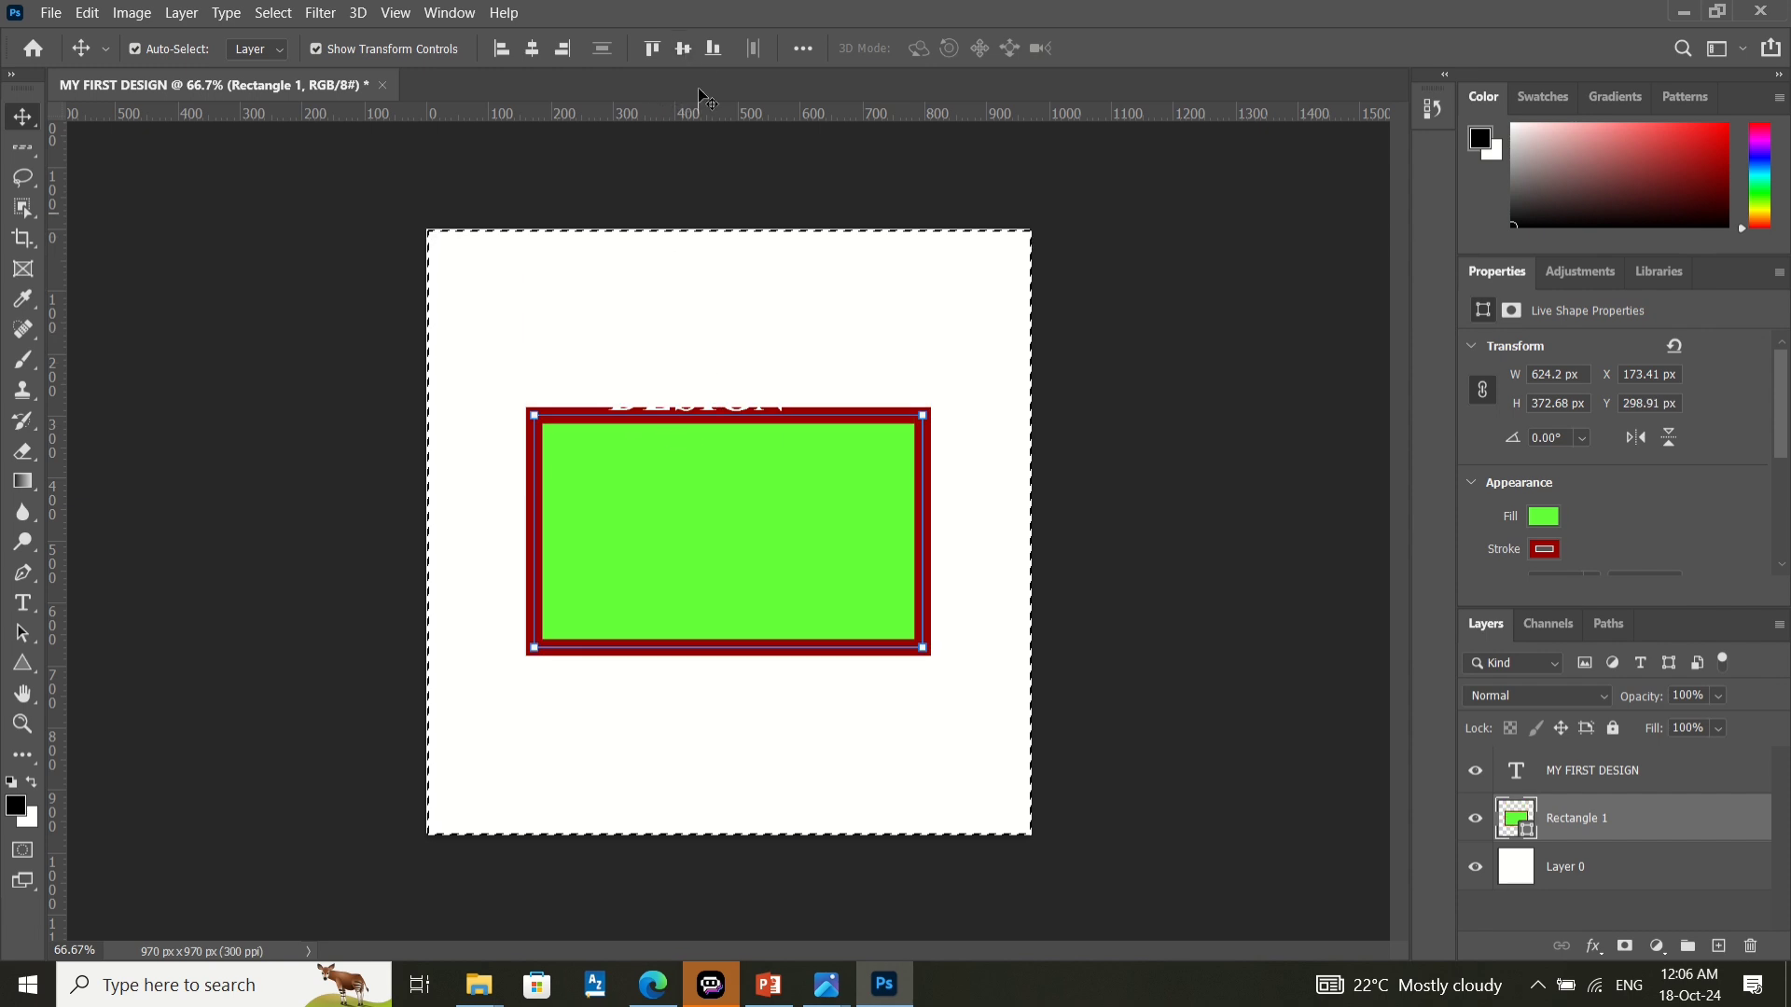
{"action": "left_click", "coordinate": [656, 43]}
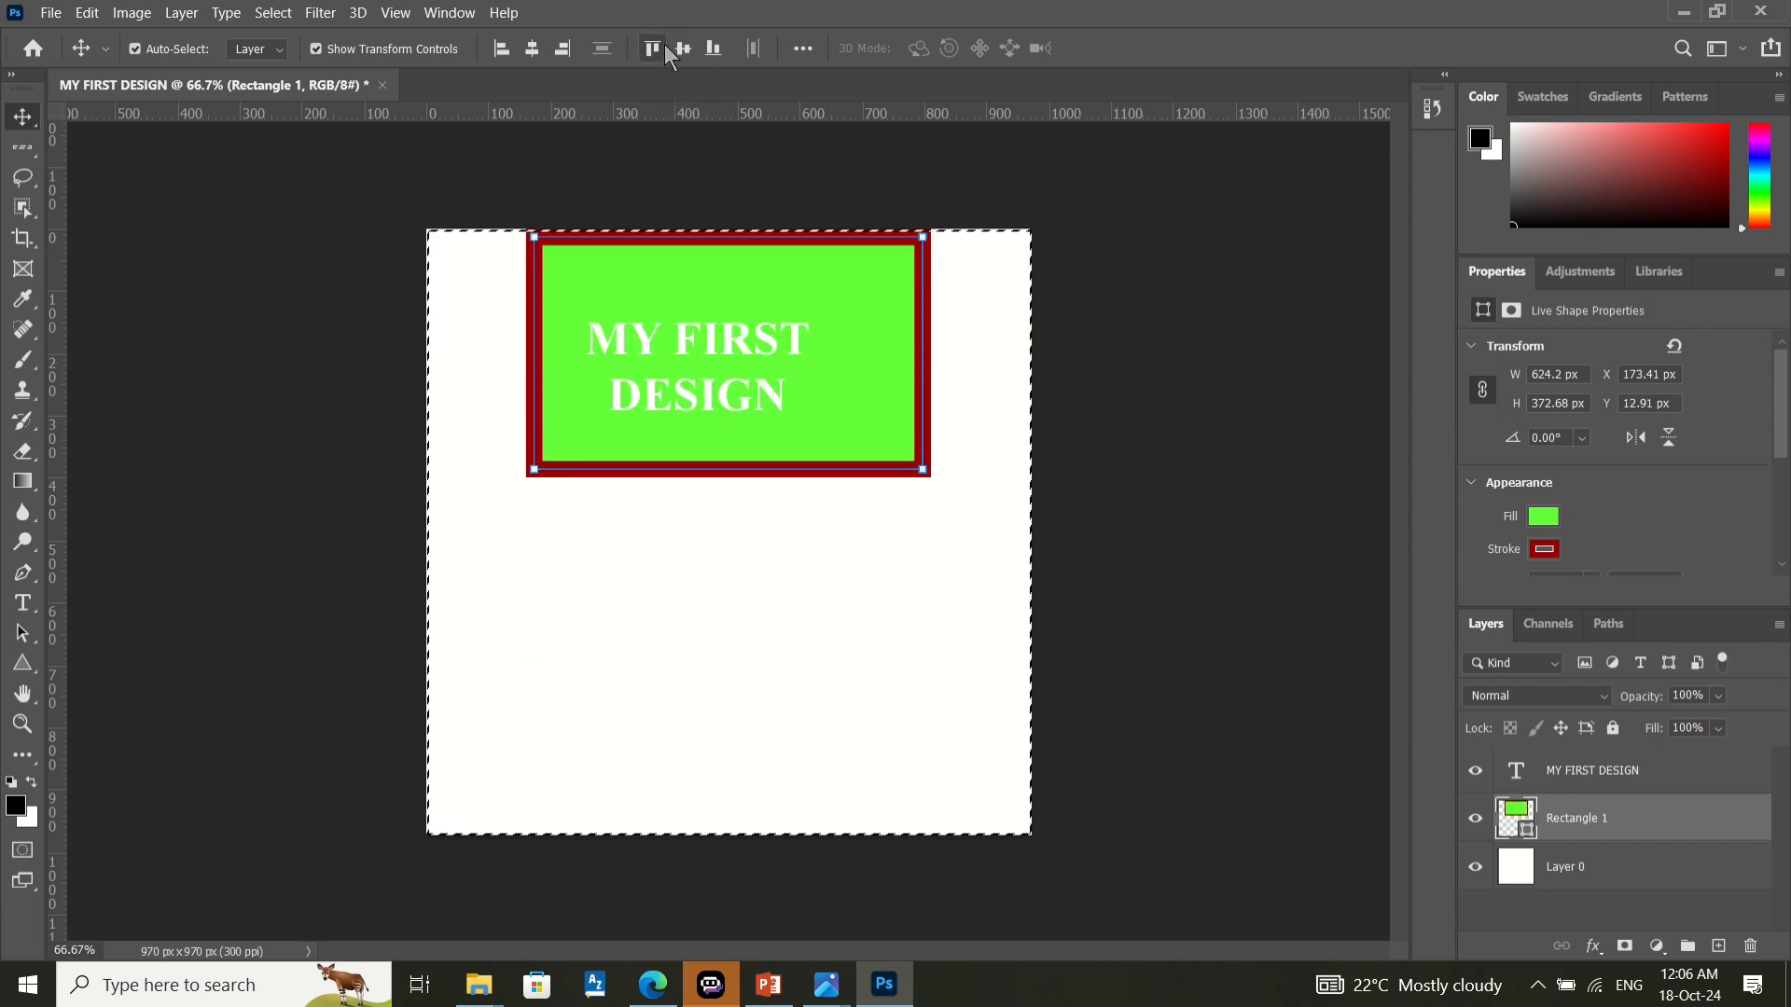
{"action": "left_click", "coordinate": [682, 47]}
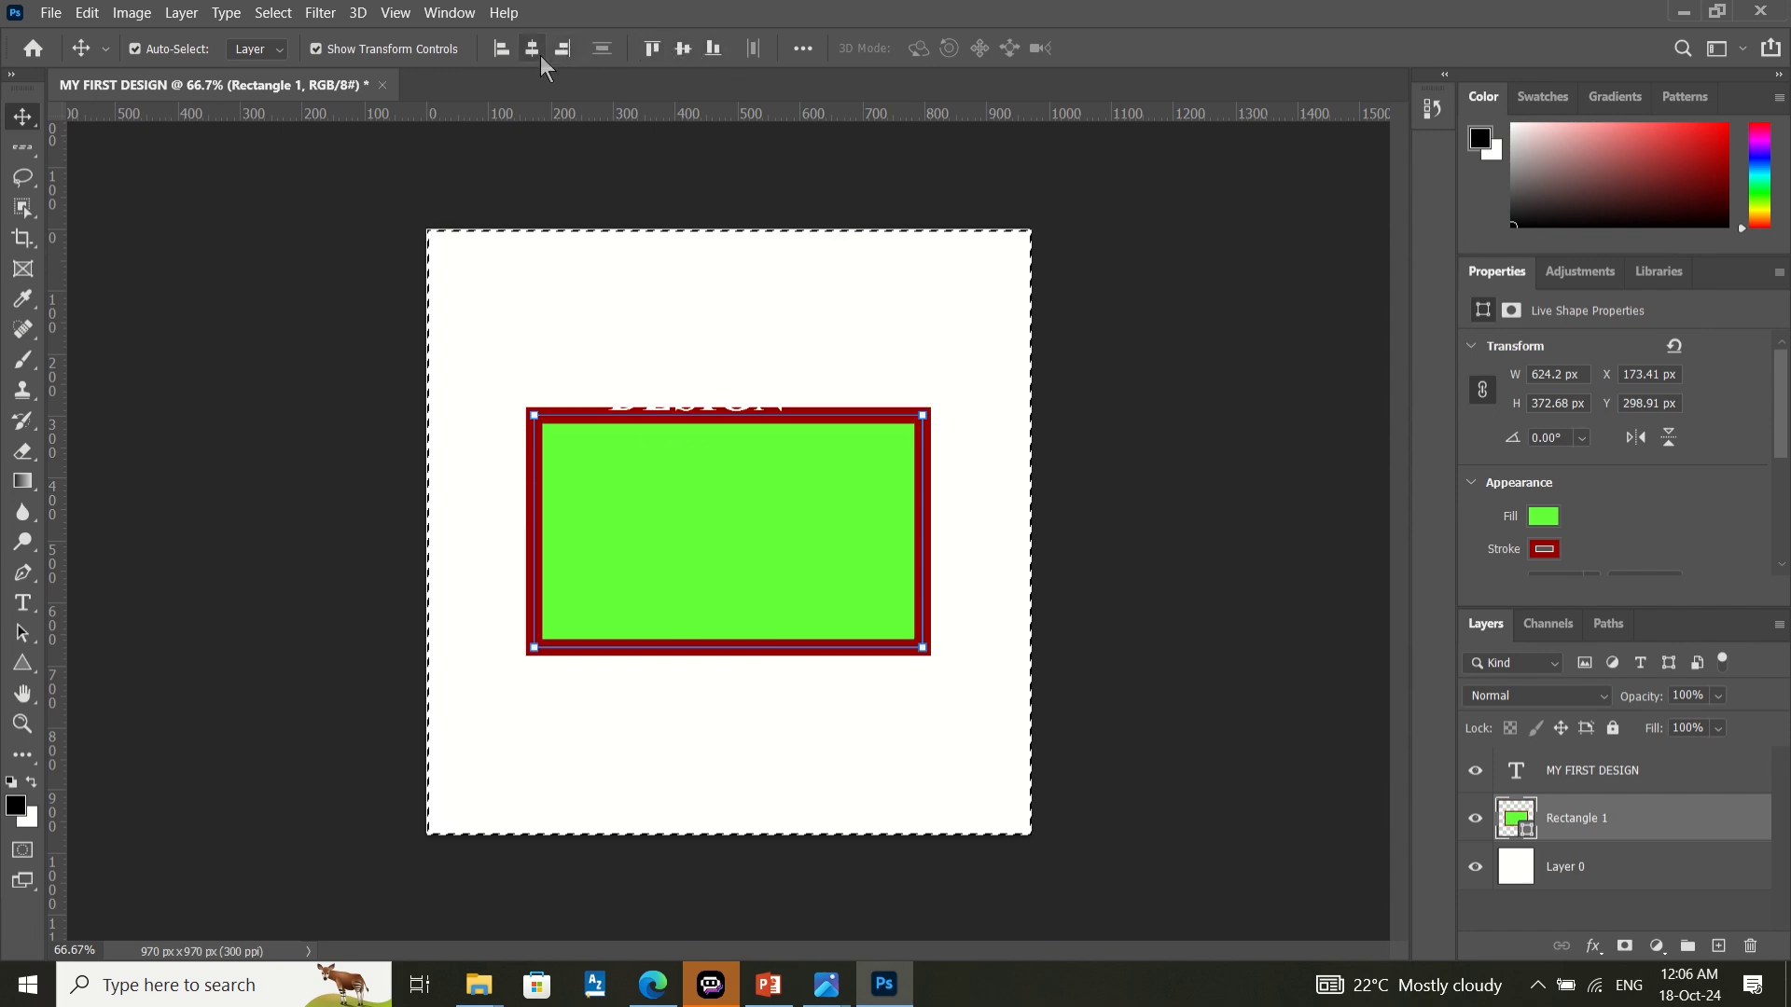
- Move the green rectangle up to about Y 86 px behind the text and remove the canvas selection
{"action": "left_click_drag", "start_coordinate": [710, 525], "coordinate": [708, 411]}
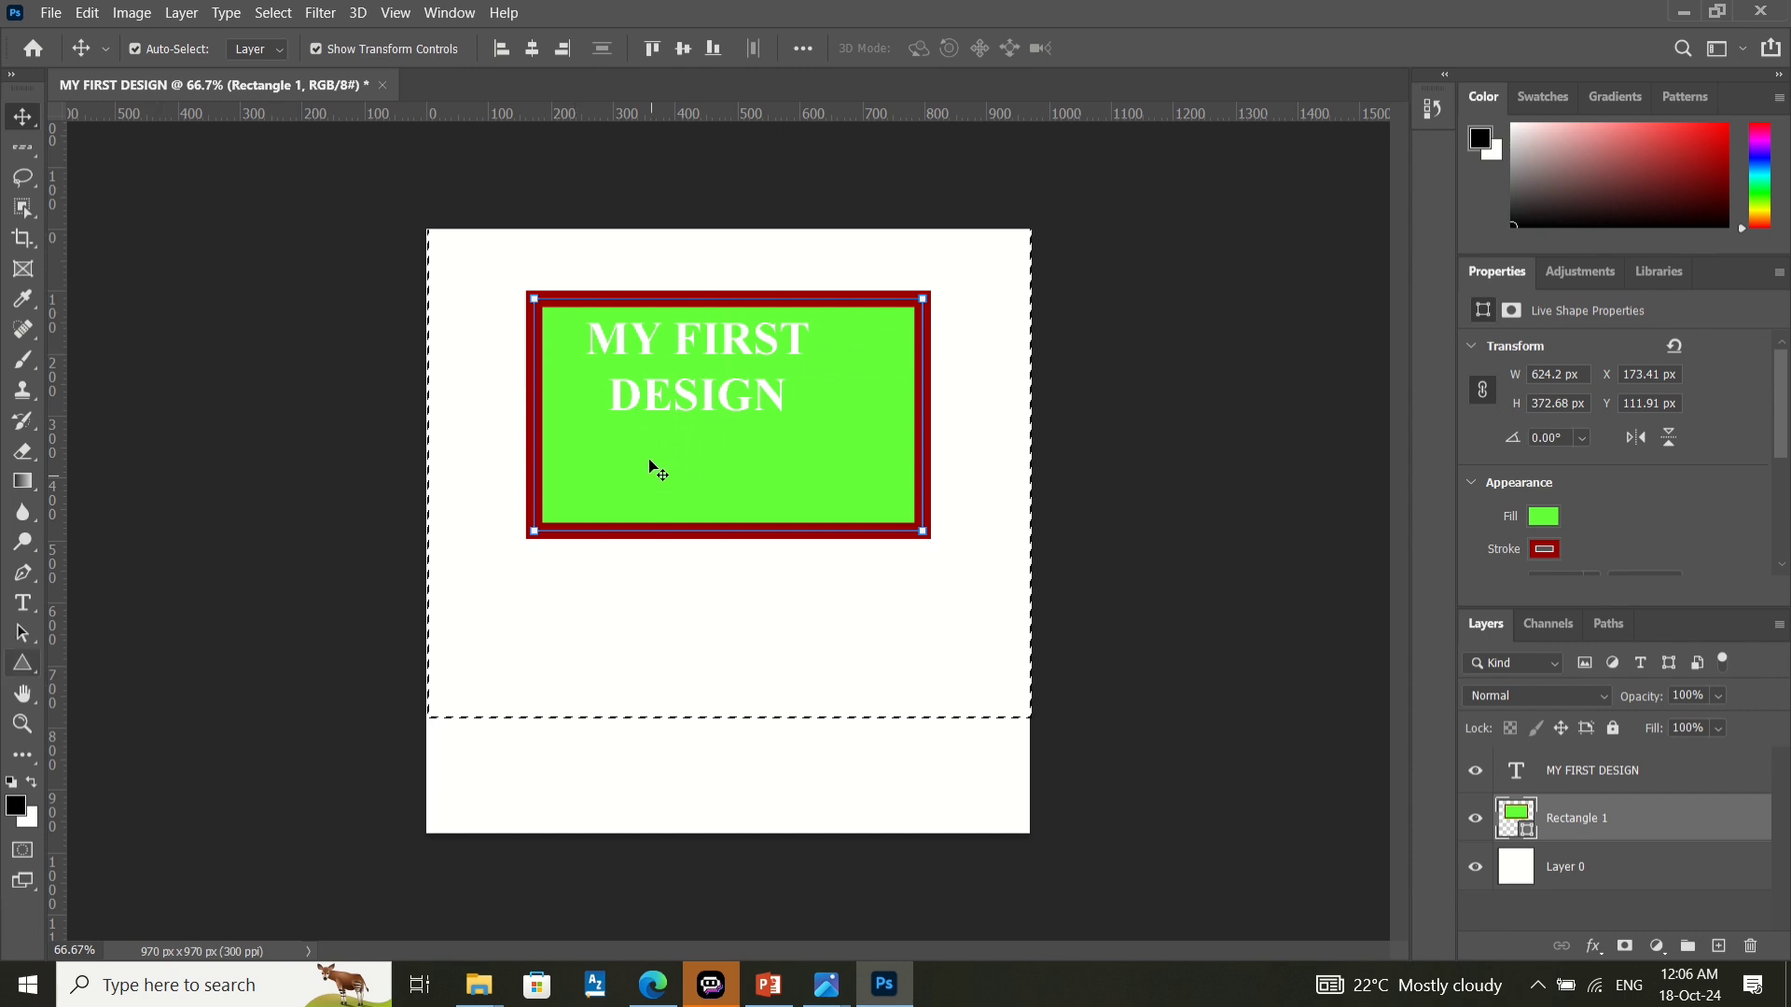
{"action": "key", "text": "Up"}
{"action": "key", "text": "Up"}
{"action": "key", "text": "Up"}
{"action": "key", "text": "Up"}
{"action": "key", "text": "Up"}
{"action": "key", "text": "Up"}
{"action": "key", "text": "Up"}
{"action": "key", "text": "Up"}
{"action": "key", "text": "Up"}
{"action": "key", "text": "Up"}
{"action": "key", "text": "Up"}
{"action": "key", "text": "Up"}
{"action": "key", "text": "Up"}
{"action": "key", "text": "Up"}
{"action": "key", "text": "Up"}
{"action": "key", "text": "Up"}
{"action": "key", "text": "Up"}
{"action": "key", "text": "Up"}
{"action": "key", "text": "Up"}
{"action": "key", "text": "Up"}
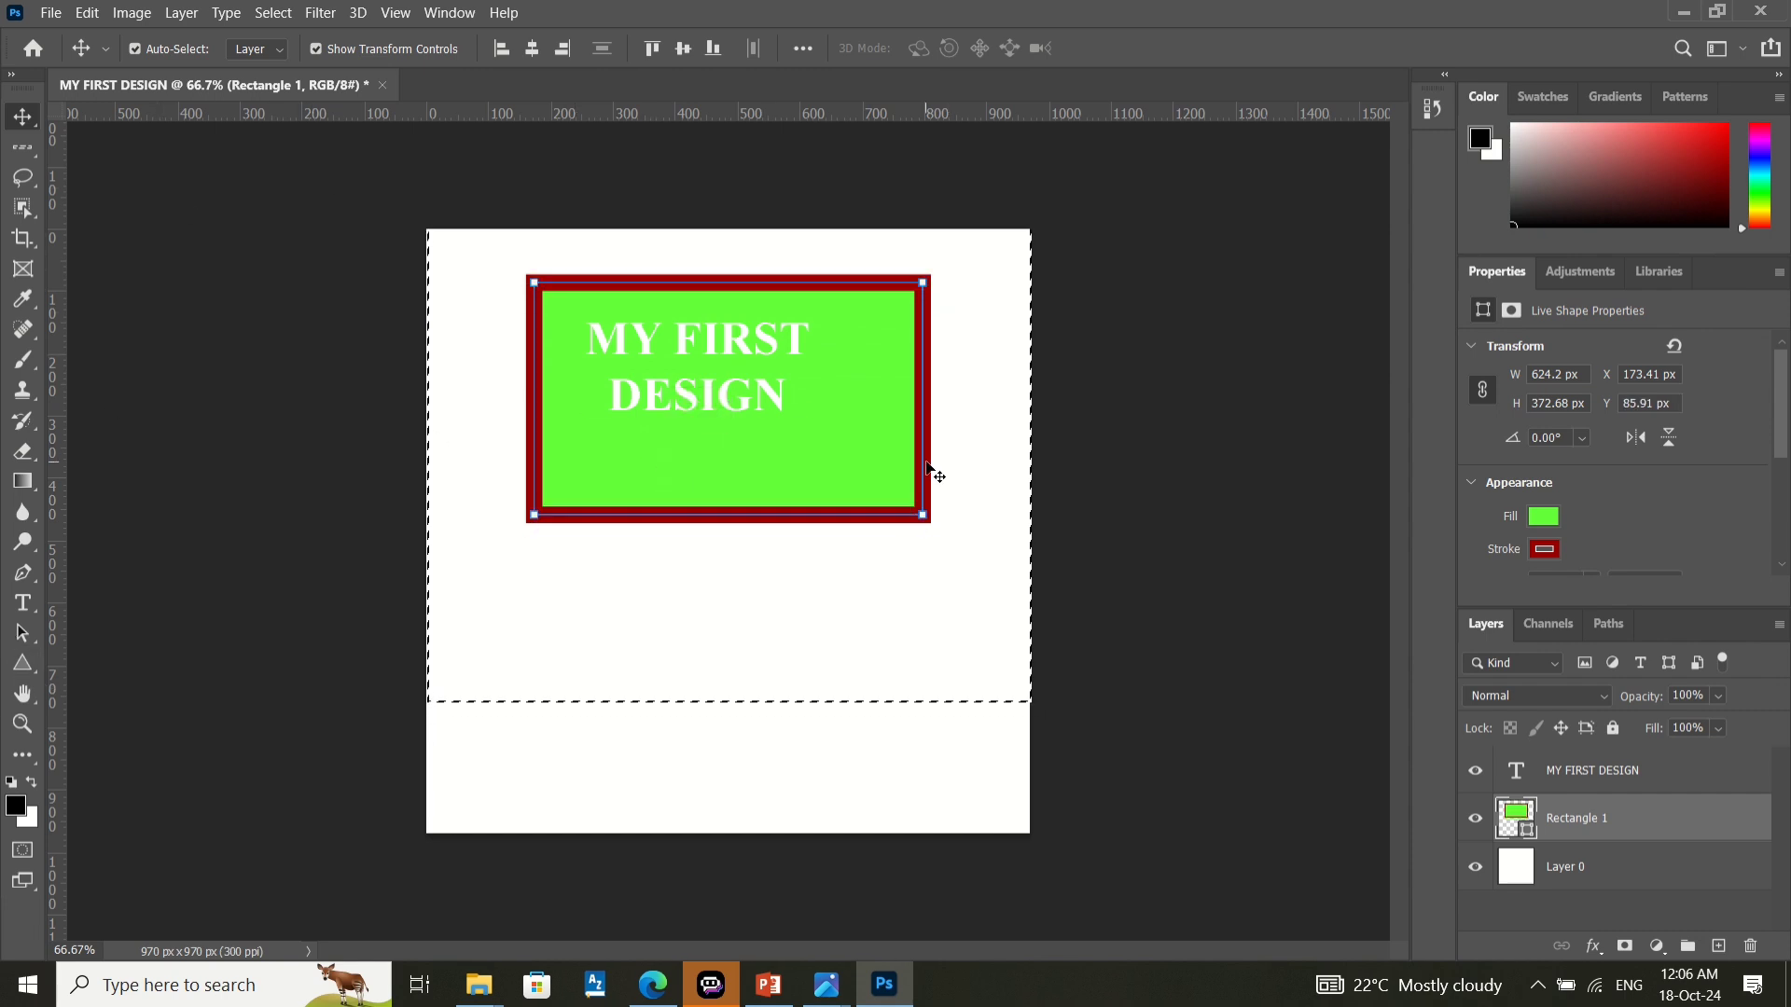
{"action": "key", "text": "ctrl+d"}
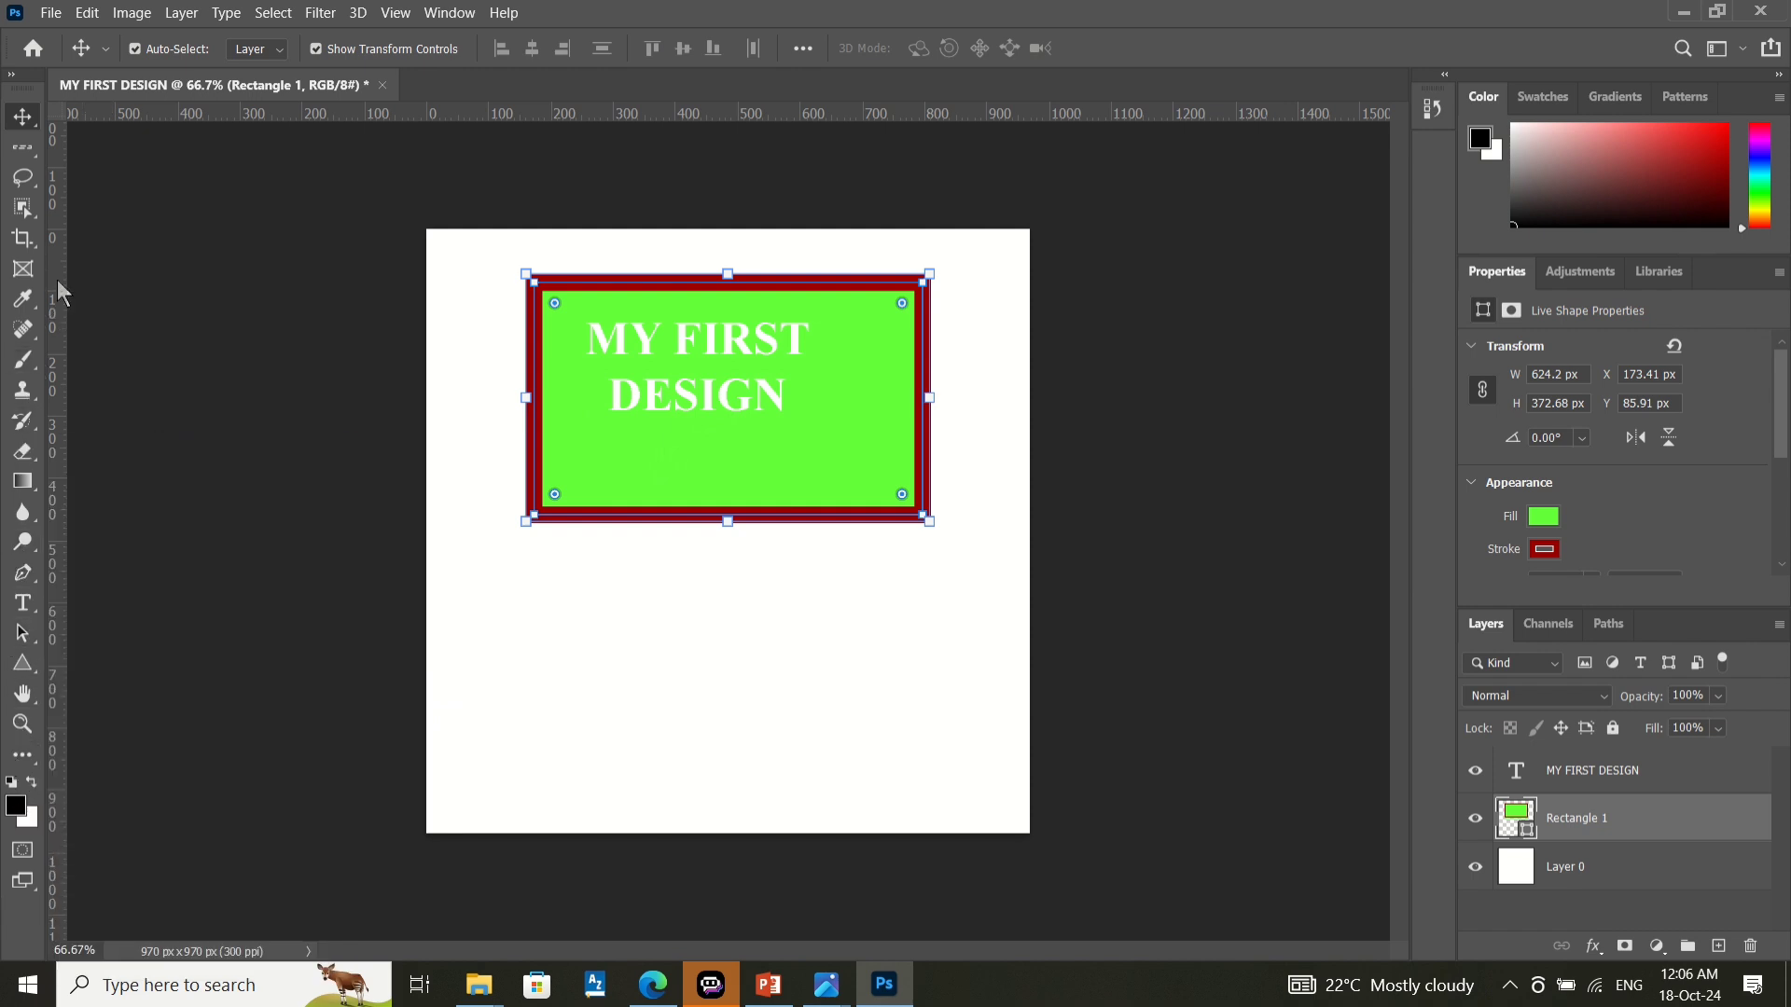
- Switch to the Artboard Tool to view its options
{"action": "right_click", "coordinate": [21, 135]}
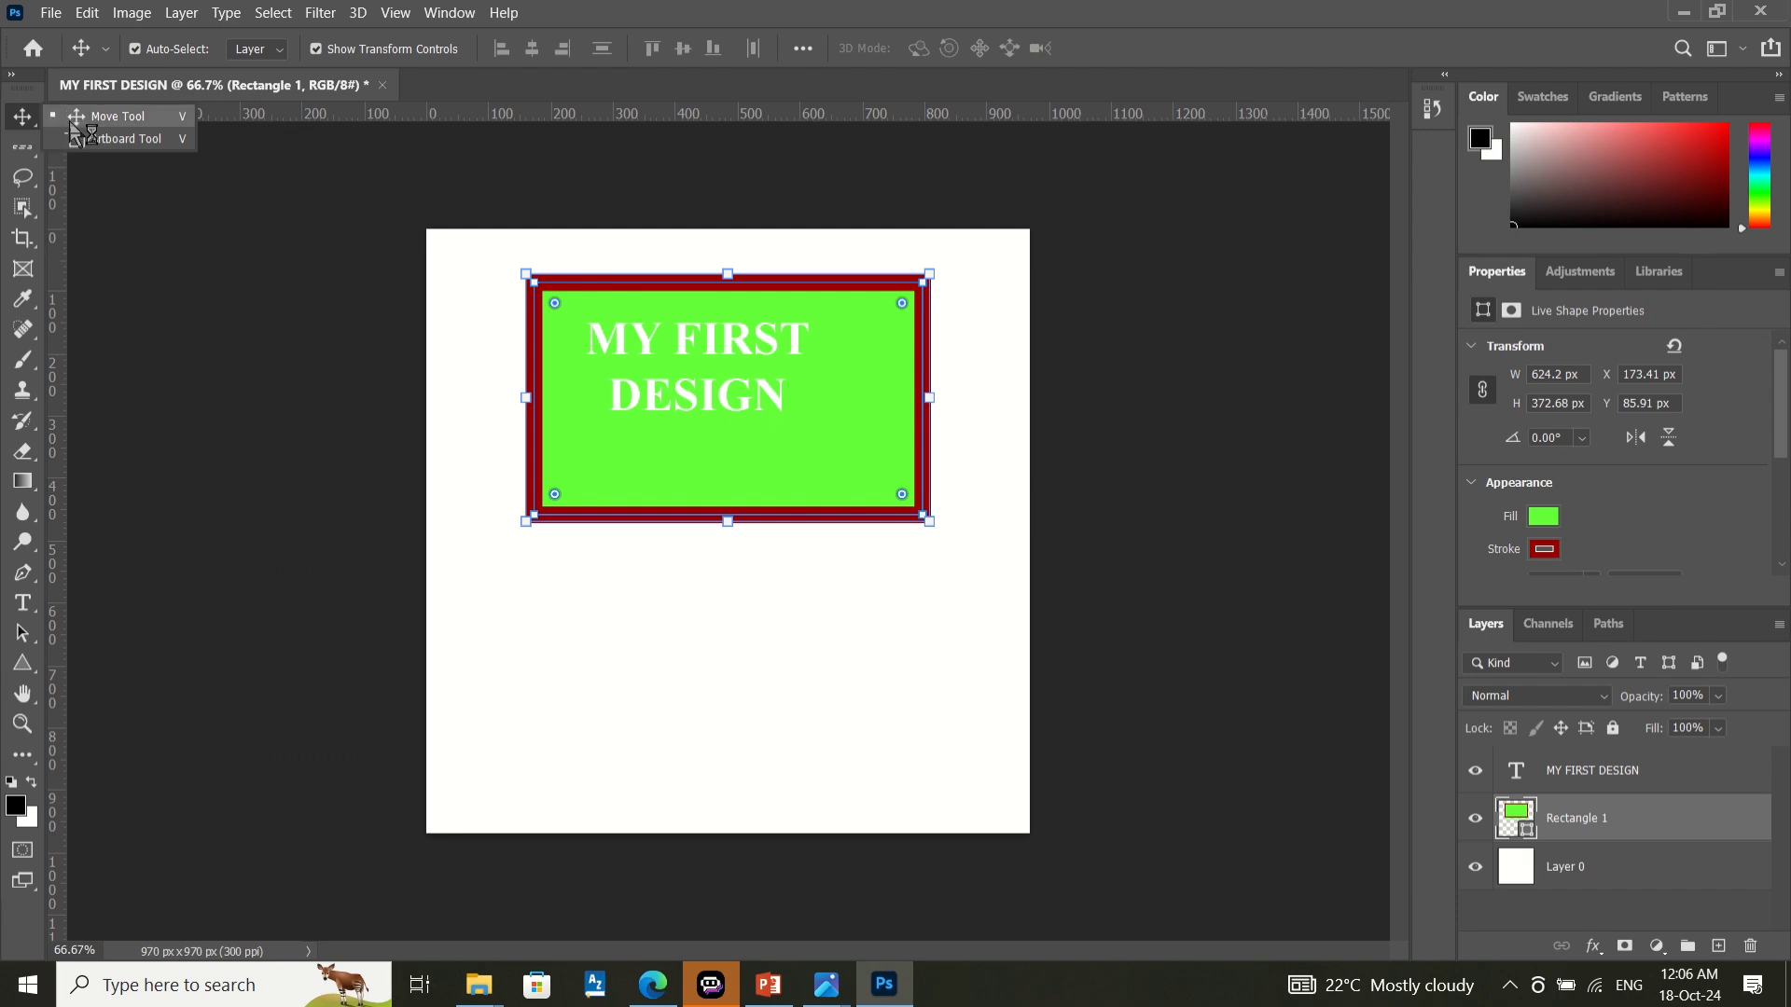
{"action": "left_click", "coordinate": [89, 144]}
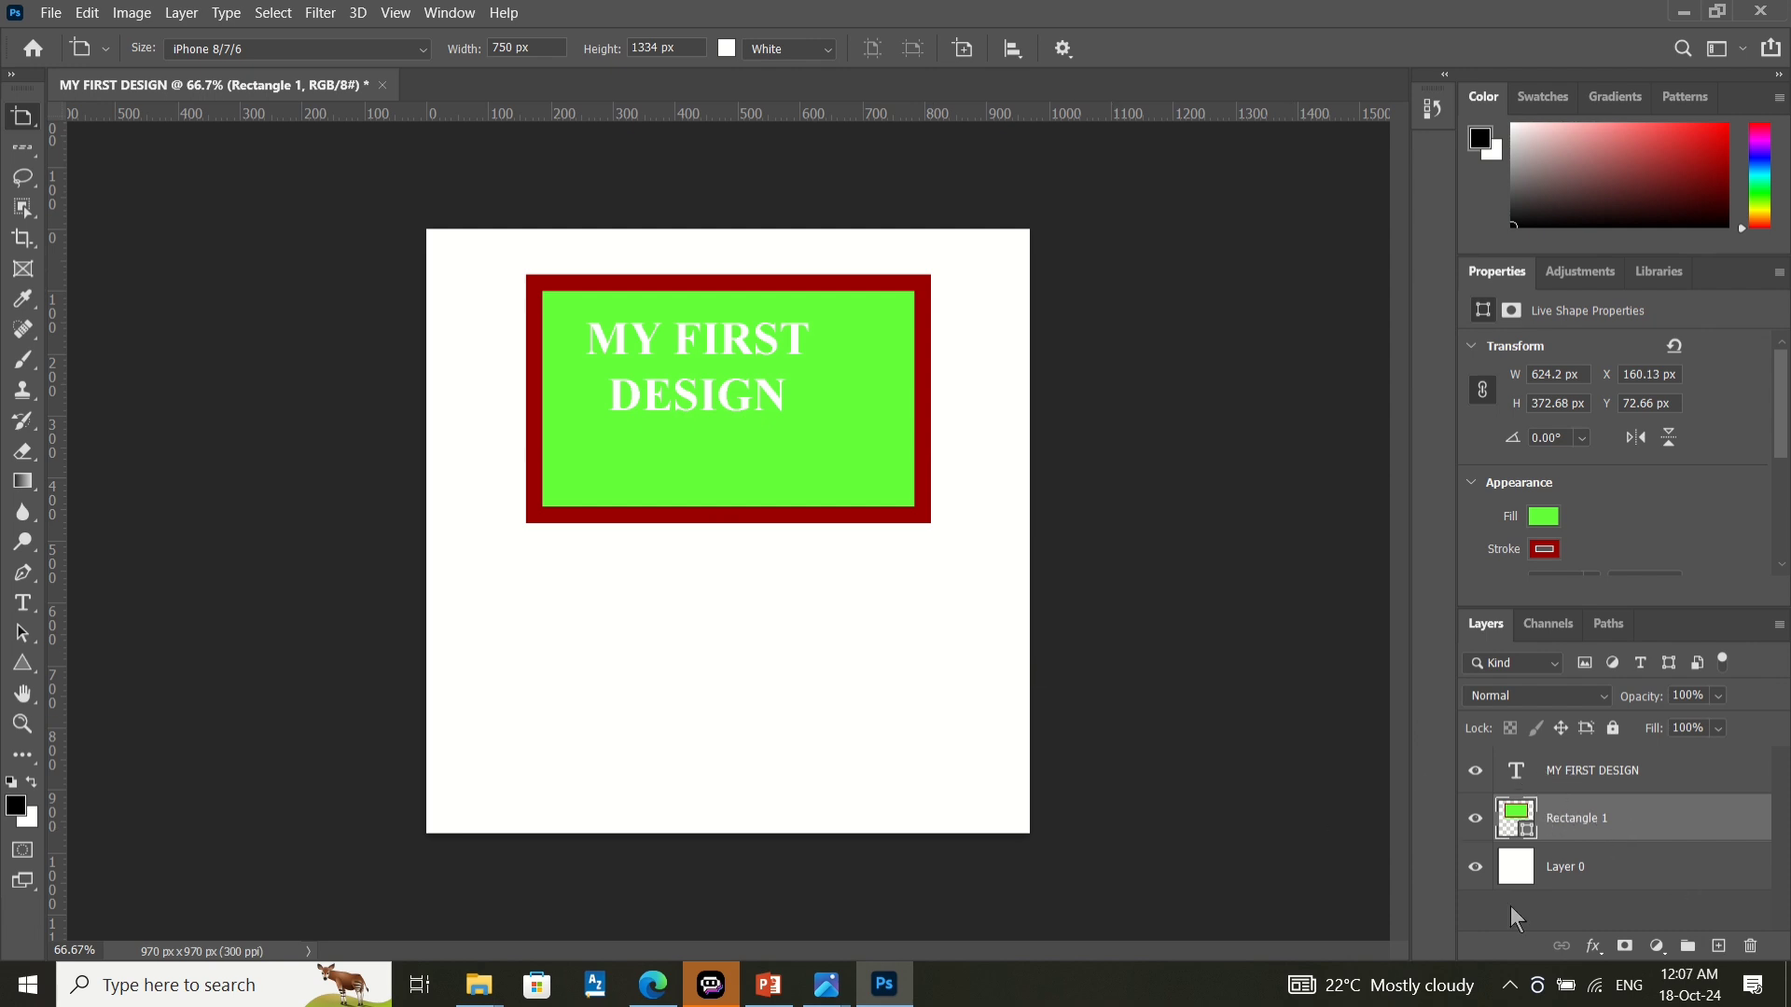
- Hide and show the MY FIRST DESIGN layer and the Rectangle 1 layer, returning to the Move Tool
{"action": "left_click", "coordinate": [1475, 775]}
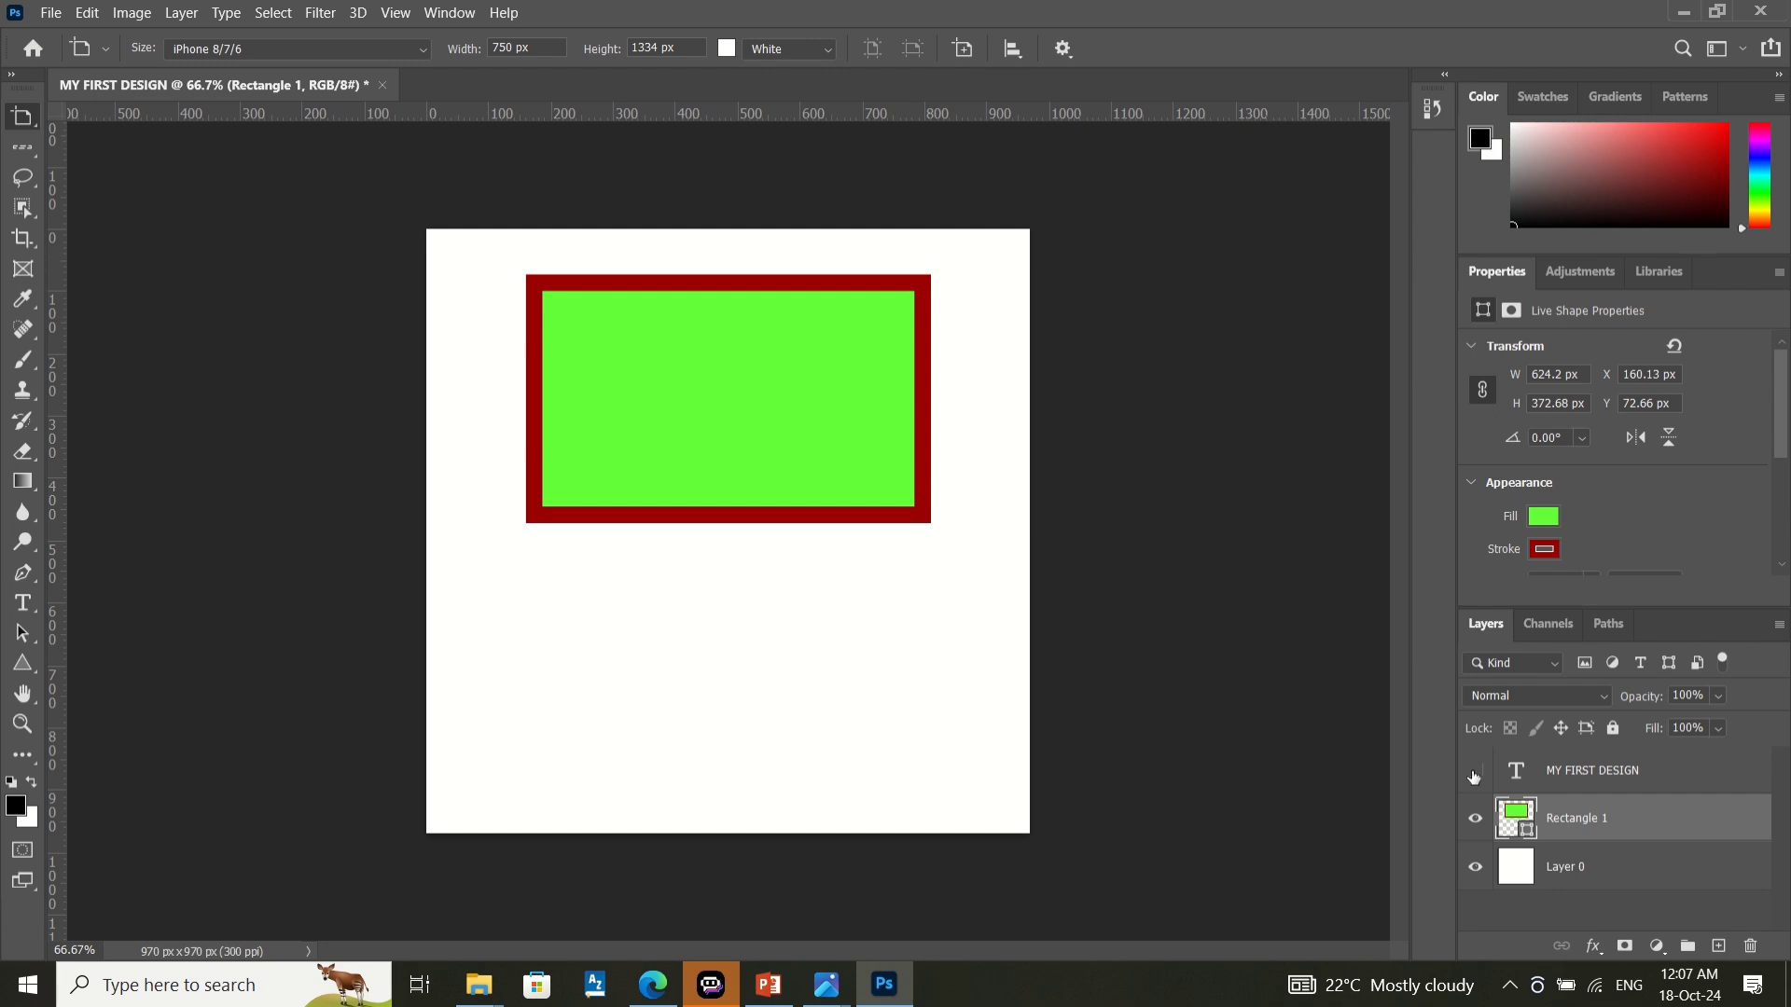
{"action": "left_click", "coordinate": [1475, 775]}
{"action": "left_click", "coordinate": [1474, 776]}
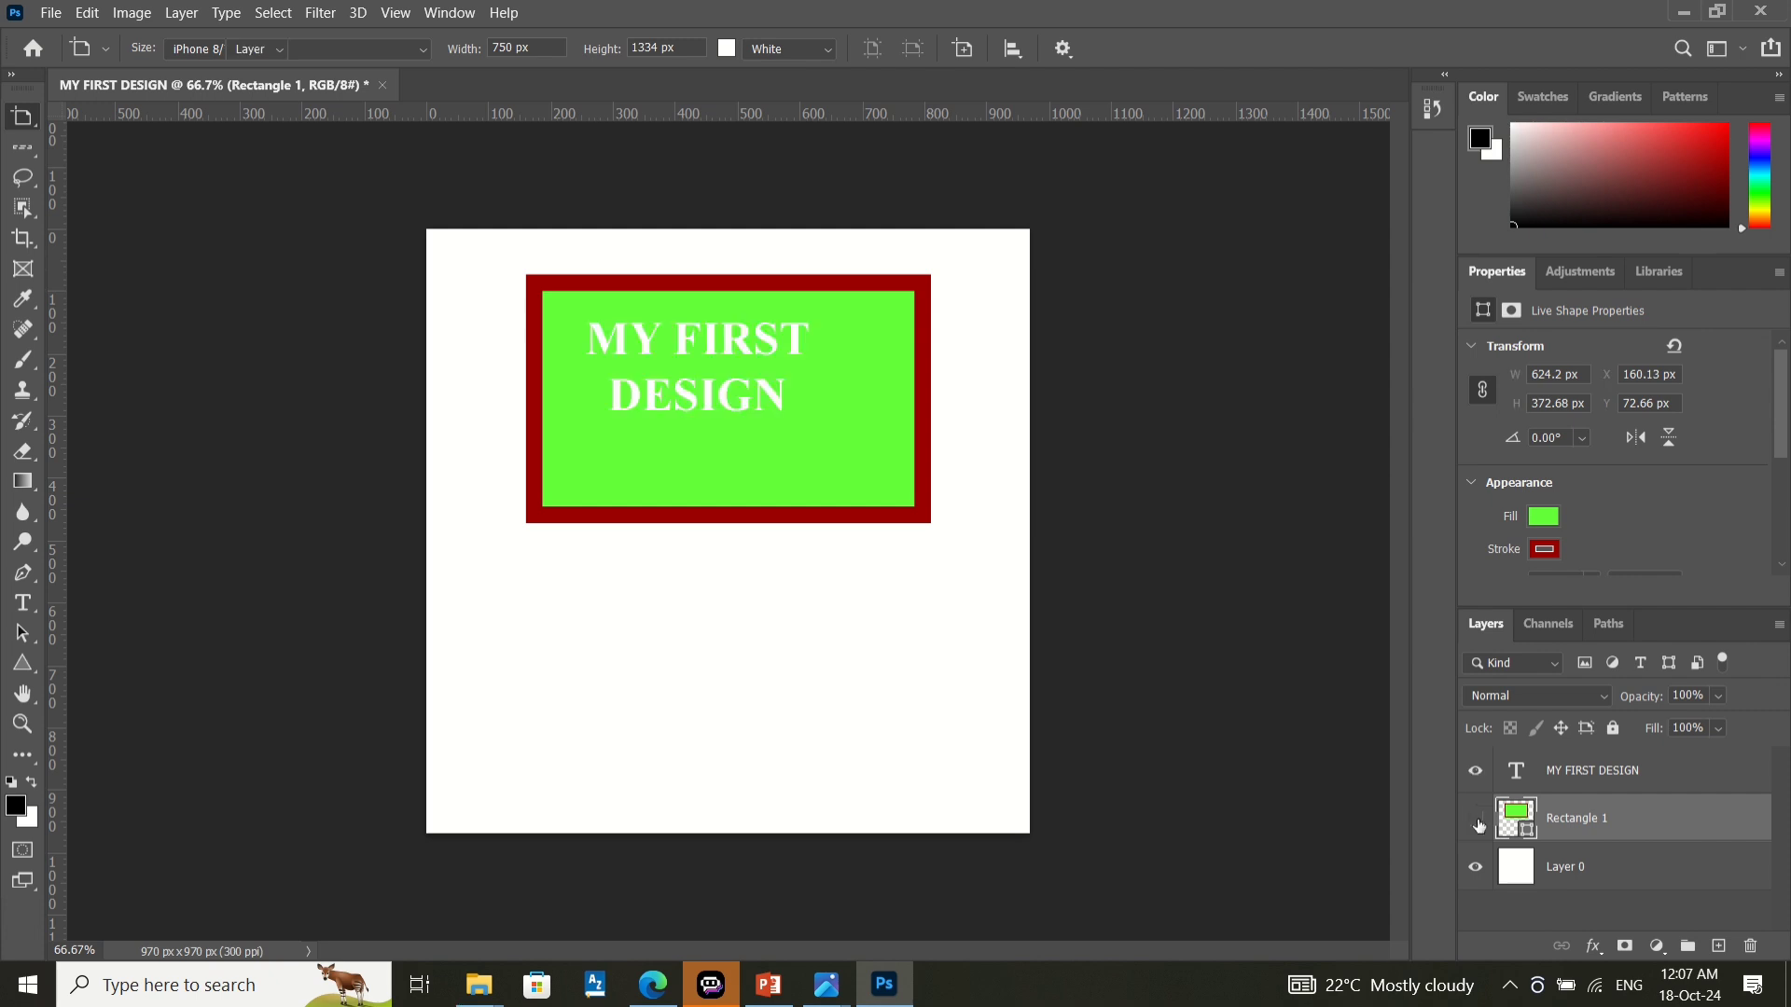
{"action": "key", "text": "v"}
{"action": "left_click", "coordinate": [1477, 815]}
{"action": "left_click", "coordinate": [1477, 816]}
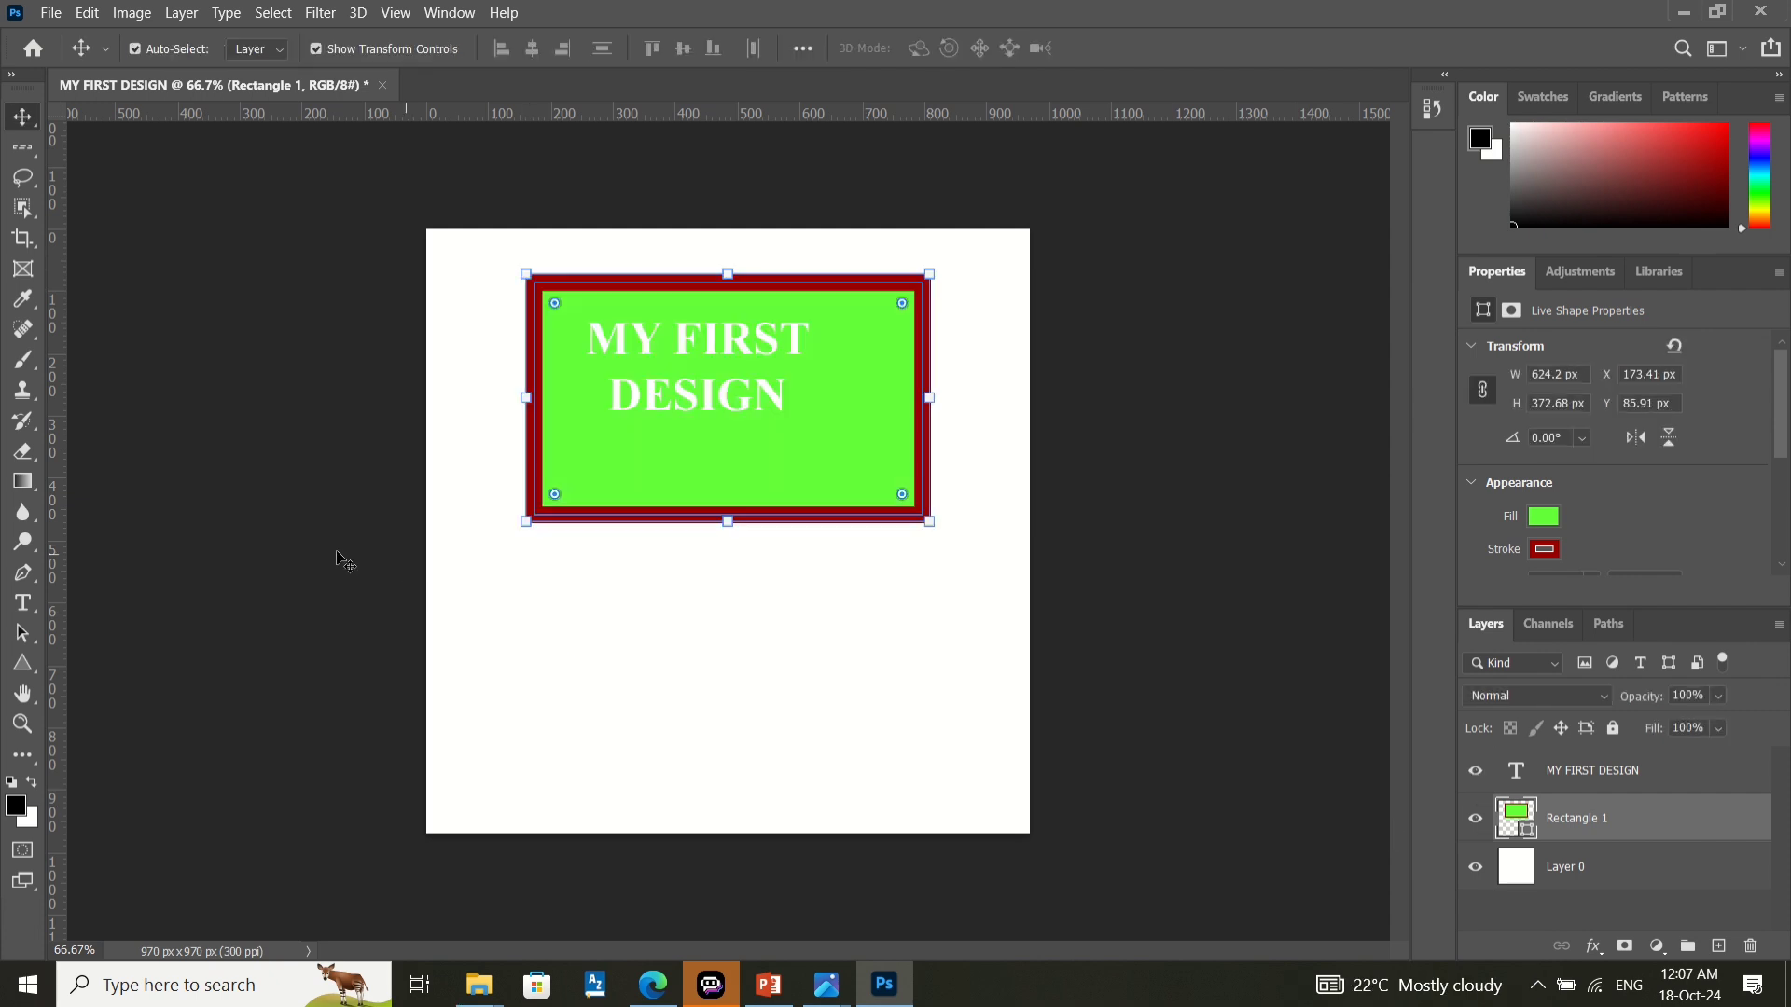
- Nudge the green rectangle up to about Y 80 px
{"action": "left_click", "coordinate": [697, 472]}
{"action": "left_click_drag", "start_coordinate": [697, 478], "coordinate": [696, 470]}
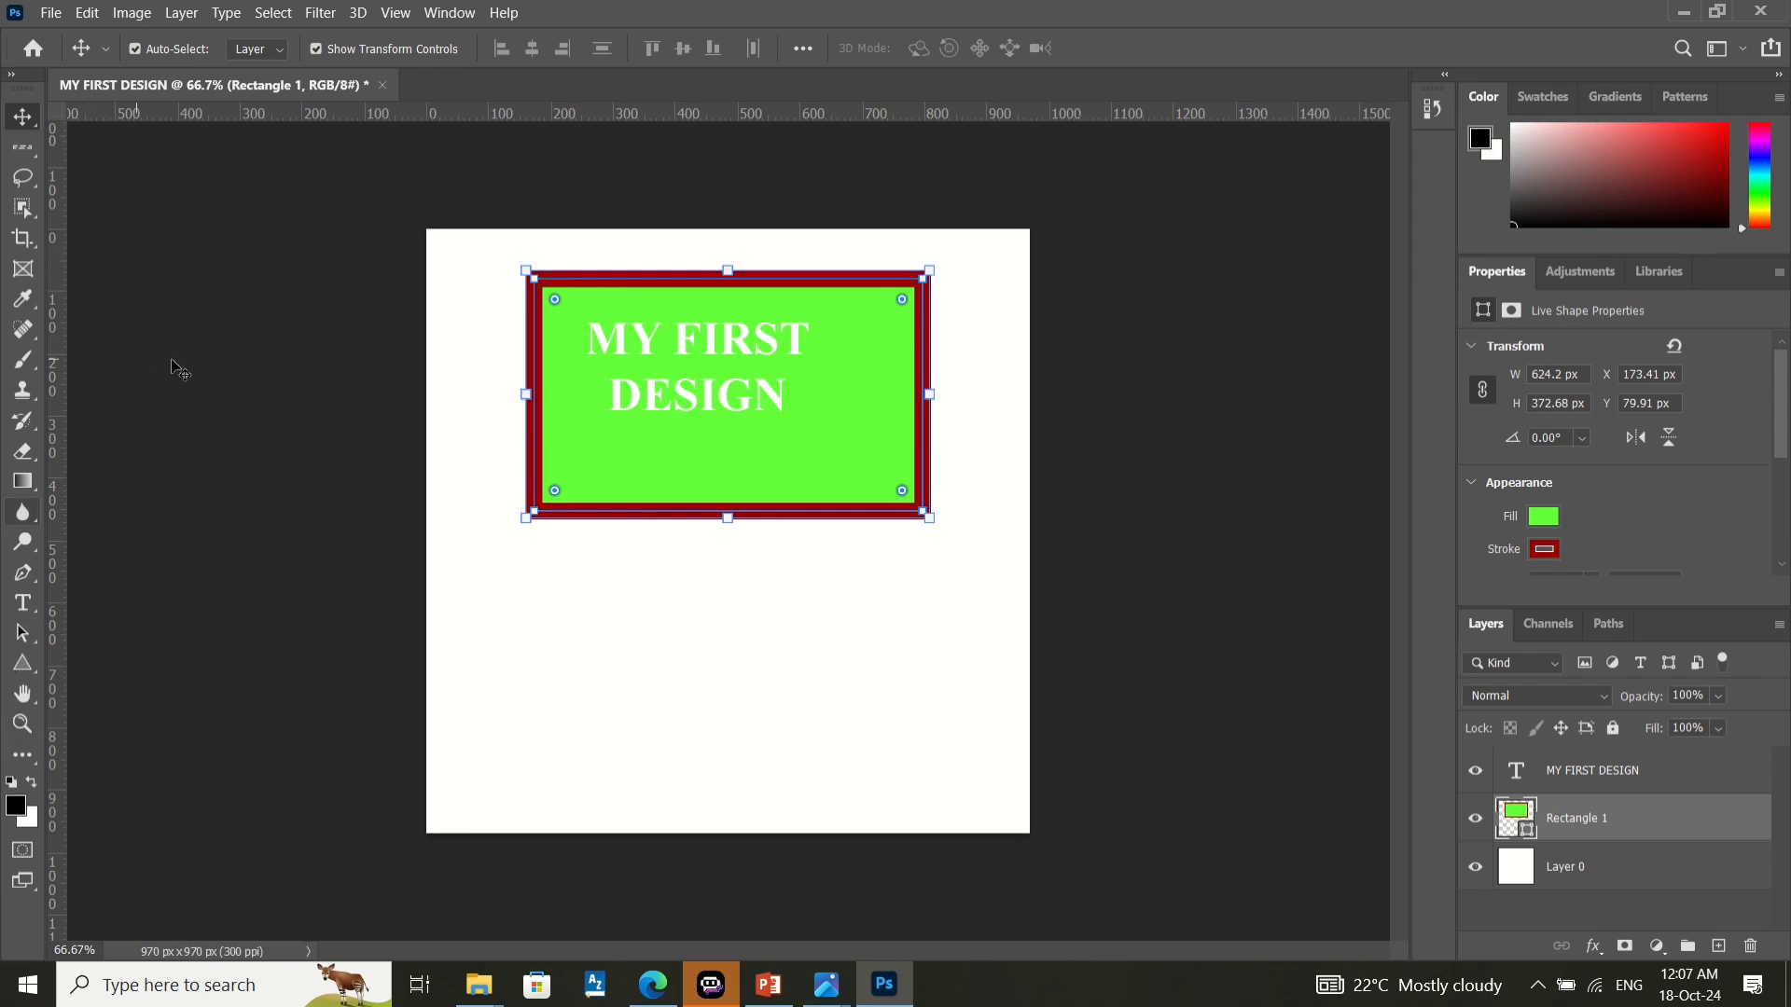
- Zoom in on the green rectangle to 300% with the Zoom Tool, and zoom out to 50%
{"action": "left_click", "coordinate": [26, 724]}
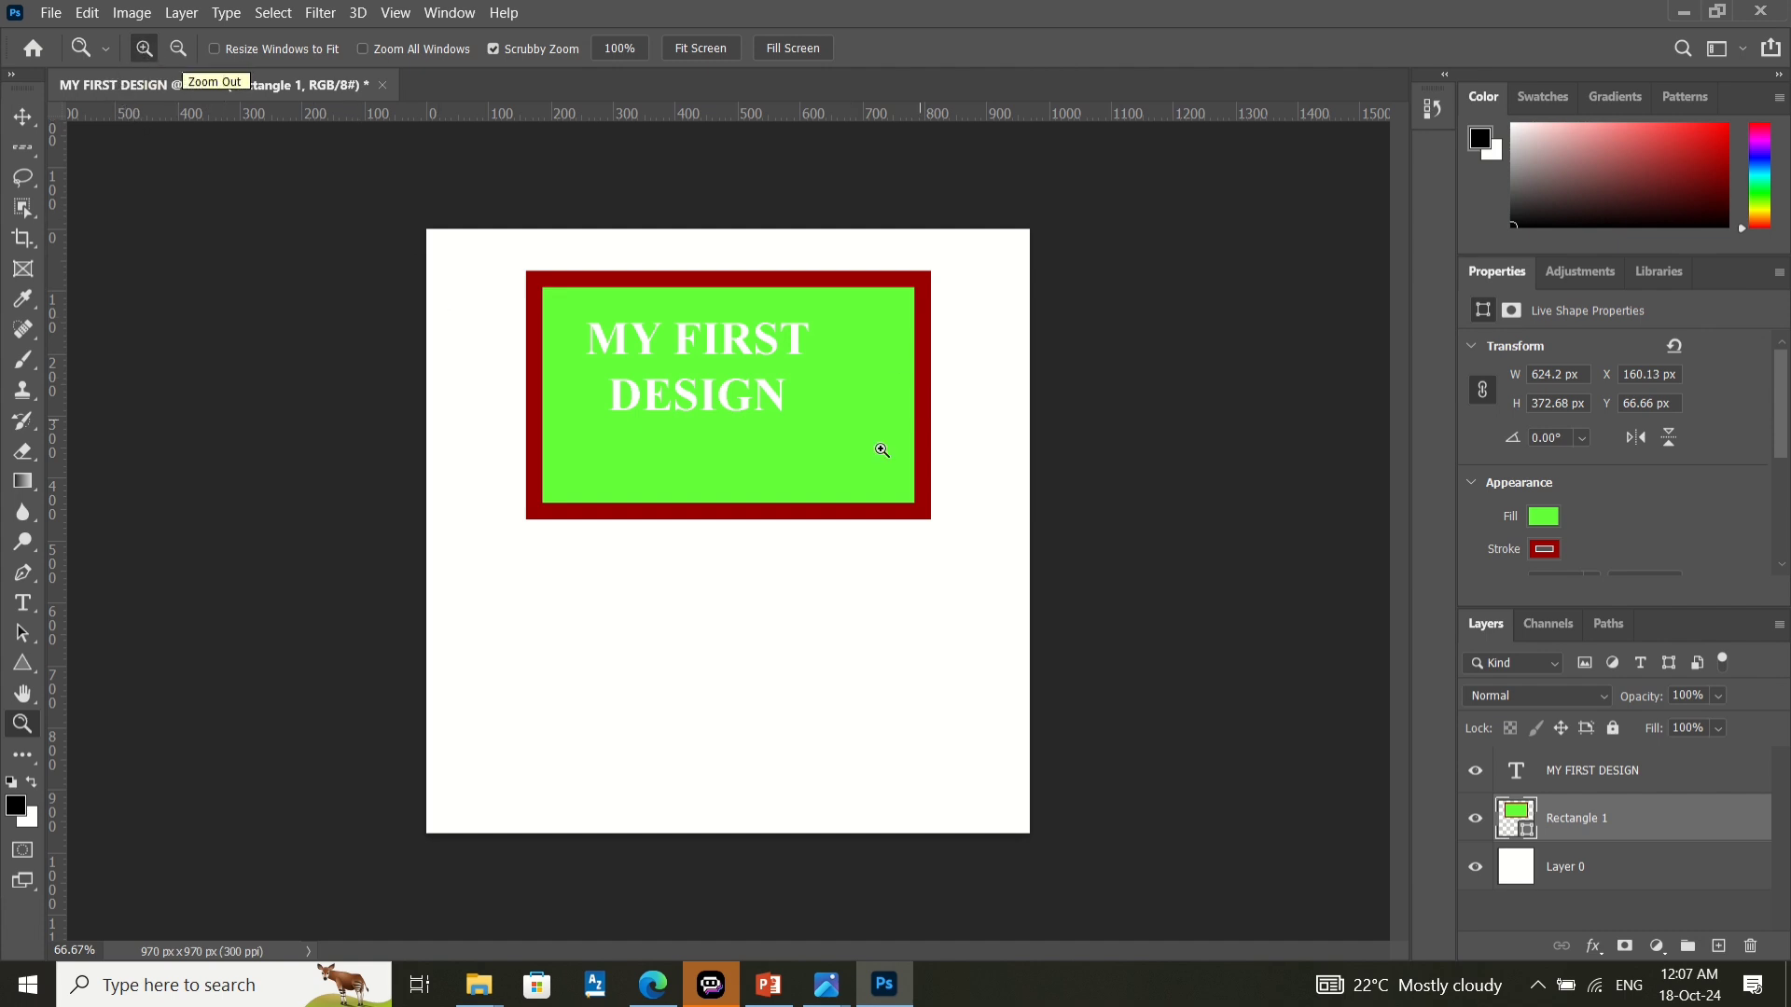
{"action": "left_click", "coordinate": [773, 452]}
{"action": "left_click", "coordinate": [774, 454]}
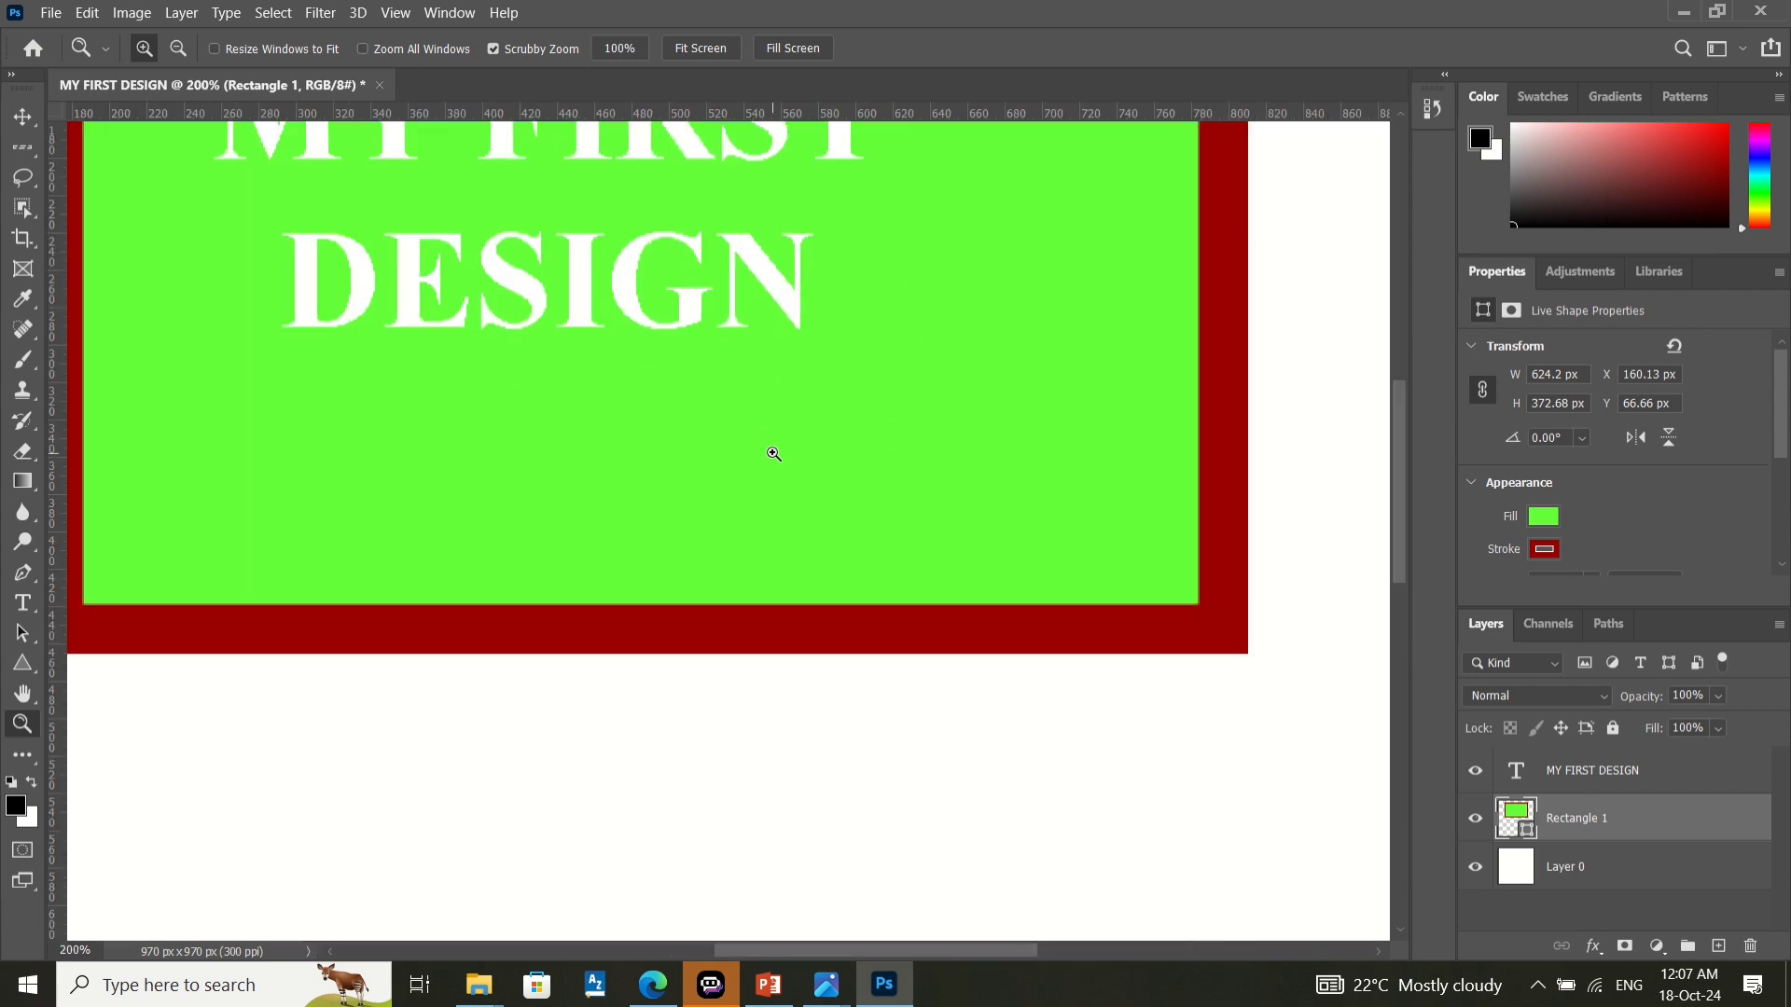
{"action": "left_click", "coordinate": [773, 454]}
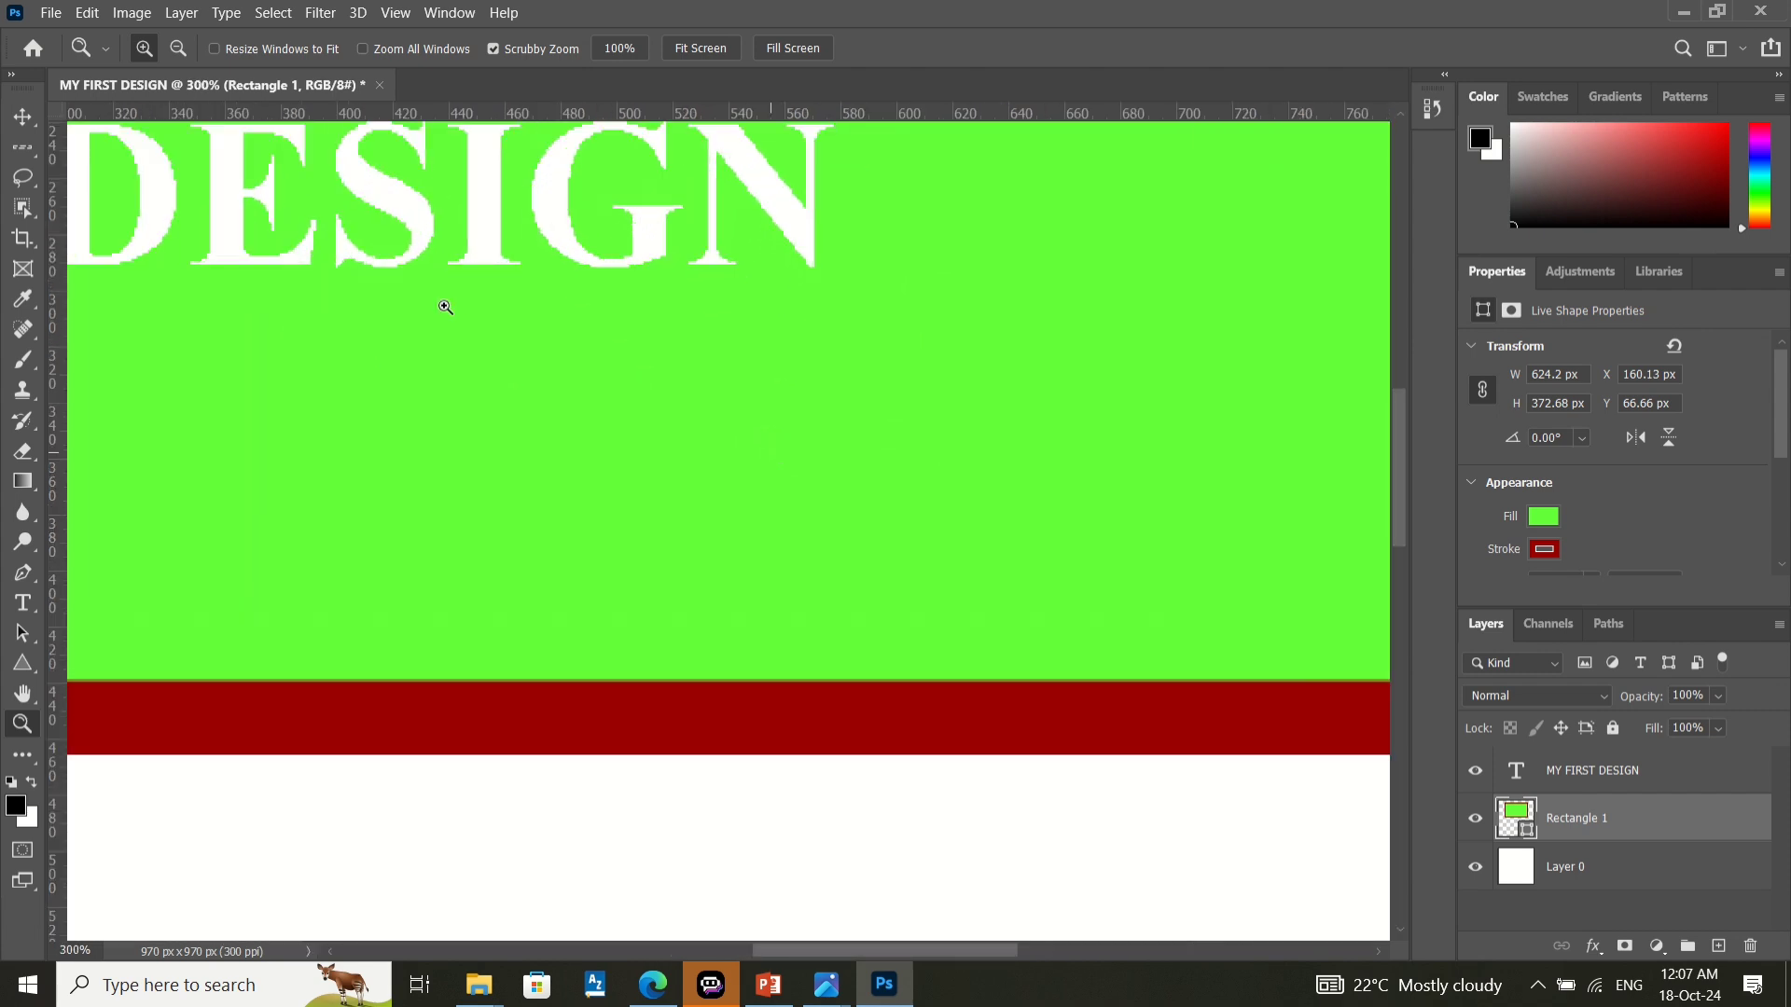
{"action": "left_click", "coordinate": [177, 49]}
{"action": "left_click", "coordinate": [594, 346]}
{"action": "left_click", "coordinate": [593, 345]}
{"action": "left_click", "coordinate": [593, 345]}
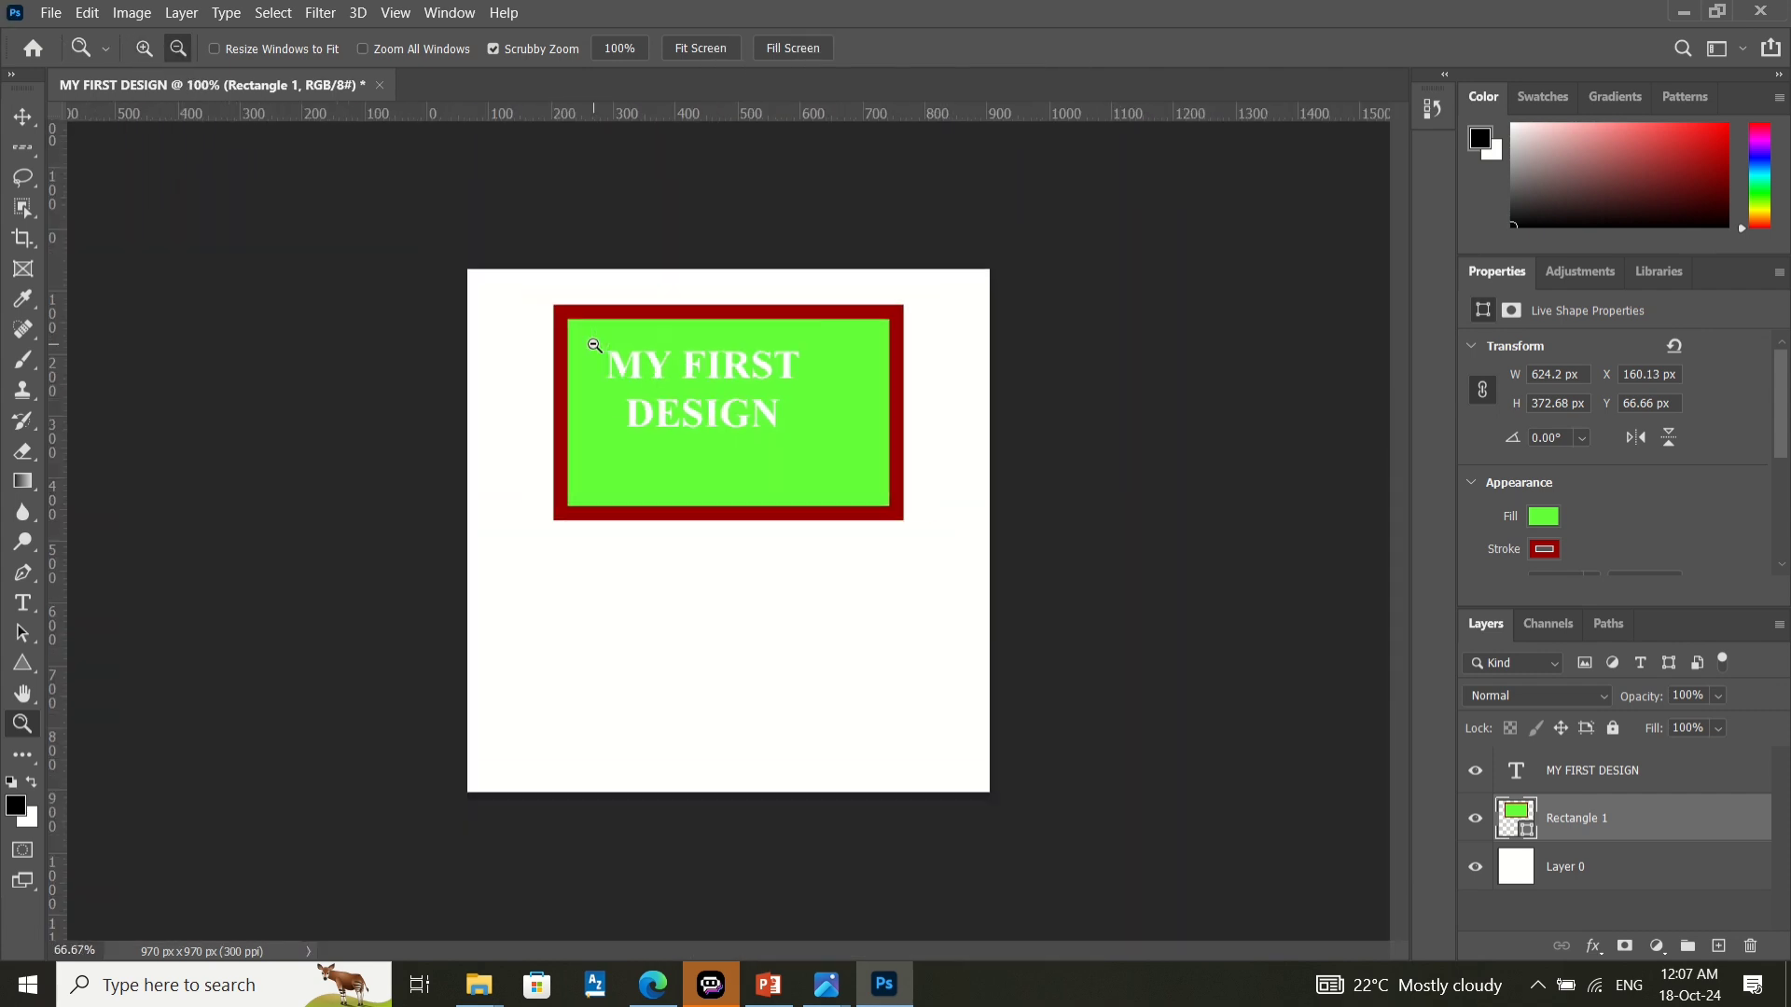
{"action": "left_click", "coordinate": [593, 345]}
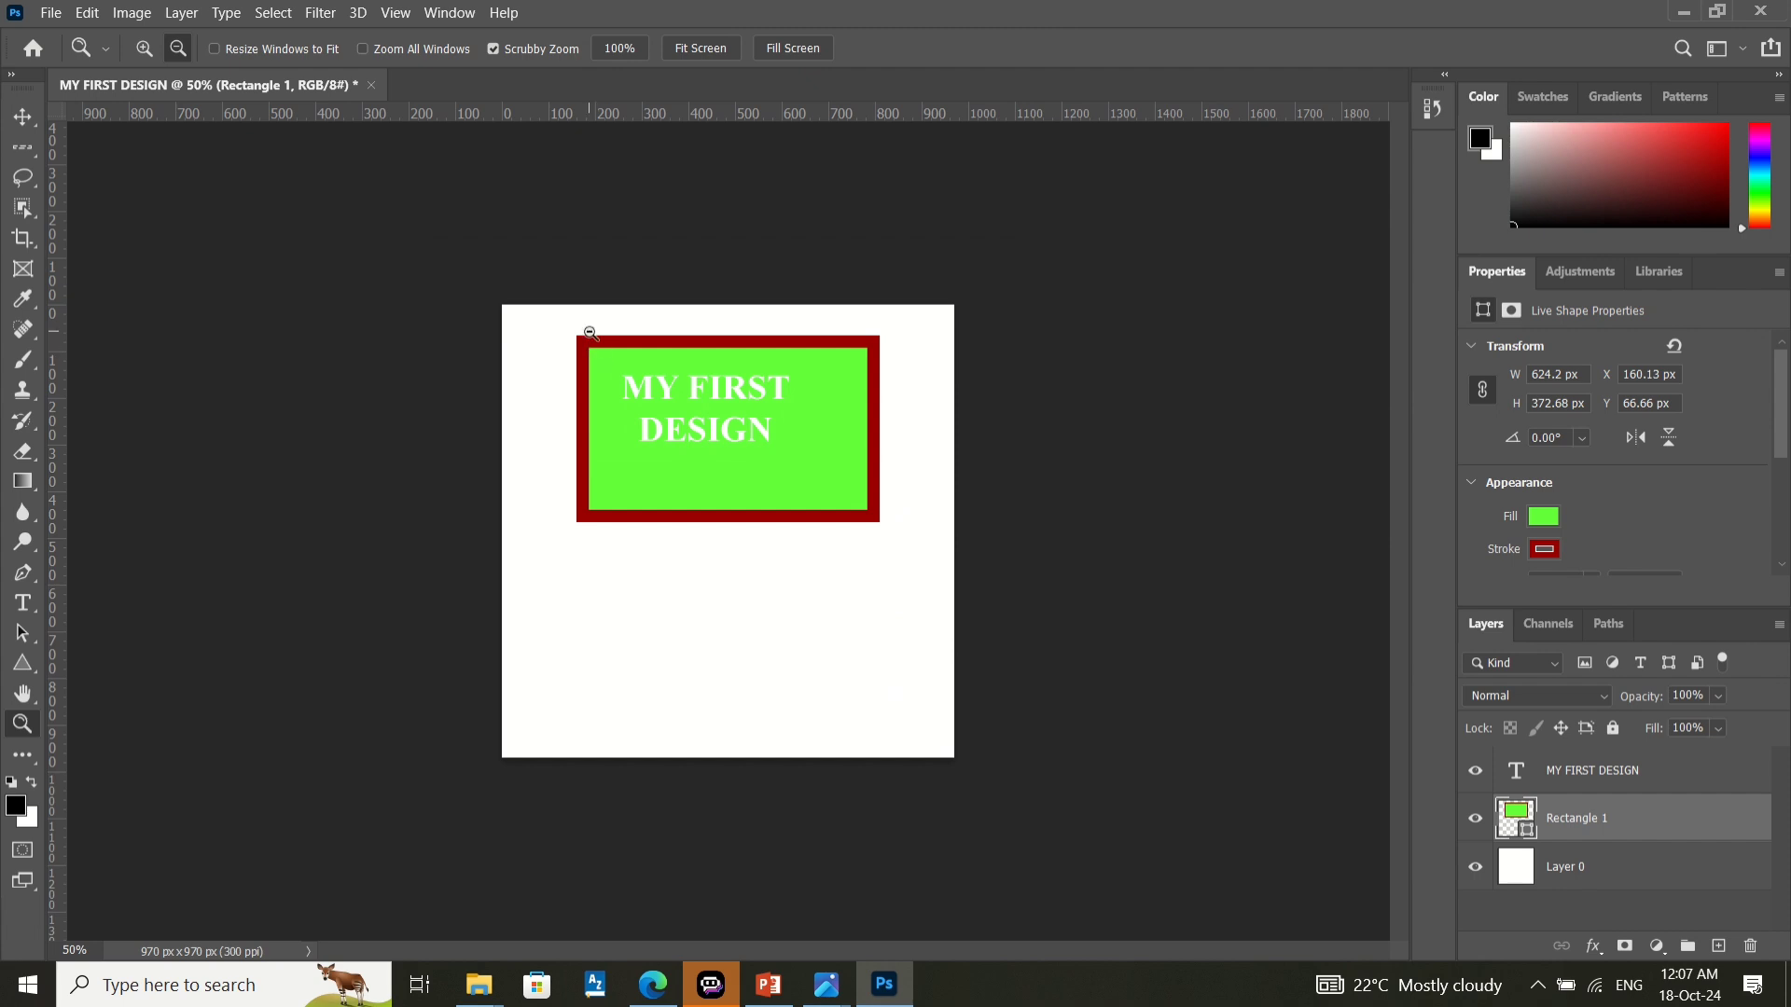
- Magnify the document view to 200% and return it to 50%
{"action": "key", "text": "ctrl+plus"}
{"action": "key", "text": "ctrl+plus"}
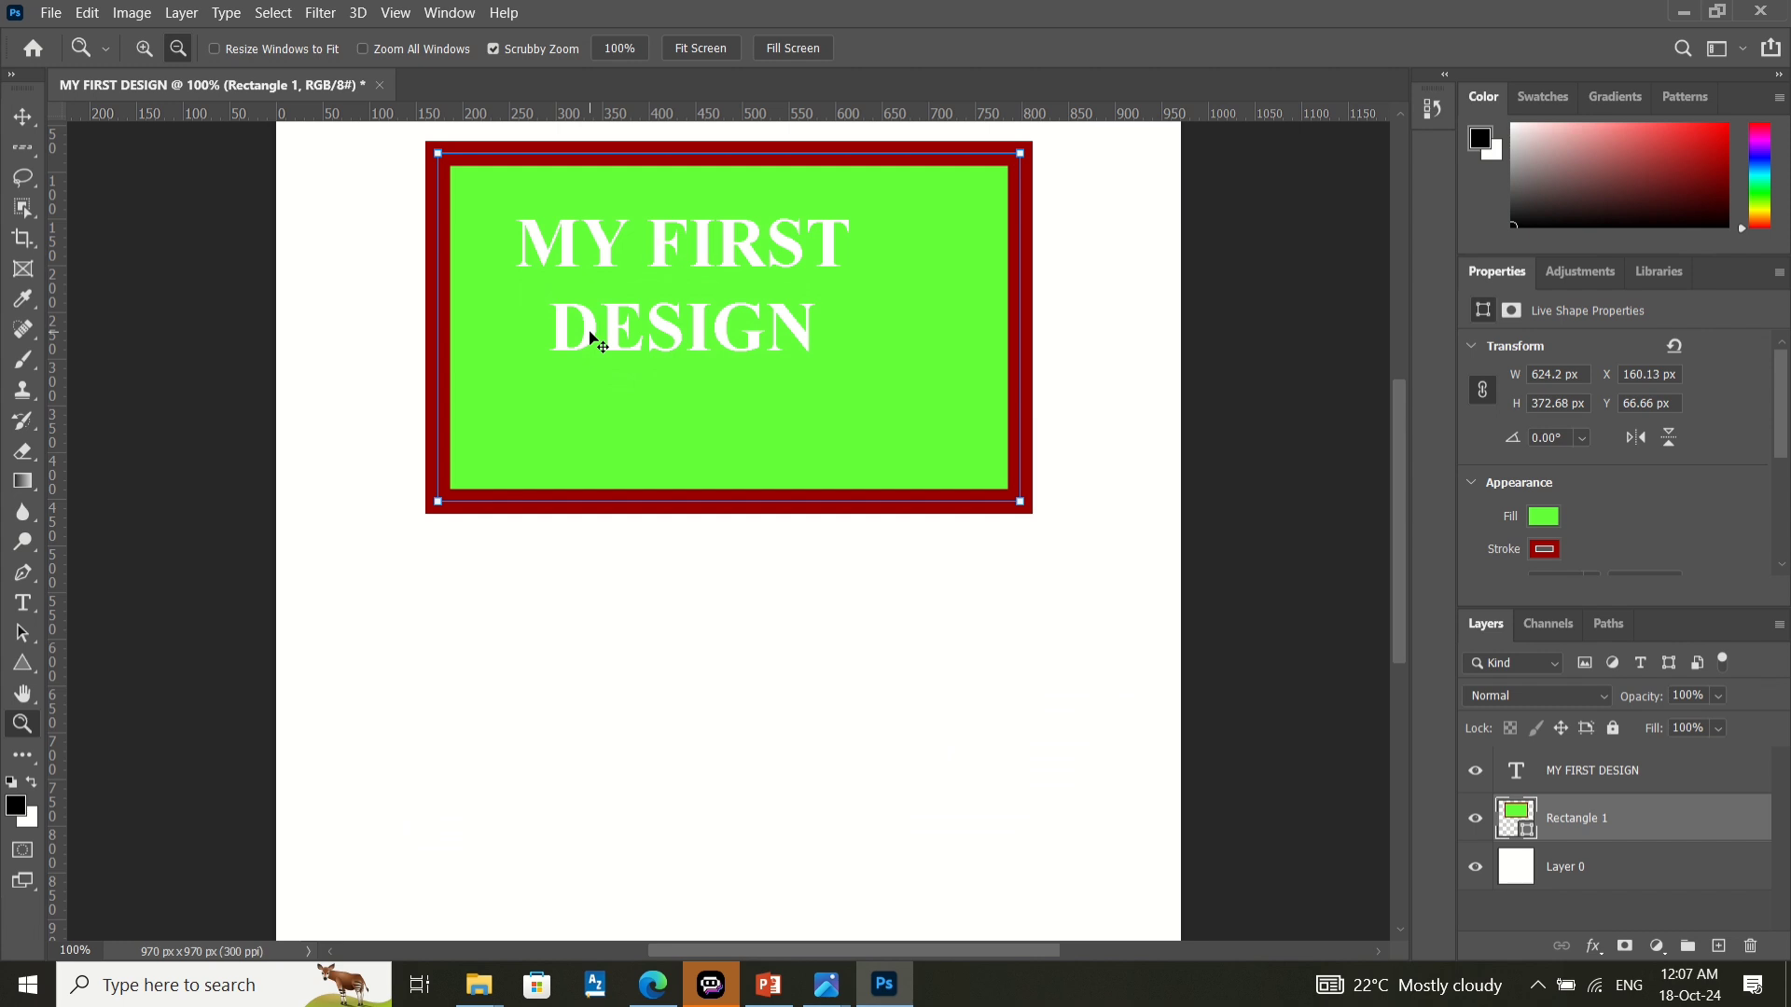
{"action": "key", "text": "ctrl+plus"}
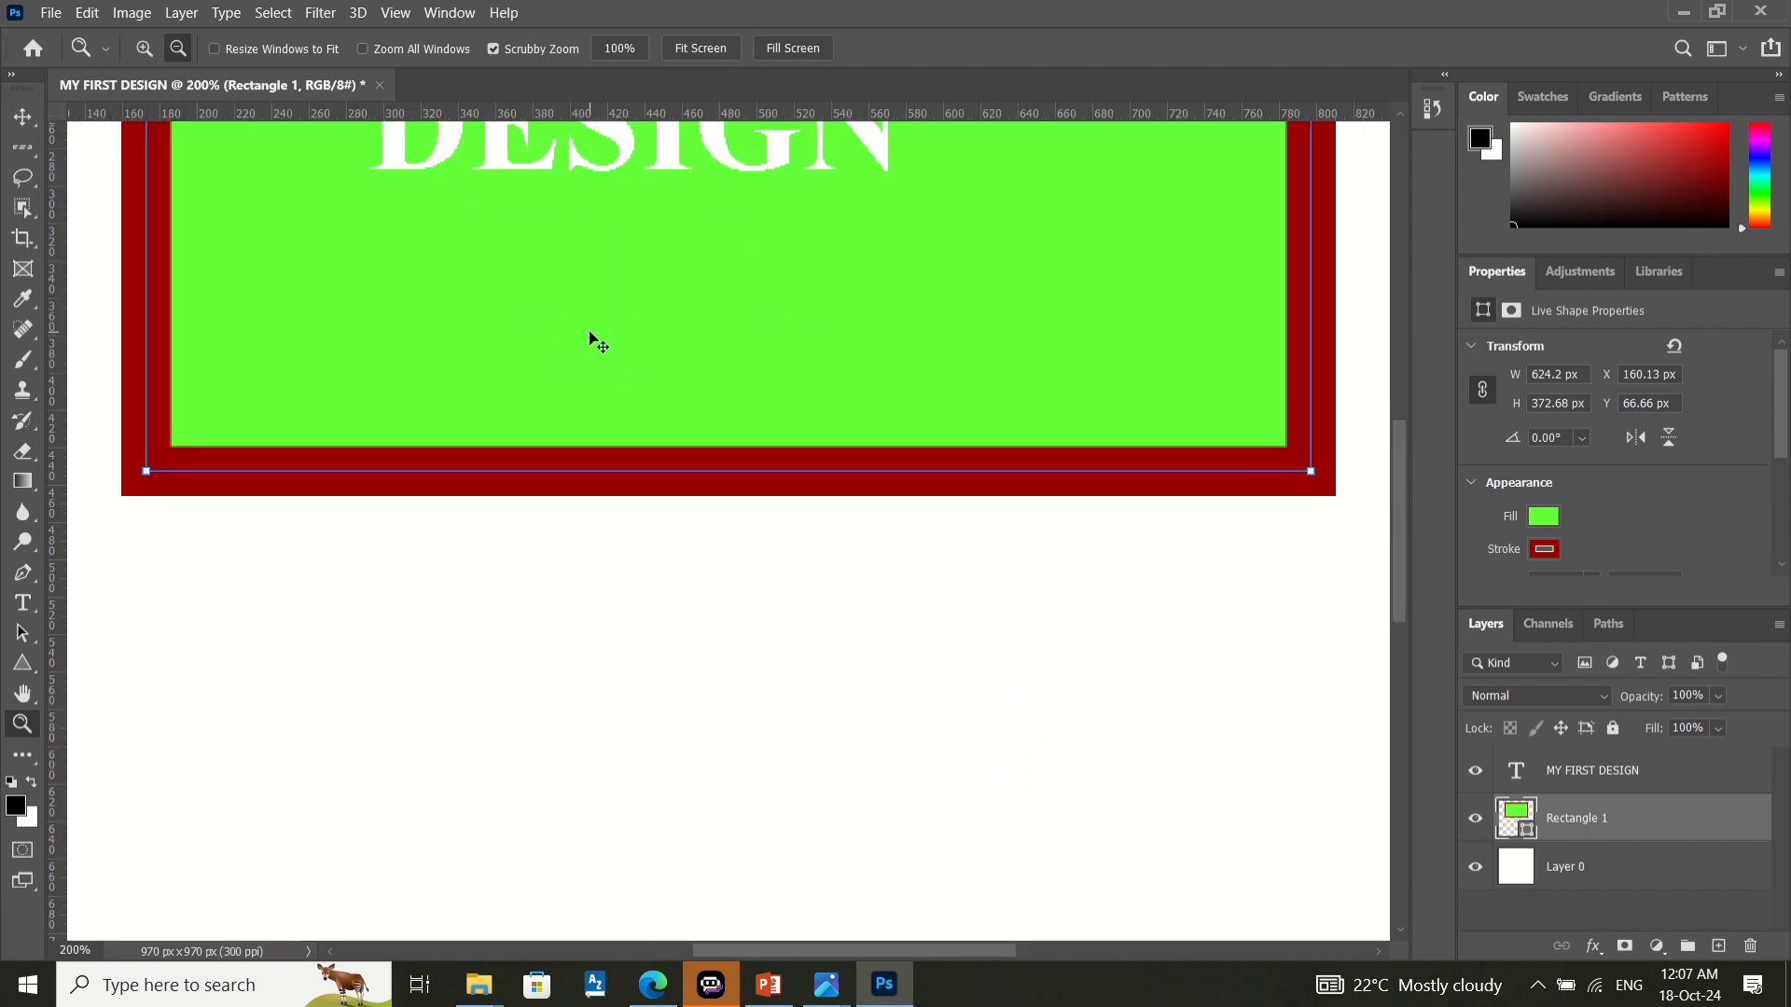
{"action": "key", "text": "ctrl+minus"}
{"action": "key", "text": "ctrl+minus"}
{"action": "key", "text": "ctrl+minus"}
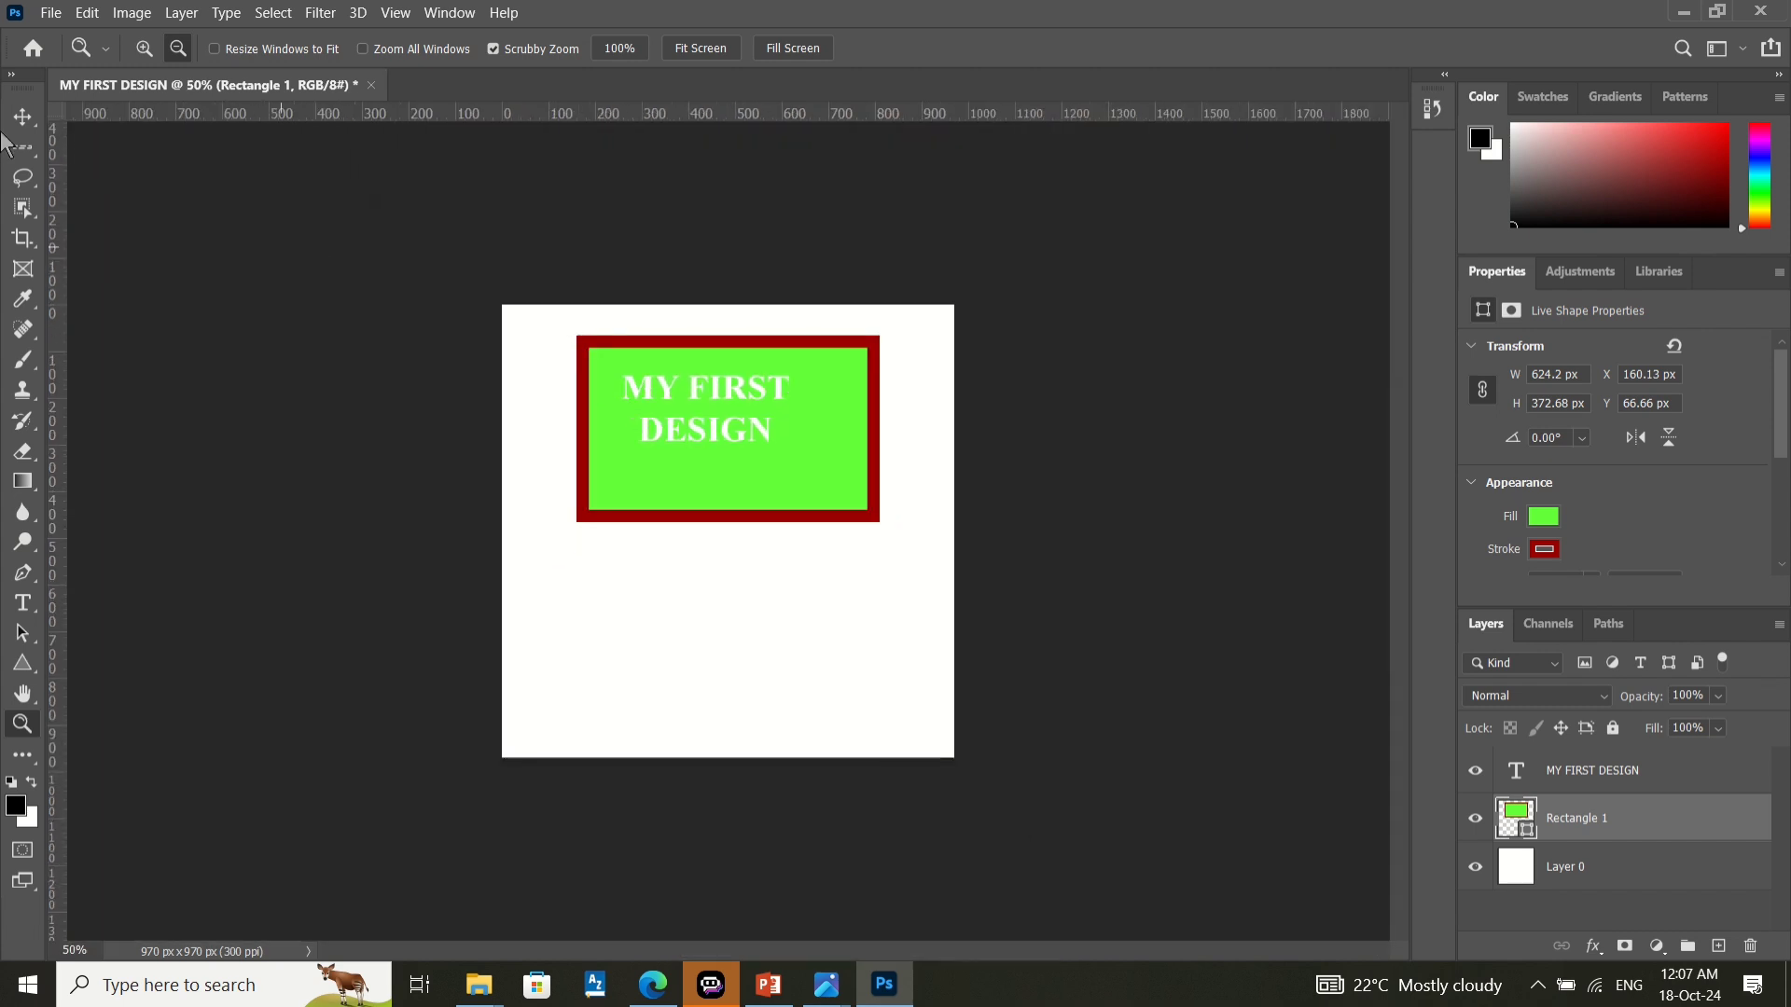
- Activate the Pen Tool and set its drawing mode to Shape
{"action": "left_click", "coordinate": [13, 179]}
{"action": "left_click", "coordinate": [23, 573]}
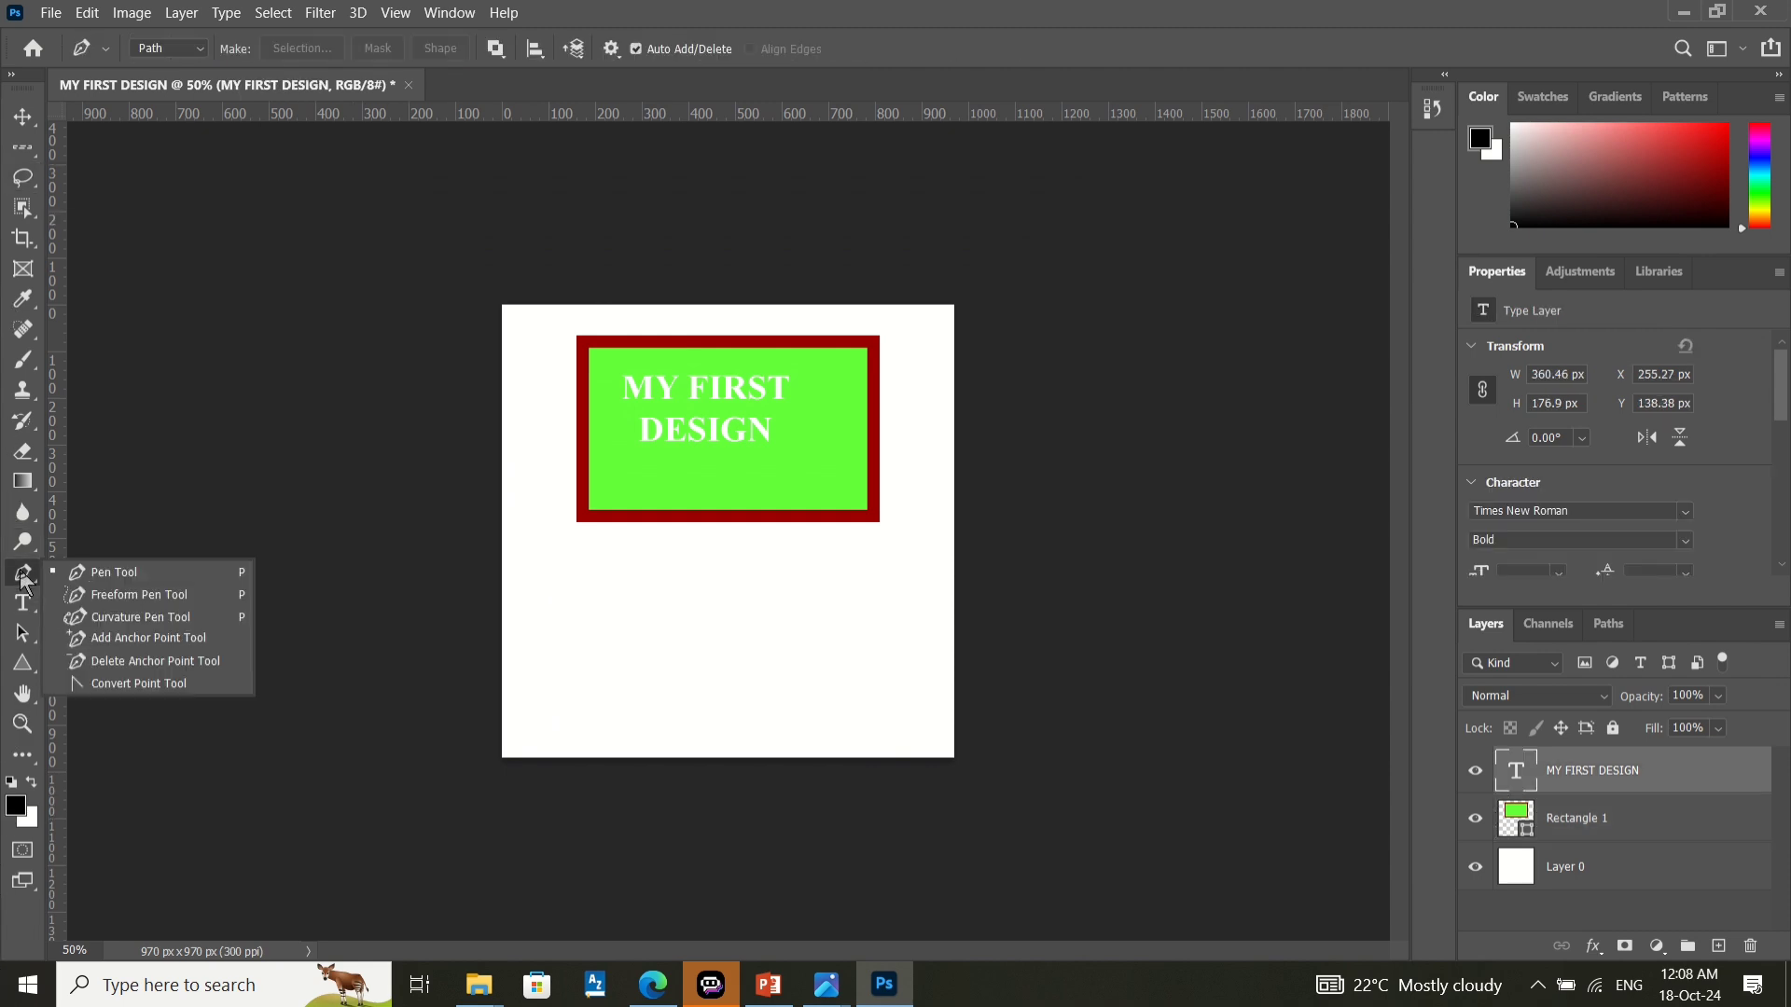
{"action": "left_click", "coordinate": [93, 574]}
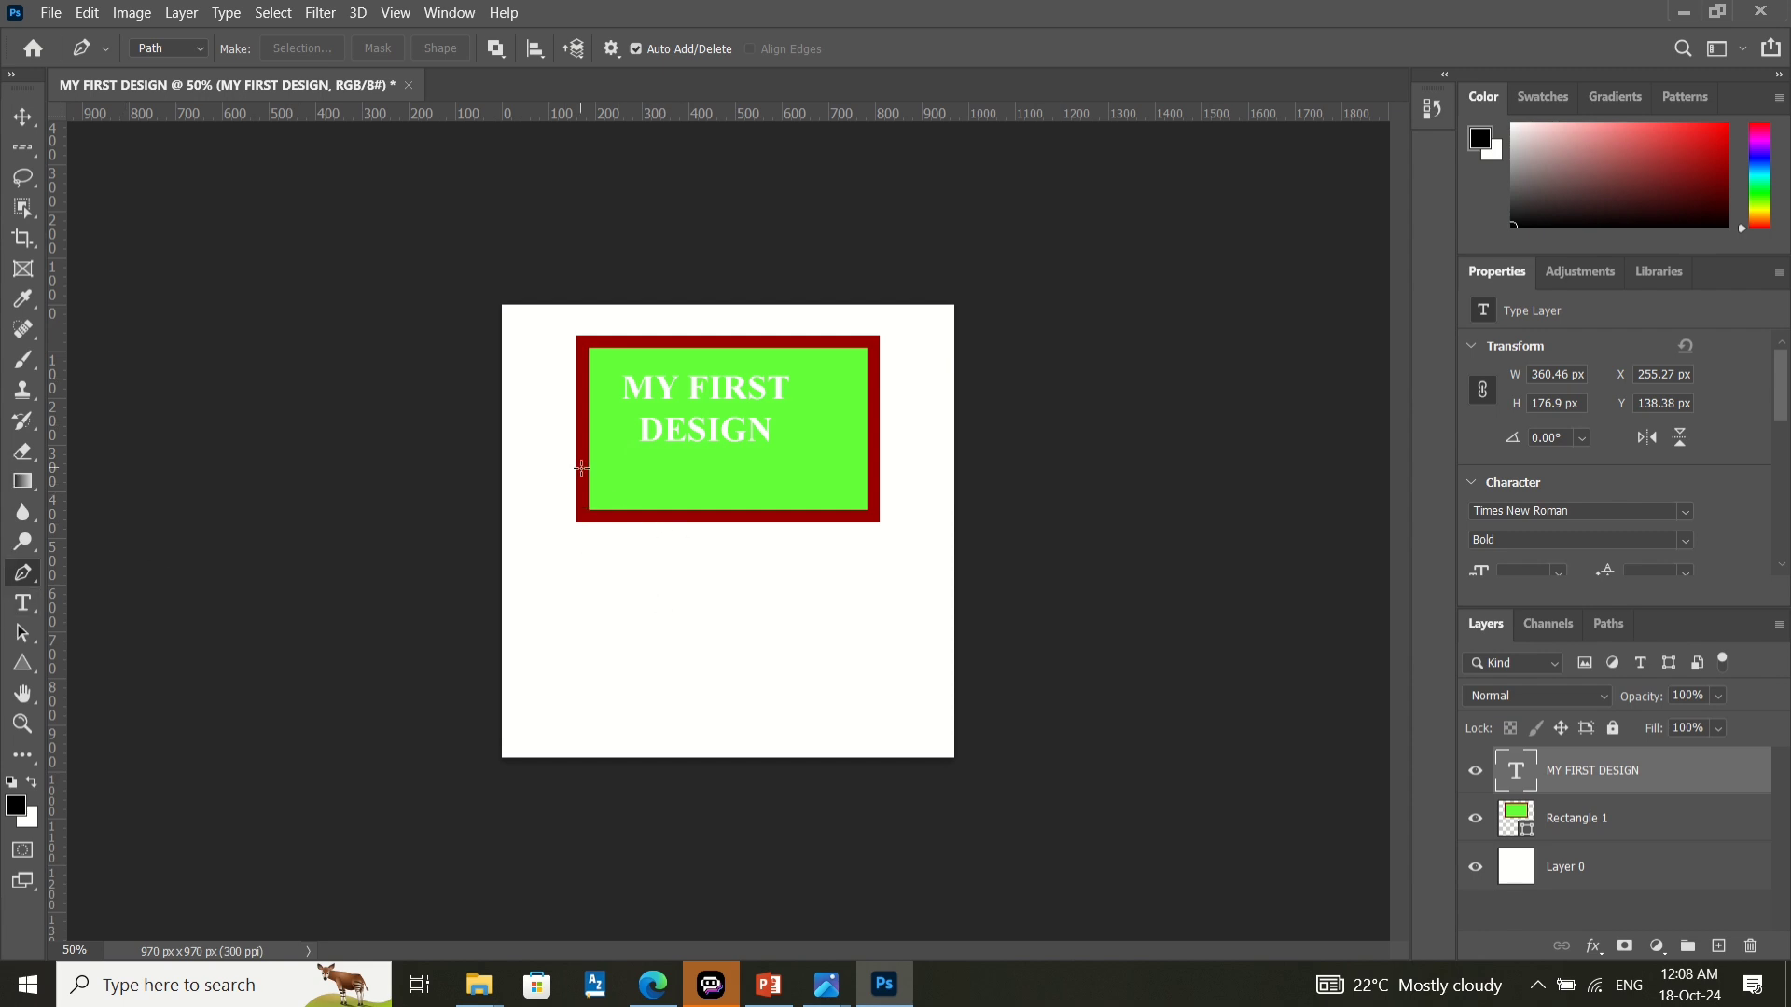
{"action": "left_click", "coordinate": [166, 48]}
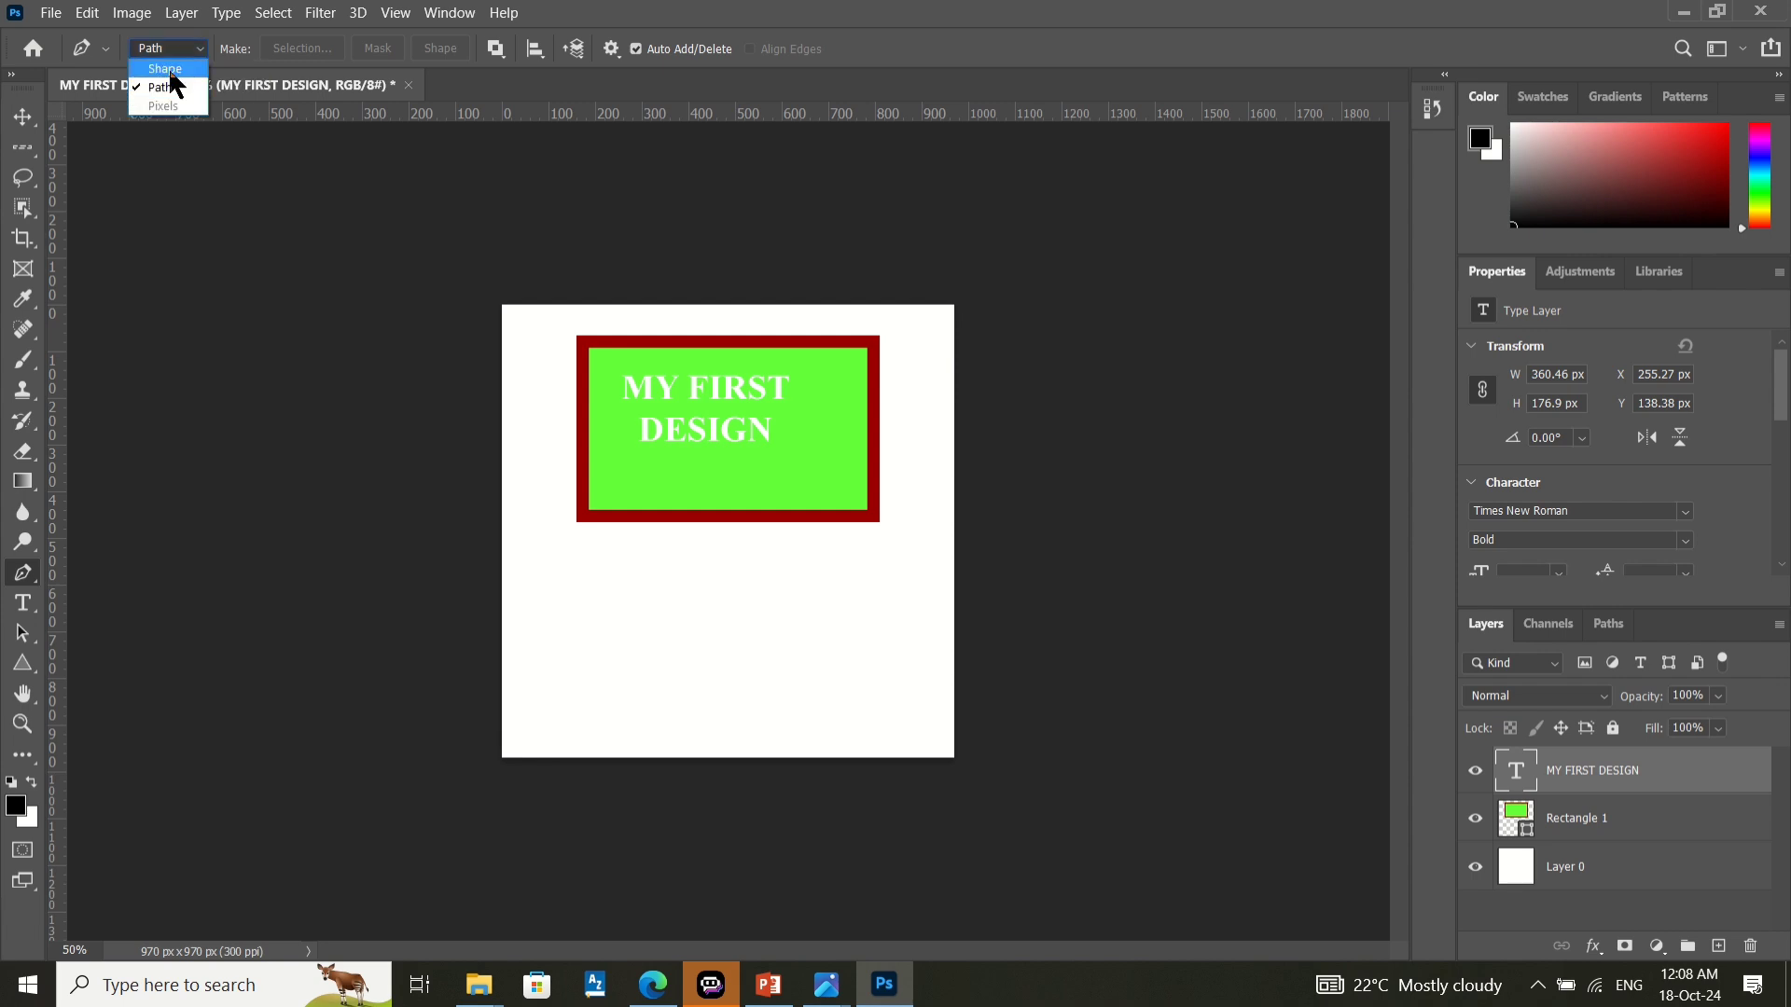
{"action": "left_click", "coordinate": [166, 70]}
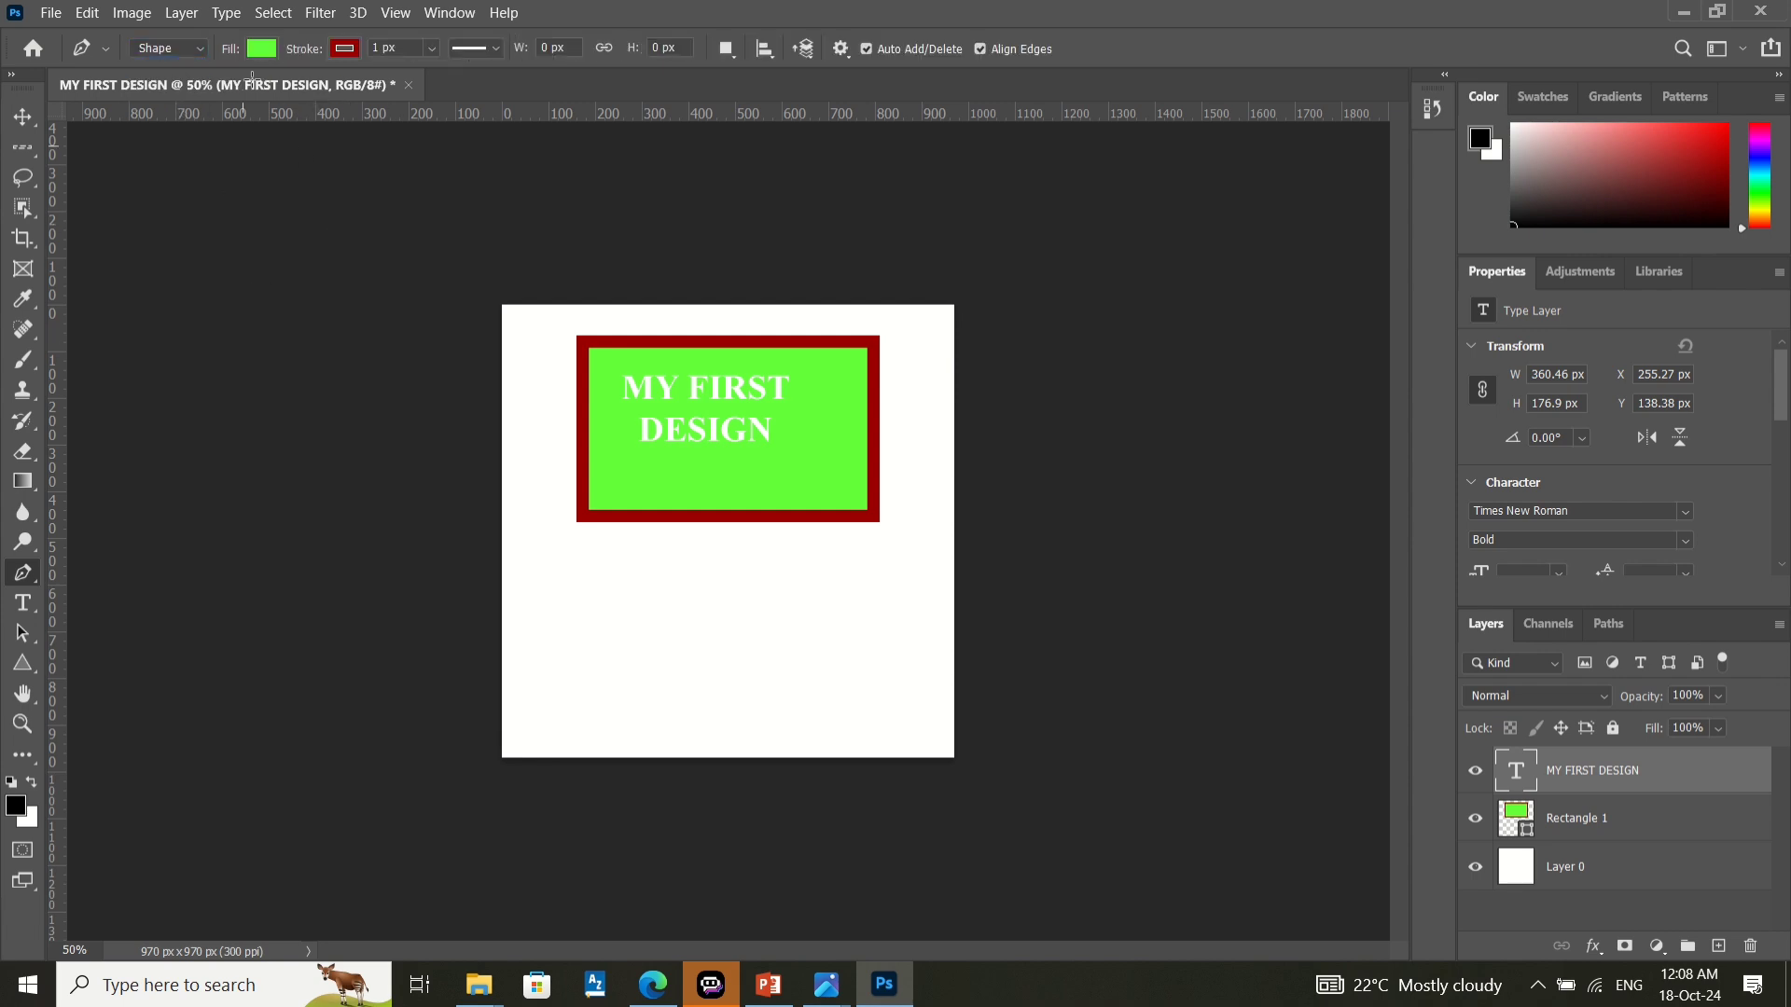
- Draw a closed bowl-like shape with a curved lower edge below the rectangle, about 619 px wide and 207 px high
{"action": "left_click", "coordinate": [642, 556]}
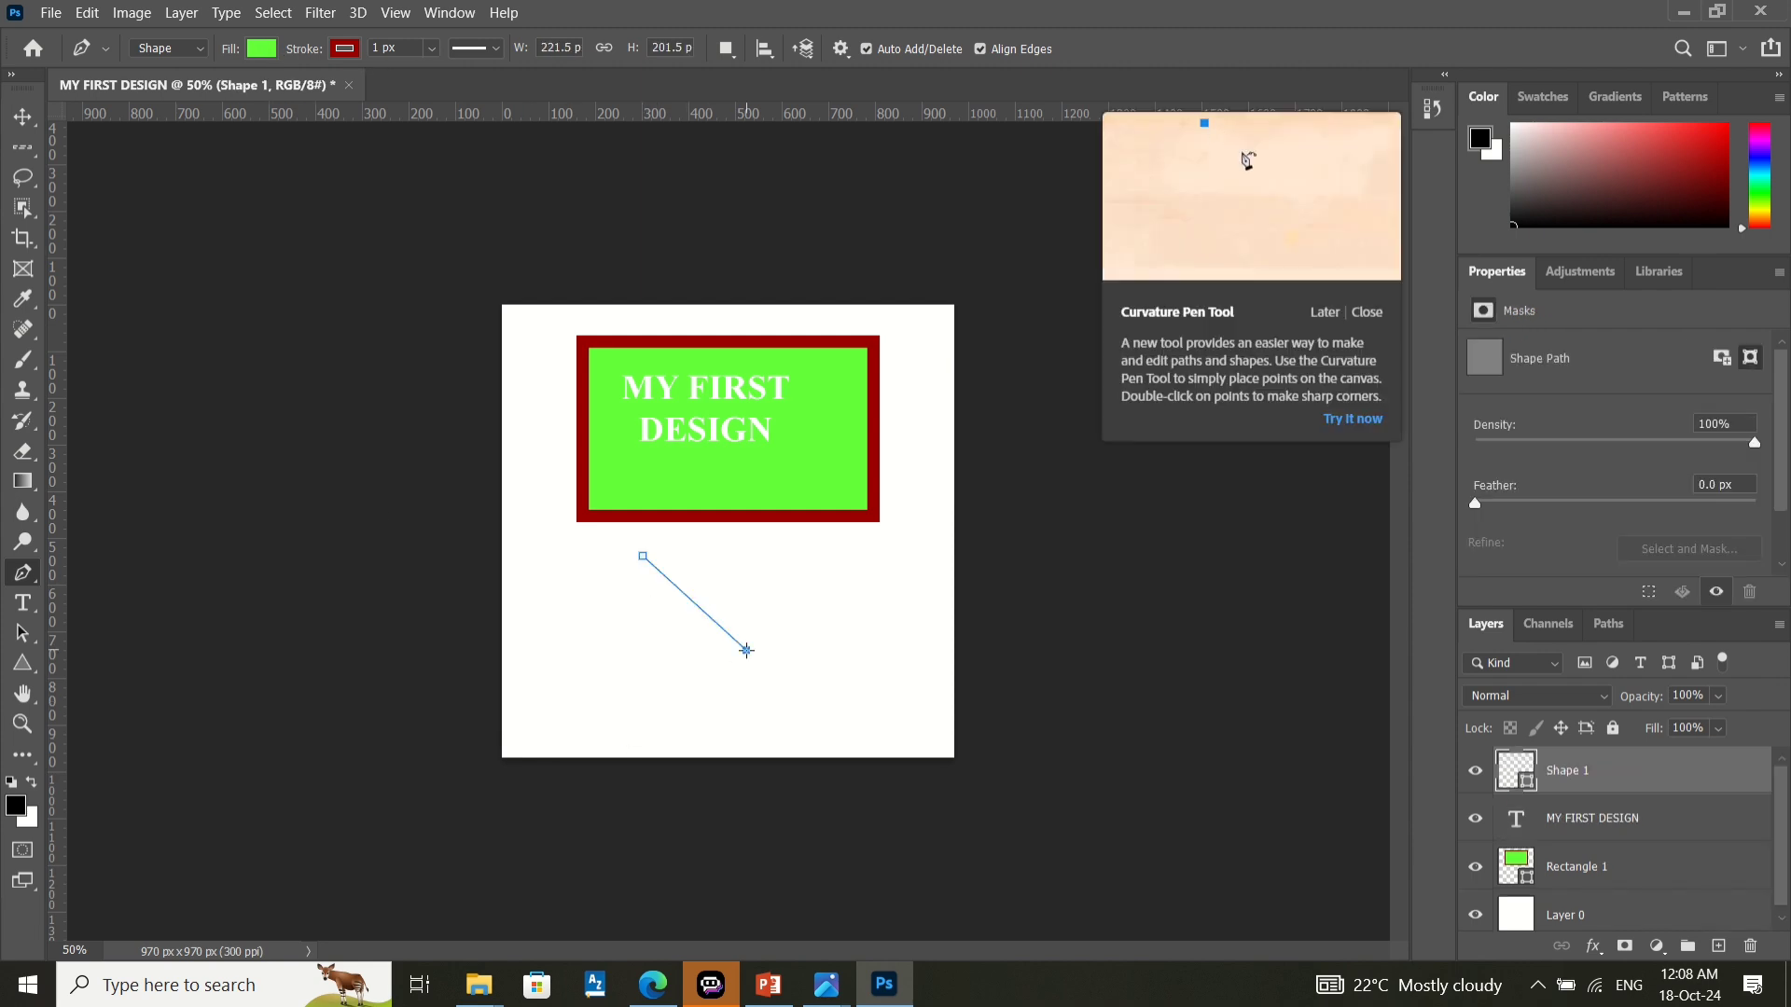
{"action": "left_click_drag", "start_coordinate": [747, 651], "coordinate": [886, 666]}
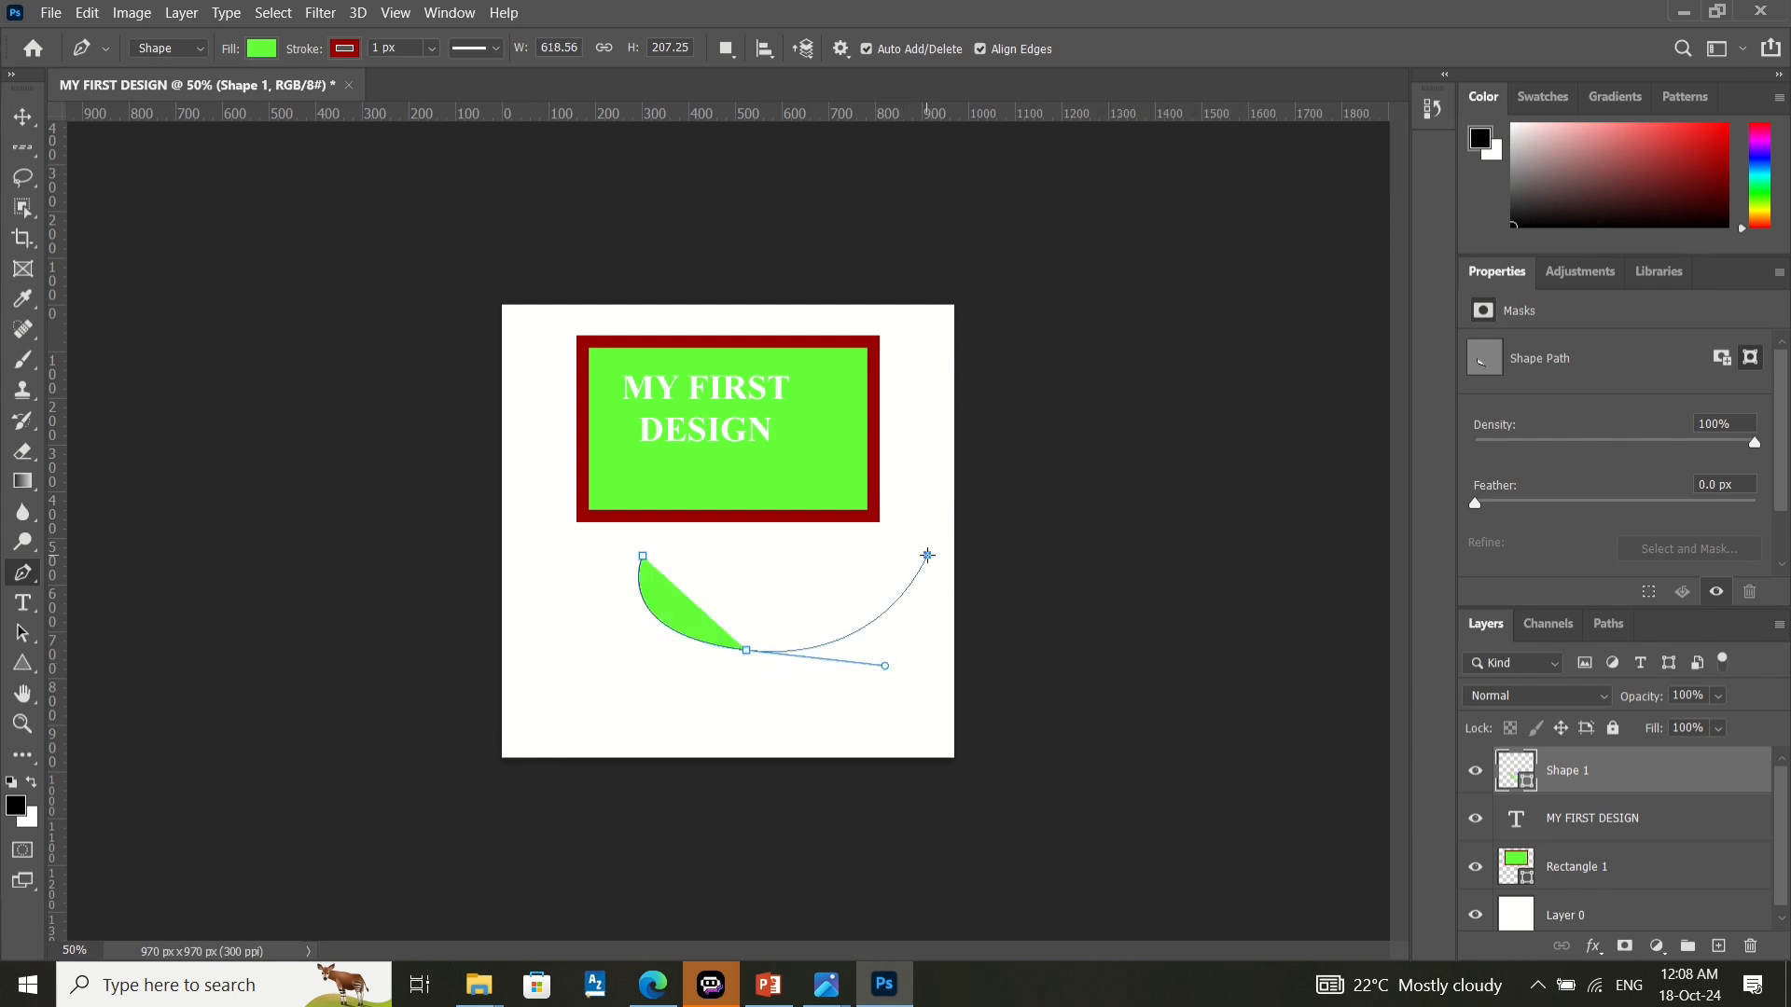
{"action": "left_click", "coordinate": [927, 555]}
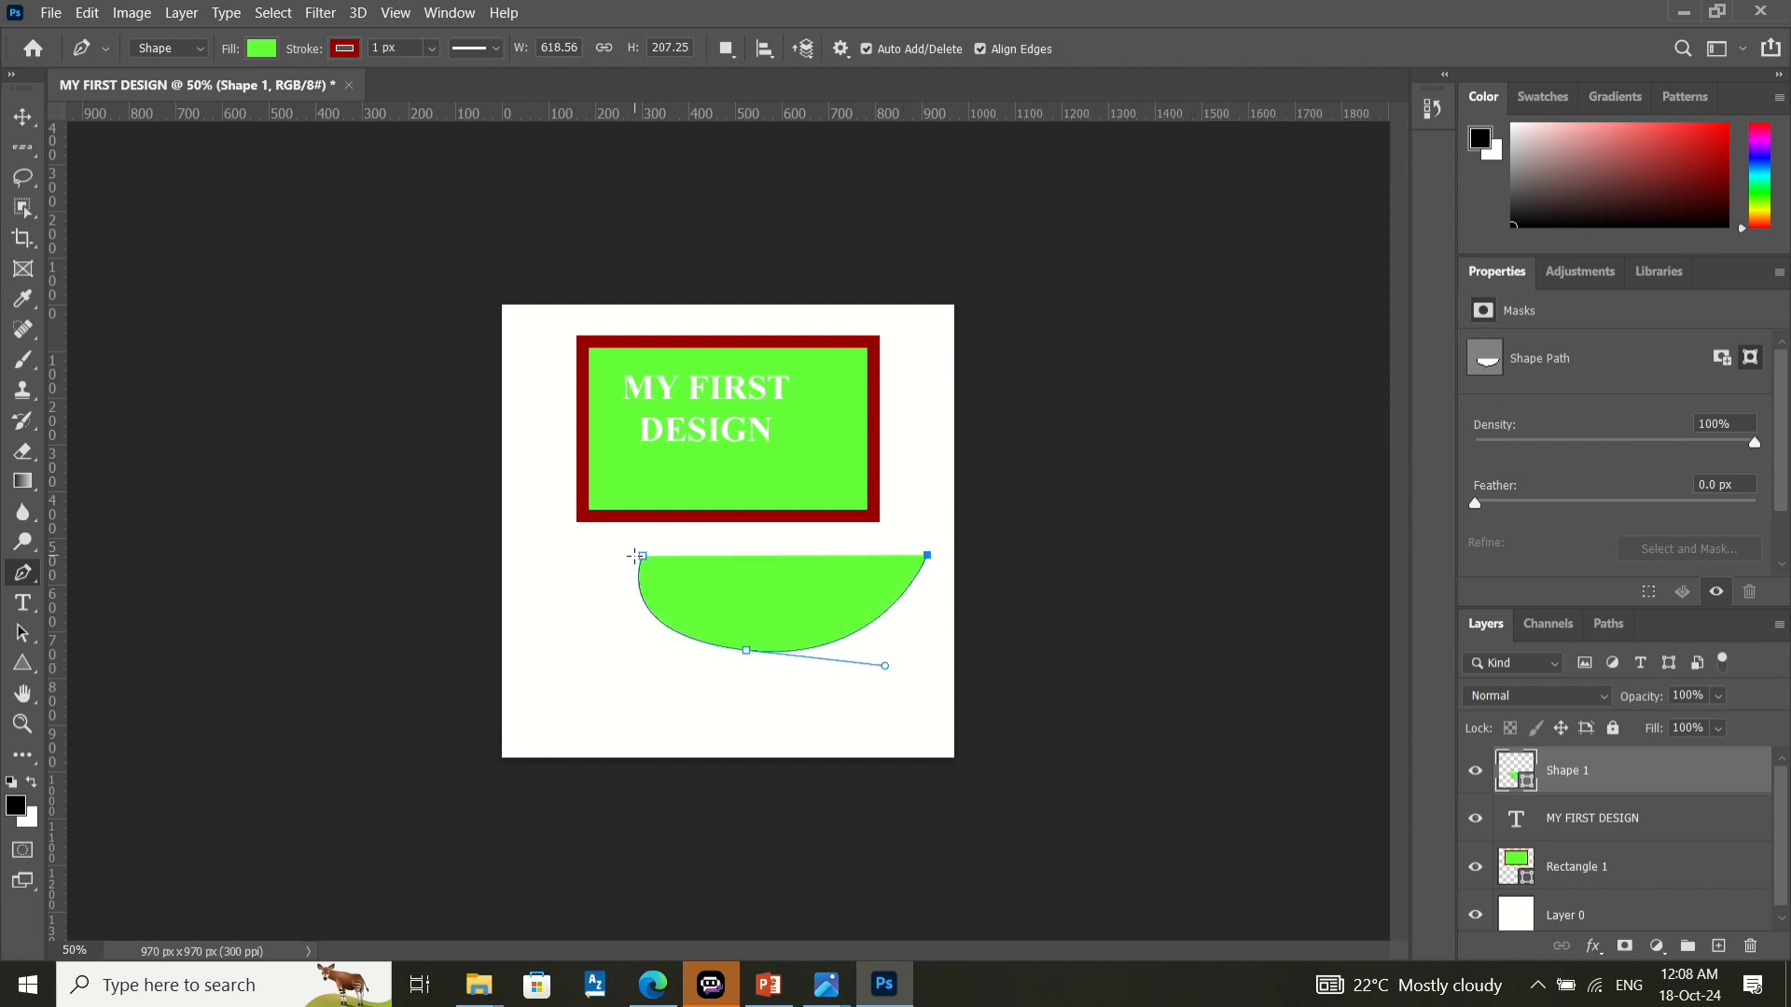
{"action": "left_click", "coordinate": [640, 556]}
- Shift the bowl-like shape slightly down and to the left, and delete it
{"action": "left_click", "coordinate": [24, 117]}
{"action": "mouse_move", "coordinate": [765, 621]}
{"action": "left_mouse_down"}
{"action": "mouse_move", "coordinate": [698, 598]}
{"action": "mouse_move", "coordinate": [753, 640]}
{"action": "left_mouse_up"}
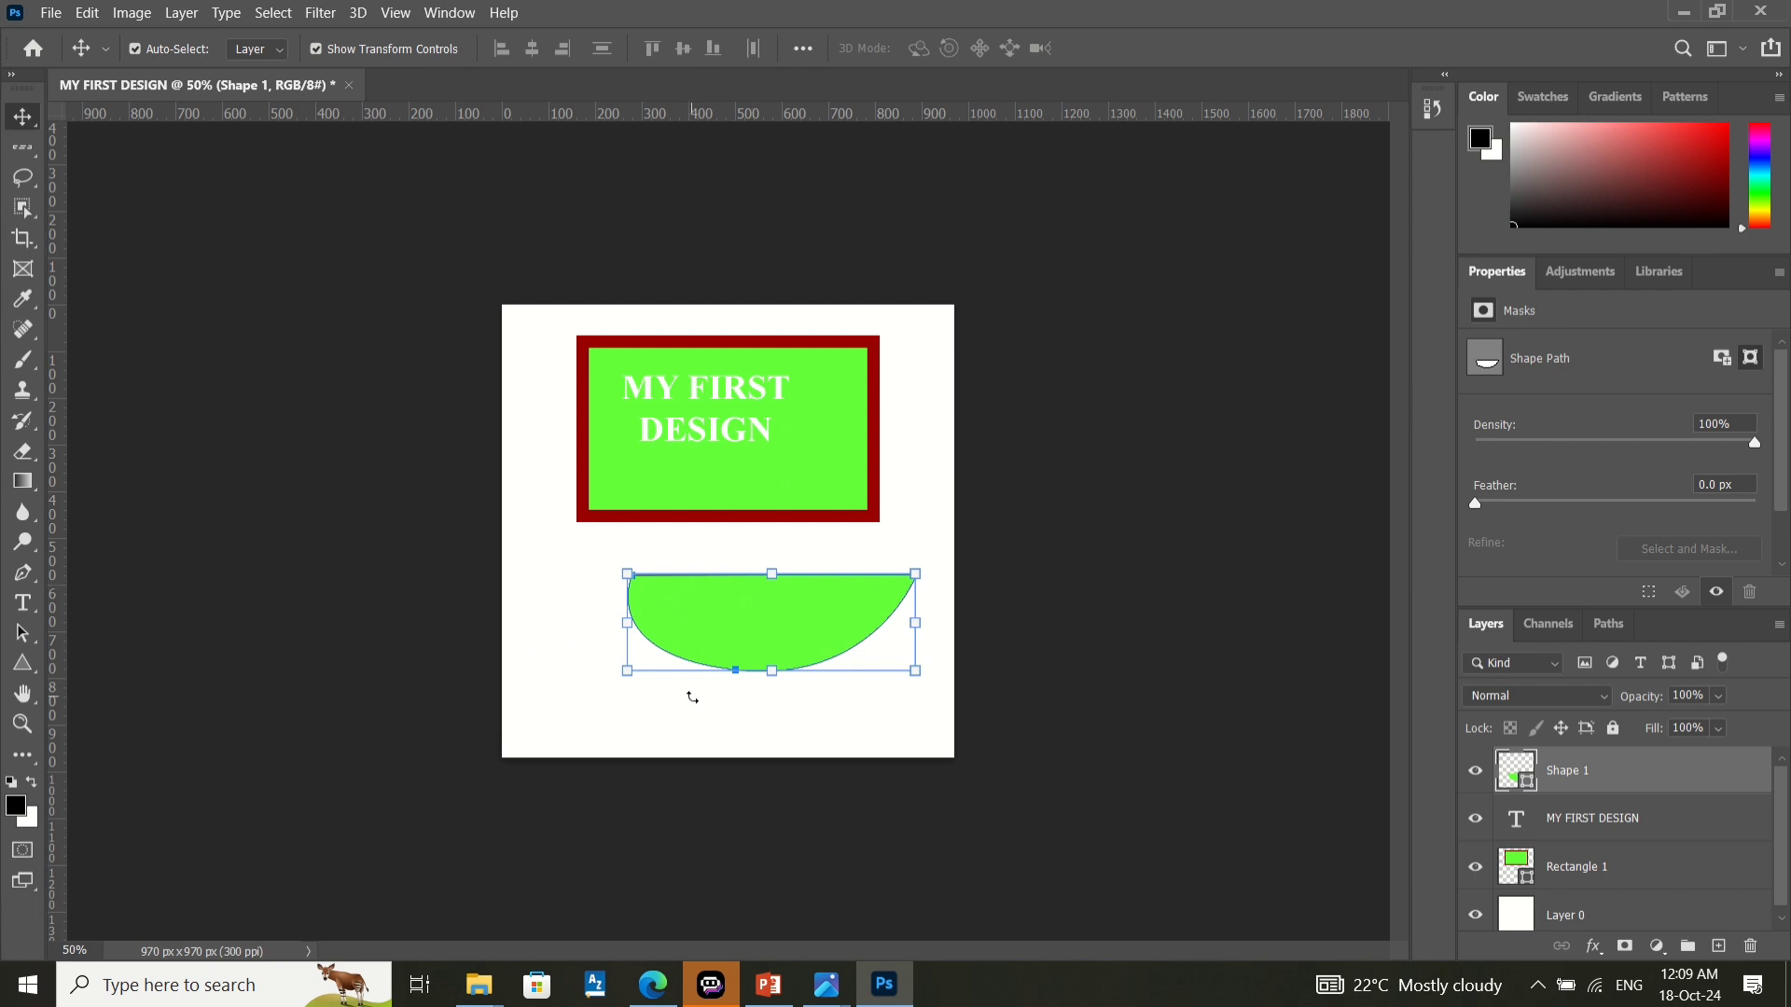
{"action": "key", "text": "Delete"}
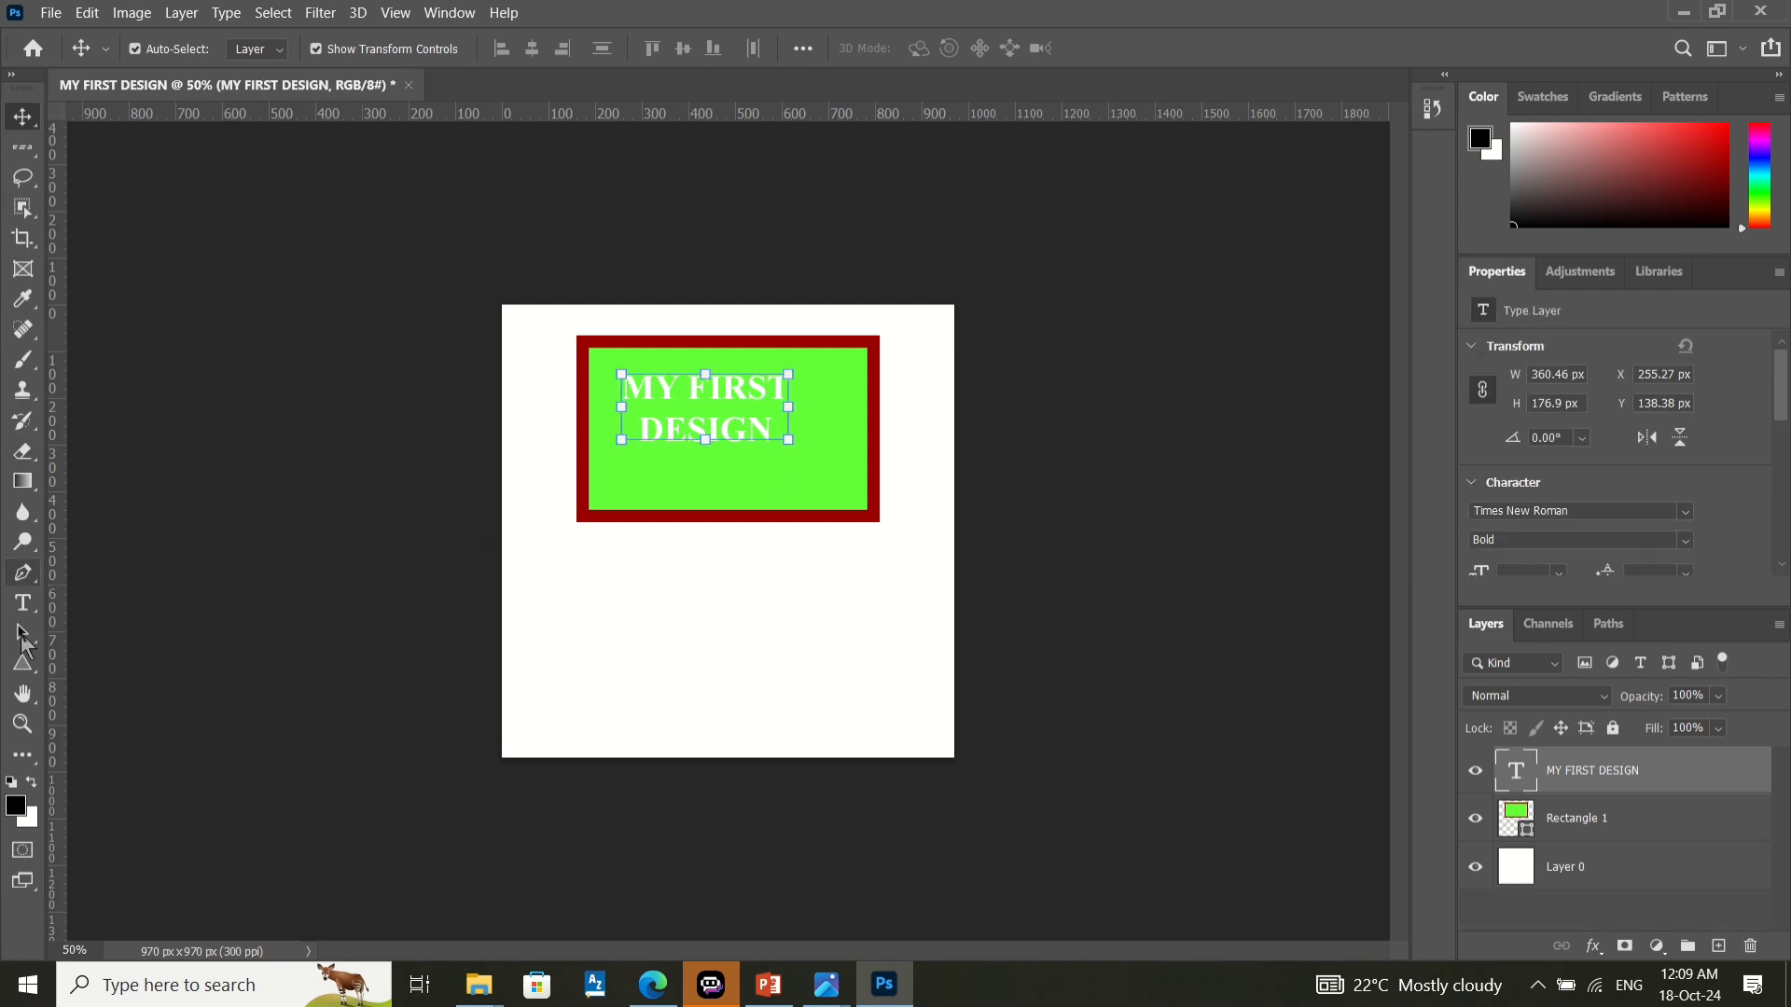
- Draw a closed curved shape below the green rectangle with the Pen Tool, about 257 px wide and 328 px high
{"action": "left_click", "coordinate": [38, 560]}
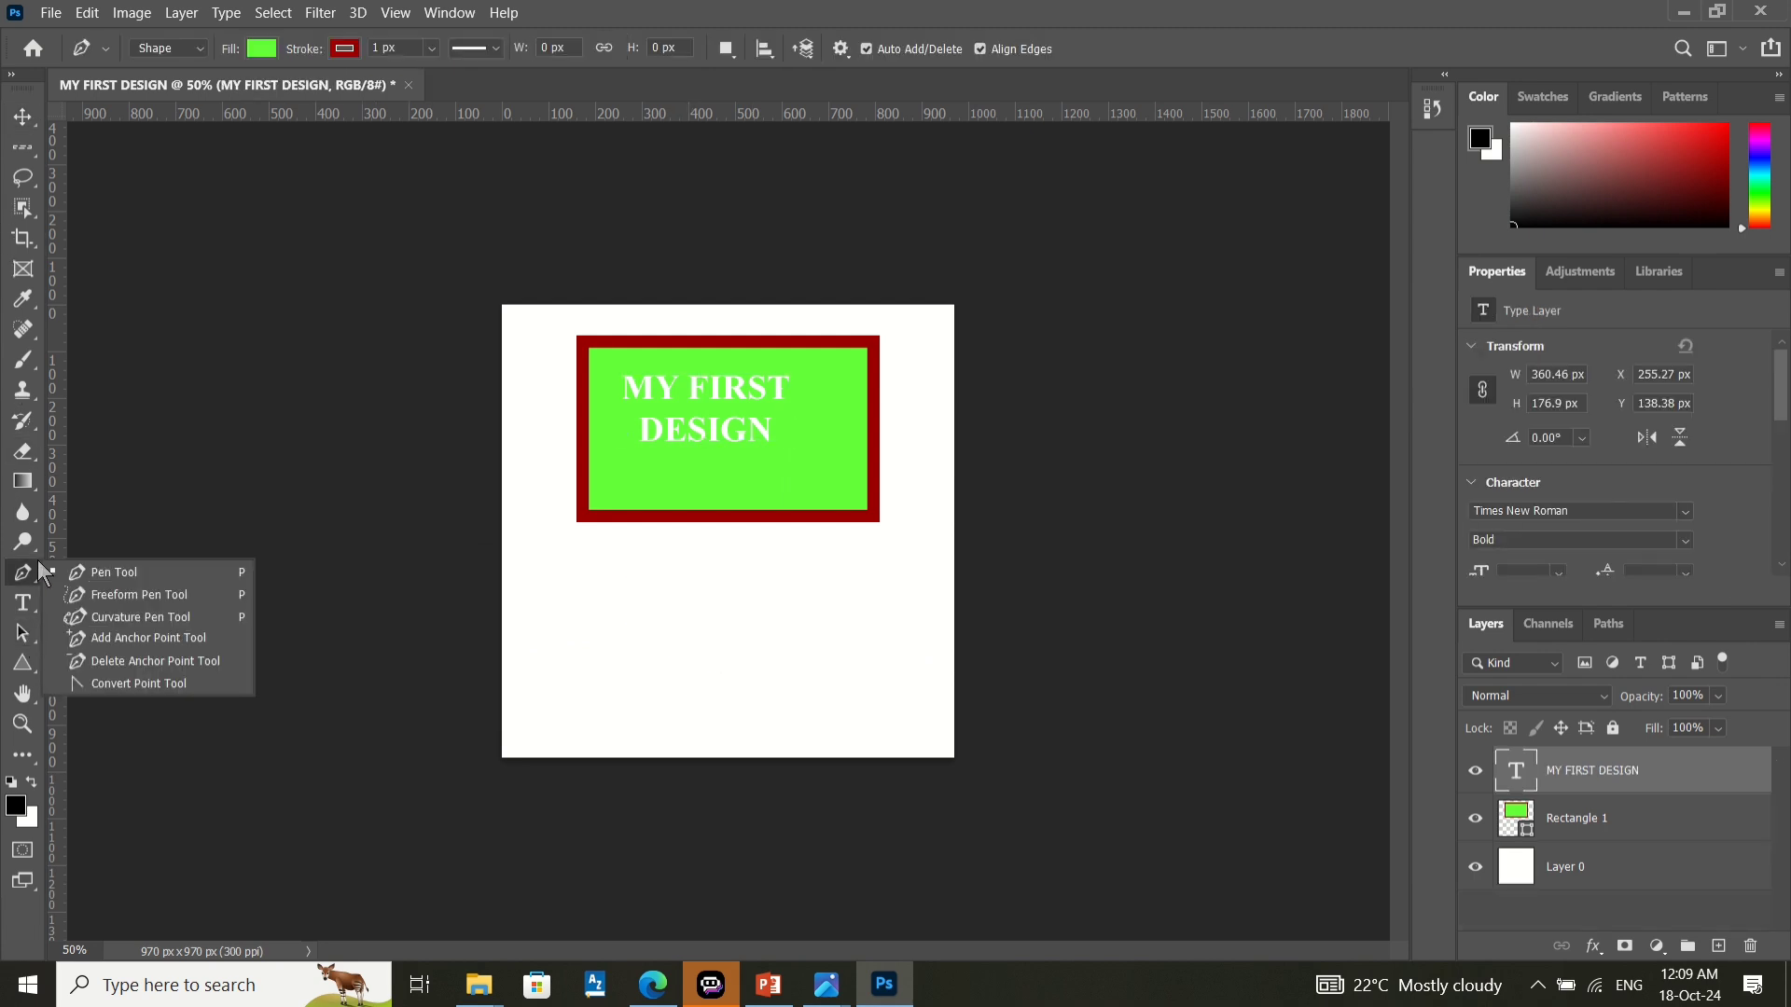
{"action": "left_click", "coordinate": [111, 585]}
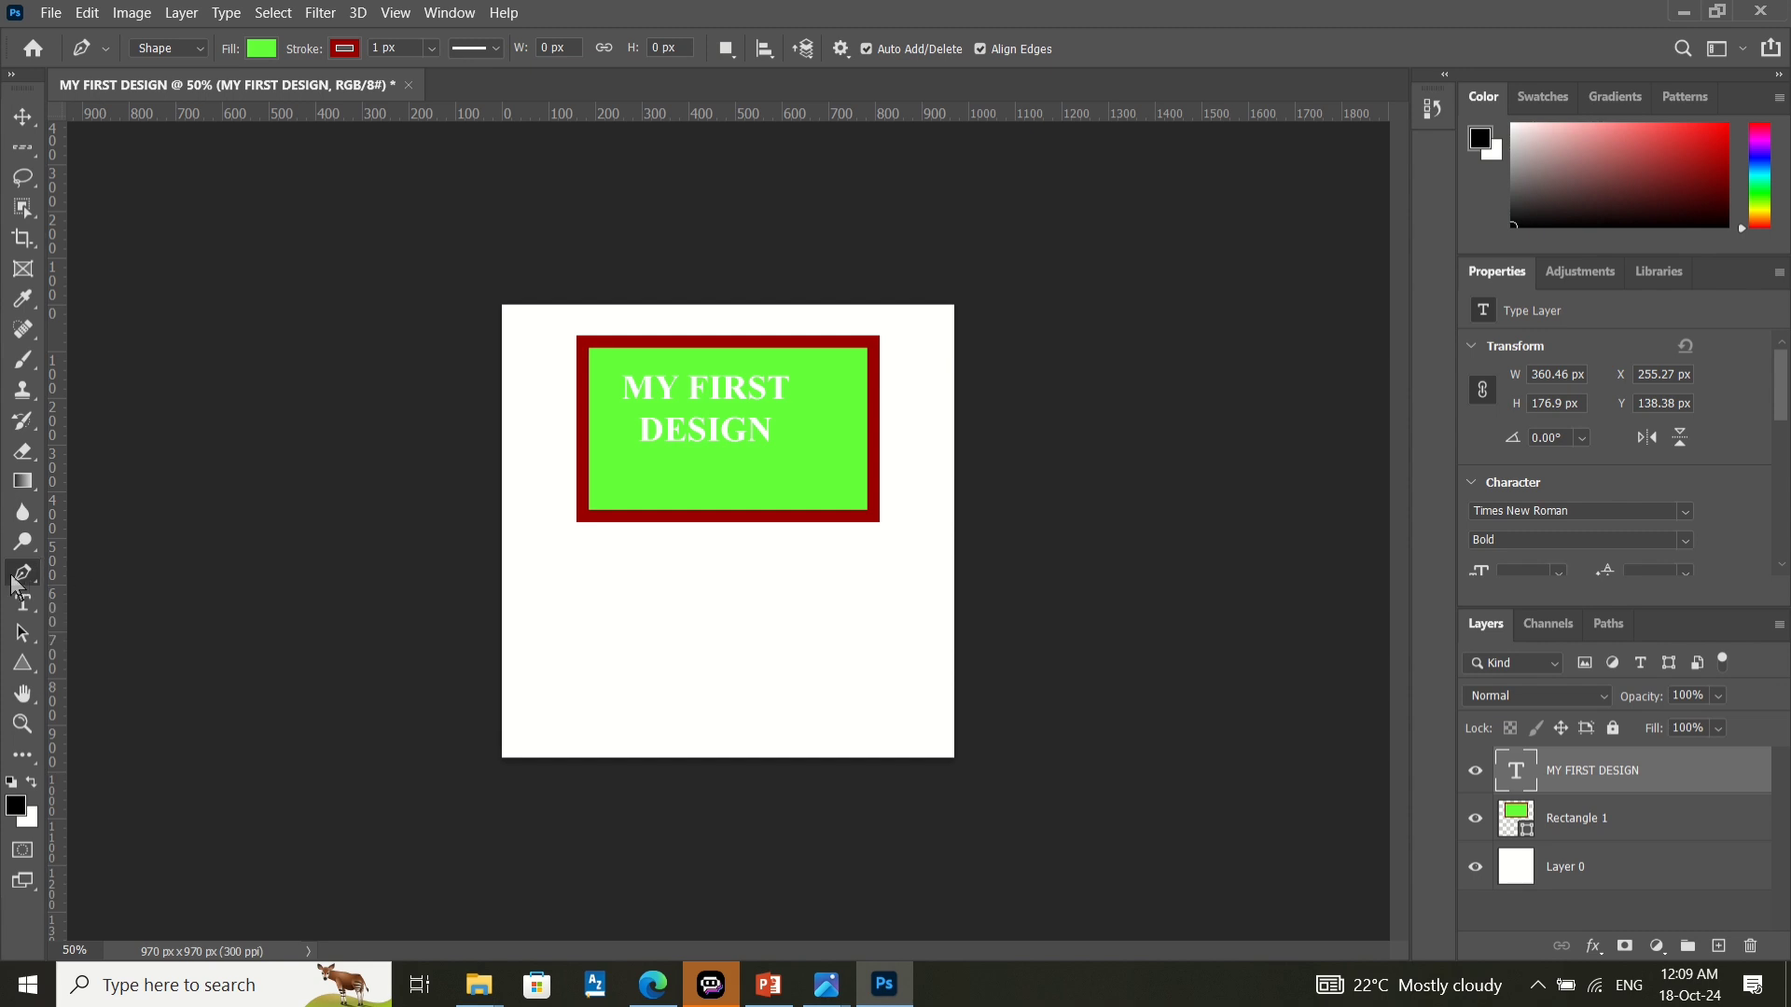
{"action": "left_click", "coordinate": [624, 550]}
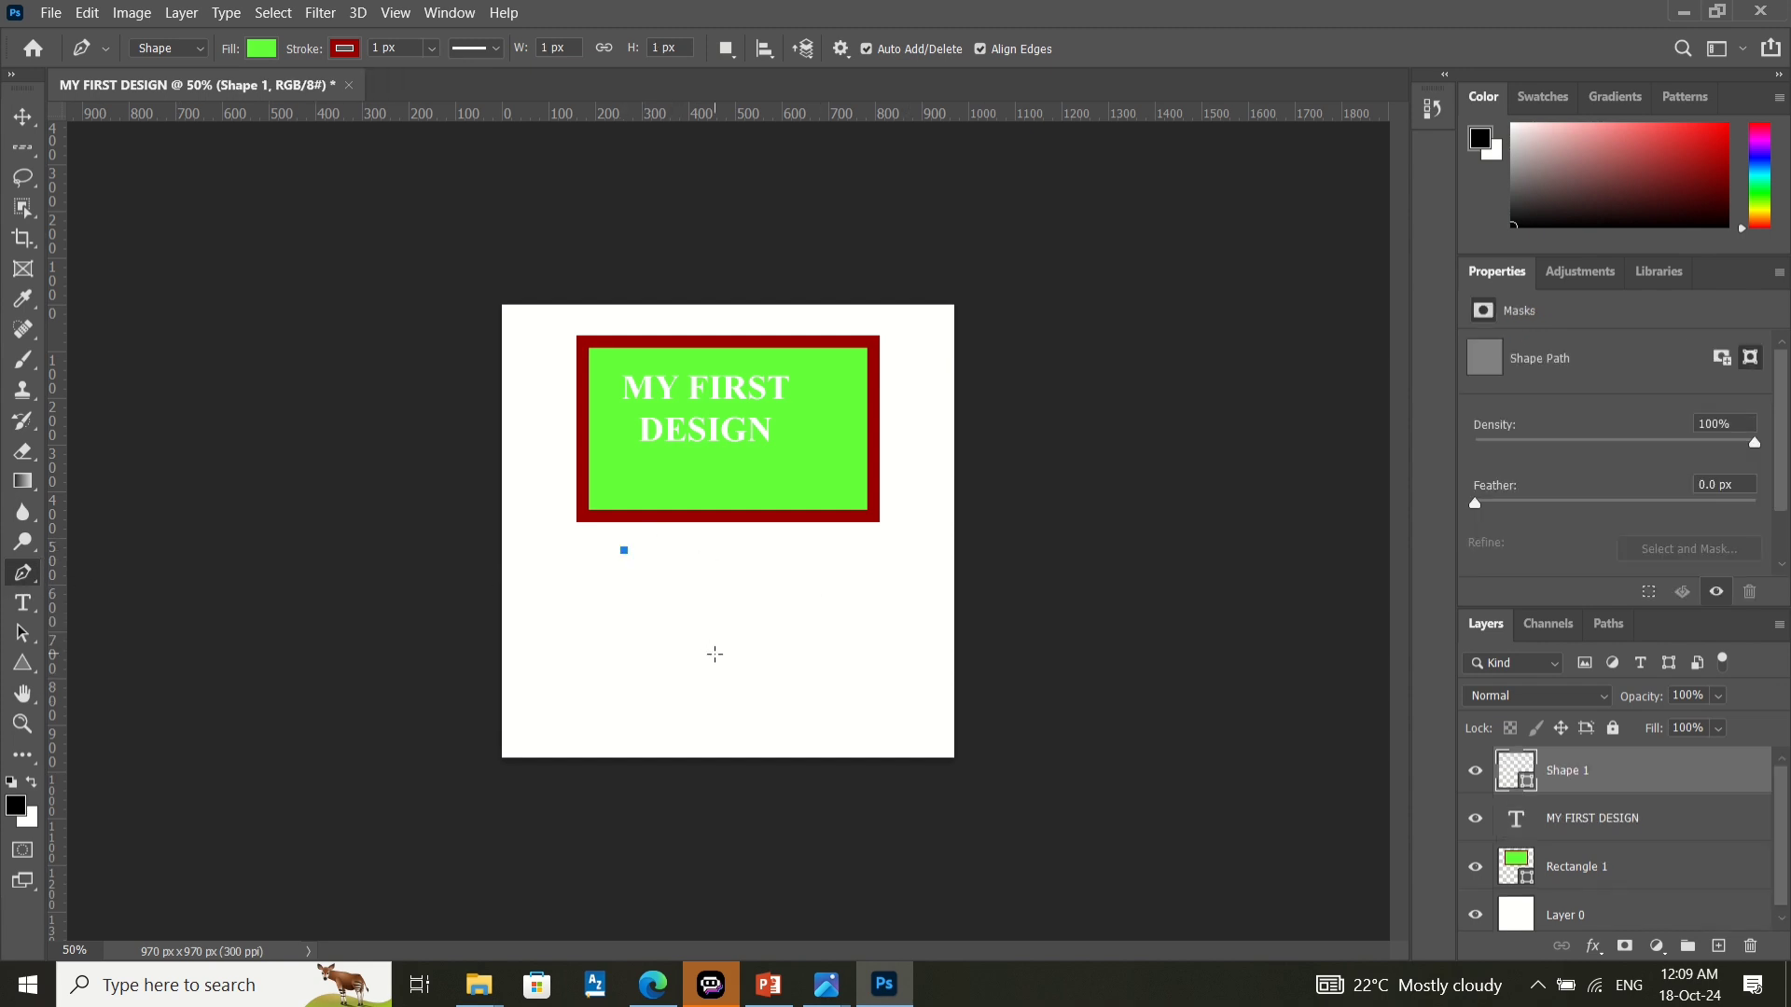
{"action": "left_click", "coordinate": [716, 654]}
{"action": "left_click_drag", "start_coordinate": [716, 654], "coordinate": [816, 514]}
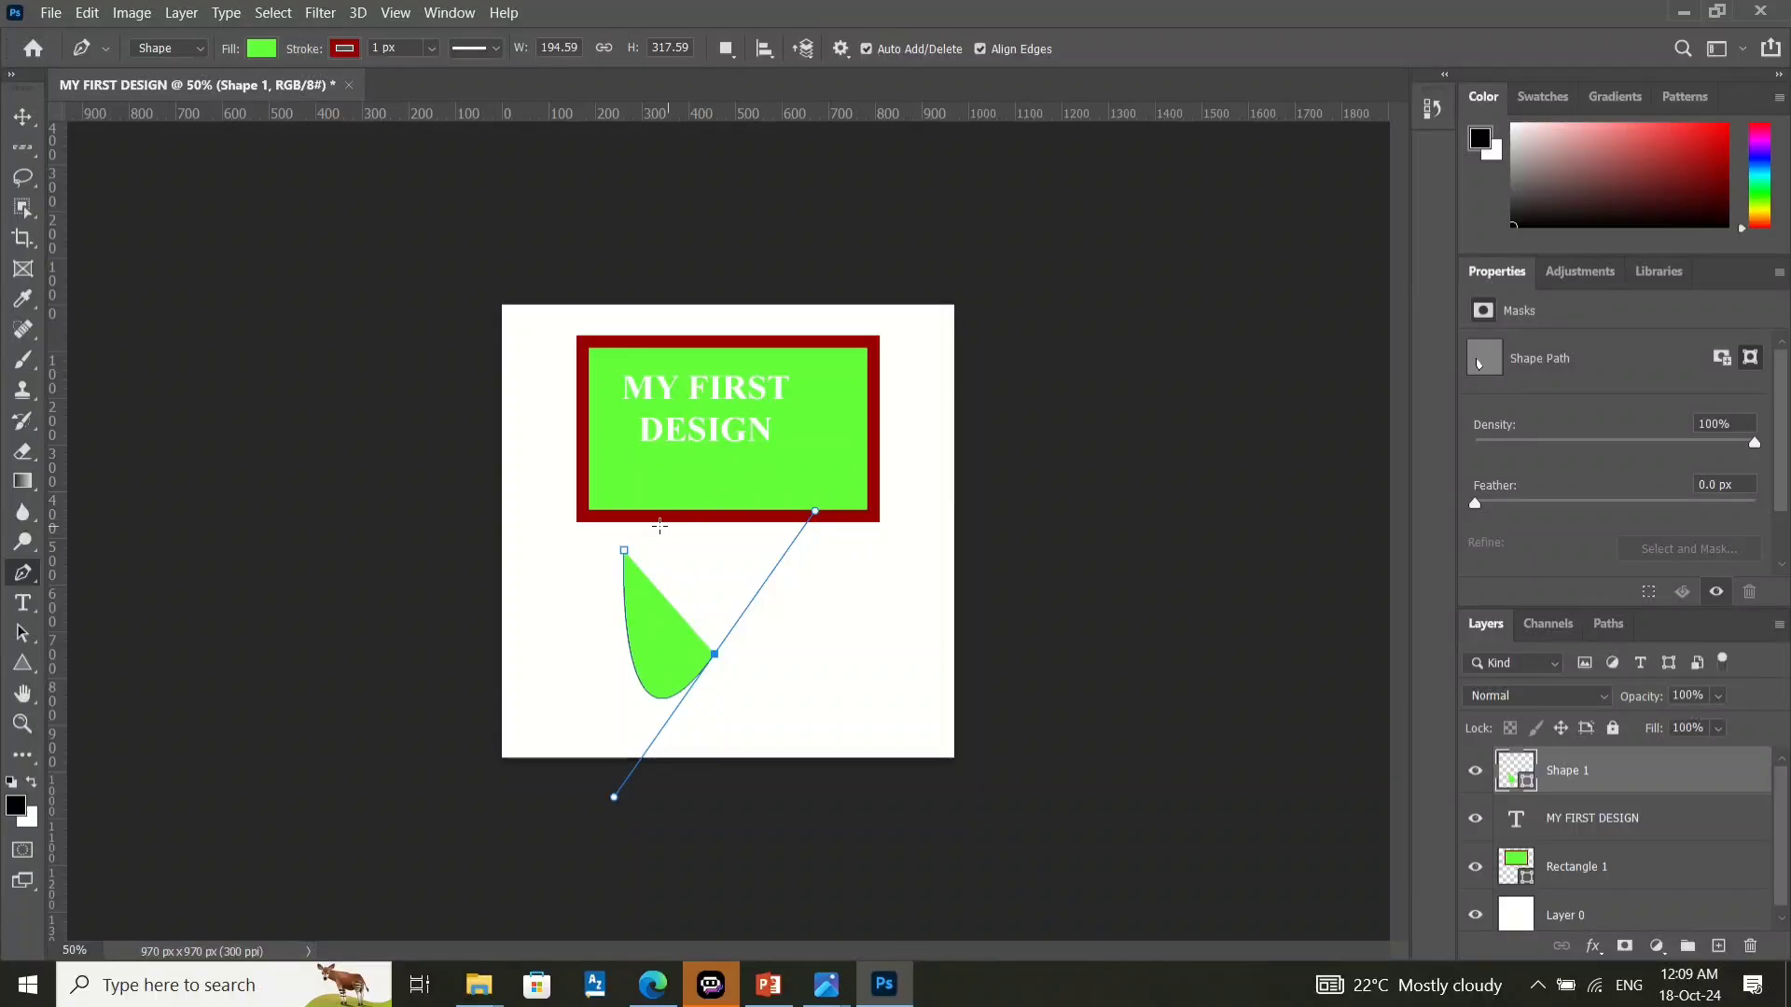
{"action": "left_click", "coordinate": [625, 551]}
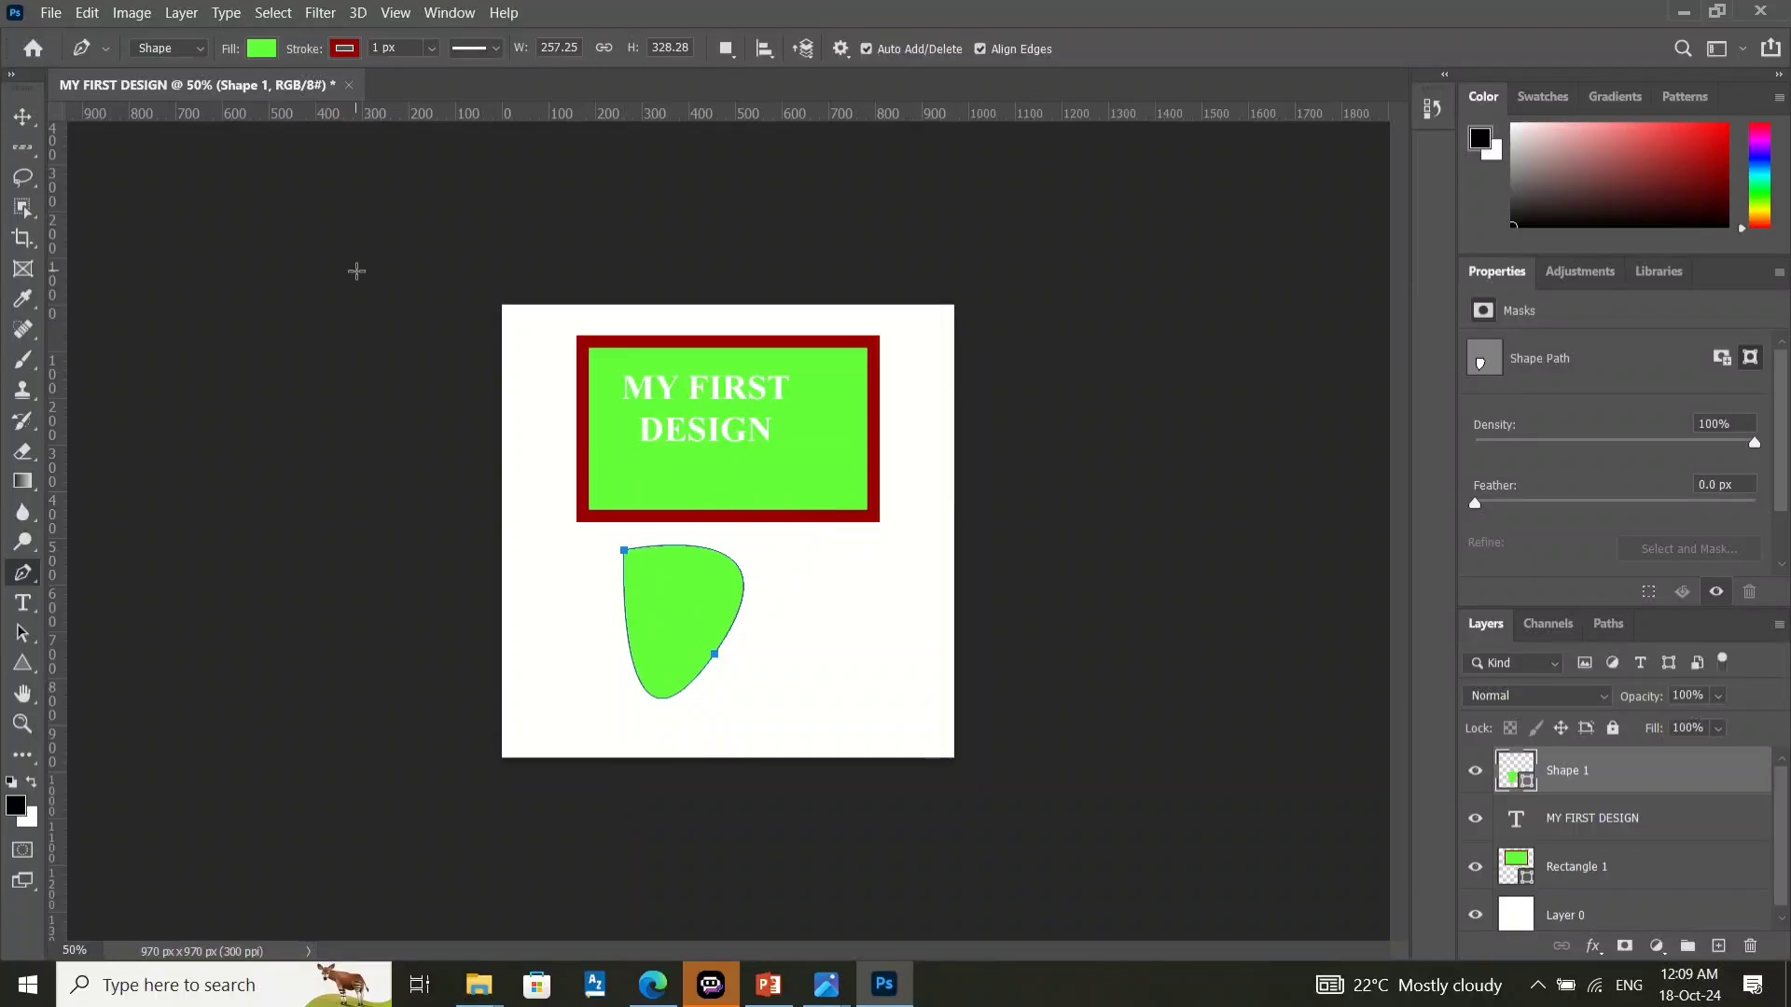
{"action": "left_click", "coordinate": [23, 120]}
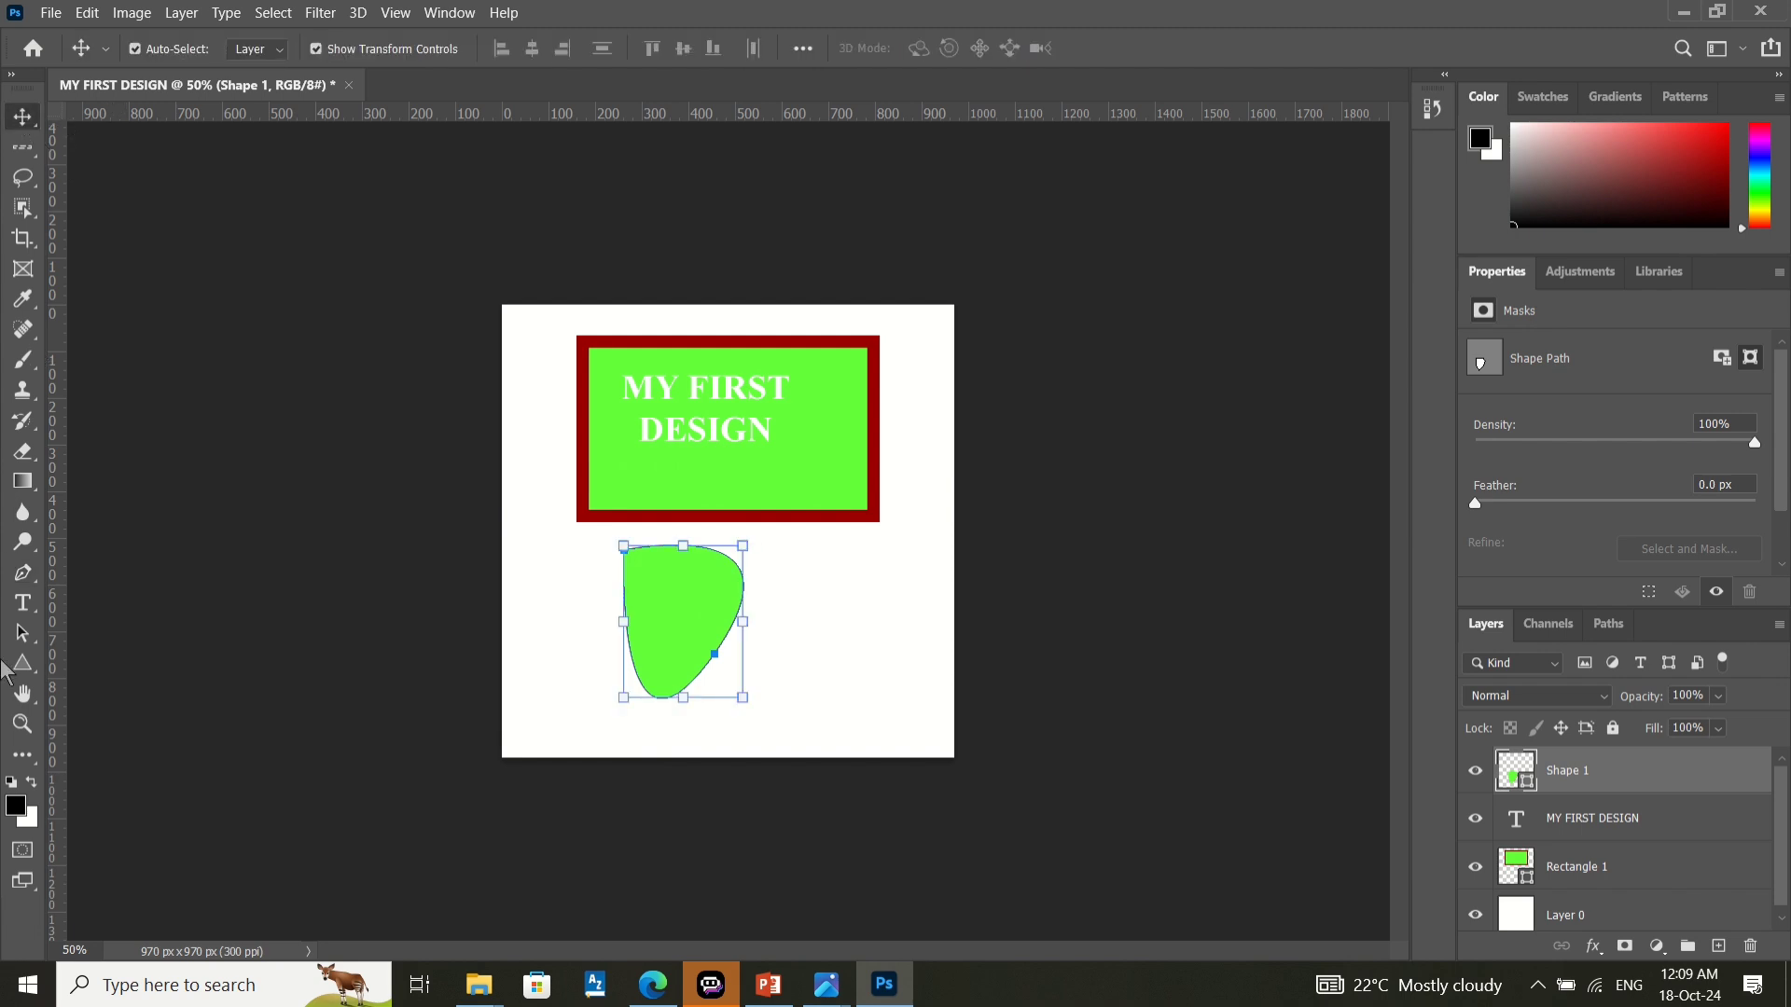
- Set the stroke width of the curved shape to 53.80 px and return to the Move Tool
{"action": "left_click", "coordinate": [23, 663]}
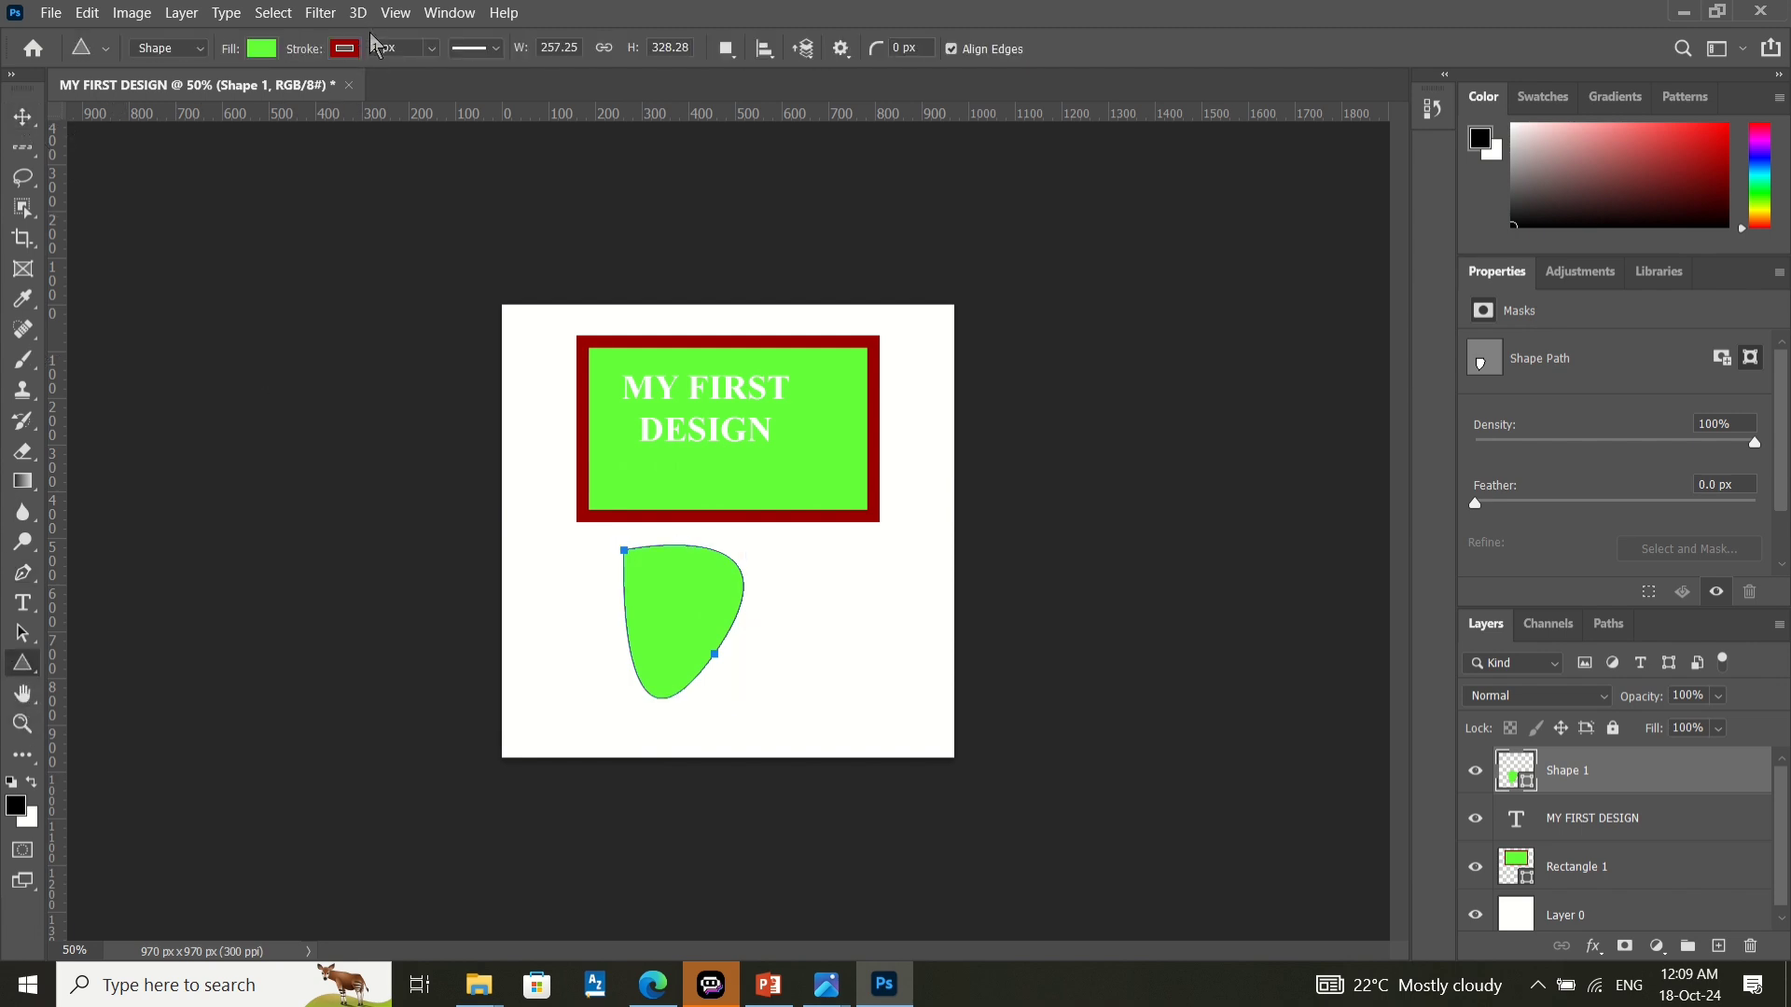
{"action": "left_click", "coordinate": [430, 52]}
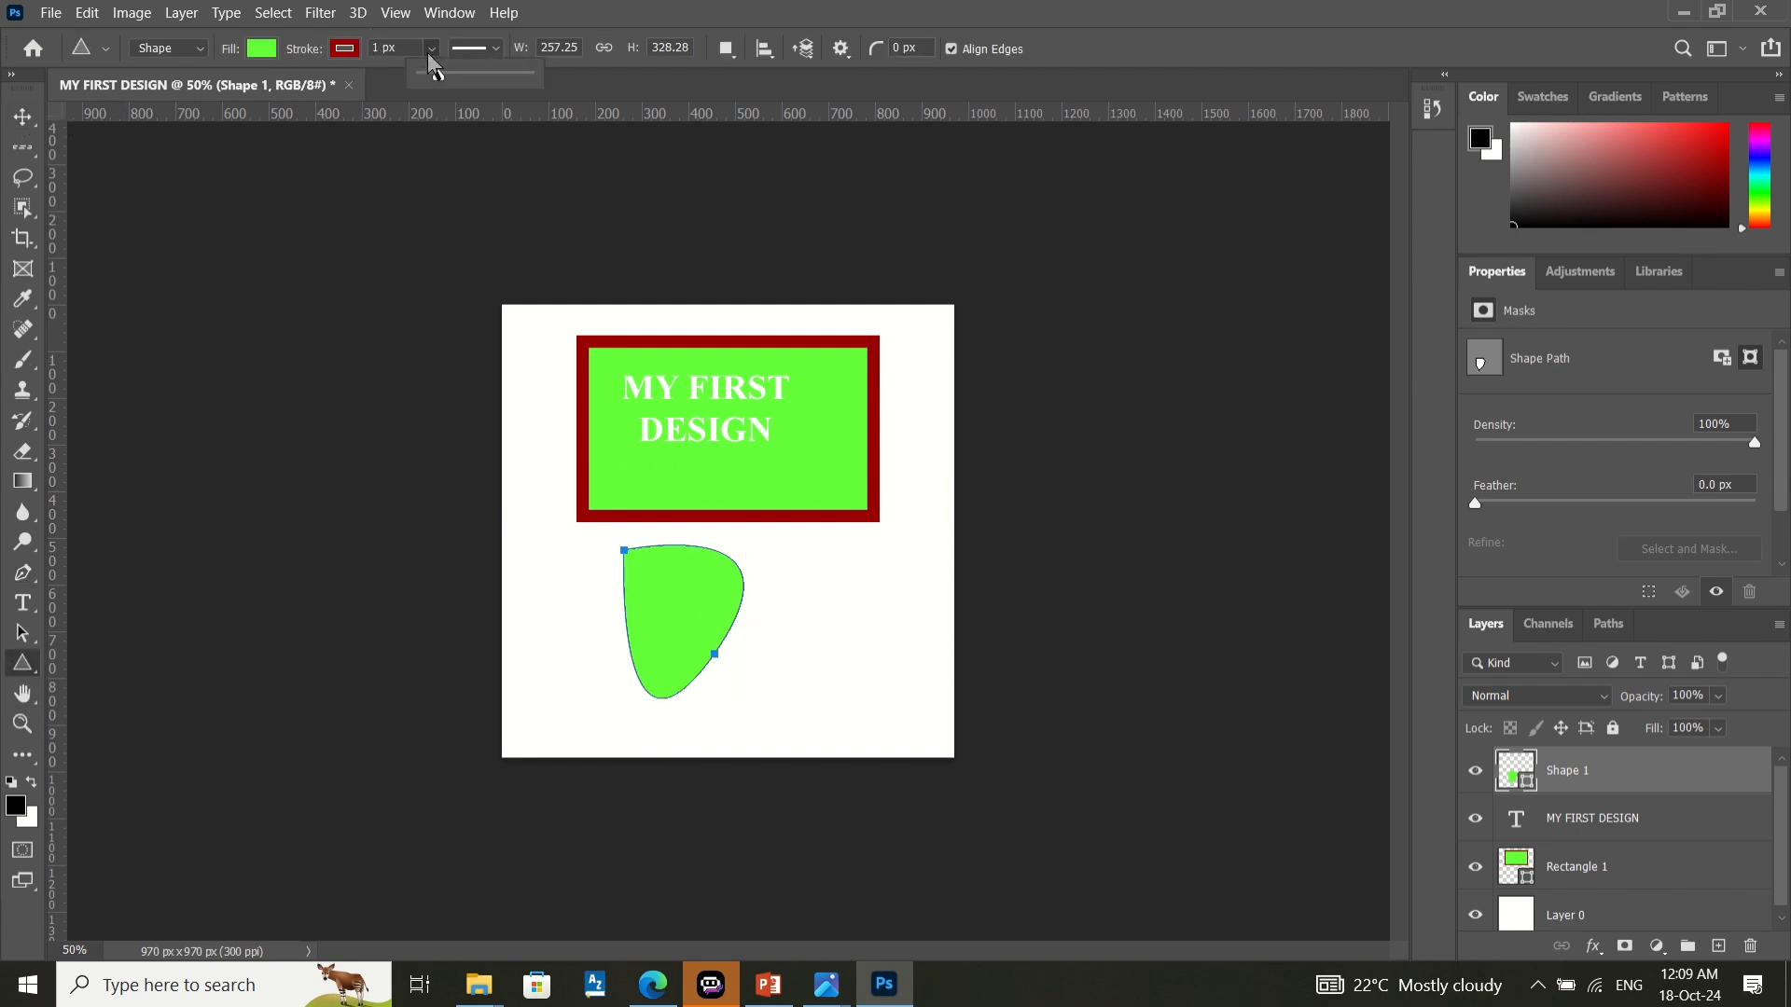
{"action": "left_click", "coordinate": [460, 73]}
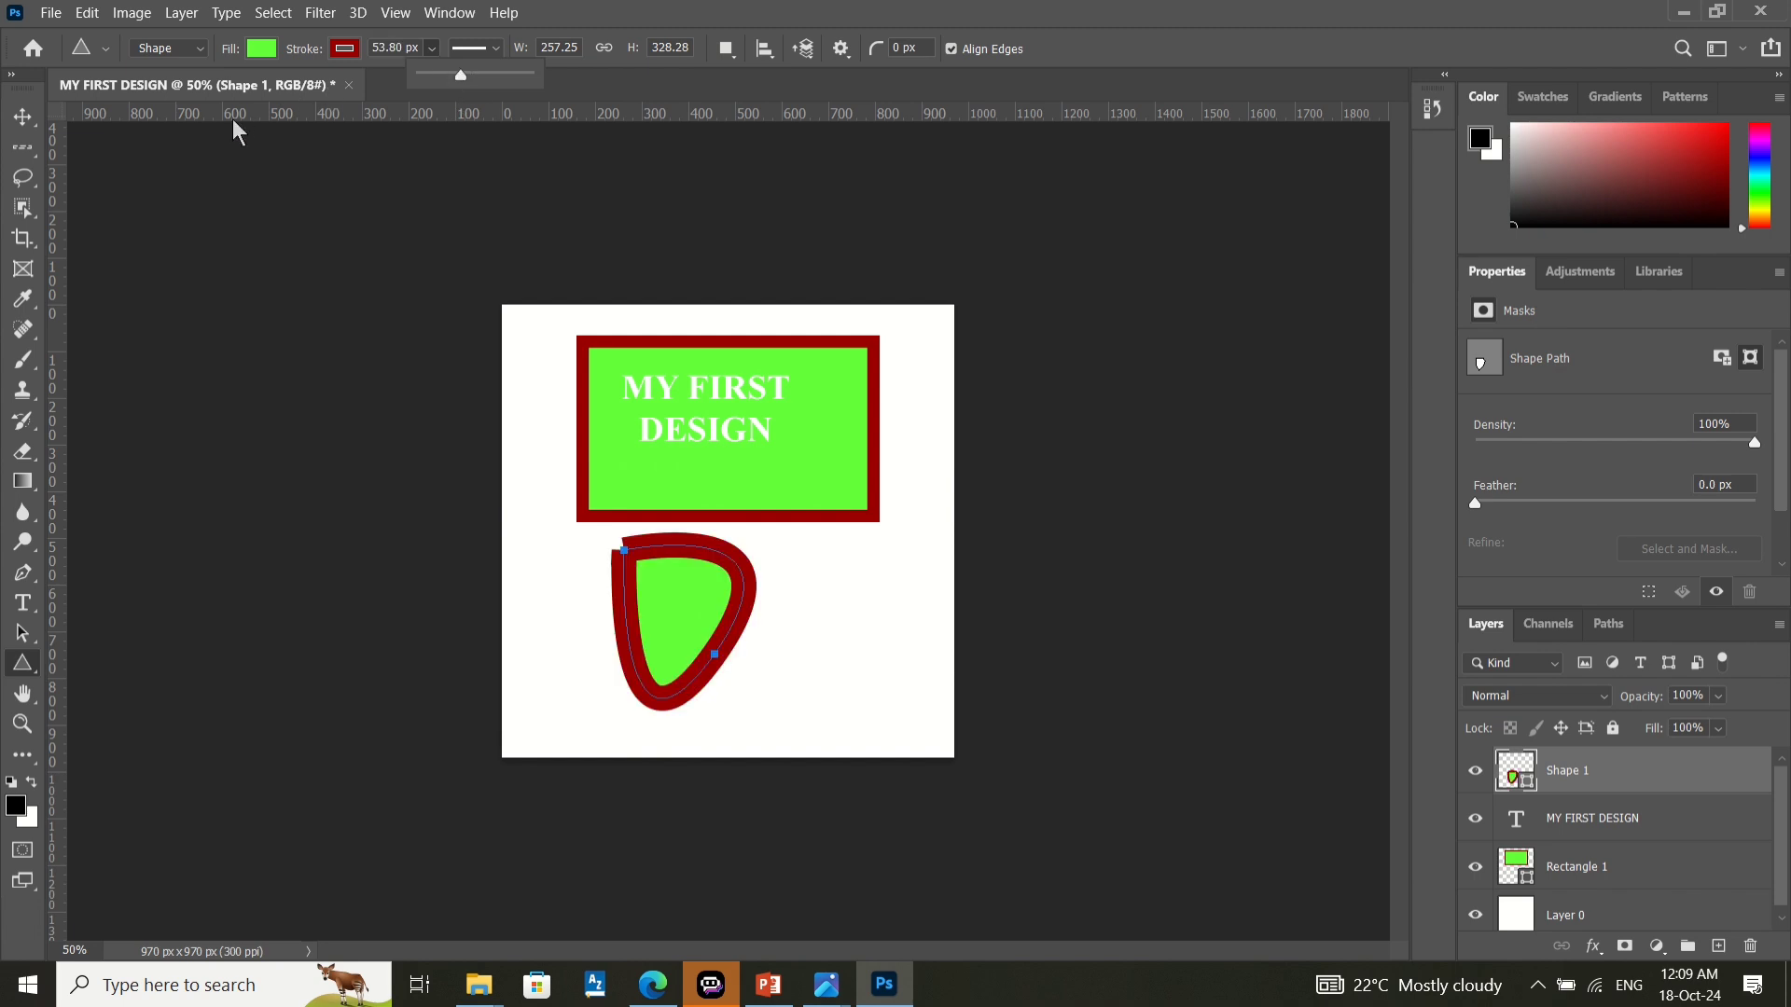
{"action": "left_click", "coordinate": [24, 117]}
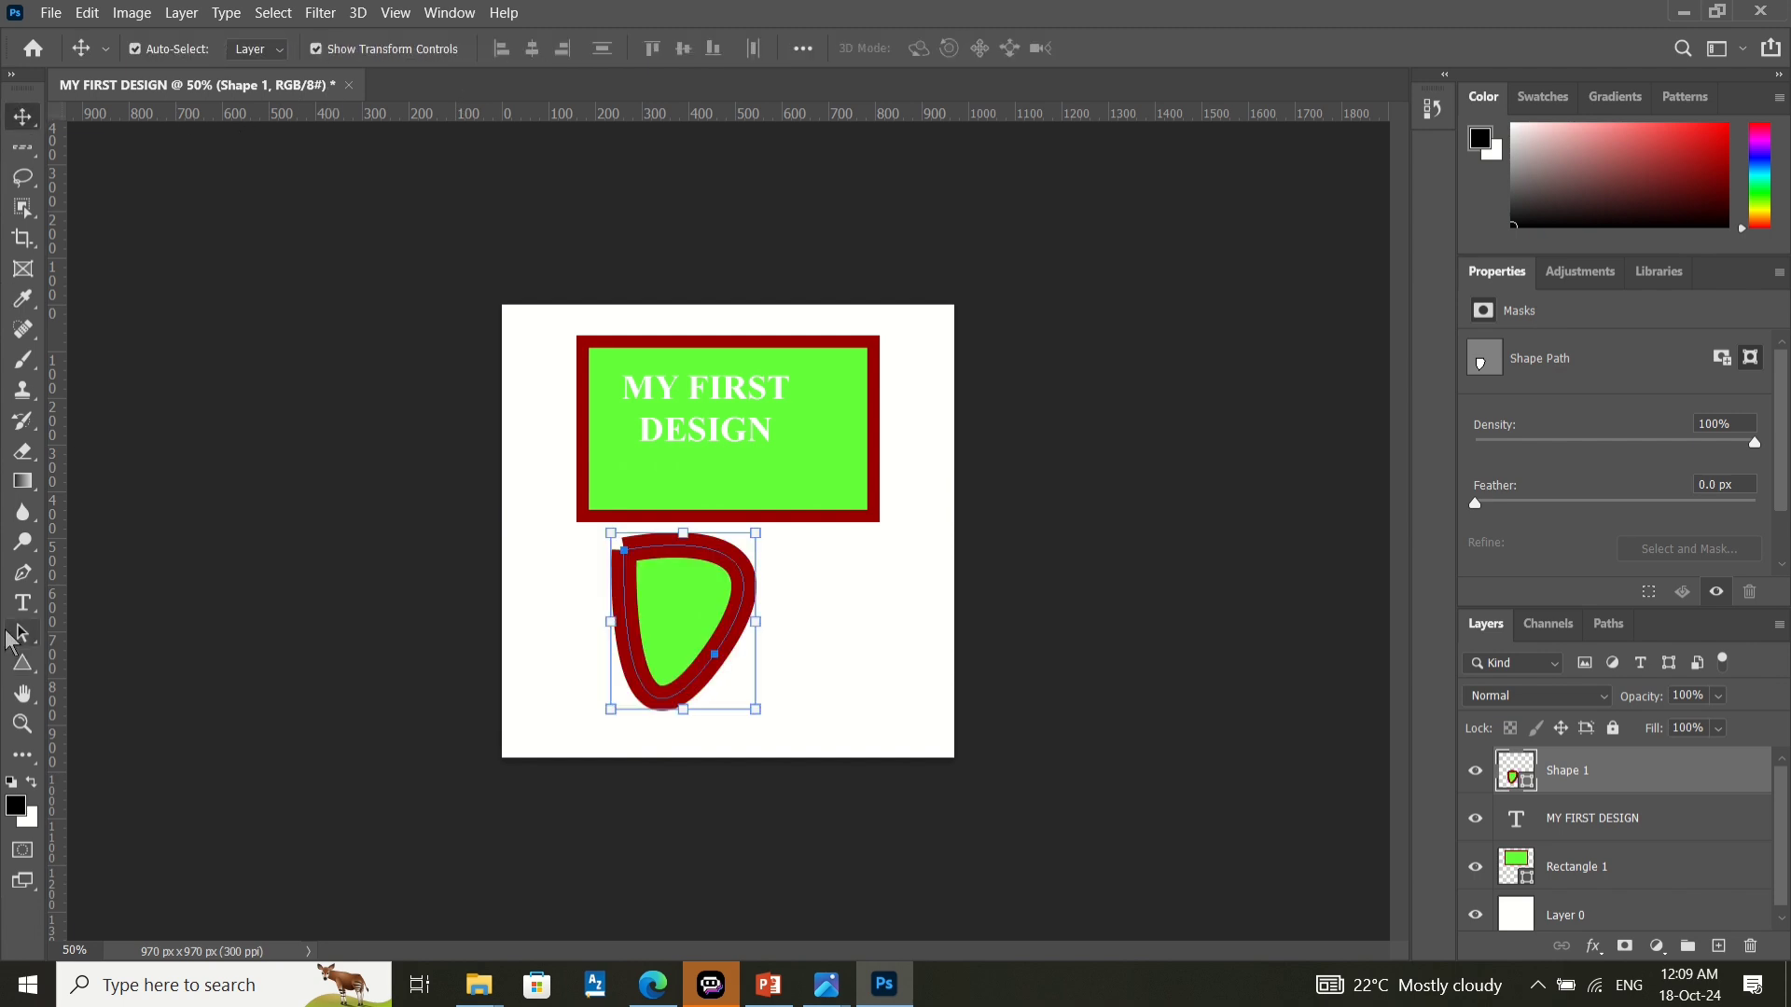
- Draw a vertical black-to-white linear gradient on a new layer above the curved shape, and undo the gradient
{"action": "left_click", "coordinate": [24, 542]}
{"action": "left_click", "coordinate": [23, 482]}
{"action": "key", "text": "ctrl+shift+alt+n"}
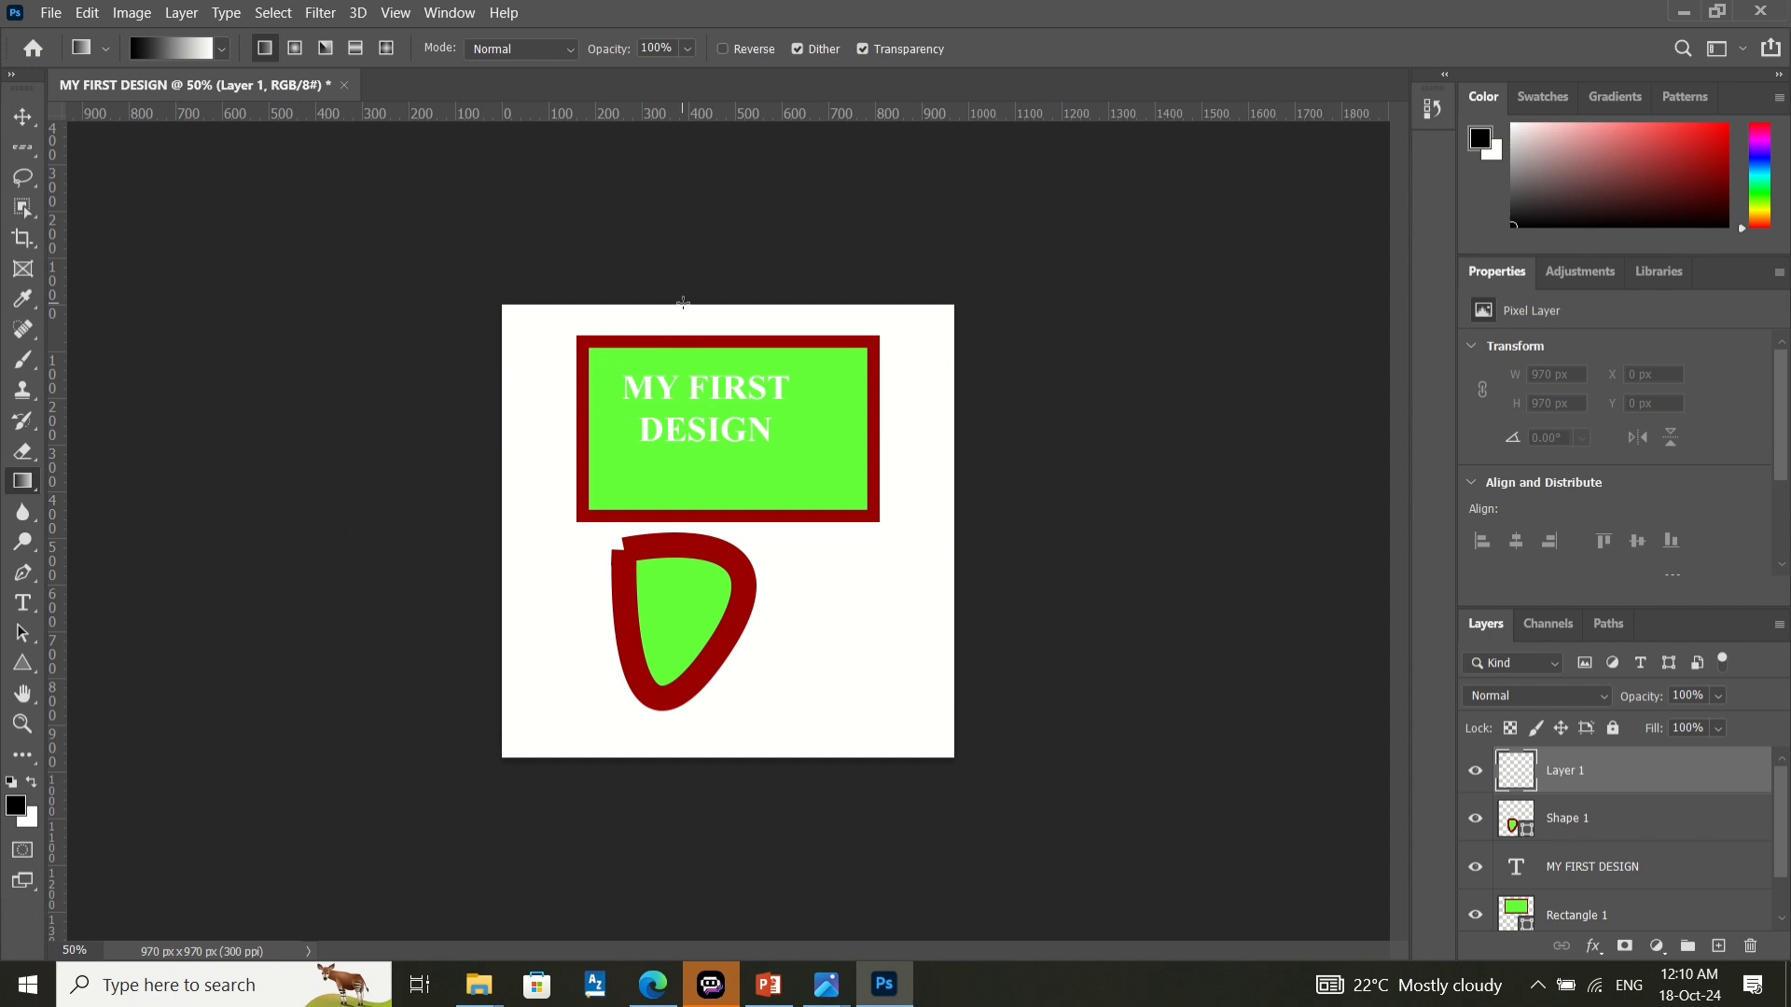
{"action": "key", "text": "Delete"}
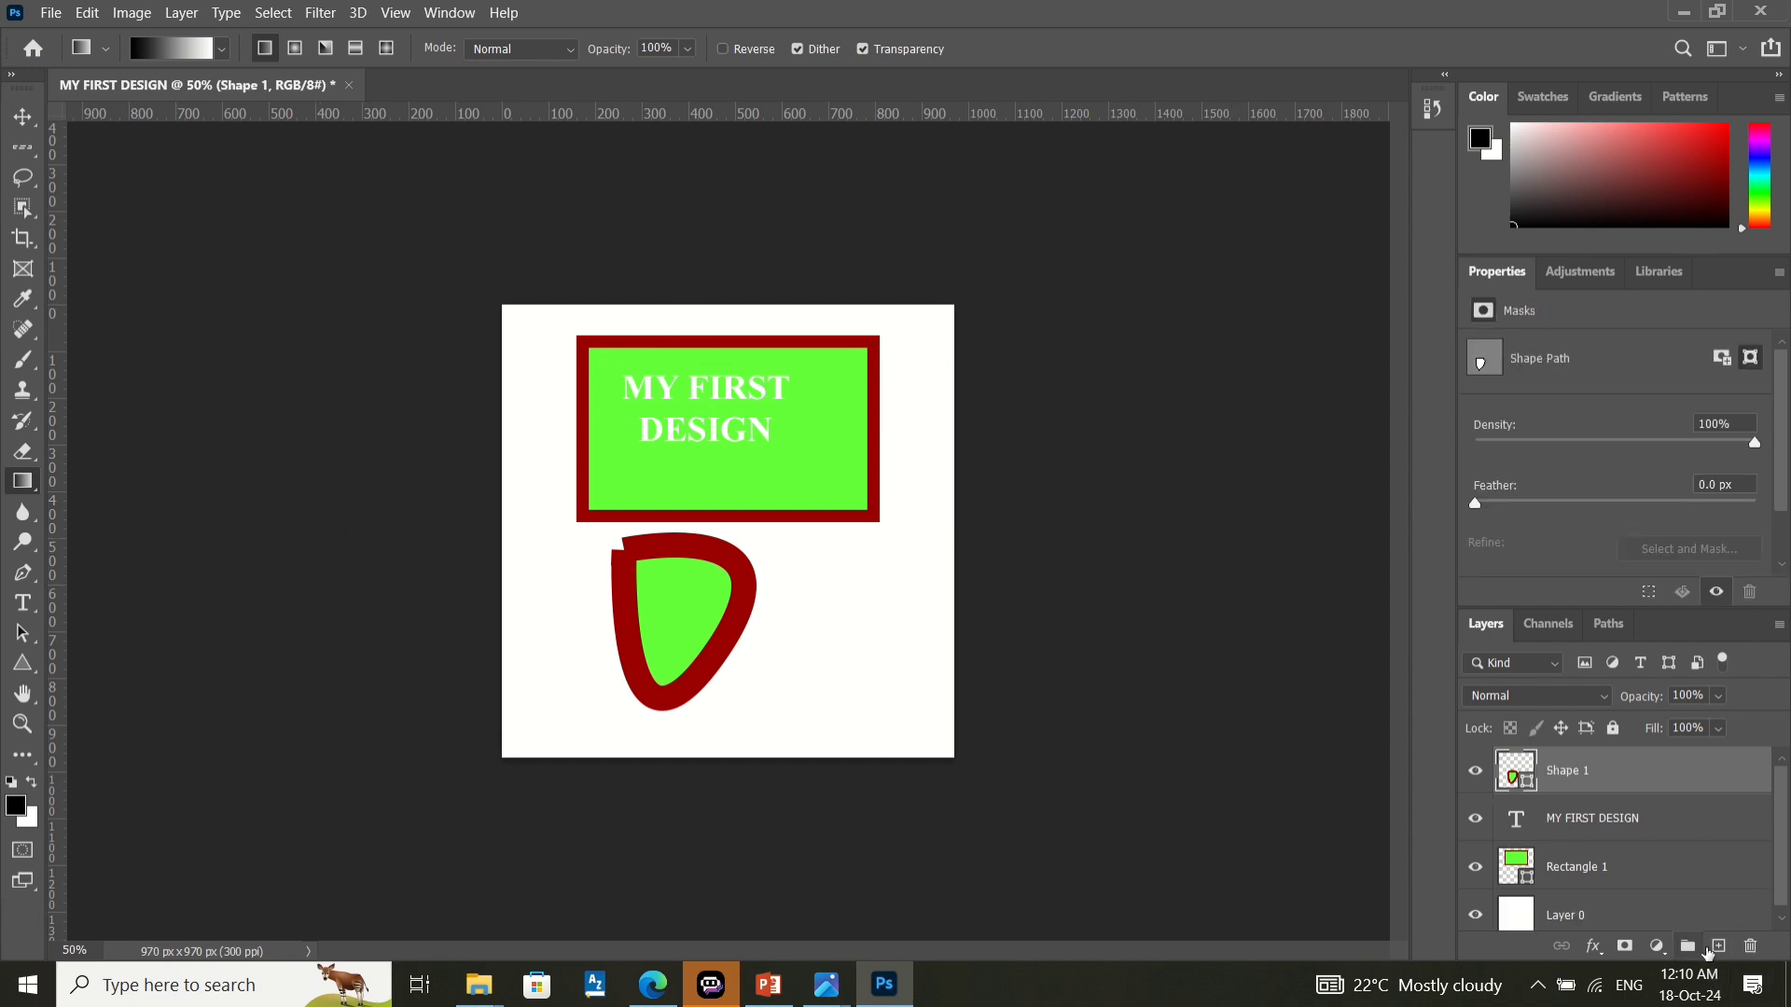
{"action": "left_click", "coordinate": [1719, 947]}
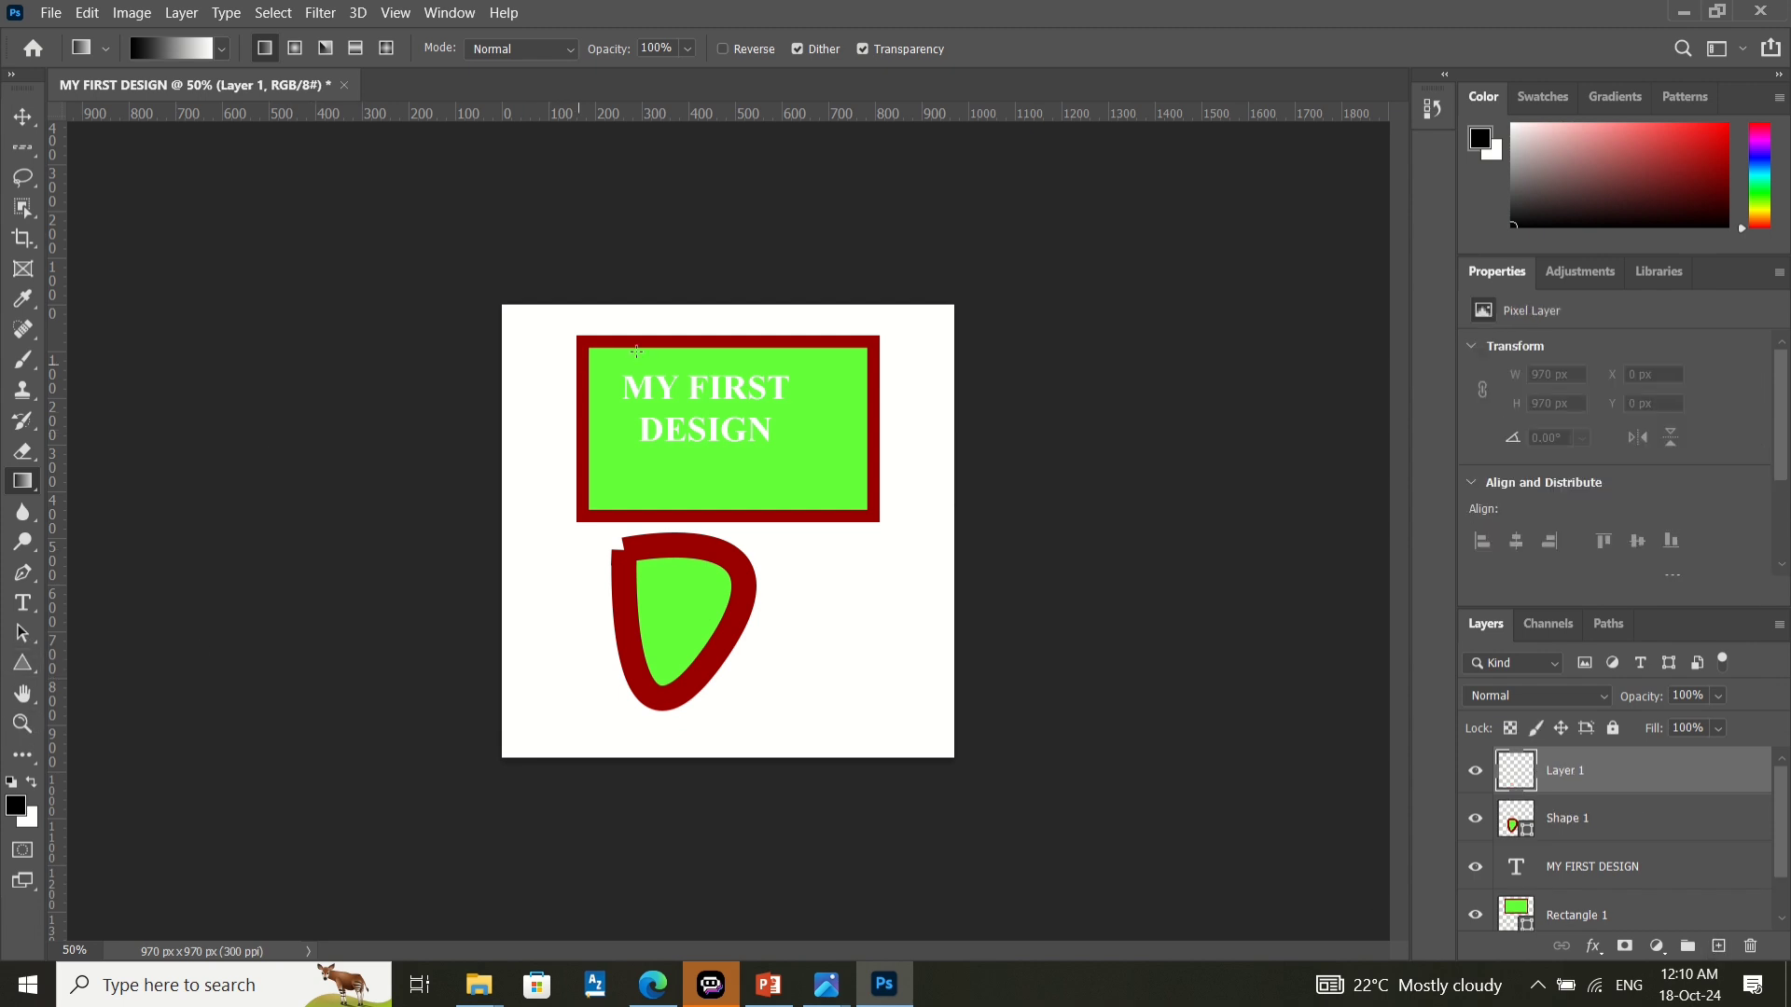
{"action": "left_click_drag", "start_coordinate": [728, 307], "coordinate": [735, 608]}
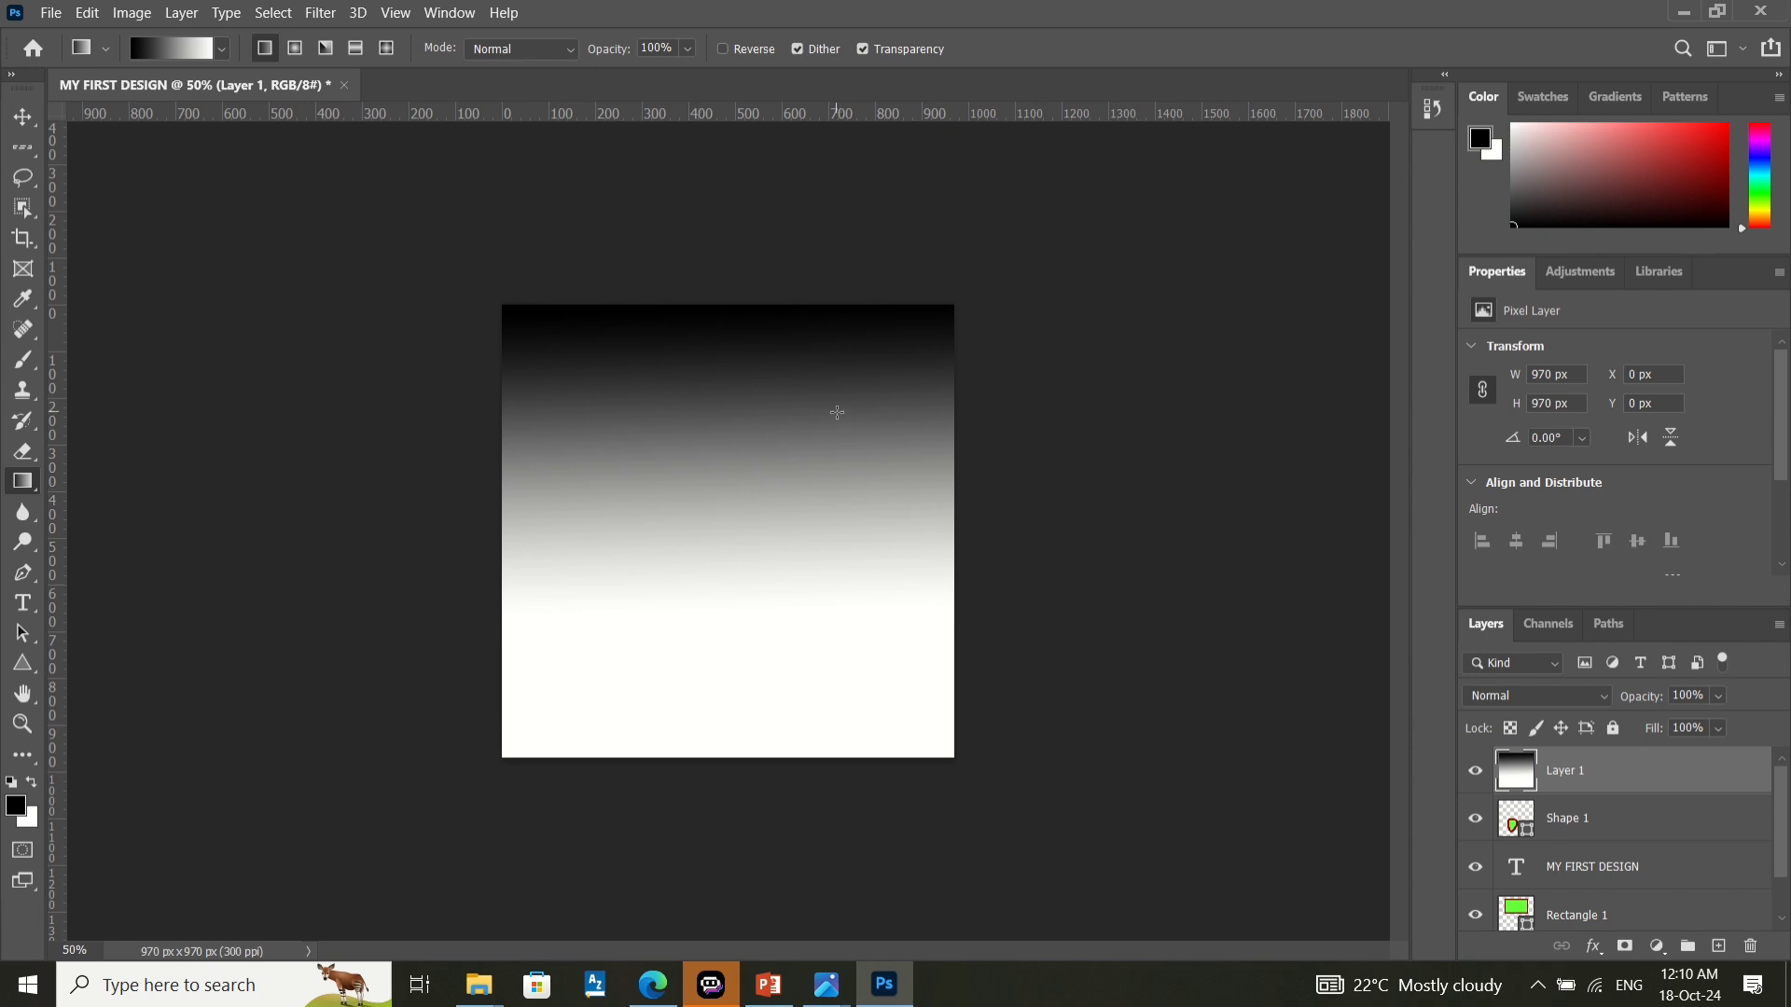
{"action": "key", "text": "ctrl+z"}
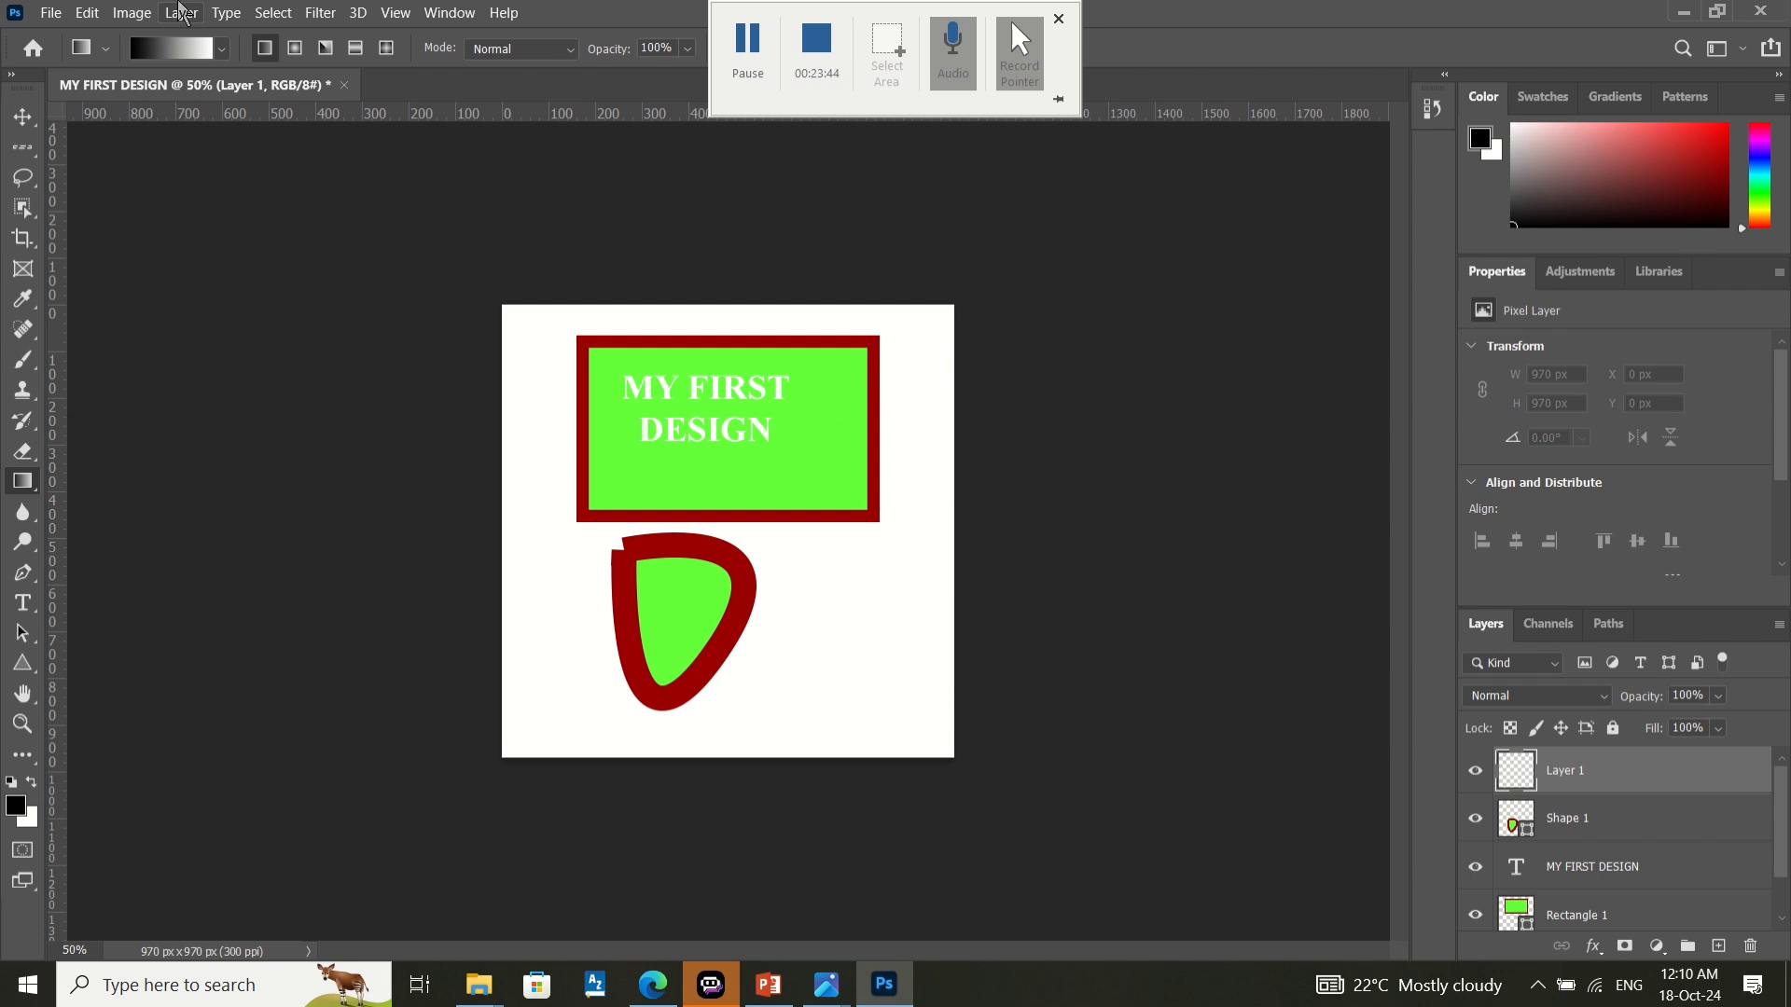
- Activate the Eraser Tool and rasterize the Shape 1 layer
{"action": "left_click", "coordinate": [25, 453]}
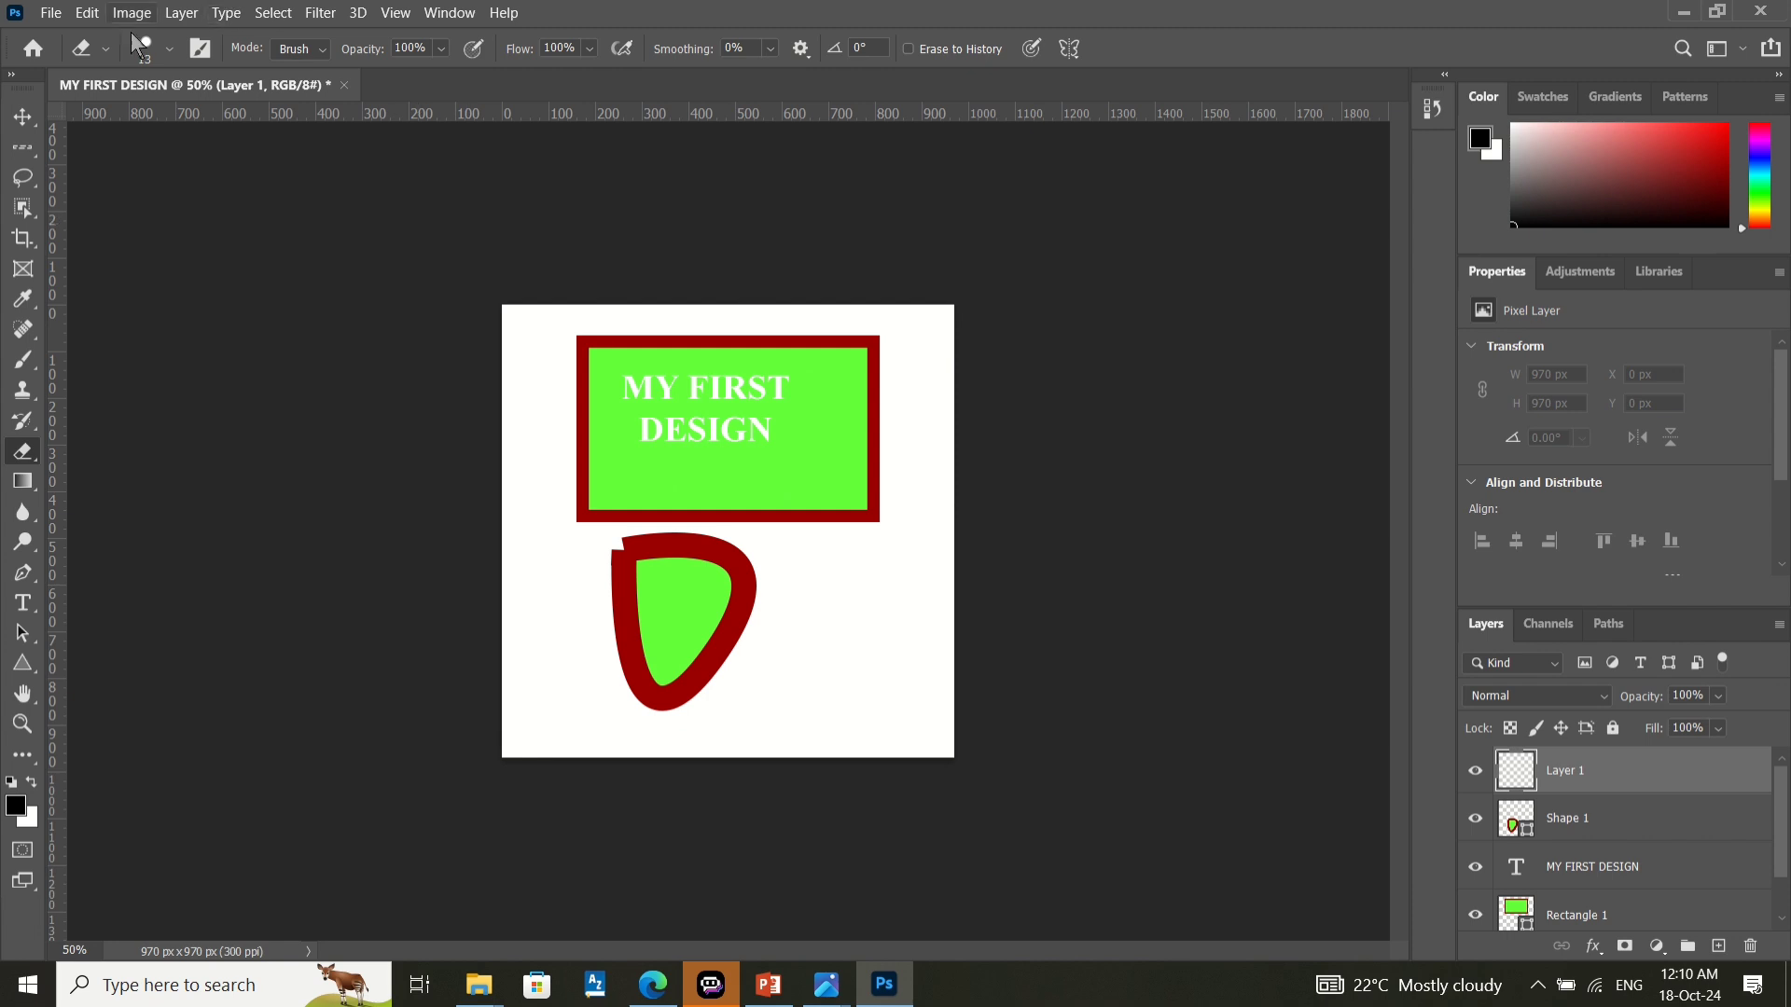
{"action": "left_click", "coordinate": [23, 115]}
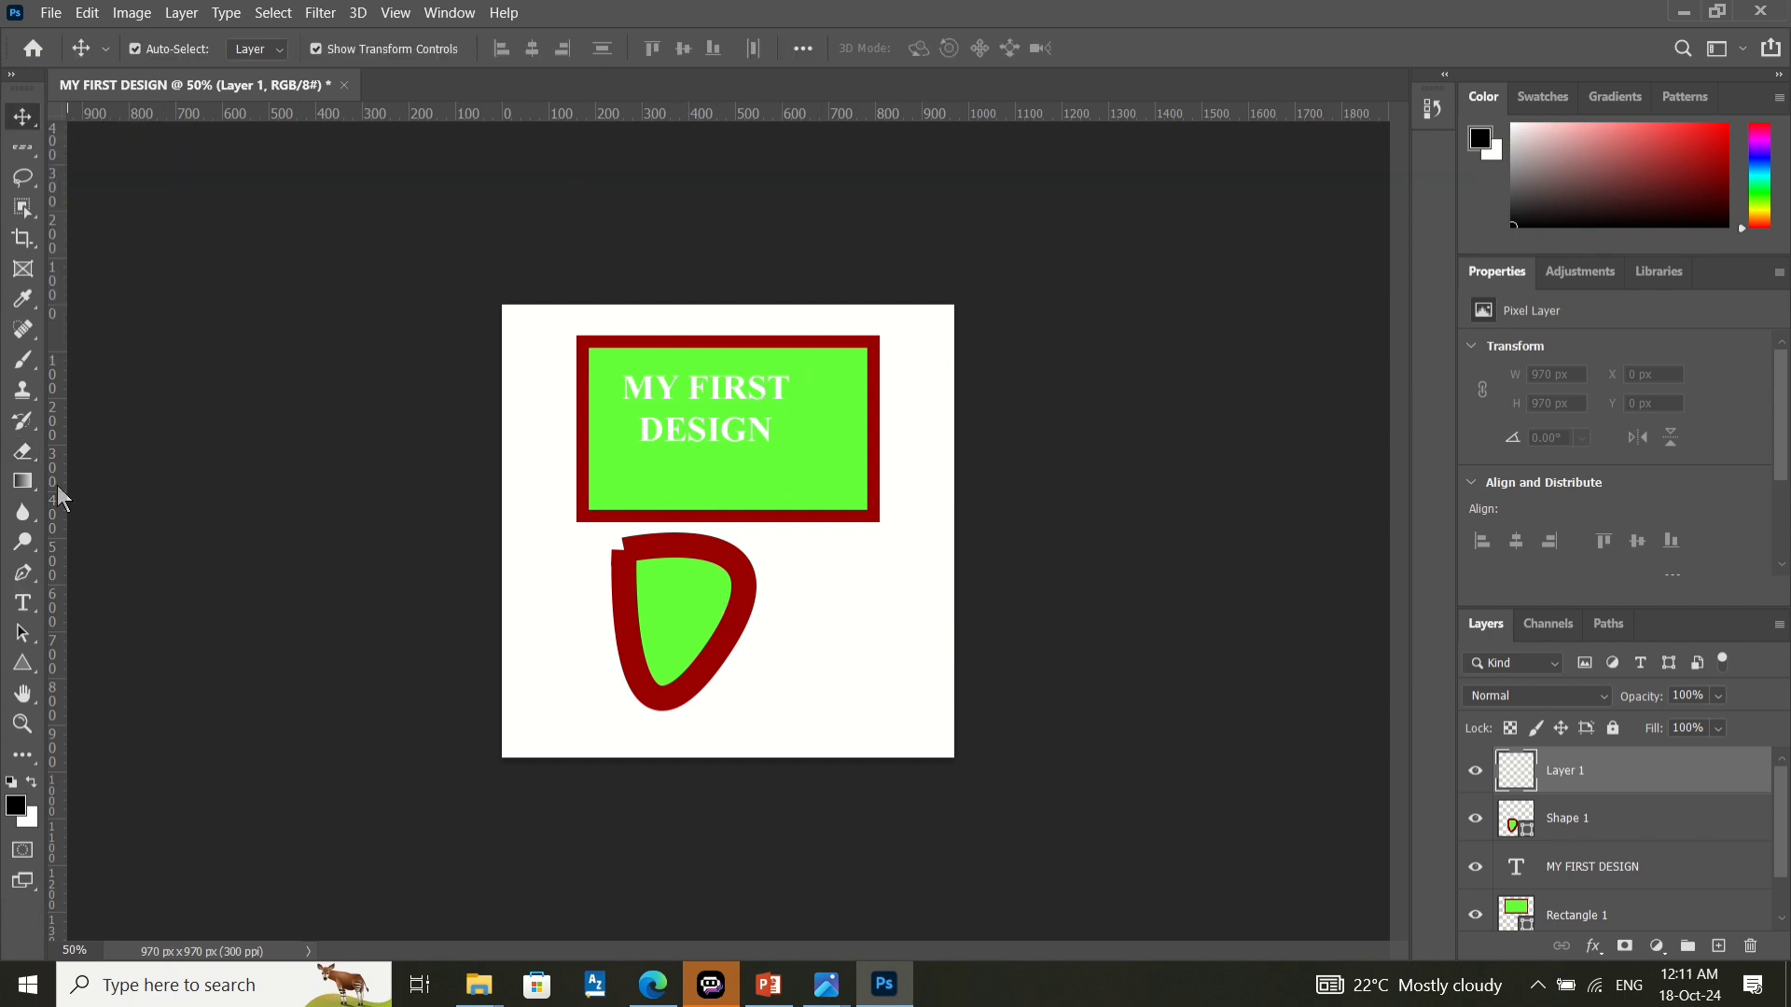
{"action": "left_click", "coordinate": [24, 453]}
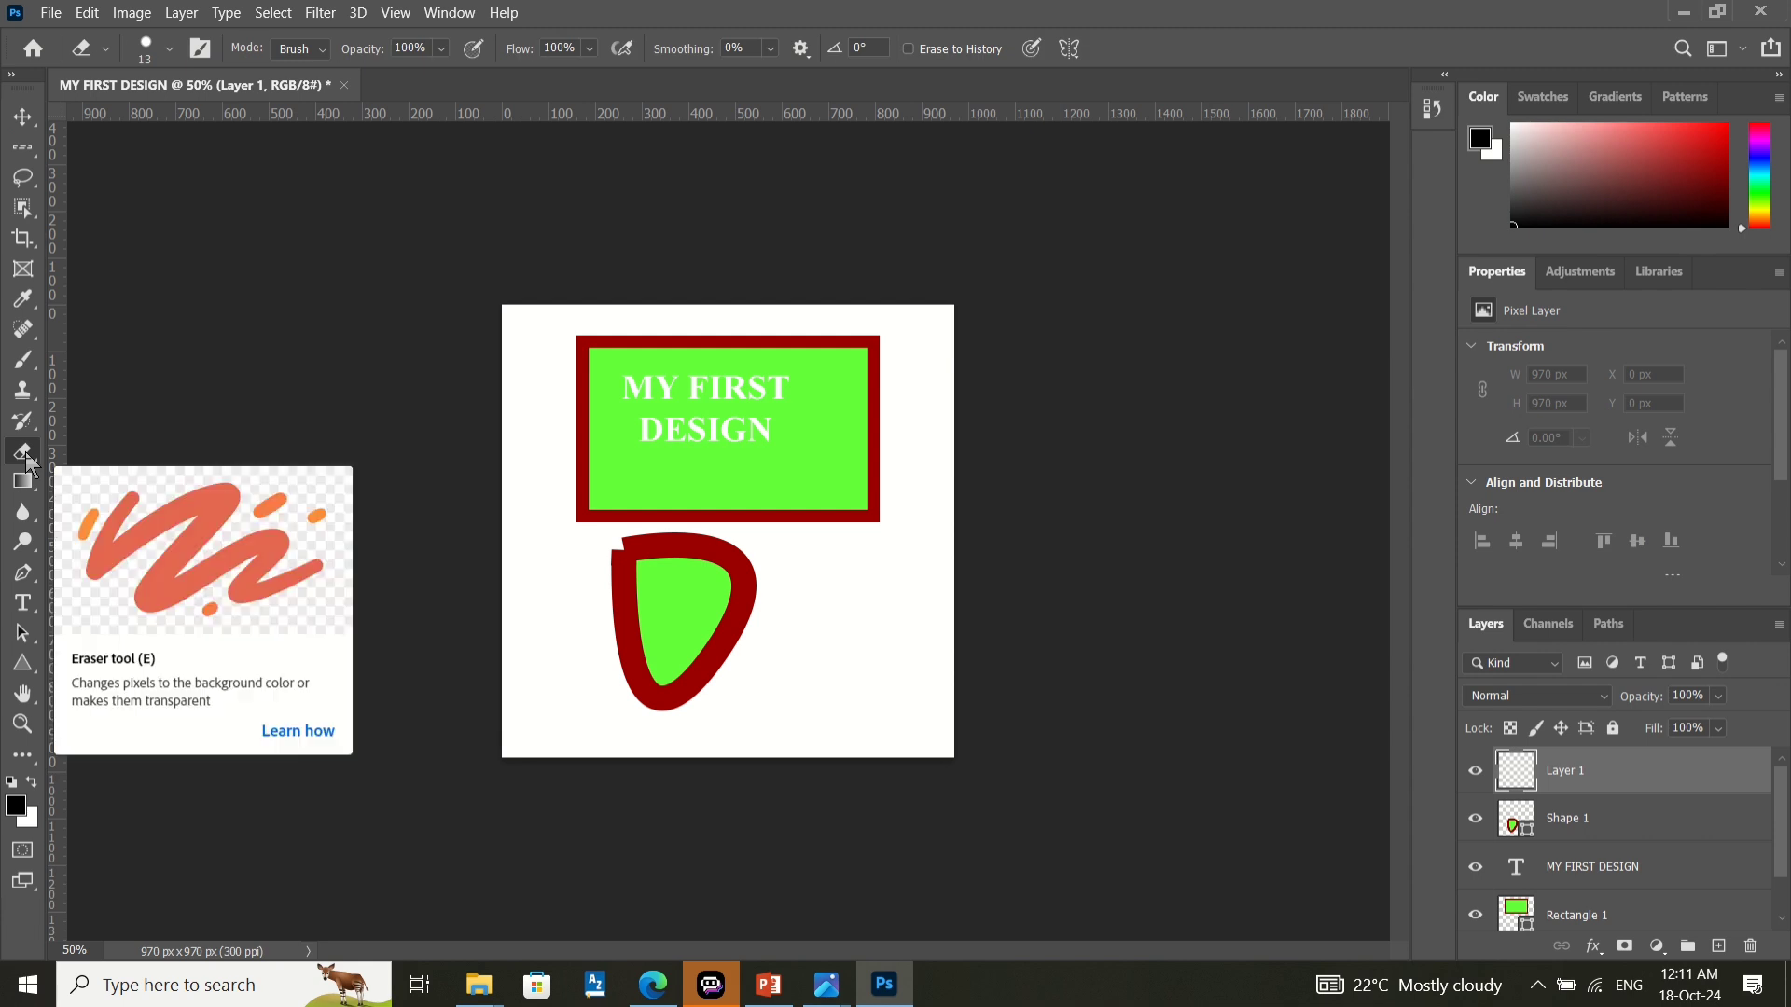
{"action": "left_click", "coordinate": [1595, 848]}
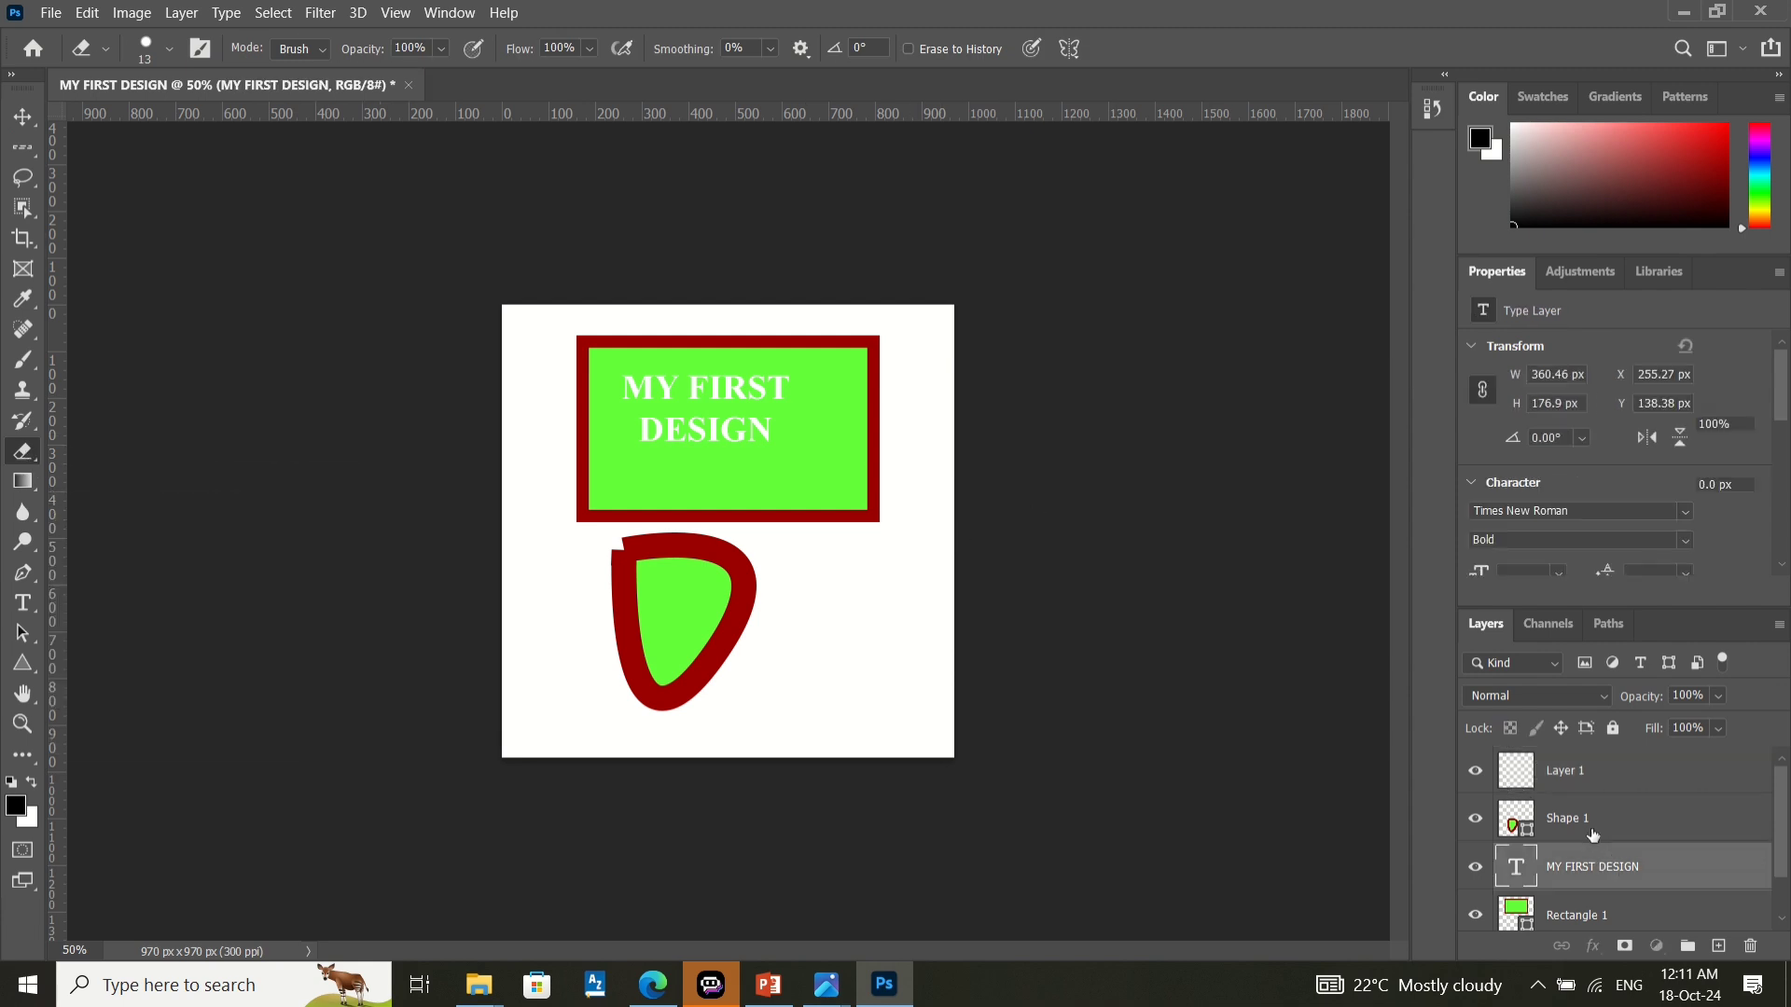
{"action": "left_click", "coordinate": [1591, 830]}
{"action": "right_click", "coordinate": [1589, 827]}
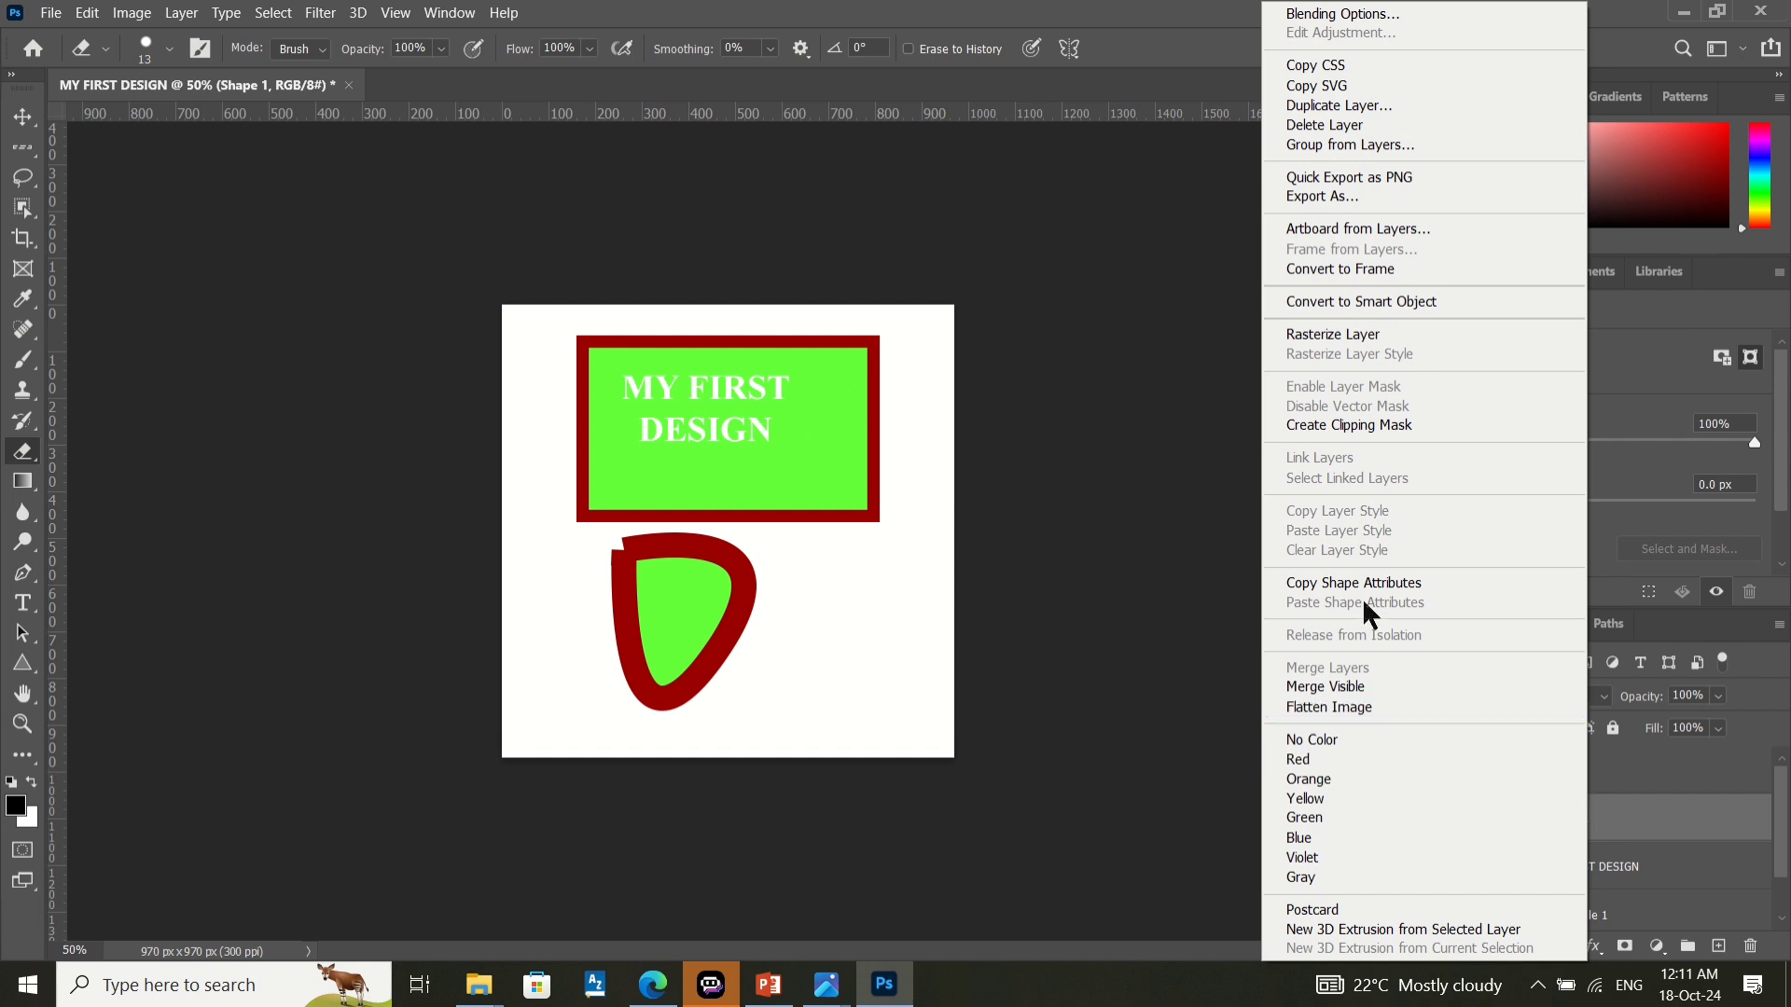
{"action": "left_click", "coordinate": [1329, 331]}
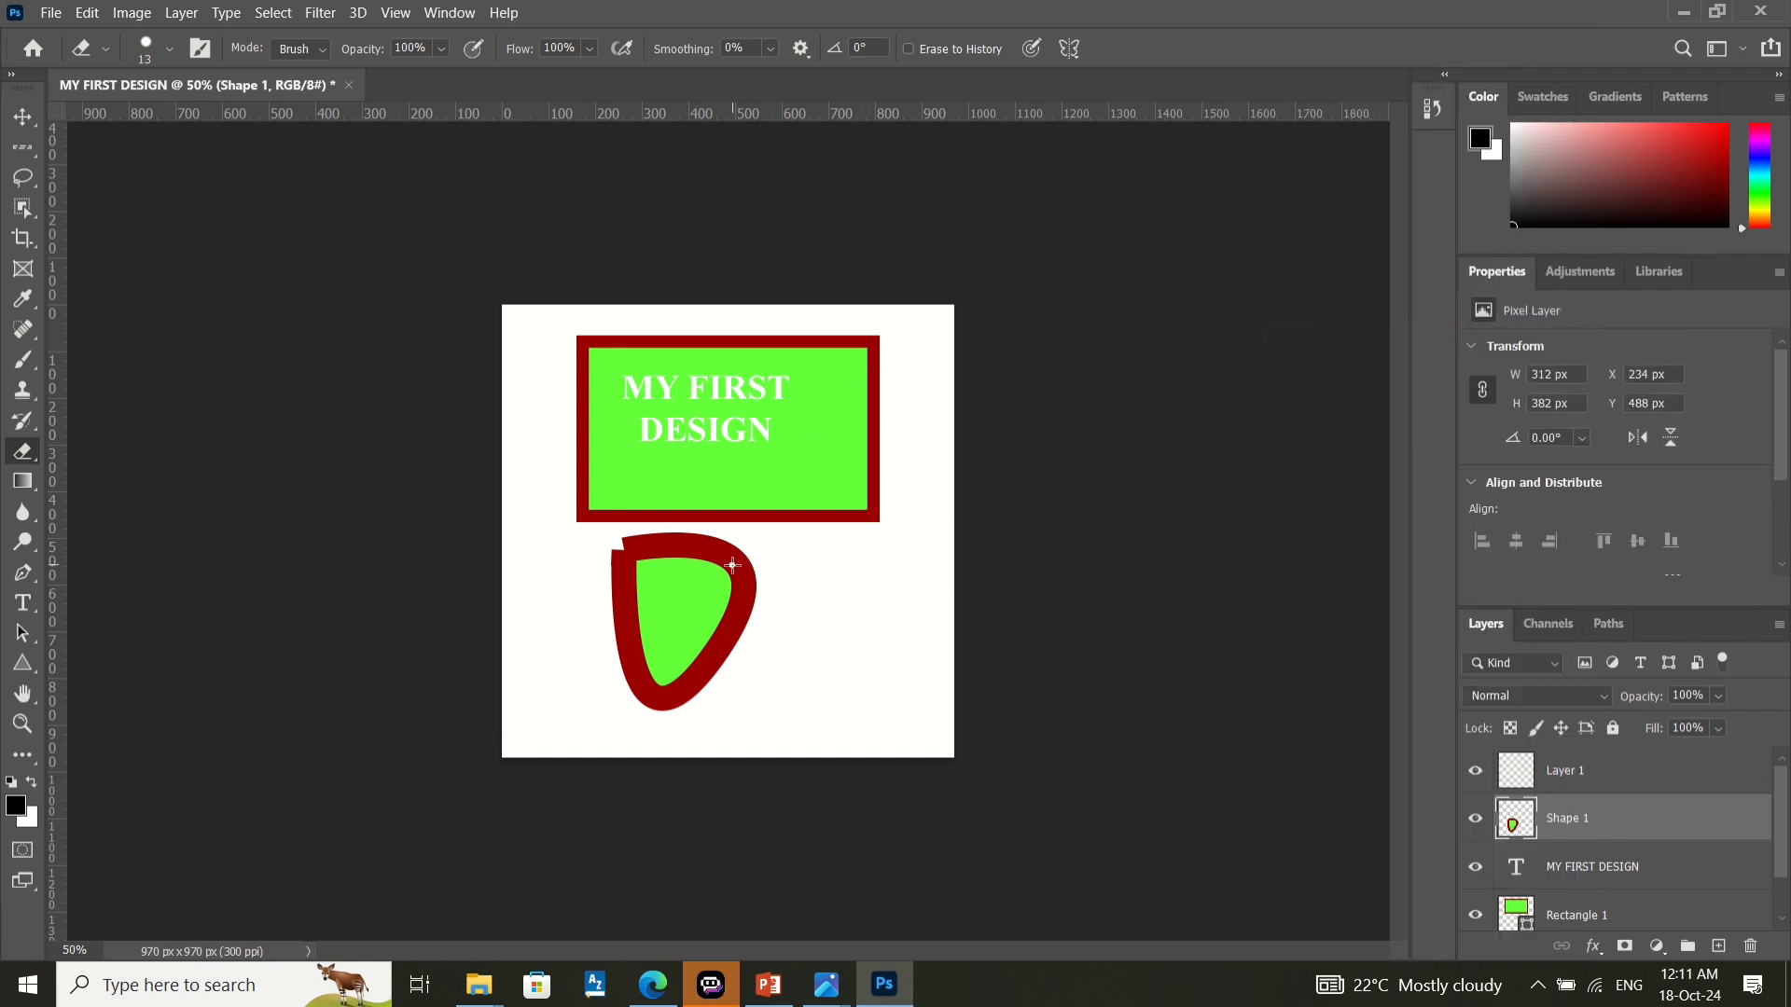
- Erase the whole curved shape on the Shape 1 layer, enlarging the eraser to 50 px and 250 px along the way
{"action": "mouse_move", "coordinate": [732, 563]}
{"action": "left_mouse_down"}
{"action": "mouse_move", "coordinate": [733, 608]}
{"action": "mouse_move", "coordinate": [695, 555]}
{"action": "mouse_move", "coordinate": [720, 590]}
{"action": "left_mouse_up"}
{"action": "key", "text": "bracketright"}
{"action": "mouse_move", "coordinate": [681, 566]}
{"action": "left_mouse_down"}
{"action": "mouse_move", "coordinate": [727, 600]}
{"action": "mouse_move", "coordinate": [627, 584]}
{"action": "mouse_move", "coordinate": [631, 609]}
{"action": "mouse_move", "coordinate": [699, 611]}
{"action": "mouse_move", "coordinate": [666, 632]}
{"action": "mouse_move", "coordinate": [723, 667]}
{"action": "mouse_move", "coordinate": [637, 663]}
{"action": "left_mouse_up"}
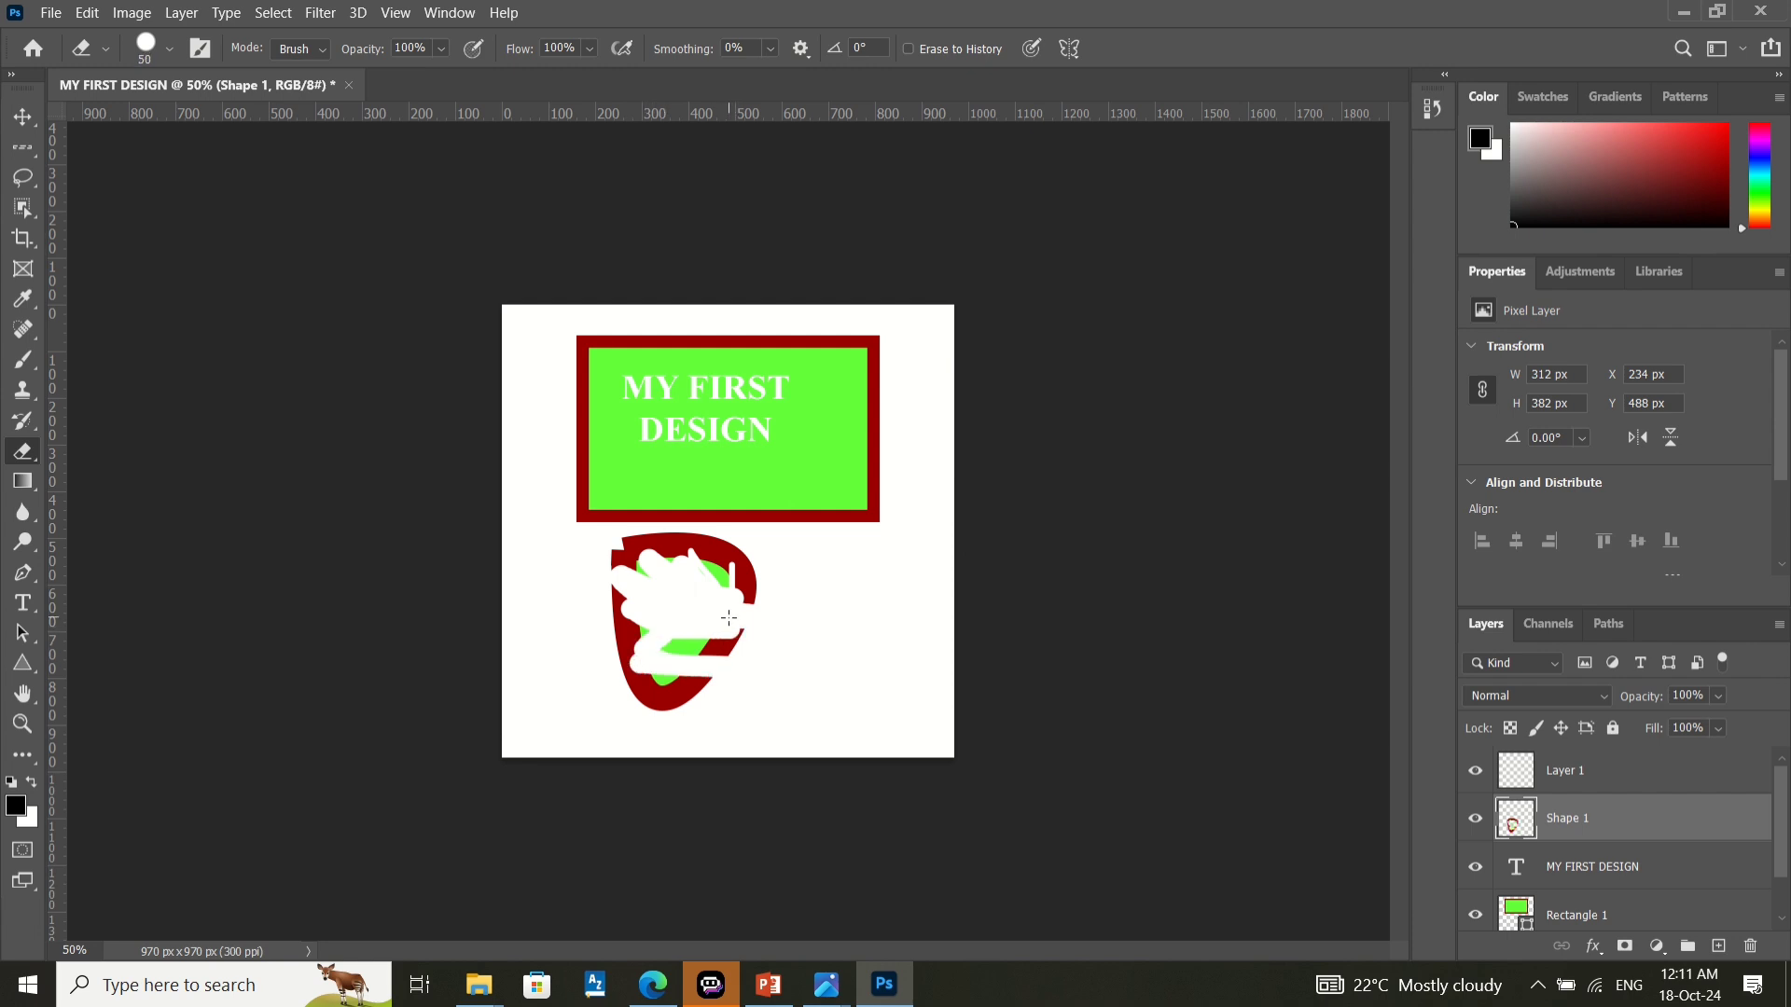
{"action": "key", "text": "bracketright"}
{"action": "key", "text": "bracketright"}
{"action": "left_click", "coordinate": [735, 624]}
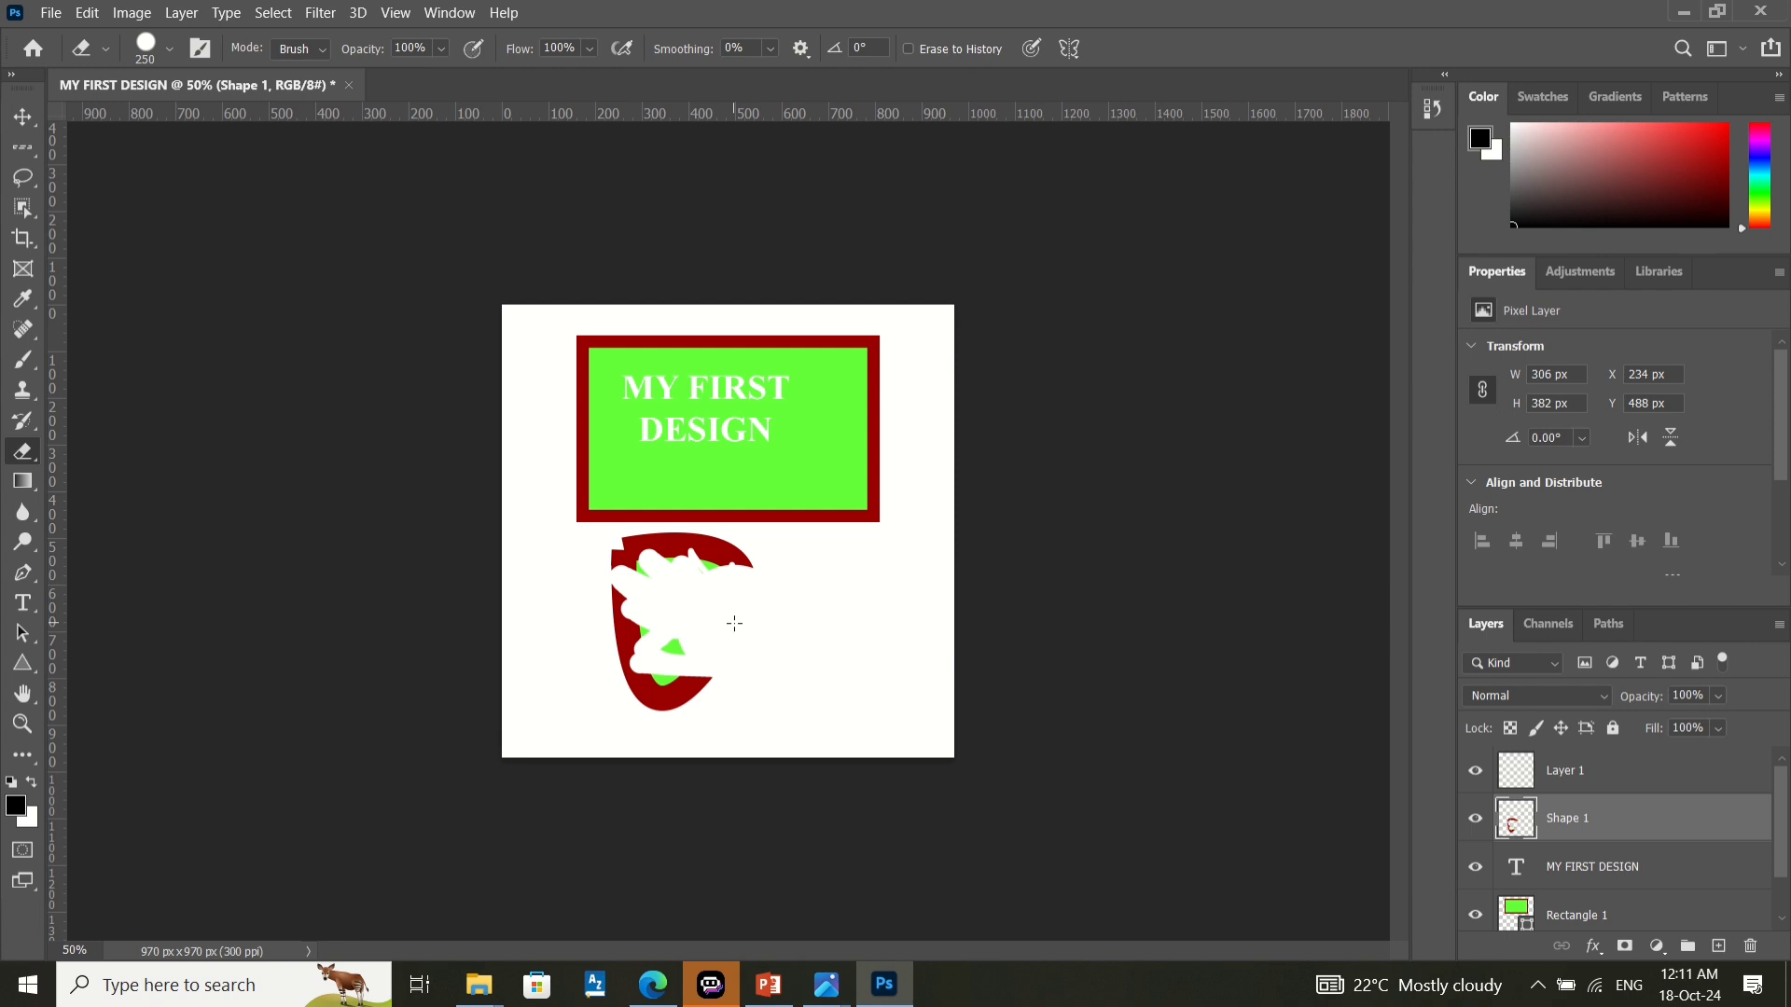
{"action": "mouse_move", "coordinate": [688, 583]}
{"action": "left_mouse_down"}
{"action": "mouse_move", "coordinate": [698, 631]}
{"action": "mouse_move", "coordinate": [731, 607]}
{"action": "left_mouse_up"}
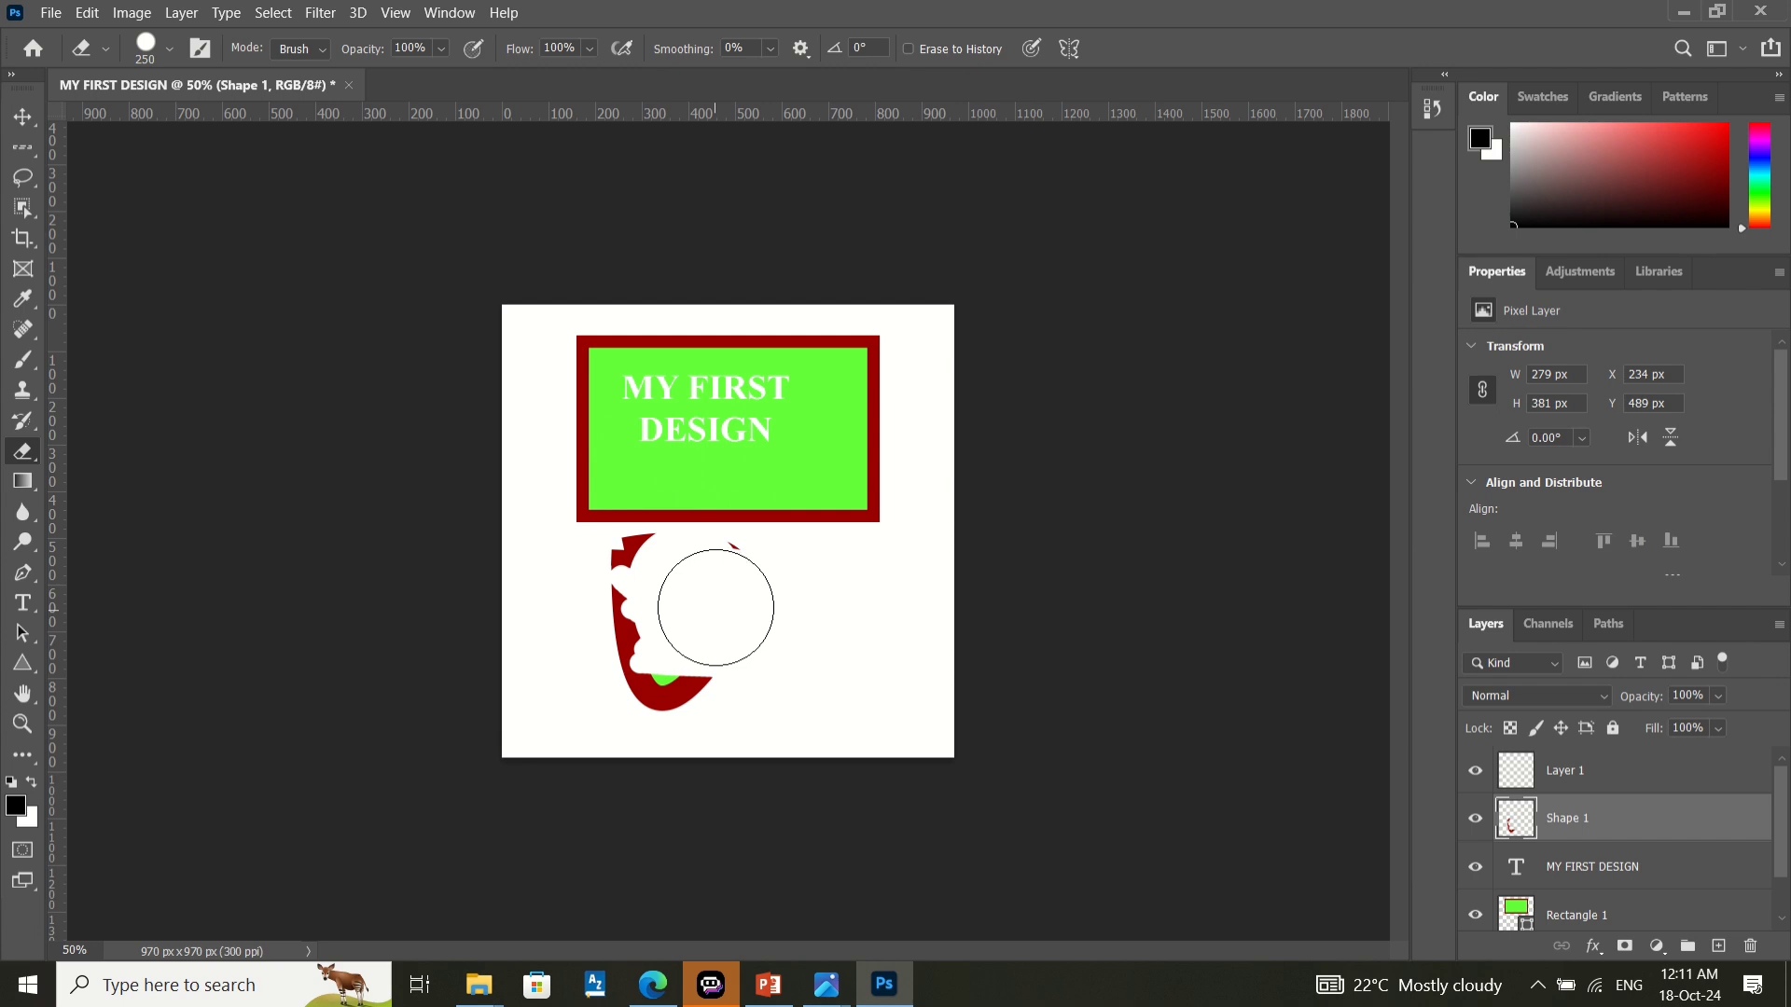
{"action": "mouse_move", "coordinate": [705, 666]}
{"action": "left_mouse_down"}
{"action": "mouse_move", "coordinate": [535, 637]}
{"action": "mouse_move", "coordinate": [612, 635]}
{"action": "mouse_move", "coordinate": [561, 610]}
{"action": "mouse_move", "coordinate": [719, 576]}
{"action": "mouse_move", "coordinate": [544, 607]}
{"action": "left_mouse_up"}
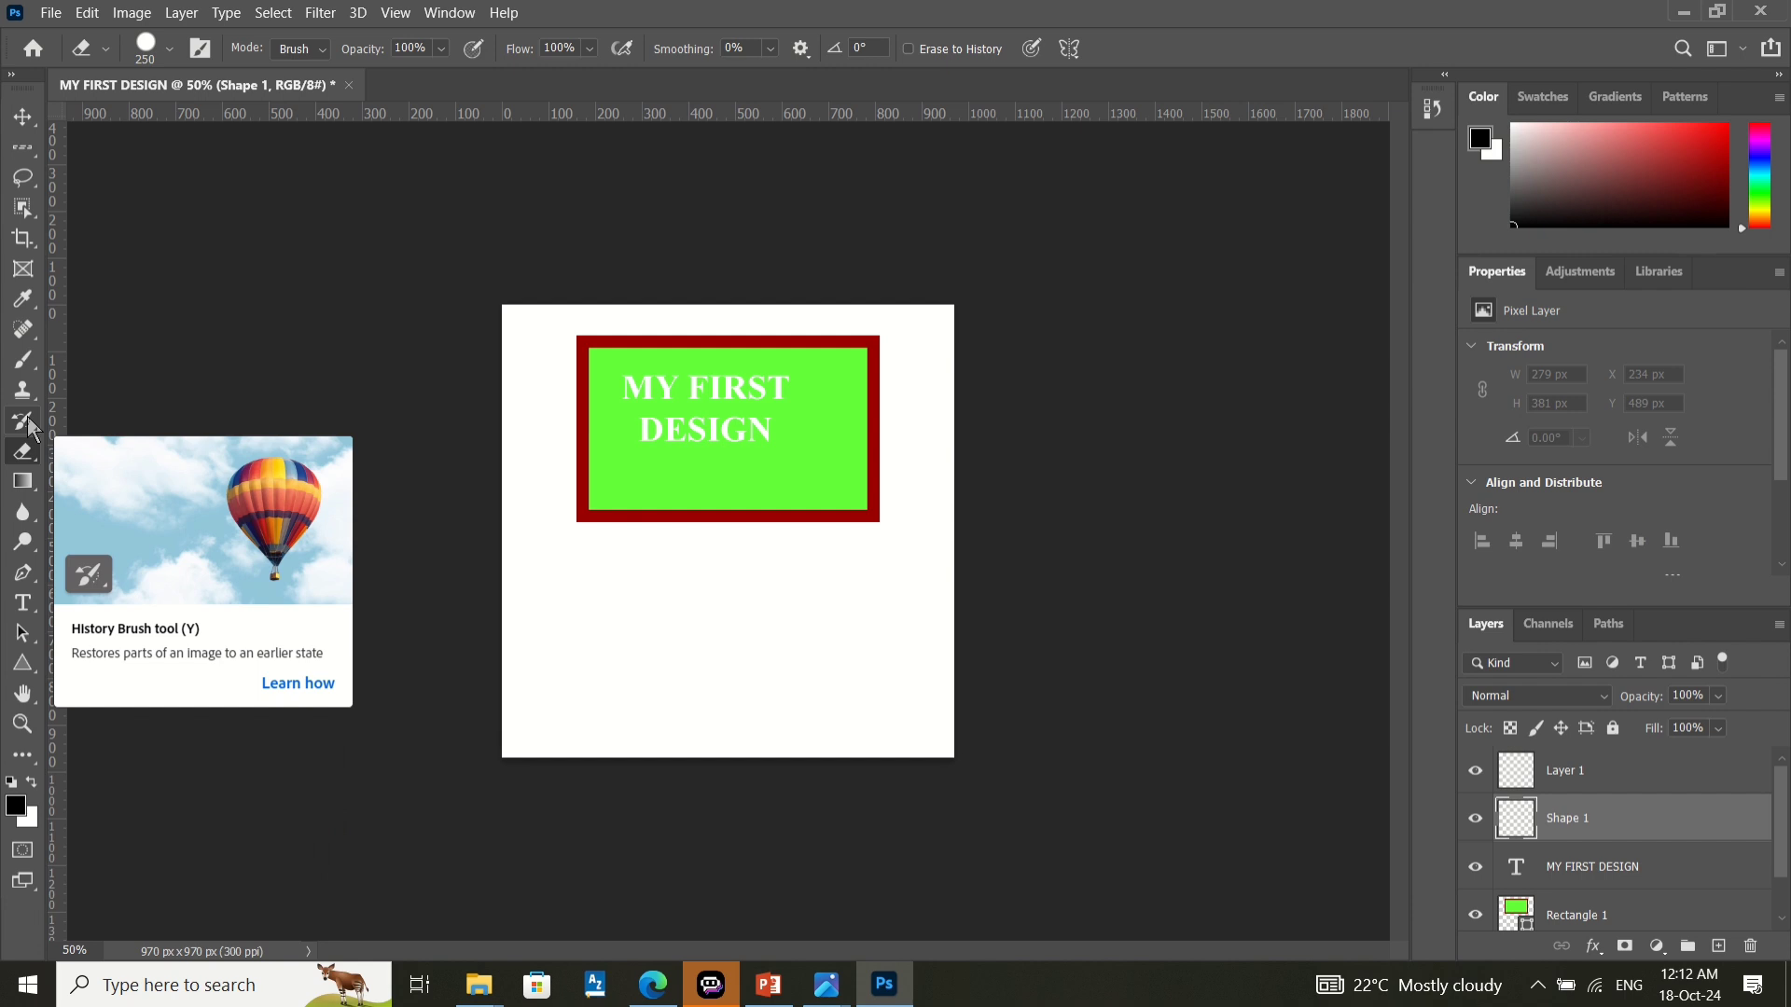
- Activate the Brush Tool and delete the empty Layer 1 and Shape 1 layers
{"action": "left_click", "coordinate": [20, 484]}
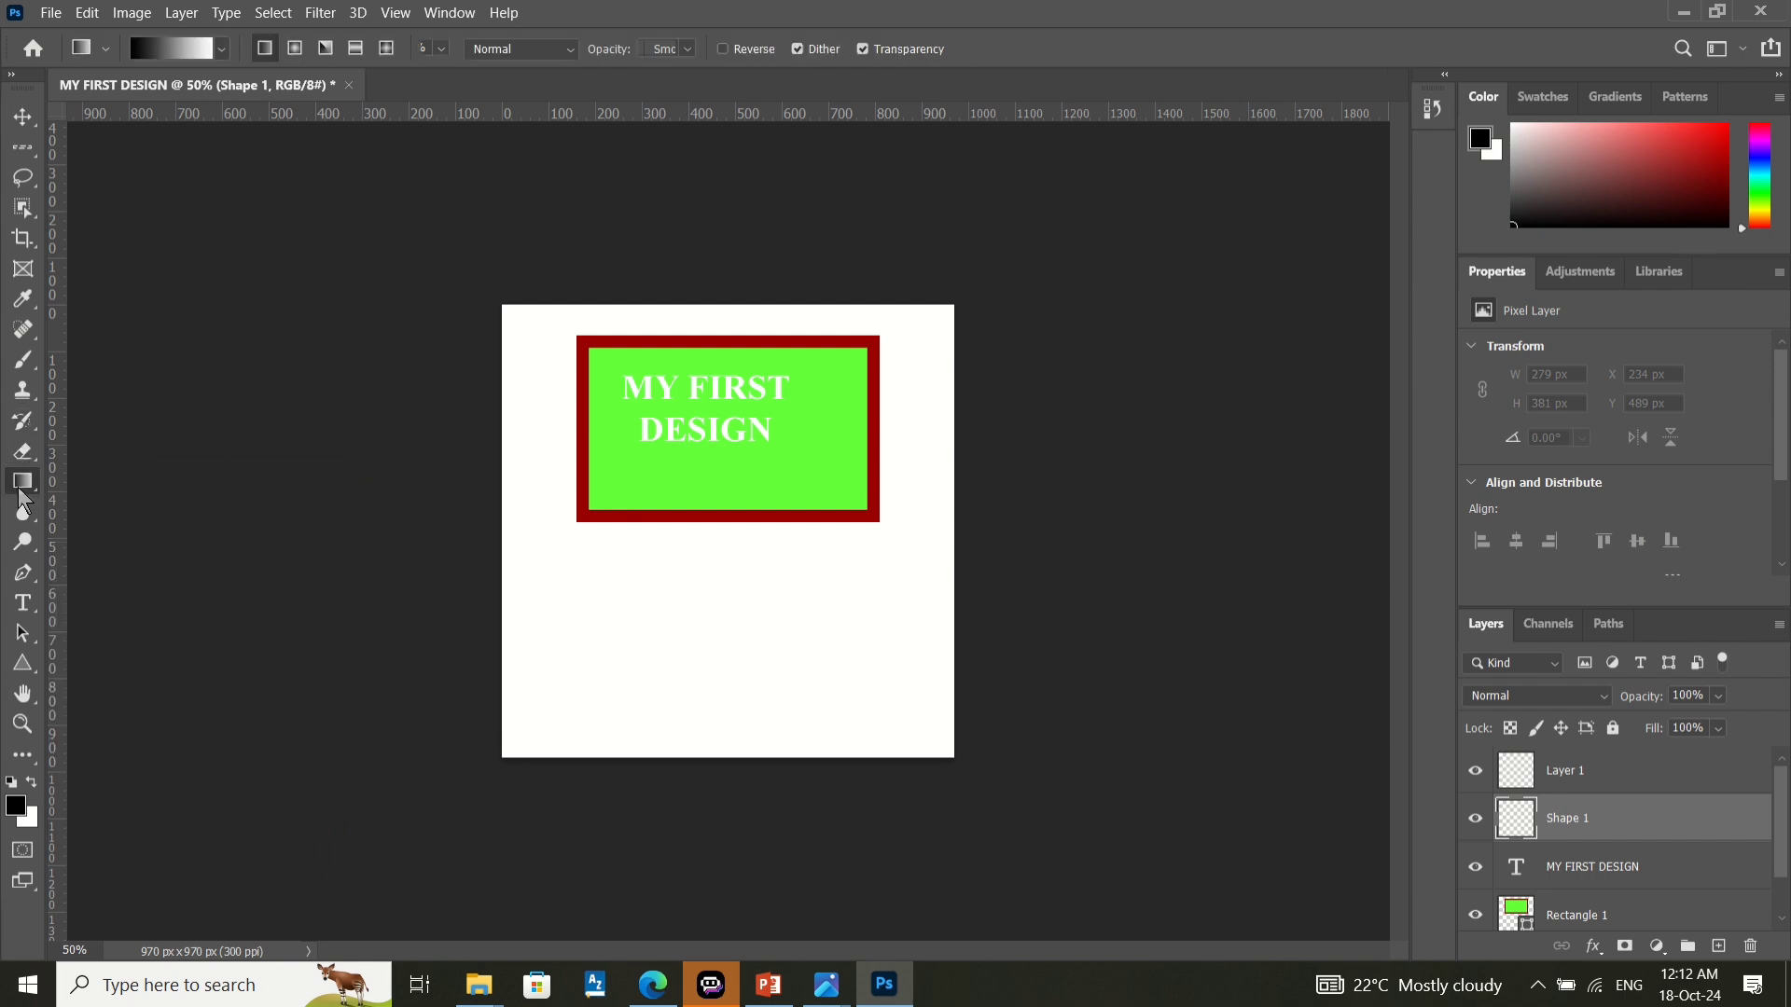
{"action": "left_click", "coordinate": [21, 369]}
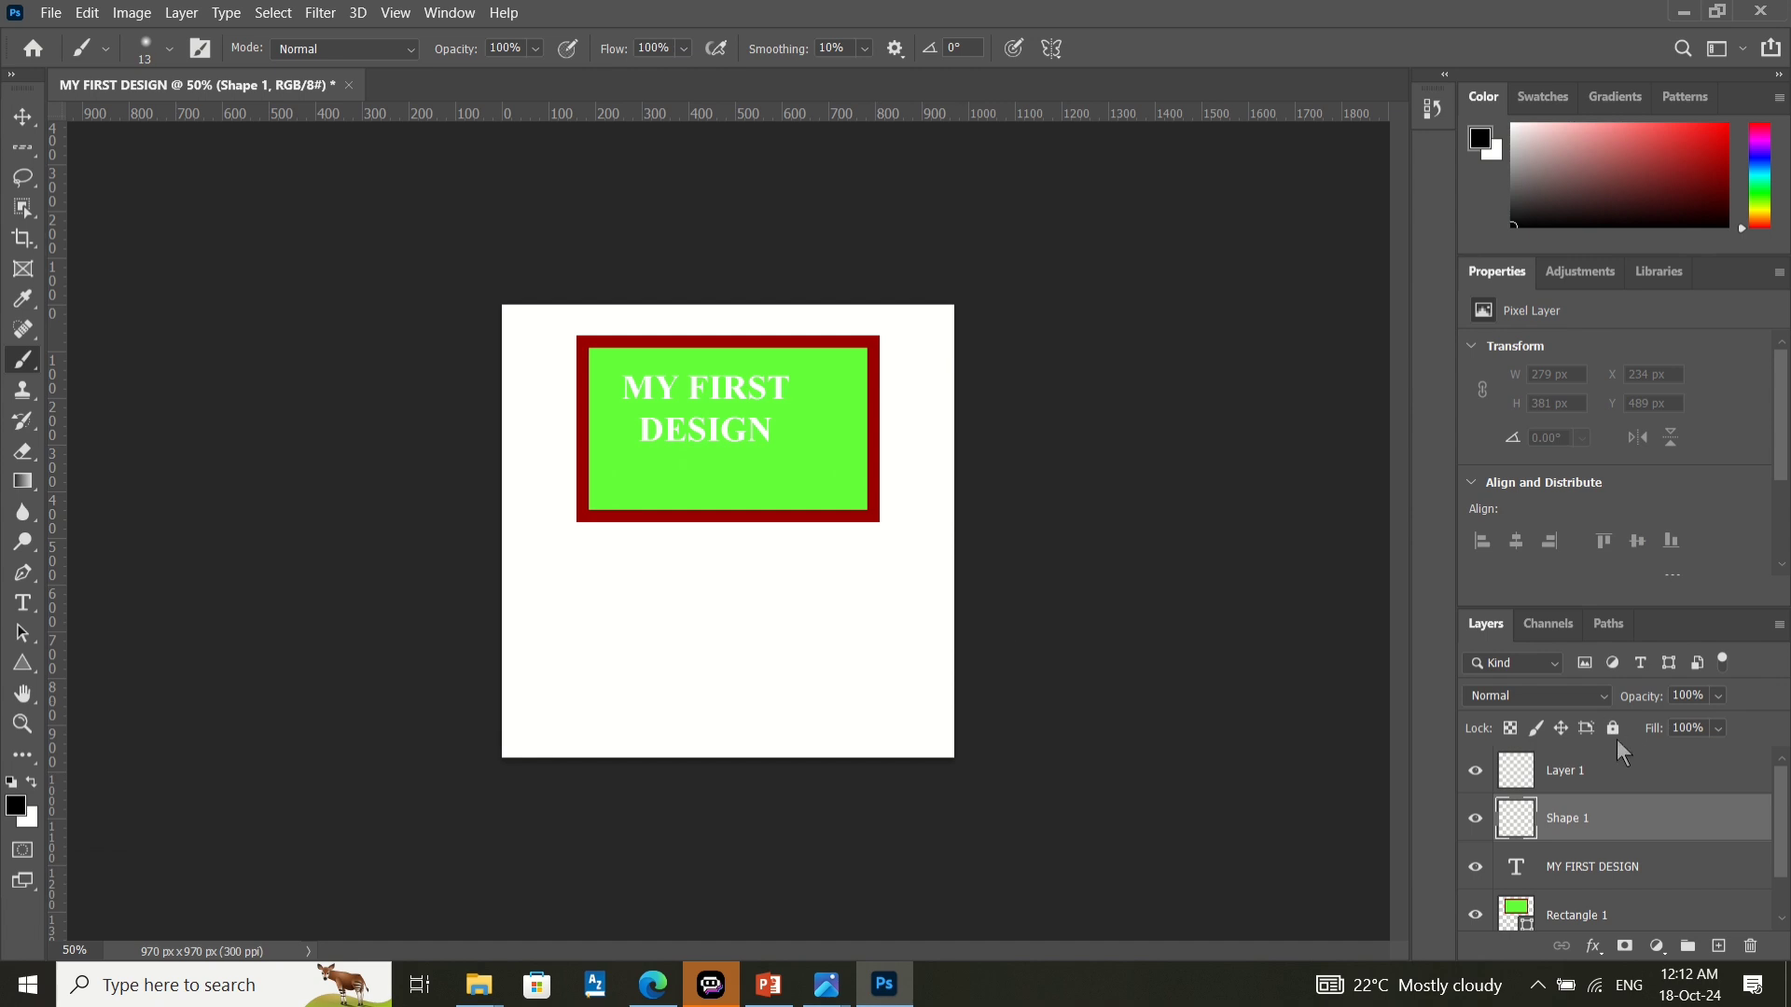
{"action": "left_click", "coordinate": [1589, 781]}
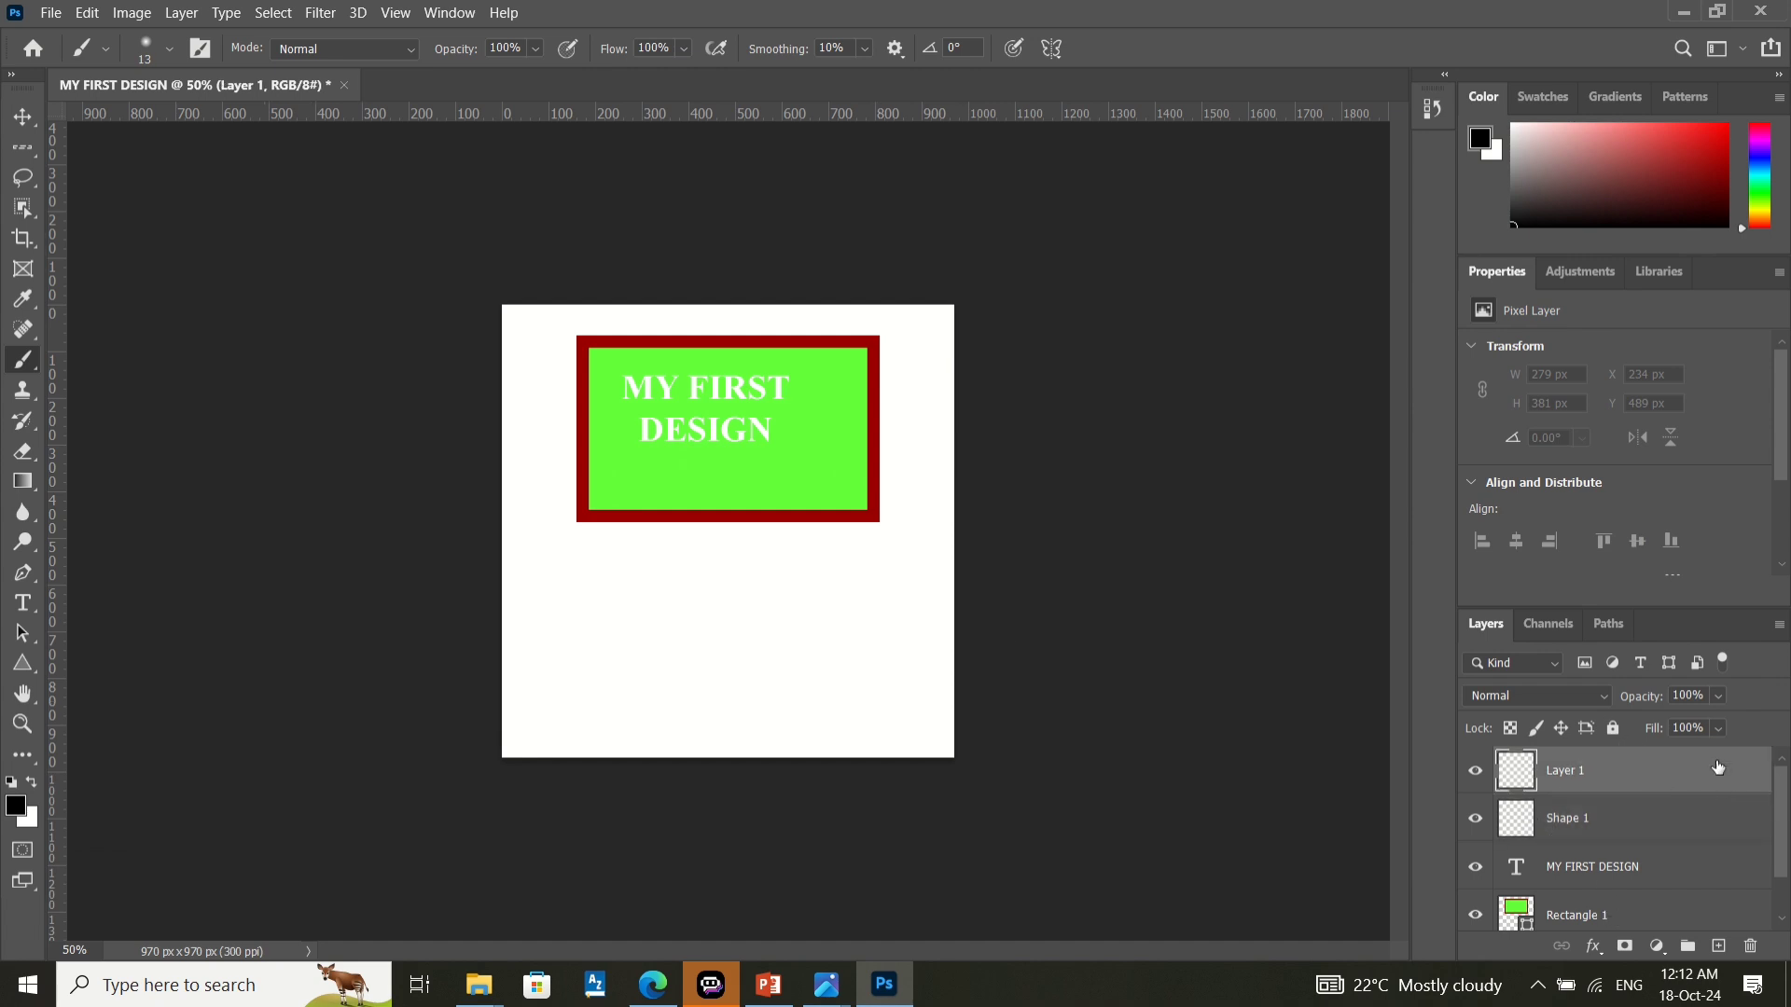
{"action": "key", "text": "Delete"}
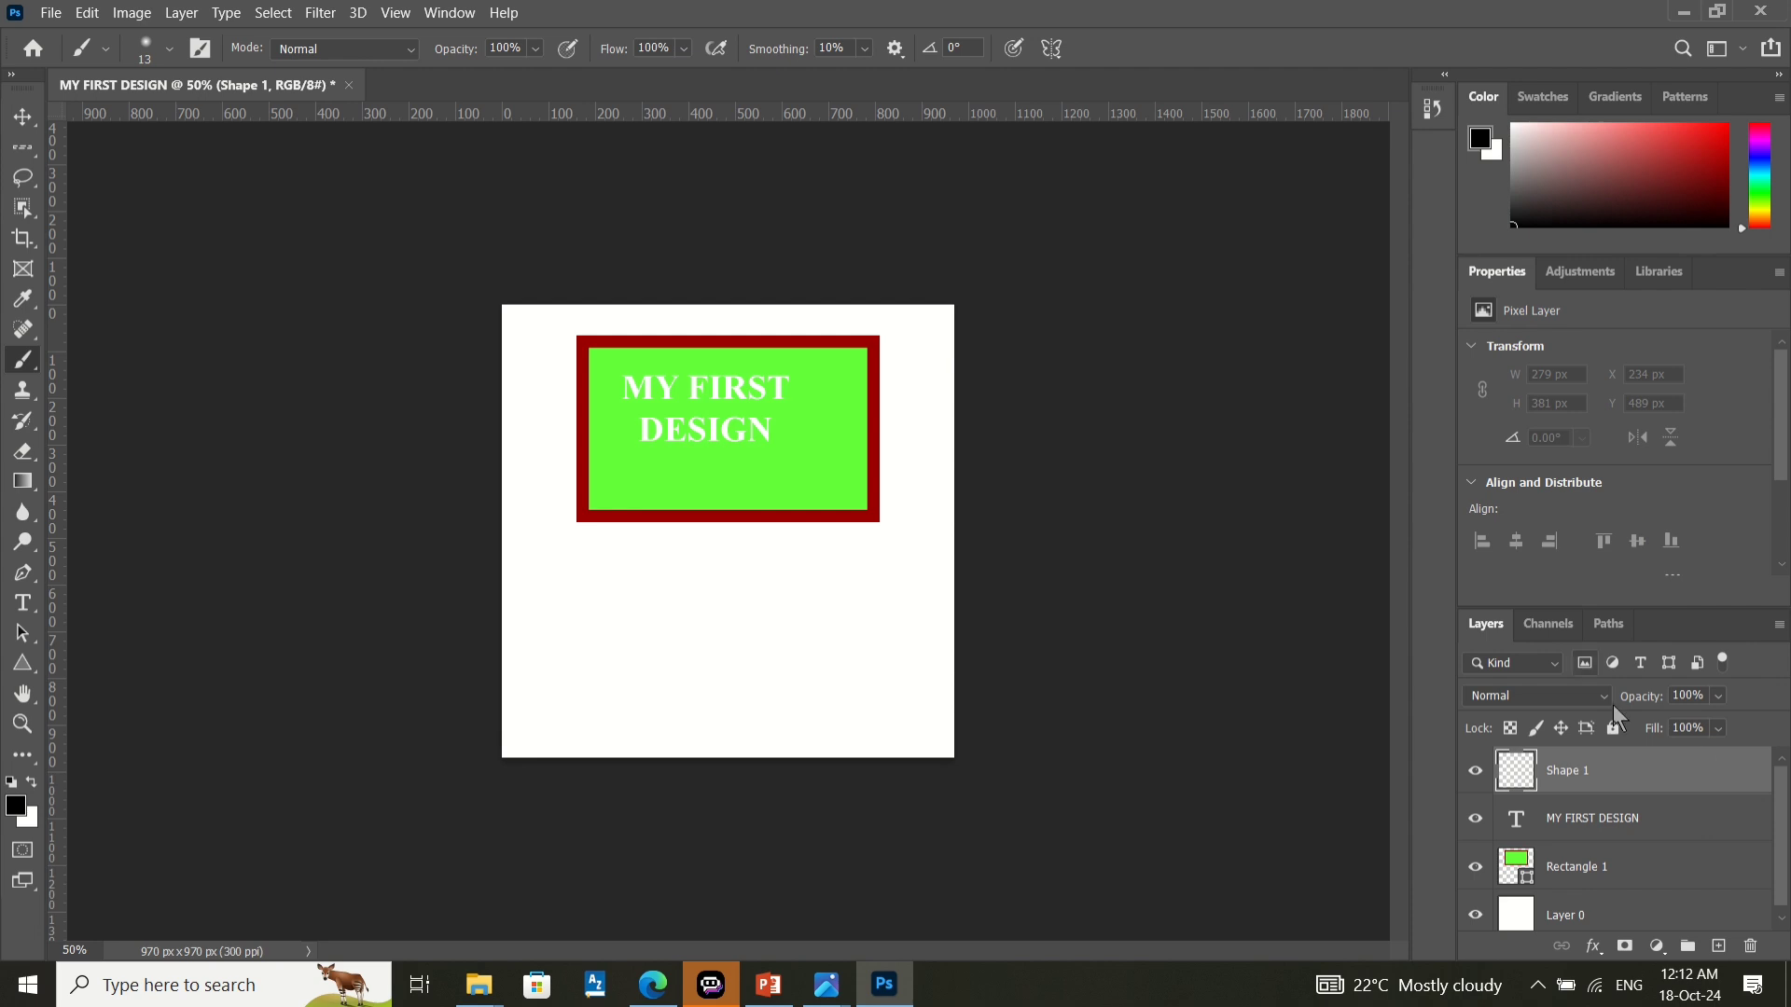
{"action": "key", "text": "Delete"}
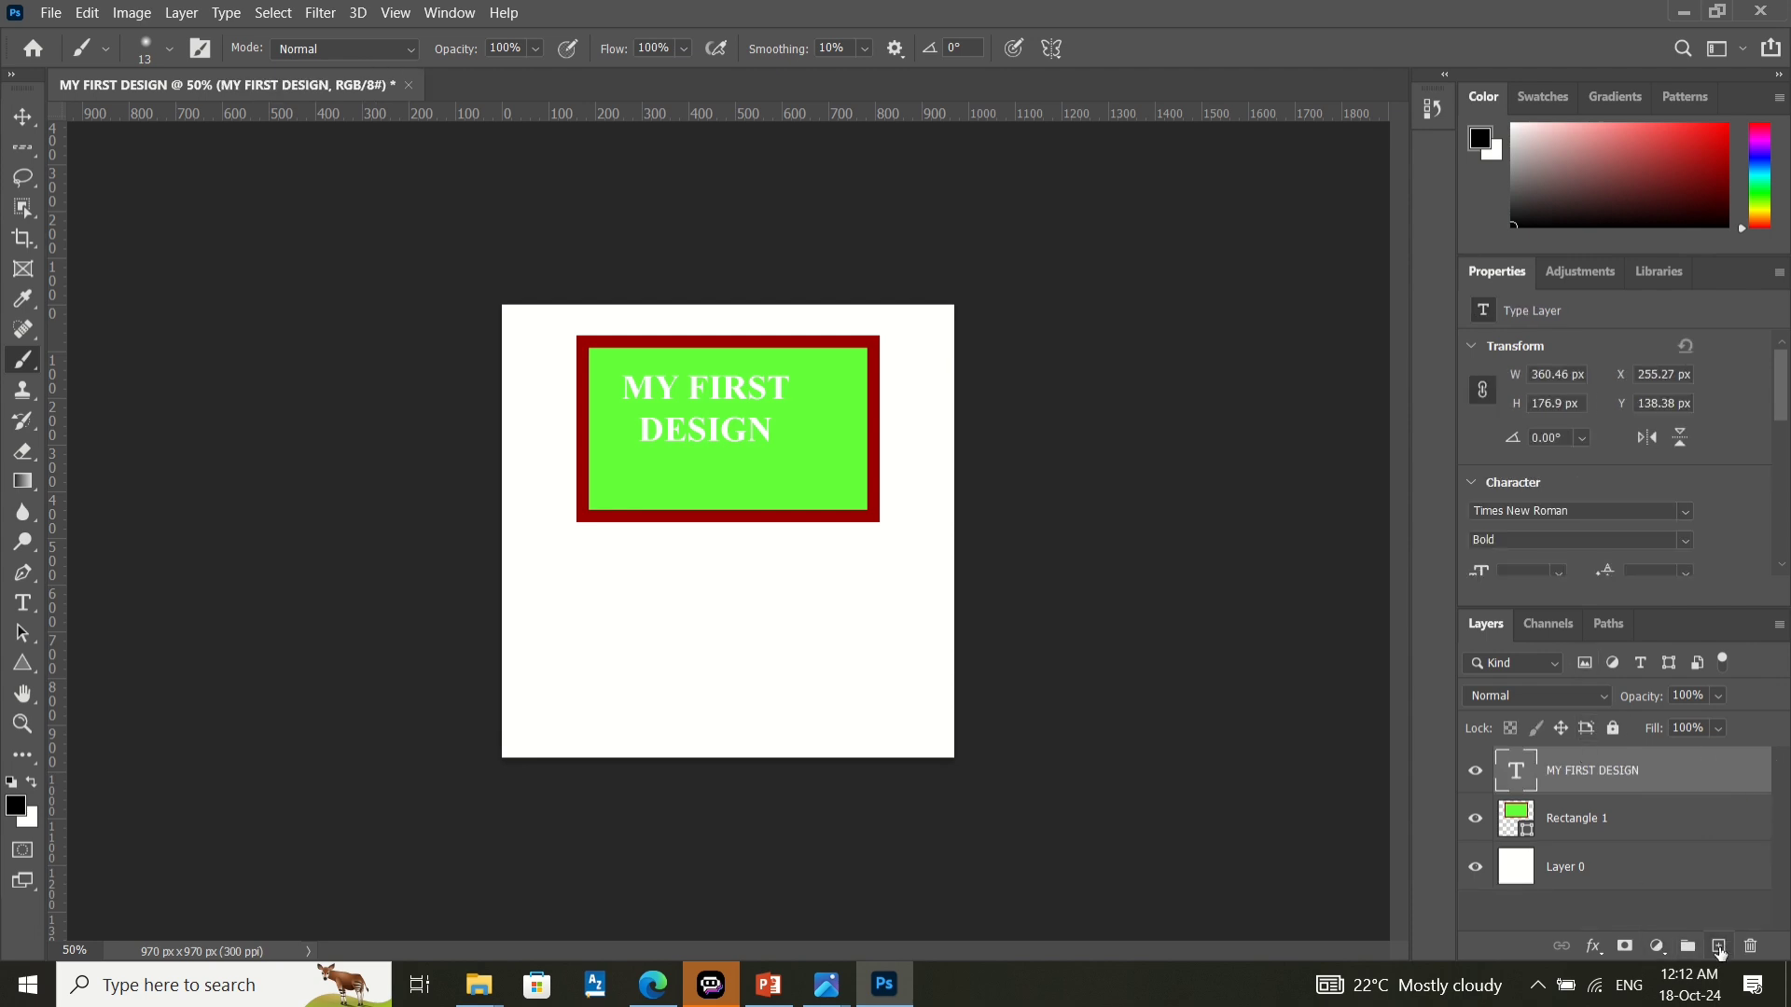
- Add a new layer above the text layer and resize the brush to 1400 px, then down to 500 px
{"action": "left_click", "coordinate": [1719, 947]}
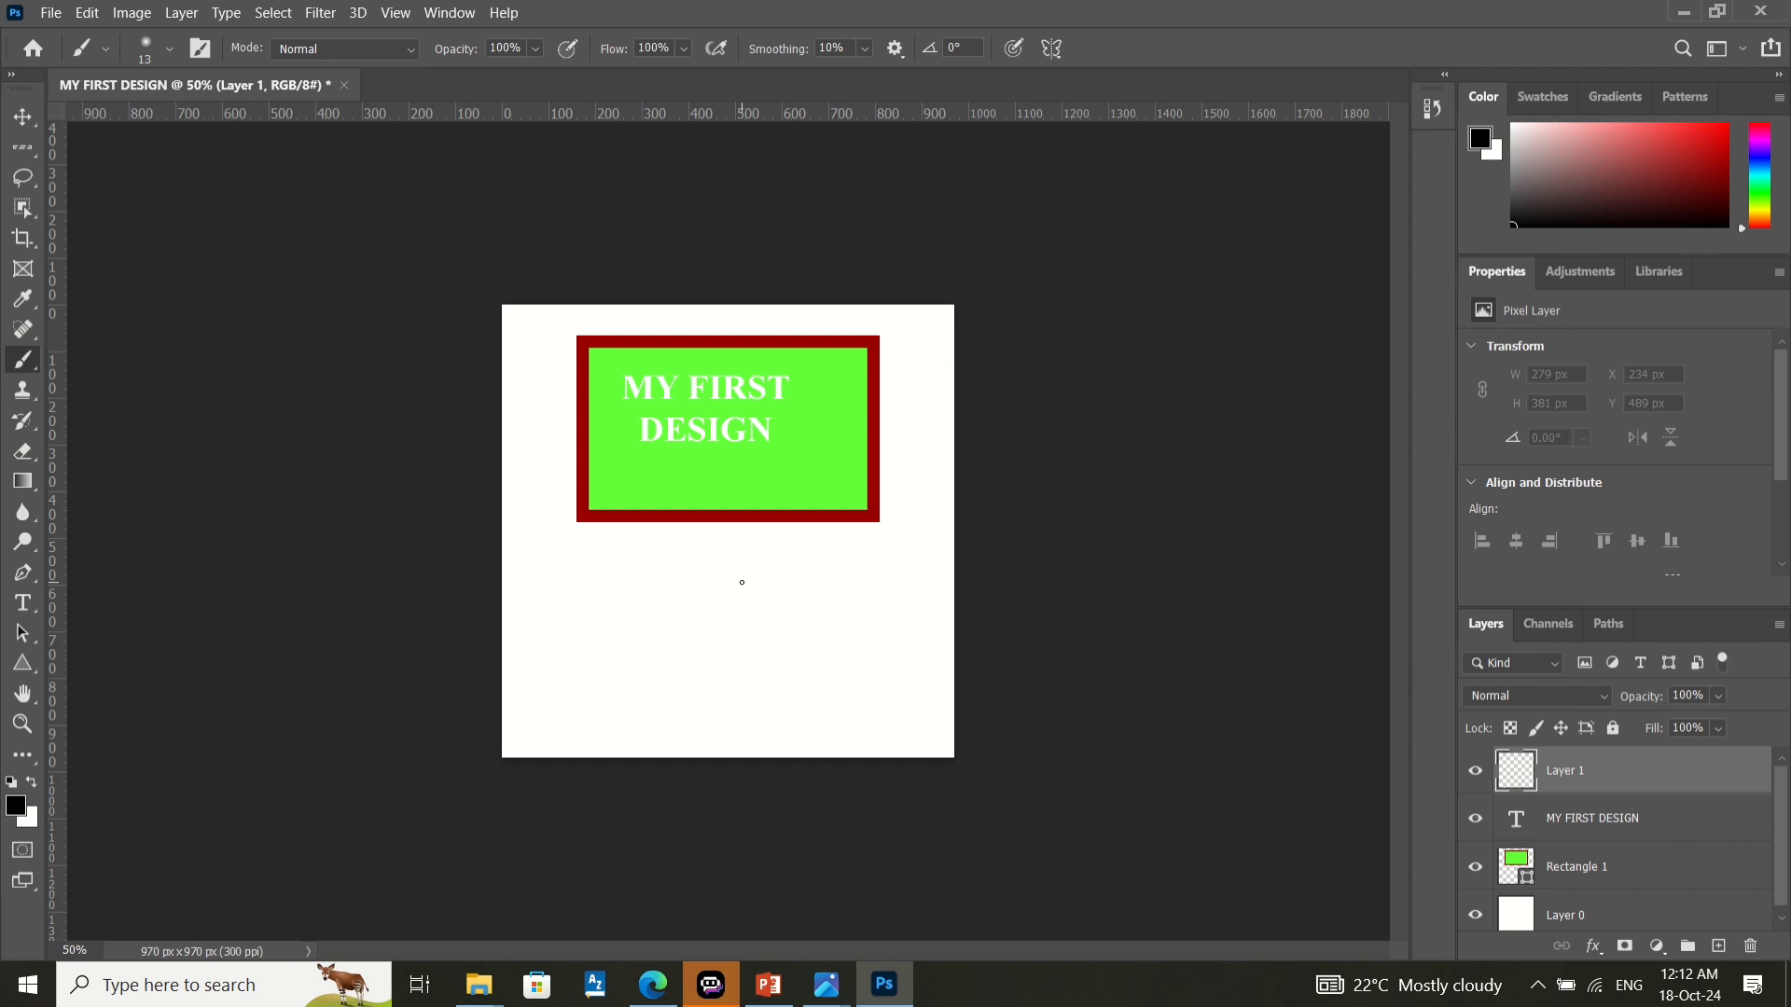
{"action": "key", "text": "bracketright"}
{"action": "key", "text": "bracketright"}
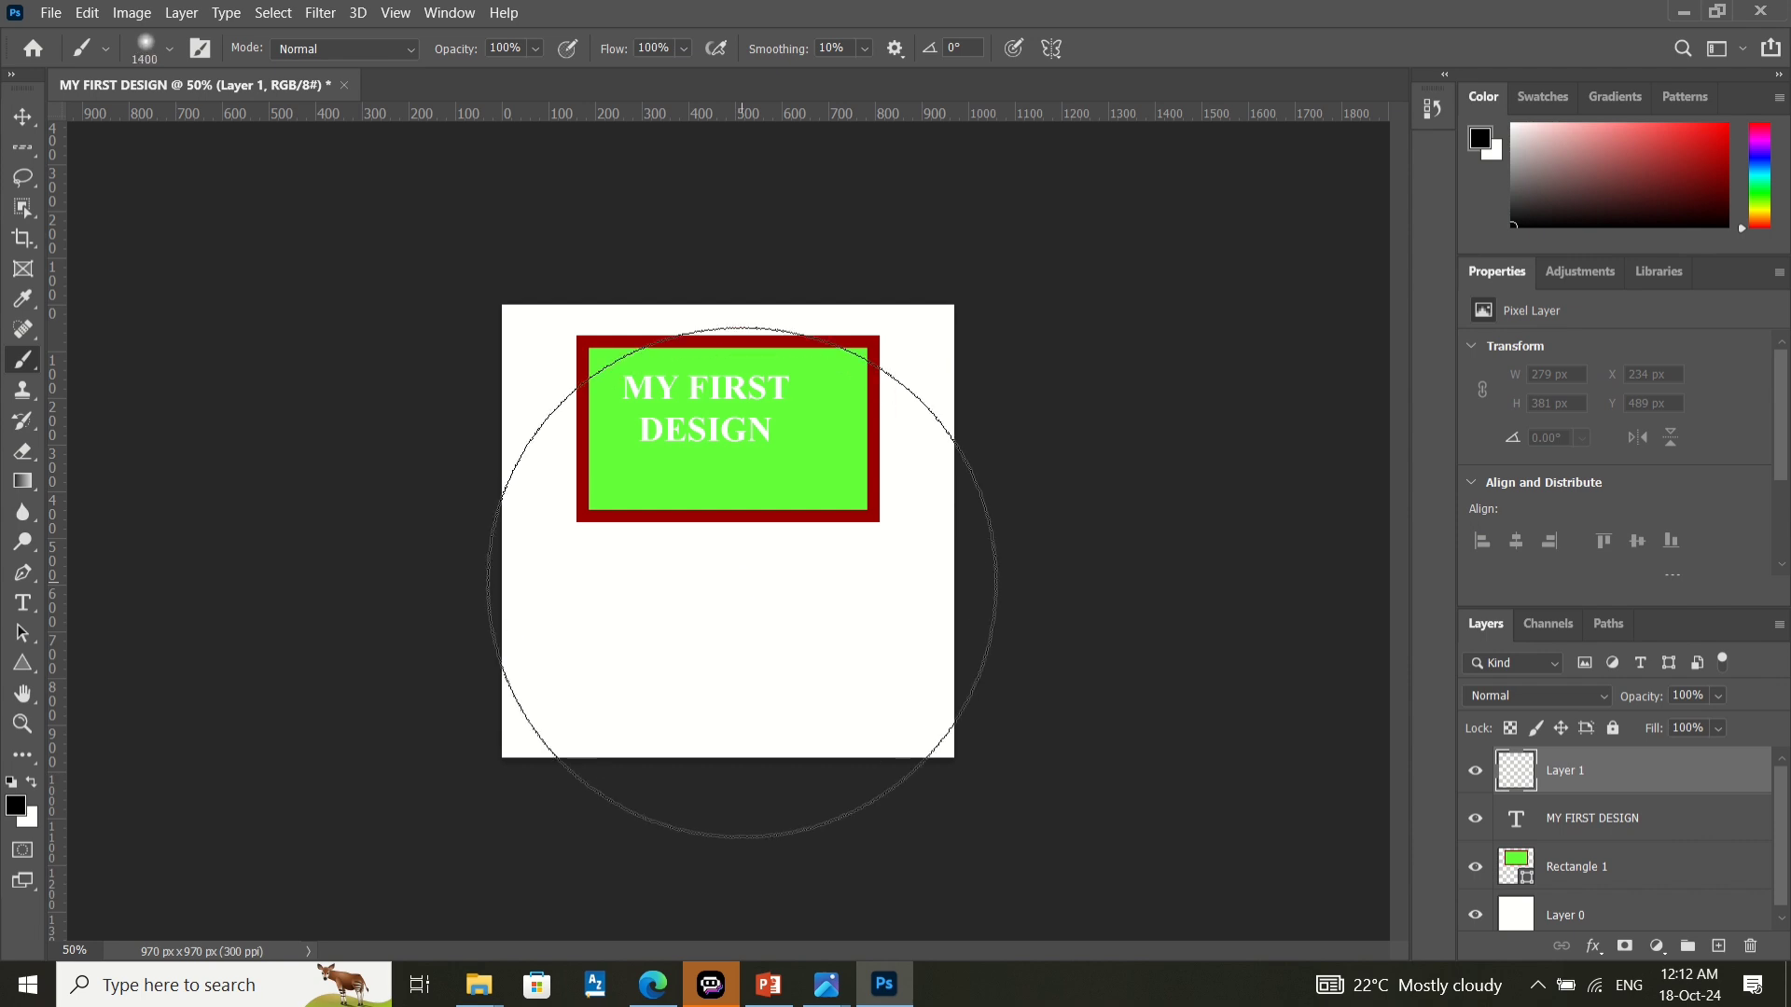
{"action": "key", "text": "bracketleft"}
{"action": "key", "text": "bracketleft"}
{"action": "key", "text": "bracketleft"}
{"action": "key", "text": "bracketleft"}
{"action": "key", "text": "bracketleft"}
{"action": "key", "text": "bracketleft"}
{"action": "key", "text": "bracketleft"}
{"action": "key", "text": "bracketleft"}
{"action": "key", "text": "bracketleft"}
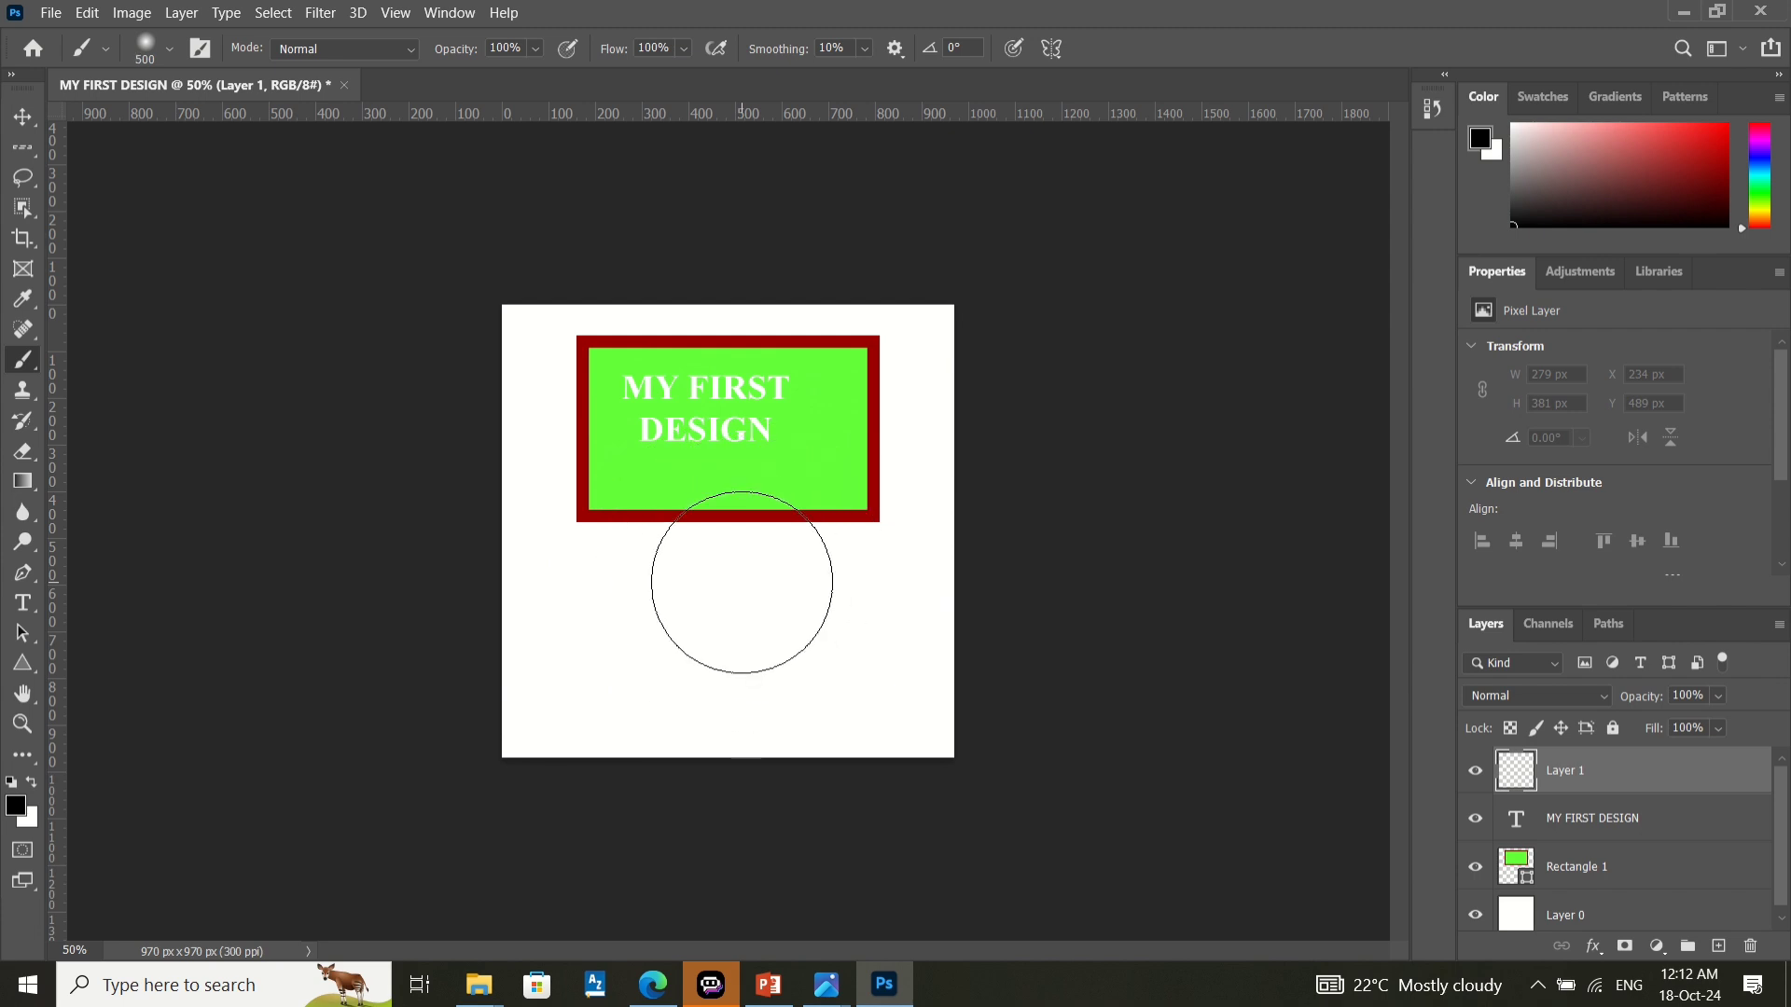
- Set the brush size to 1811 px and its hardness to 40%
{"action": "left_click", "coordinate": [167, 47]}
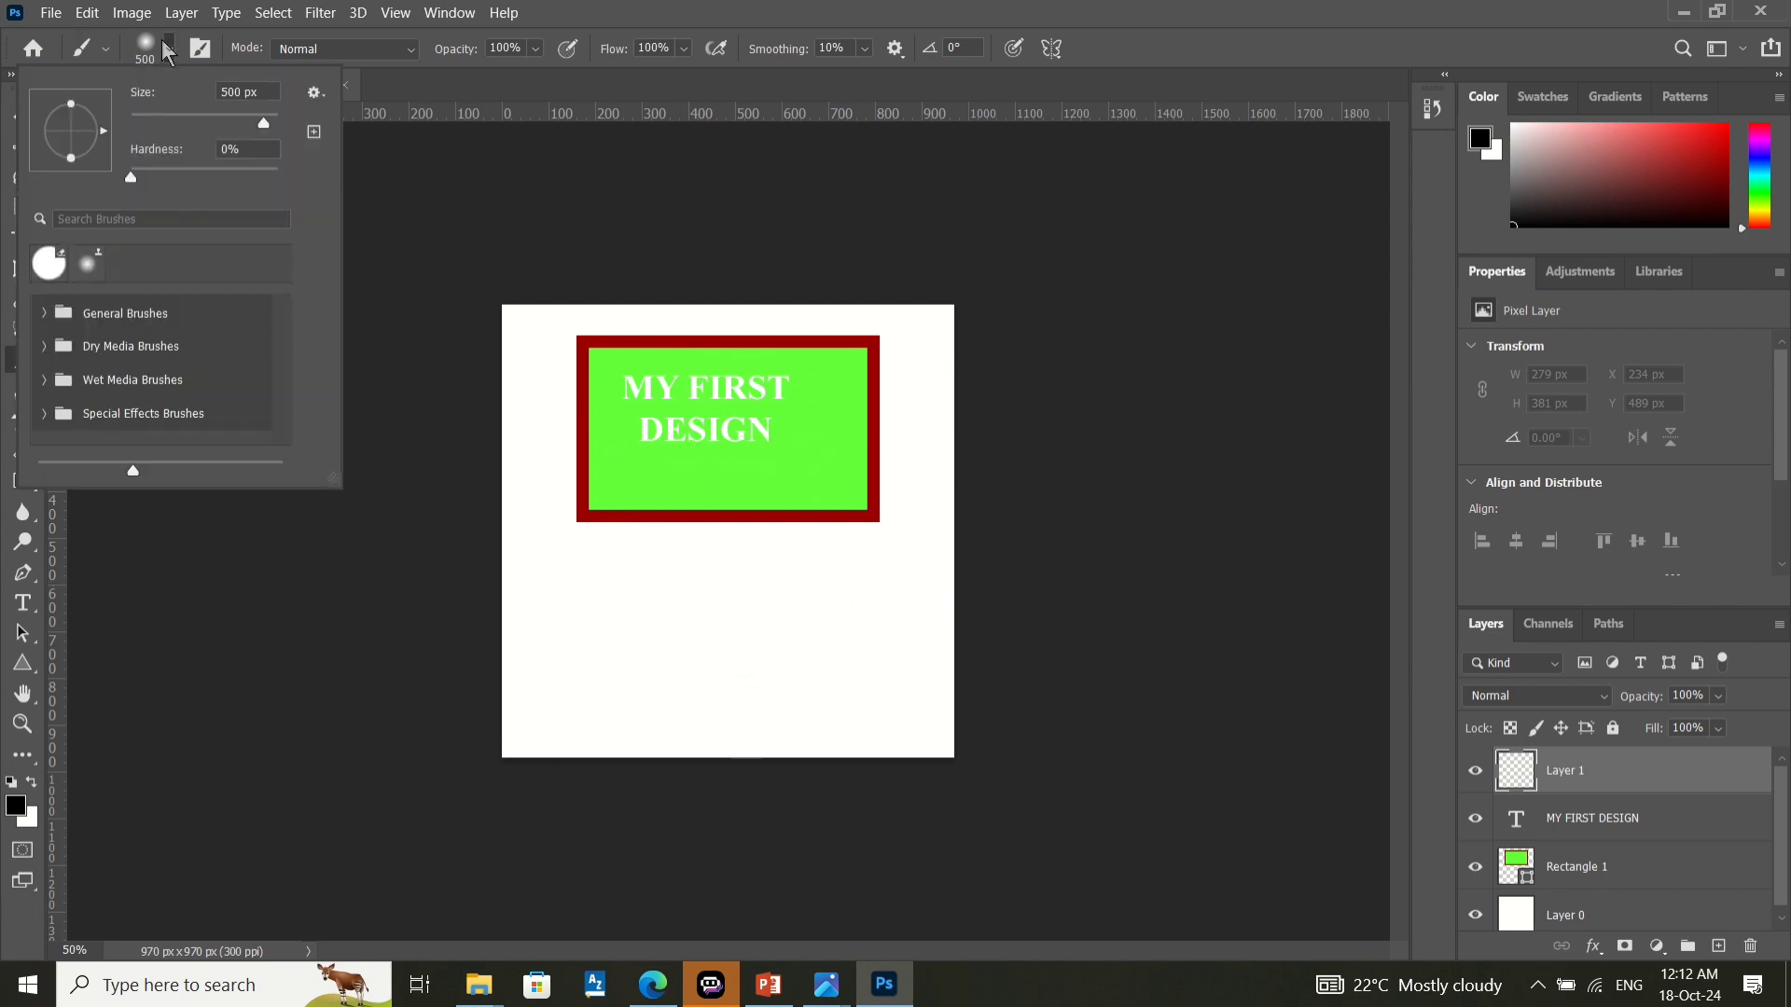
{"action": "left_click", "coordinate": [192, 122]}
{"action": "left_click_drag", "start_coordinate": [192, 121], "coordinate": [269, 122]}
{"action": "left_click_drag", "start_coordinate": [136, 182], "coordinate": [191, 183]}
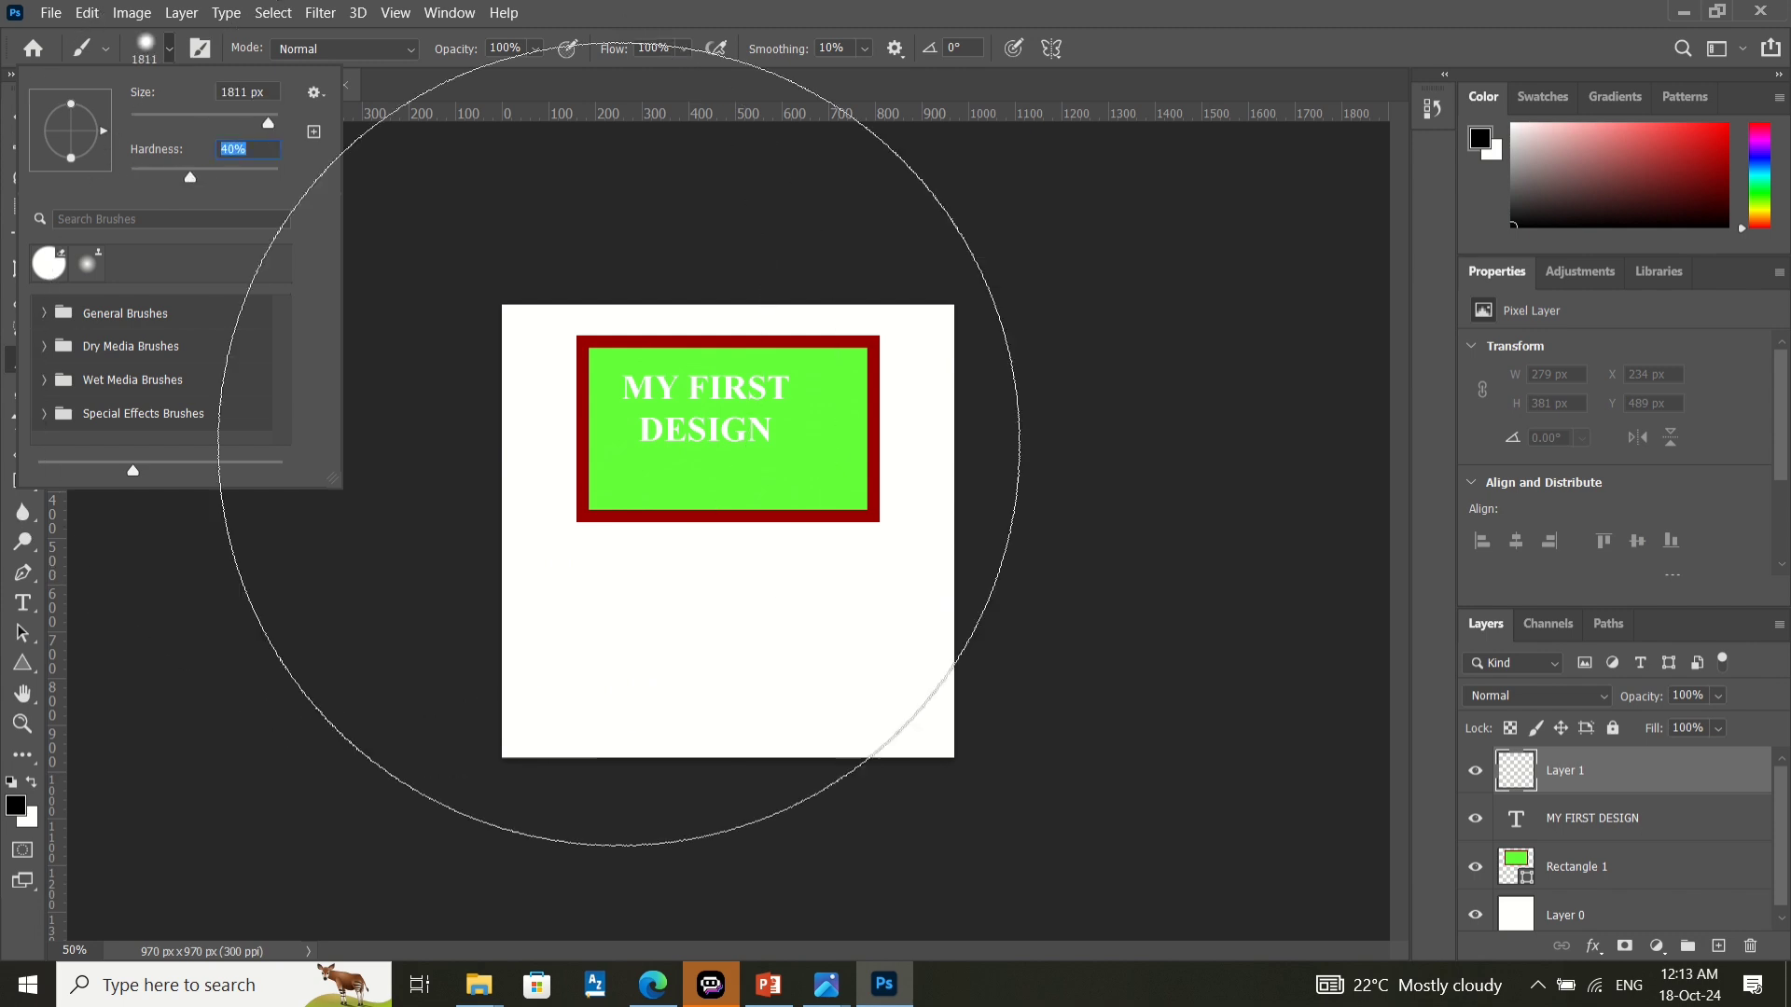
- Set the brush size to 385 px and stamp one soft black dot below the rectangle's left part
{"action": "left_click", "coordinate": [198, 122]}
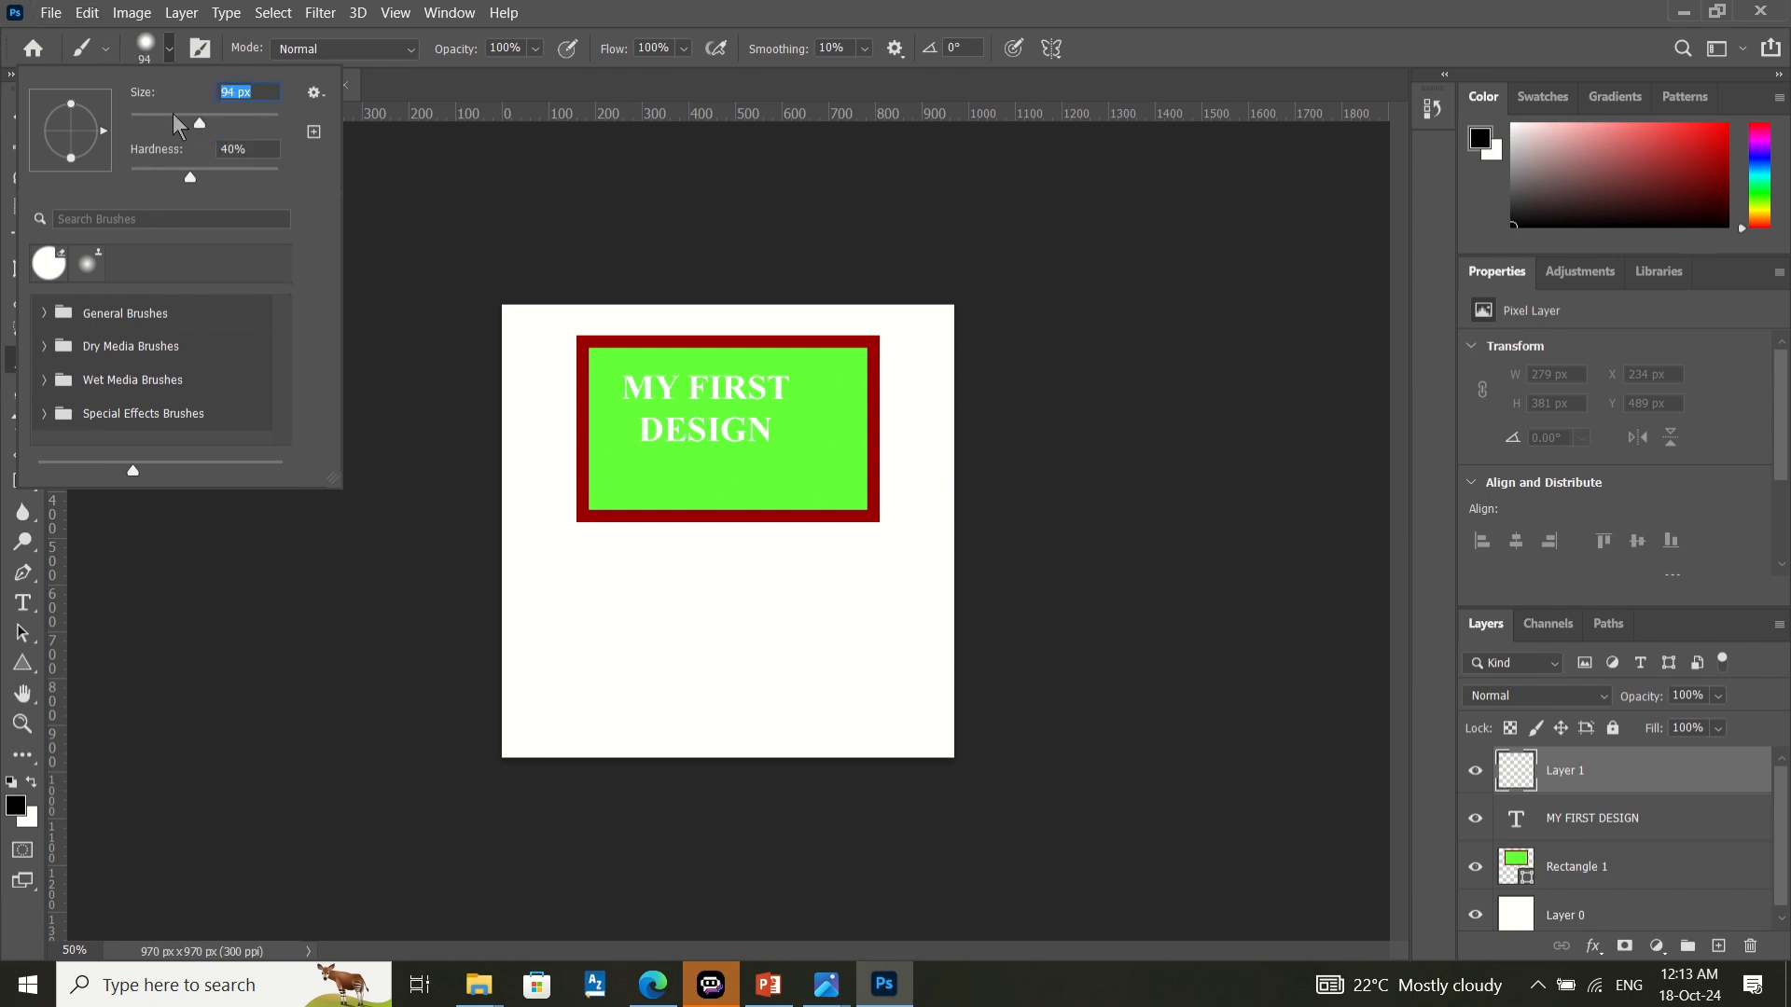
{"action": "left_click_drag", "start_coordinate": [210, 133], "coordinate": [235, 129]}
{"action": "left_click", "coordinate": [255, 122]}
{"action": "left_click", "coordinate": [632, 603]}
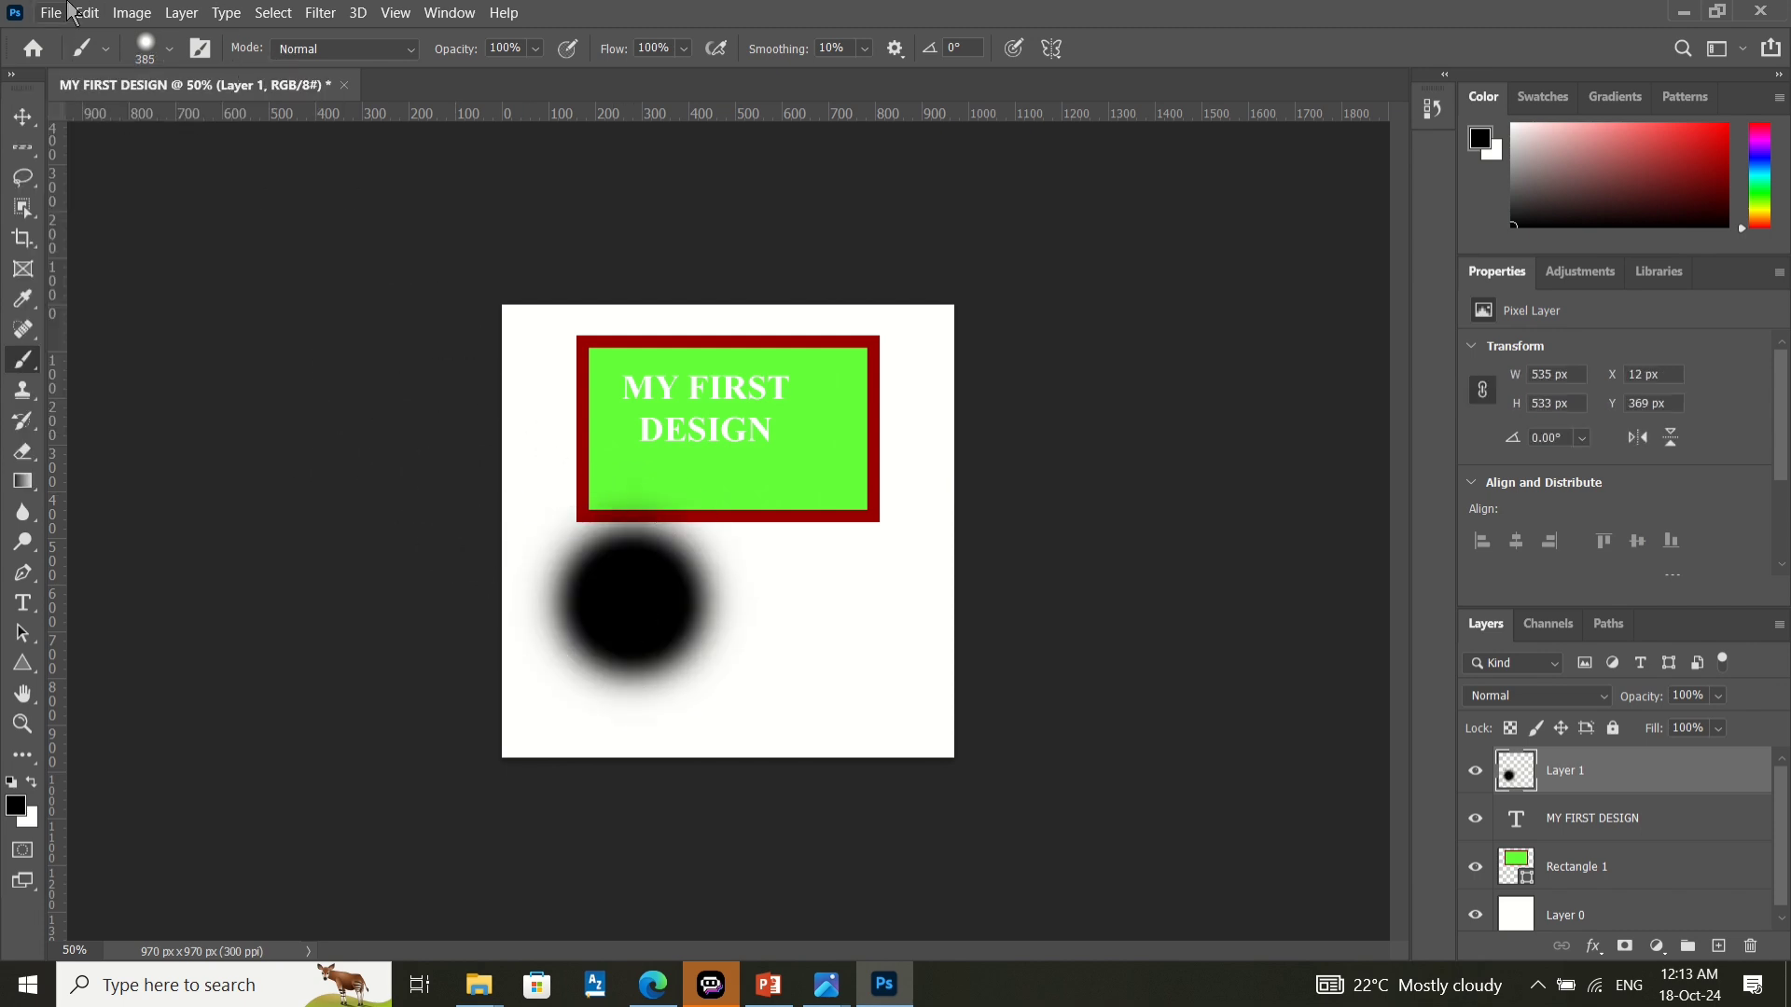
- Set the brush hardness to 100% and stamp a hard-edged black dot beside the soft one
{"action": "left_click", "coordinate": [170, 48]}
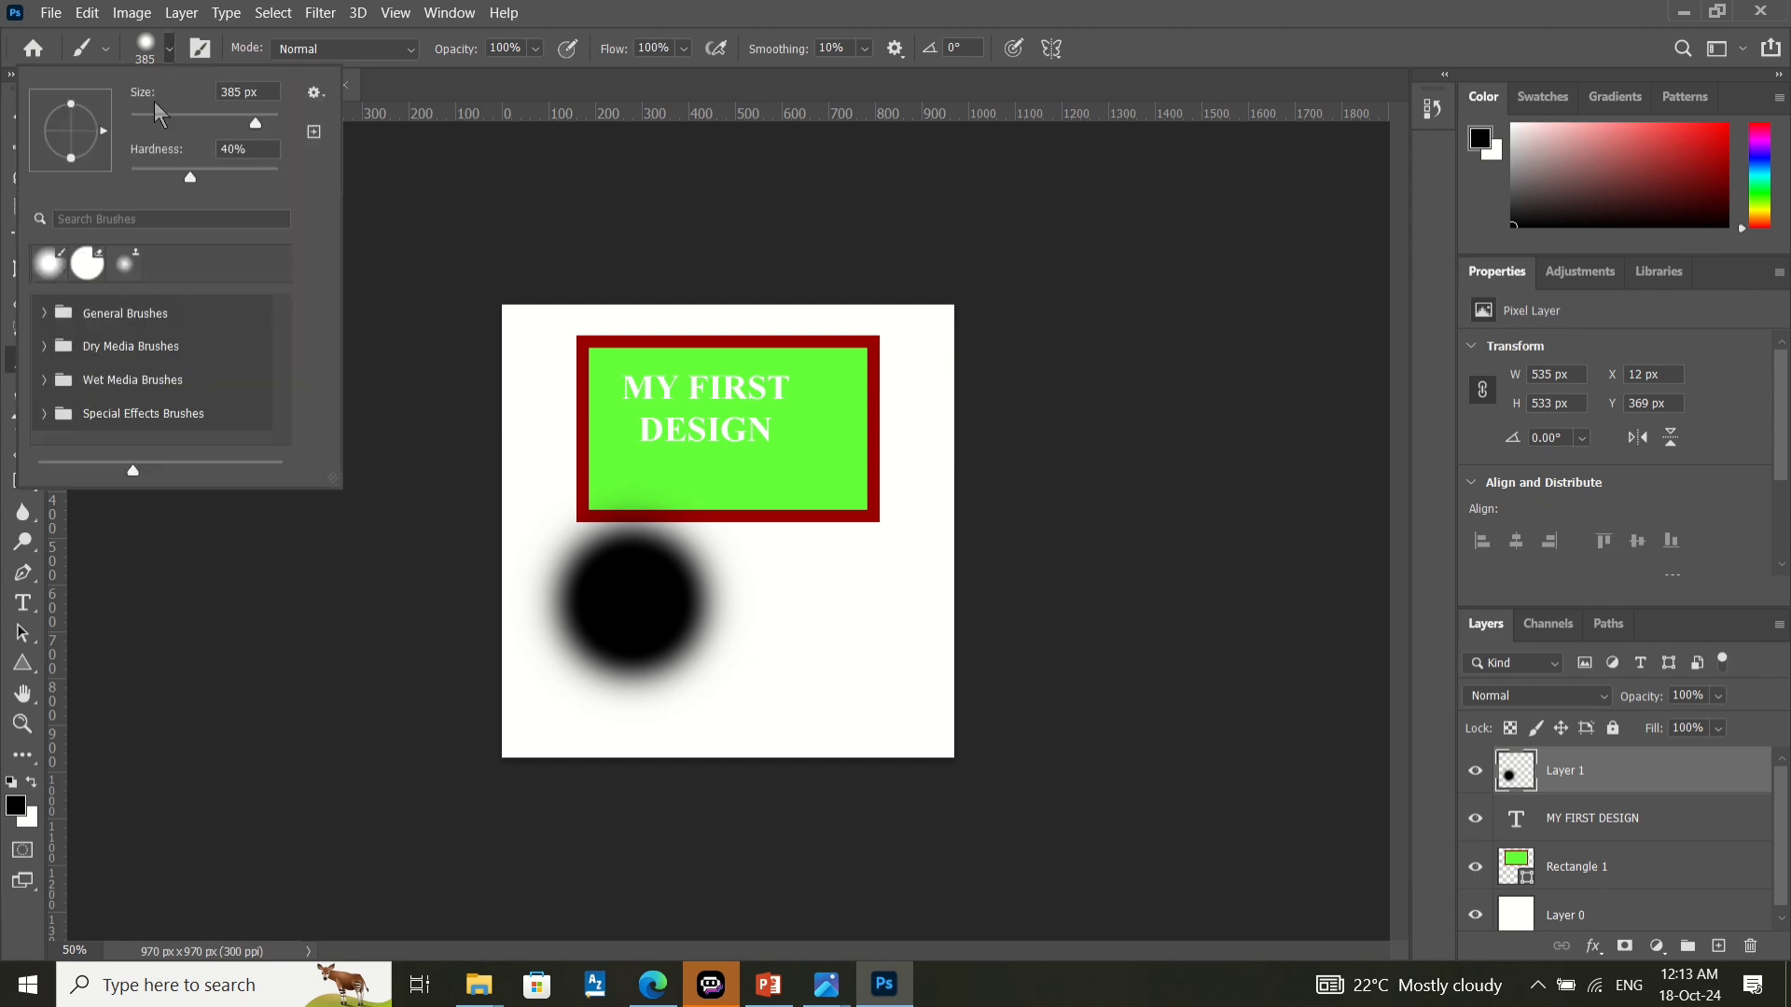
{"action": "left_click_drag", "start_coordinate": [190, 177], "coordinate": [299, 183]}
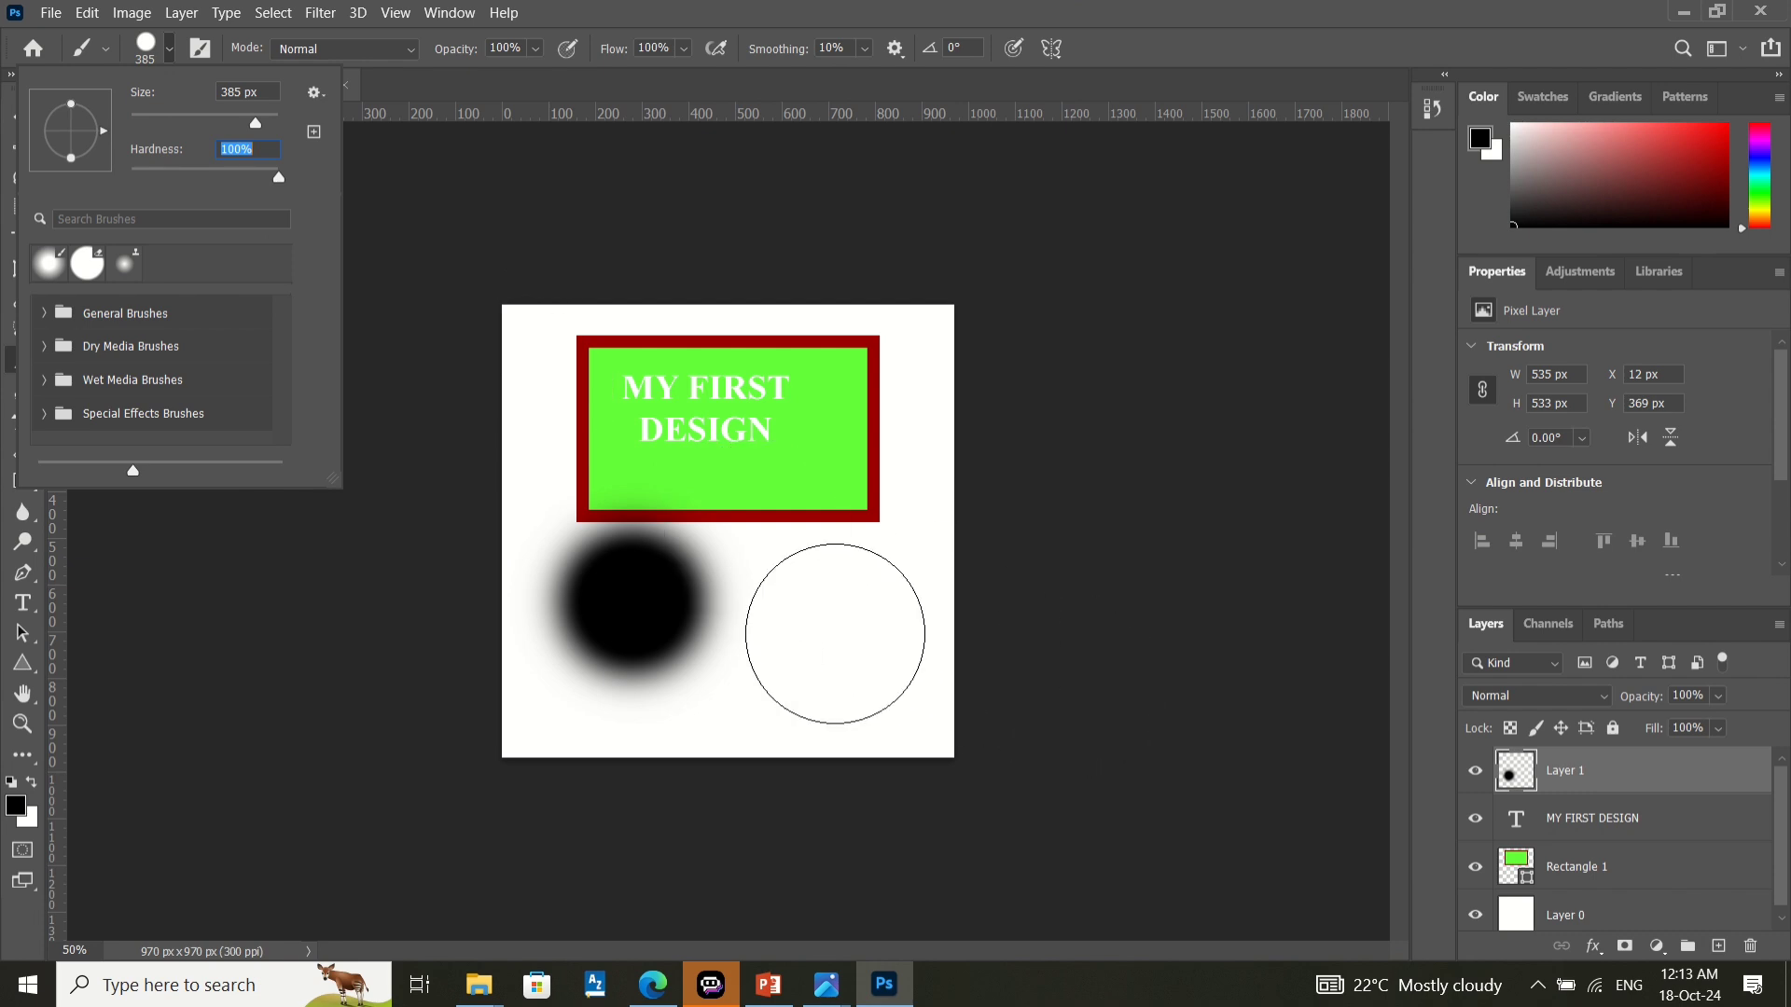
{"action": "left_click", "coordinate": [835, 633]}
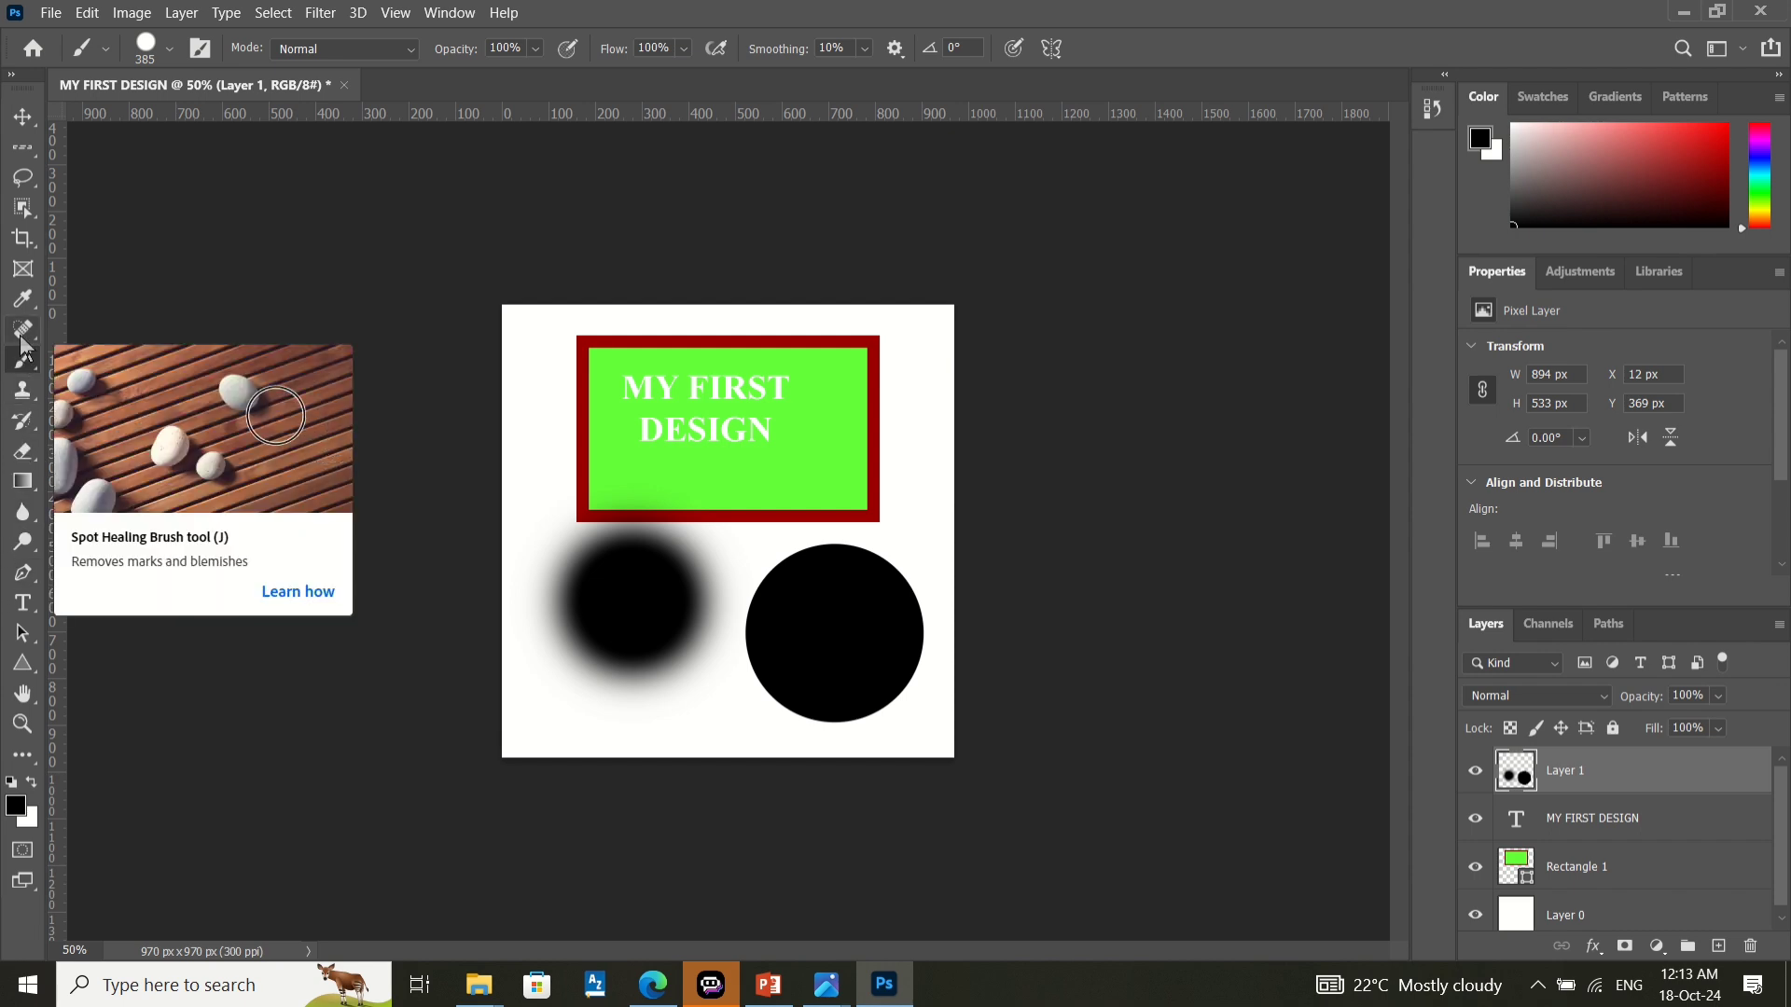
- Crop the canvas from its upper-left corner with the Crop Tool, cutting off the left part, and undo the crop
{"action": "left_click", "coordinate": [21, 238]}
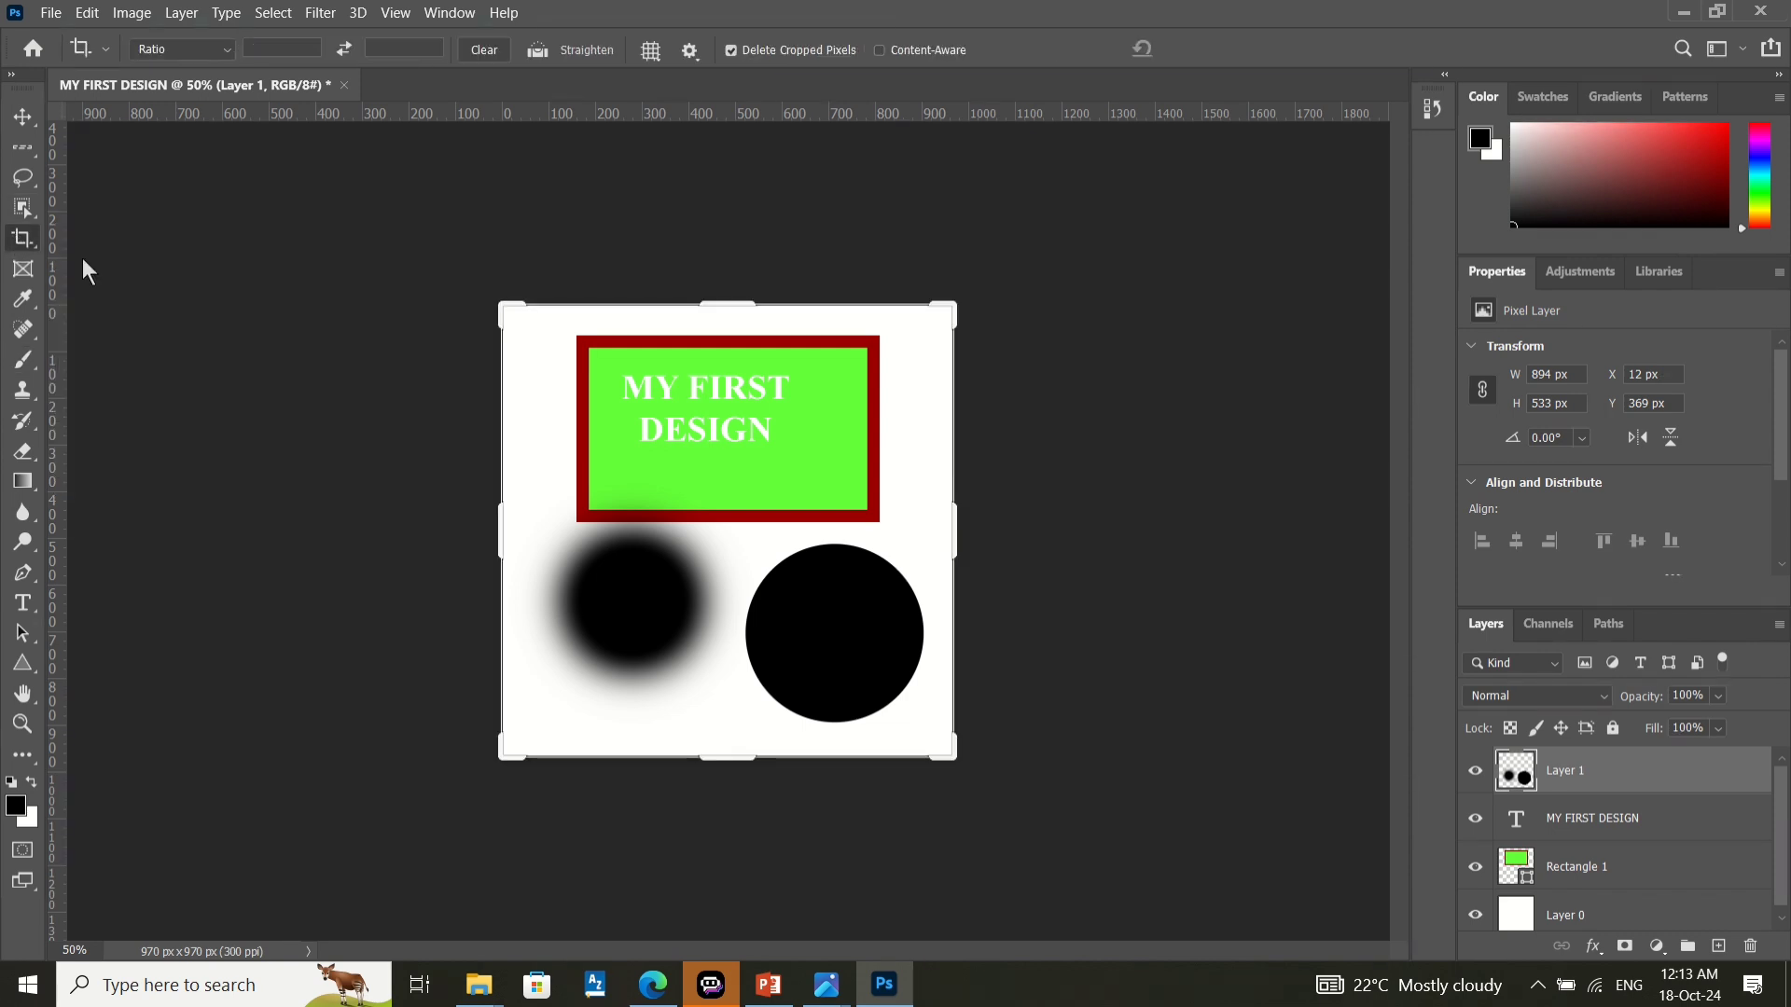
{"action": "left_click_drag", "start_coordinate": [511, 319], "coordinate": [589, 322]}
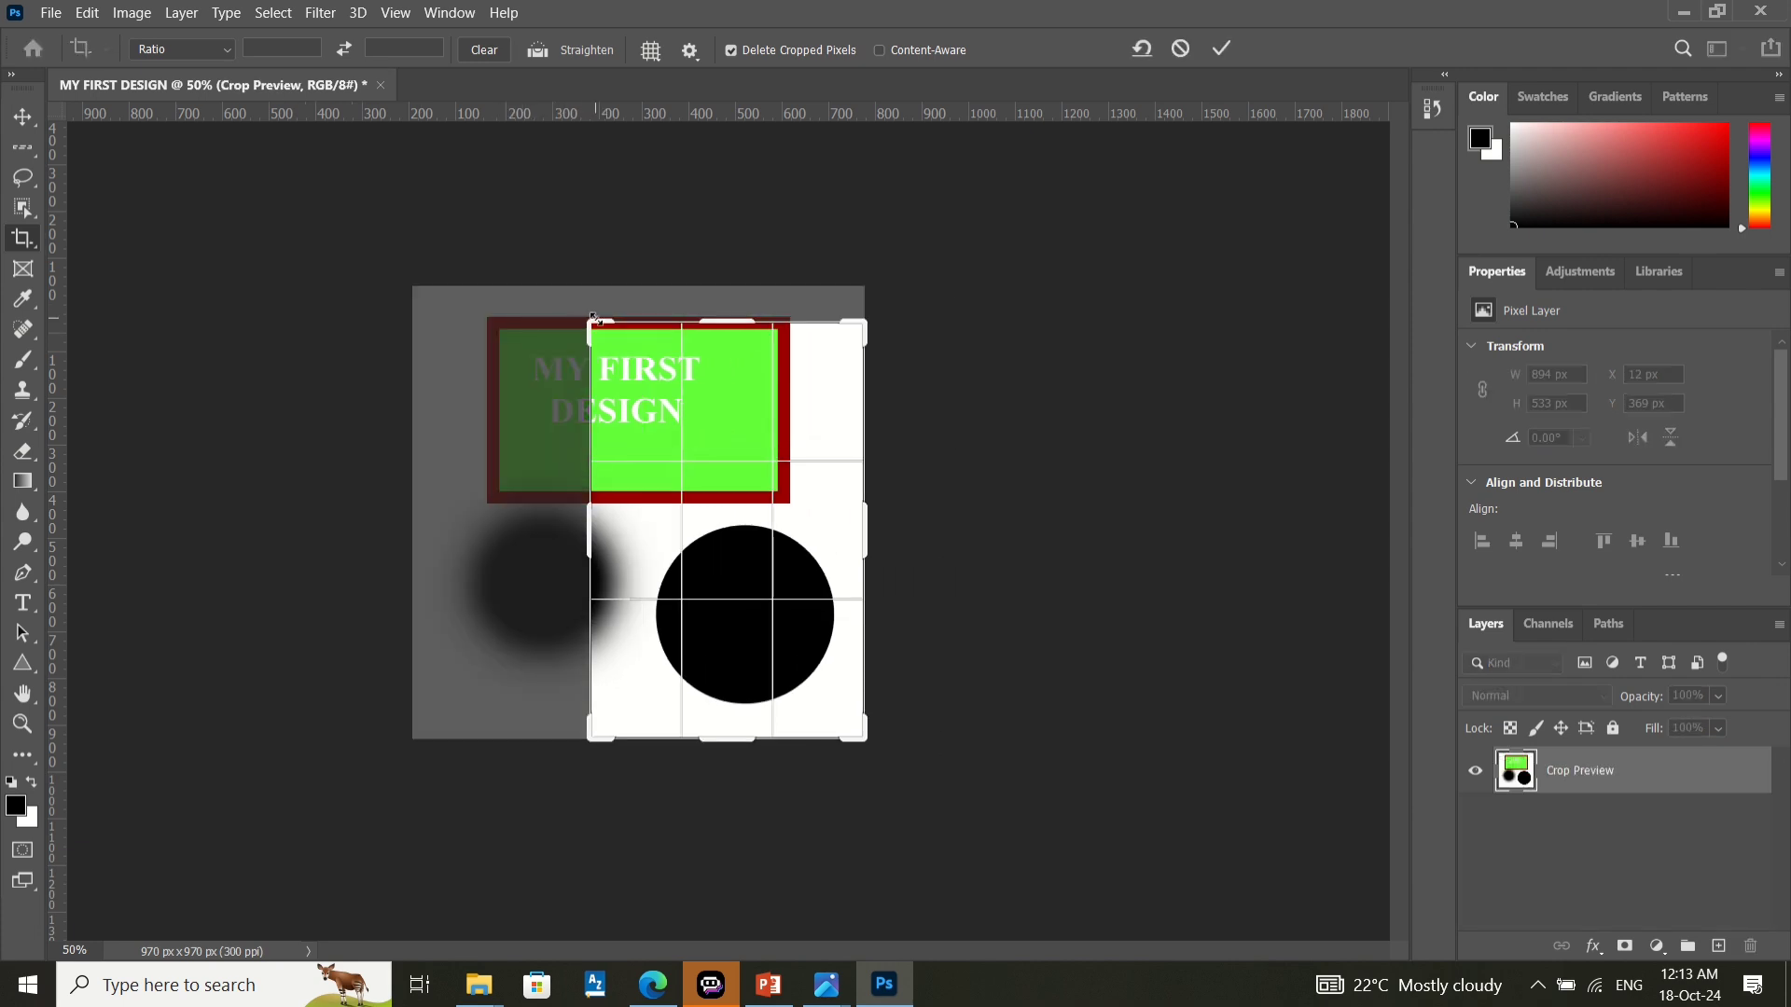
{"action": "key", "text": "Return"}
{"action": "key", "text": "ctrl+z"}
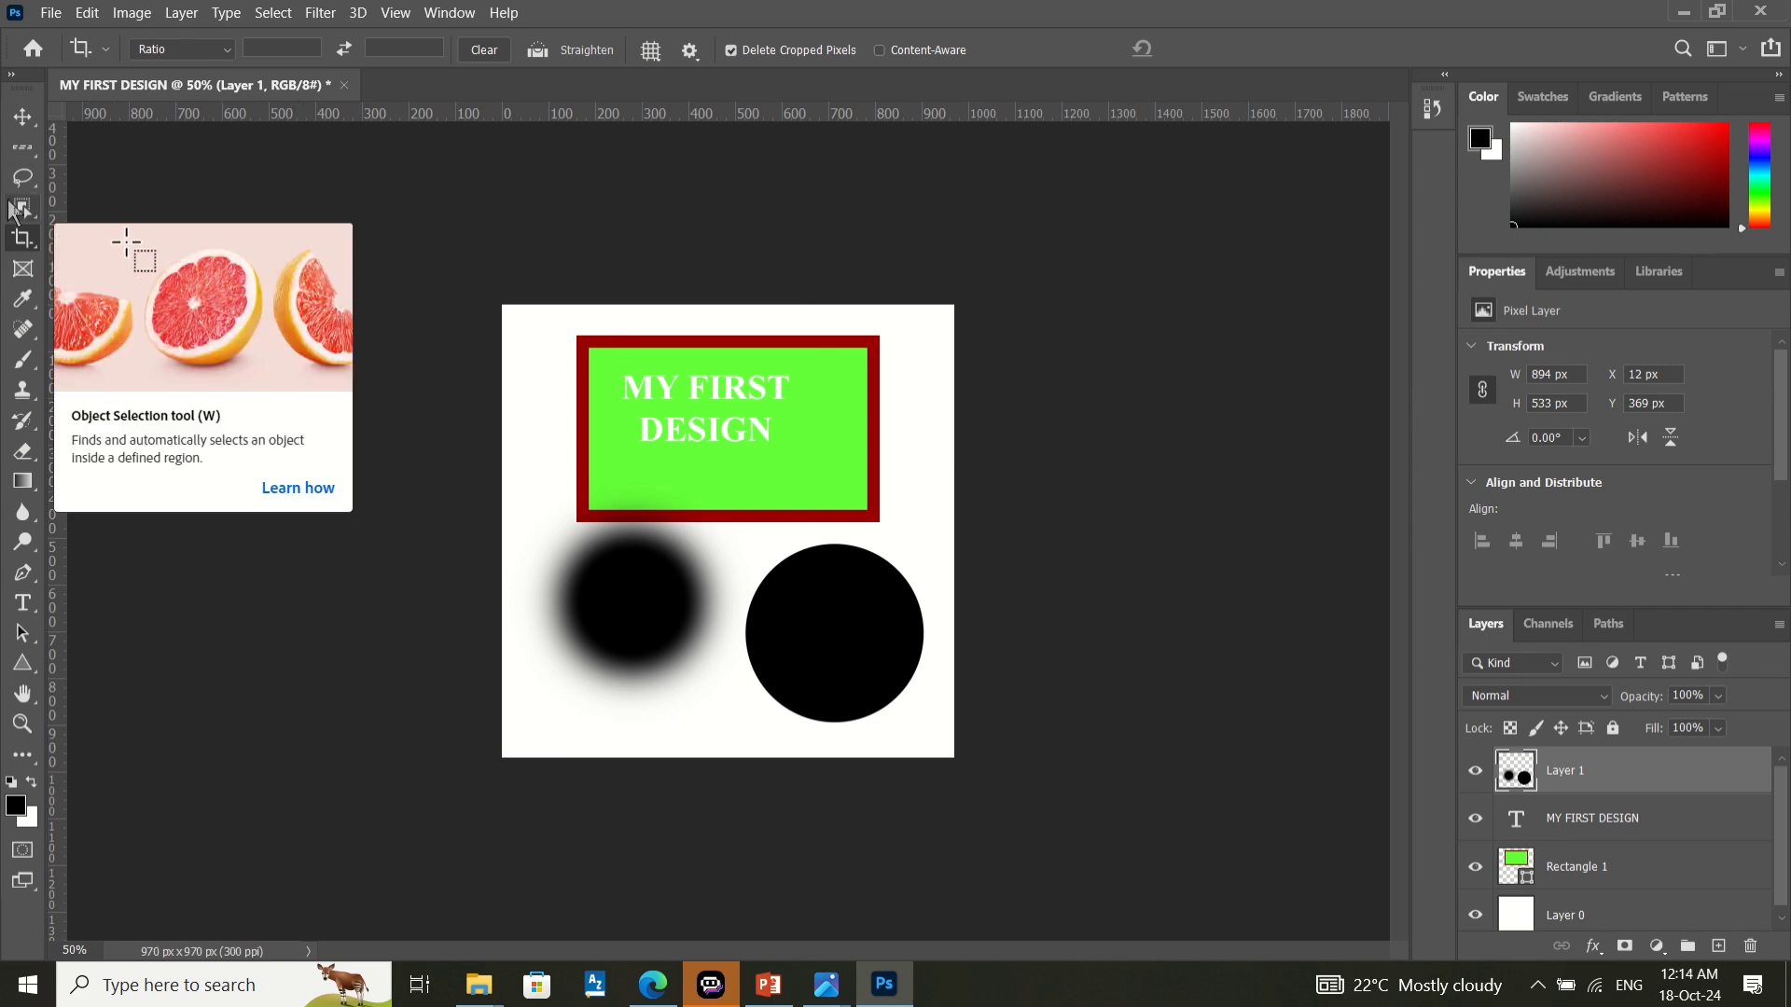
- Select the hard-edged dot with an Object Selection box of about 441 x 401 px around it, and deselect it
{"action": "left_click", "coordinate": [20, 208]}
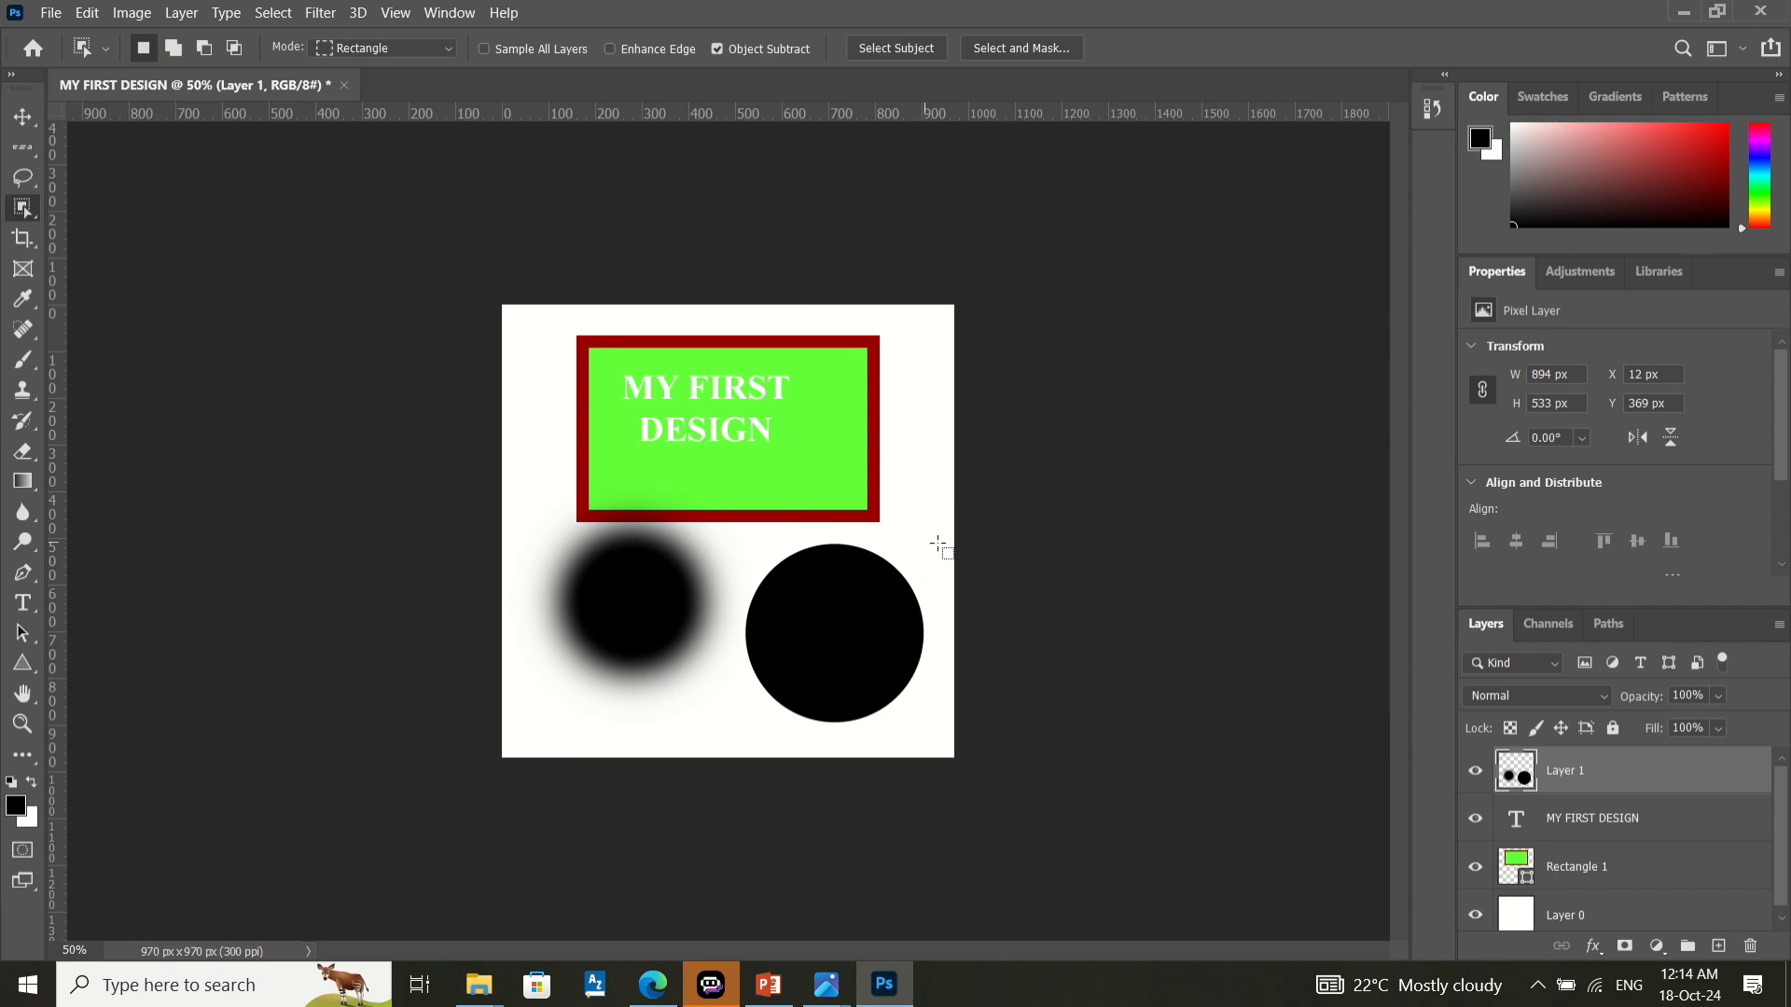
{"action": "left_click_drag", "start_coordinate": [941, 542], "coordinate": [733, 728]}
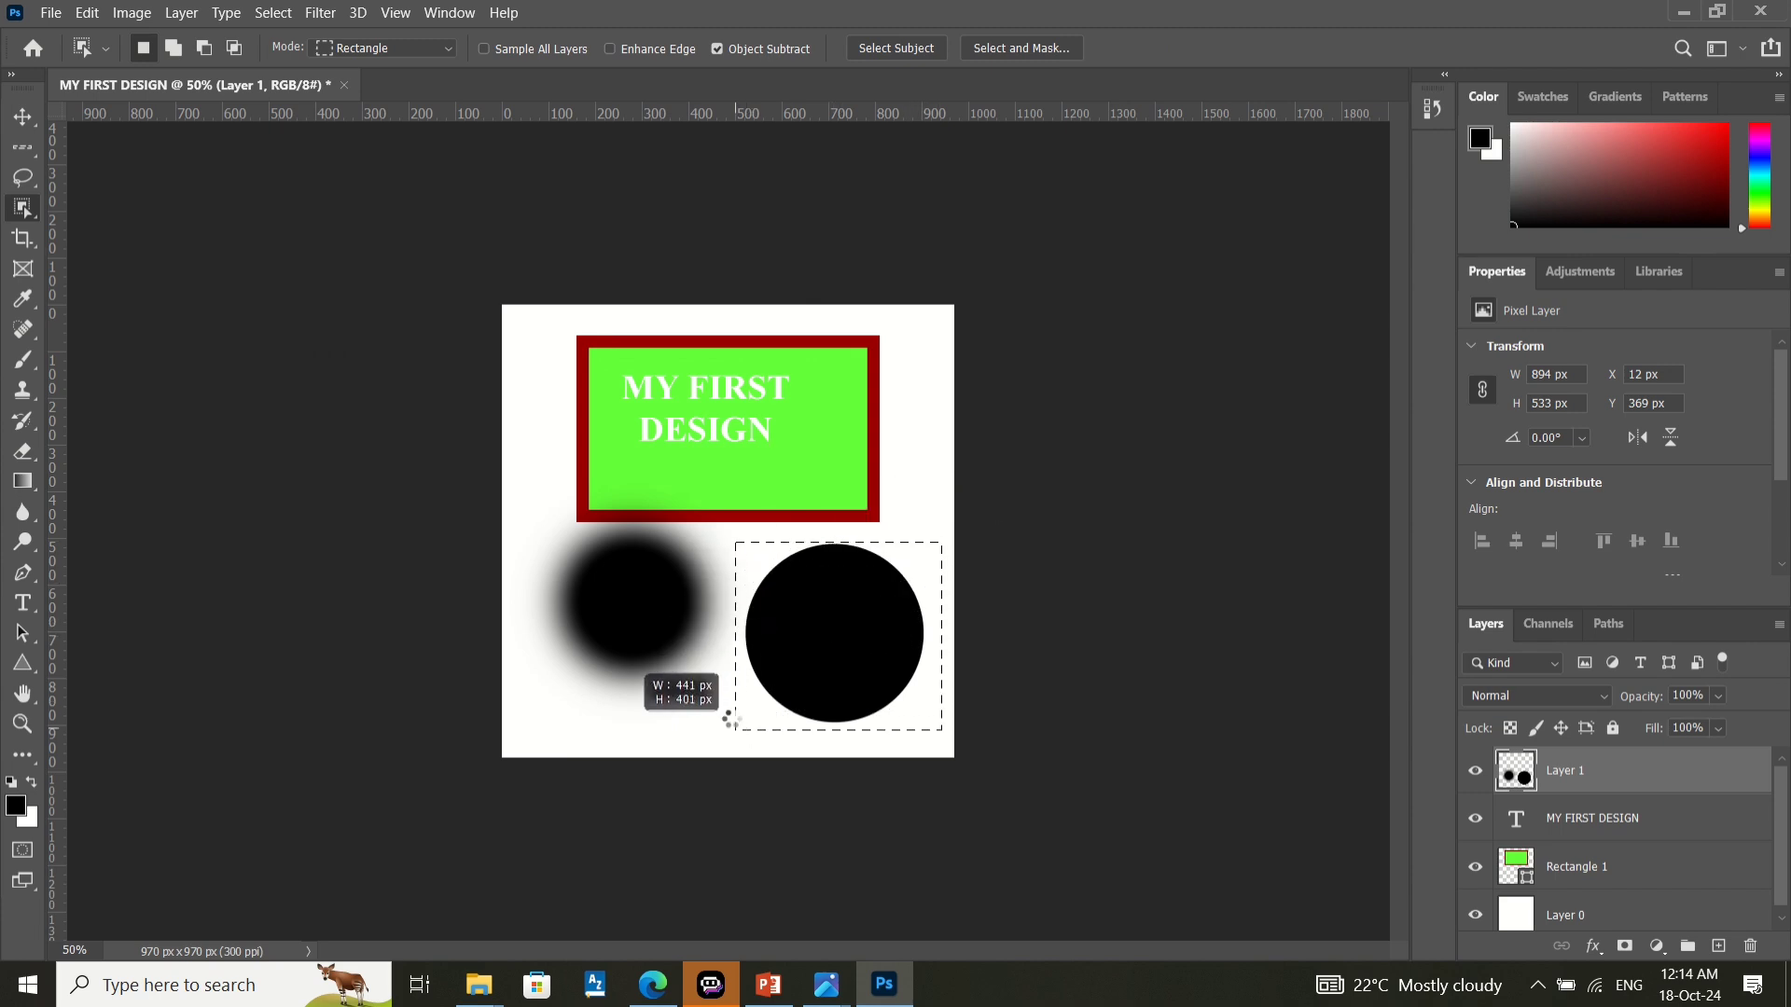
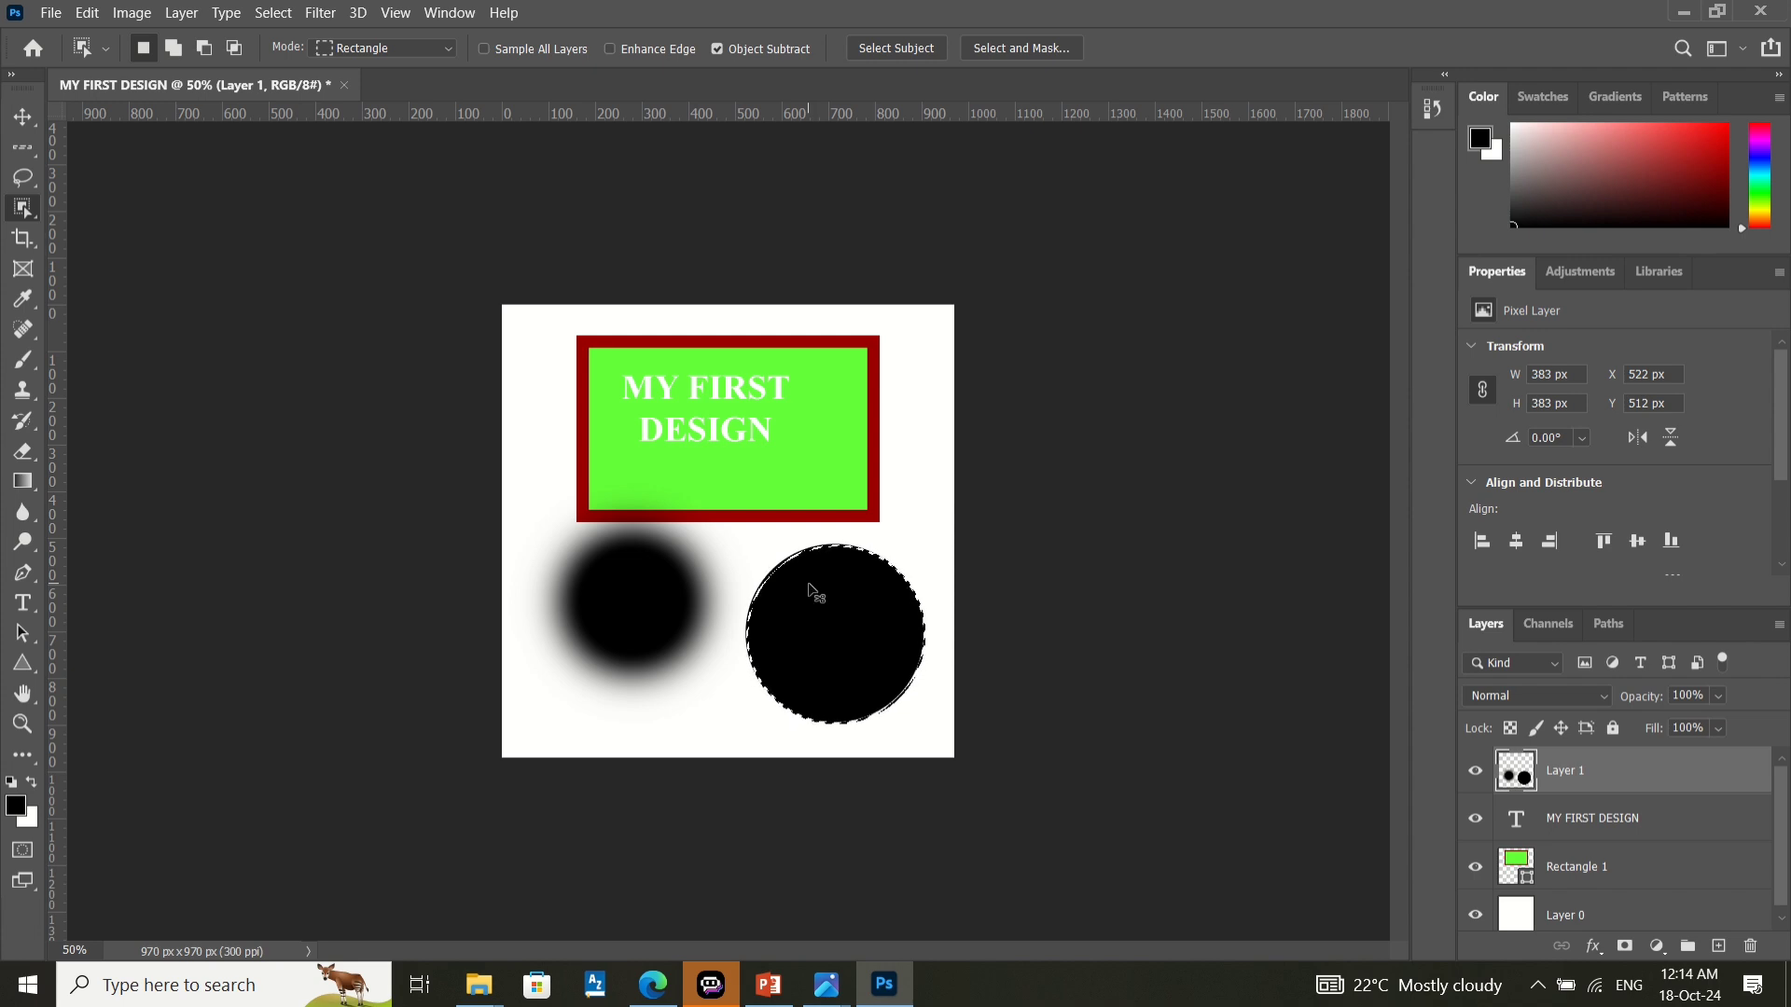
{"action": "left_click", "coordinate": [810, 588]}
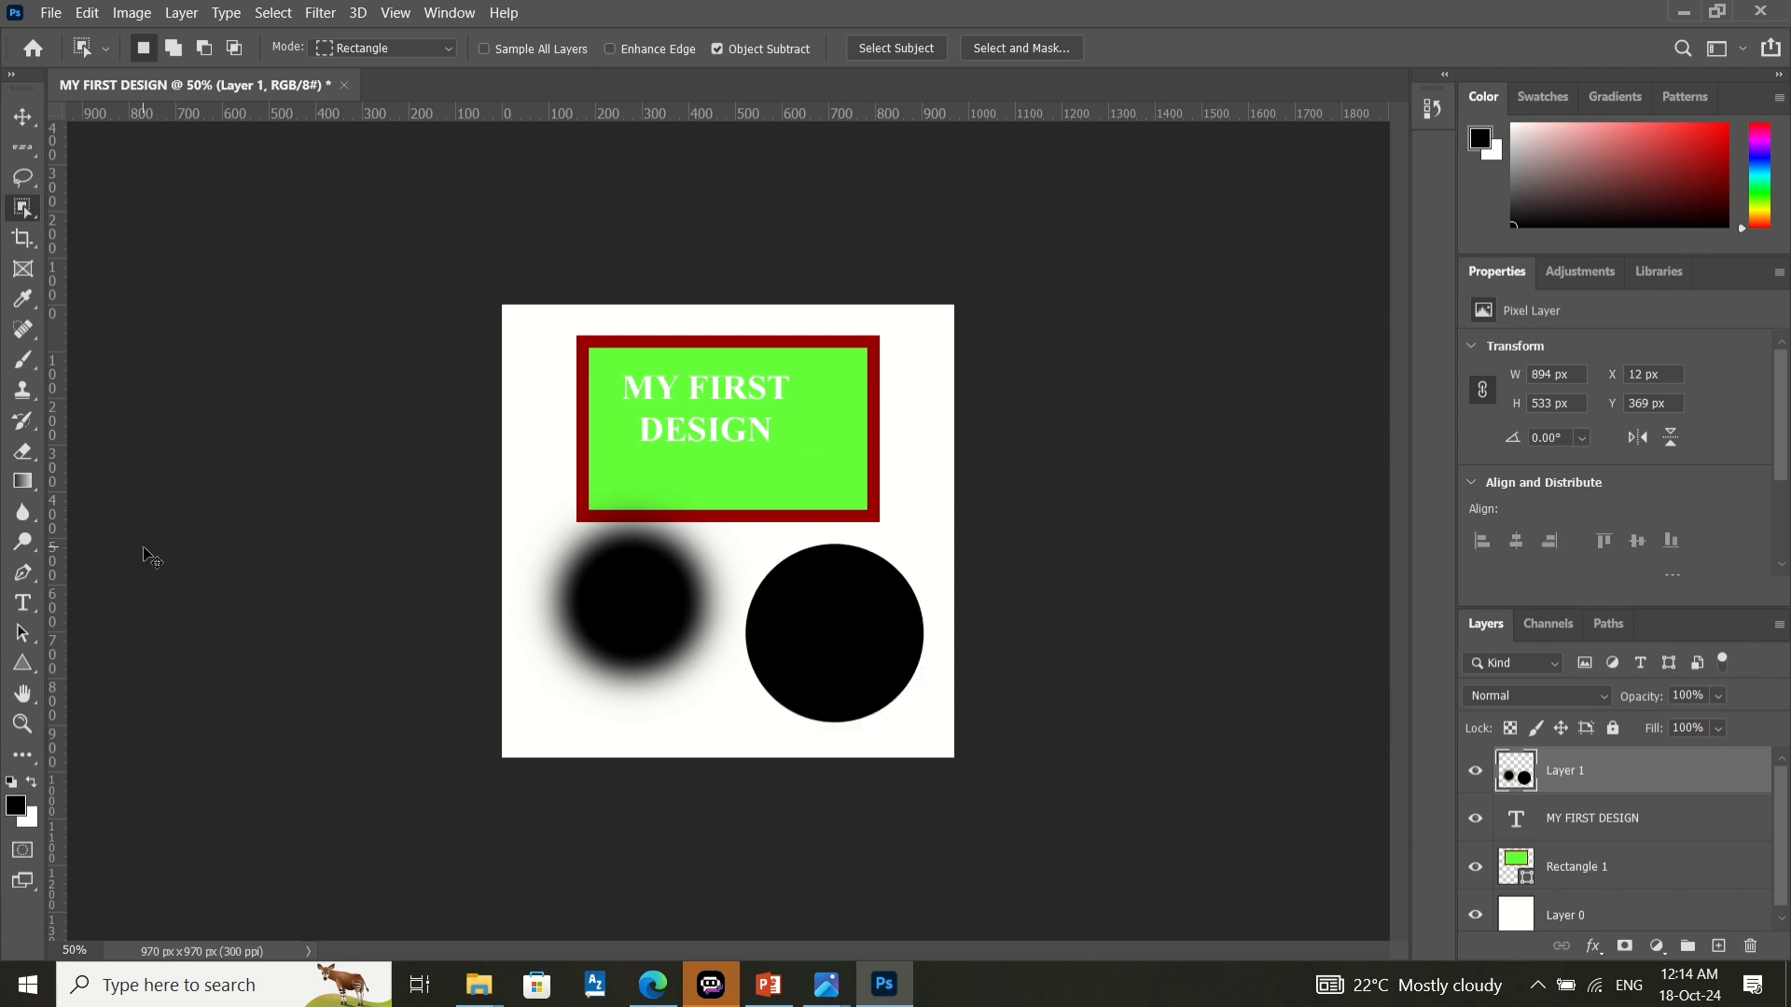
- Undo both black brush dots on Layer 1
{"action": "key", "text": "ctrl+z"}
{"action": "key", "text": "ctrl+z"}
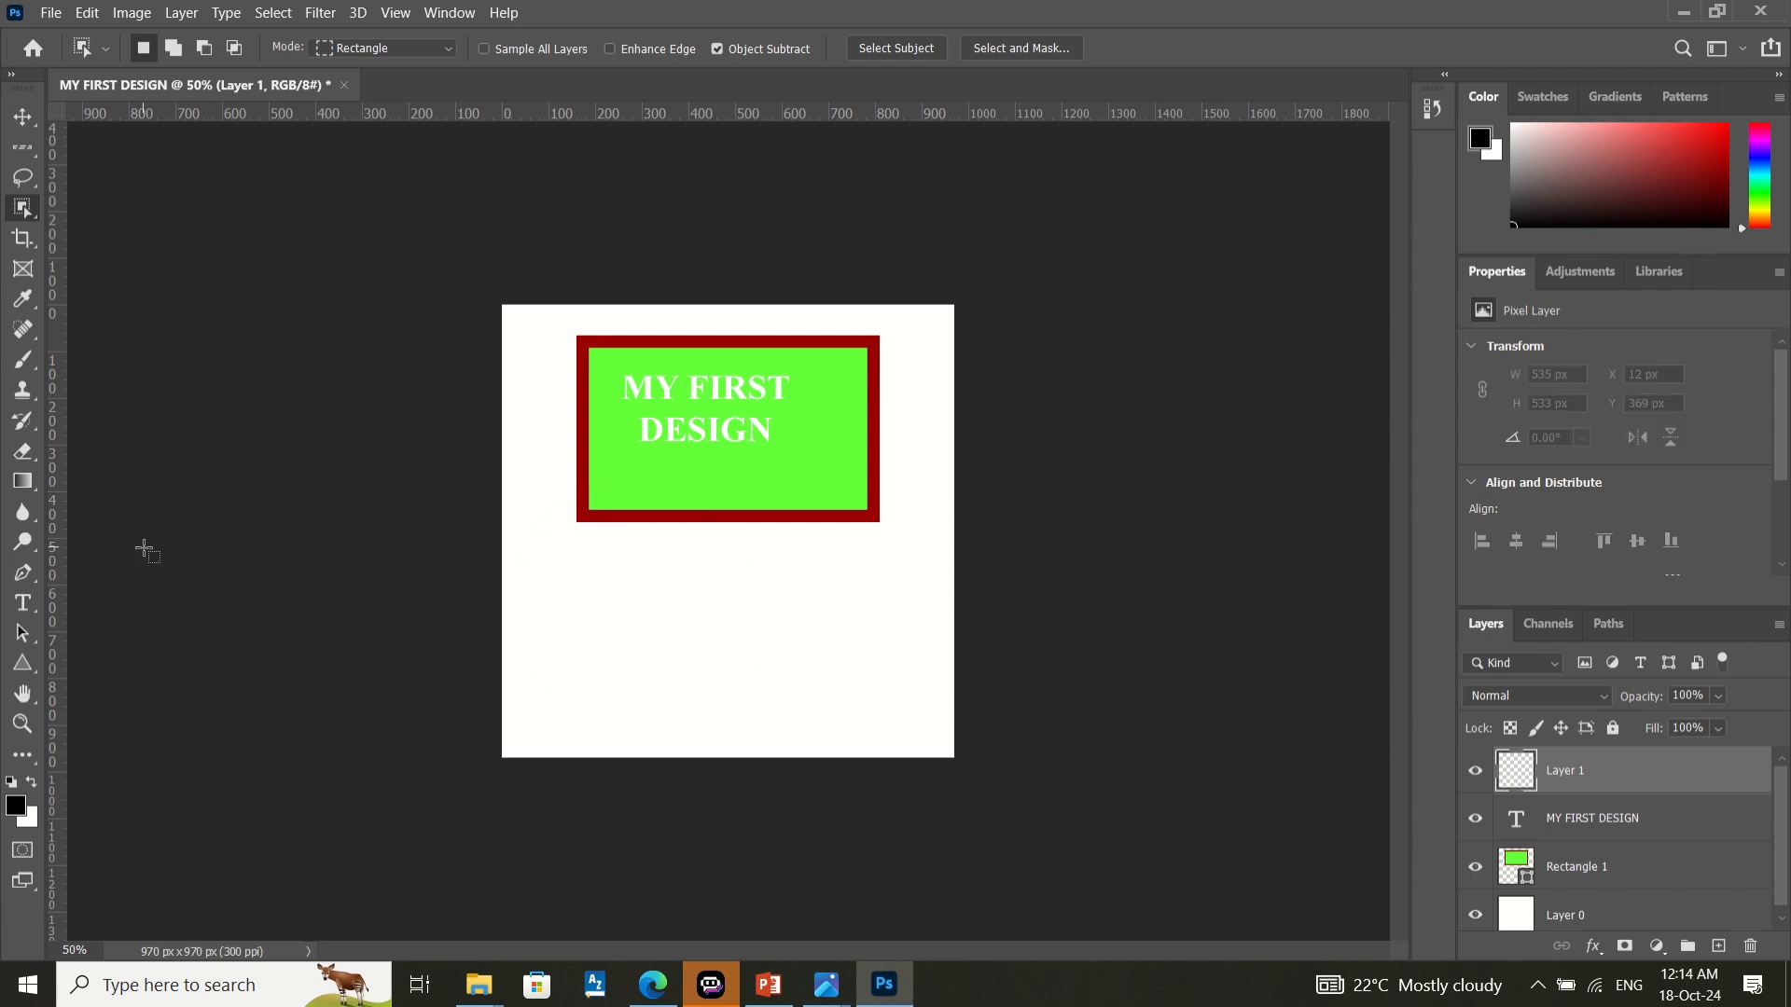
- Activate the Lasso Tool and select the Rectangle 1 layer
{"action": "left_click", "coordinate": [23, 176]}
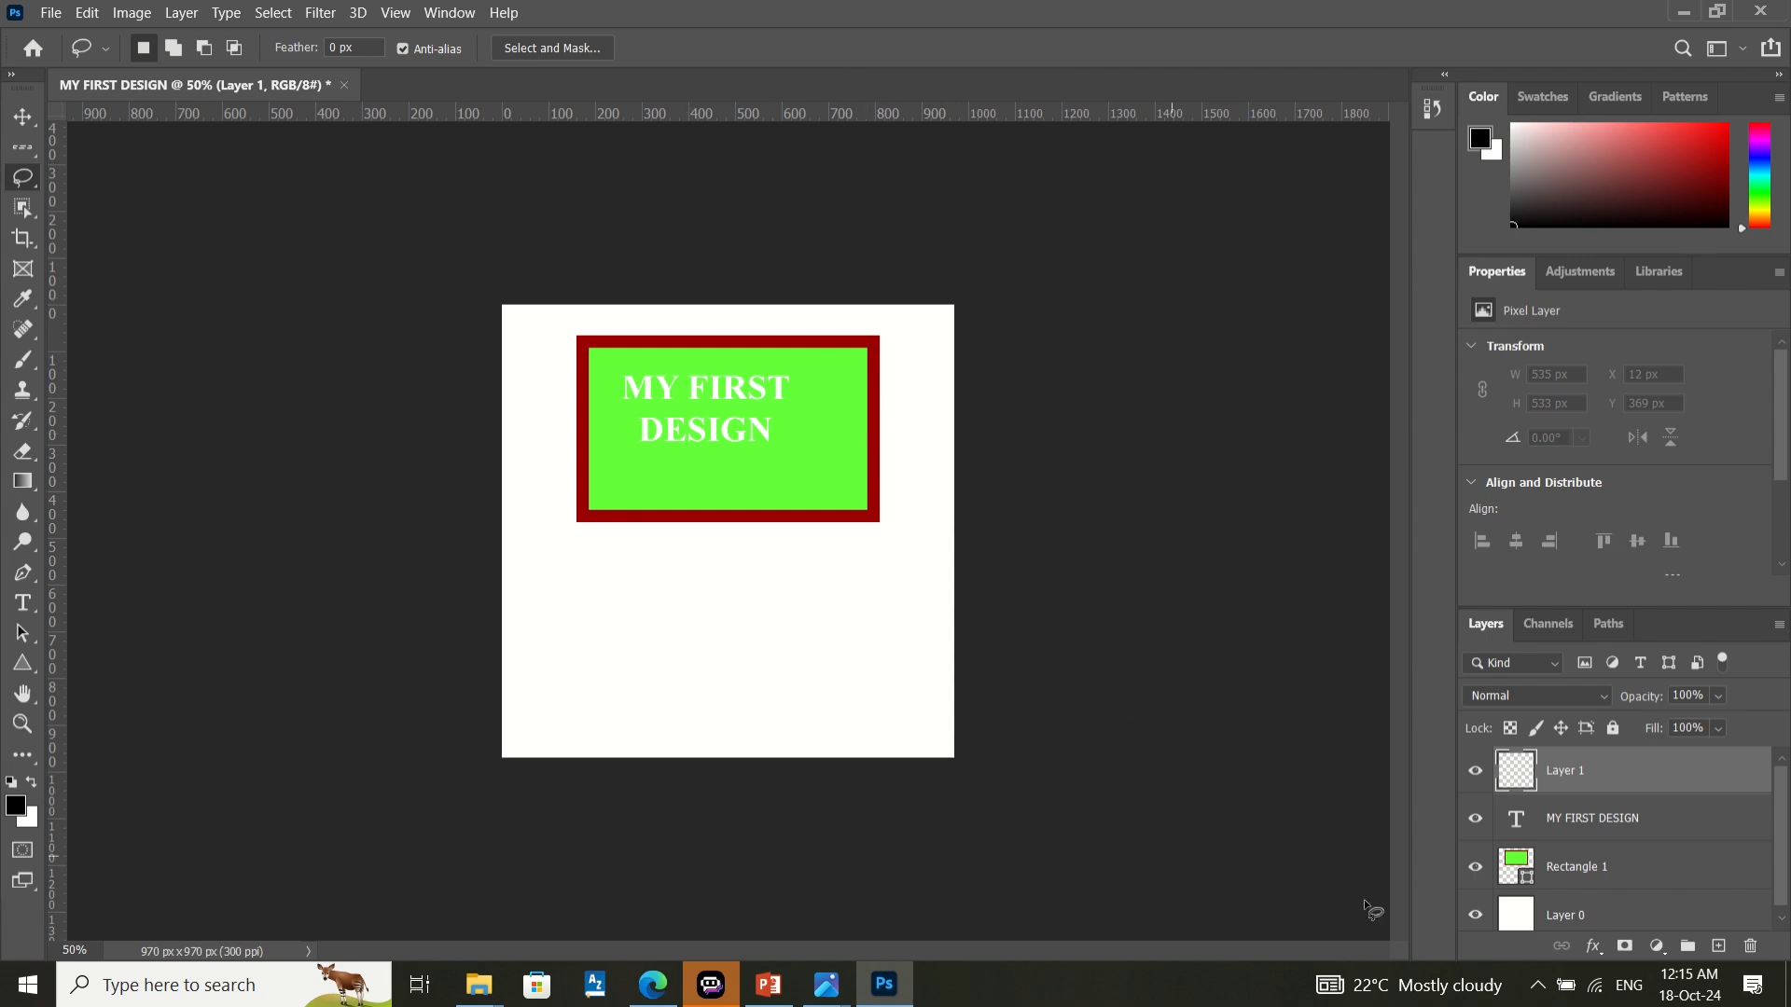
{"action": "left_click", "coordinate": [1574, 888]}
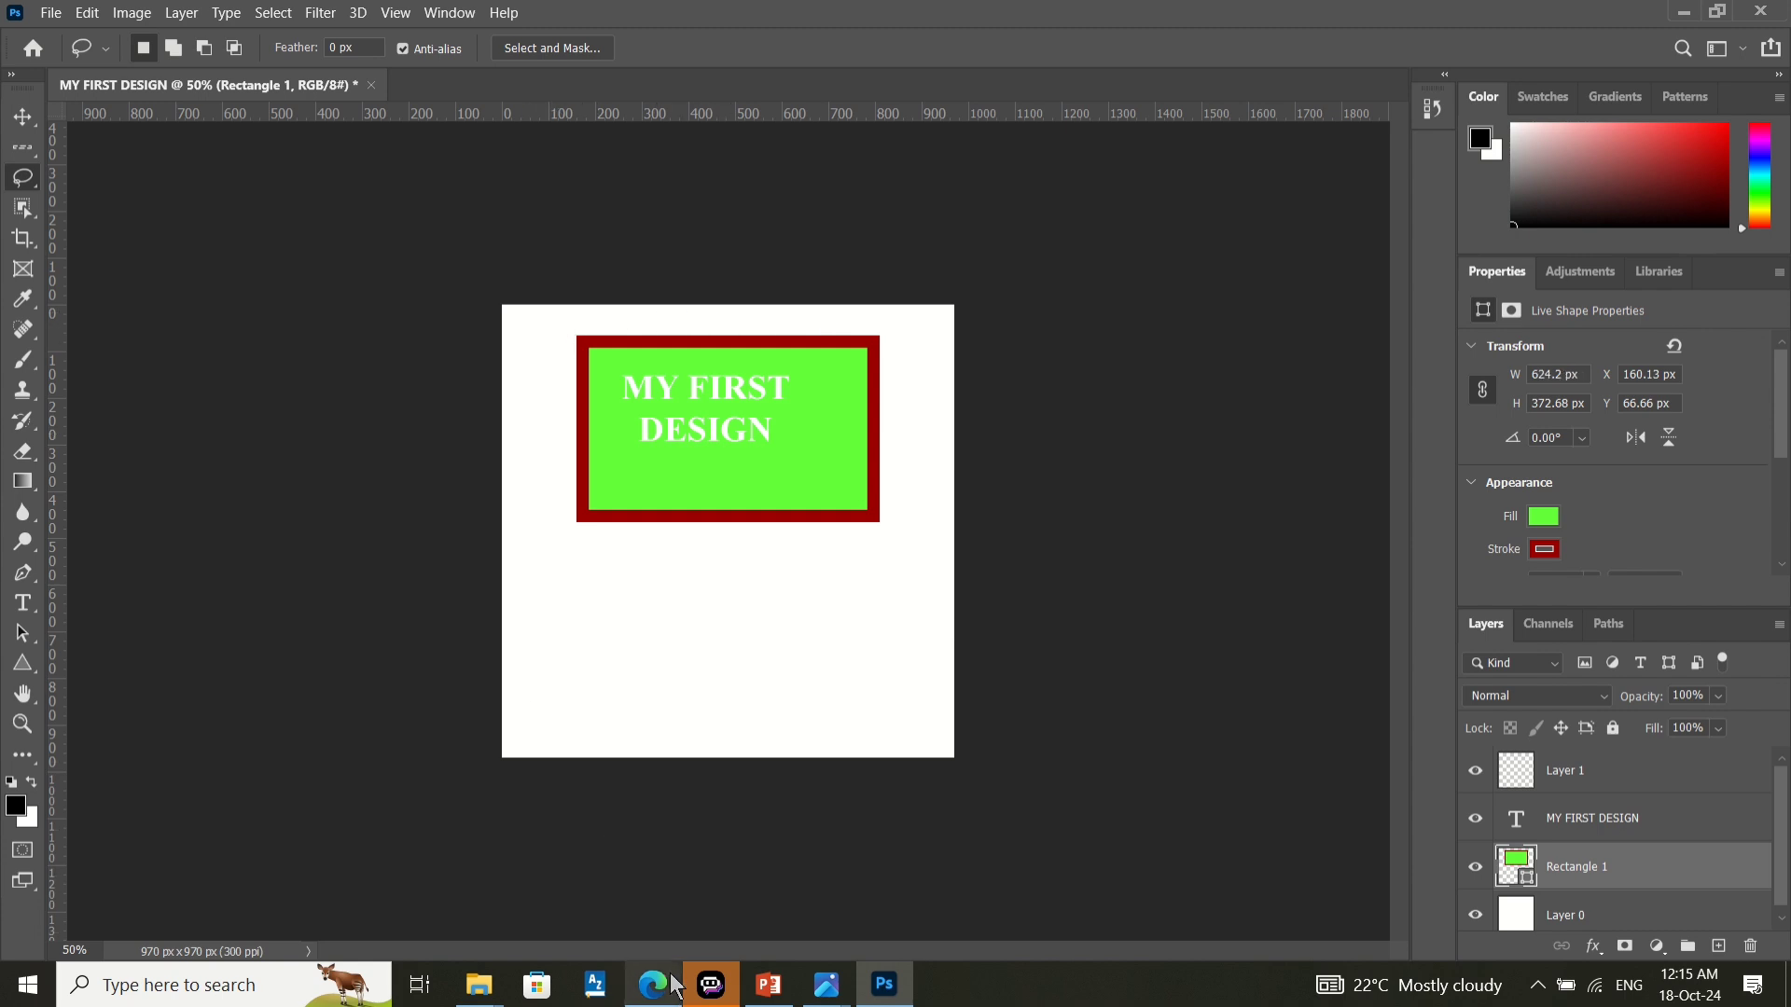
- Open the image SELASI ARTS-# copy-3 from the Desktop folder as a separate document in Photoshop
{"action": "left_click", "coordinate": [479, 984]}
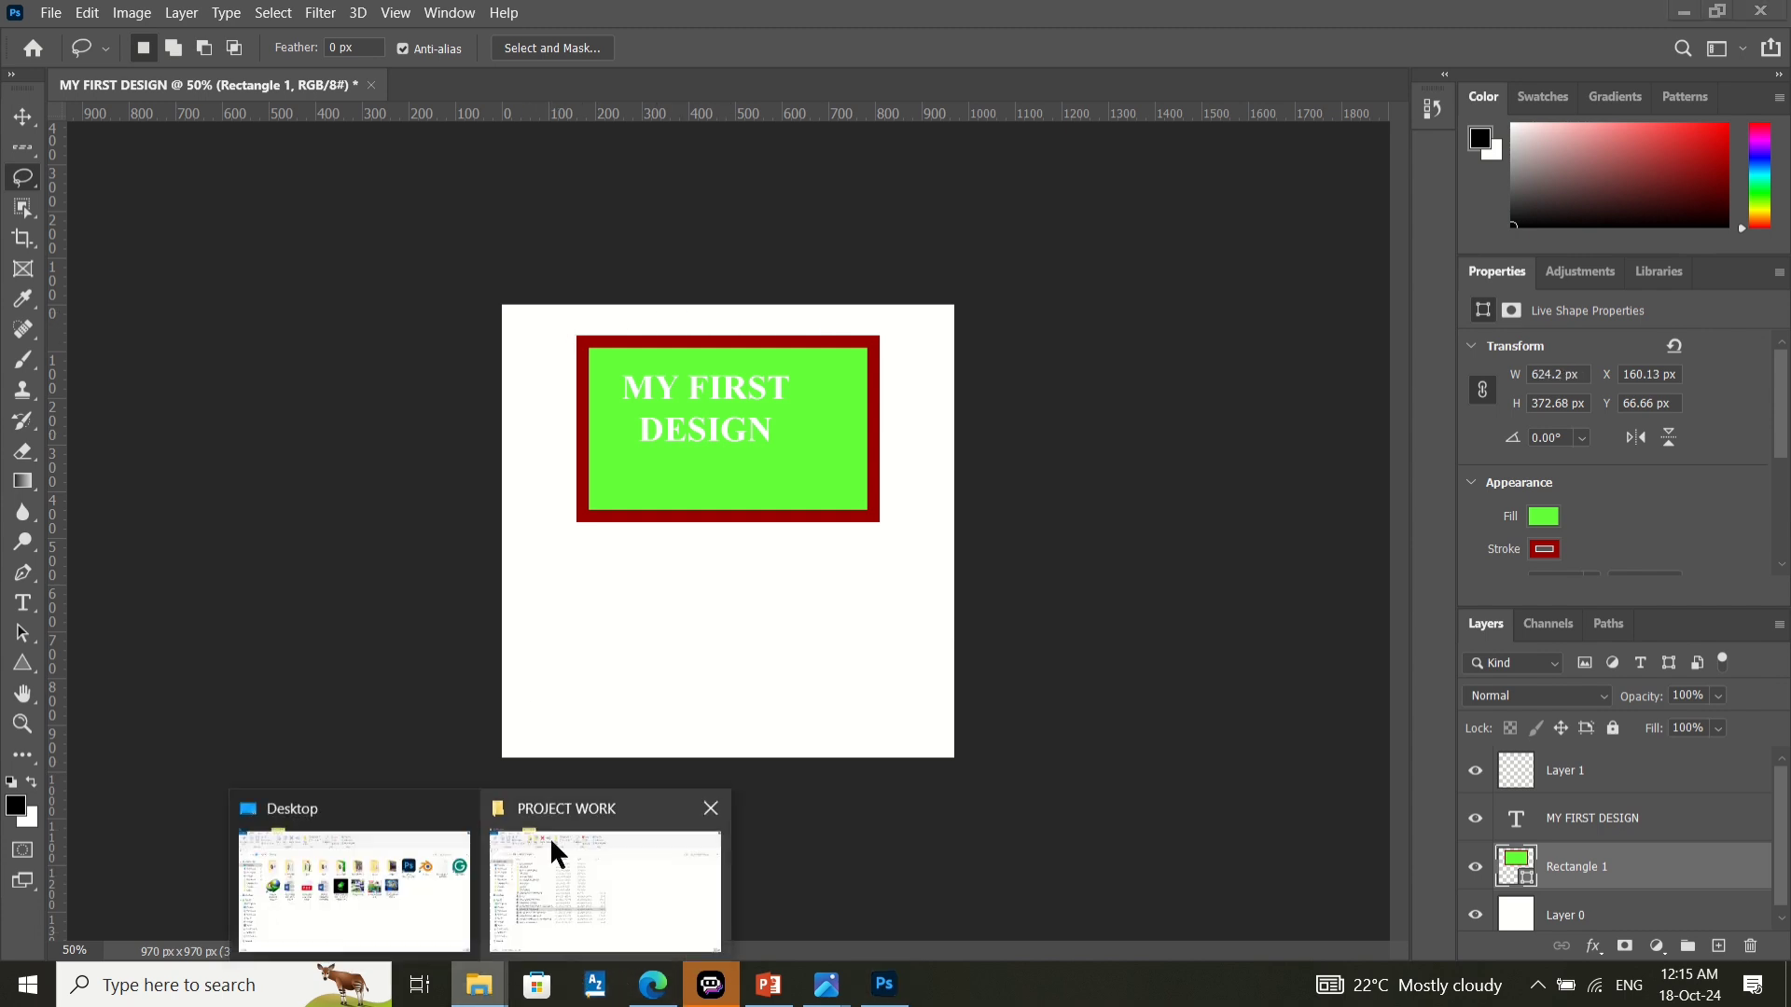
{"action": "left_click", "coordinate": [453, 875]}
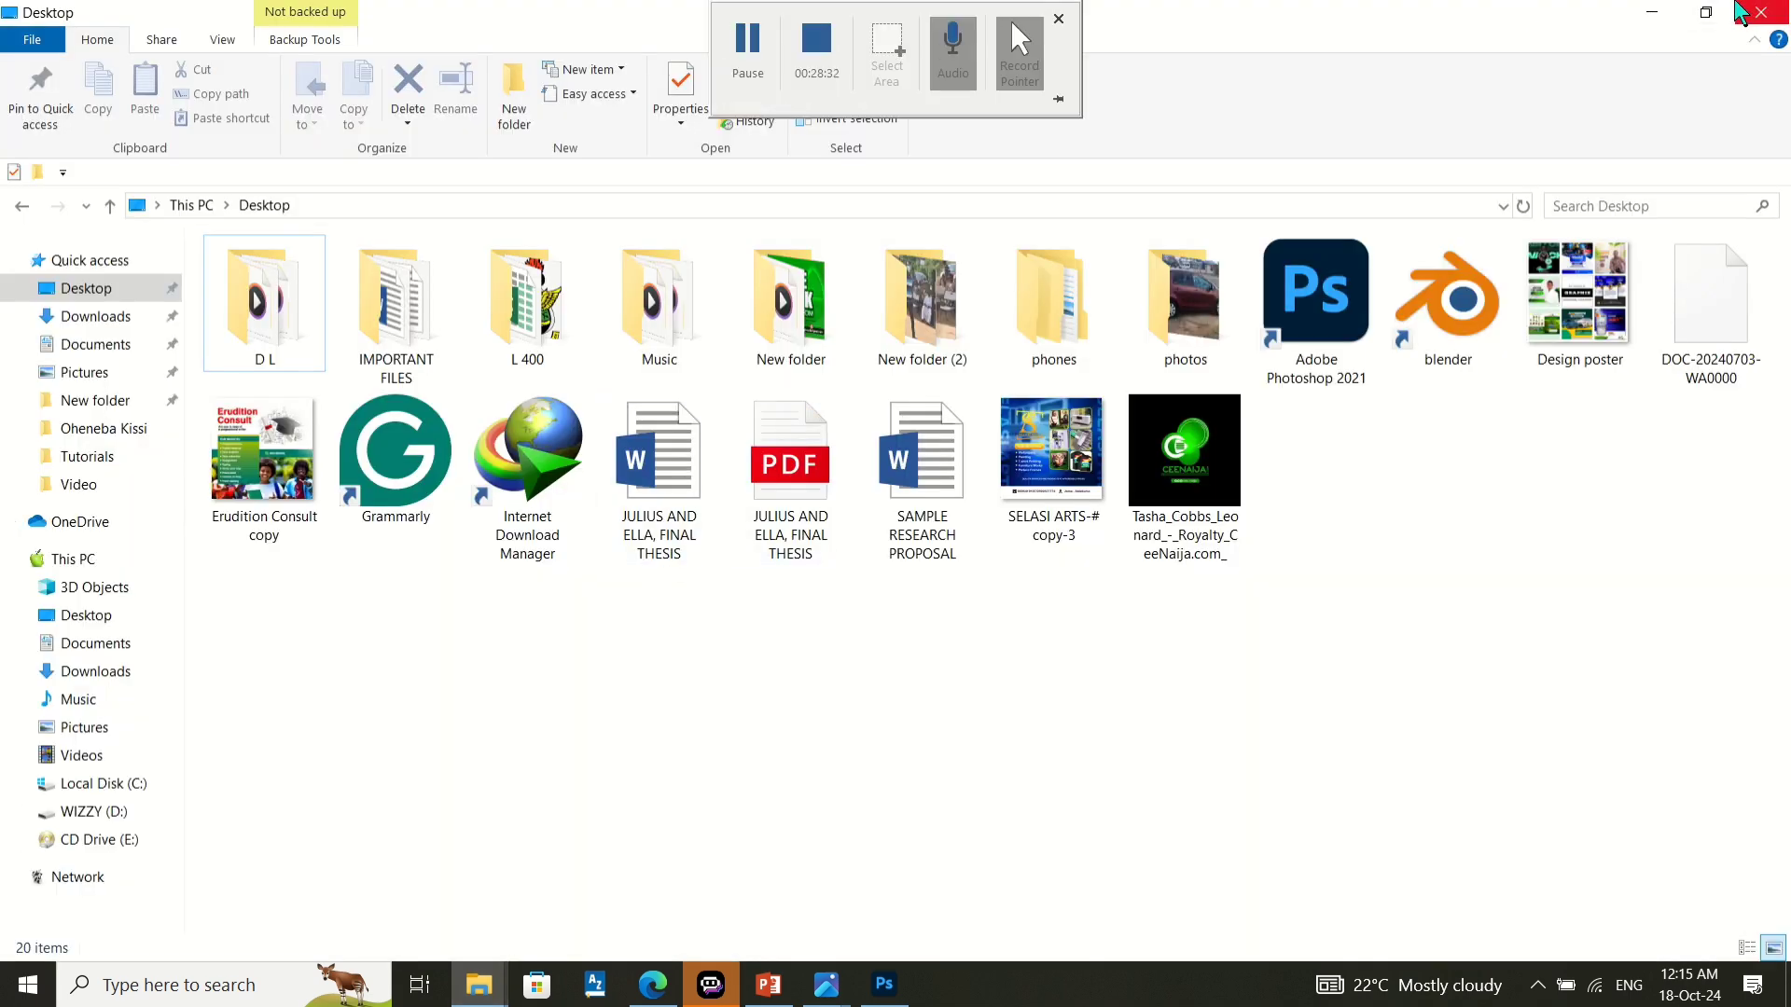
{"action": "left_click", "coordinate": [1709, 8]}
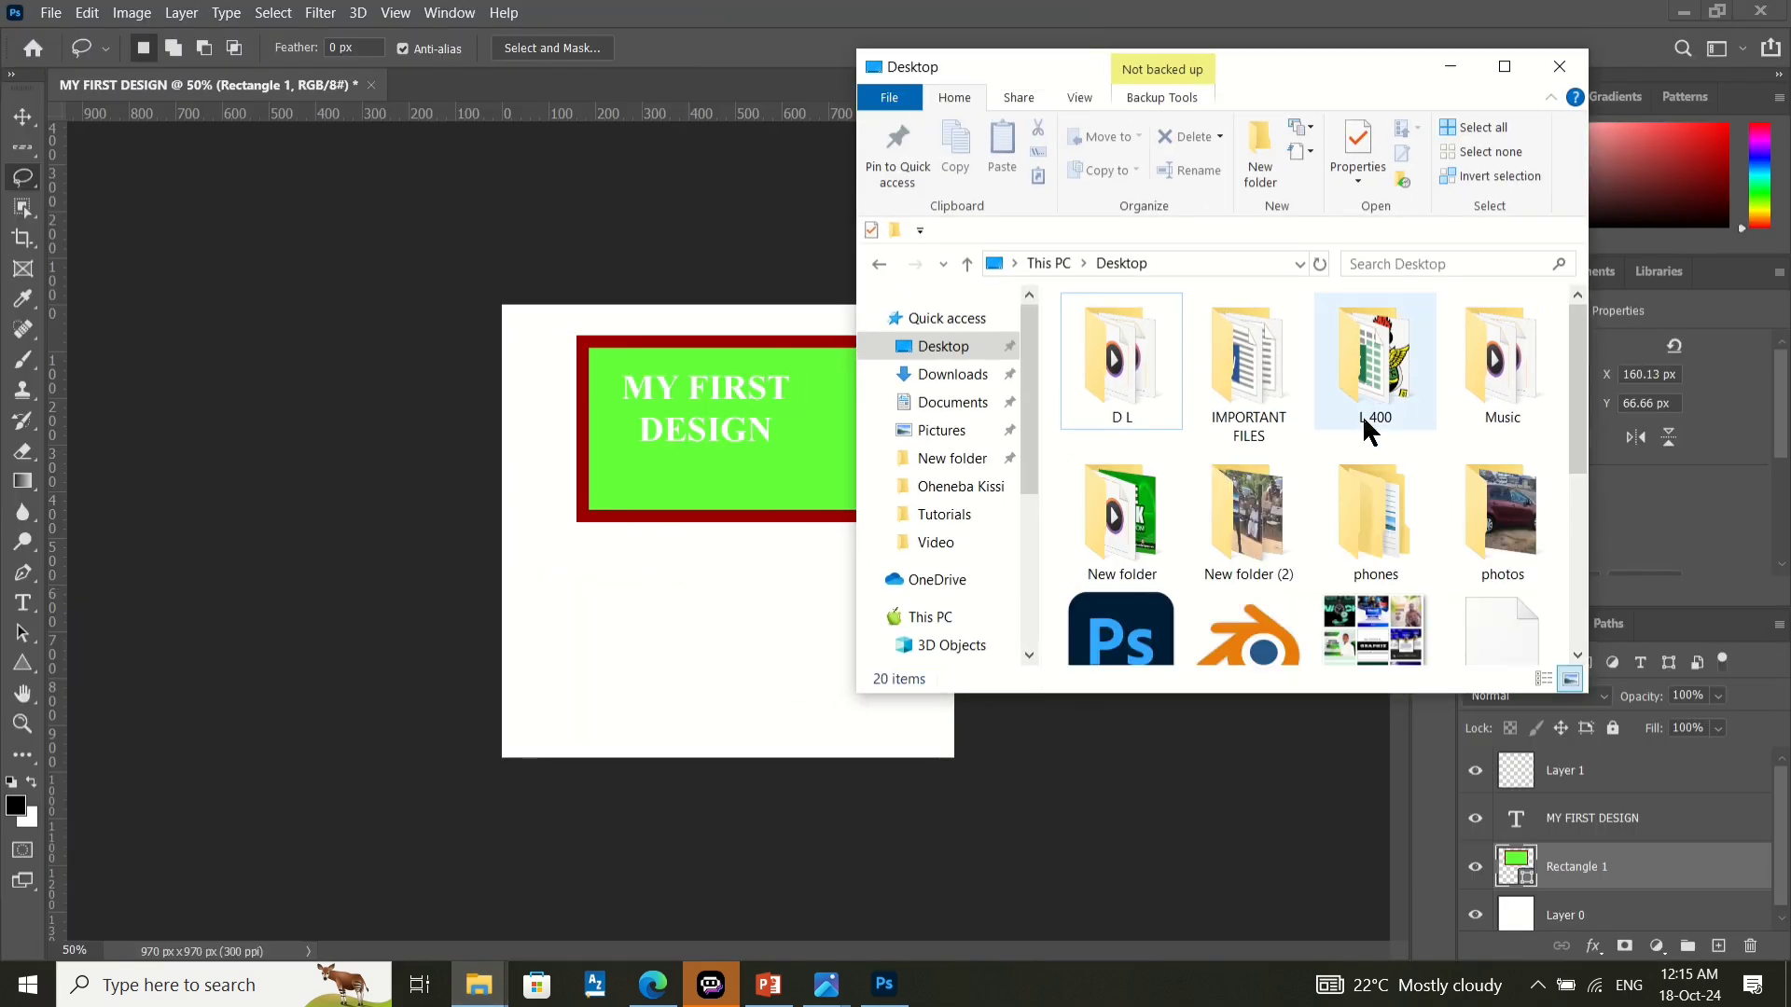
{"action": "scroll", "coordinate": [1365, 420], "scroll_direction": "down", "scroll_amount": 5}
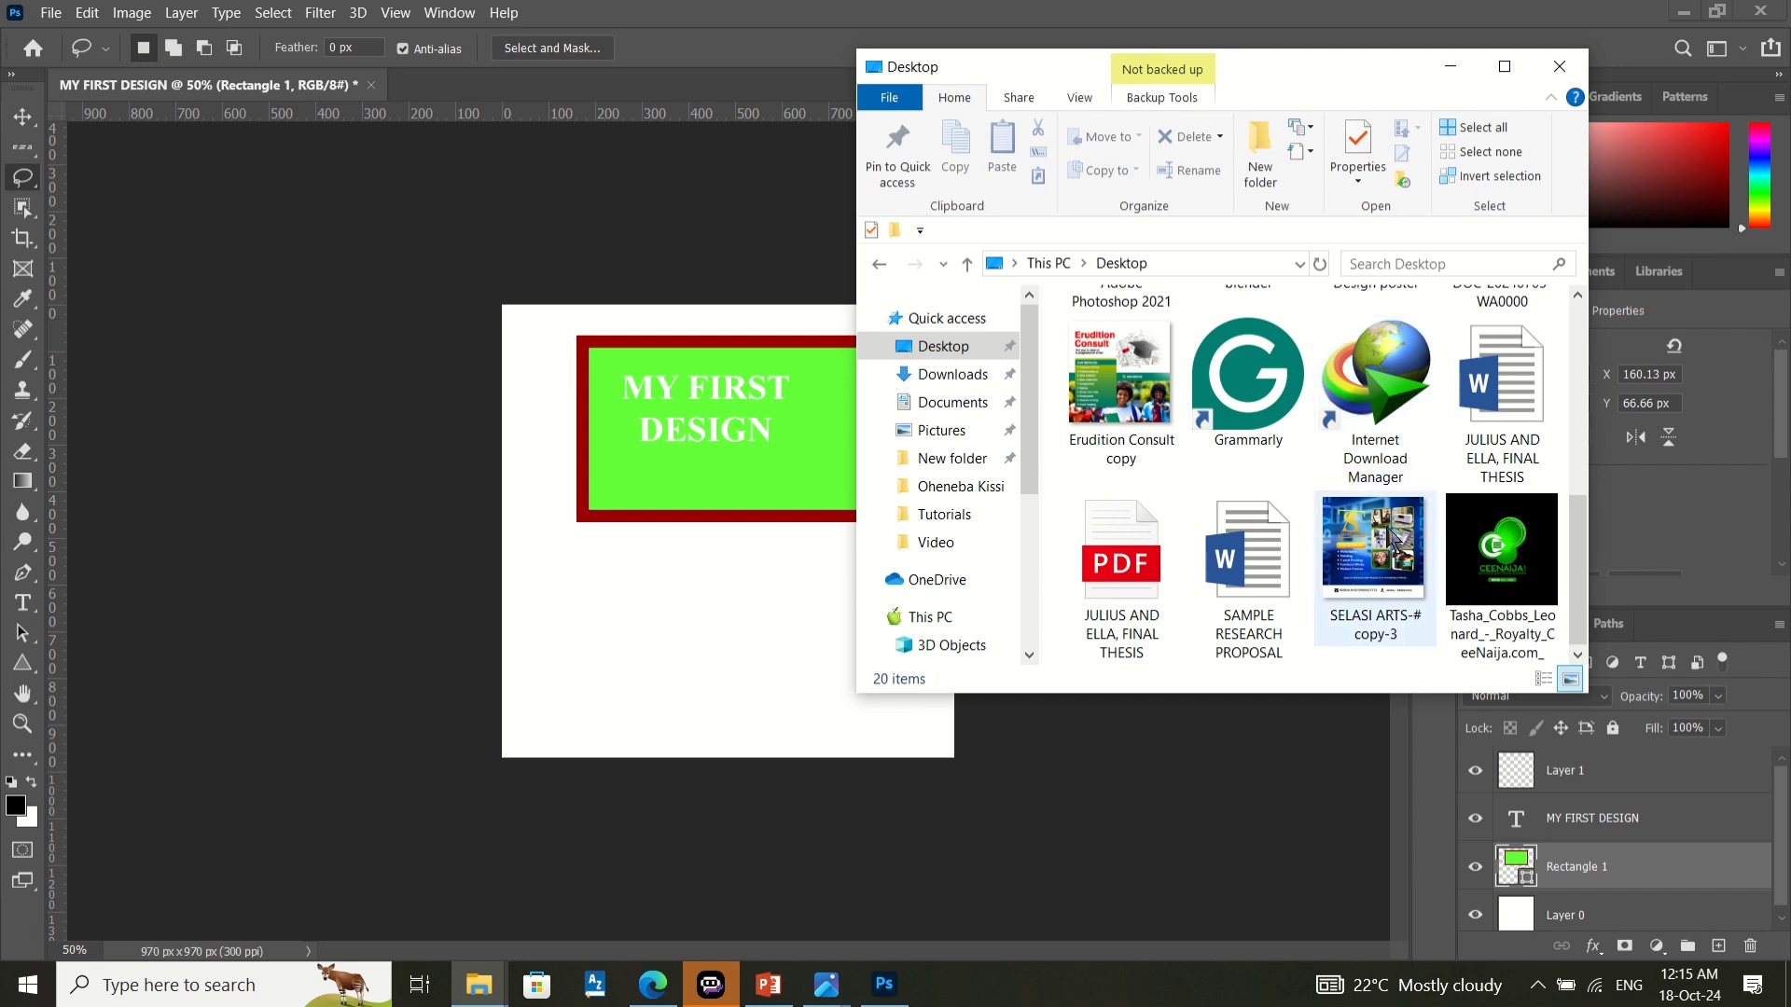
{"action": "left_click_drag", "start_coordinate": [1374, 557], "coordinate": [791, 31]}
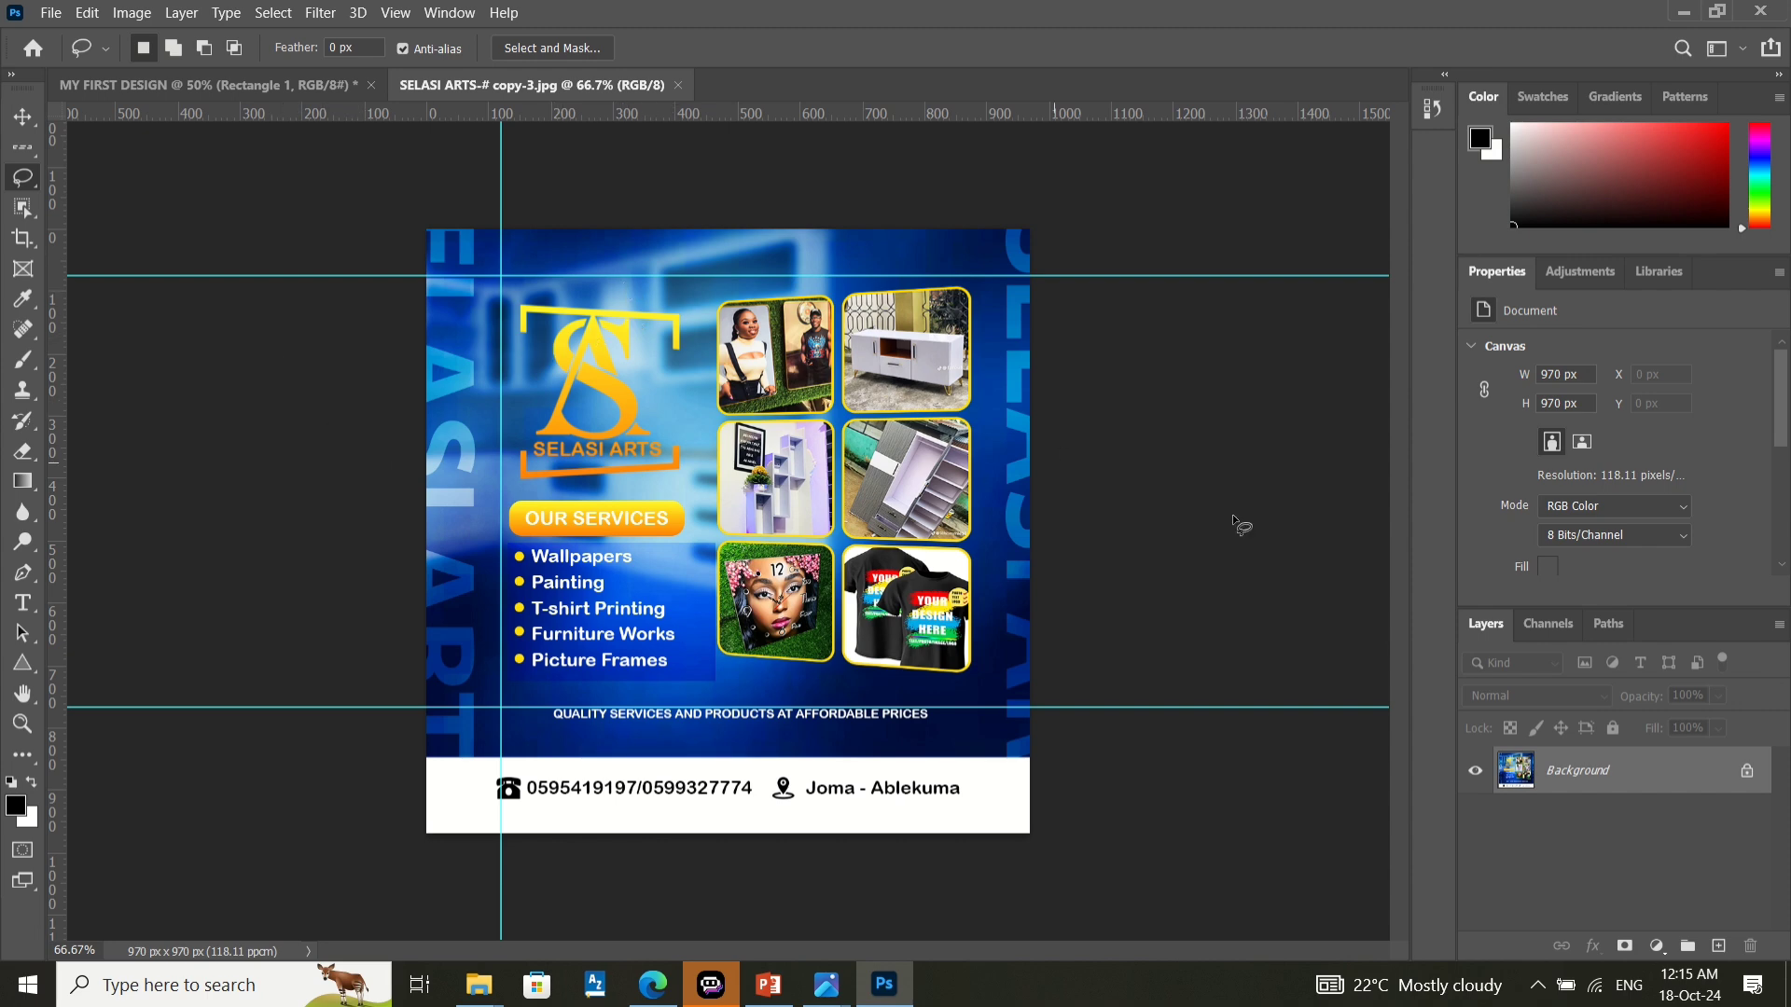
- Unlock the image's Background layer and set the area surrounding the canvas to black
{"action": "left_click", "coordinate": [1762, 778]}
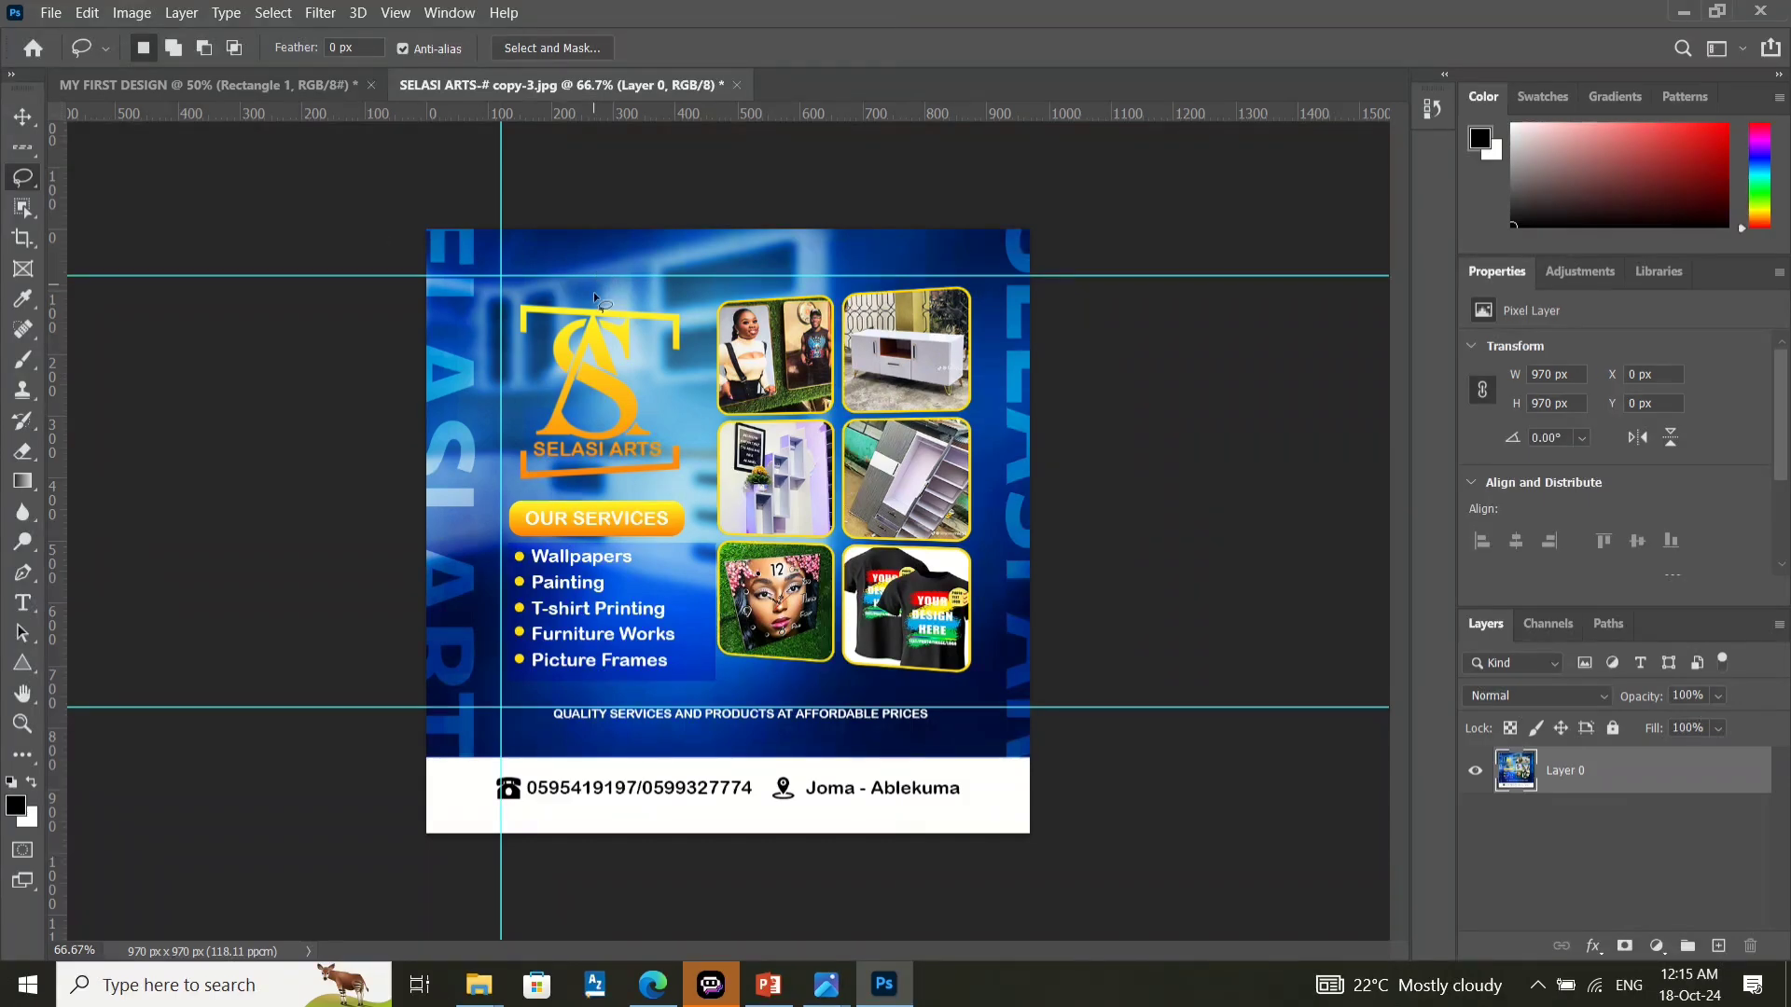
{"action": "right_click", "coordinate": [405, 323]}
{"action": "left_click", "coordinate": [471, 362]}
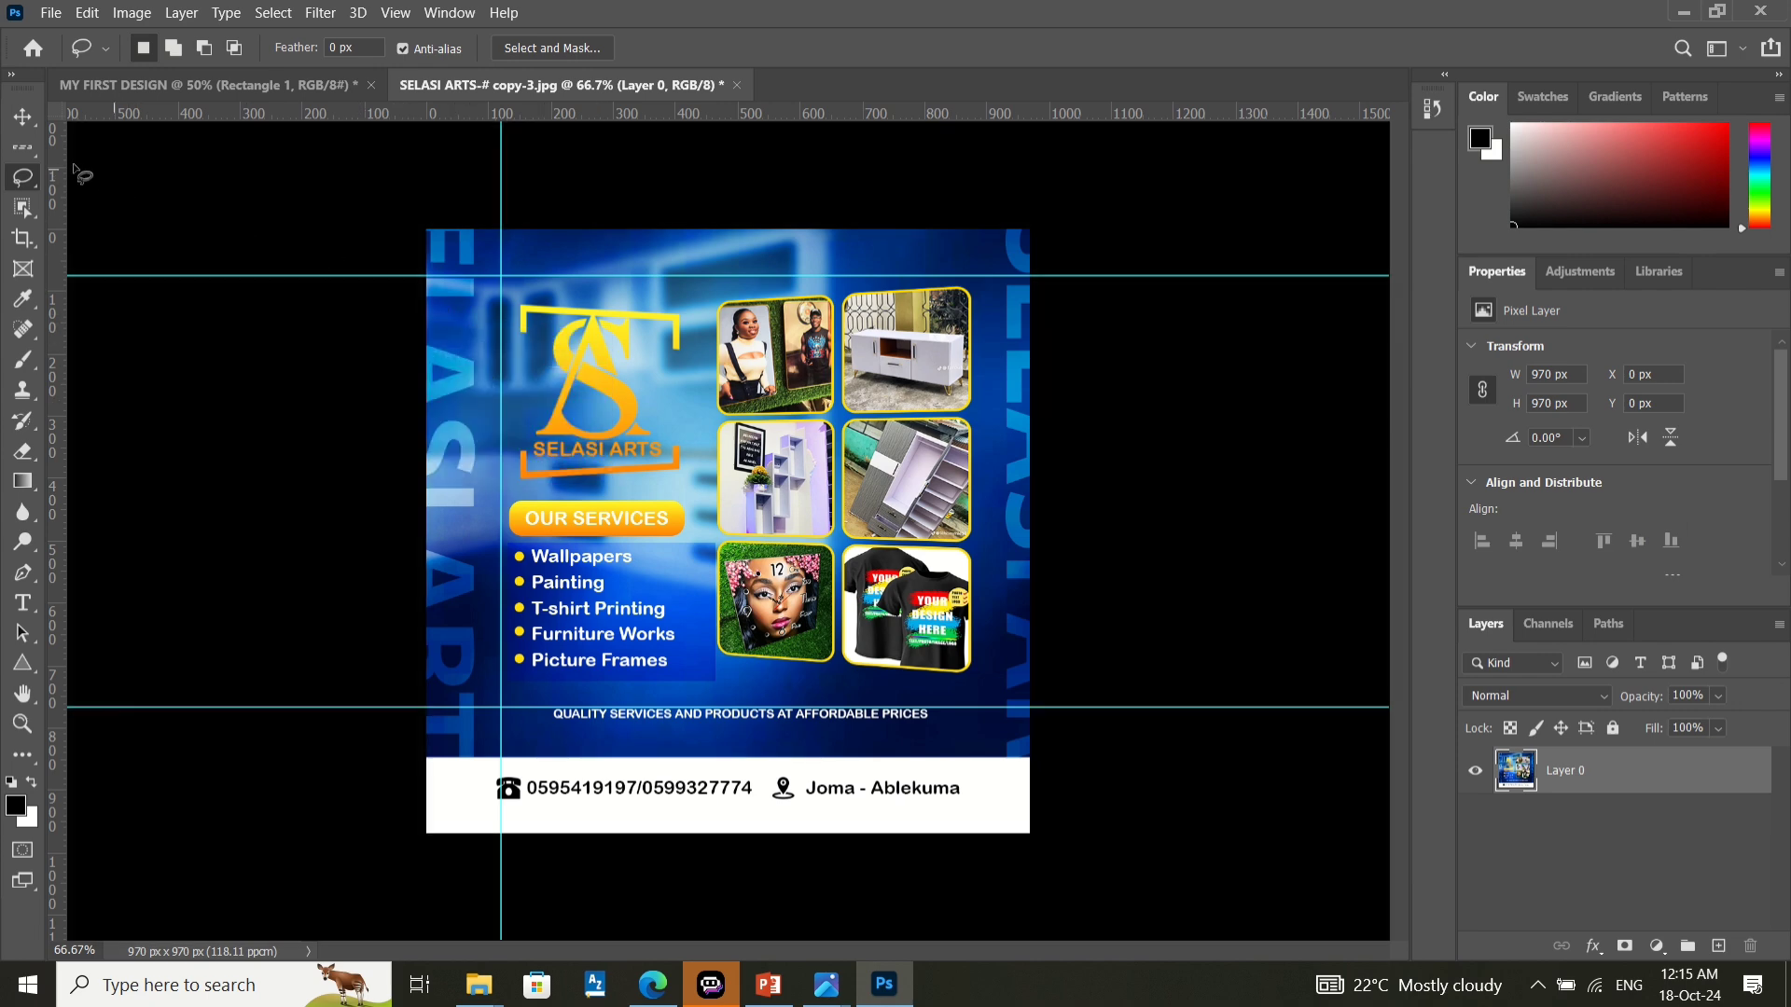
{"action": "right_click", "coordinate": [482, 429]}
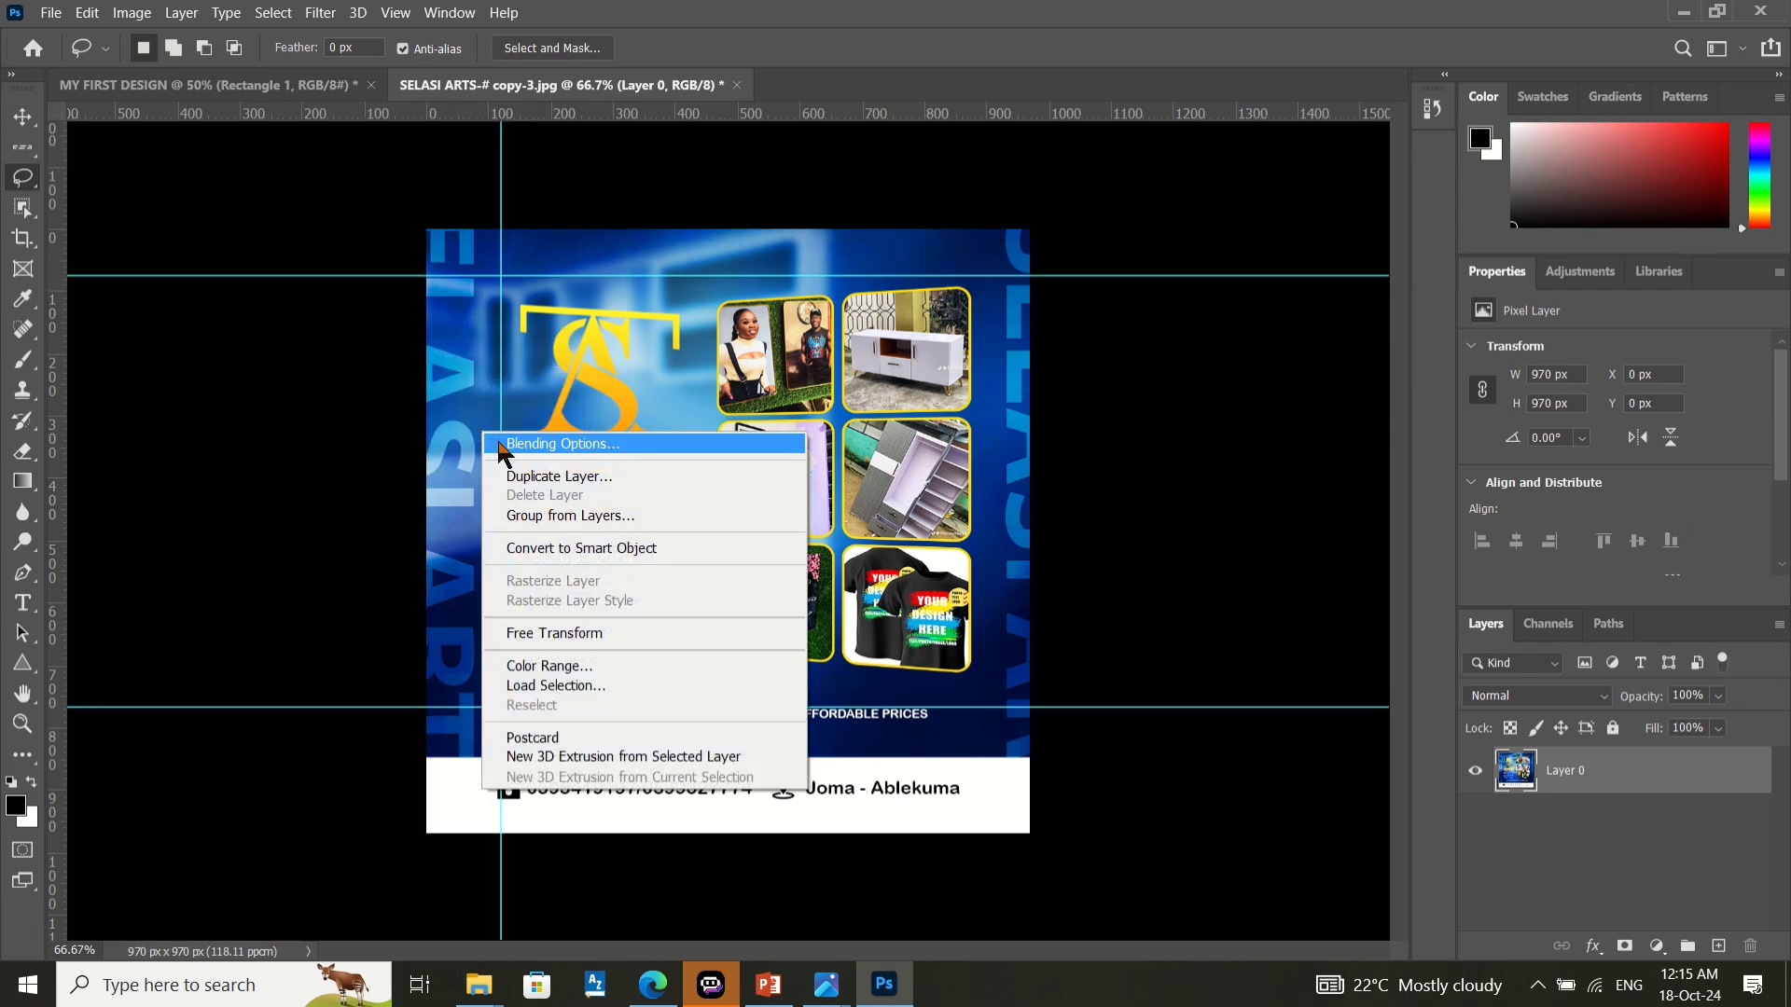
{"action": "left_click", "coordinate": [500, 444]}
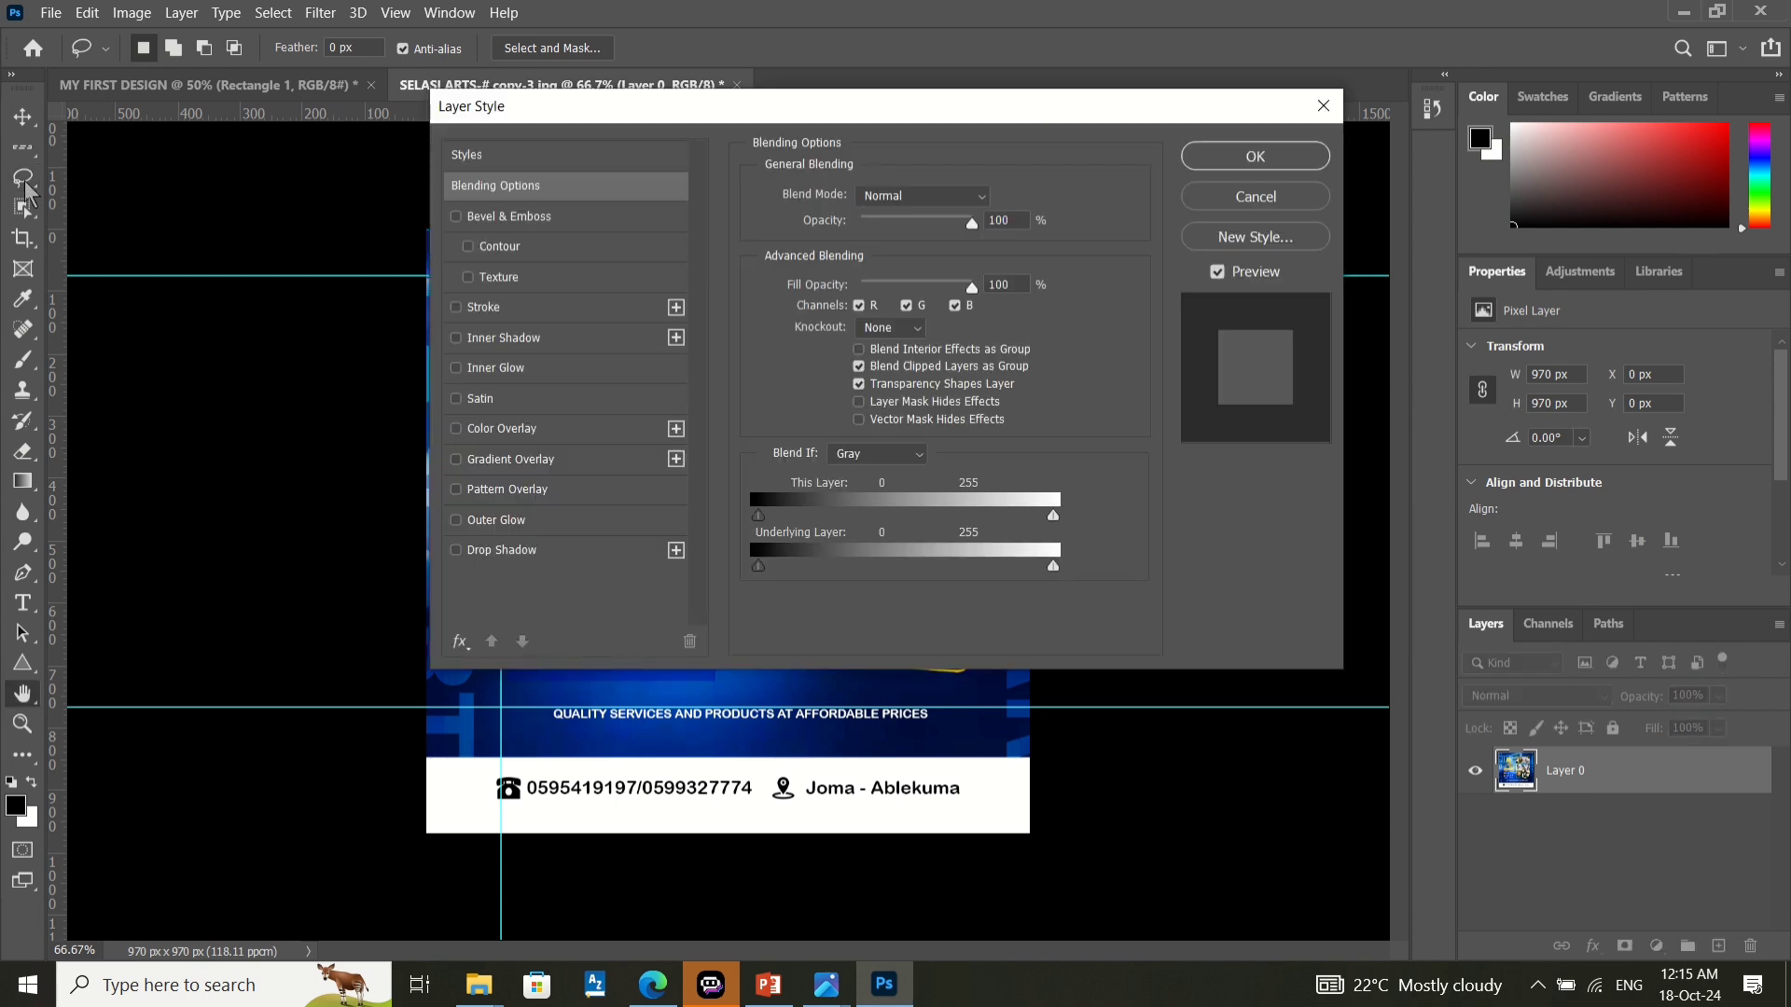
{"action": "left_click", "coordinate": [1325, 106]}
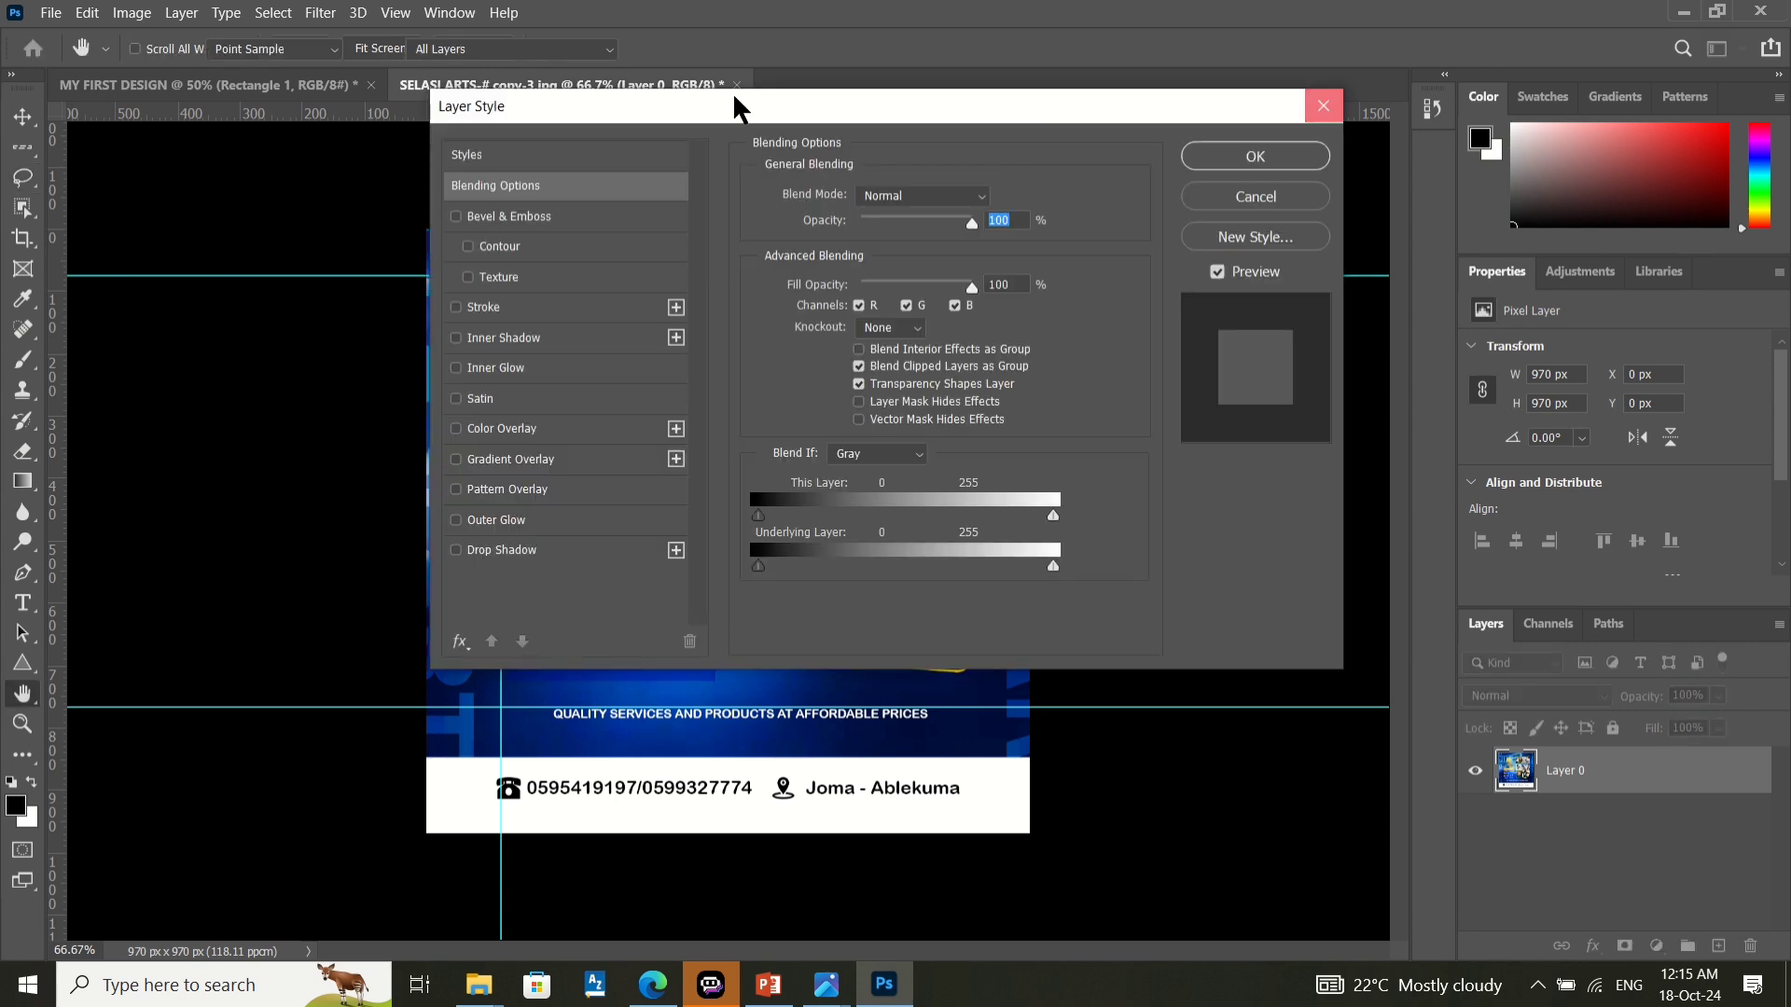
- Return to the MY FIRST DESIGN document and show the lasso tool variants, keeping the Lasso Tool active
{"action": "left_click", "coordinate": [317, 86]}
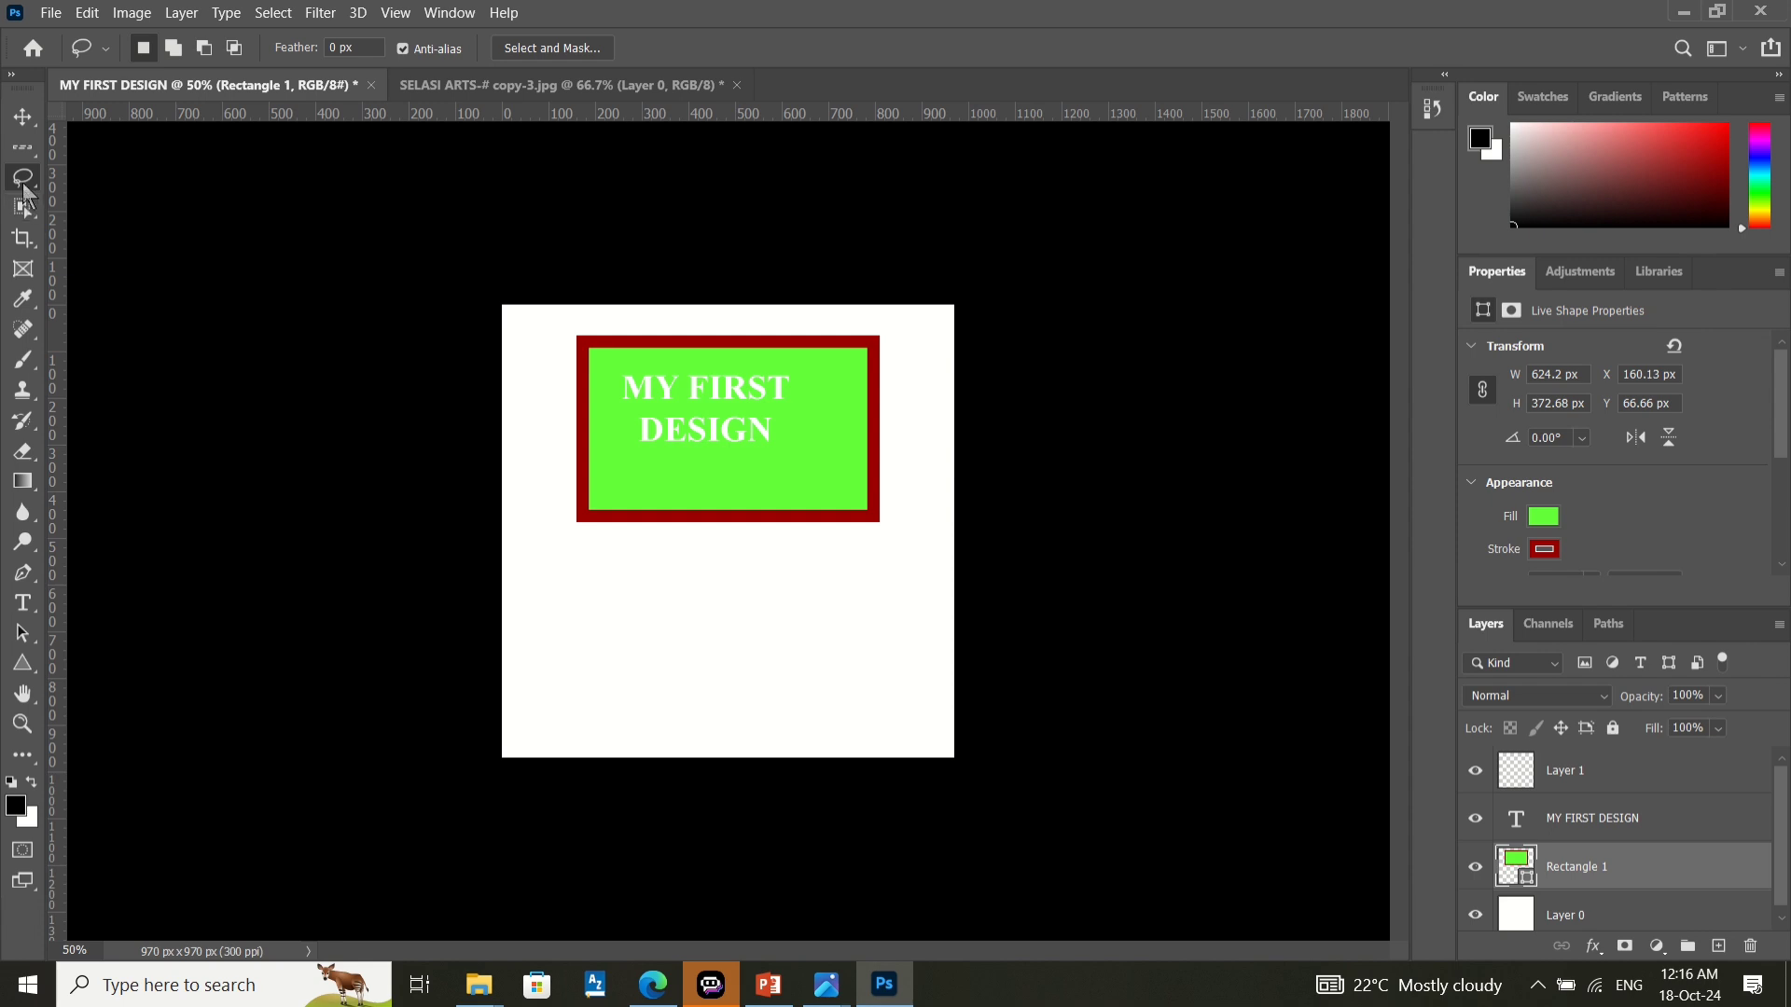
{"action": "right_click", "coordinate": [26, 186]}
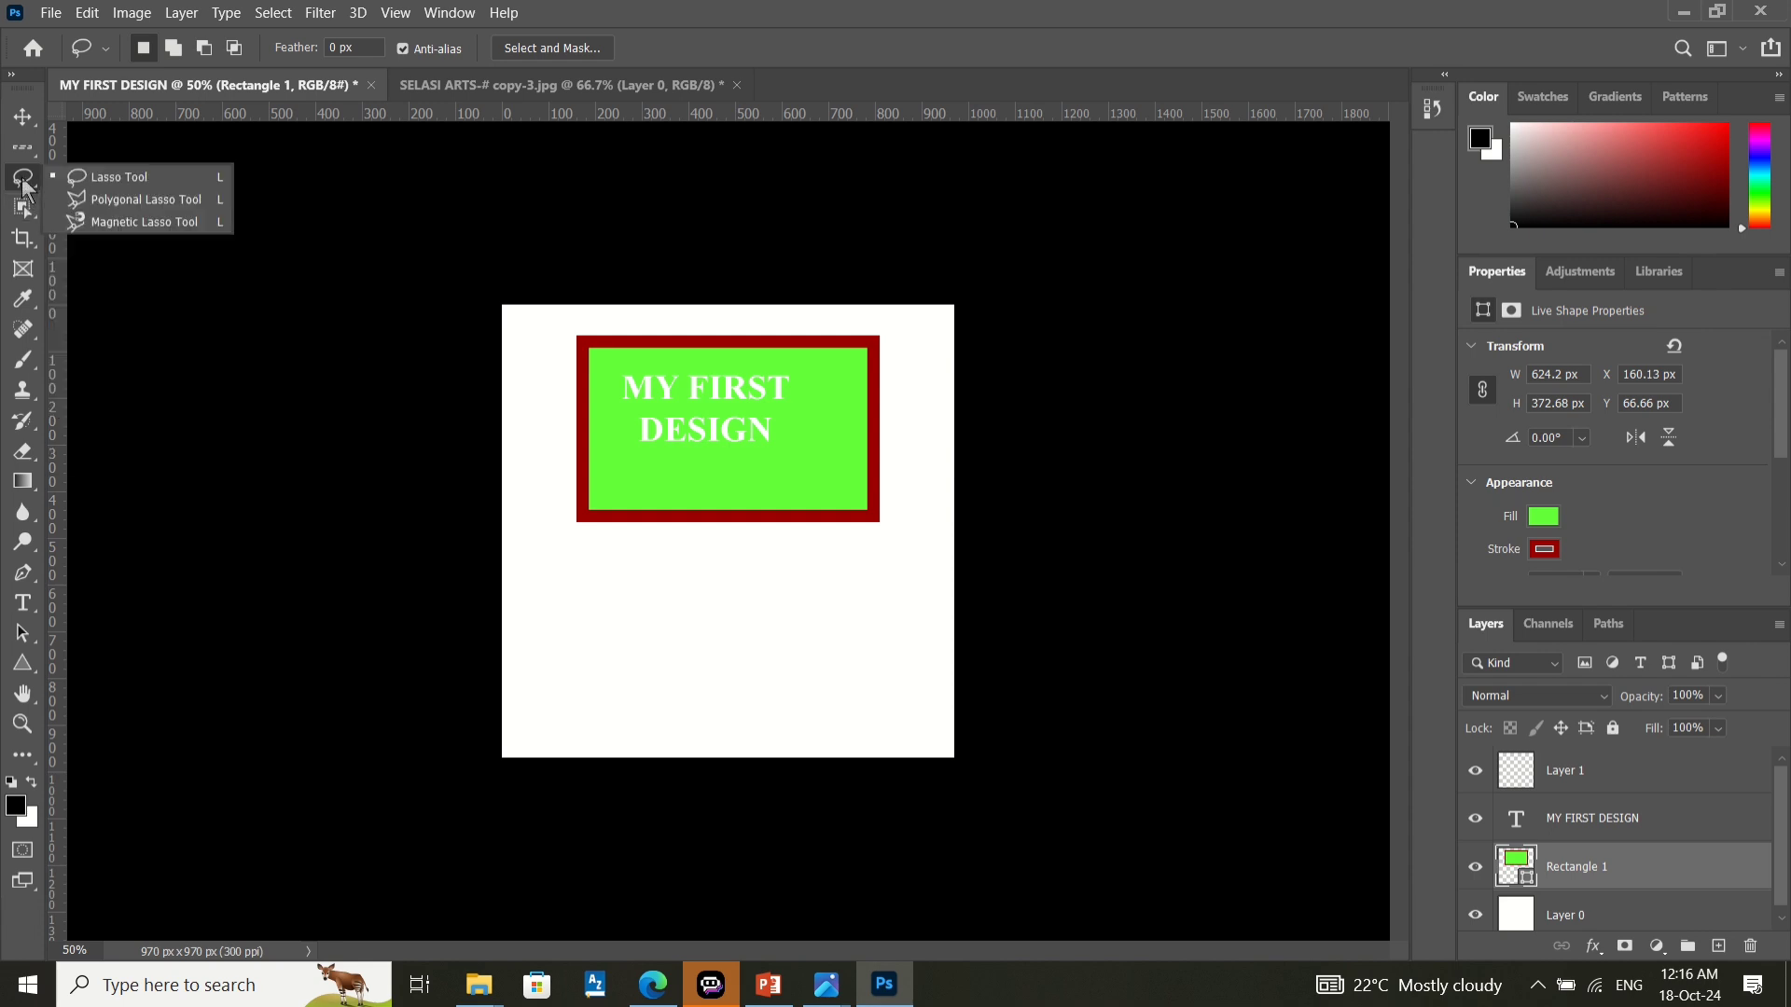
{"action": "left_click", "coordinate": [24, 184]}
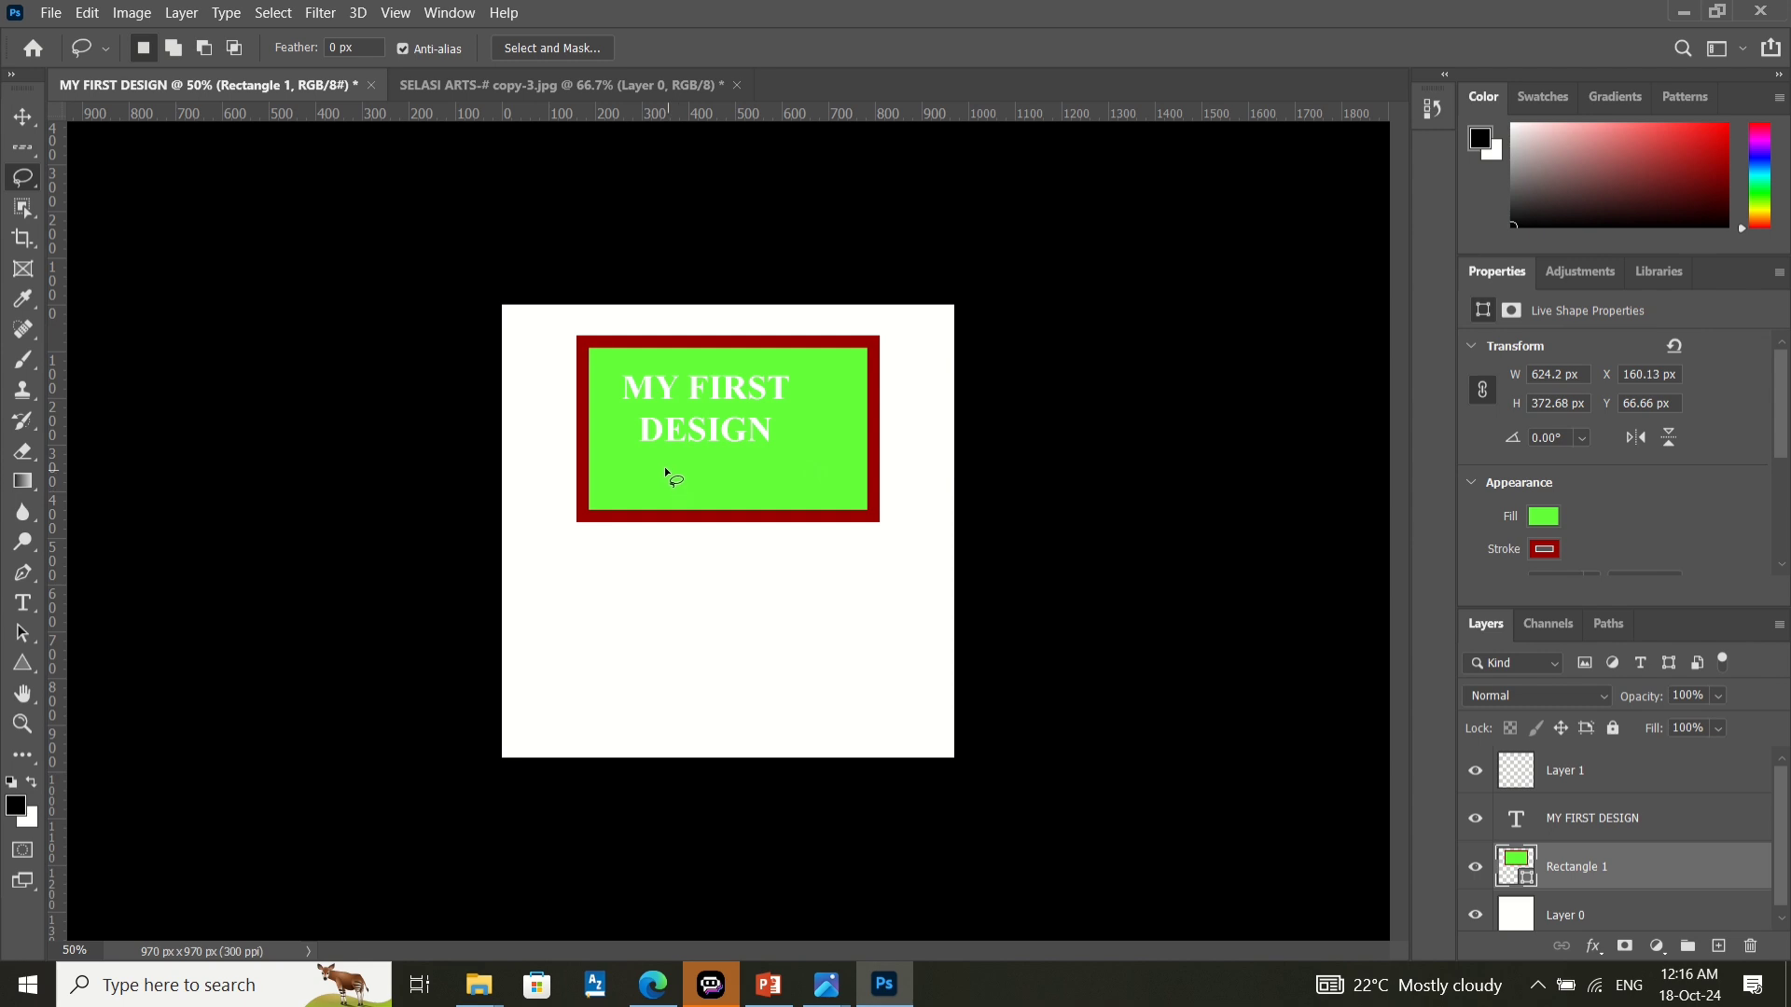
- Try a few freehand lasso selections on and around the green rectangle and clear them
{"action": "left_click_drag", "start_coordinate": [673, 526], "coordinate": [662, 472]}
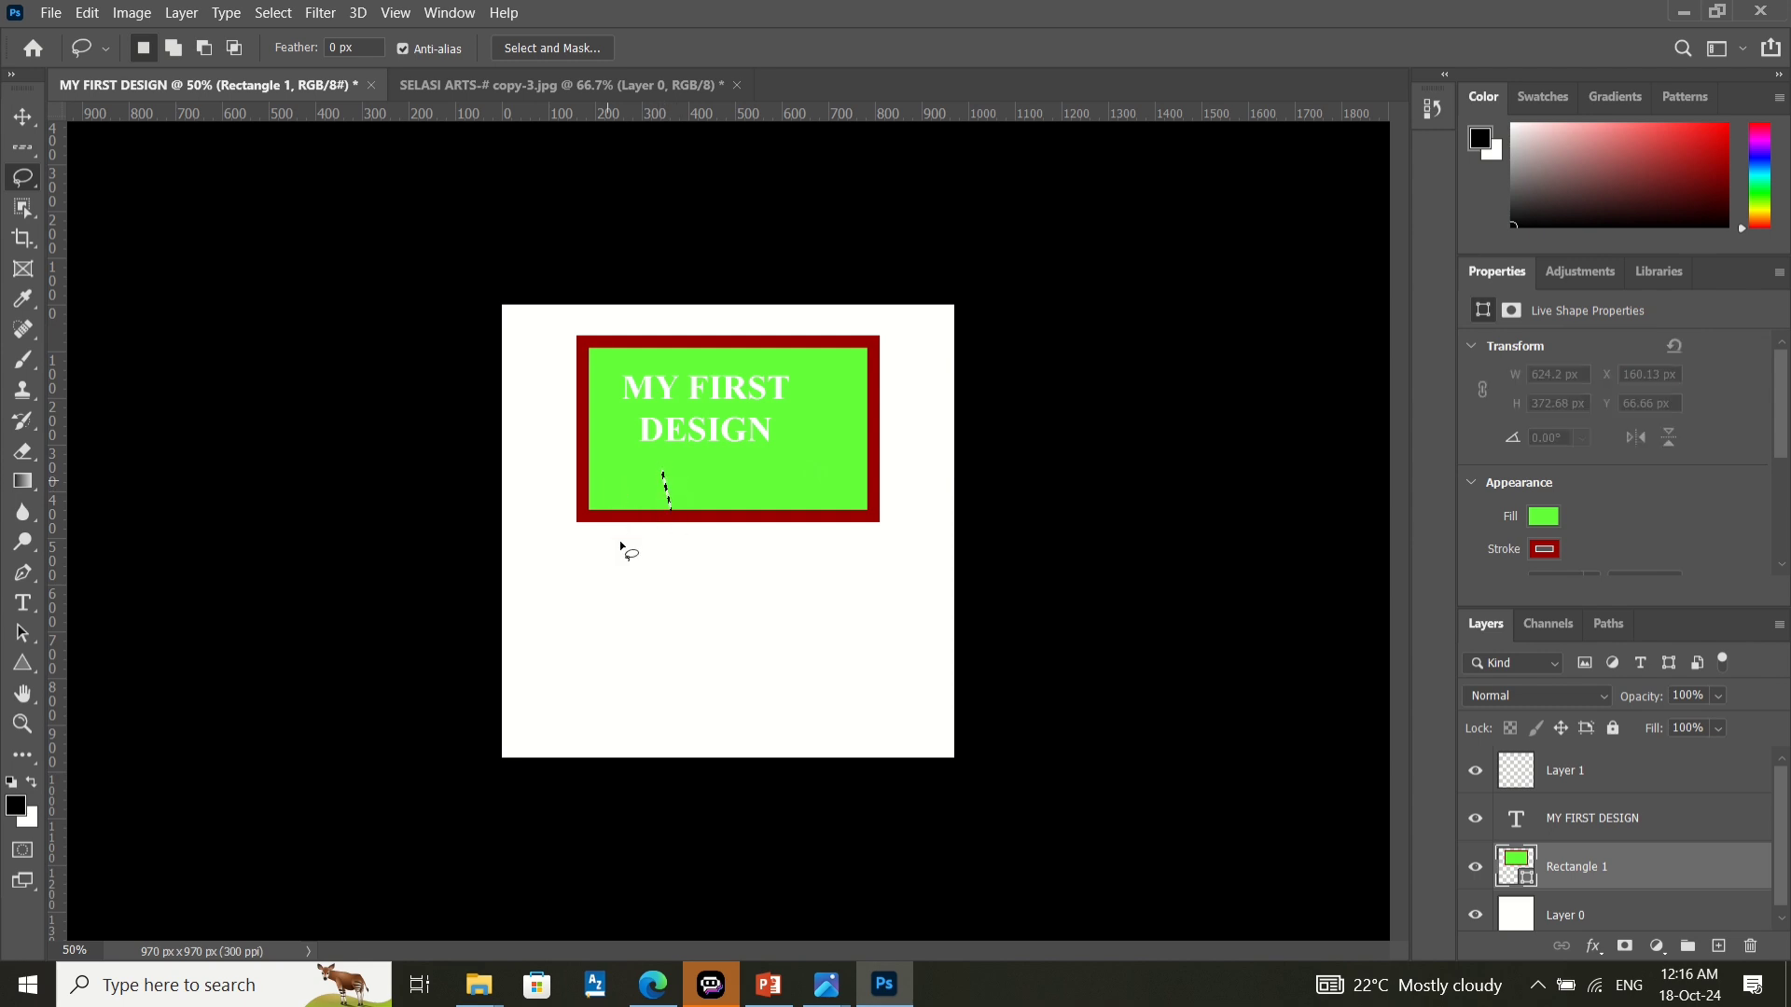
{"action": "mouse_move", "coordinate": [622, 545]}
{"action": "left_mouse_down"}
{"action": "mouse_move", "coordinate": [688, 609]}
{"action": "mouse_move", "coordinate": [711, 566]}
{"action": "left_mouse_up"}
{"action": "mouse_move", "coordinate": [913, 329]}
{"action": "left_mouse_down"}
{"action": "mouse_move", "coordinate": [560, 323]}
{"action": "mouse_move", "coordinate": [558, 427]}
{"action": "left_mouse_up"}
{"action": "left_click", "coordinate": [923, 358]}
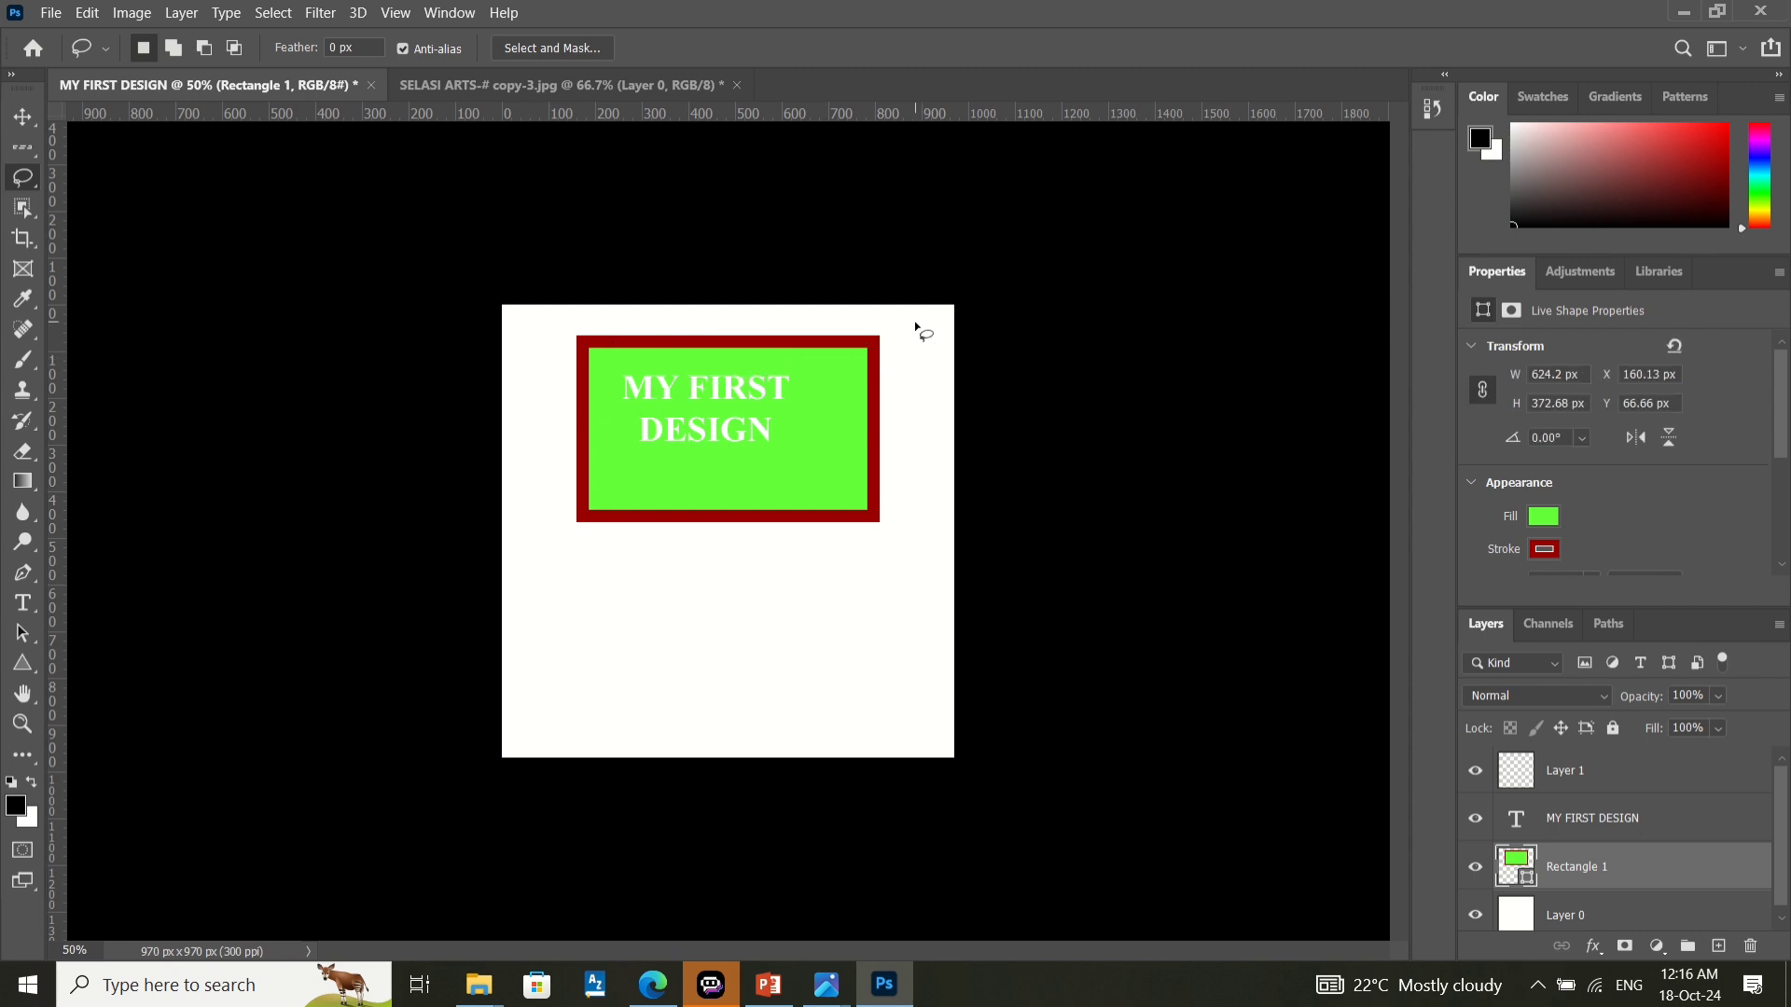
- Enclose the whole green rectangle and its text in one closed freehand lasso selection
{"action": "left_click_drag", "start_coordinate": [915, 326], "coordinate": [563, 327]}
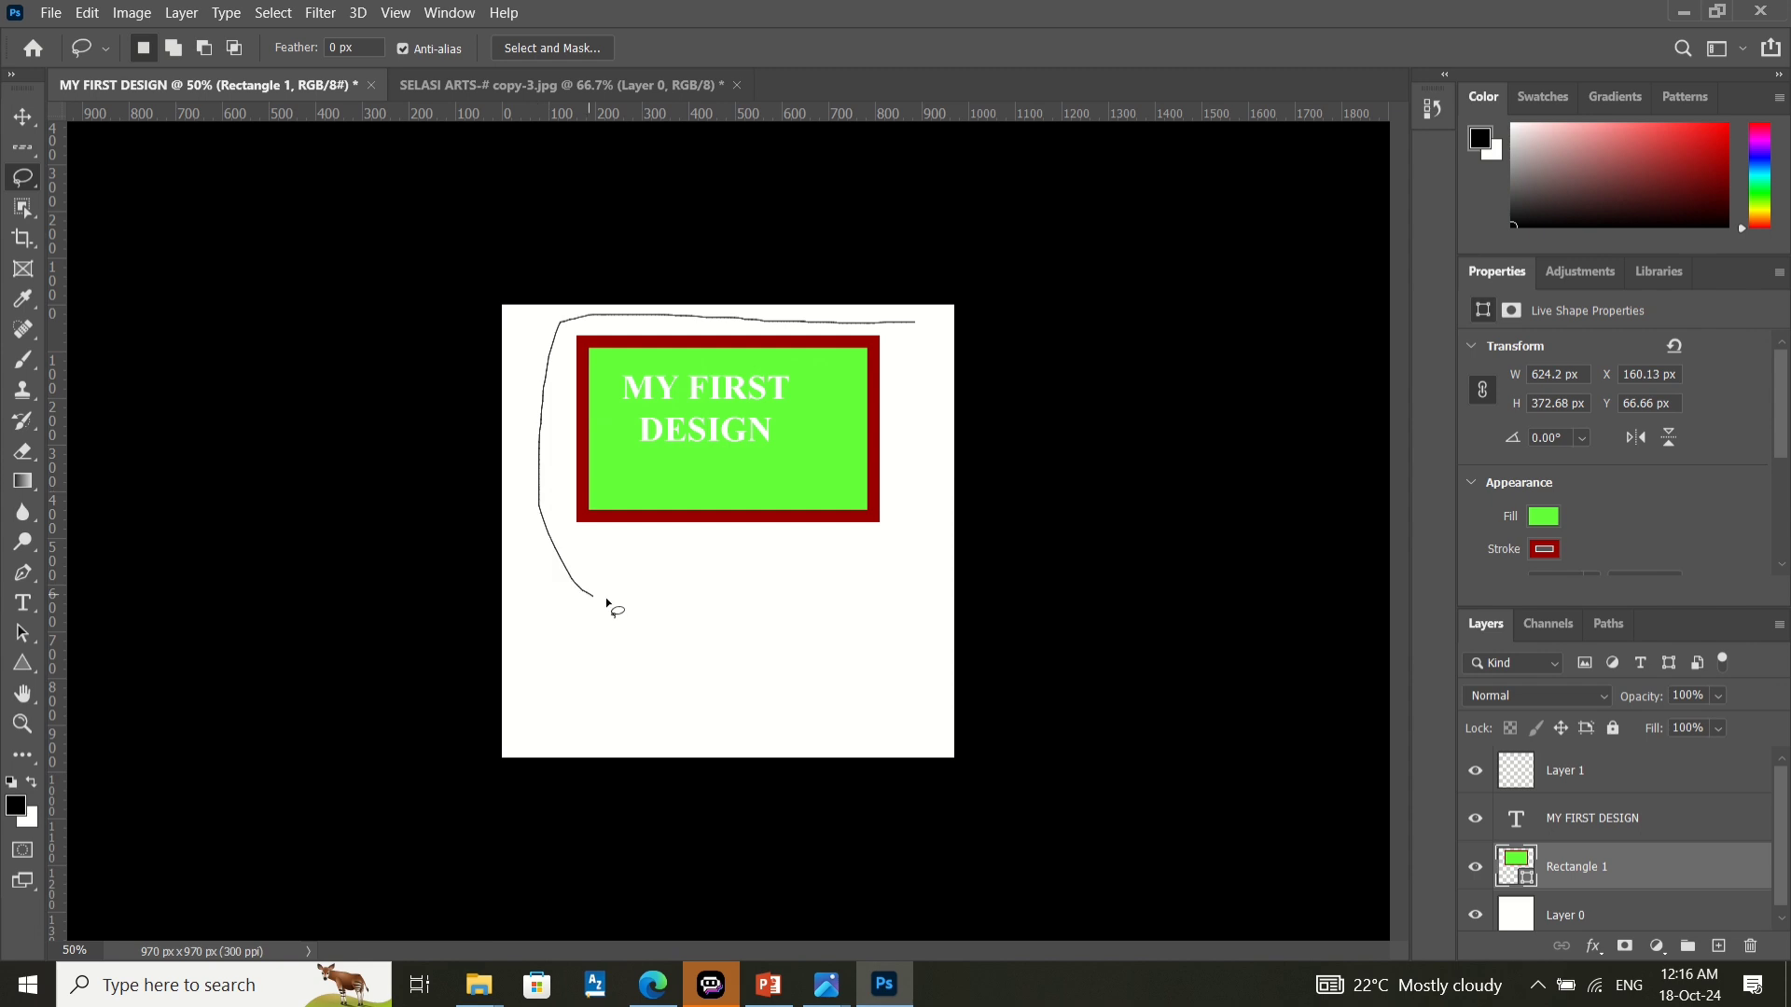
{"action": "left_click_drag", "start_coordinate": [916, 339], "coordinate": [919, 339]}
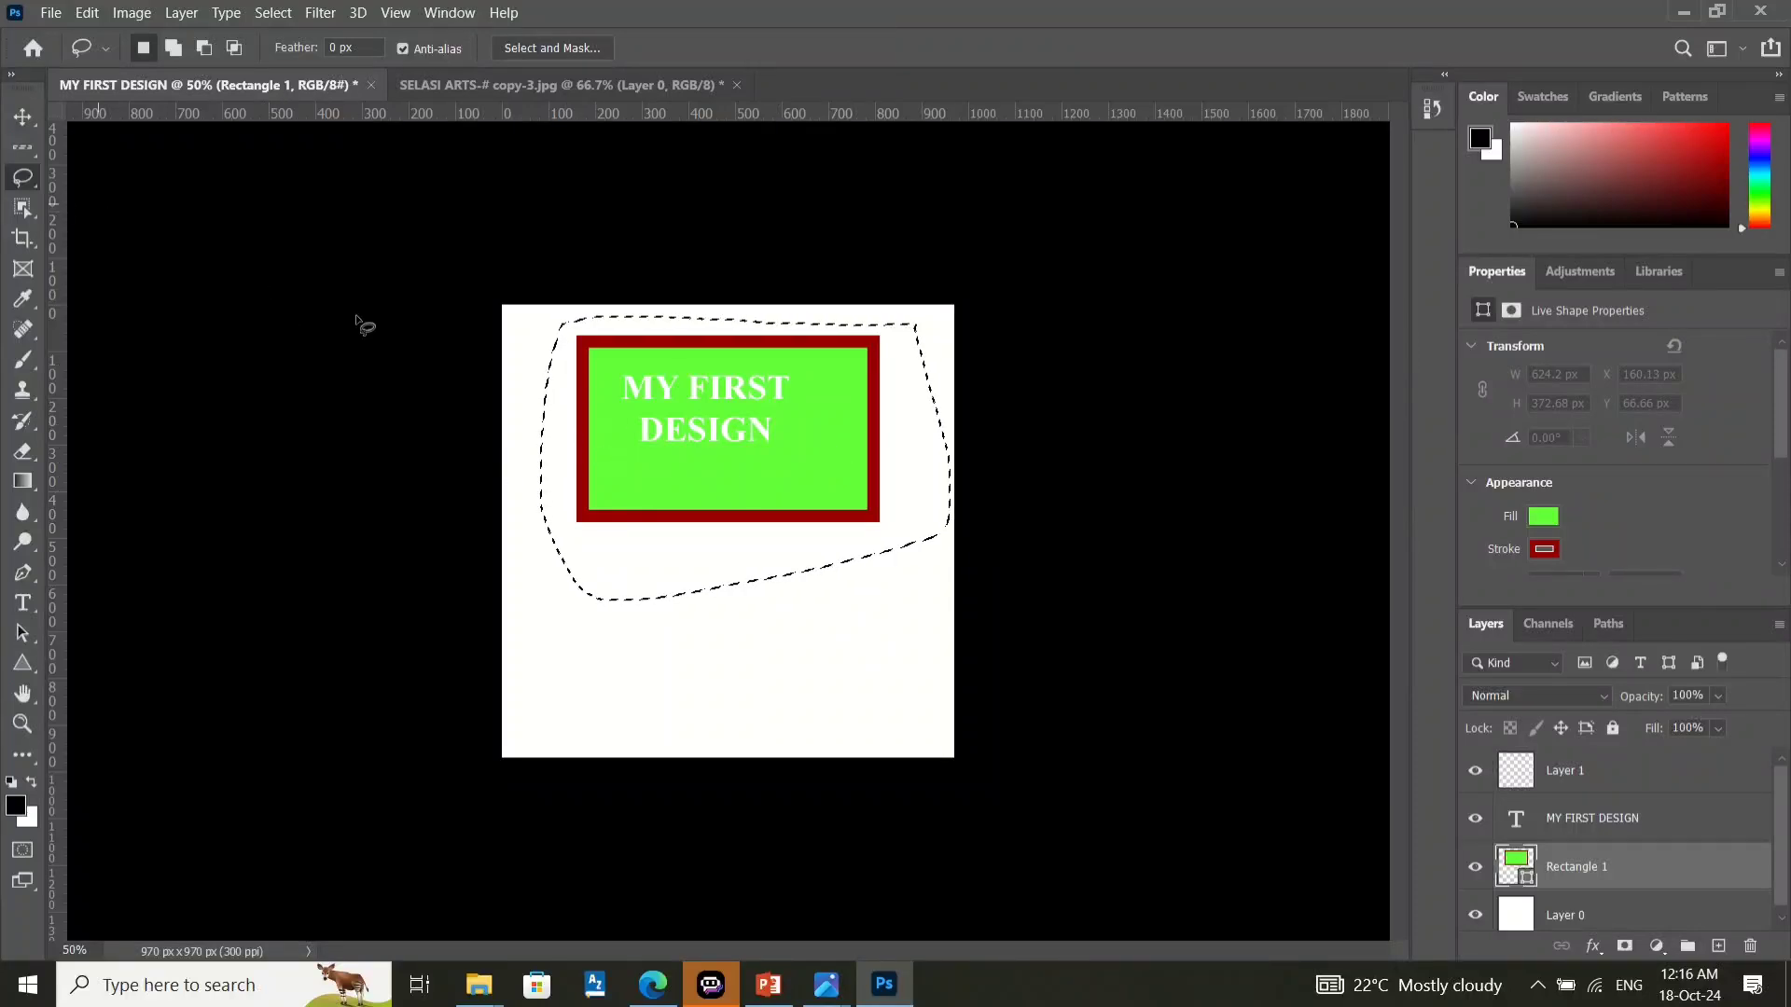
- Go through the Single Row Marquee Tool and the Move Tool, and activate the Artboard Tool
{"action": "left_click", "coordinate": [19, 150]}
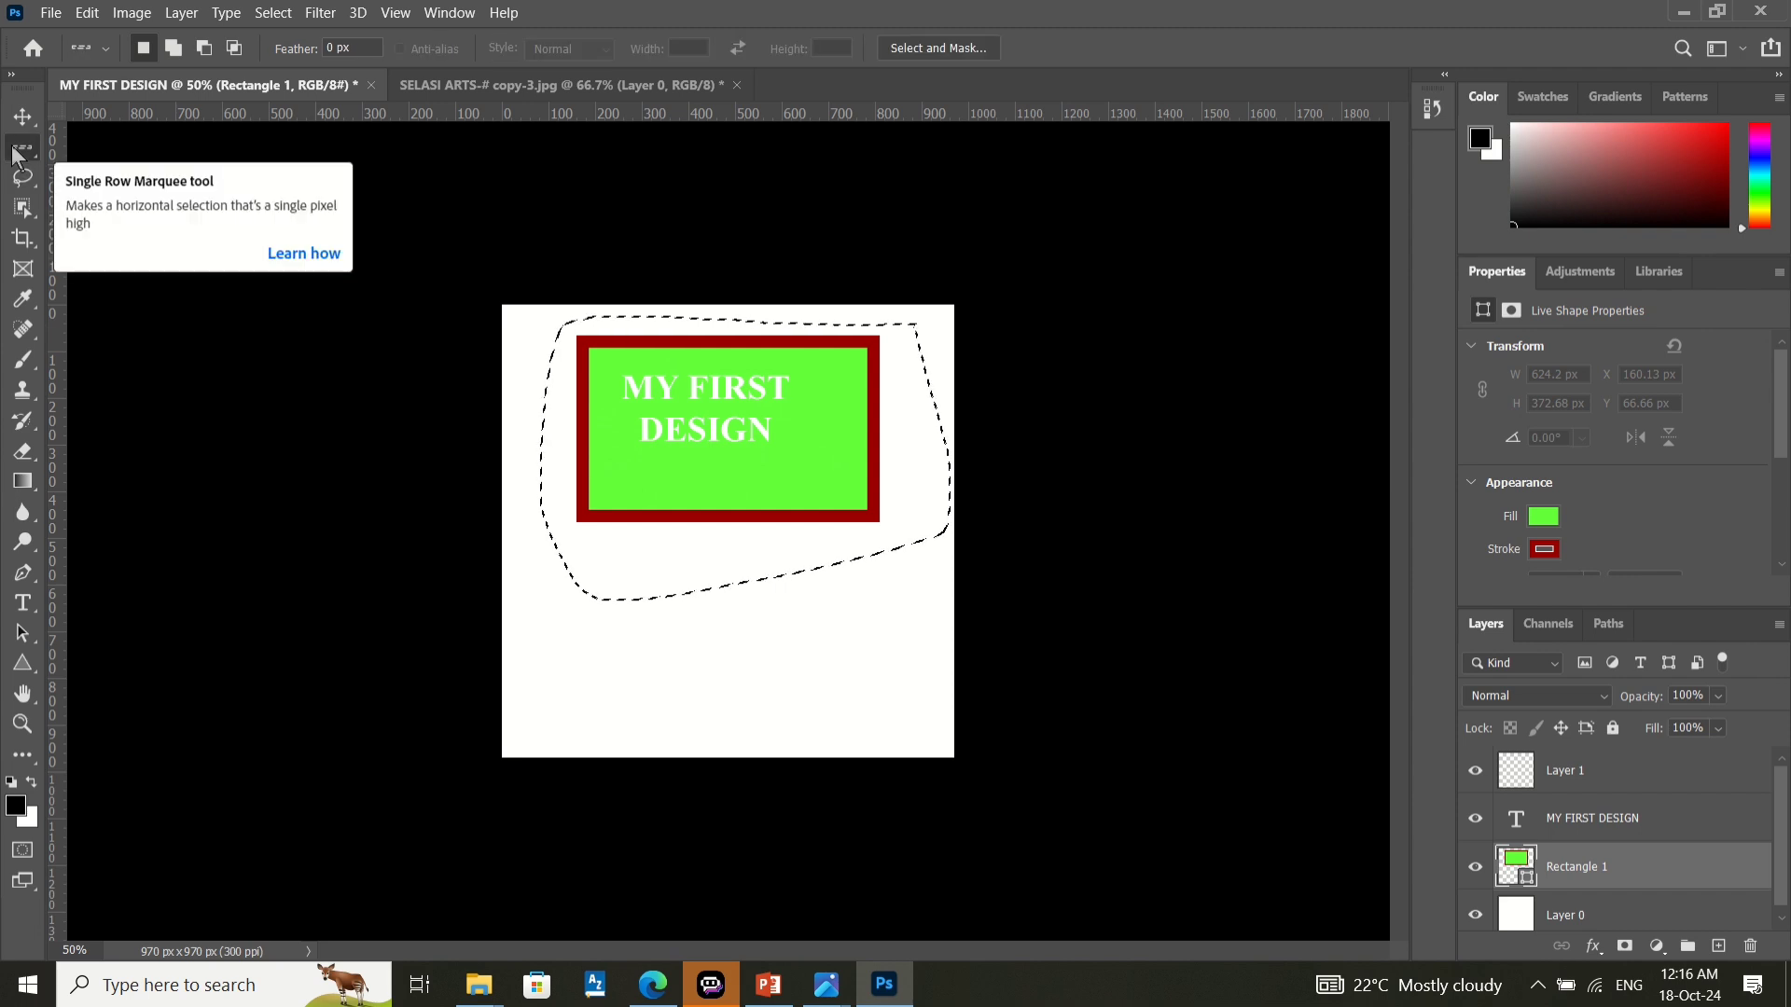
{"action": "left_click", "coordinate": [22, 117]}
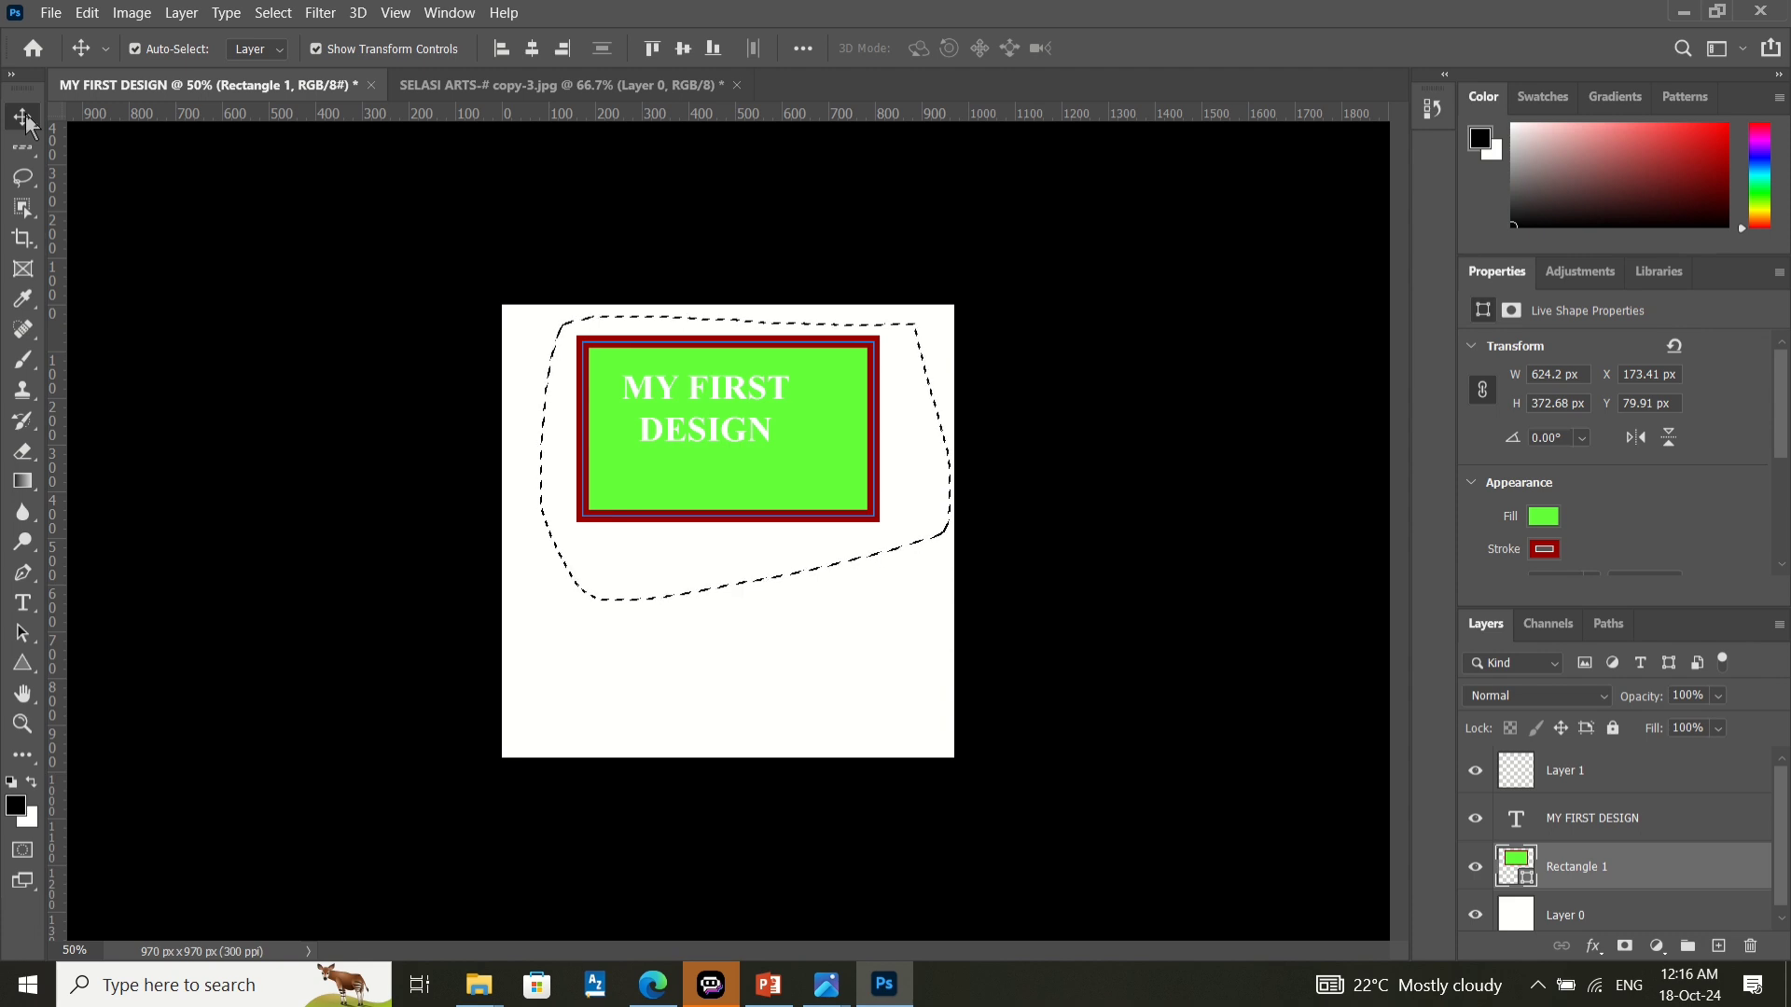
{"action": "left_click", "coordinate": [22, 116]}
{"action": "left_click", "coordinate": [97, 143]}
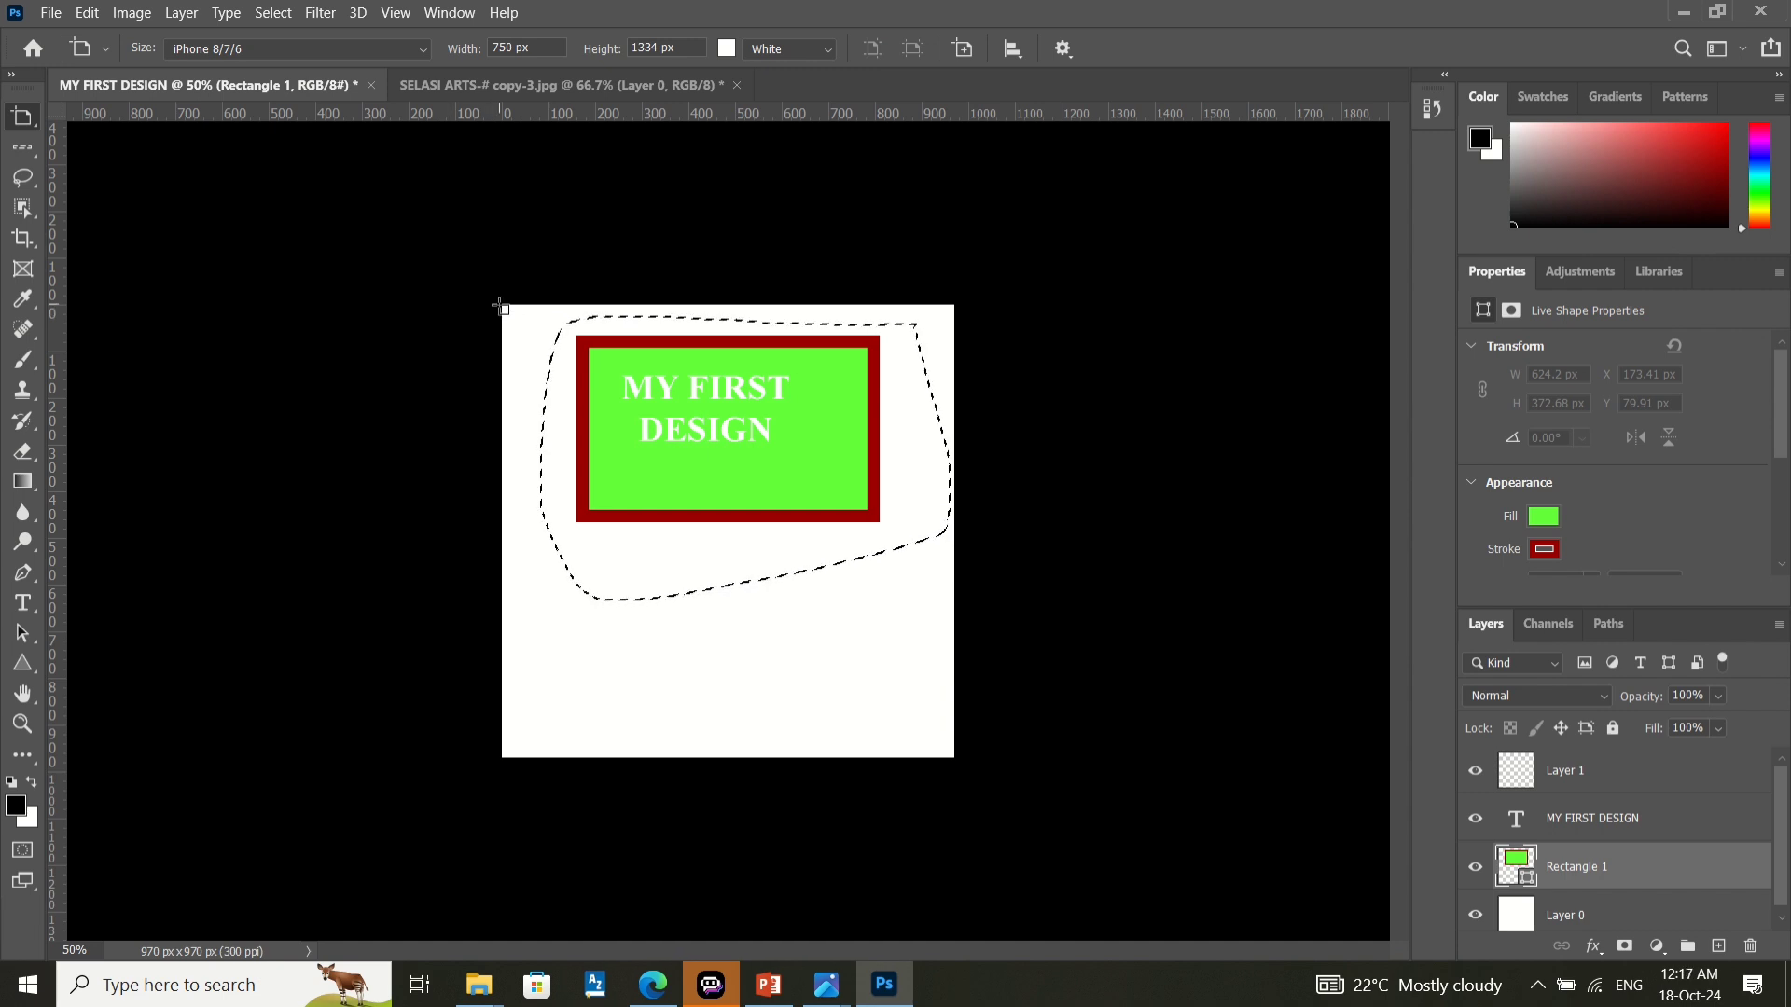
- Draw an artboard about 1000 x 970 px over the design and add further artboards beside and below it
{"action": "left_click_drag", "start_coordinate": [499, 304], "coordinate": [971, 757]}
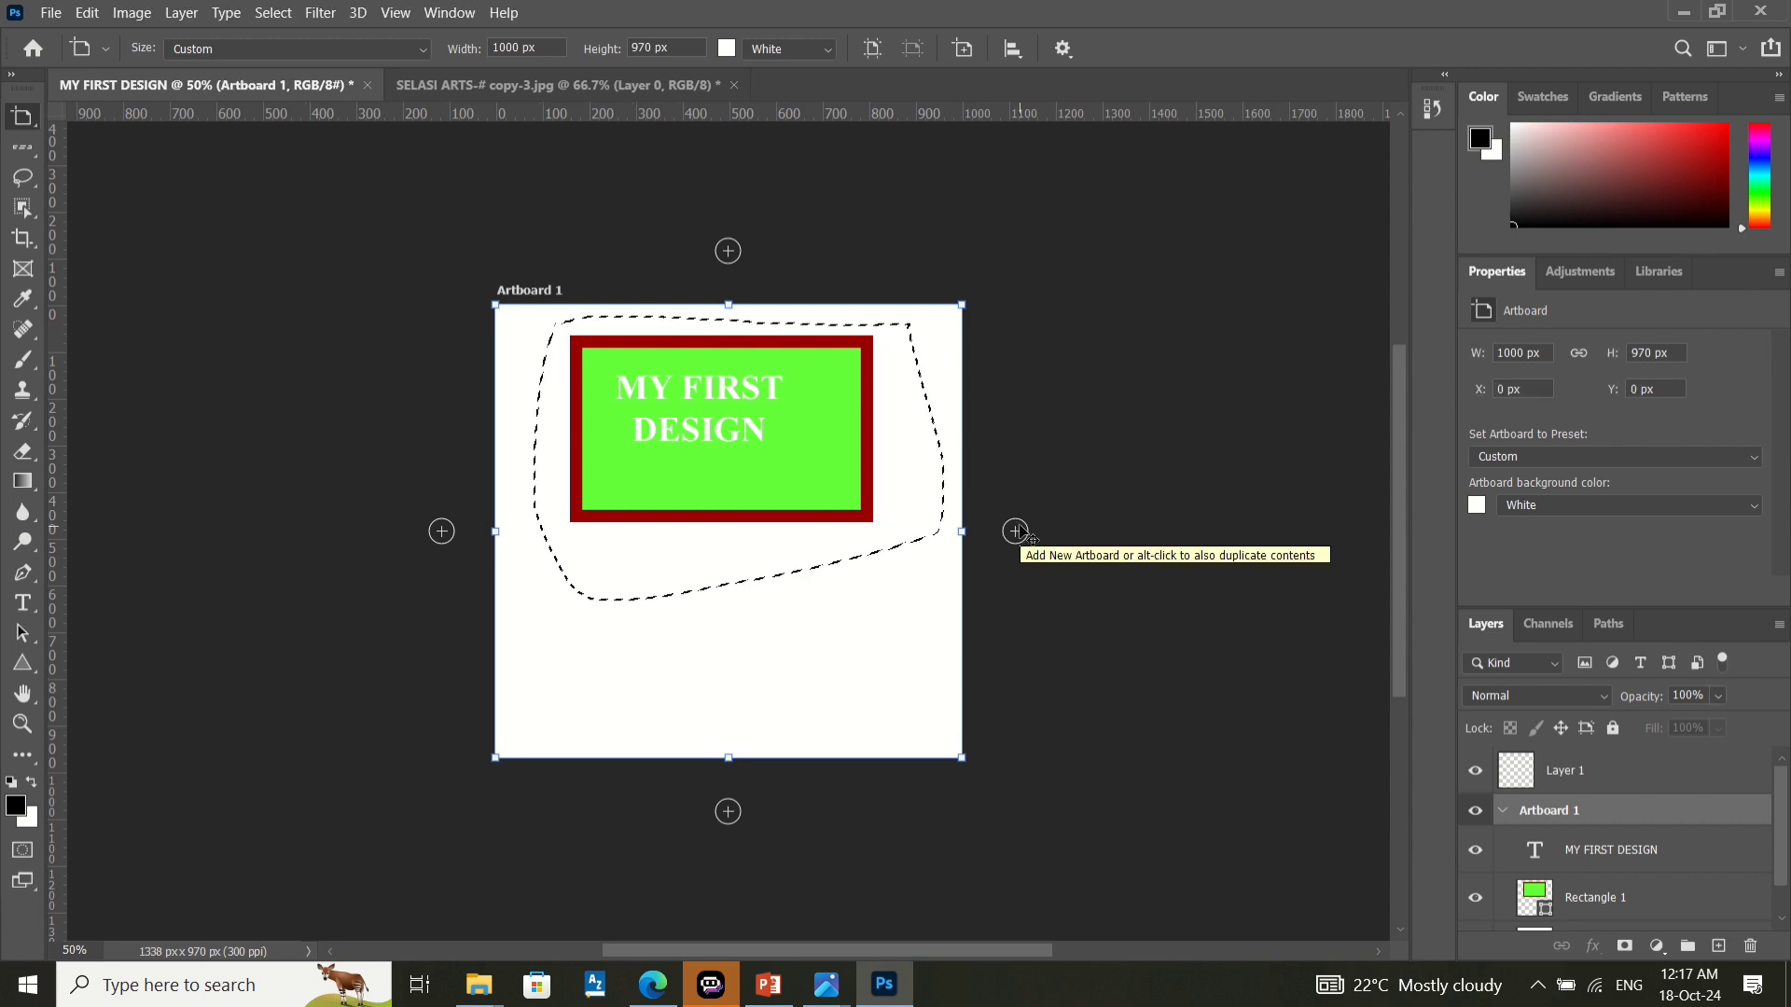
{"action": "left_click", "coordinate": [1019, 531]}
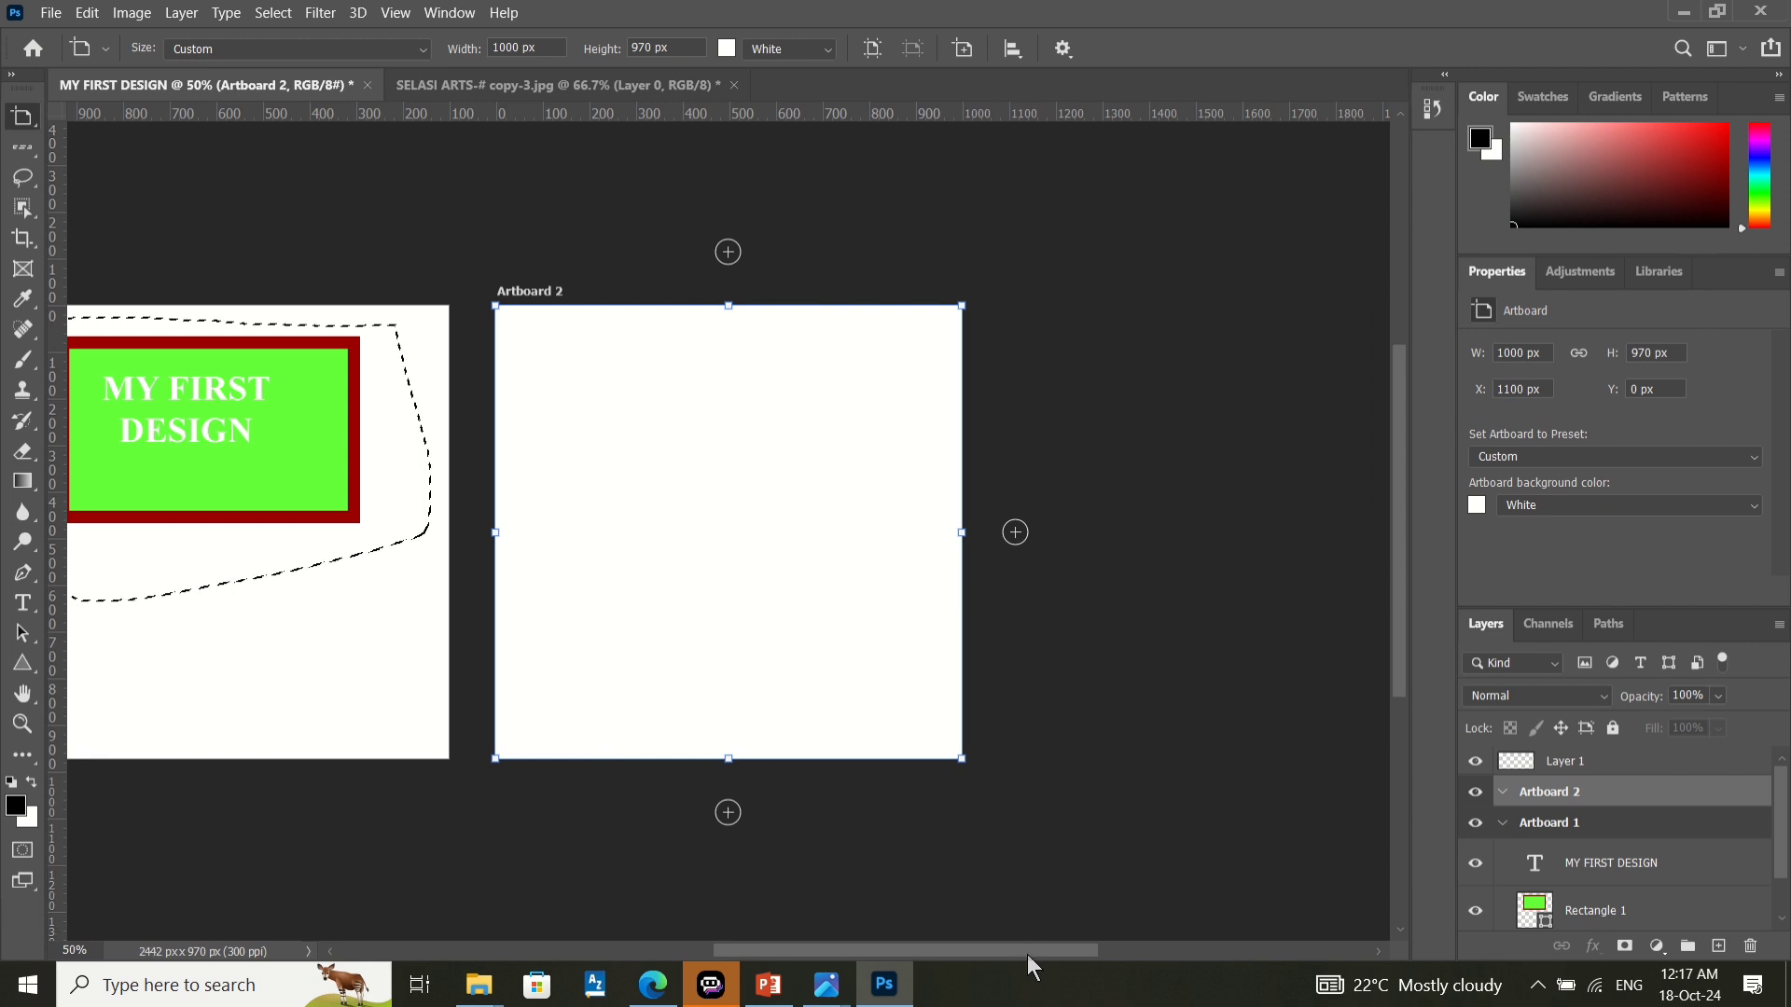
{"action": "left_click_drag", "start_coordinate": [1027, 954], "coordinate": [856, 926]}
{"action": "left_click", "coordinate": [1355, 814]}
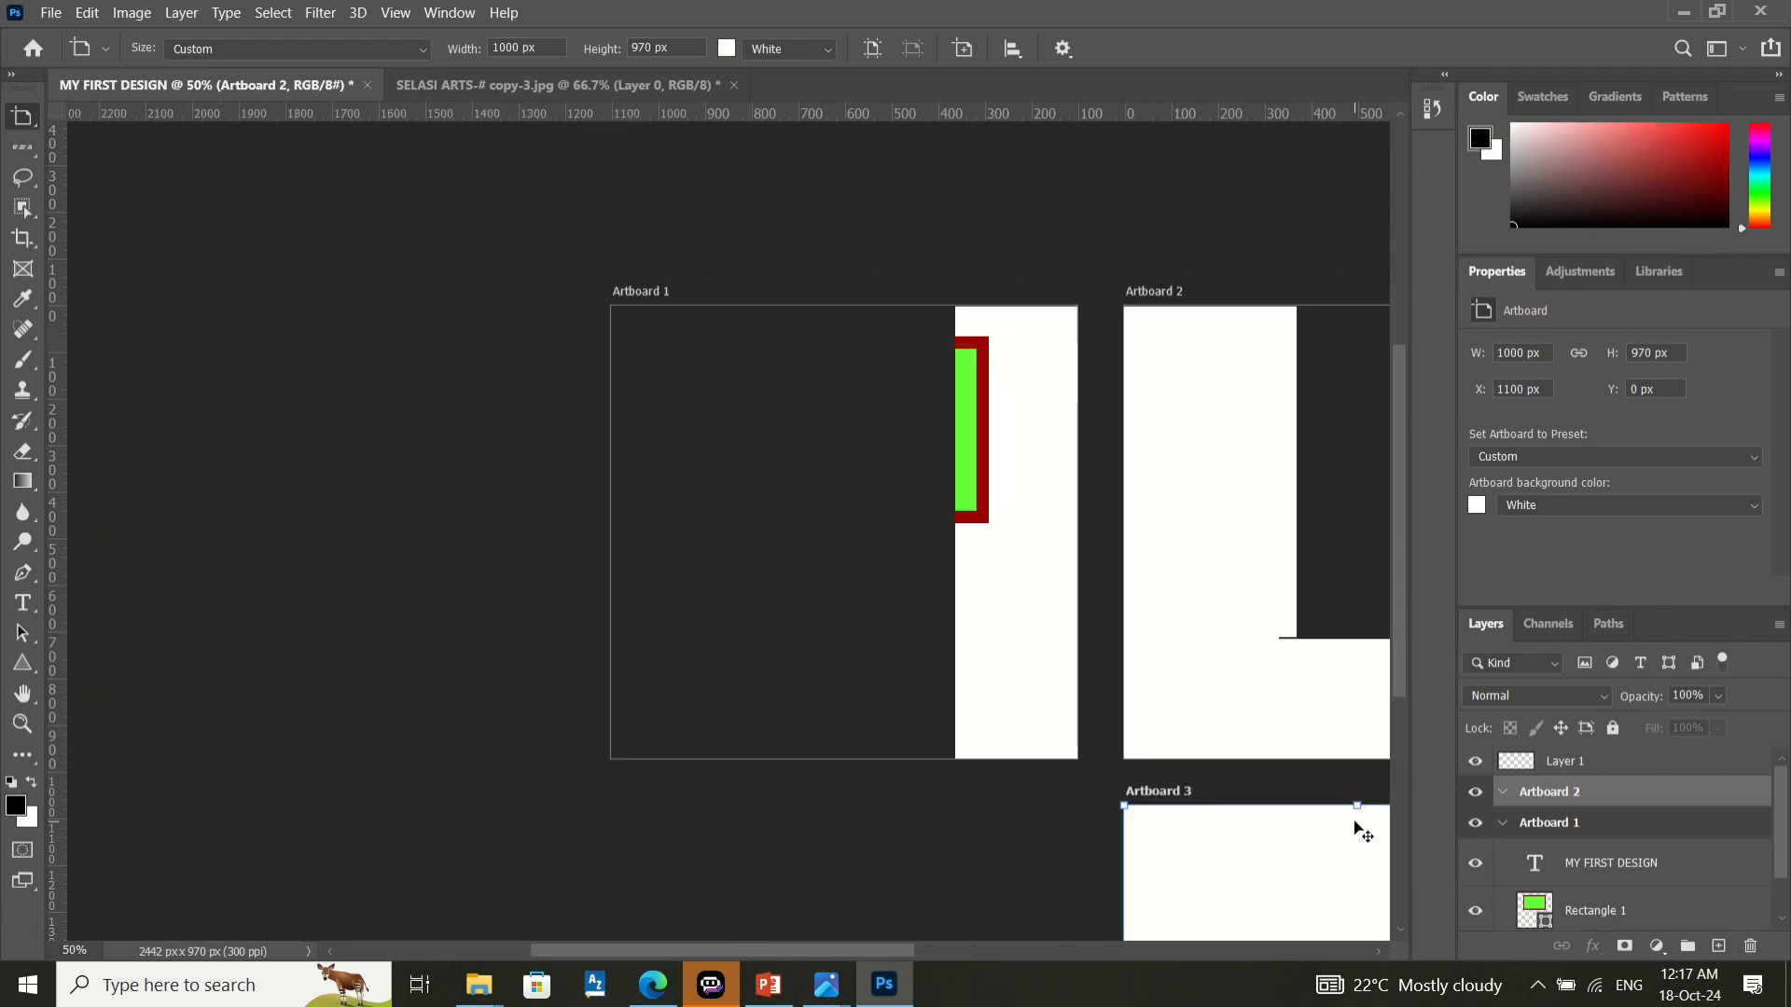
{"action": "scroll", "coordinate": [940, 466], "scroll_direction": "up", "scroll_amount": 5}
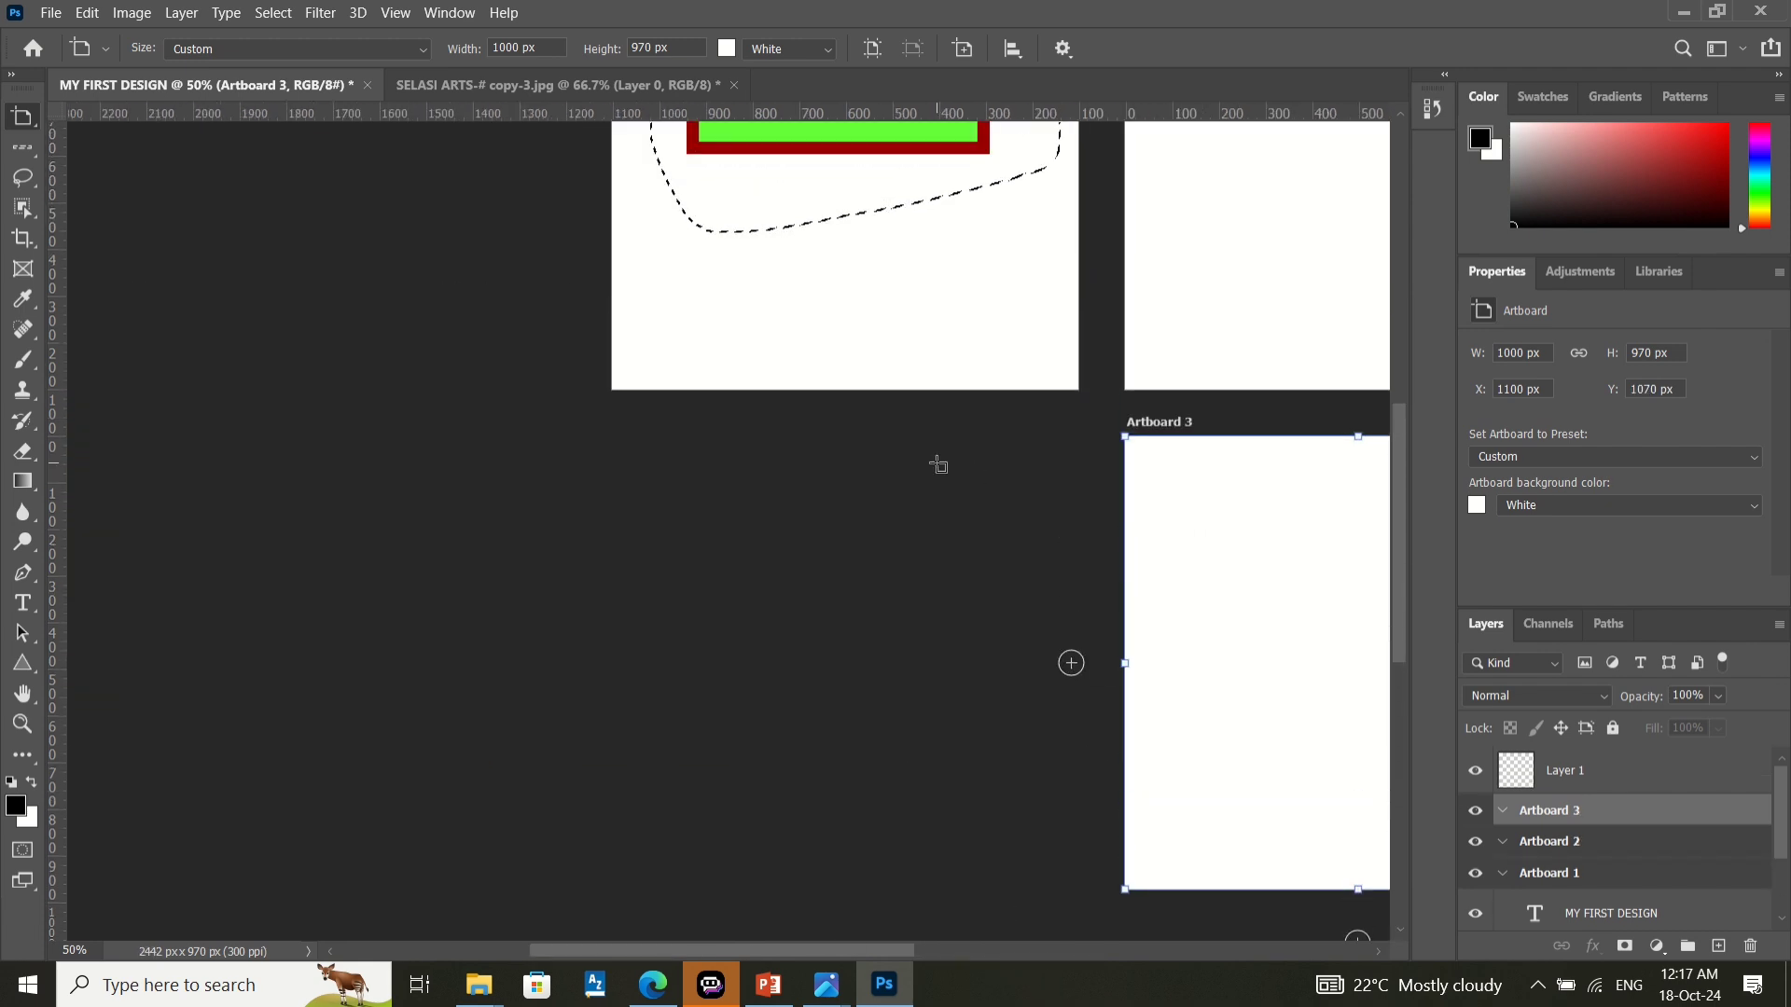
{"action": "left_click_drag", "start_coordinate": [937, 474], "coordinate": [968, 474]}
{"action": "scroll", "coordinate": [970, 471], "scroll_direction": "up", "scroll_amount": 2}
{"action": "scroll", "coordinate": [1058, 457], "scroll_direction": "up", "scroll_amount": 4}
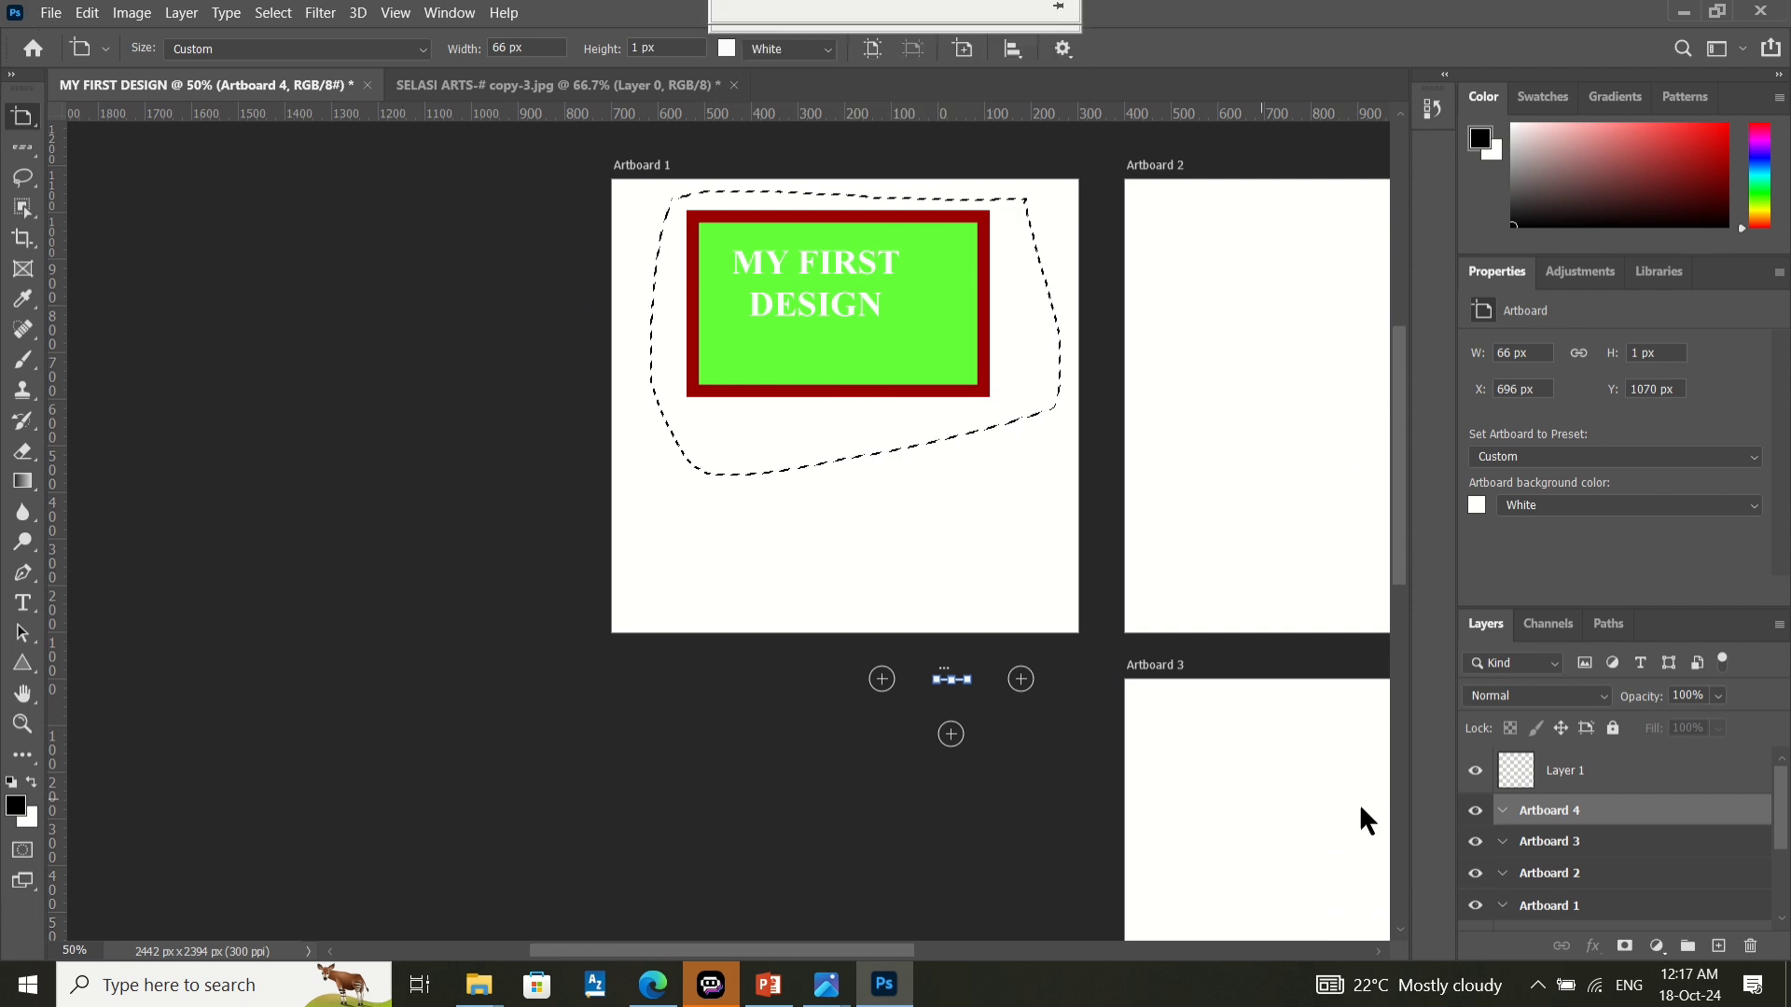
{"action": "scroll", "coordinate": [1554, 827], "scroll_direction": "down", "scroll_amount": 1}
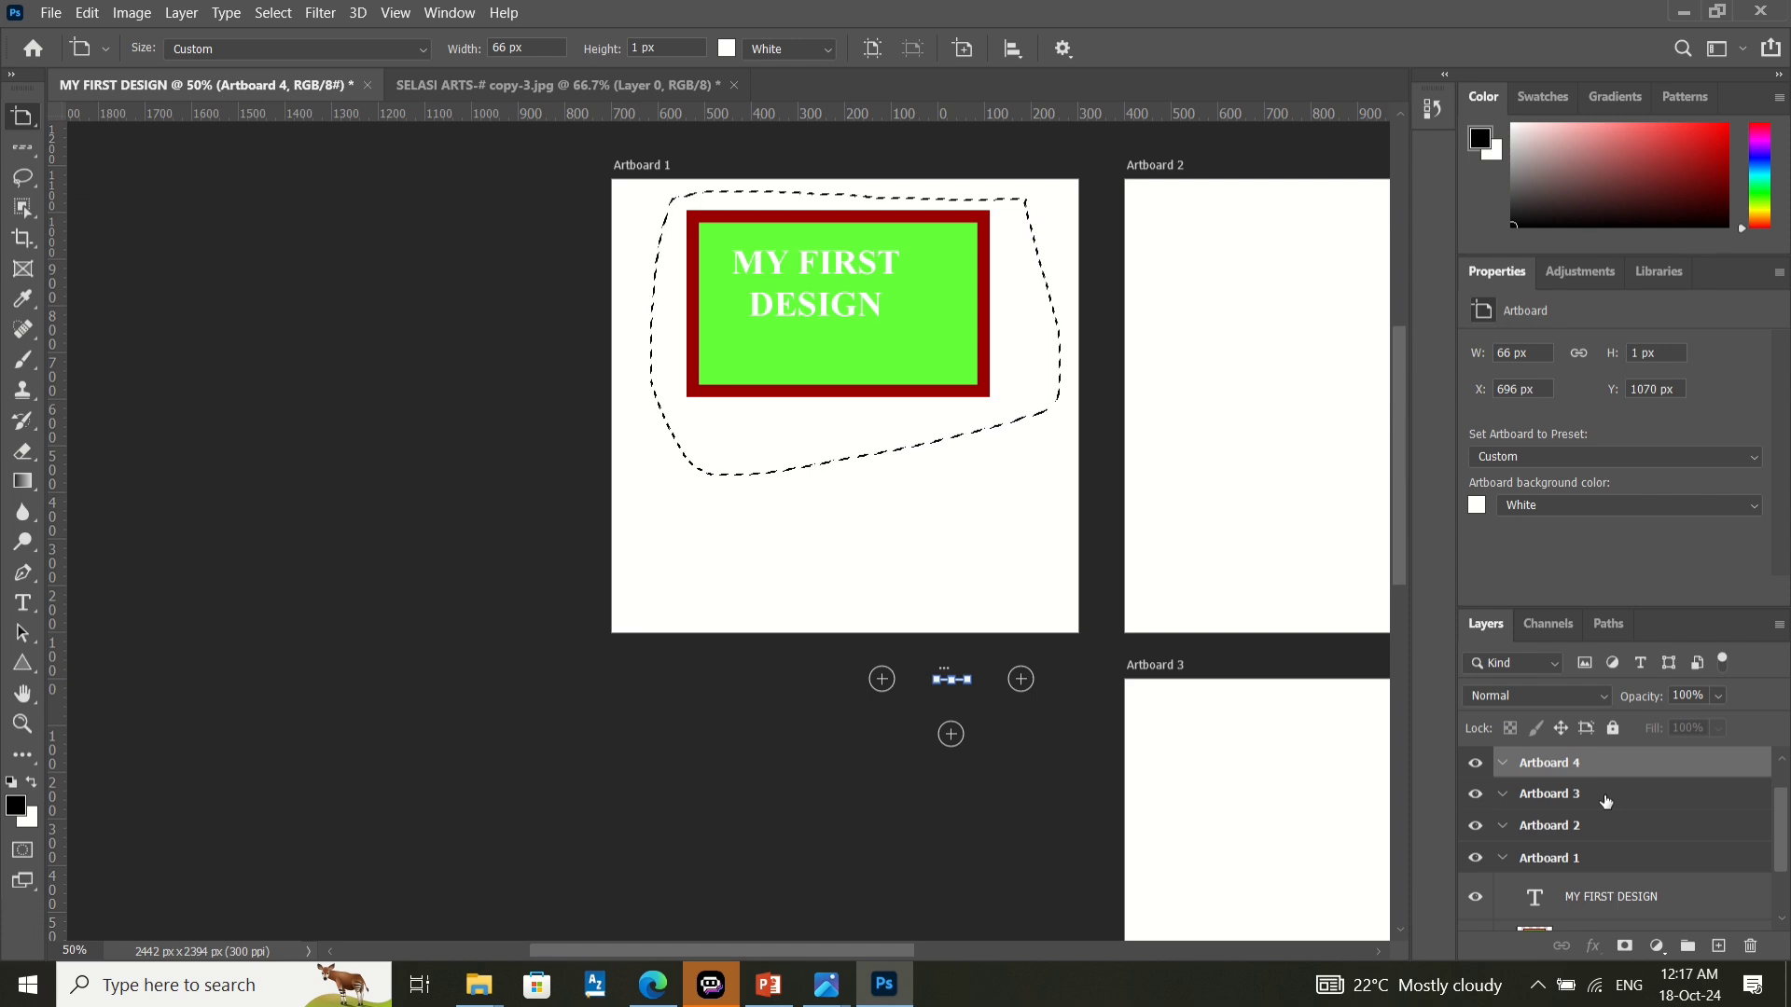
- Undo all the added artboards and clear the lasso selection around the green rectangle
{"action": "key", "text": "ctrl+z"}
{"action": "key", "text": "ctrl+z"}
{"action": "key", "text": "ctrl+z"}
{"action": "key", "text": "ctrl+z"}
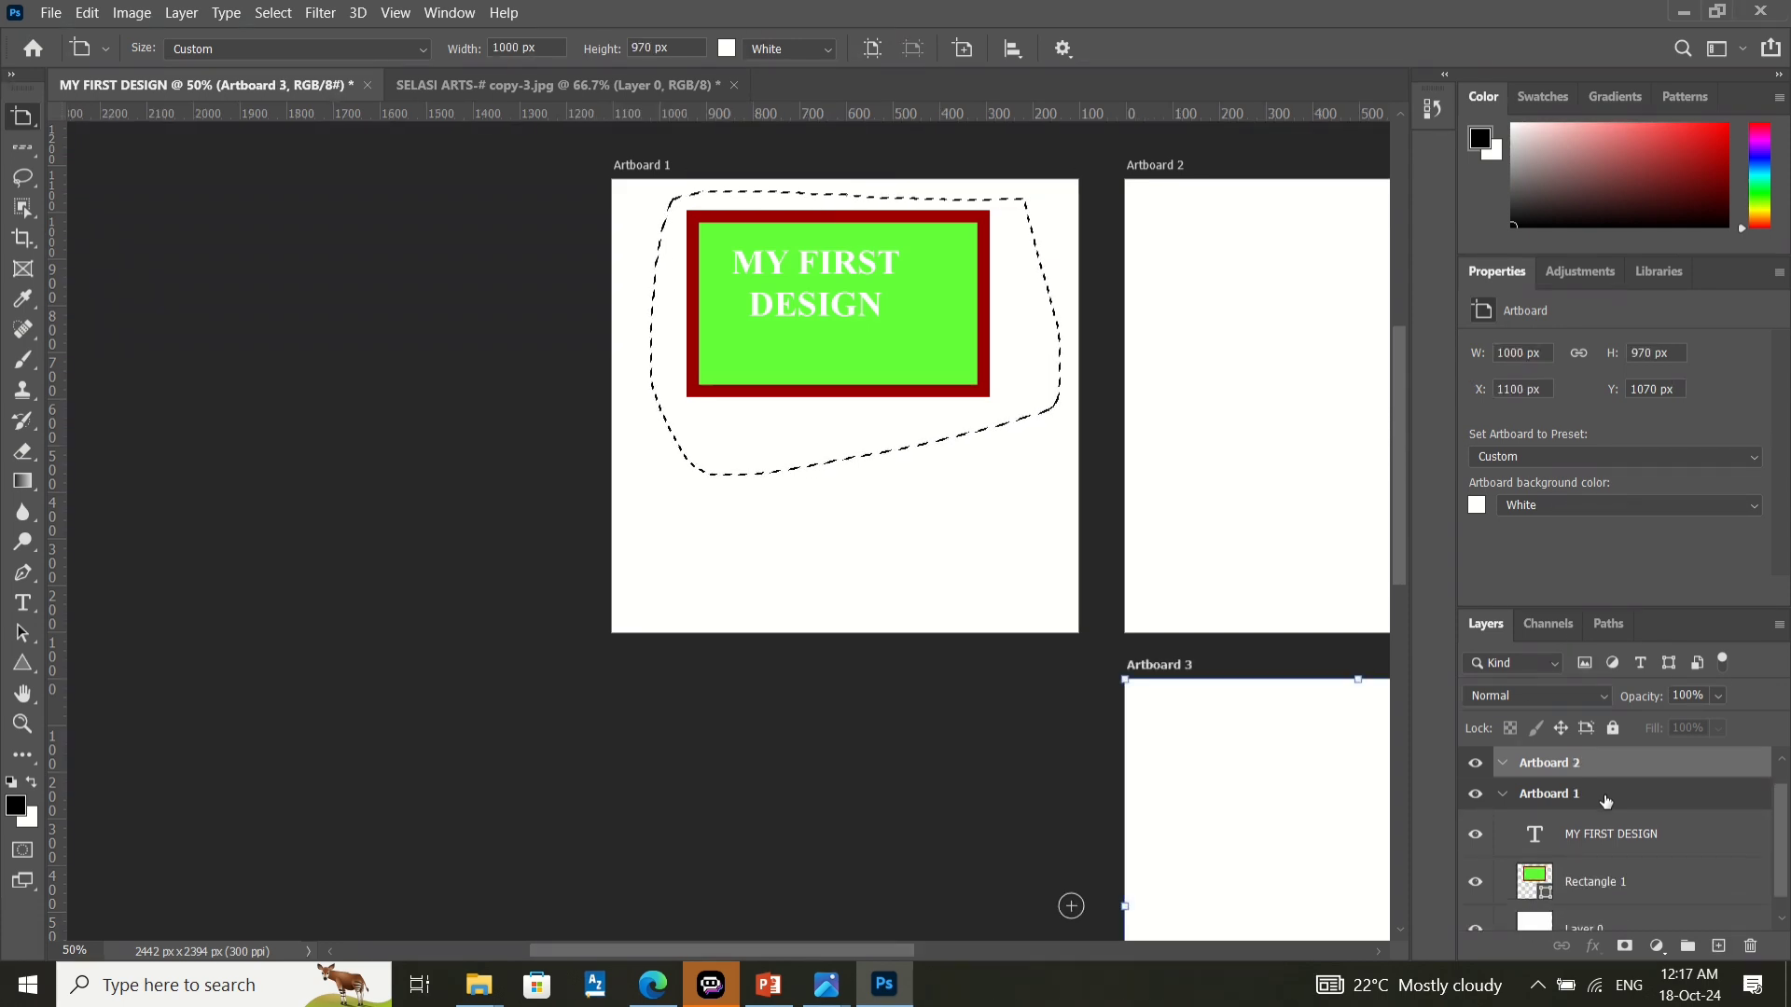
{"action": "key", "text": "ctrl+z"}
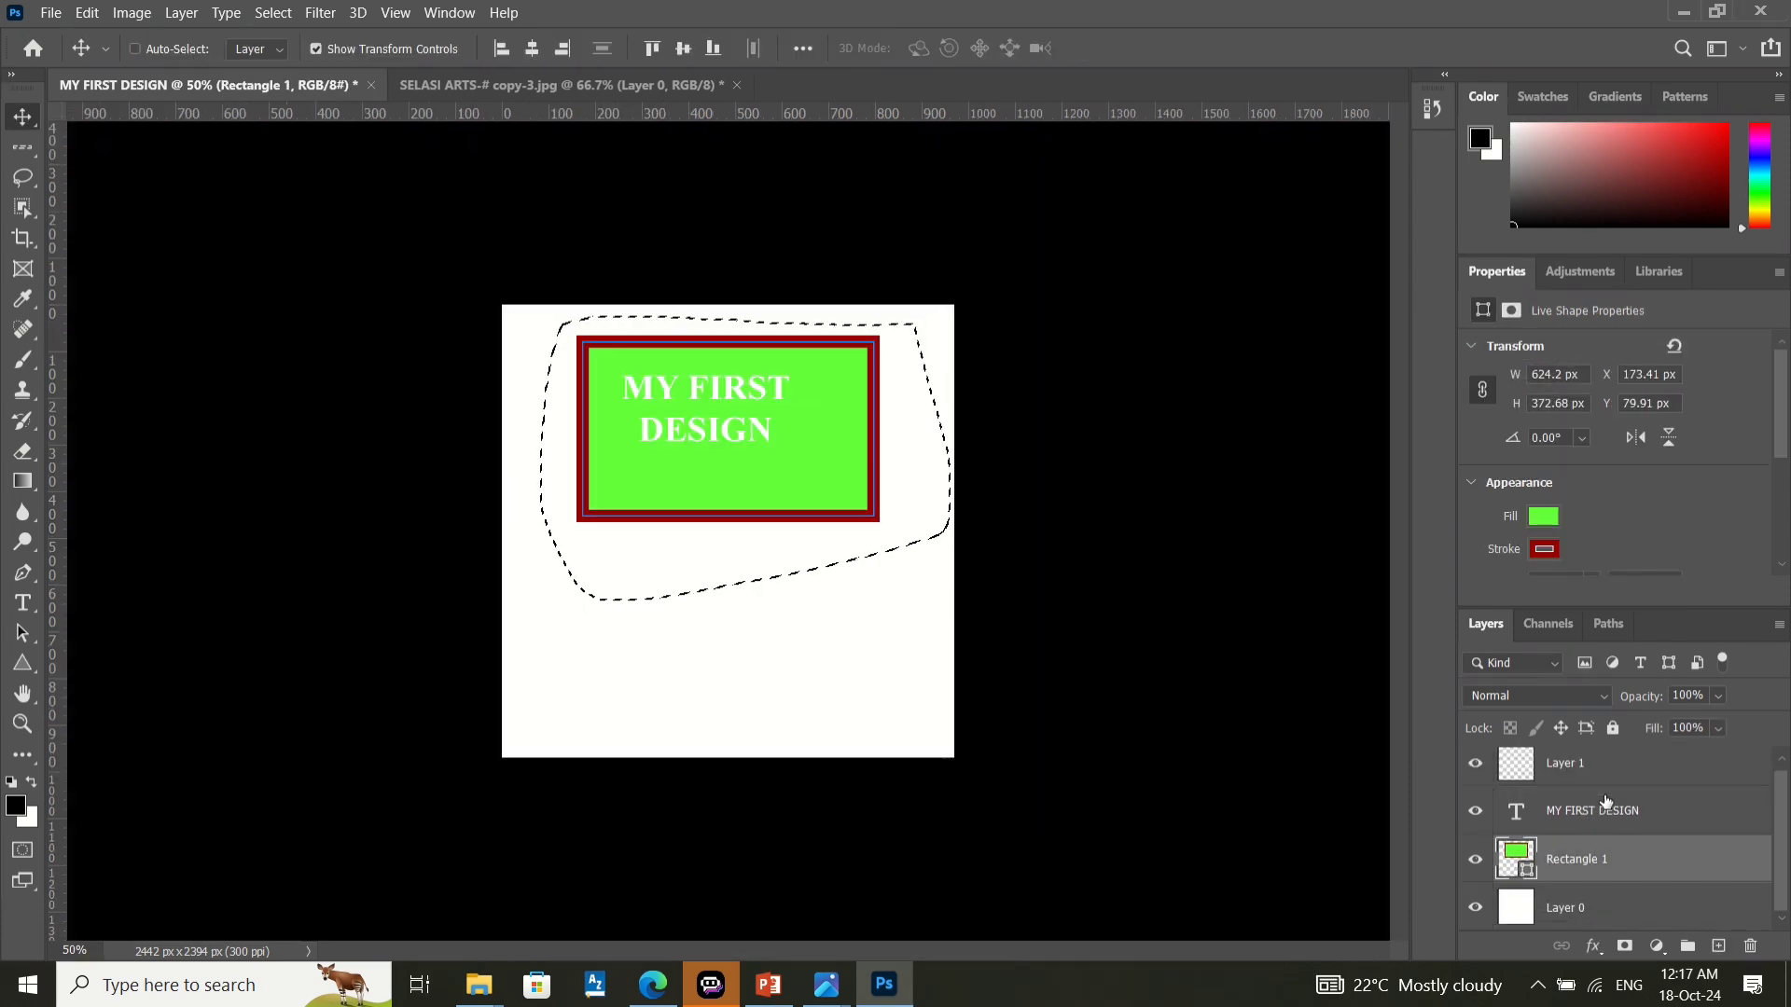
{"action": "key", "text": "ctrl+z"}
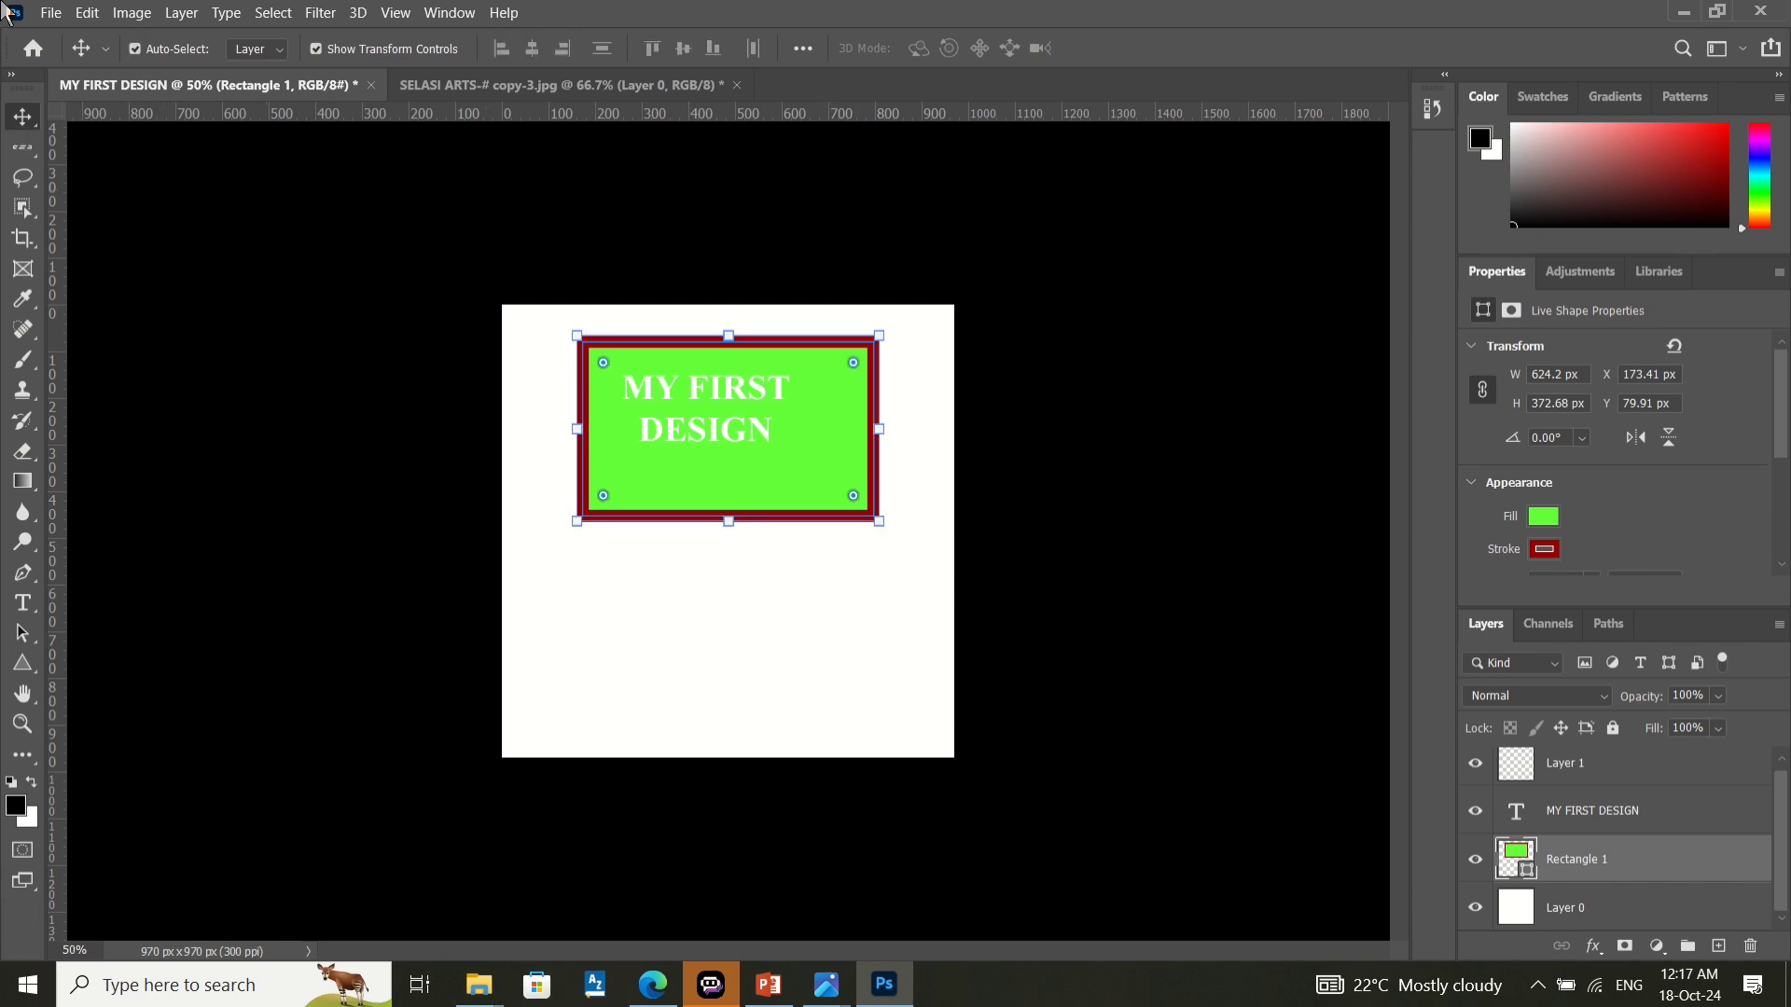
- Examine the file formats offered for saving MY FIRST DESIGN on the computer, keep the Photoshop format, and cancel without saving
{"action": "left_click", "coordinate": [53, 14]}
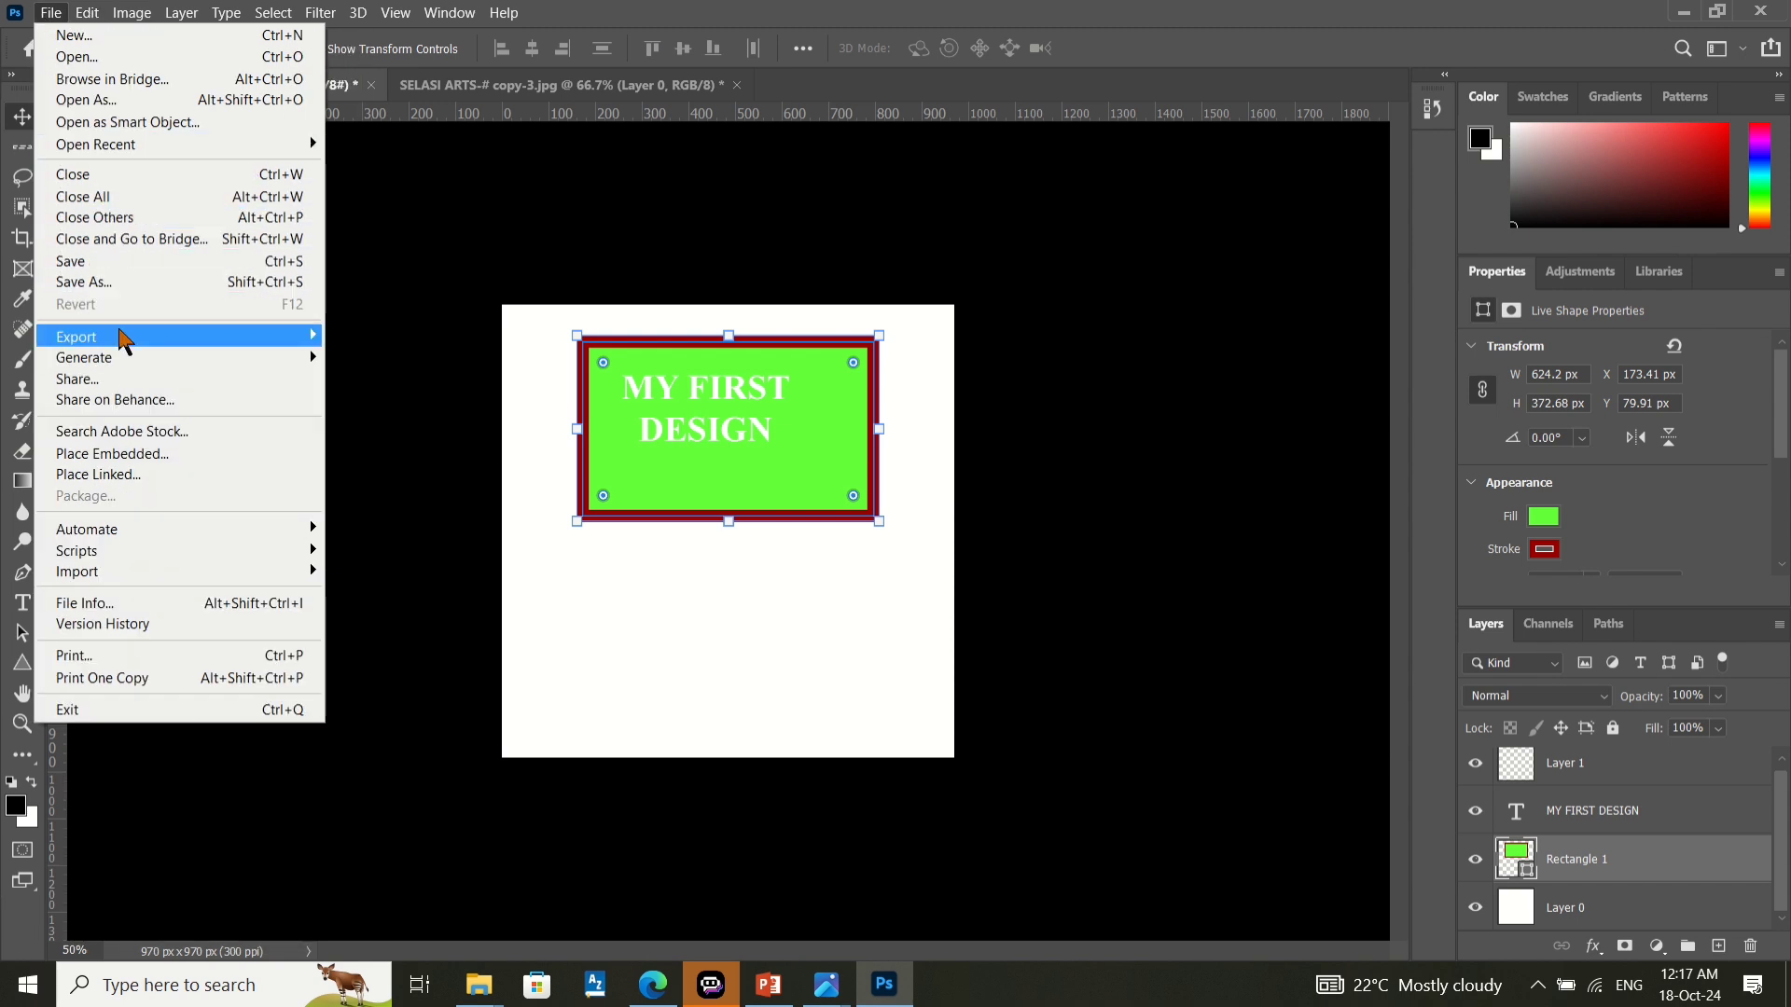
{"action": "left_click", "coordinate": [102, 282]}
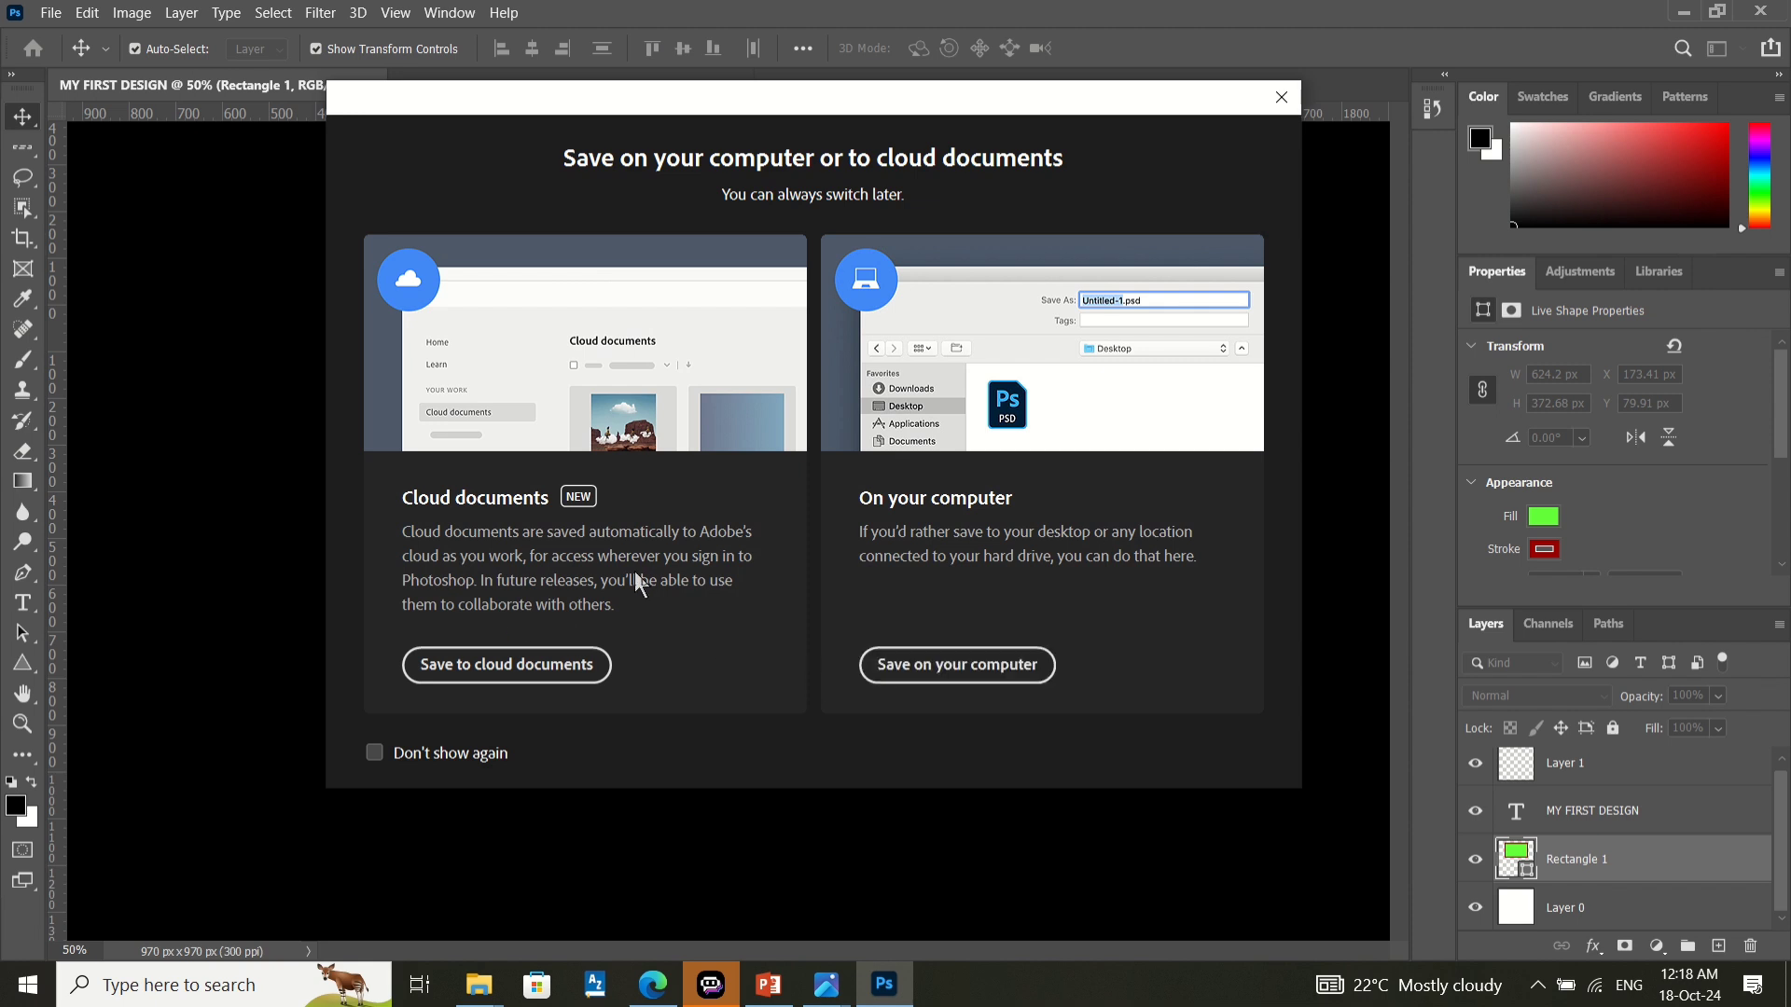
{"action": "left_click", "coordinate": [973, 668]}
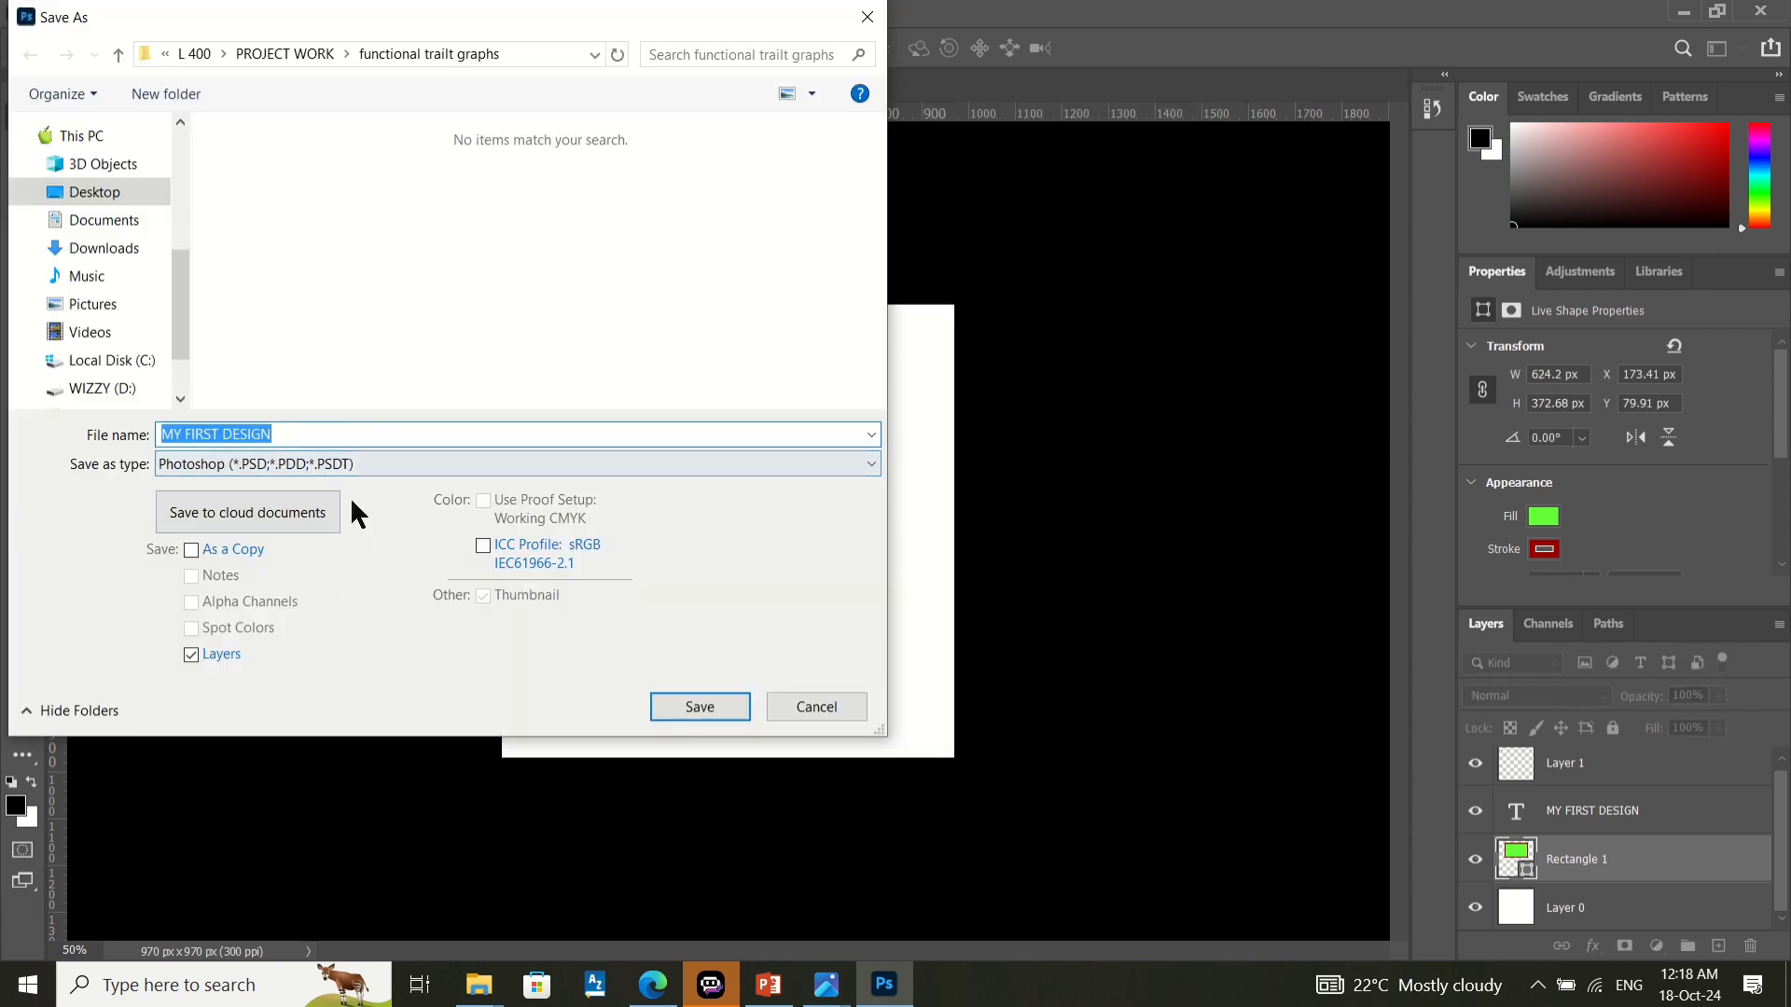
{"action": "left_click", "coordinate": [319, 465]}
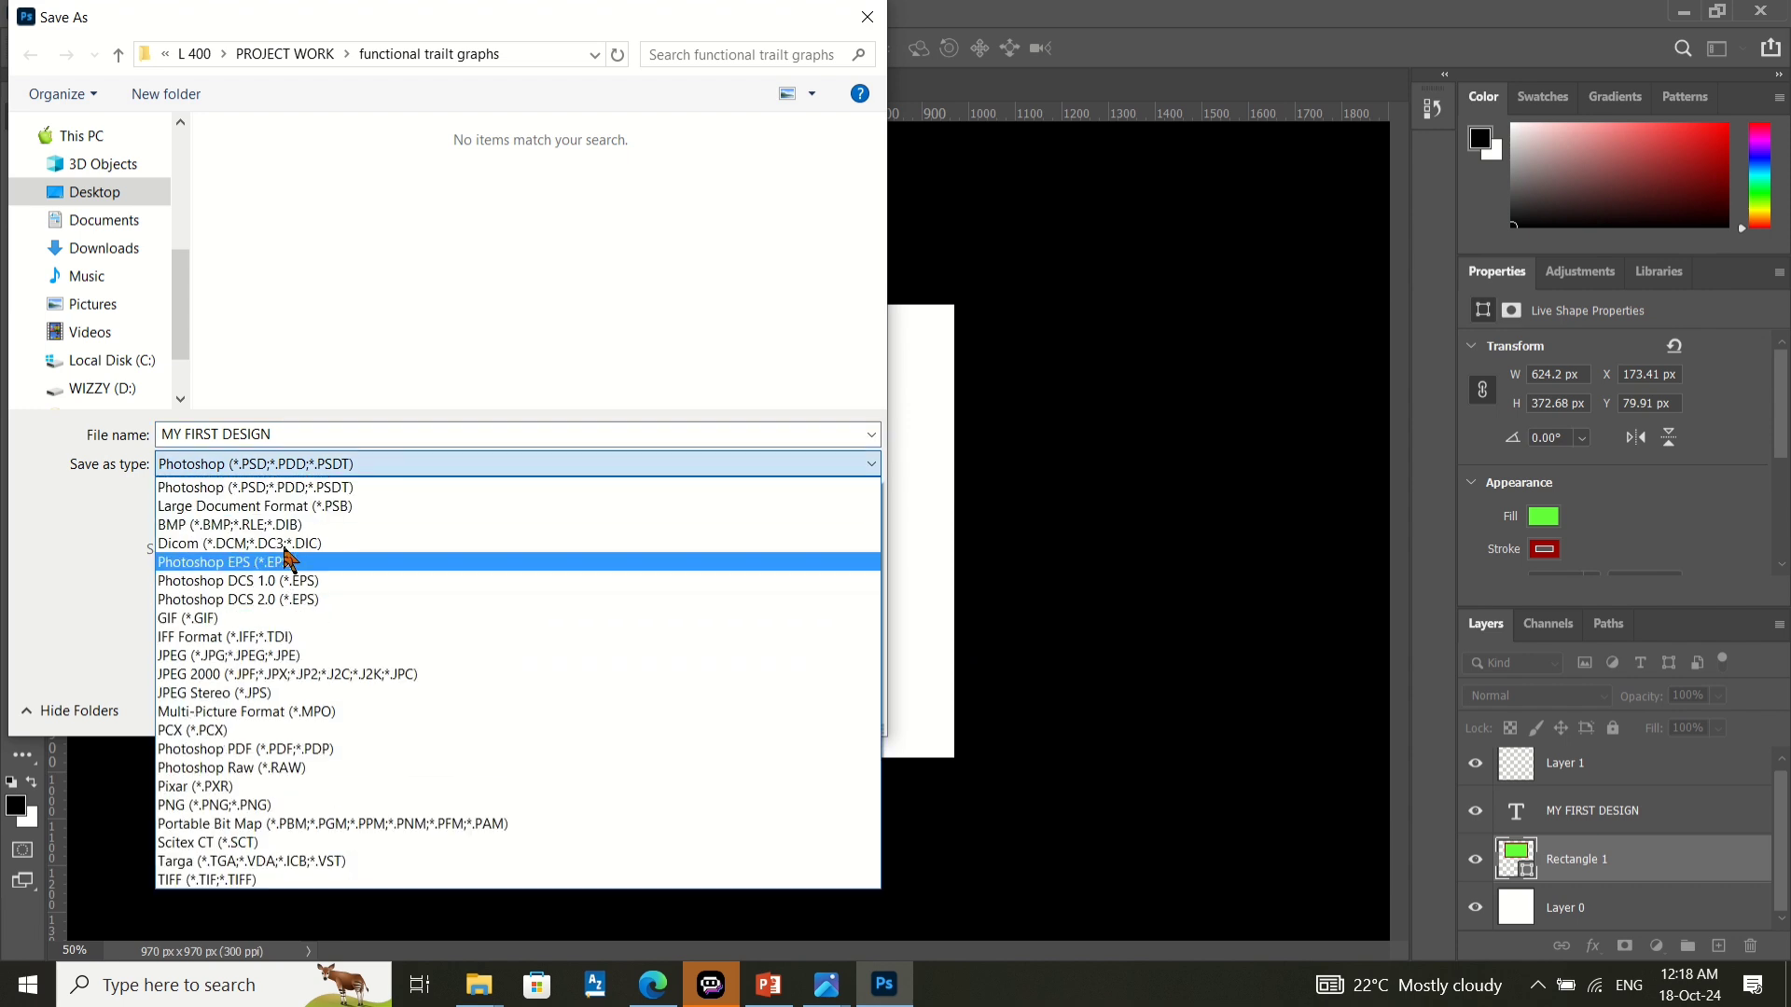
{"action": "left_click", "coordinate": [276, 487]}
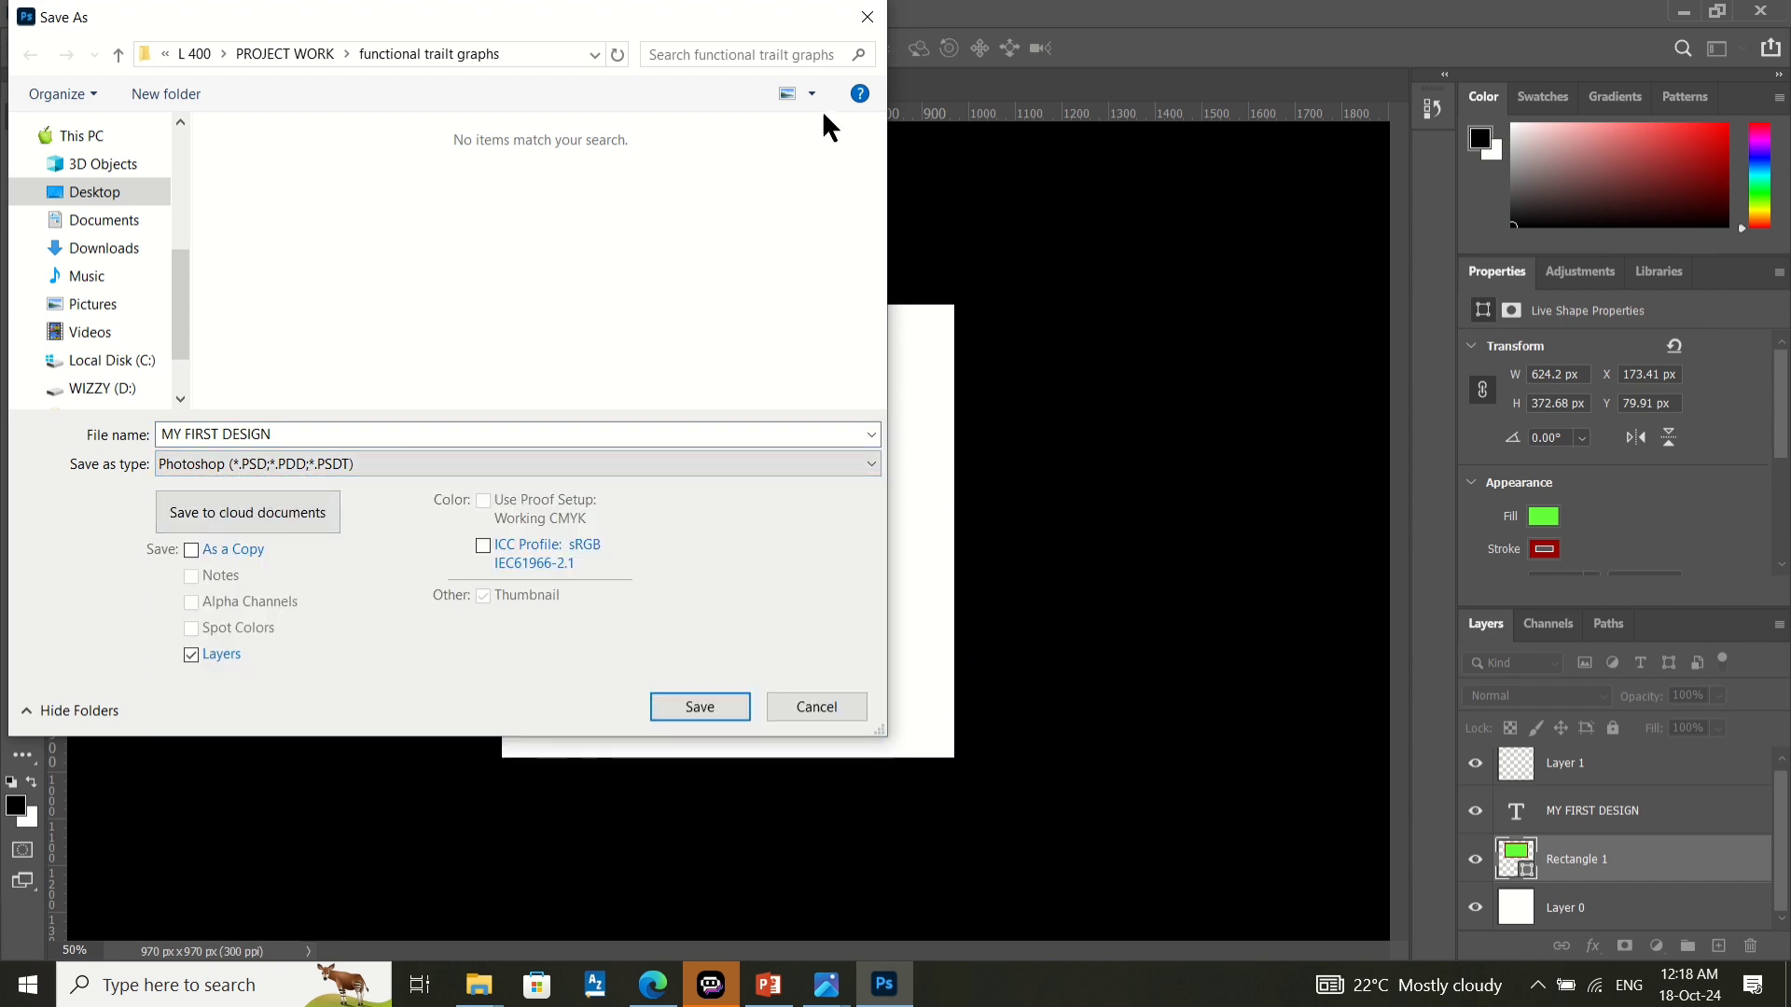
{"action": "left_click", "coordinate": [868, 17]}
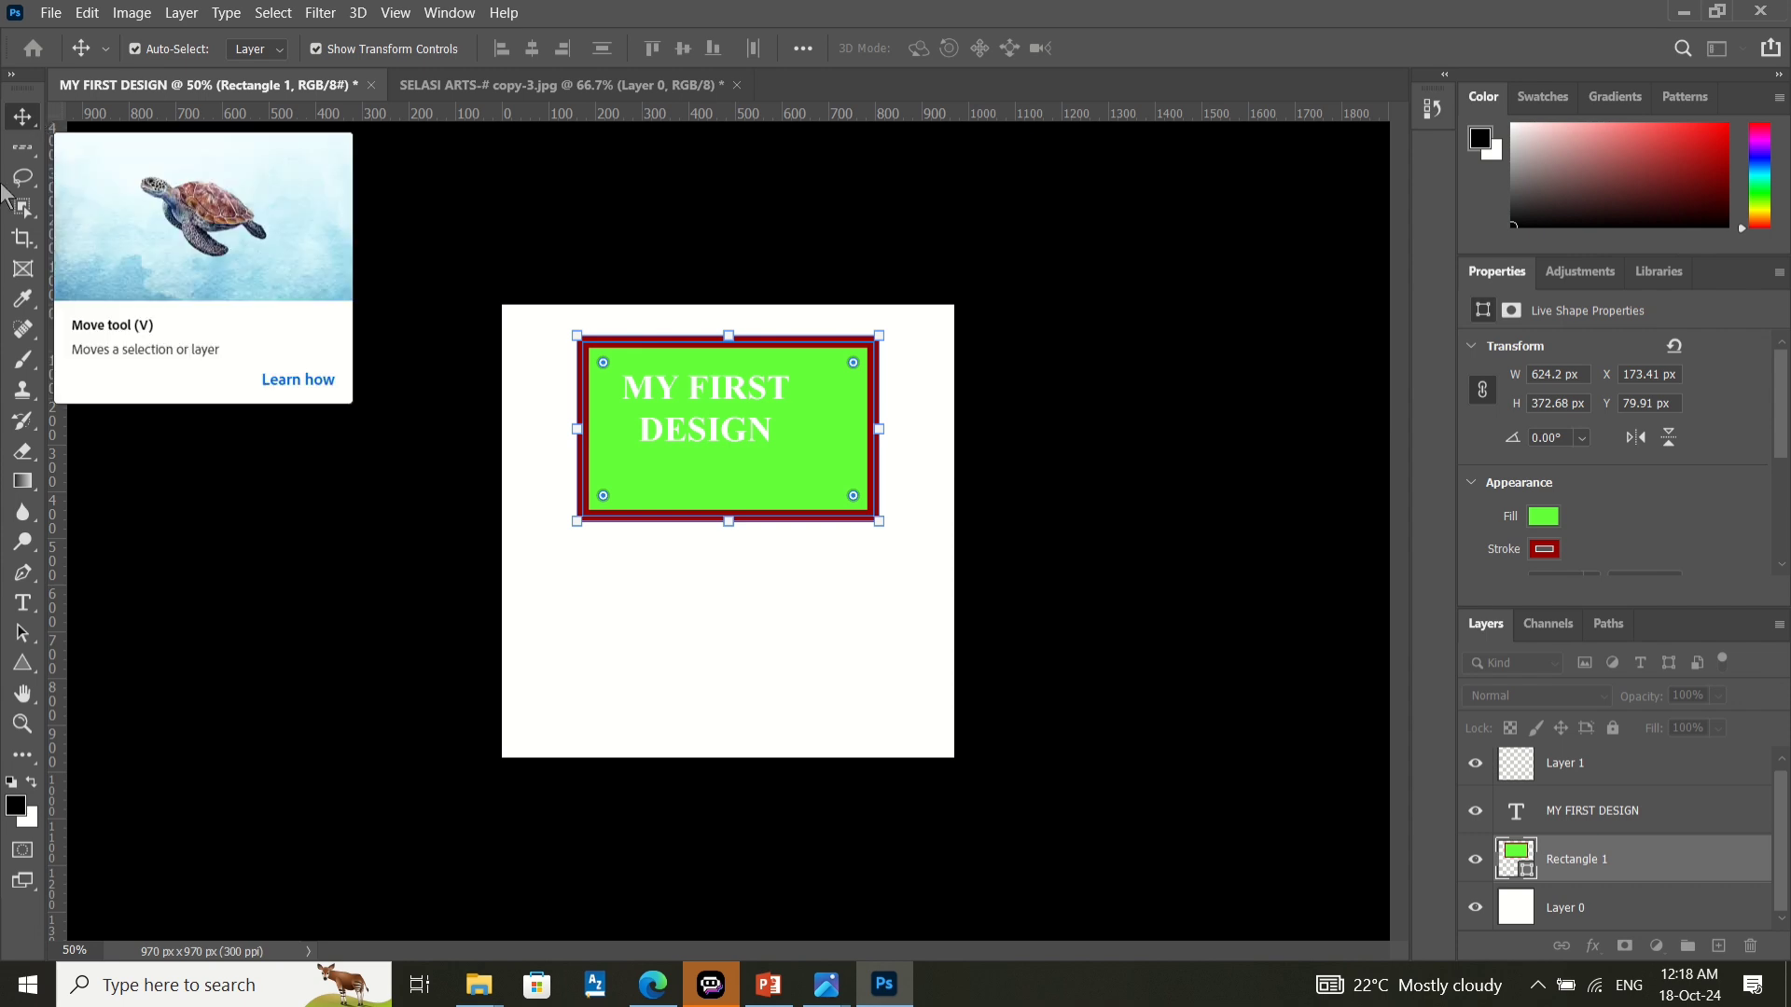
- View the Adobe PDF presets and close them without making changes
{"action": "left_click", "coordinate": [89, 13]}
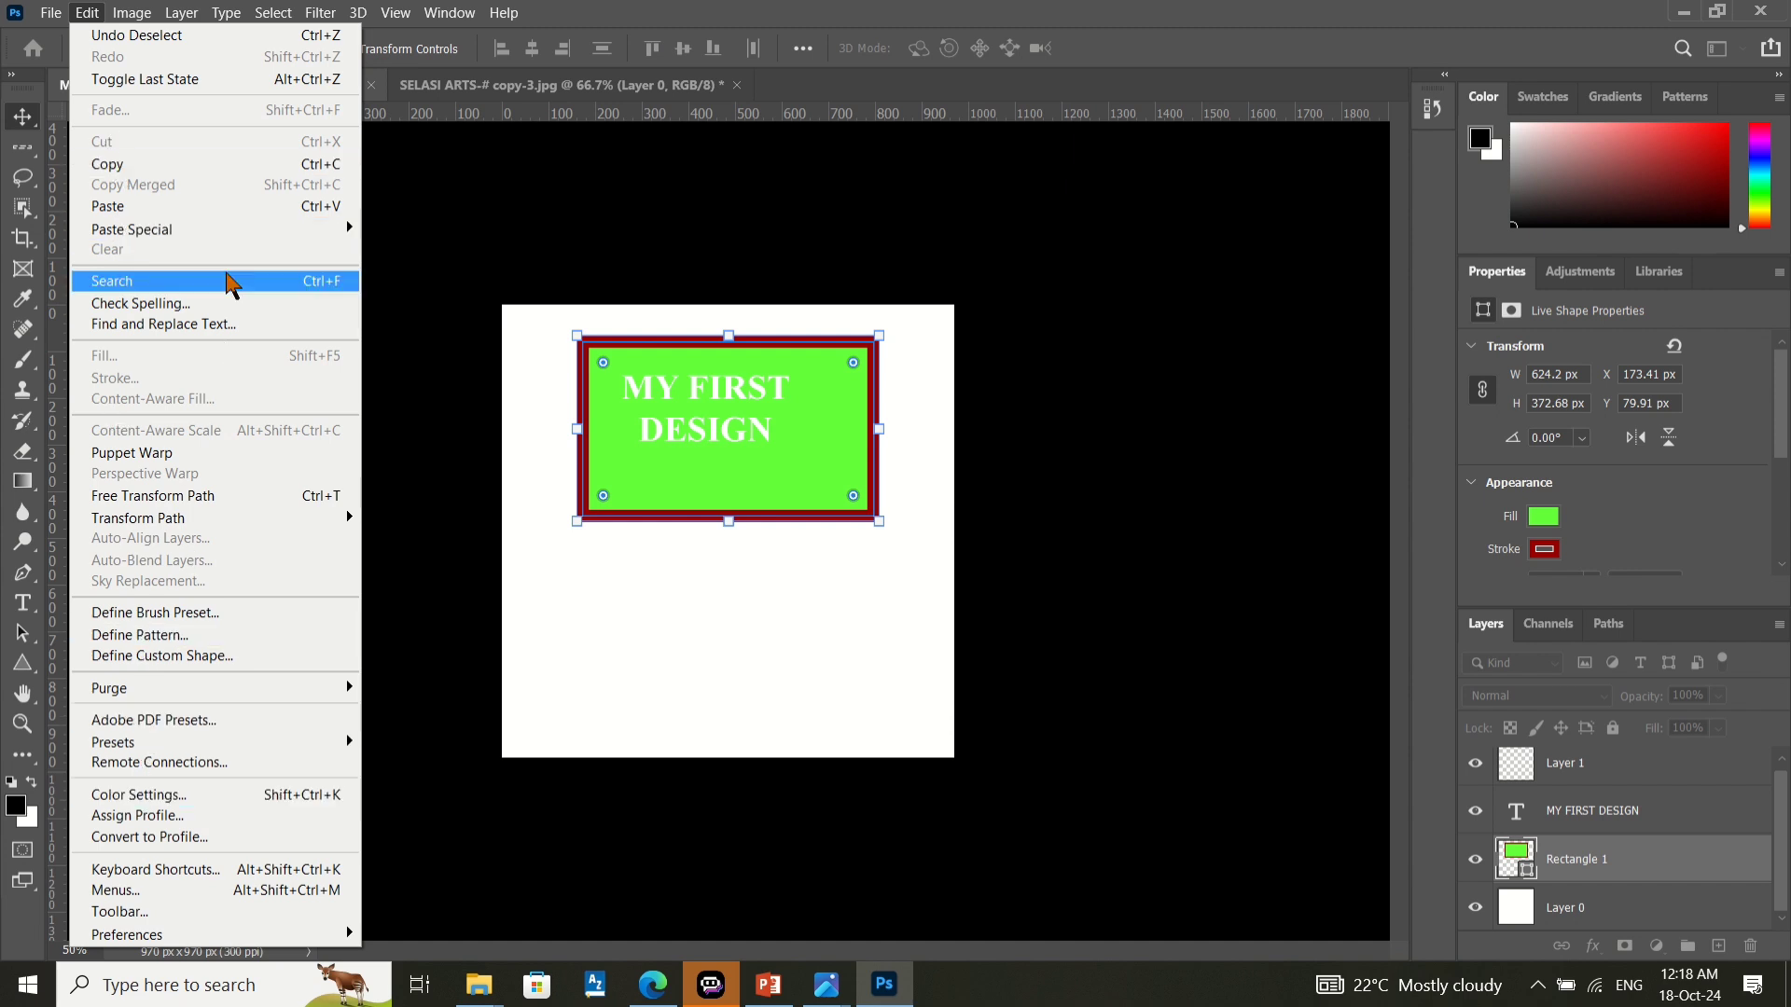
{"action": "left_click", "coordinate": [154, 720]}
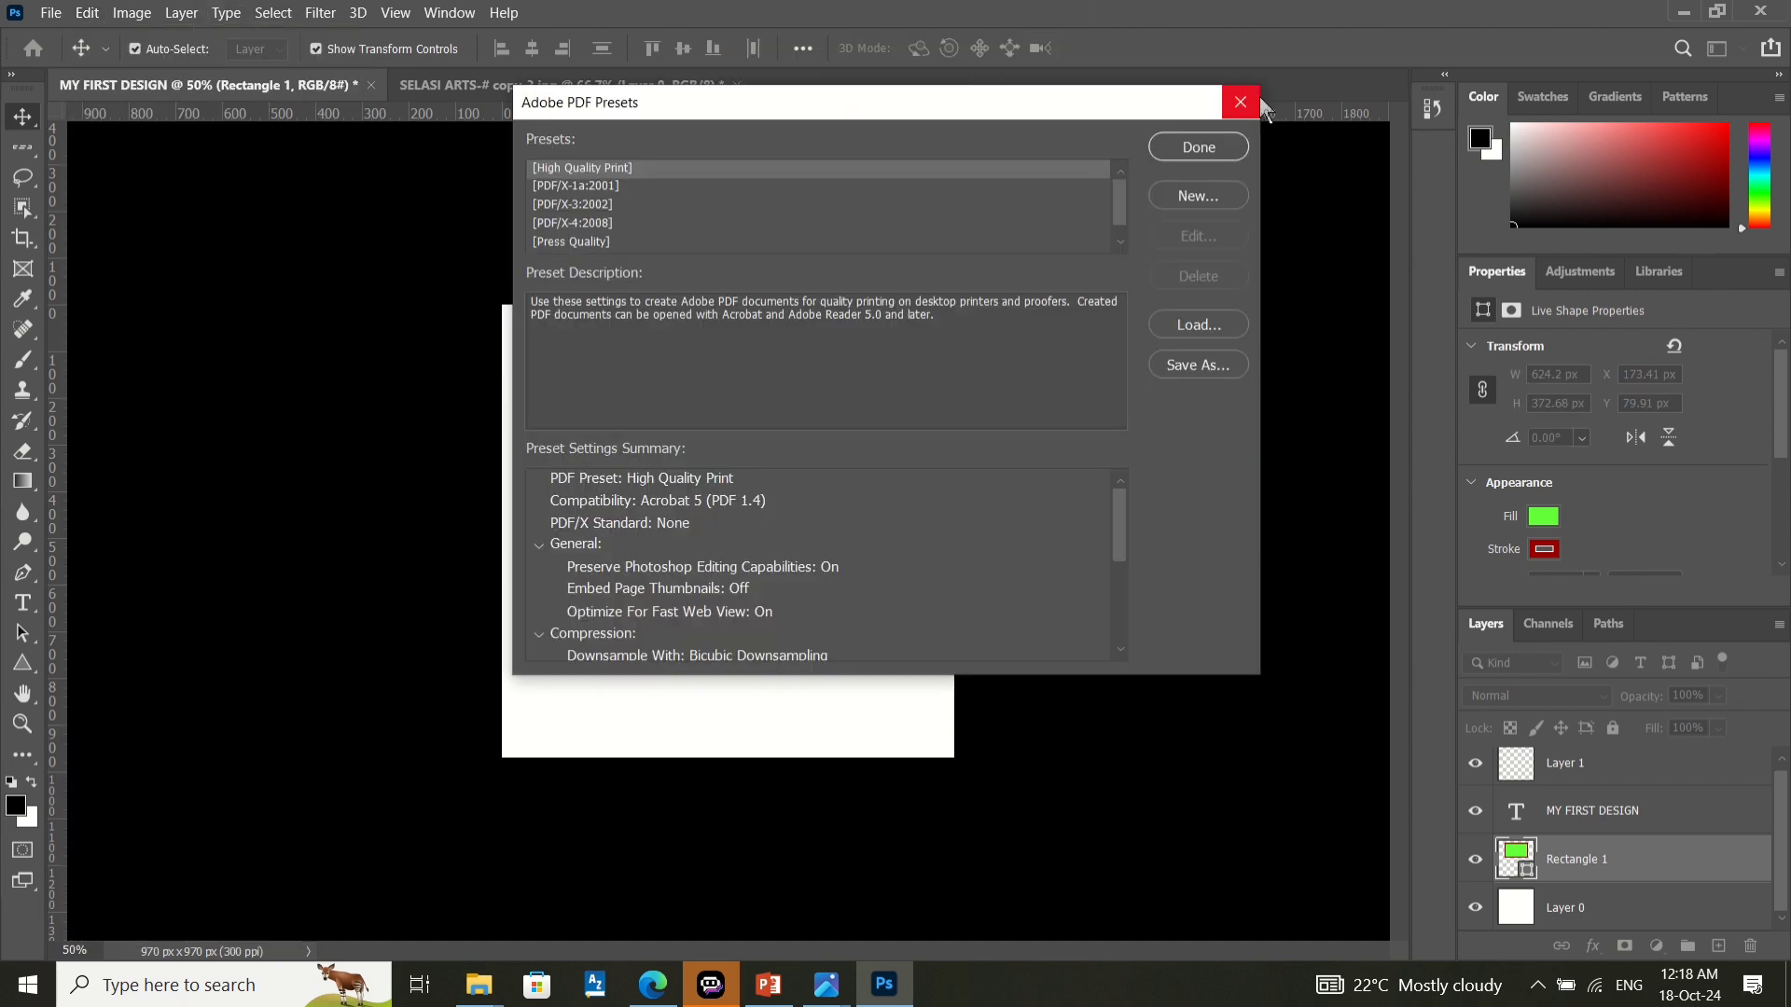
{"action": "left_click", "coordinate": [1243, 101]}
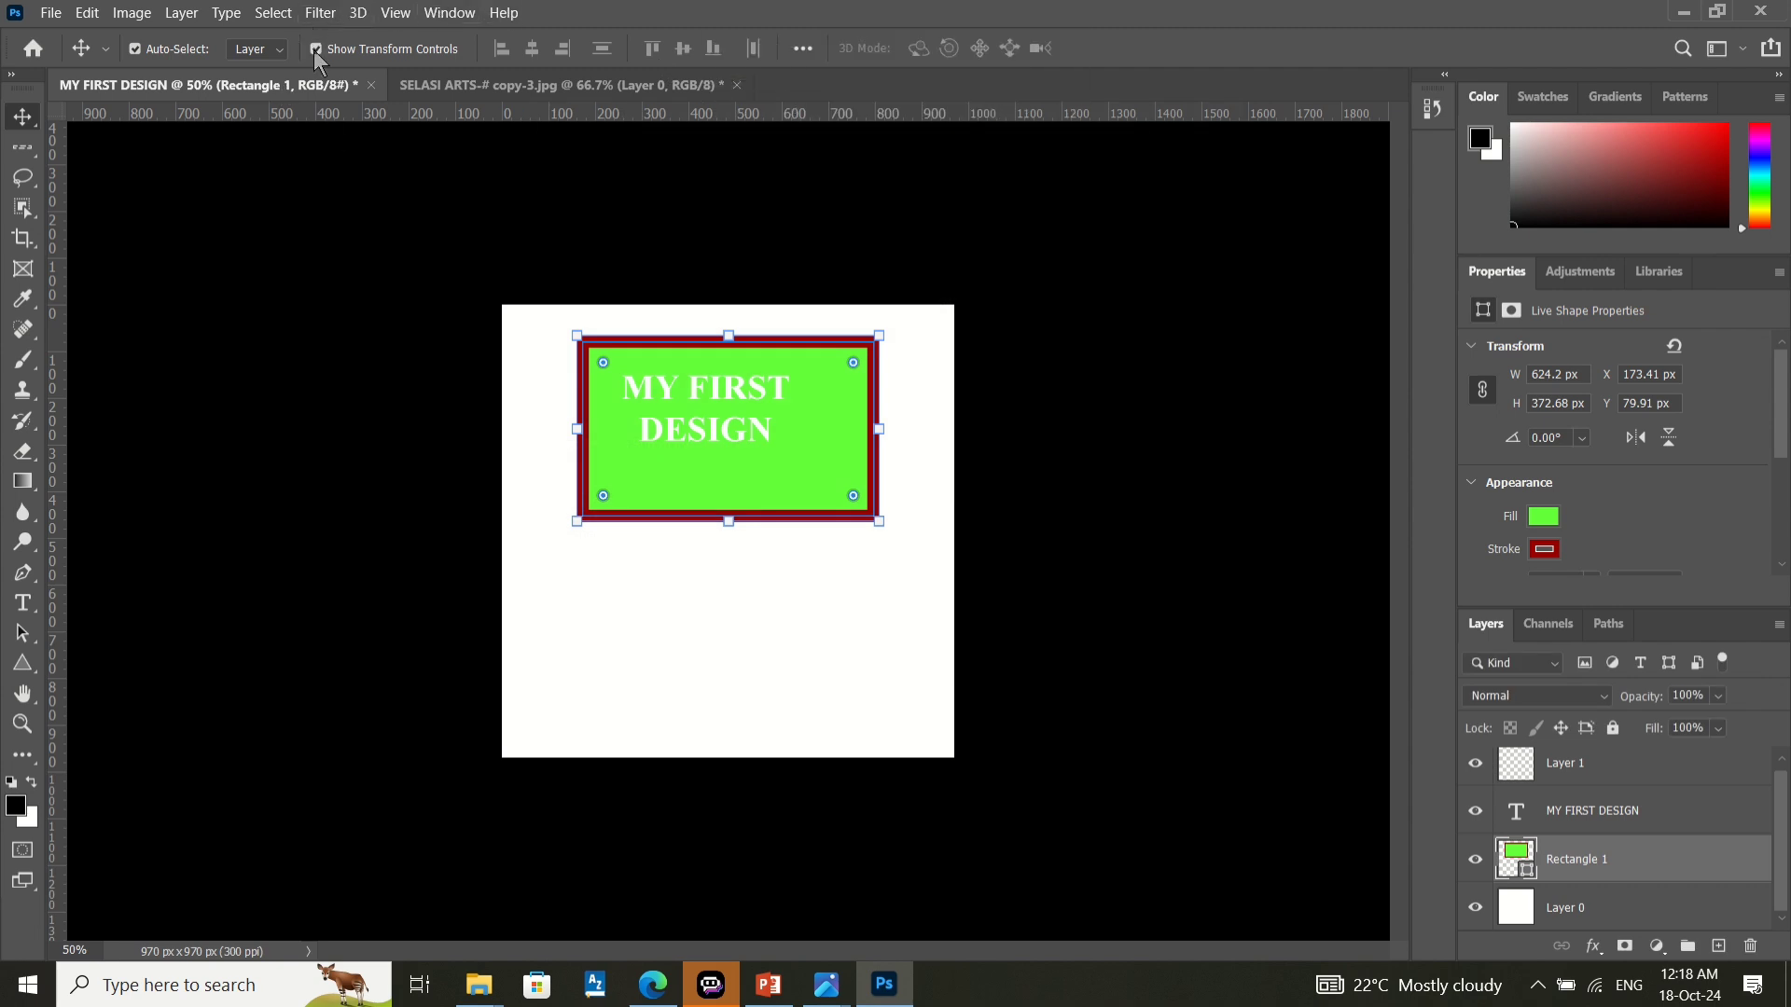
- Try to open the Filter Gallery on the rectangle, cancel the conversion, and look through the available filter categories
{"action": "left_click", "coordinate": [276, 12]}
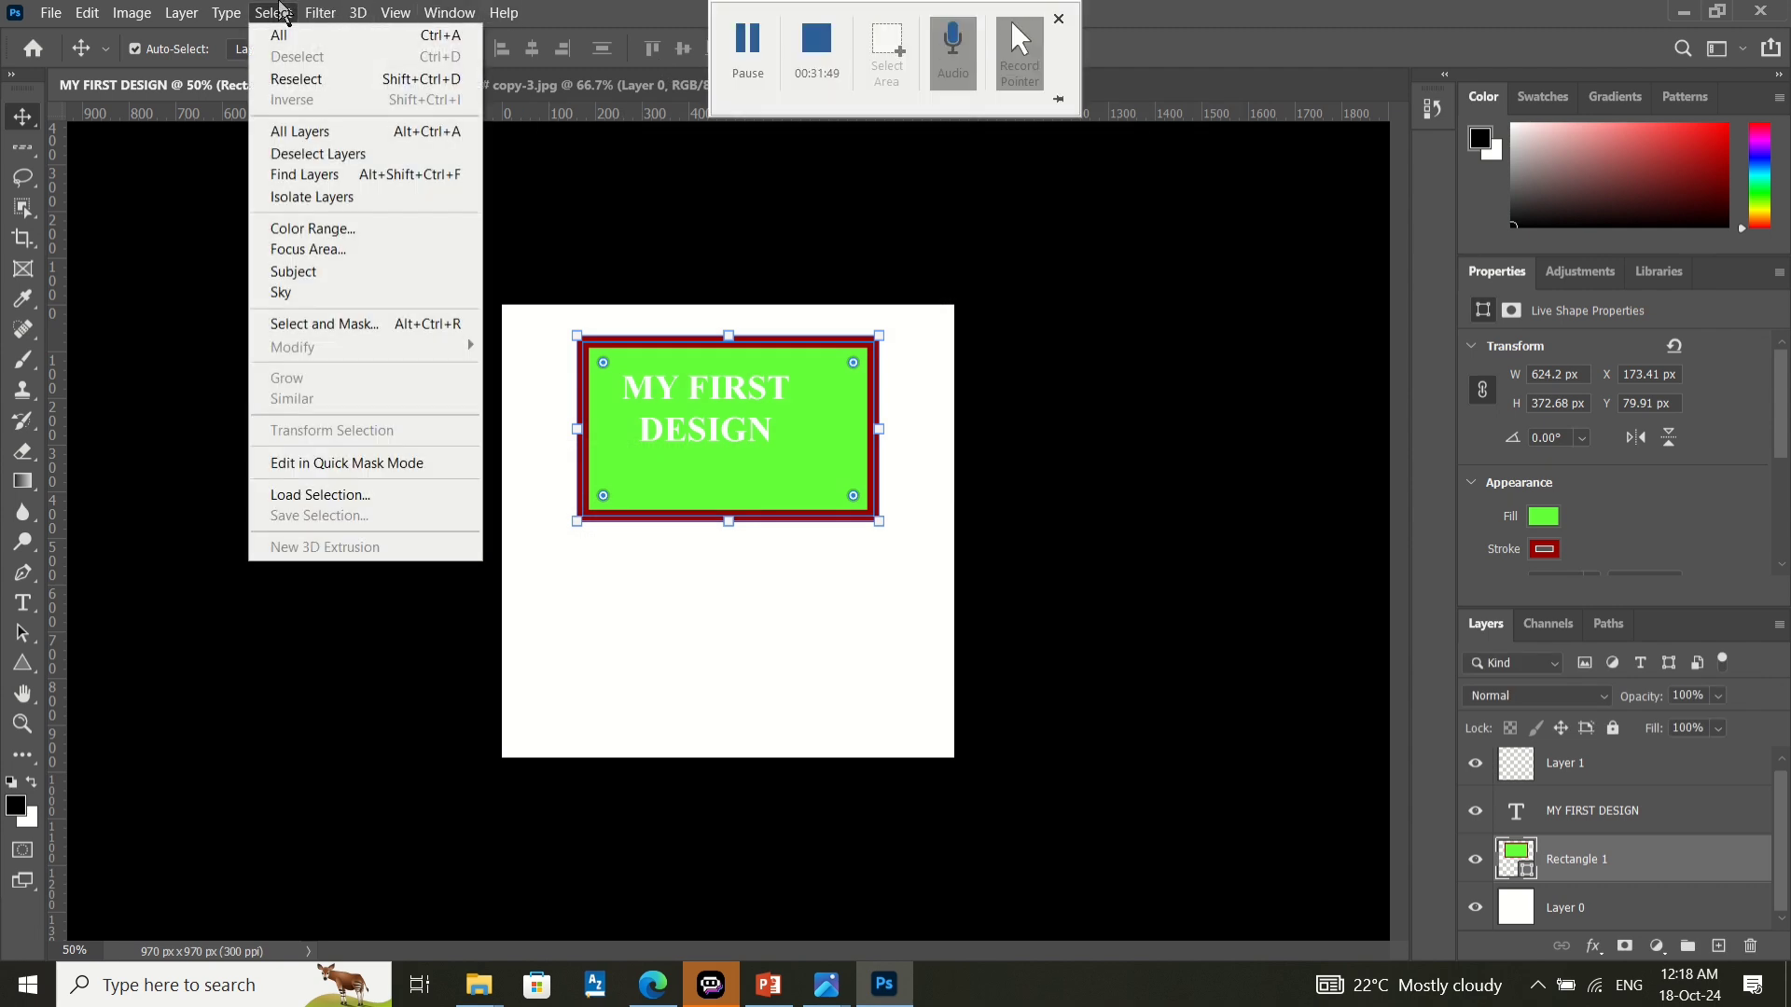
{"action": "left_click", "coordinate": [334, 13]}
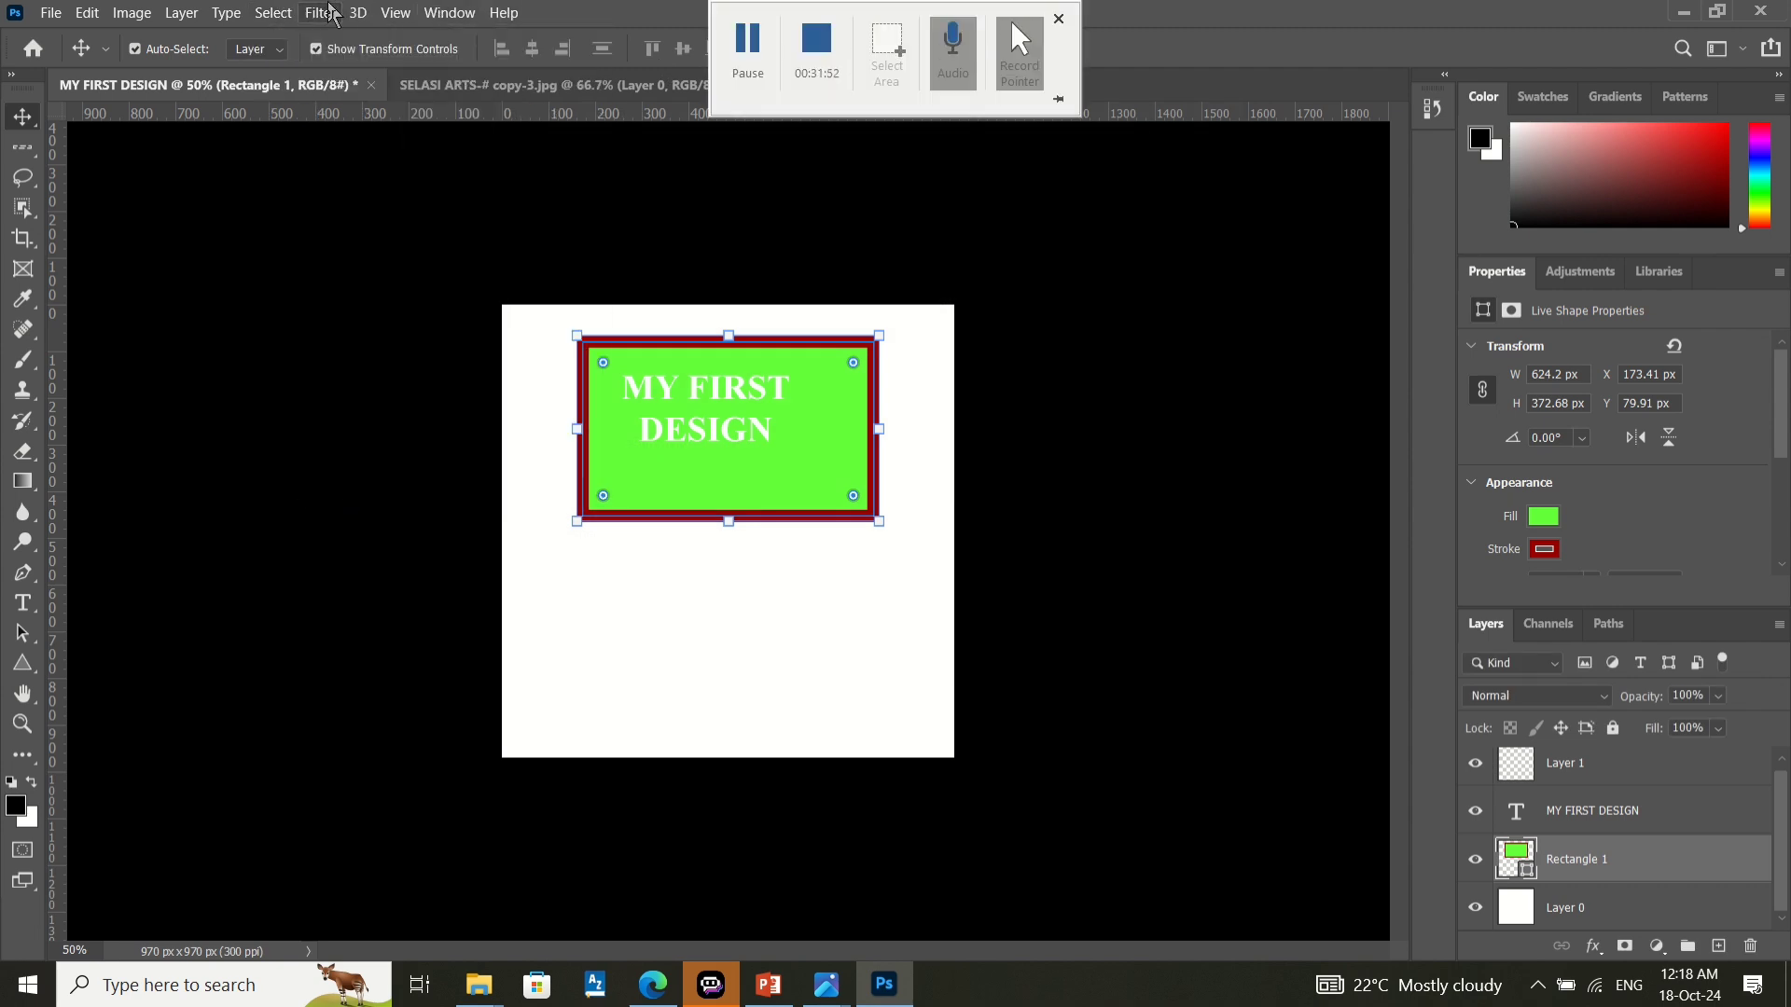
{"action": "left_click", "coordinate": [332, 12]}
{"action": "left_click", "coordinate": [373, 125]}
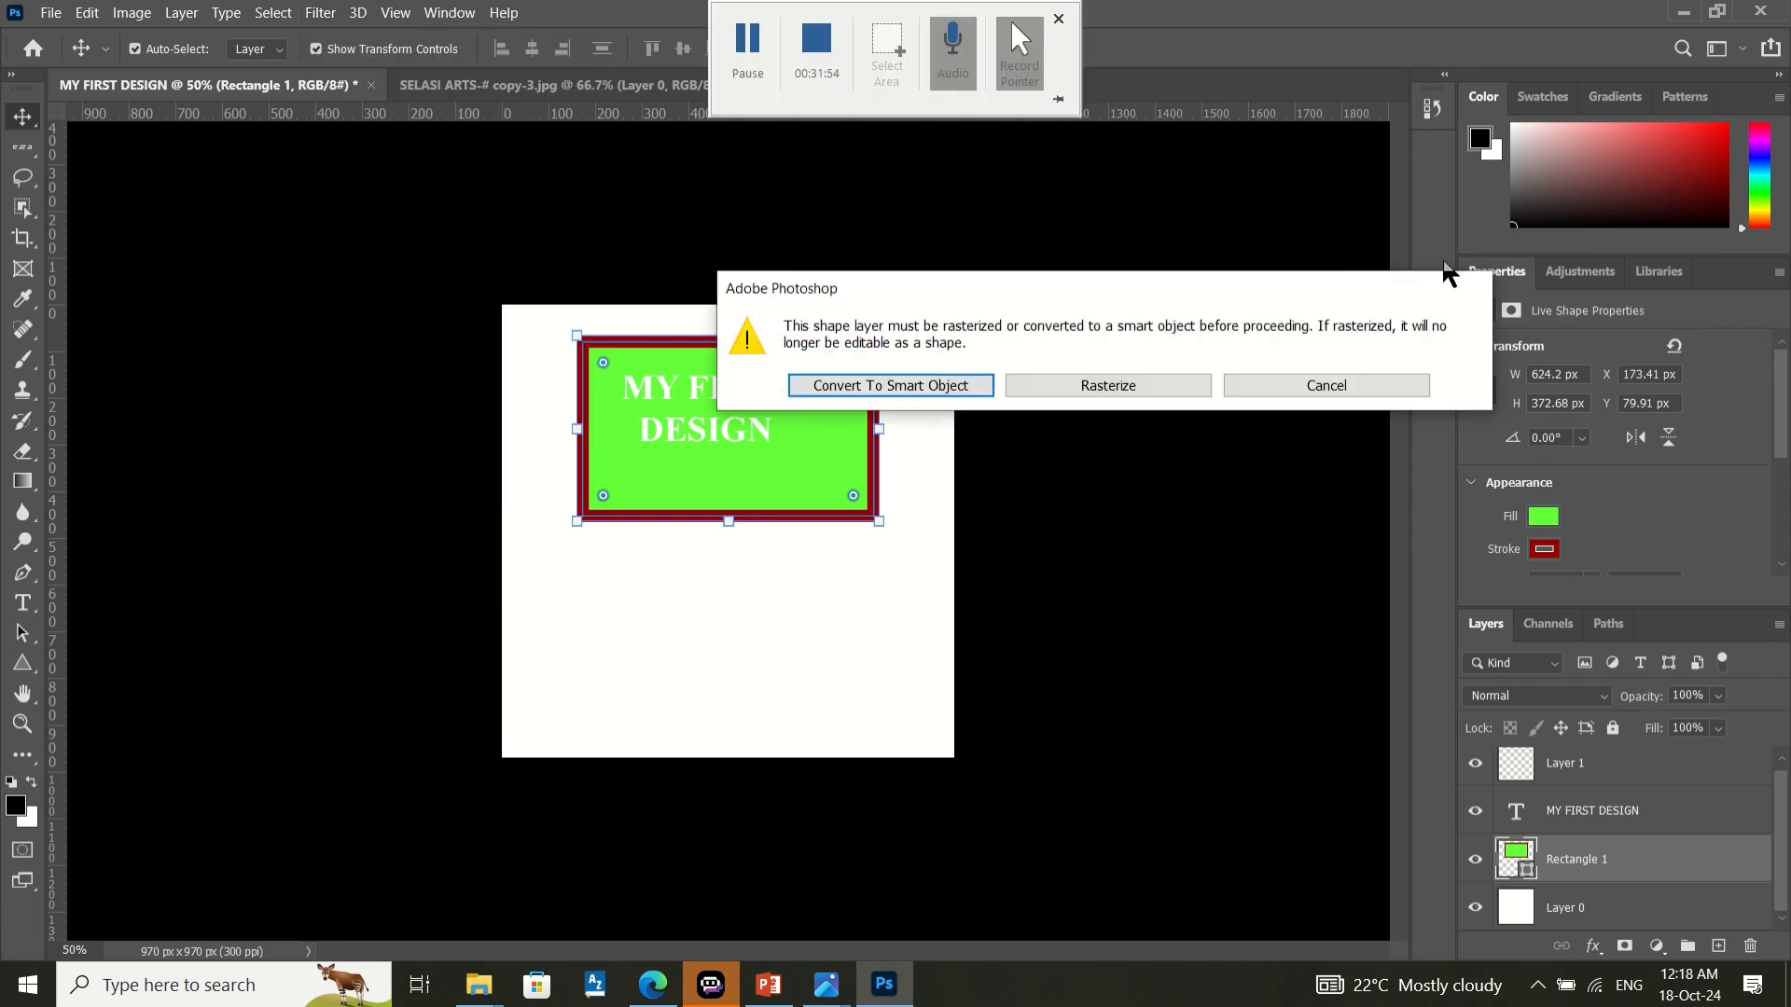
{"action": "left_click", "coordinate": [1387, 390]}
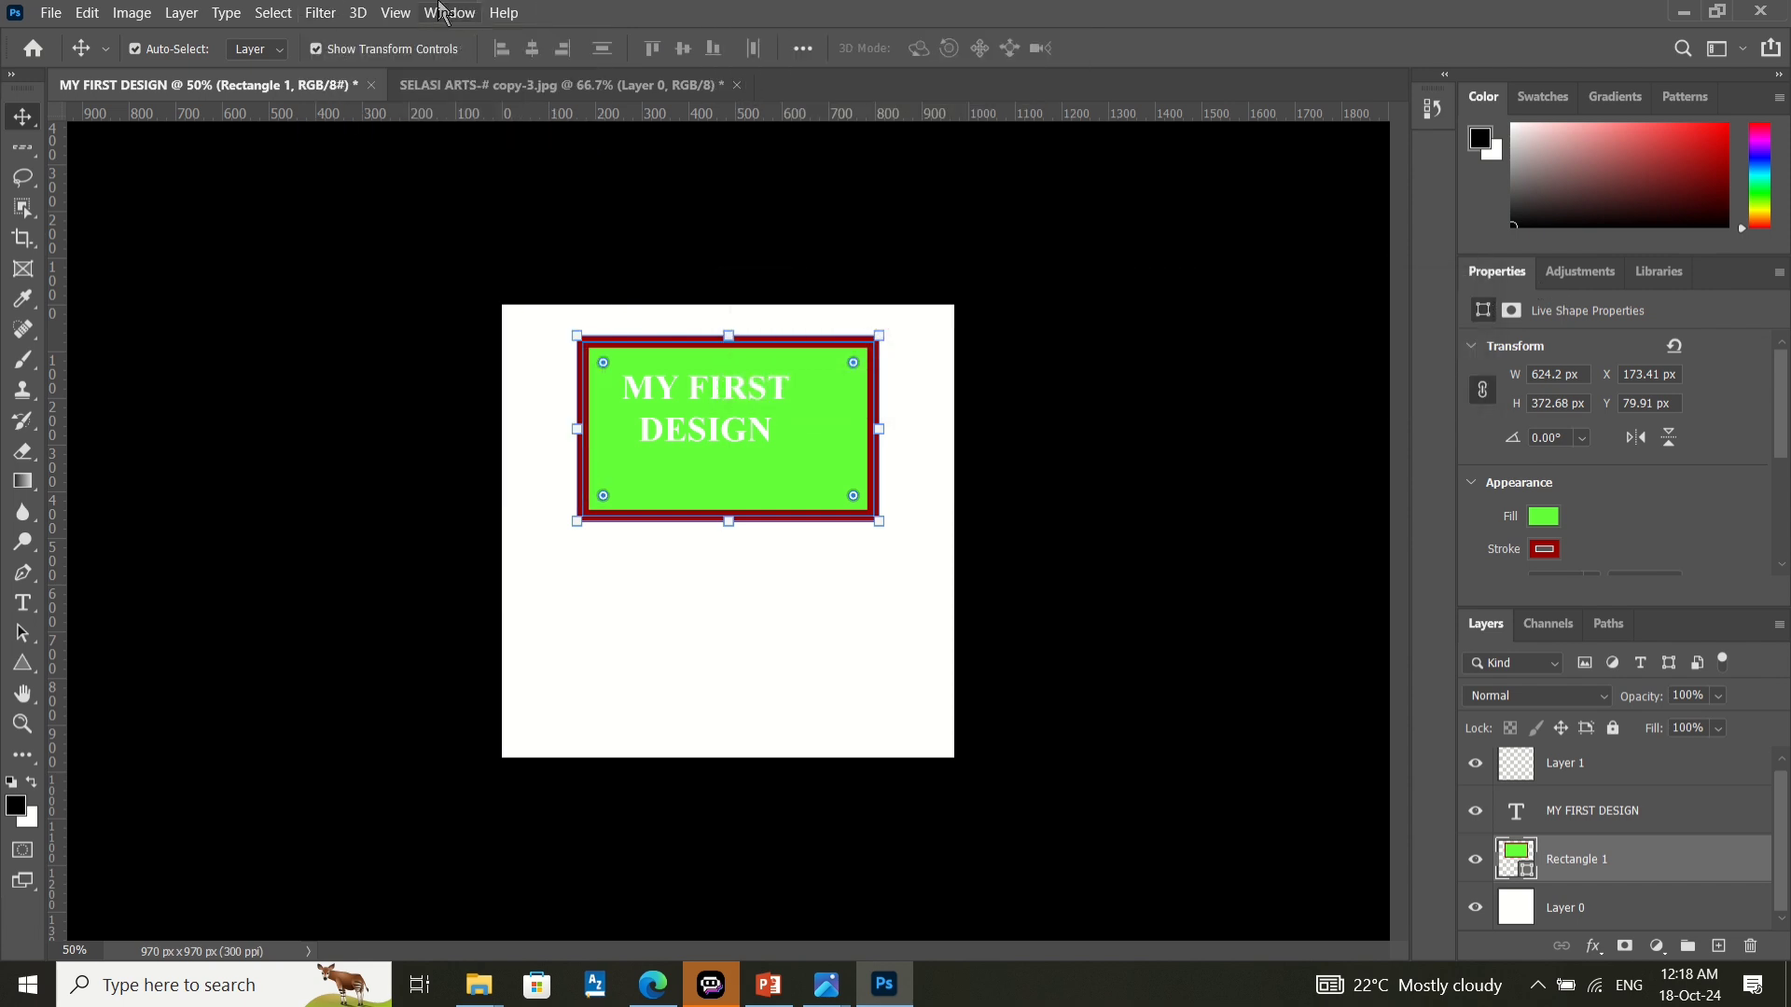
{"action": "left_click", "coordinate": [321, 13]}
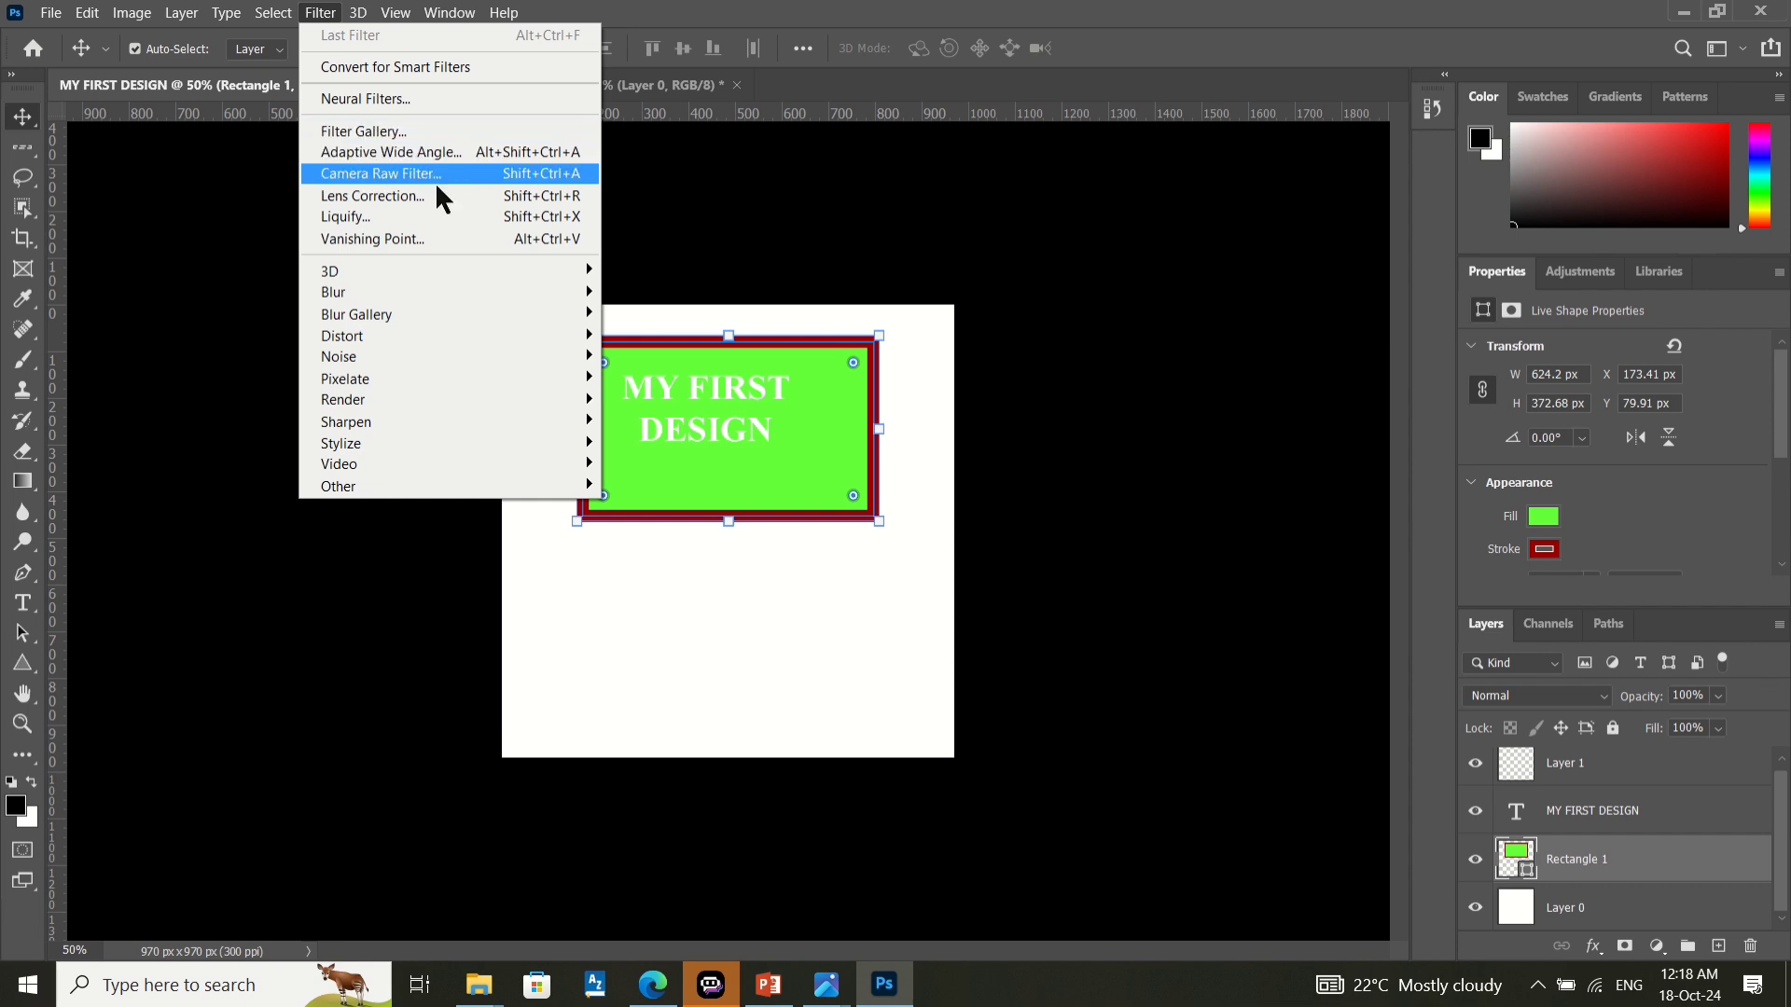
{"action": "mouse_move", "coordinate": [403, 322]}
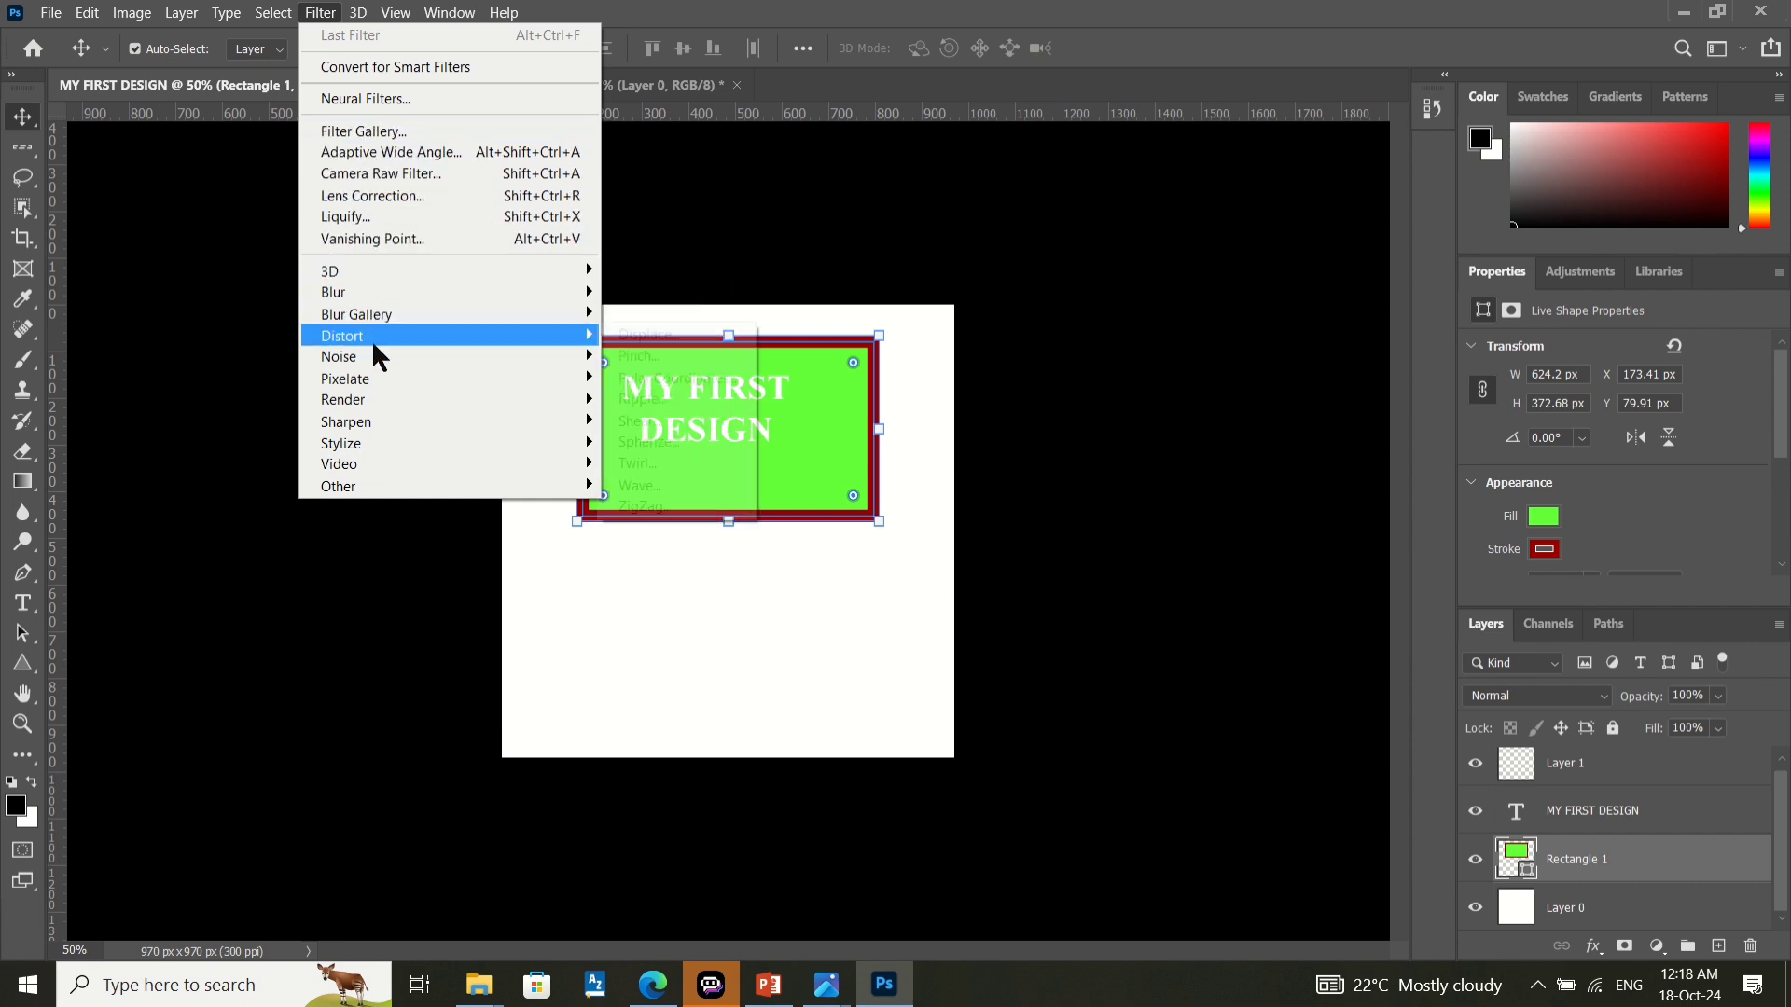
{"action": "left_click", "coordinate": [233, 203]}
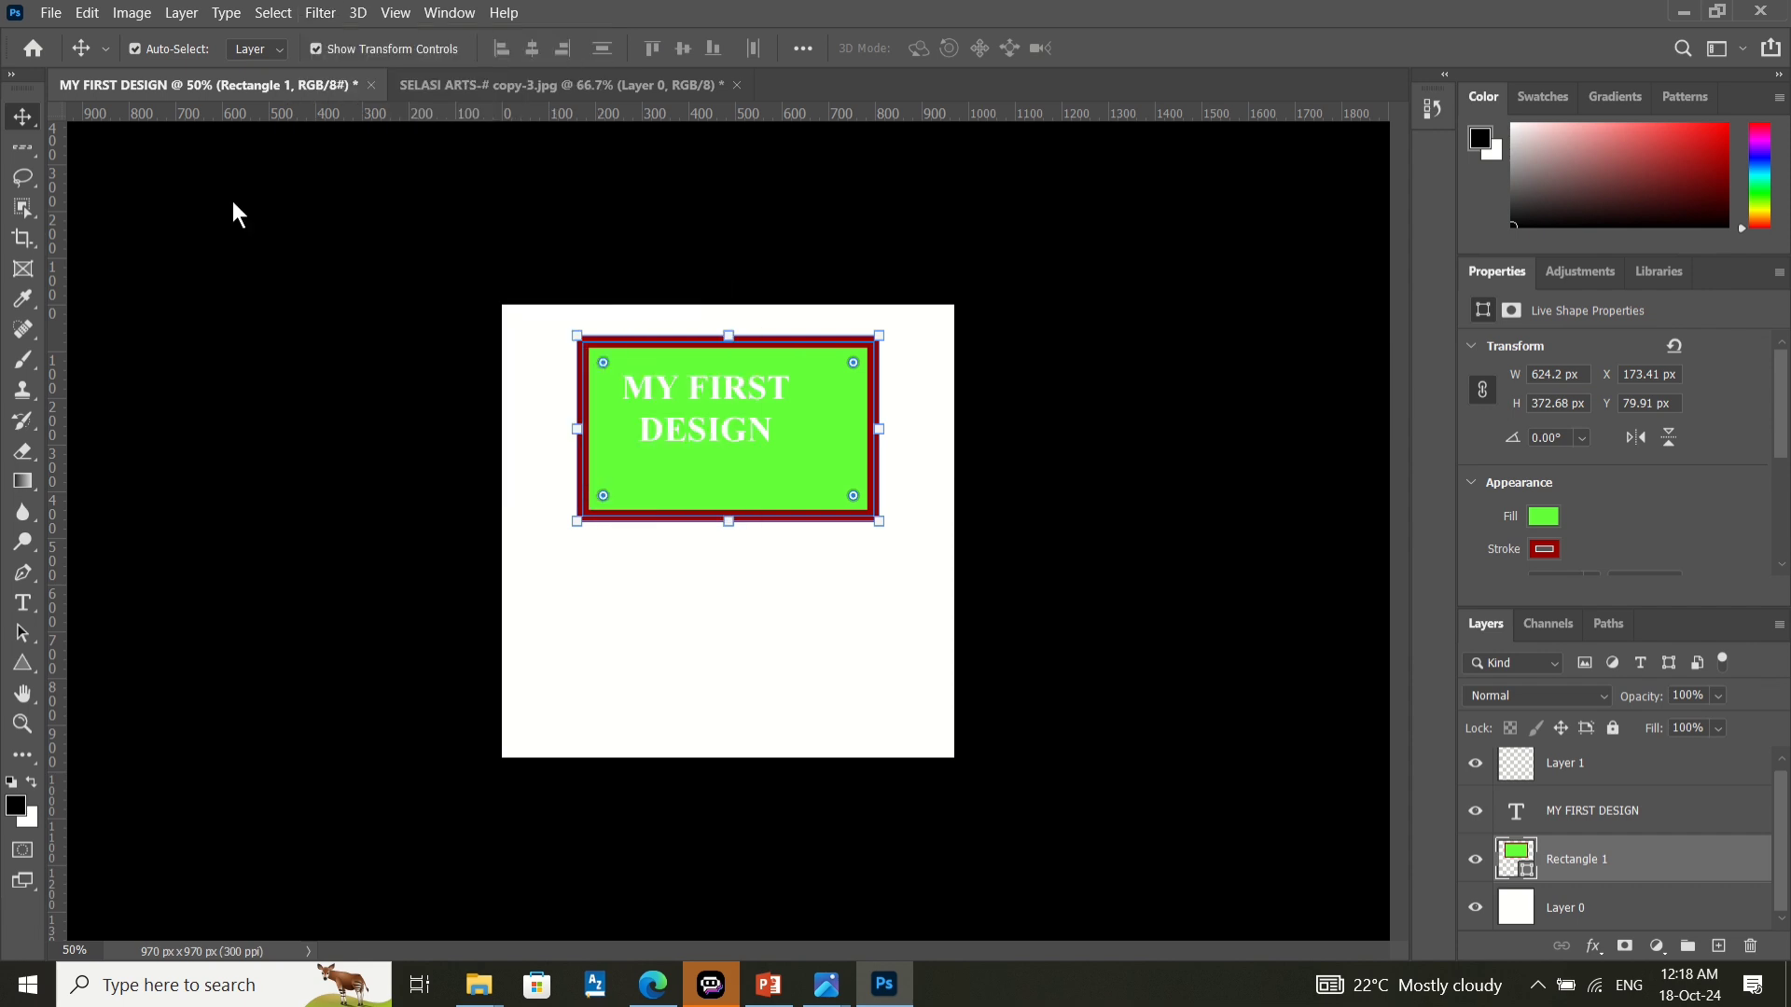
- Look through the view commands, open the New Guide settings, and close them without adding a guide
{"action": "left_click", "coordinate": [413, 12]}
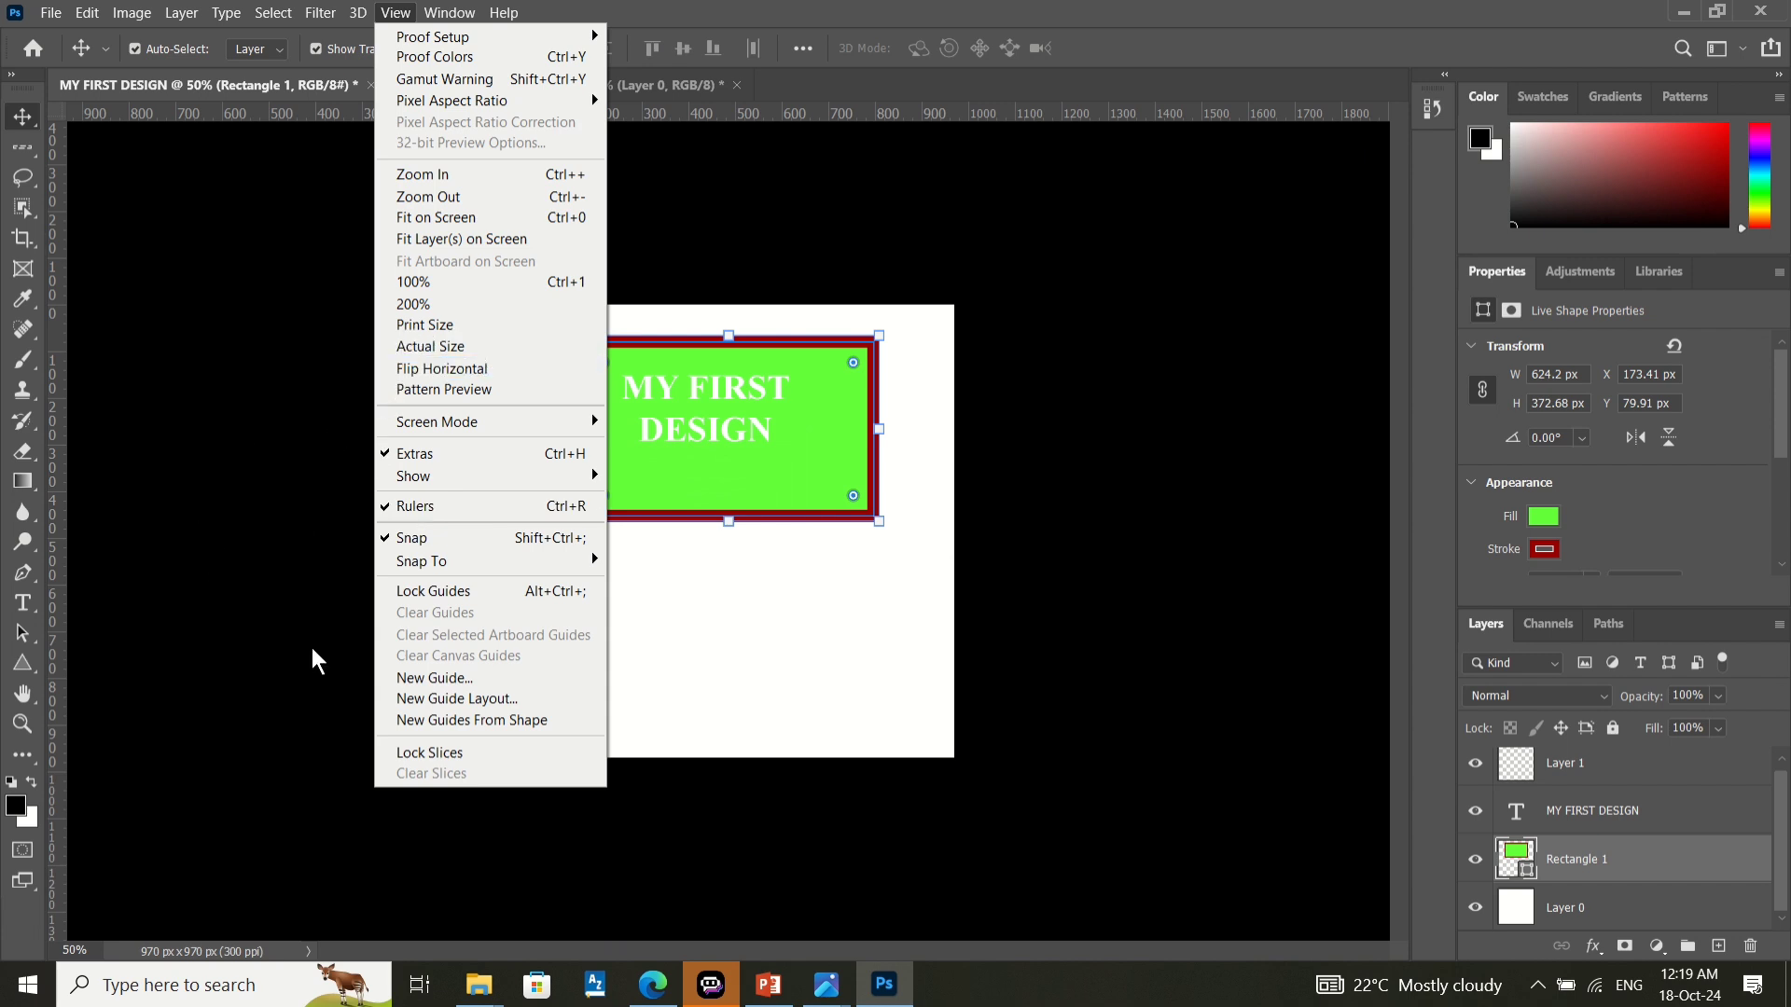
{"action": "left_click", "coordinate": [399, 678]}
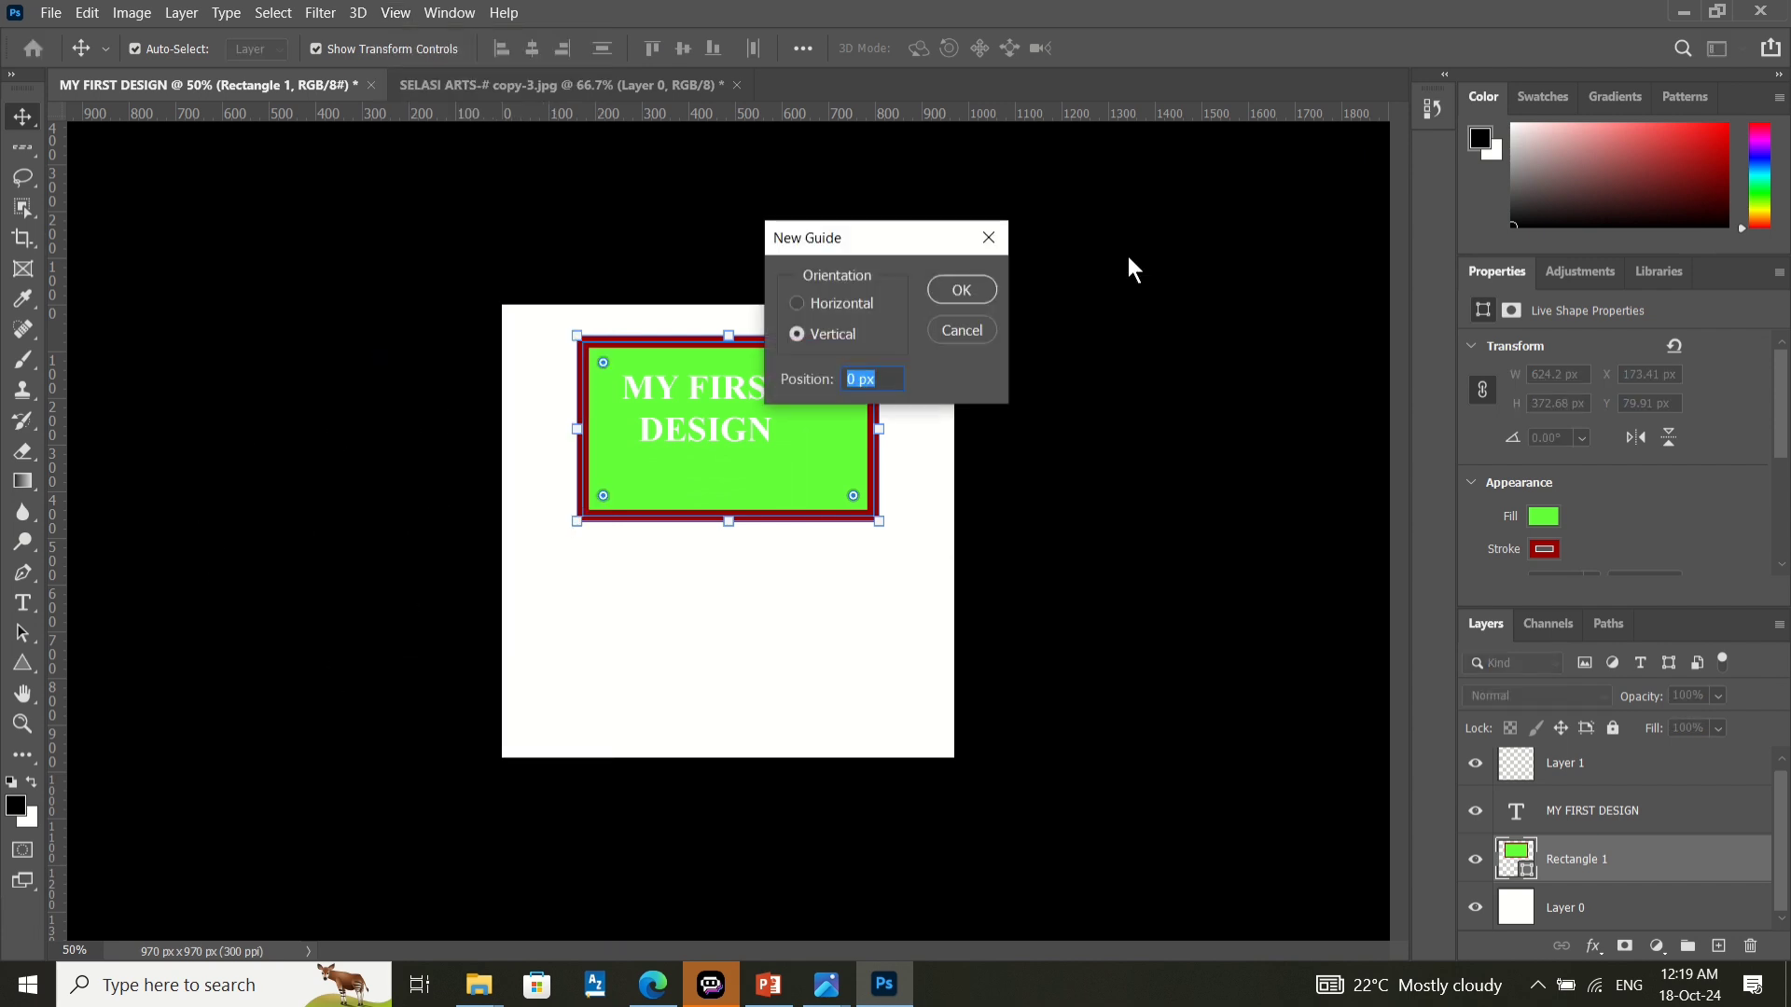
{"action": "left_click", "coordinate": [989, 238]}
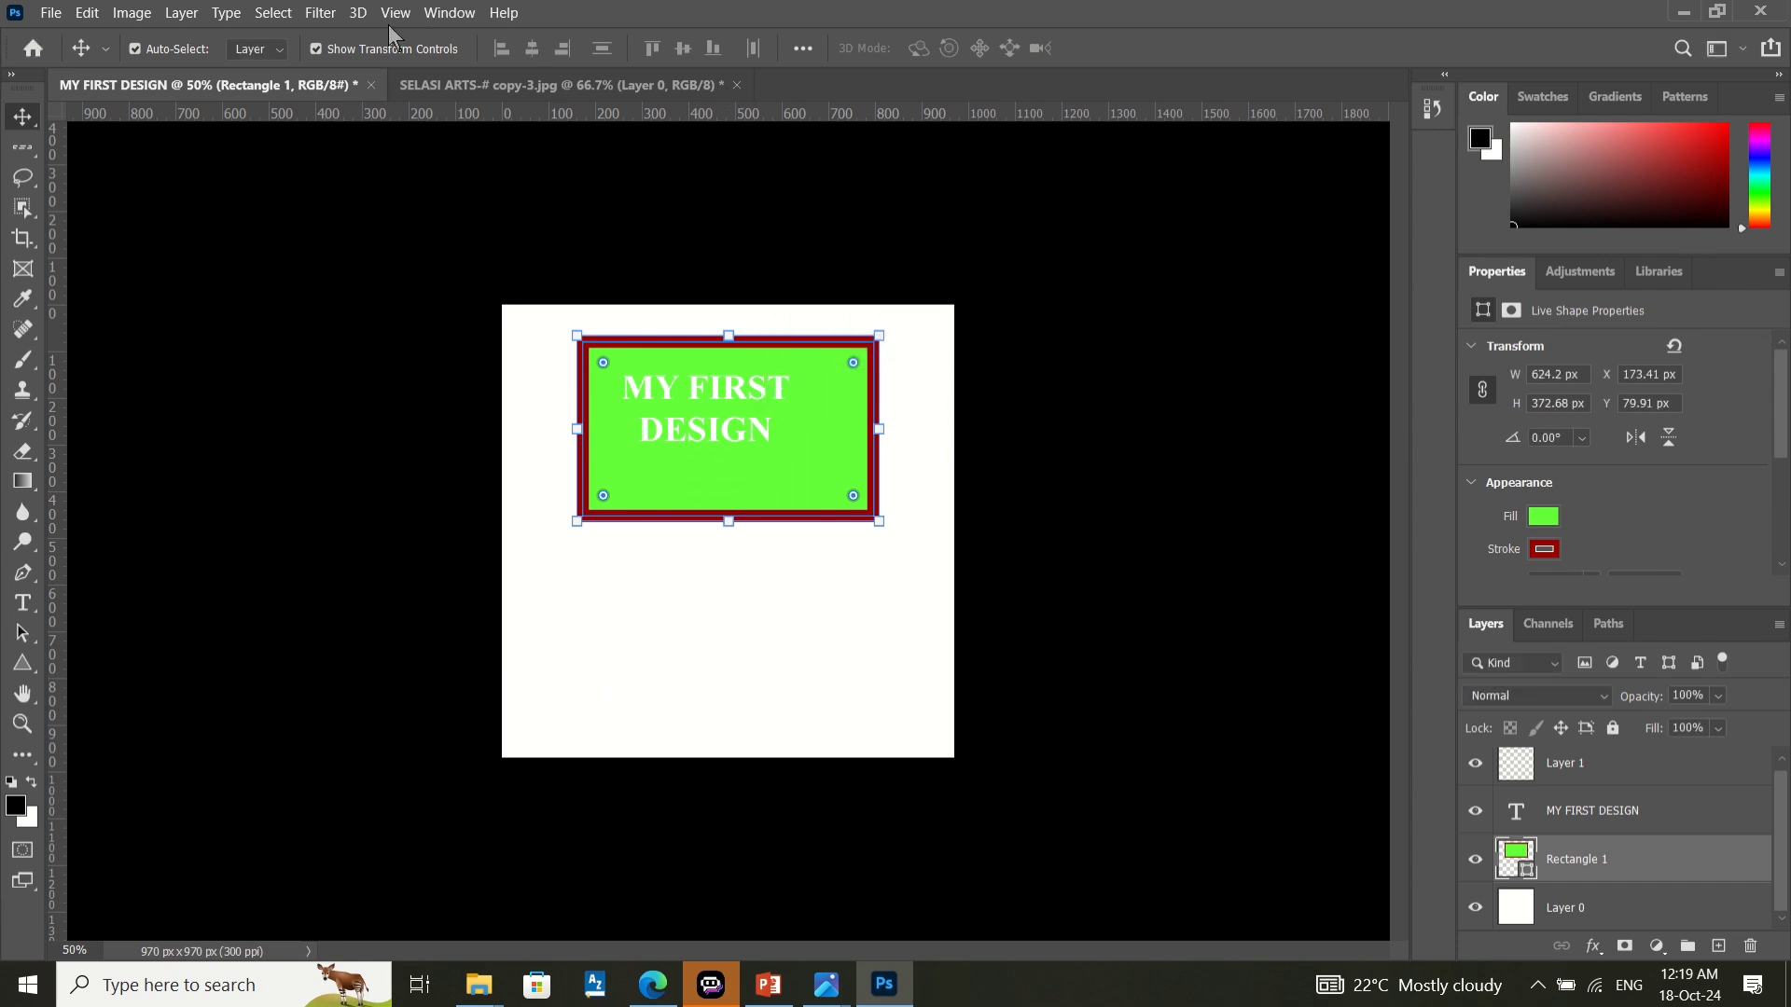
{"action": "left_click", "coordinate": [322, 13]}
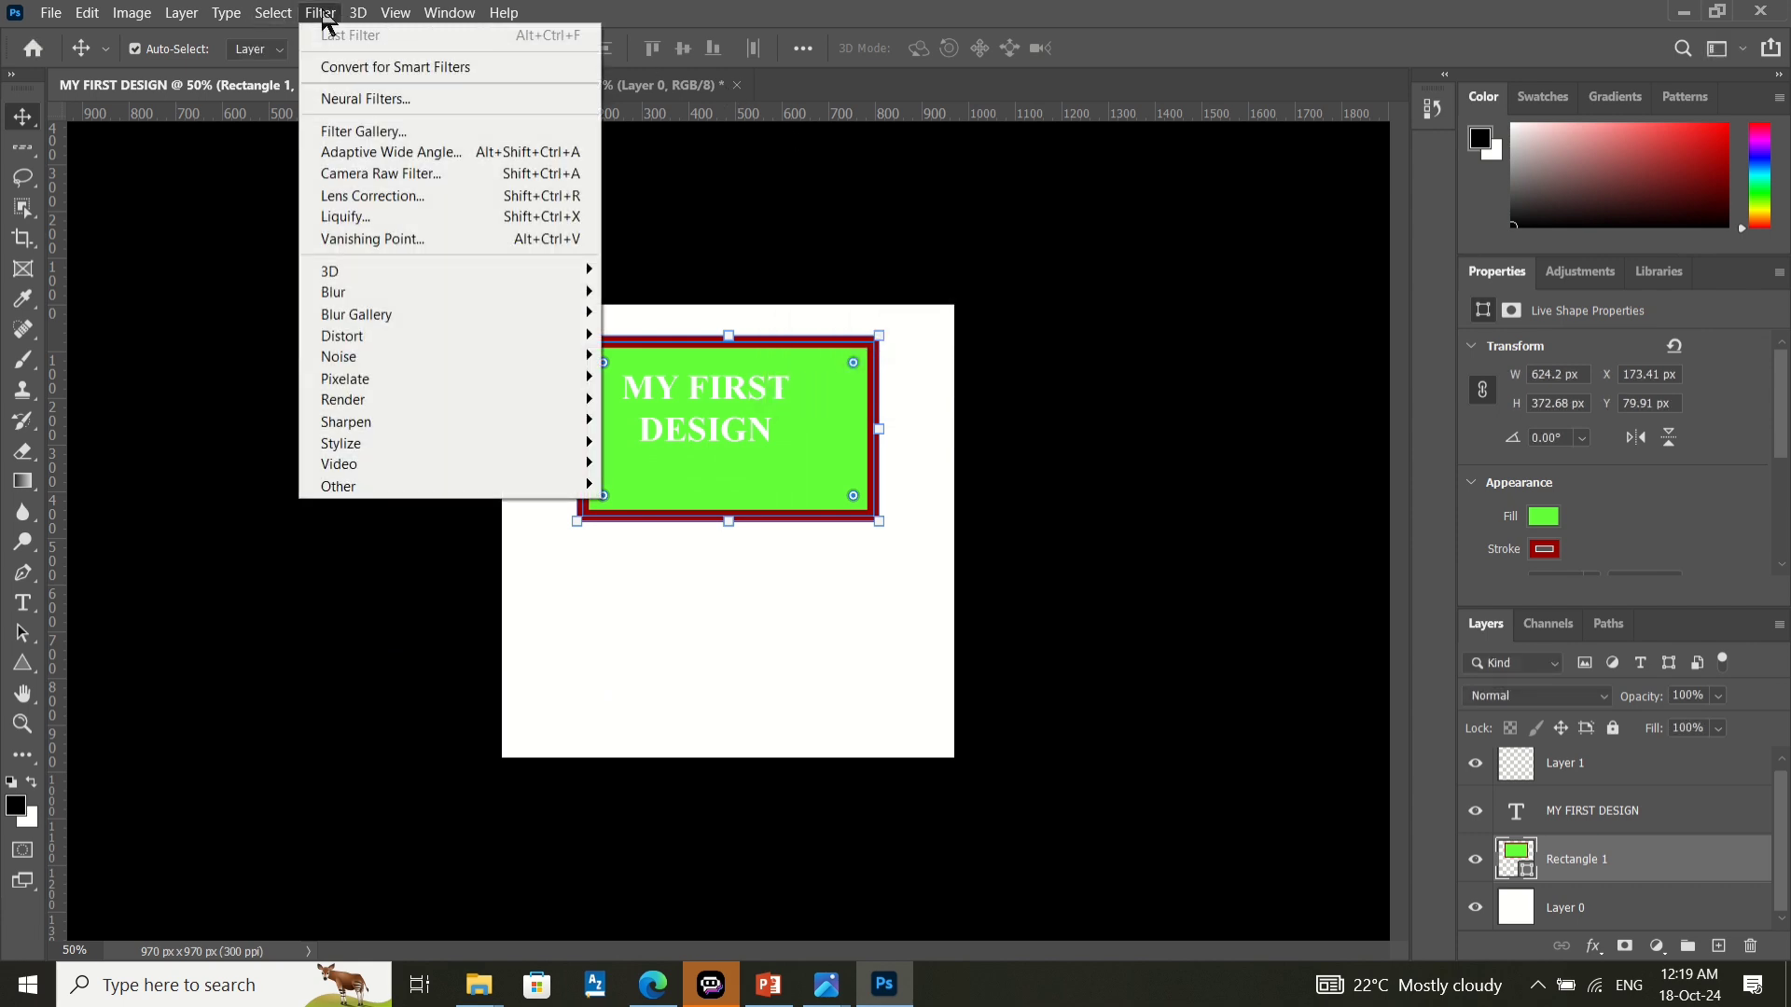
{"action": "left_click", "coordinate": [322, 13]}
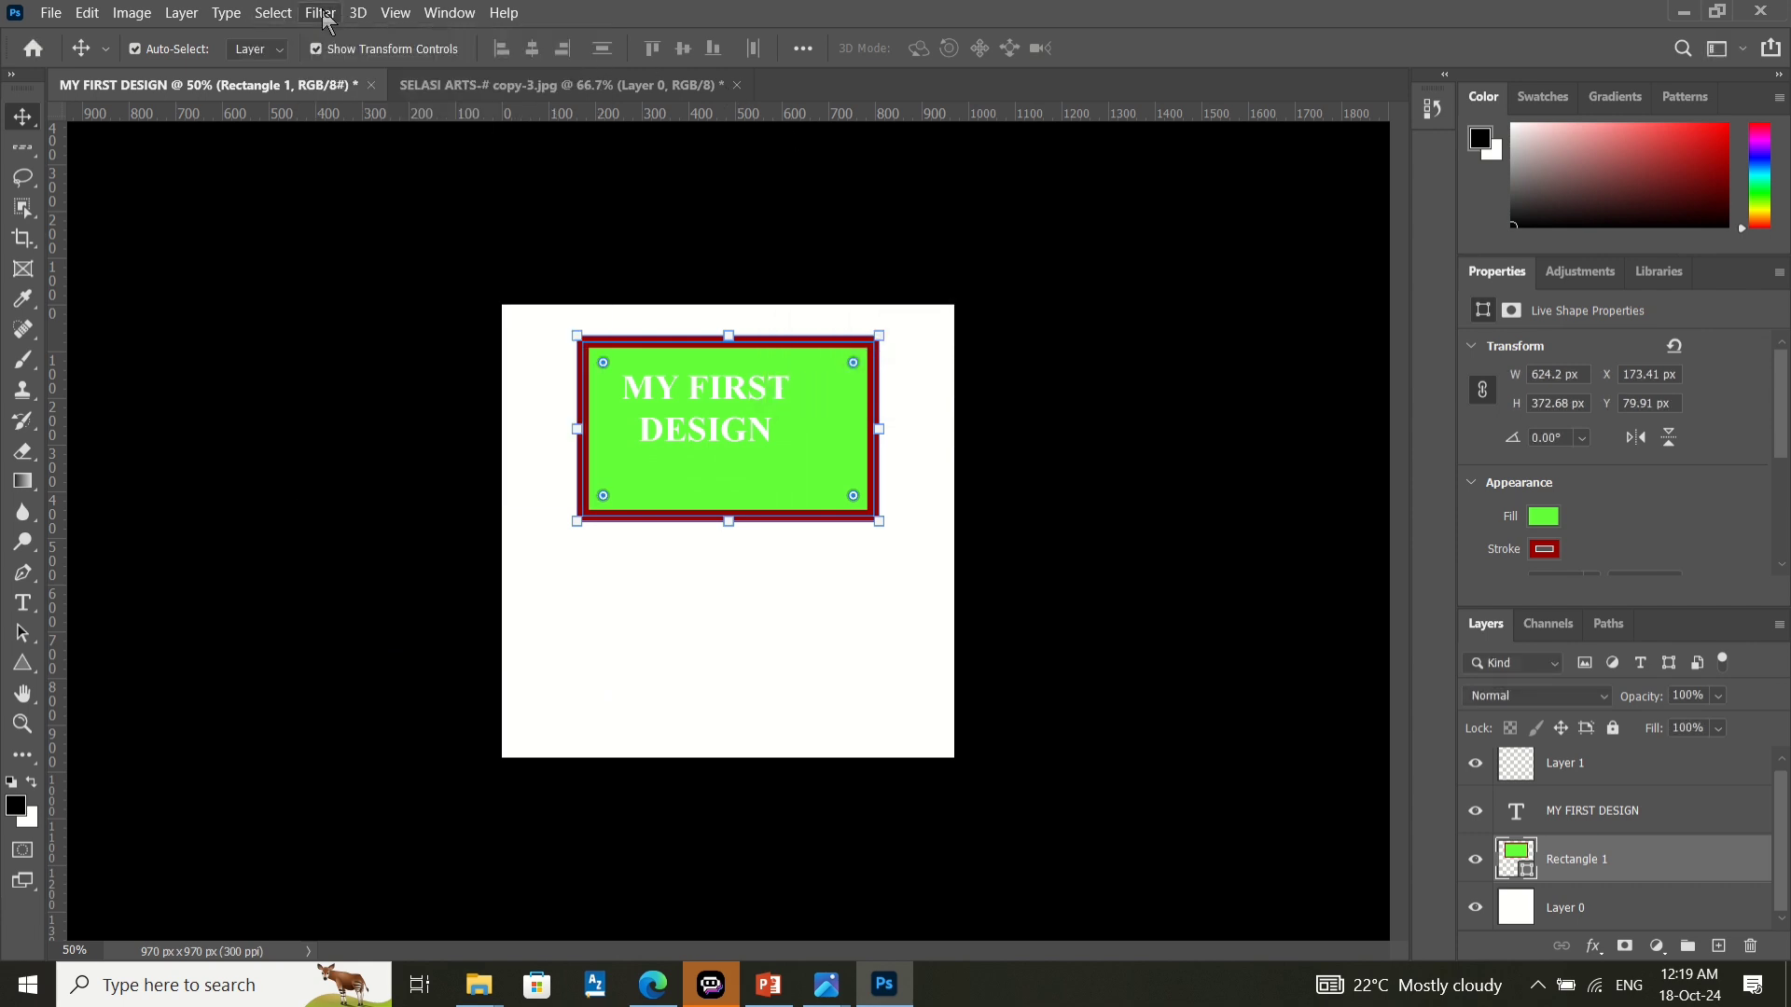
- Display the Paragraph and Character settings, collapse them, and expand the Character settings again
{"action": "left_click", "coordinate": [435, 19]}
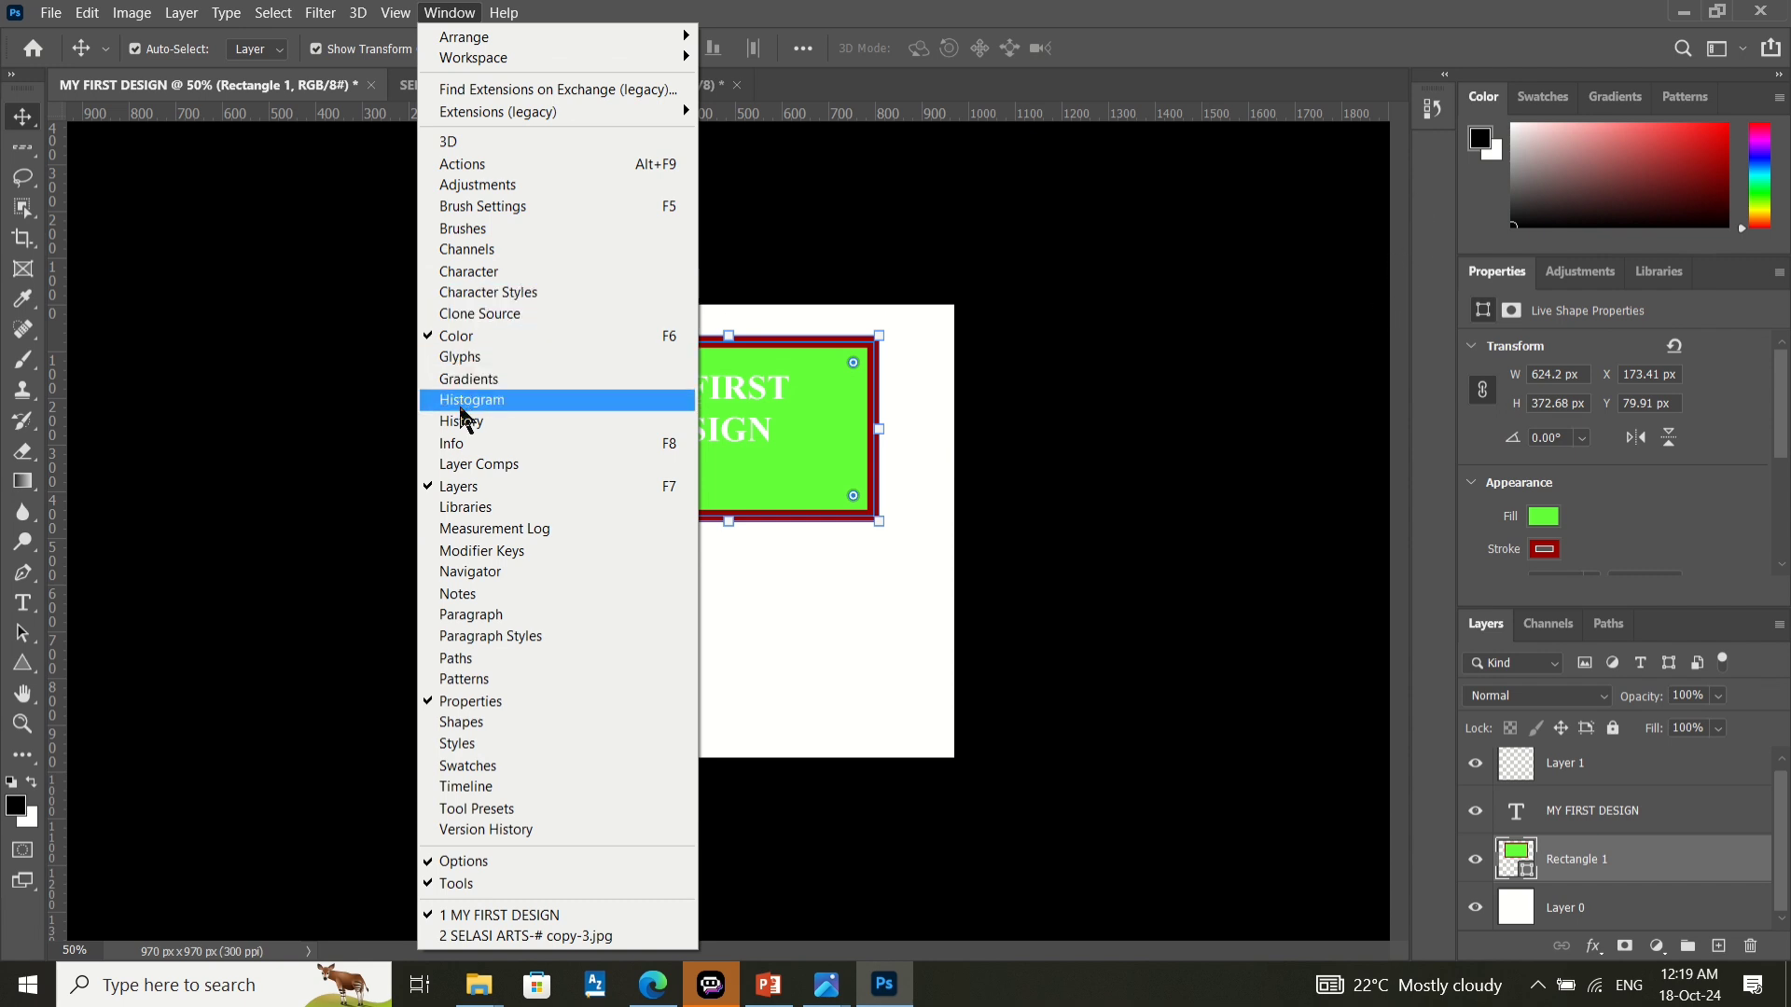
{"action": "left_click", "coordinate": [461, 618]}
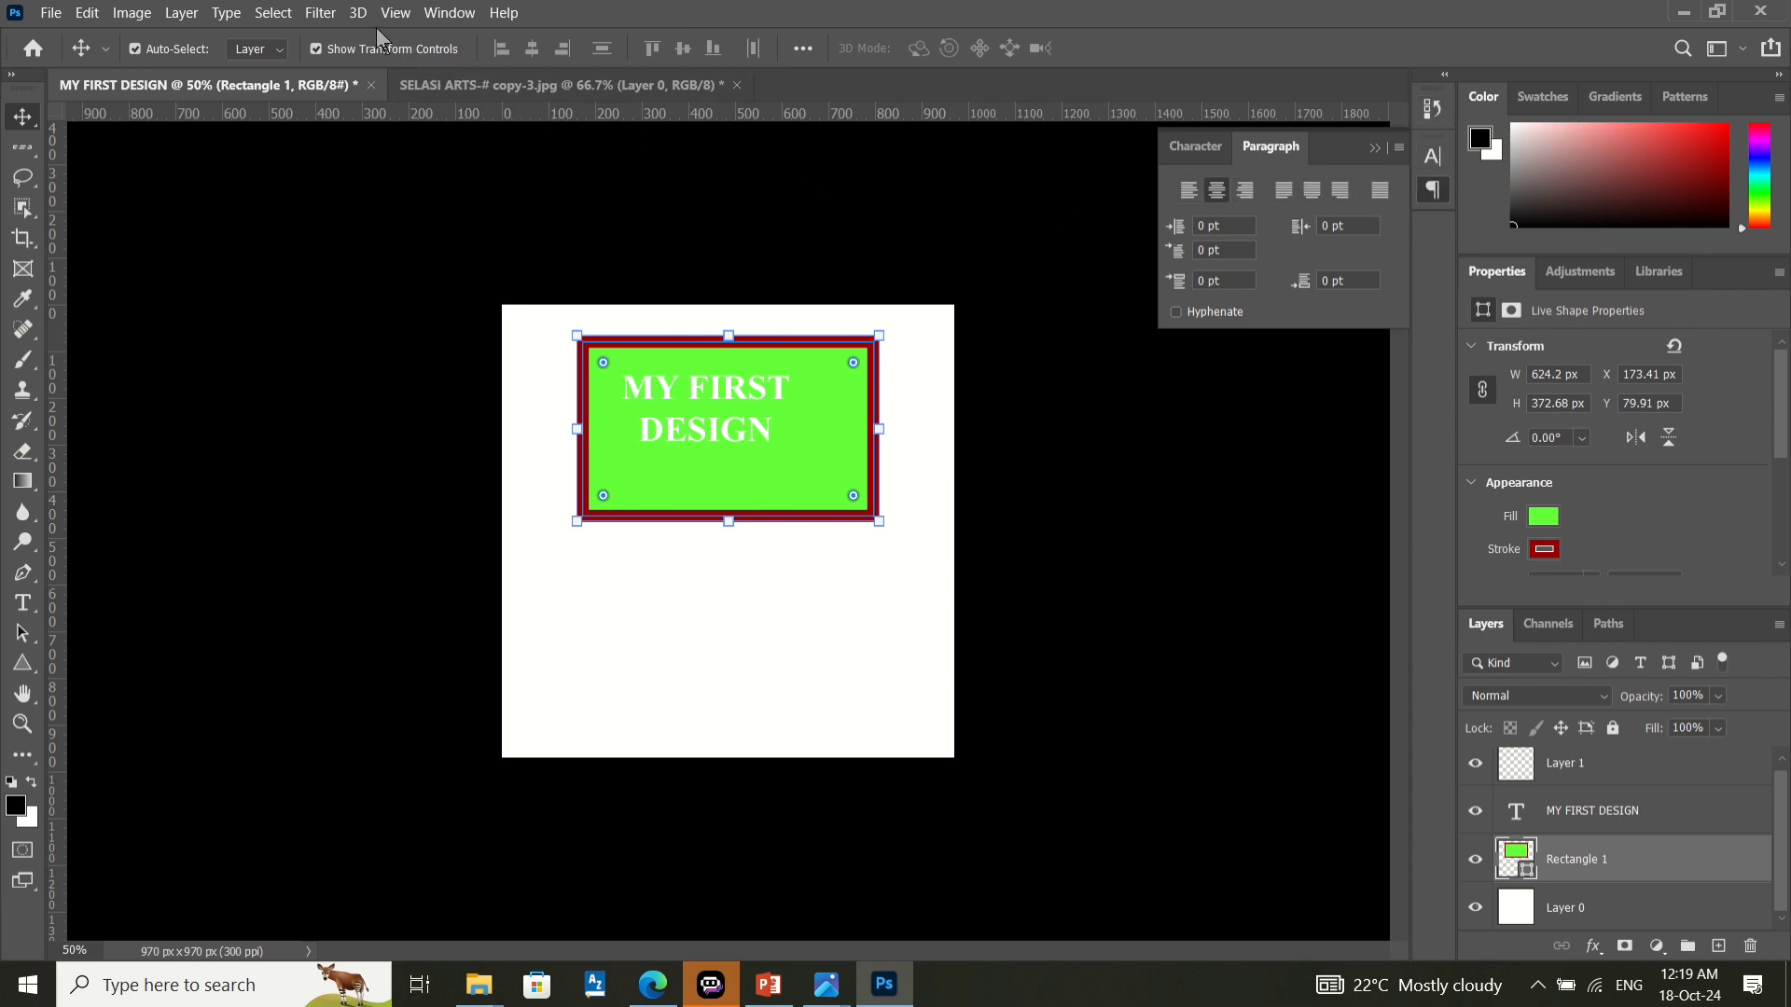
{"action": "left_click", "coordinate": [450, 12]}
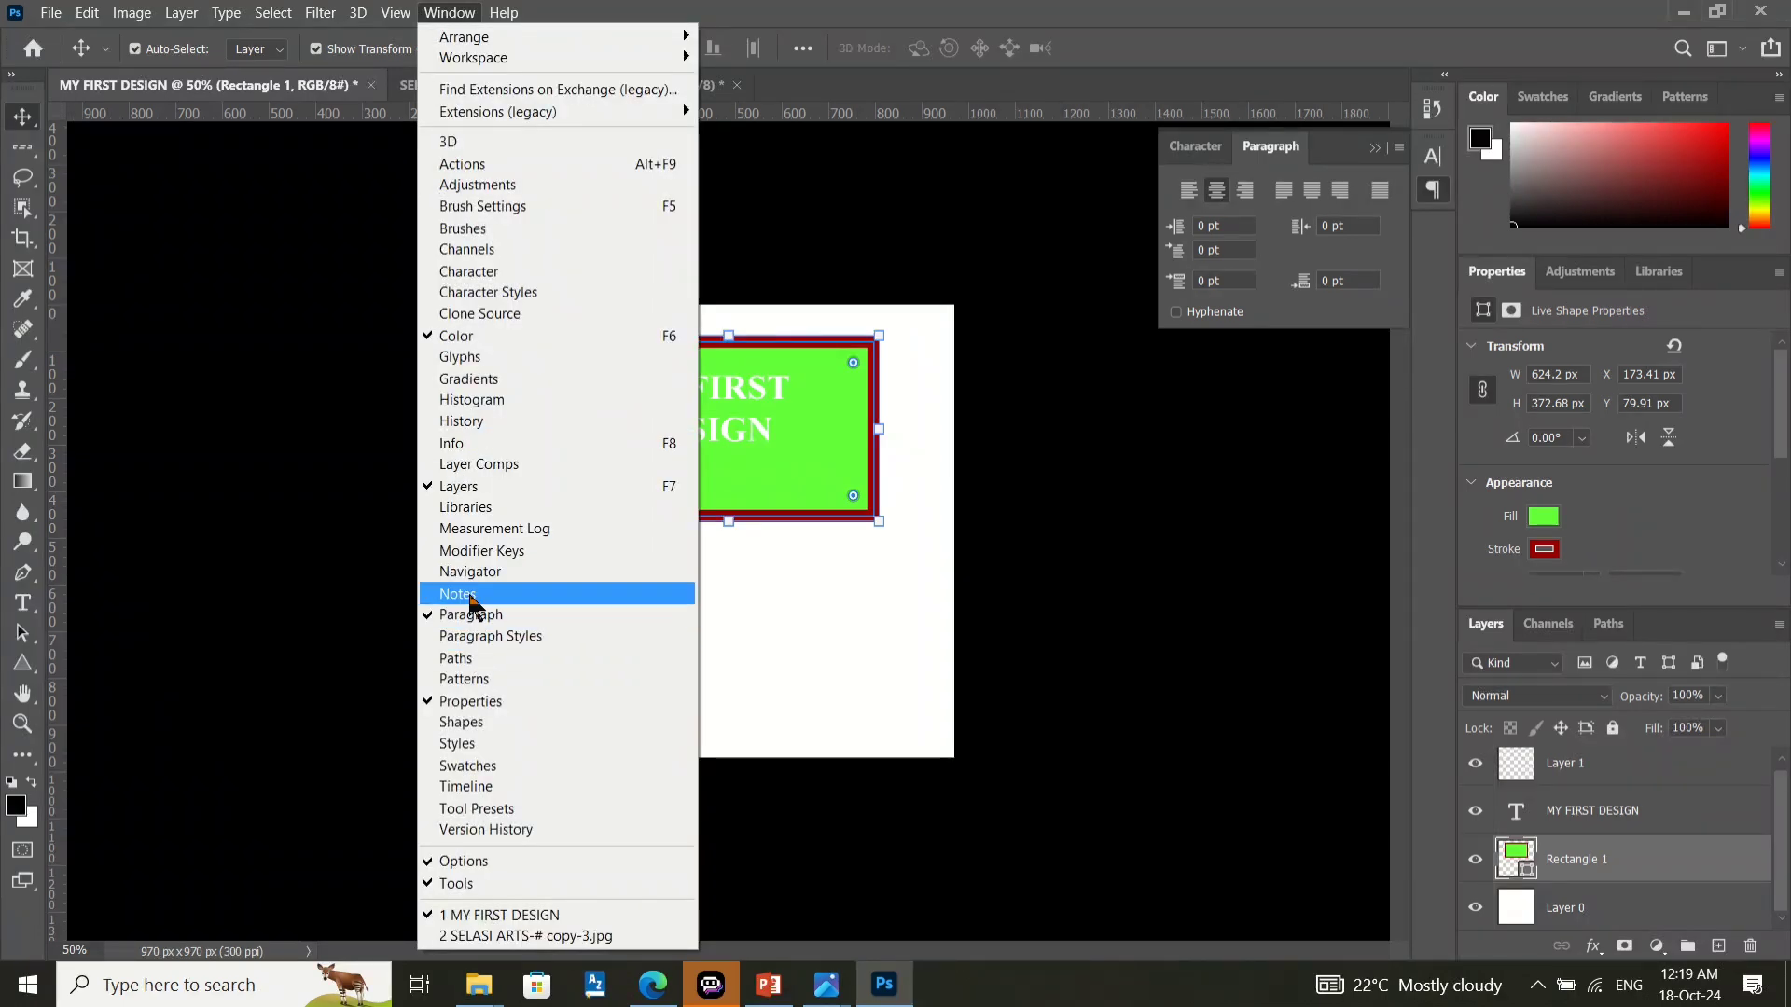
{"action": "left_click", "coordinate": [482, 272]}
{"action": "left_click", "coordinate": [1375, 149]}
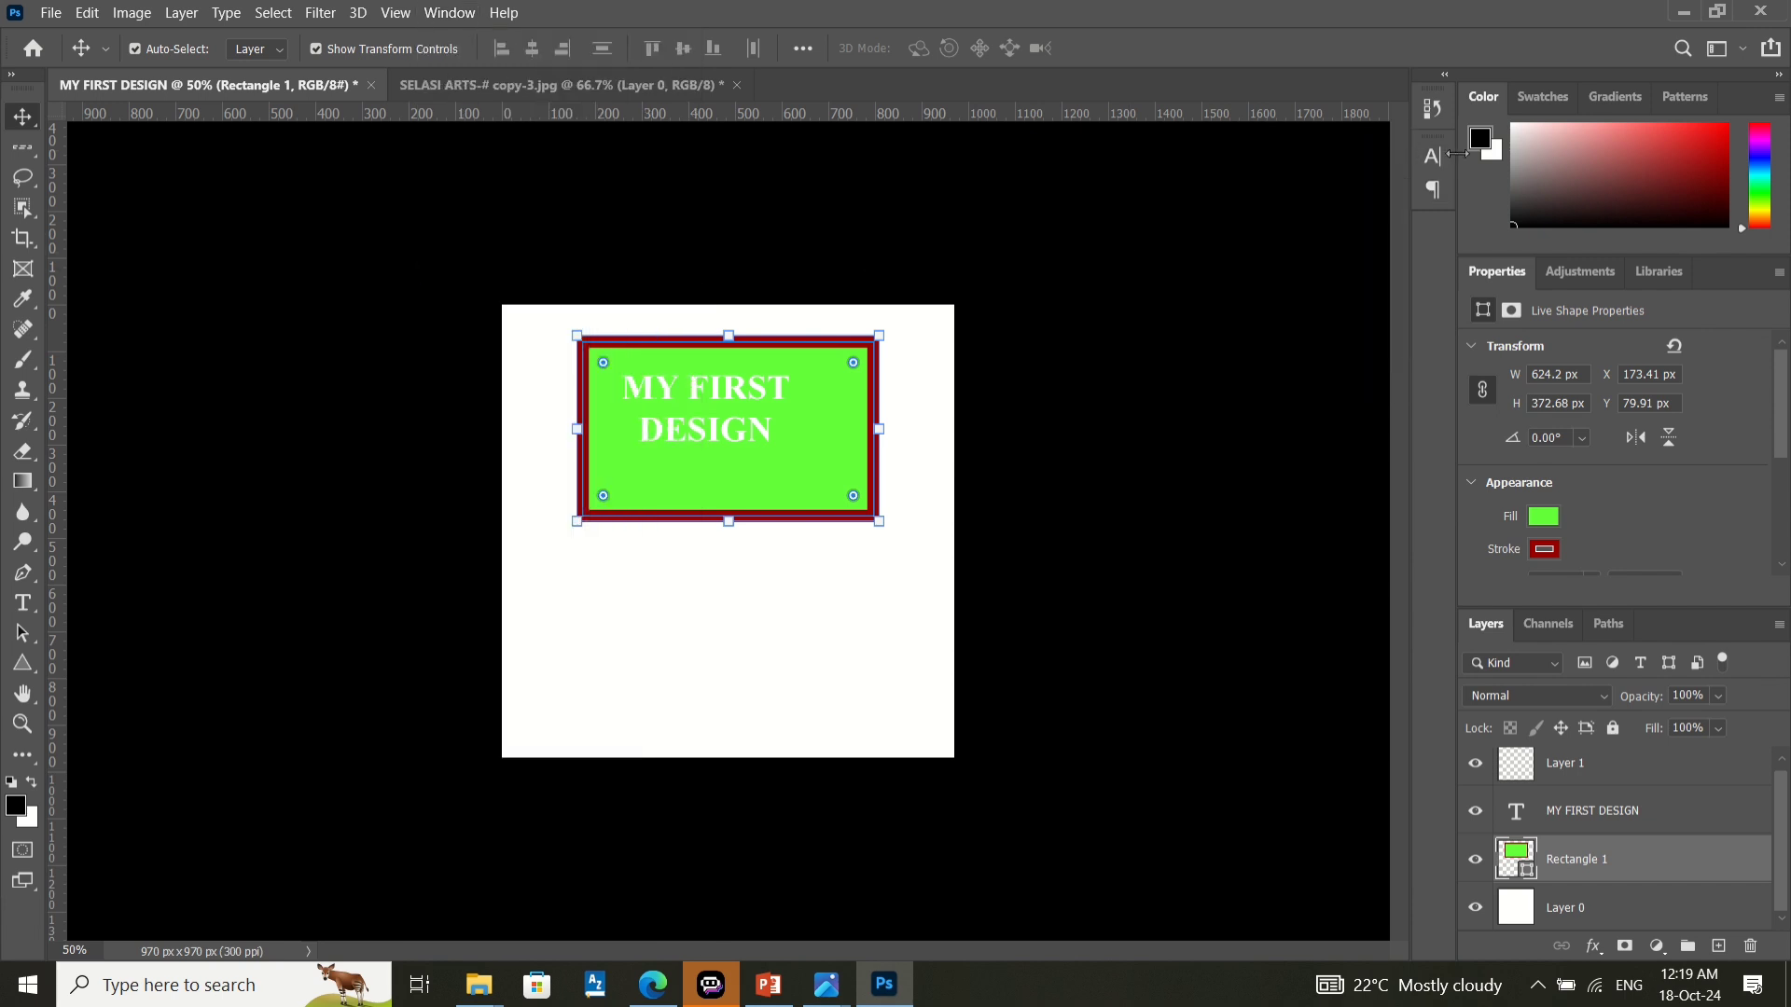
{"action": "left_click", "coordinate": [1430, 157]}
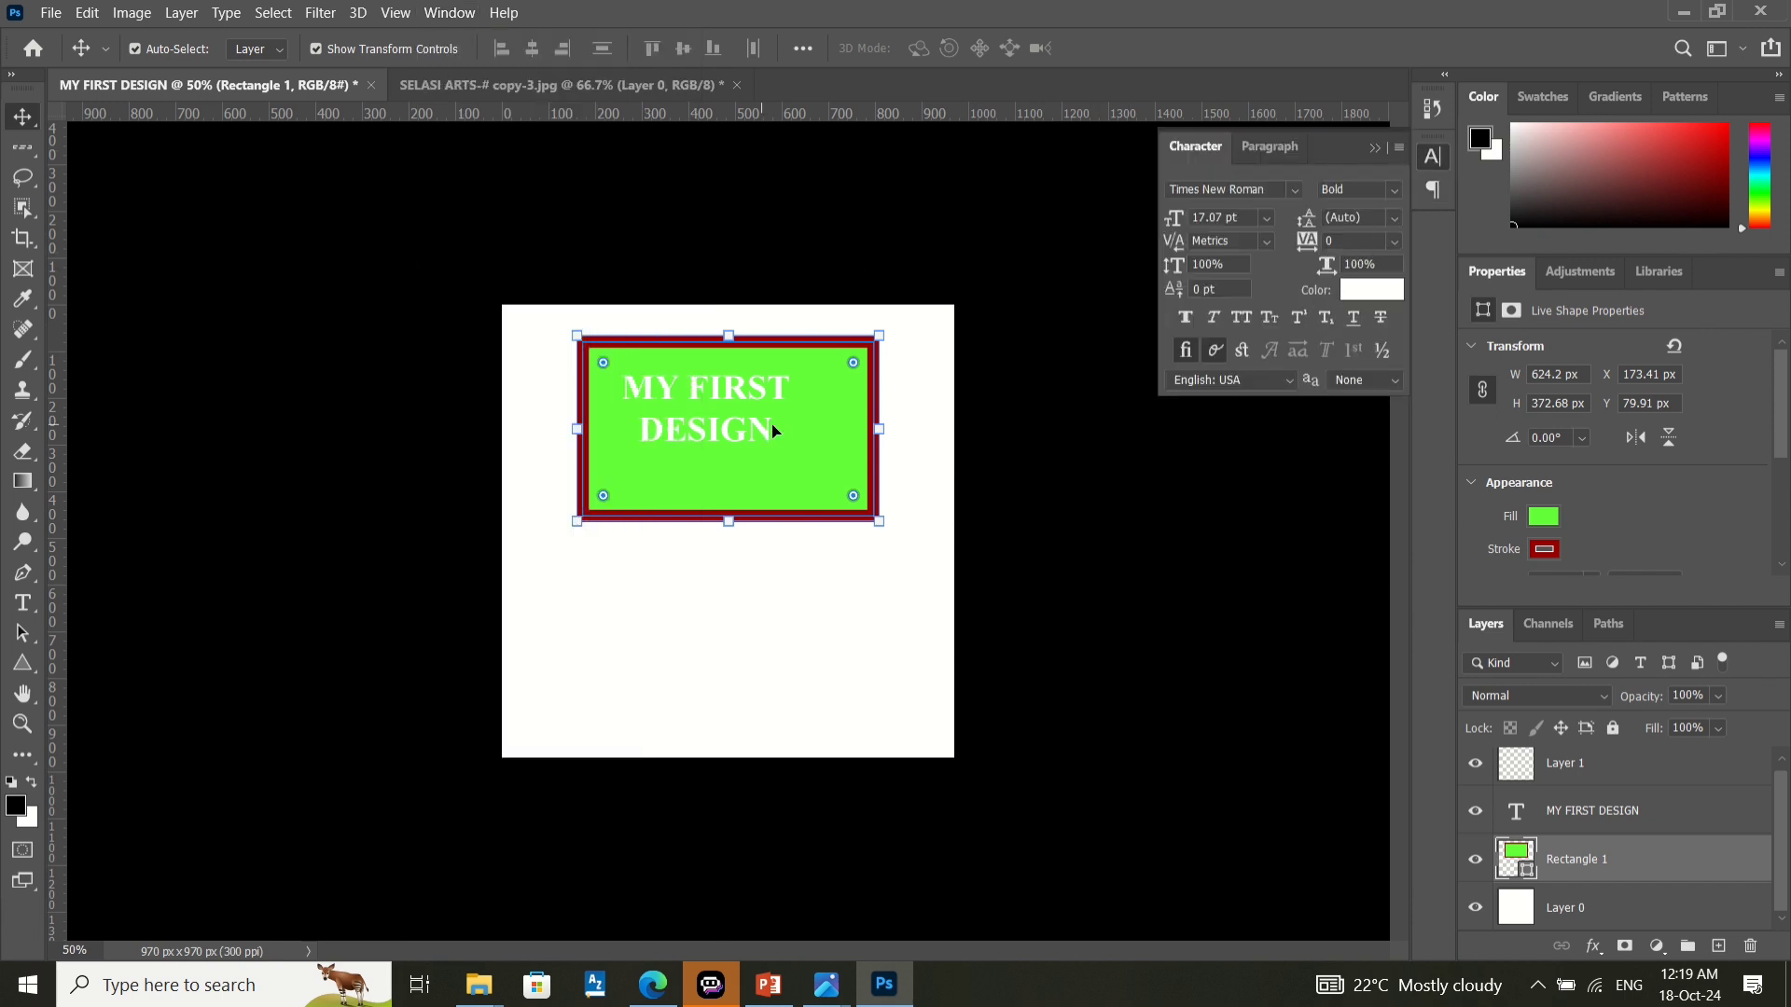
- Display the Character Styles settings and collapse them again
{"action": "left_click", "coordinate": [446, 13]}
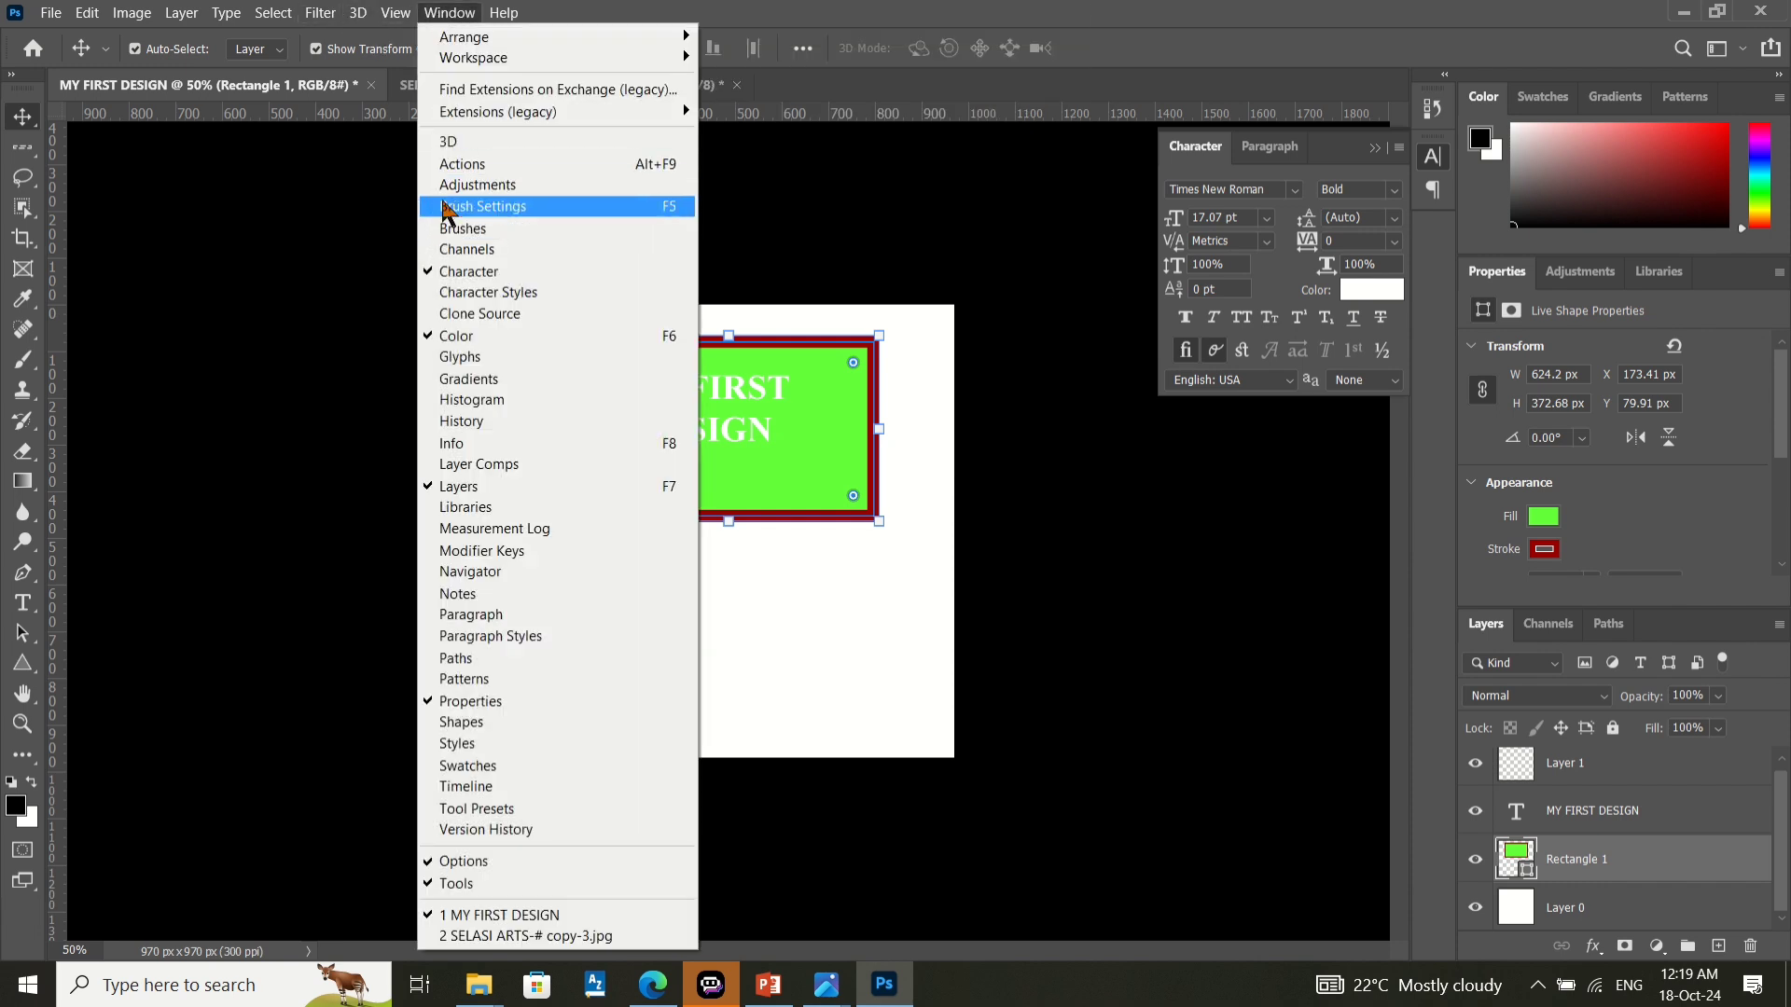
{"action": "left_click", "coordinate": [471, 295]}
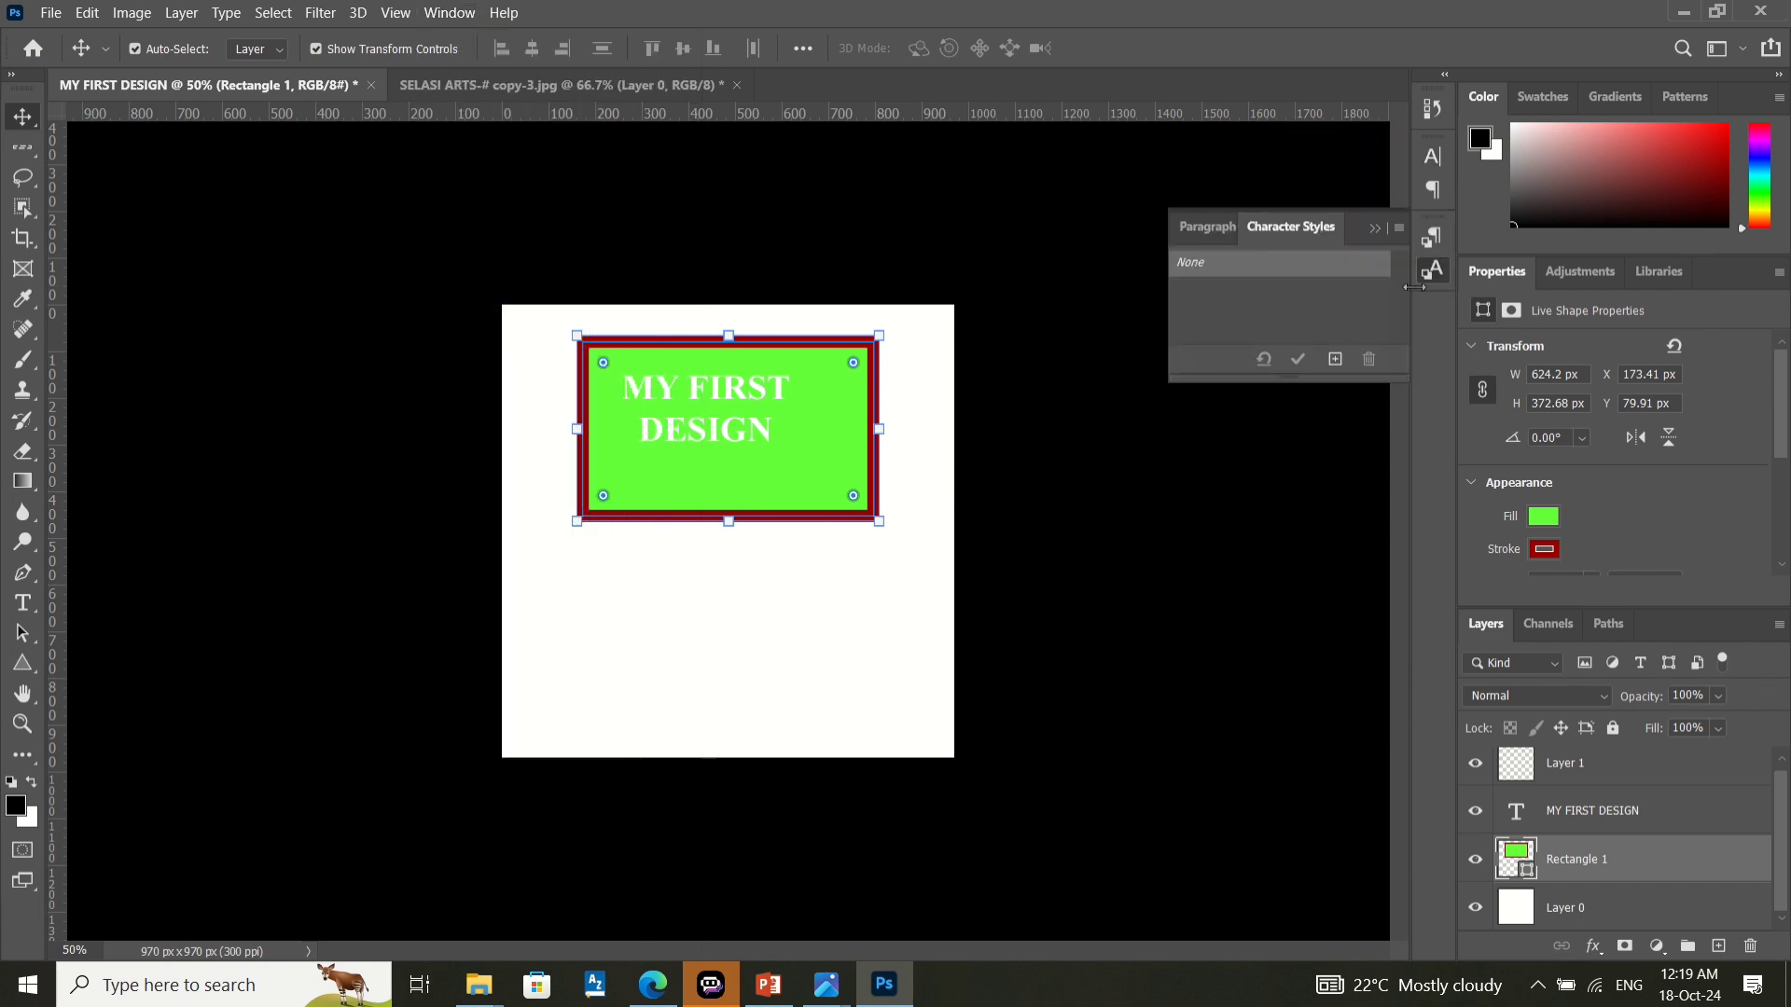
{"action": "left_click", "coordinate": [1376, 230]}
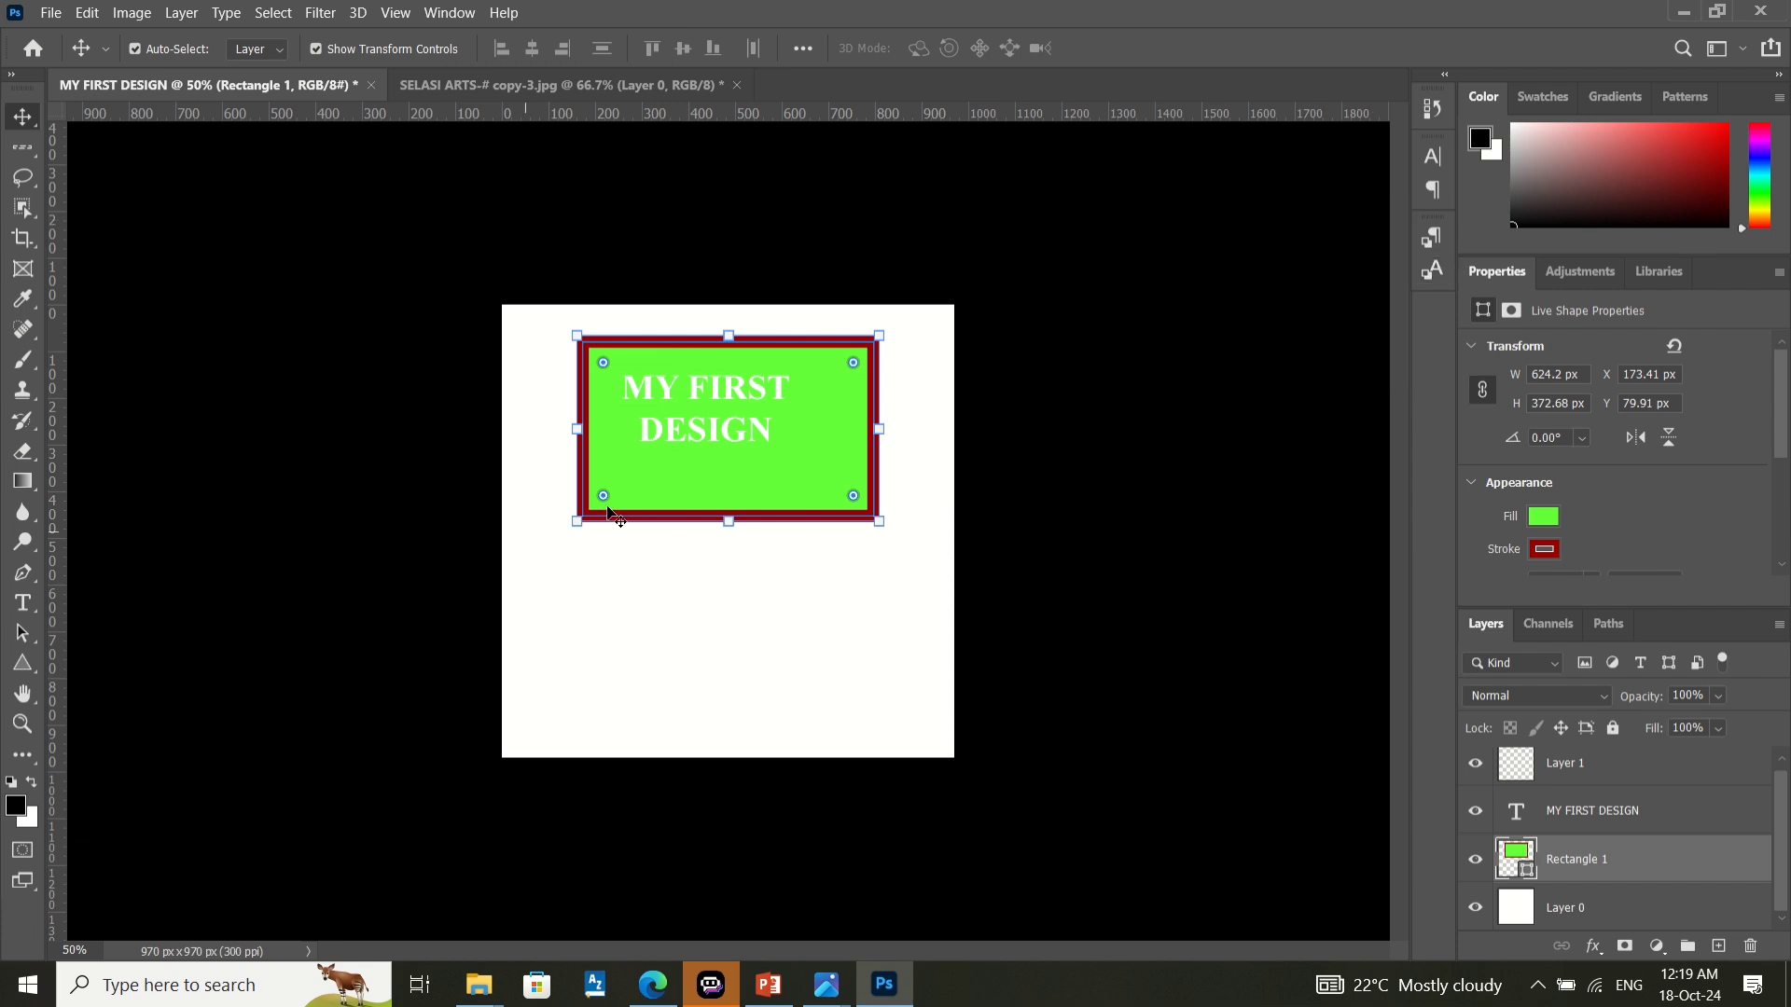
- Move the green rectangle down to about Y 299 px and shift the MY FIRST DESIGN text up above it
{"action": "left_click_drag", "start_coordinate": [744, 482], "coordinate": [682, 550]}
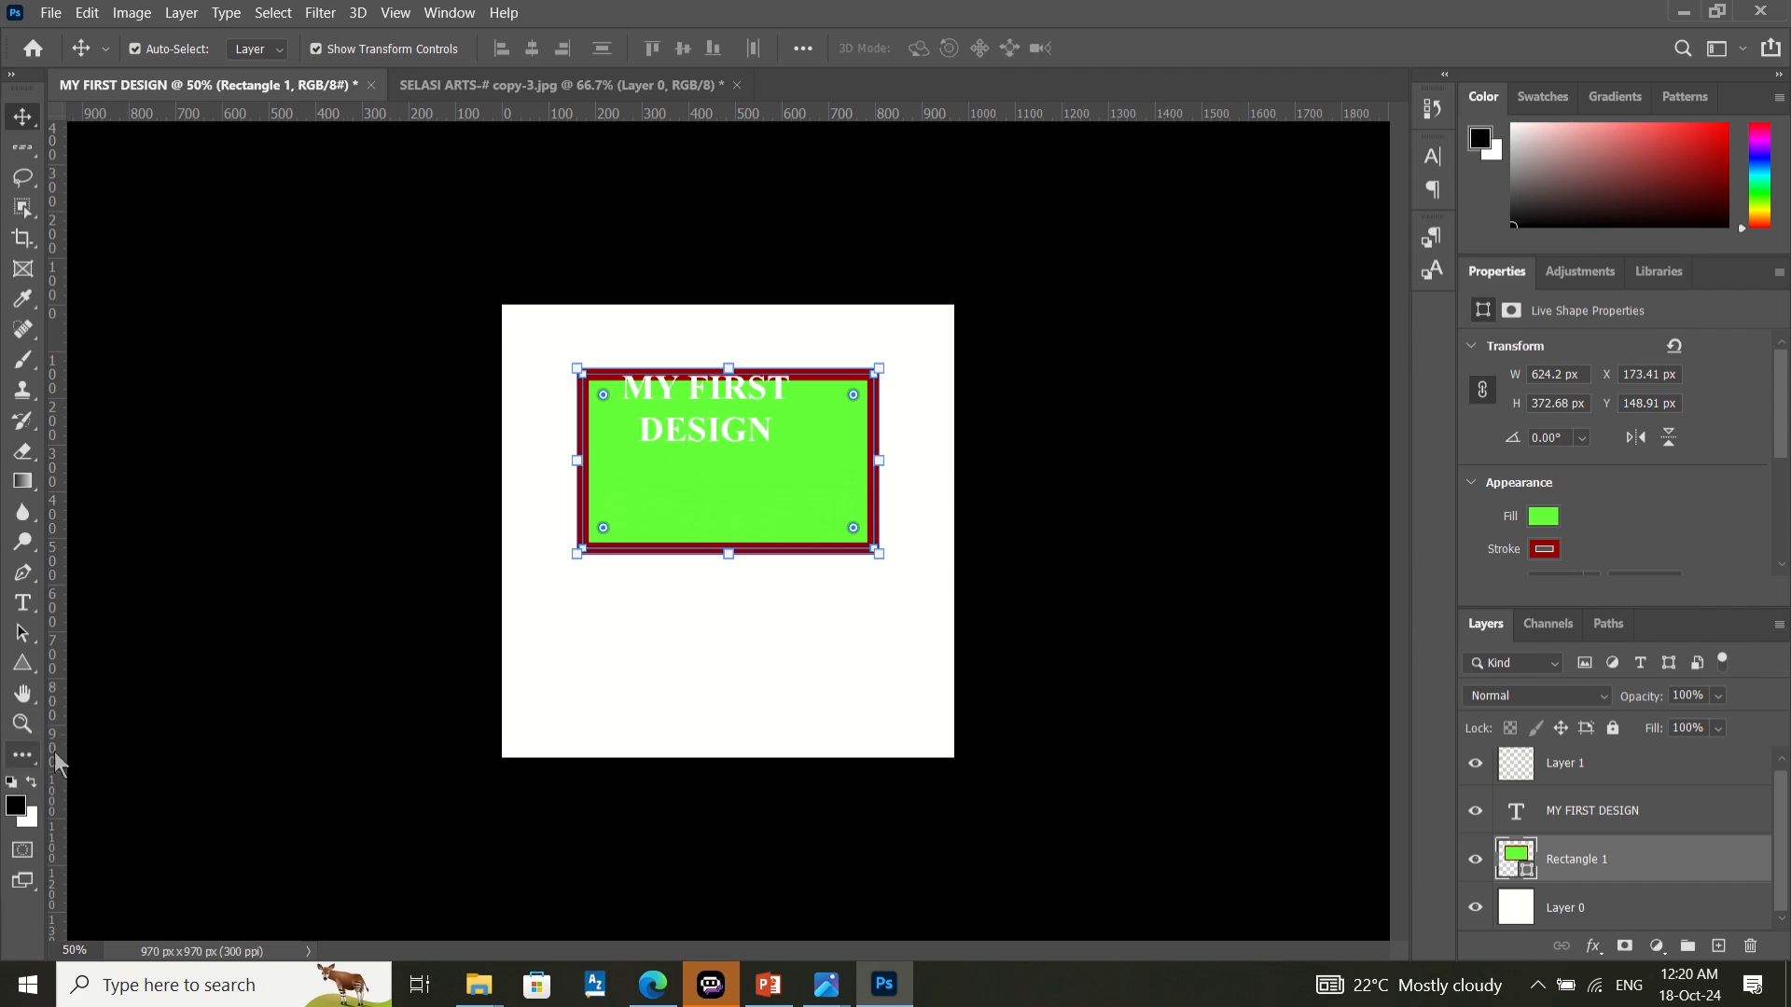
{"action": "mouse_move", "coordinate": [688, 429]}
{"action": "left_mouse_down"}
{"action": "mouse_move", "coordinate": [679, 539]}
{"action": "mouse_move", "coordinate": [690, 395]}
{"action": "left_mouse_up"}
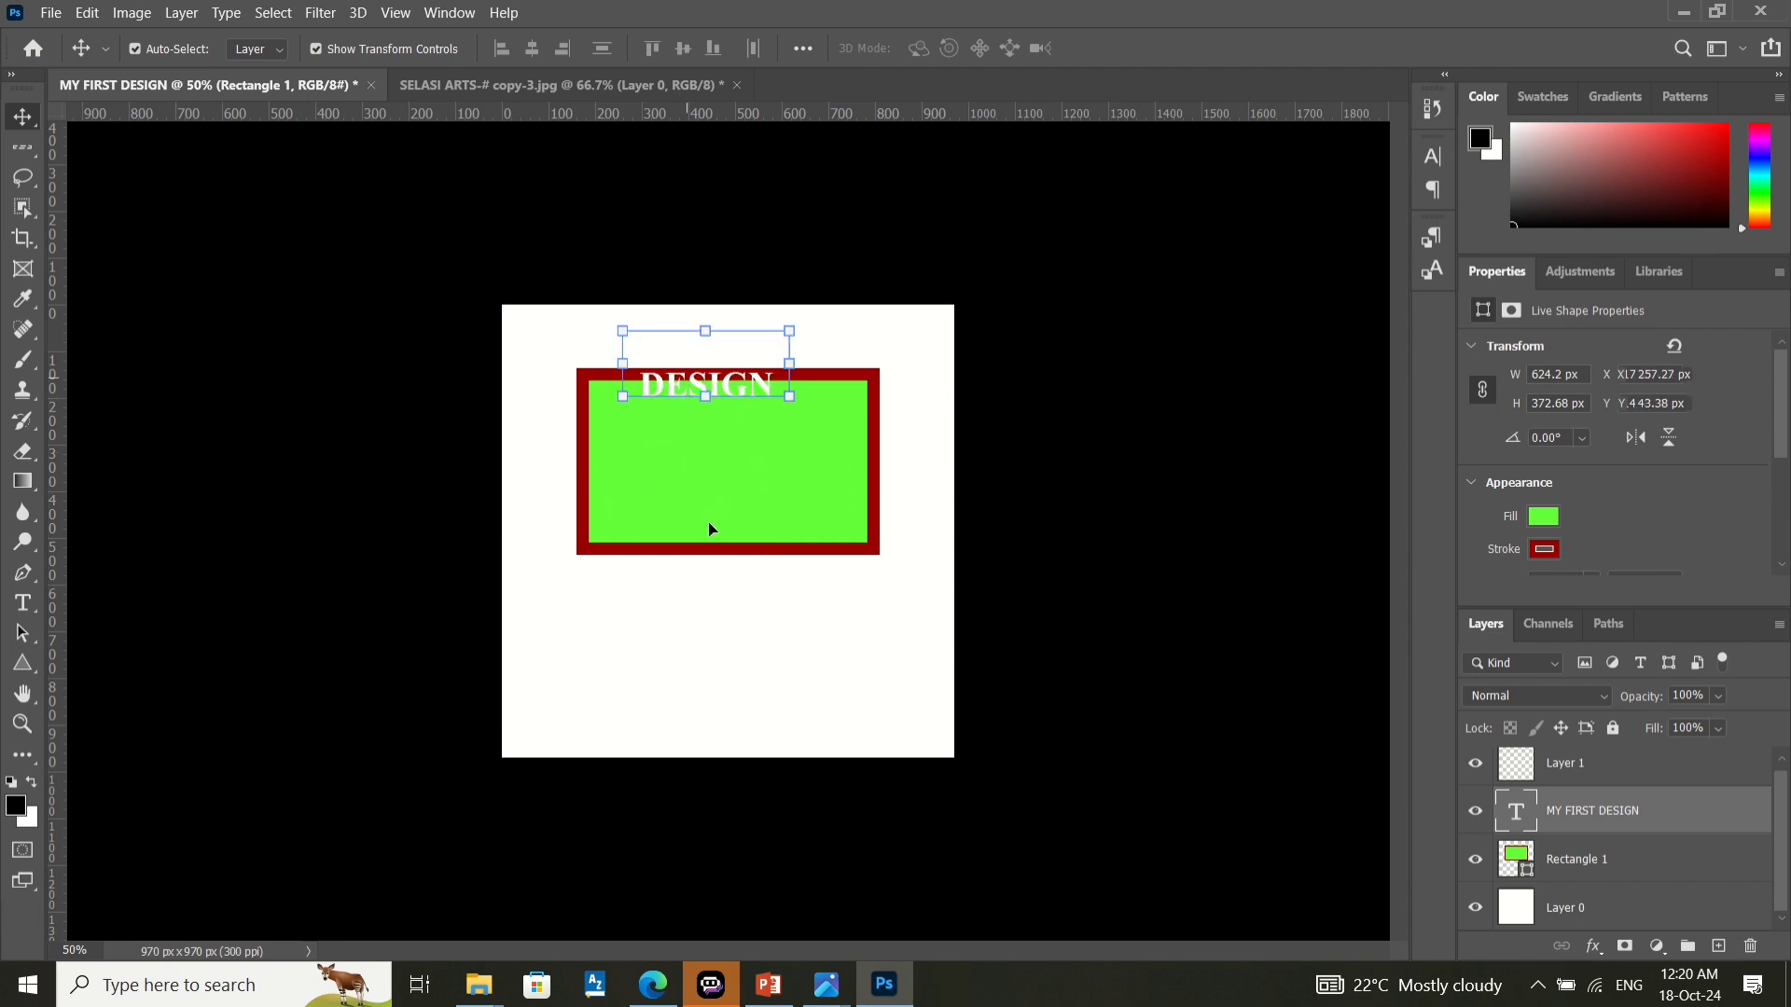
{"action": "mouse_move", "coordinate": [708, 525]}
{"action": "left_mouse_down"}
{"action": "mouse_move", "coordinate": [709, 580]}
{"action": "mouse_move", "coordinate": [708, 468]}
{"action": "mouse_move", "coordinate": [708, 584]}
{"action": "mouse_move", "coordinate": [704, 556]}
{"action": "left_mouse_up"}
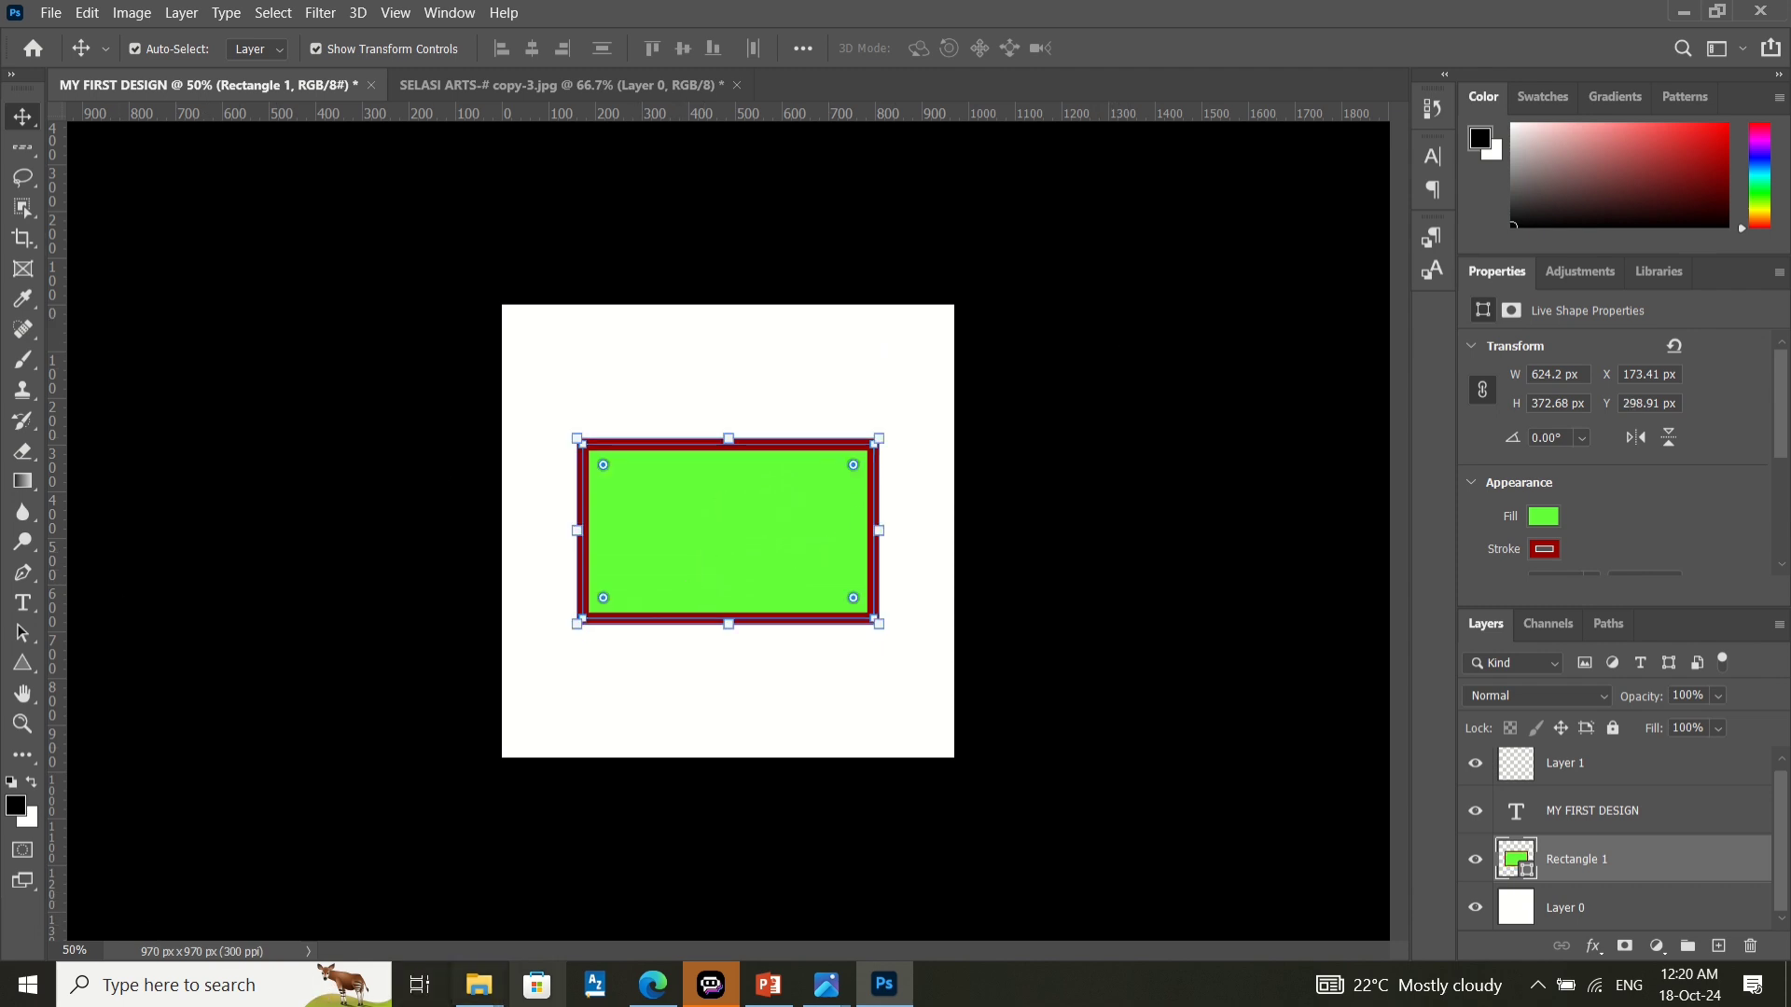
- Place the Erudition Consult copy image from the Desktop folder into the MY FIRST DESIGN document, and cancel the placement
{"action": "left_click", "coordinate": [479, 985]}
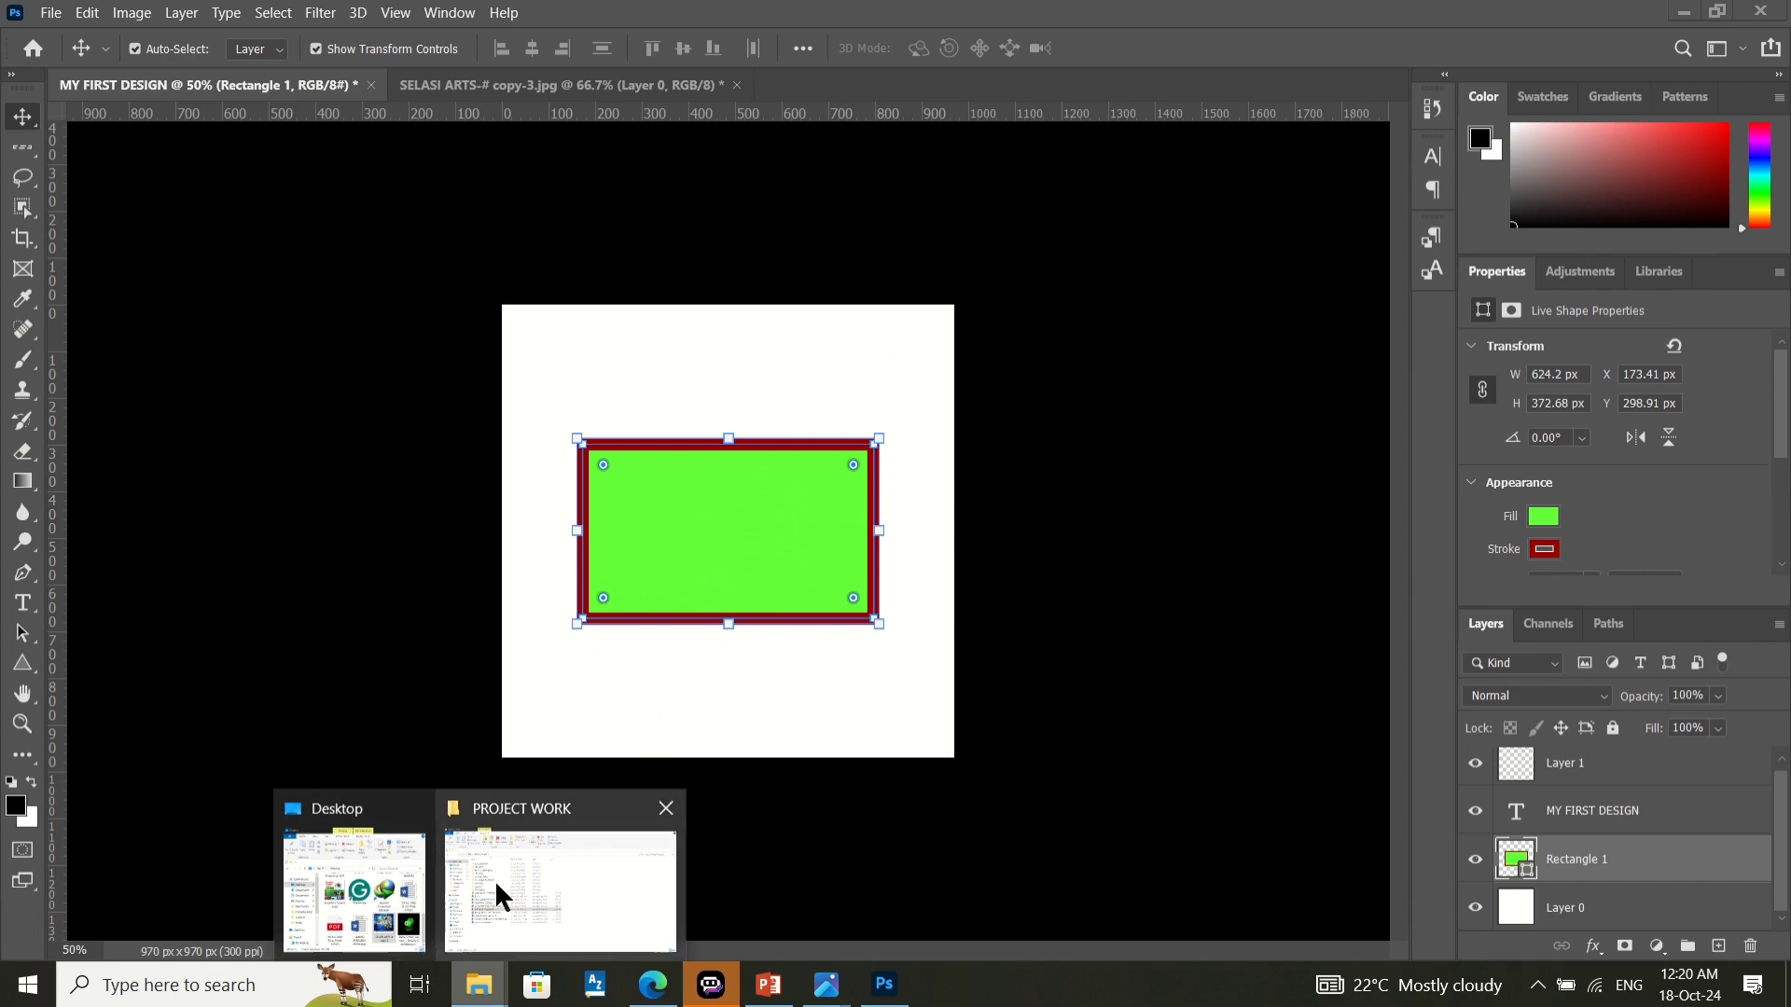
{"action": "mouse_move", "coordinate": [497, 891]}
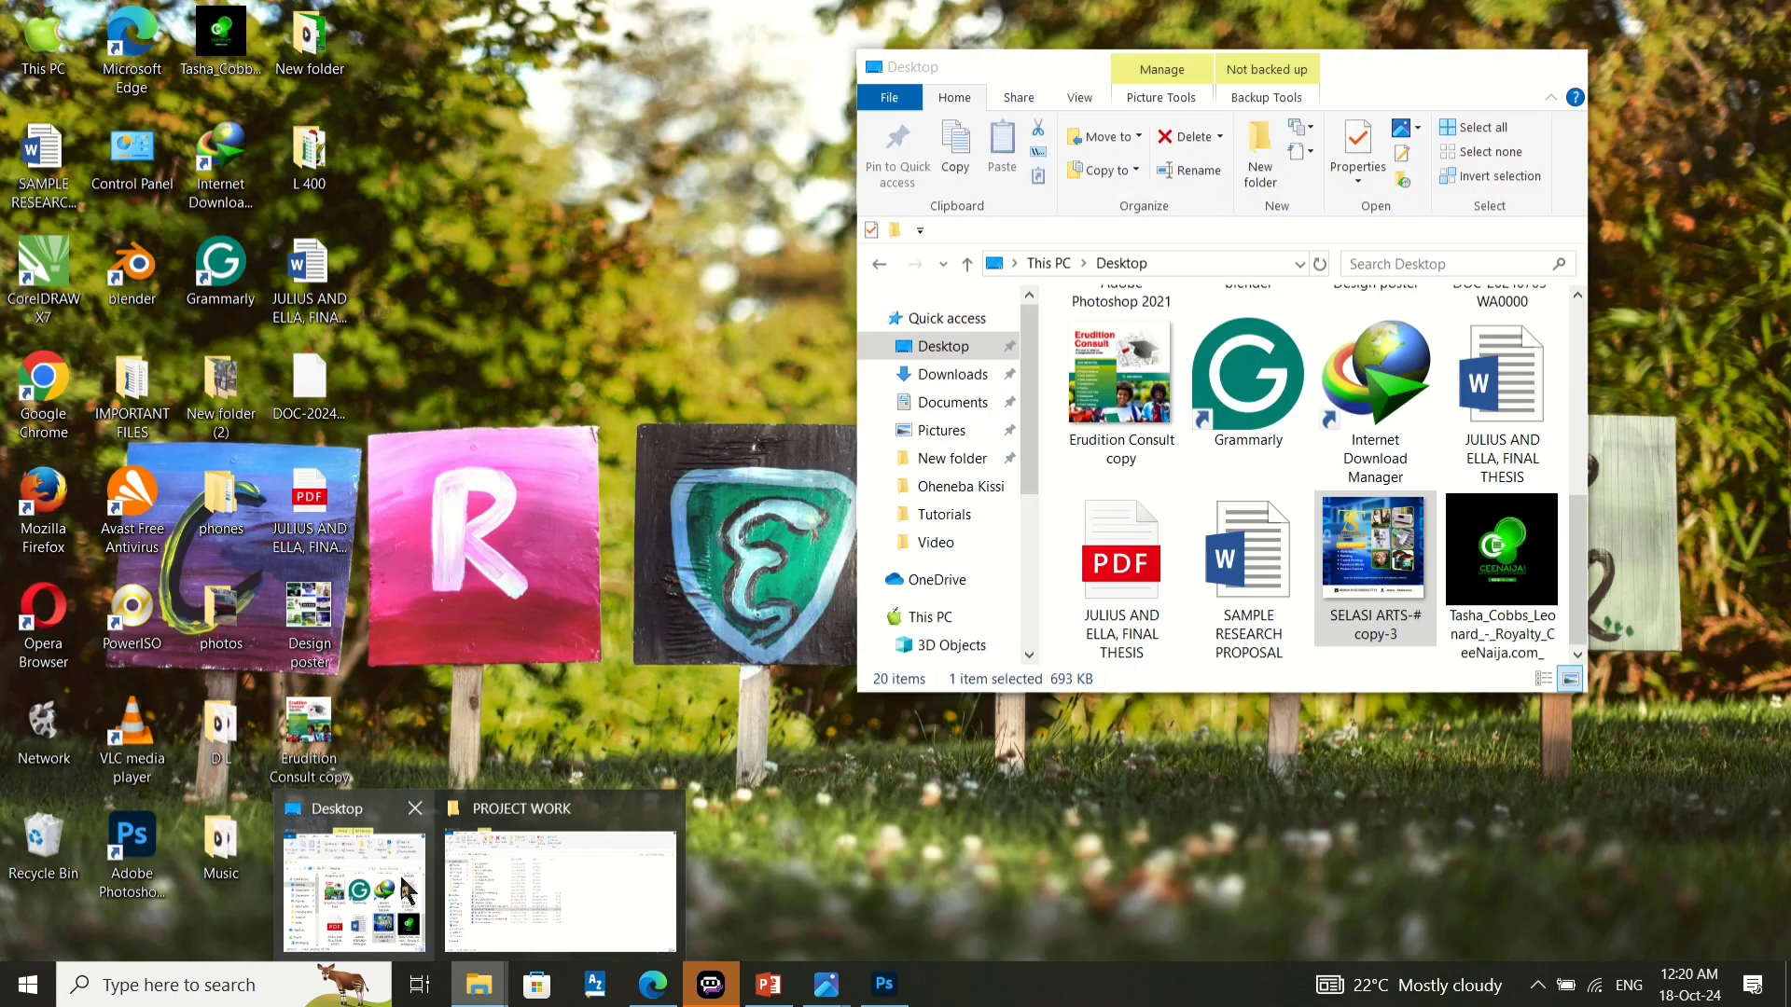
{"action": "left_click", "coordinate": [410, 876]}
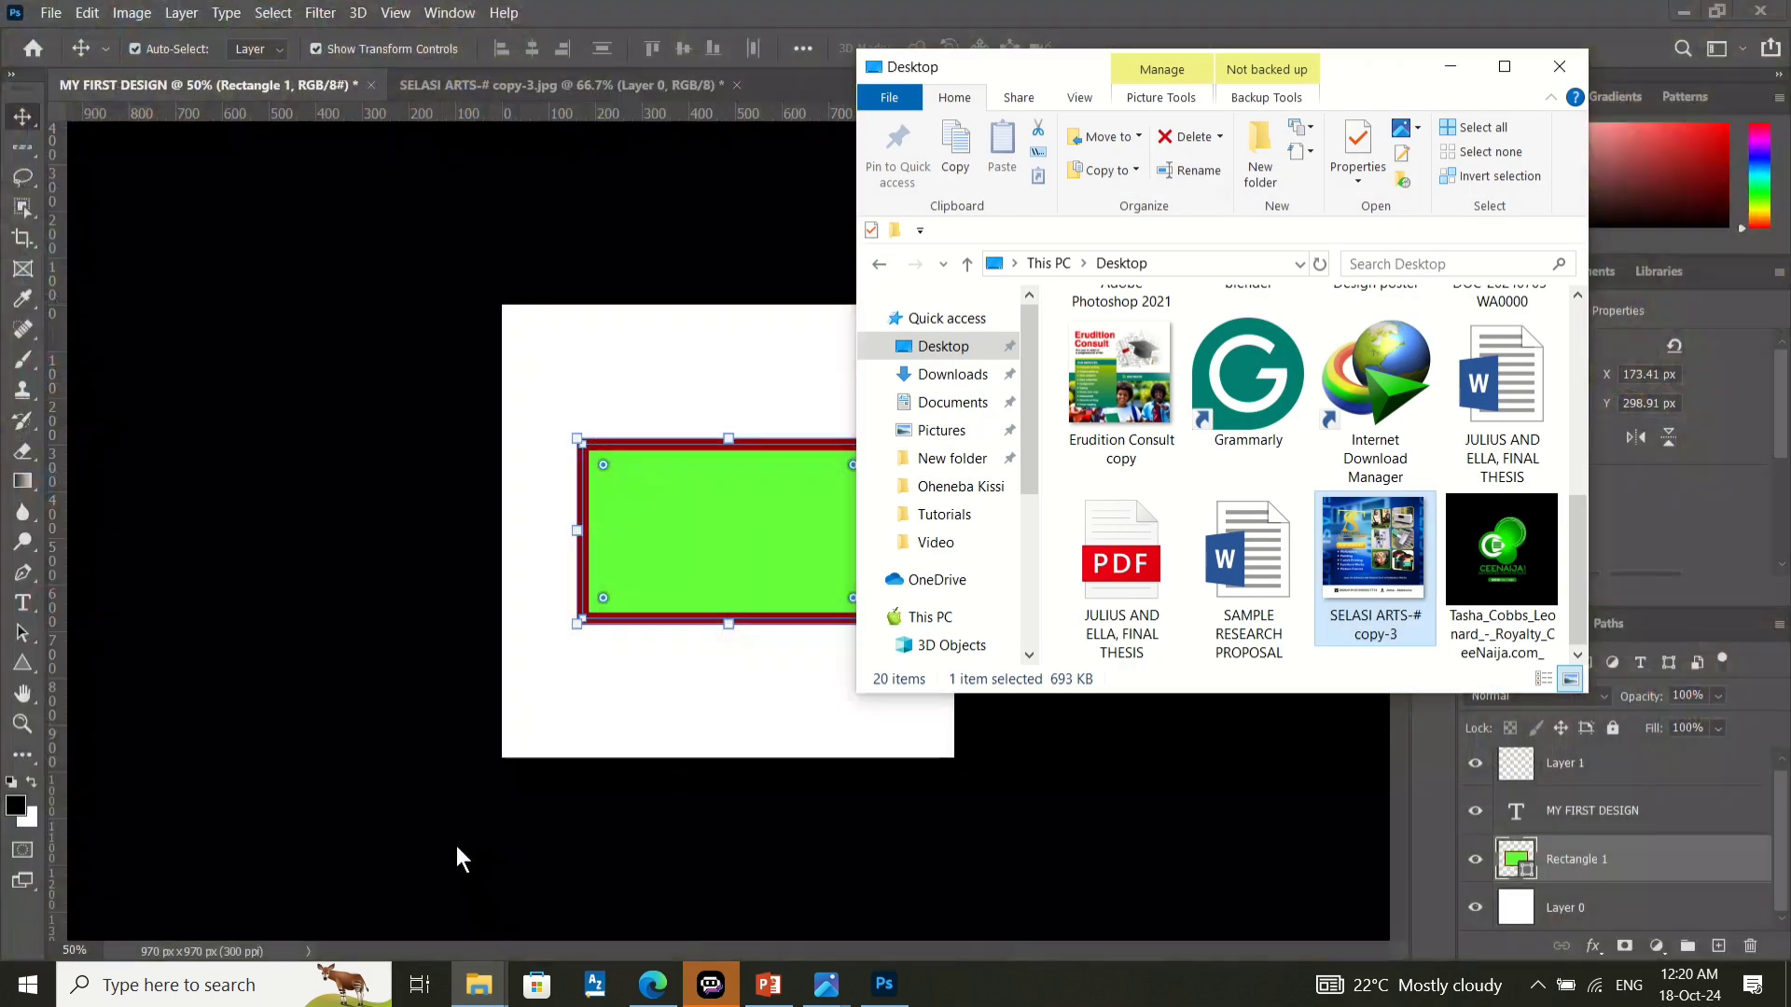
{"action": "left_click", "coordinate": [1068, 444]}
{"action": "left_click", "coordinate": [658, 401]}
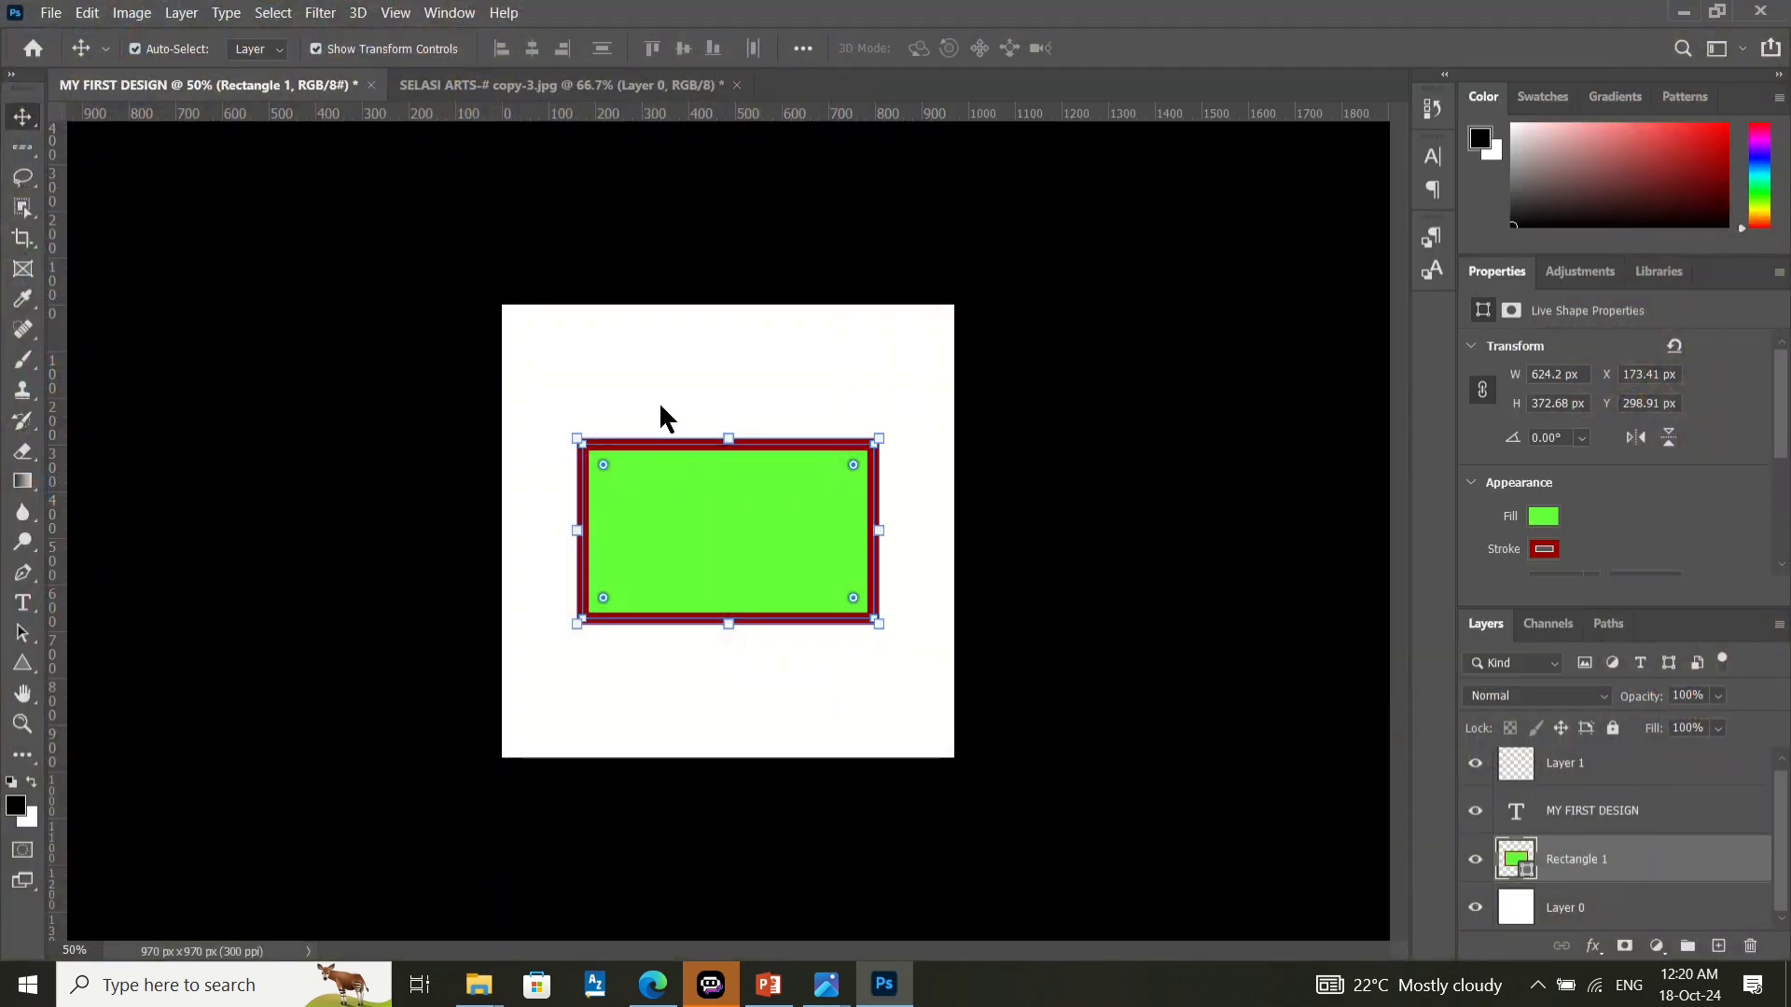
{"action": "key", "text": "ctrl+t"}
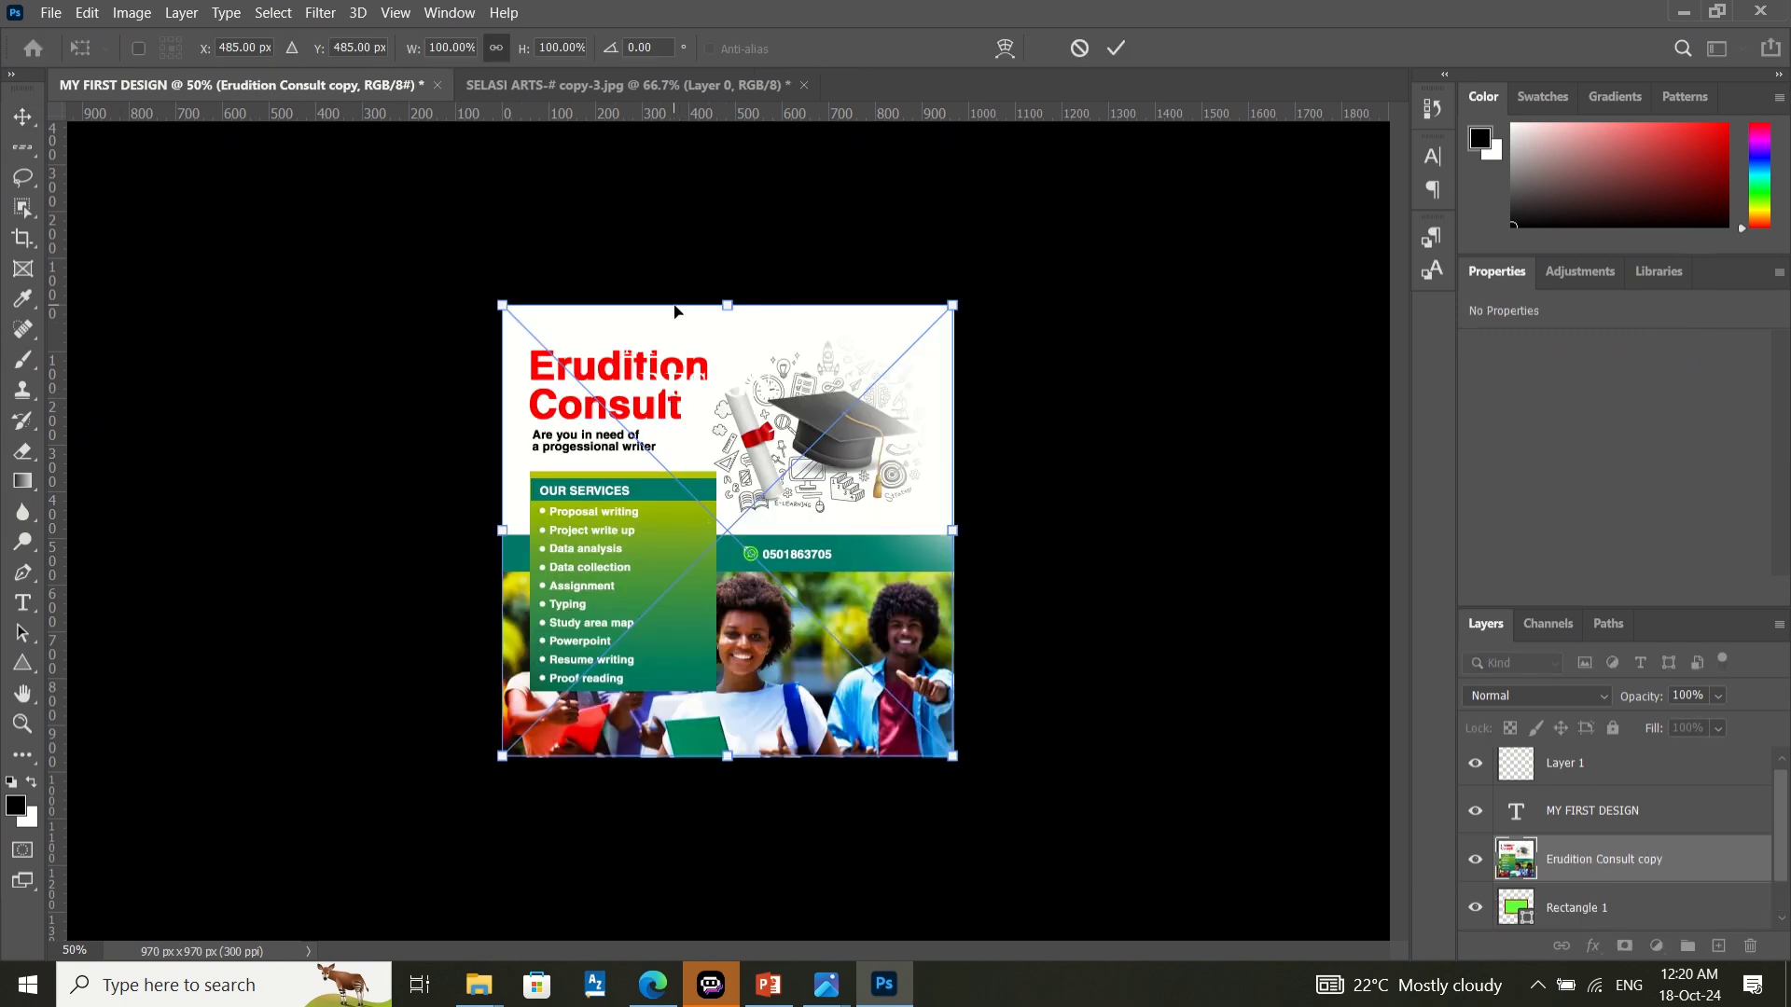
{"action": "key", "text": "Escape"}
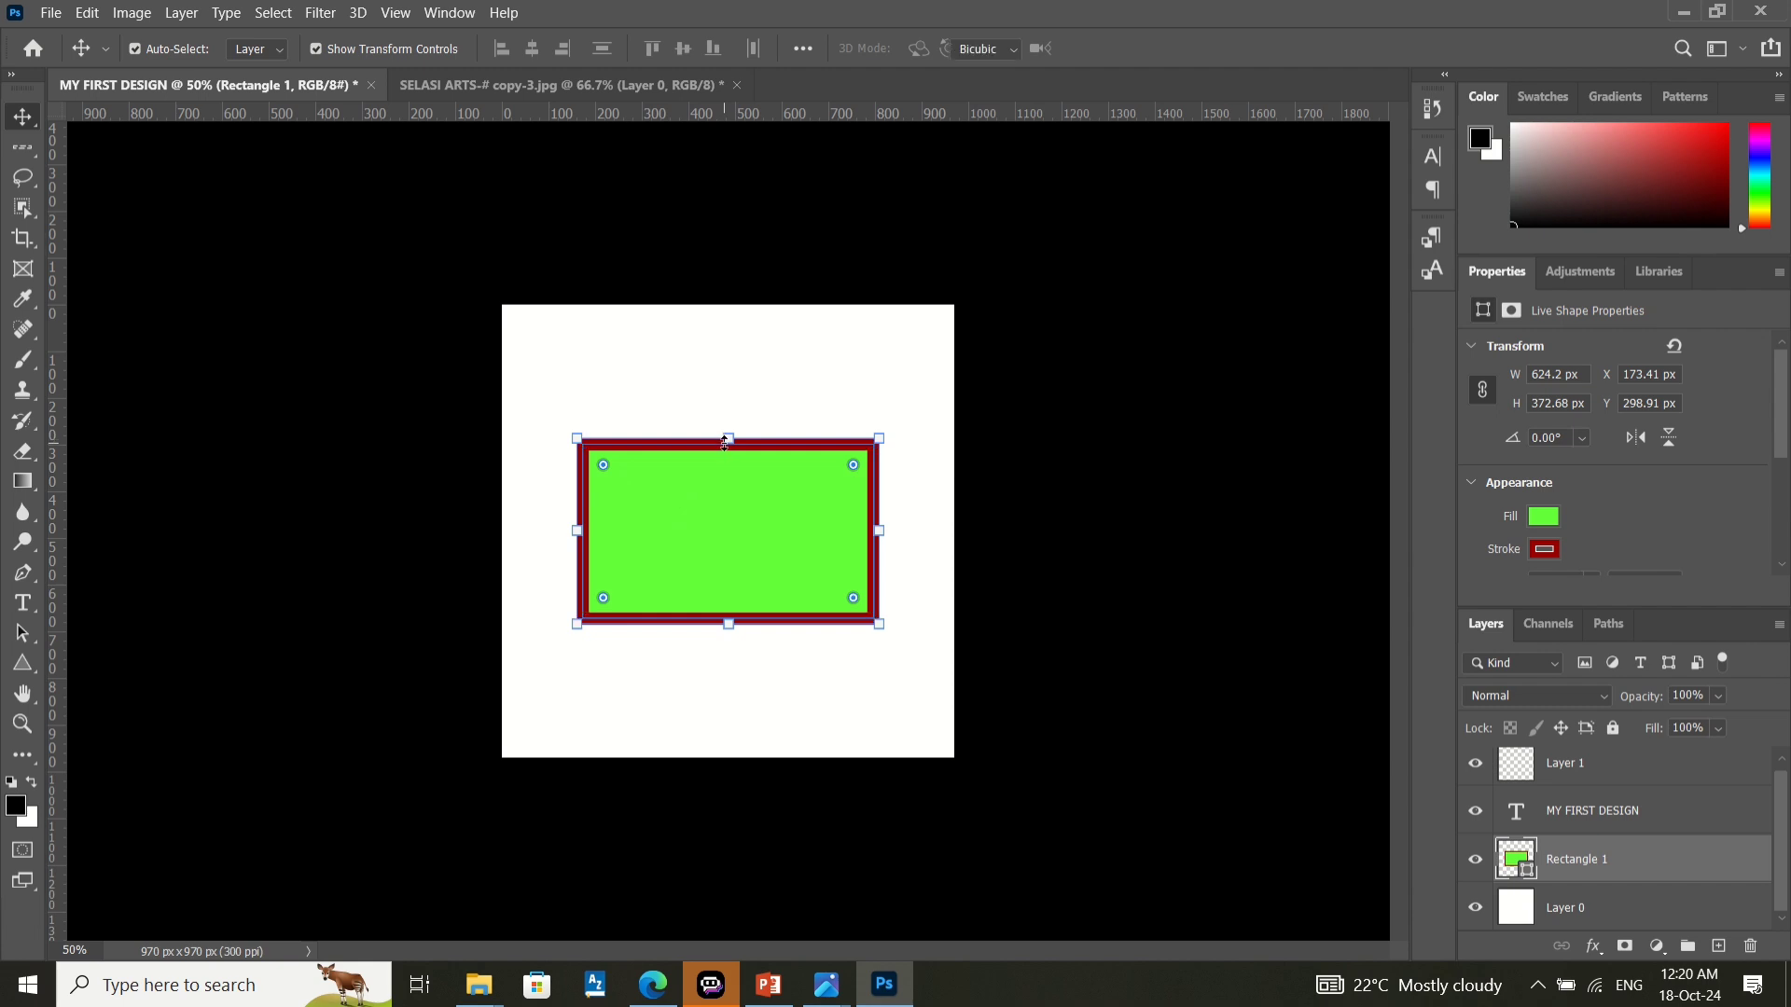
- Scale the green rectangle to about 110% and try to open the Erudition Consult copy image from the Desktop folder as a separate document
{"action": "left_click_drag", "start_coordinate": [724, 443], "coordinate": [694, 420]}
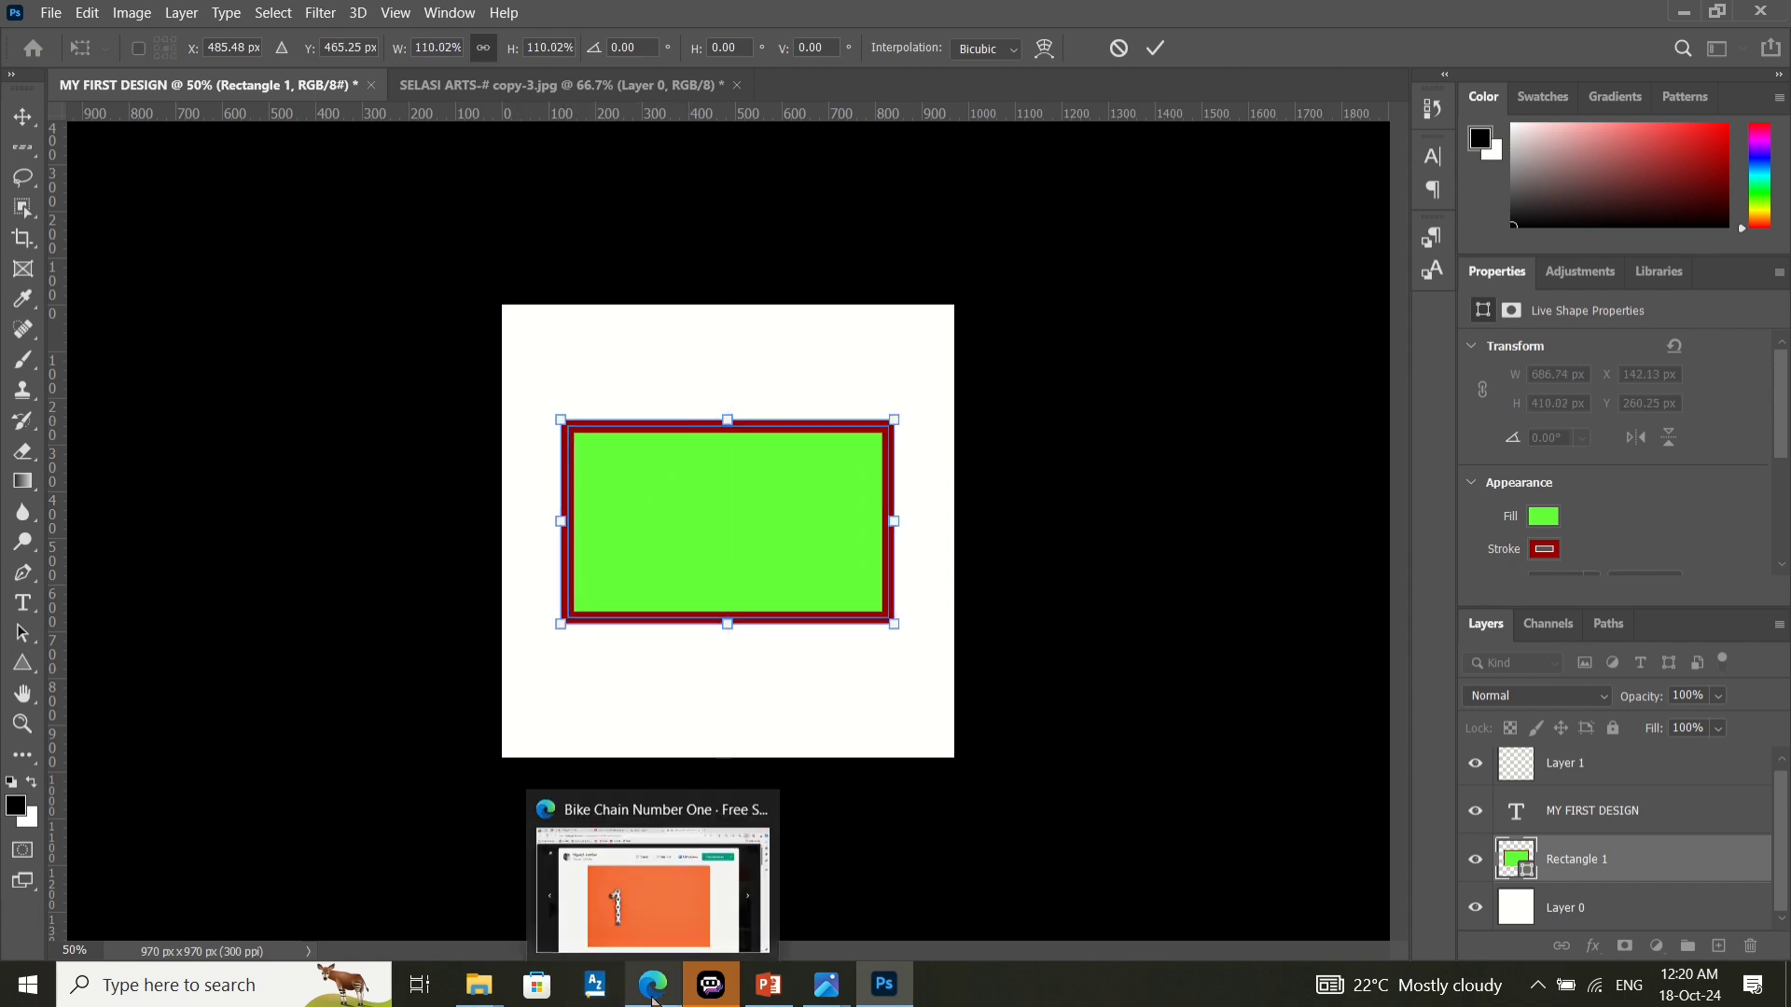
{"action": "mouse_move", "coordinate": [477, 992]}
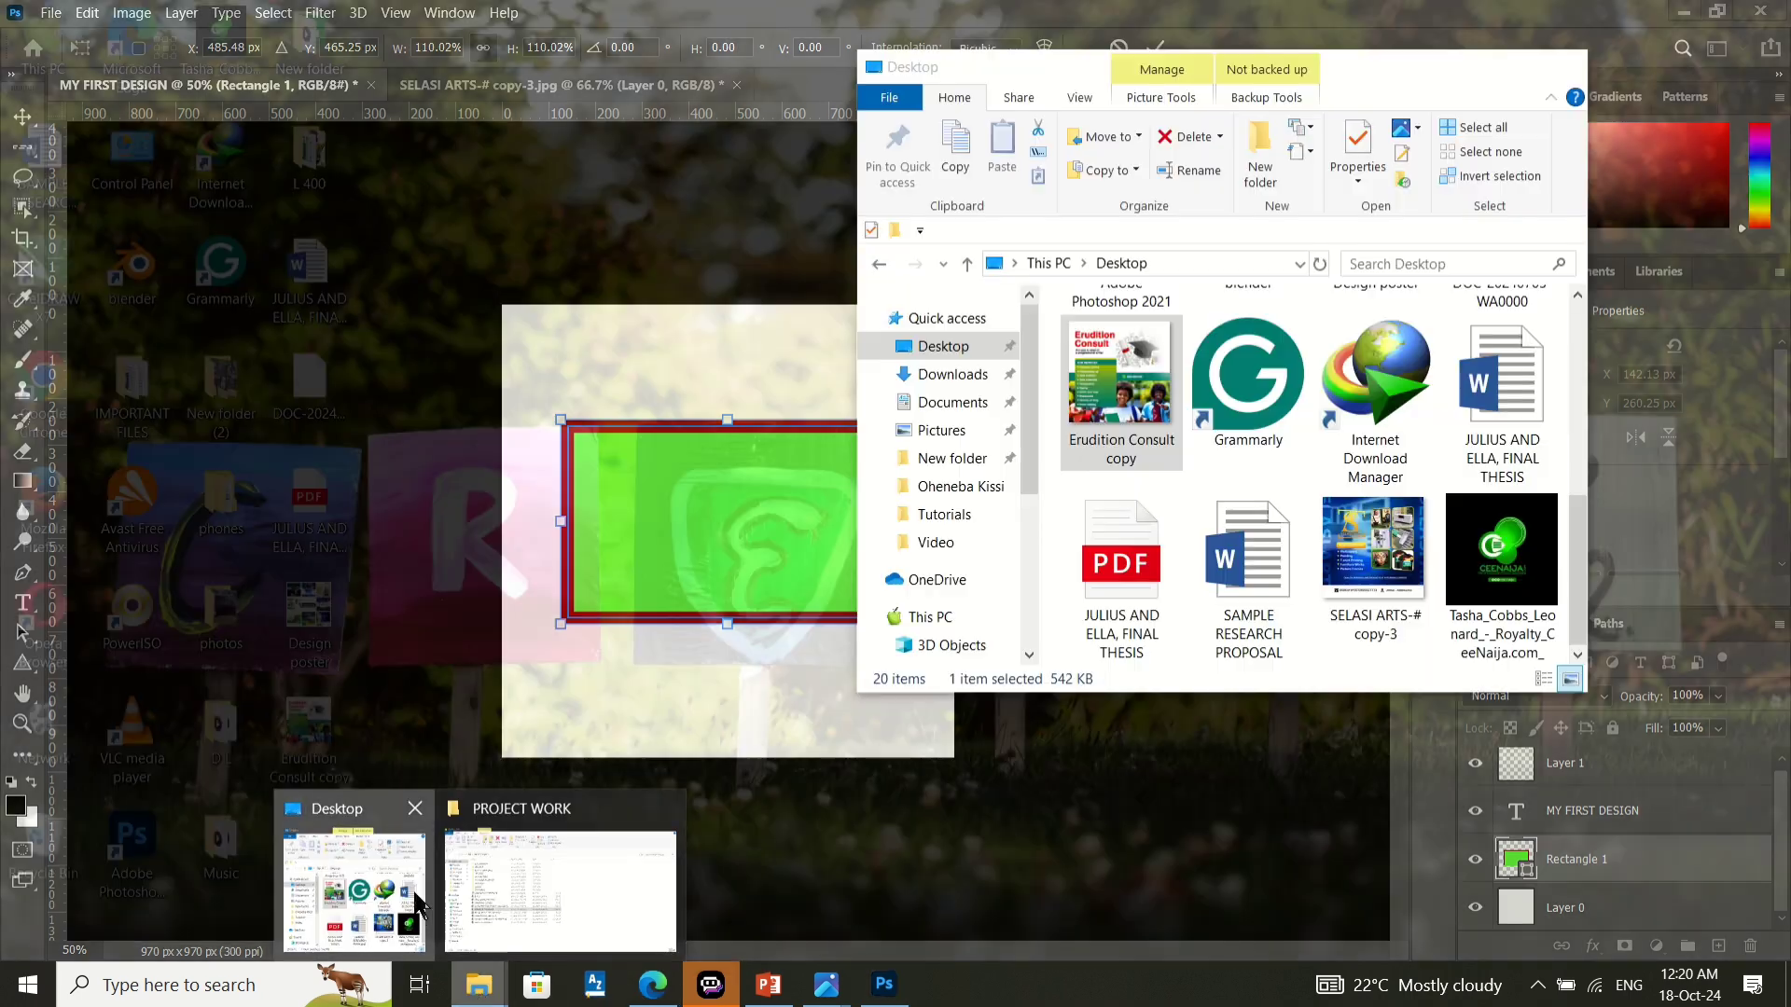
{"action": "left_click", "coordinate": [355, 886]}
{"action": "left_click_drag", "start_coordinate": [1157, 401], "coordinate": [793, 54]}
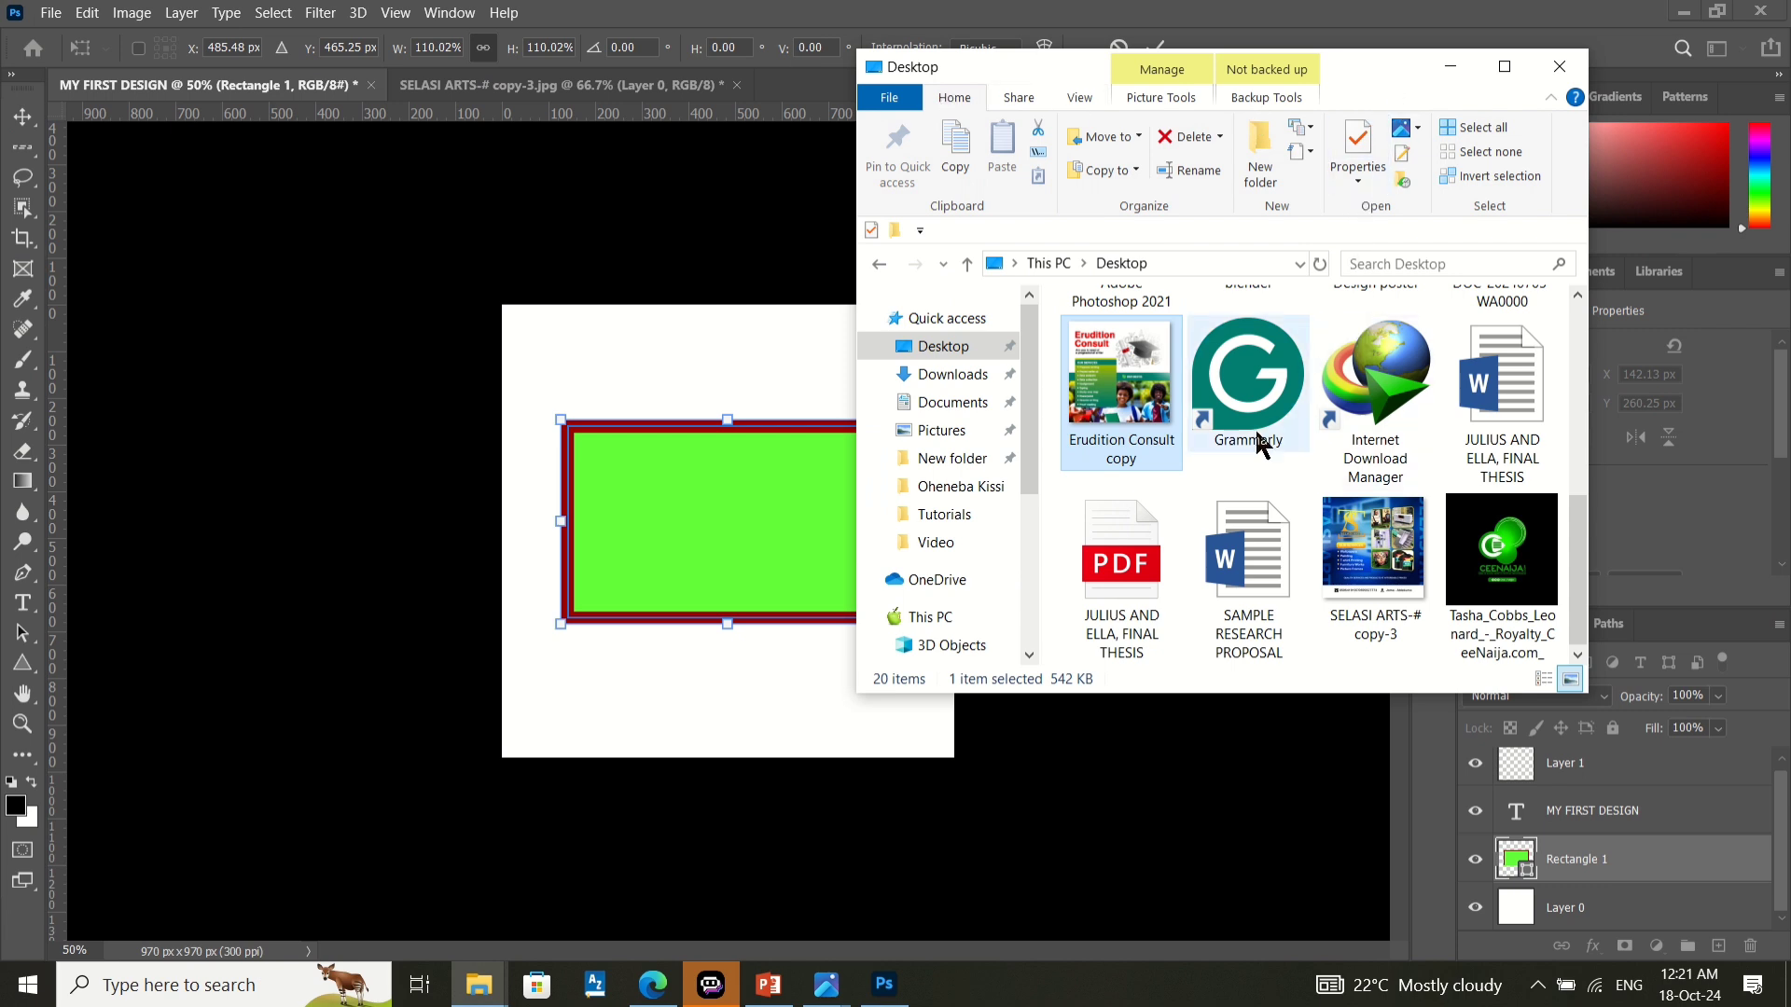
{"action": "left_click_drag", "start_coordinate": [1110, 373], "coordinate": [768, 78]}
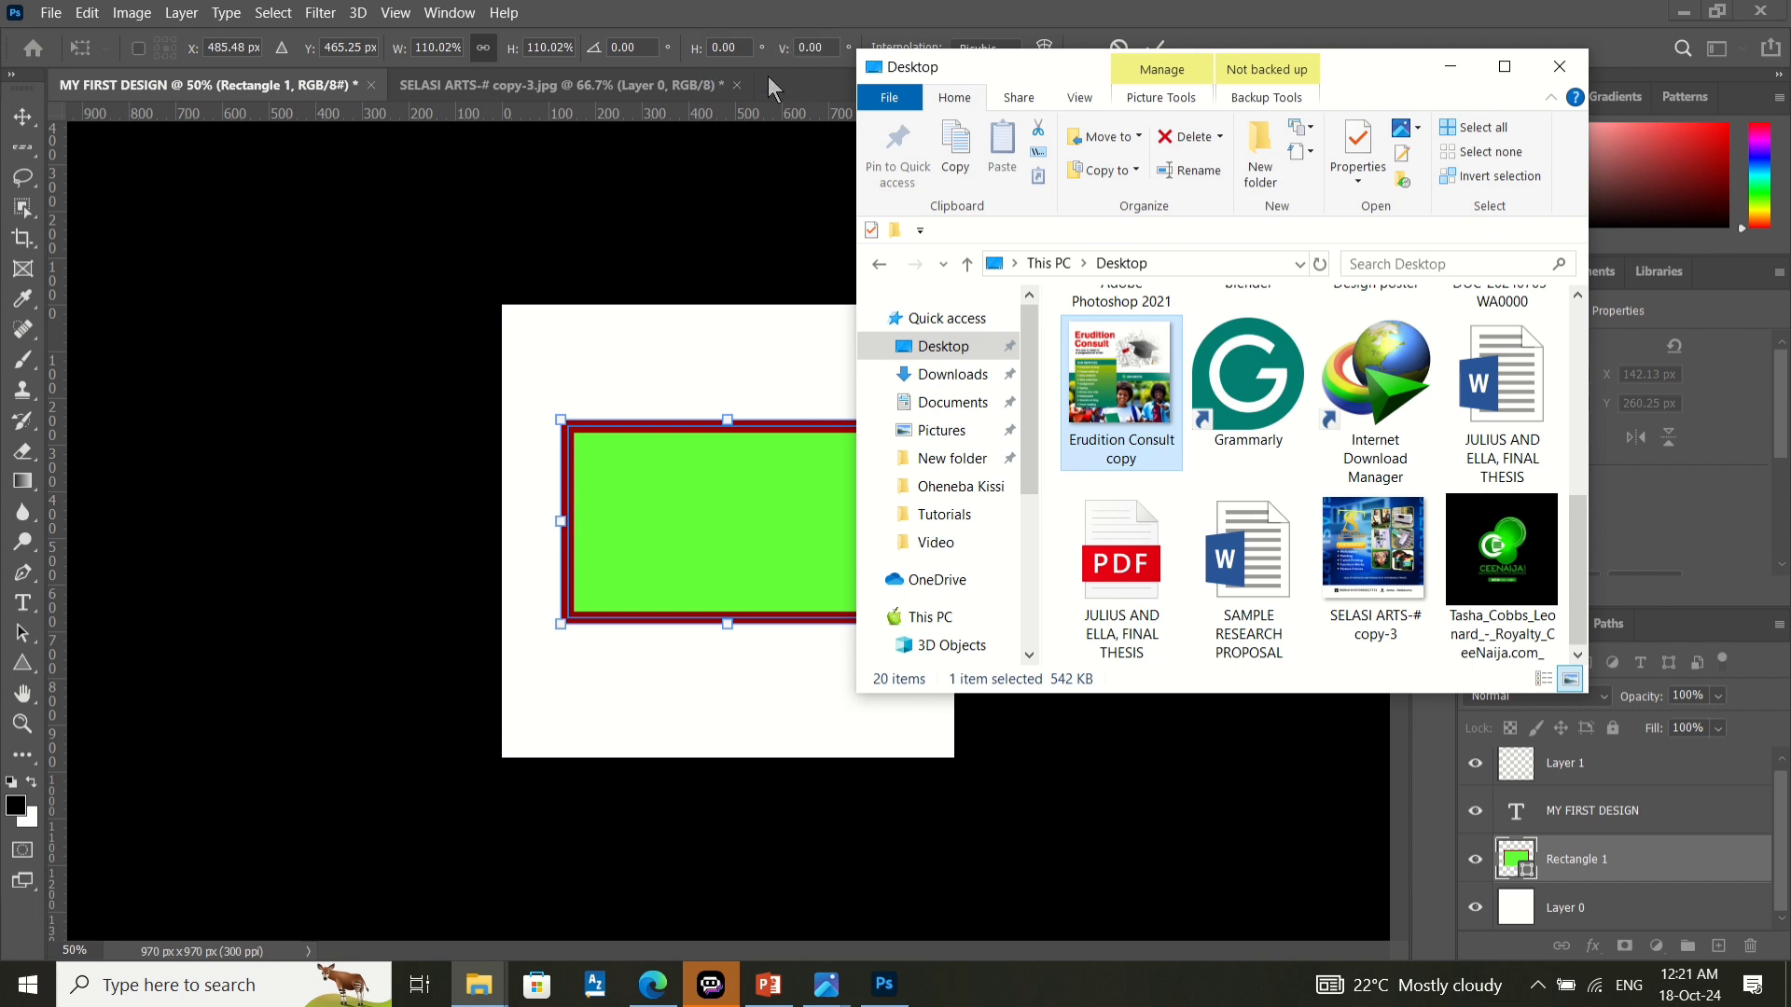
- Open the Erudition Consult copy image in the photo viewer, examine the flyer's design at full-window size, and close it
{"action": "left_click_drag", "start_coordinate": [1363, 56], "coordinate": [1513, 127]}
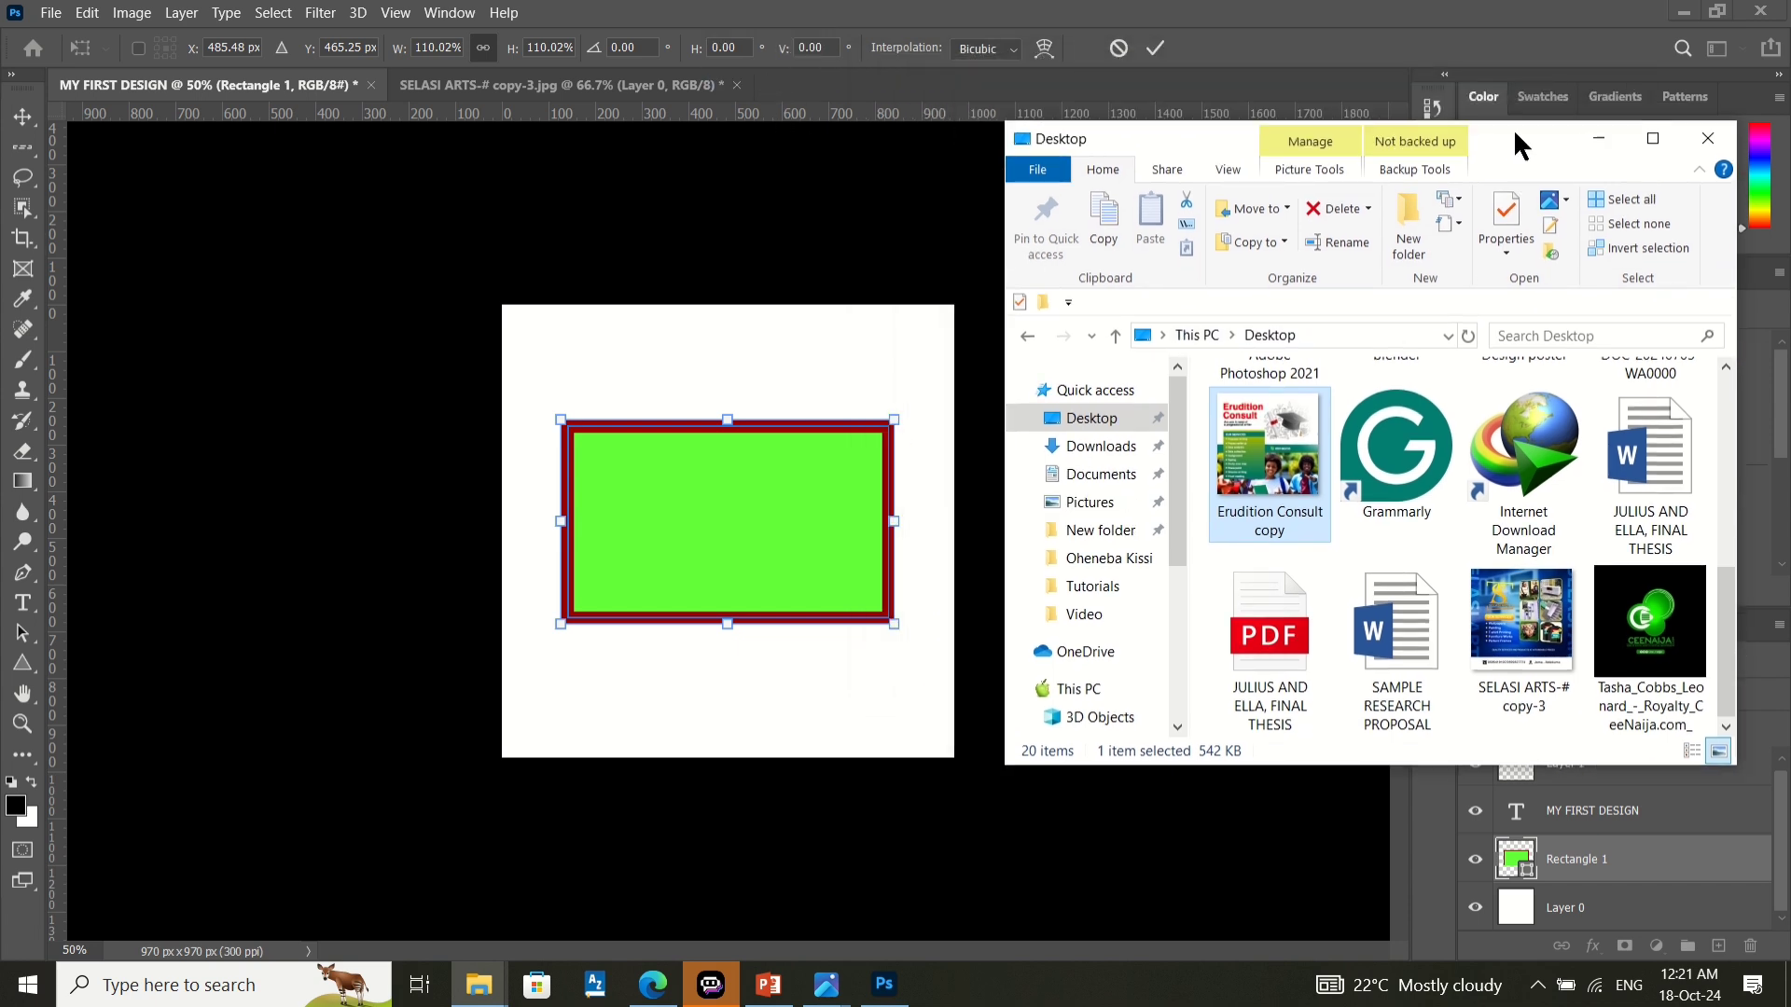
{"action": "double_click", "coordinate": [1240, 470]}
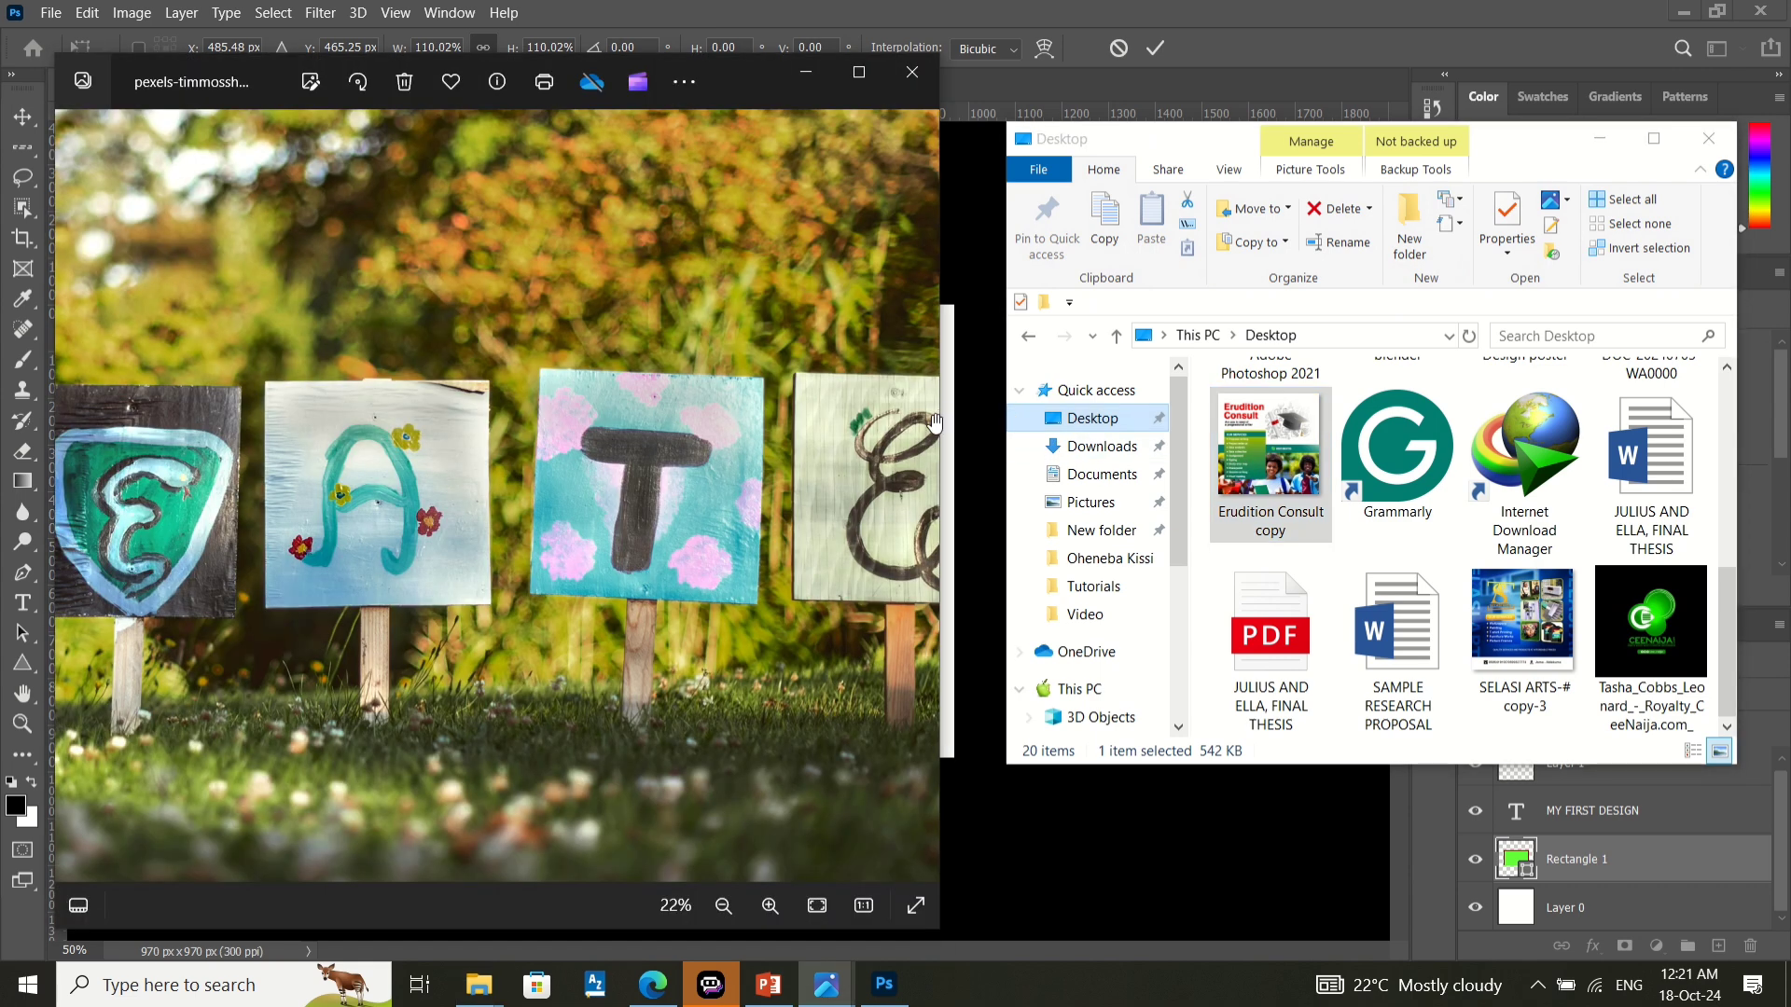
{"action": "left_click", "coordinate": [785, 505]}
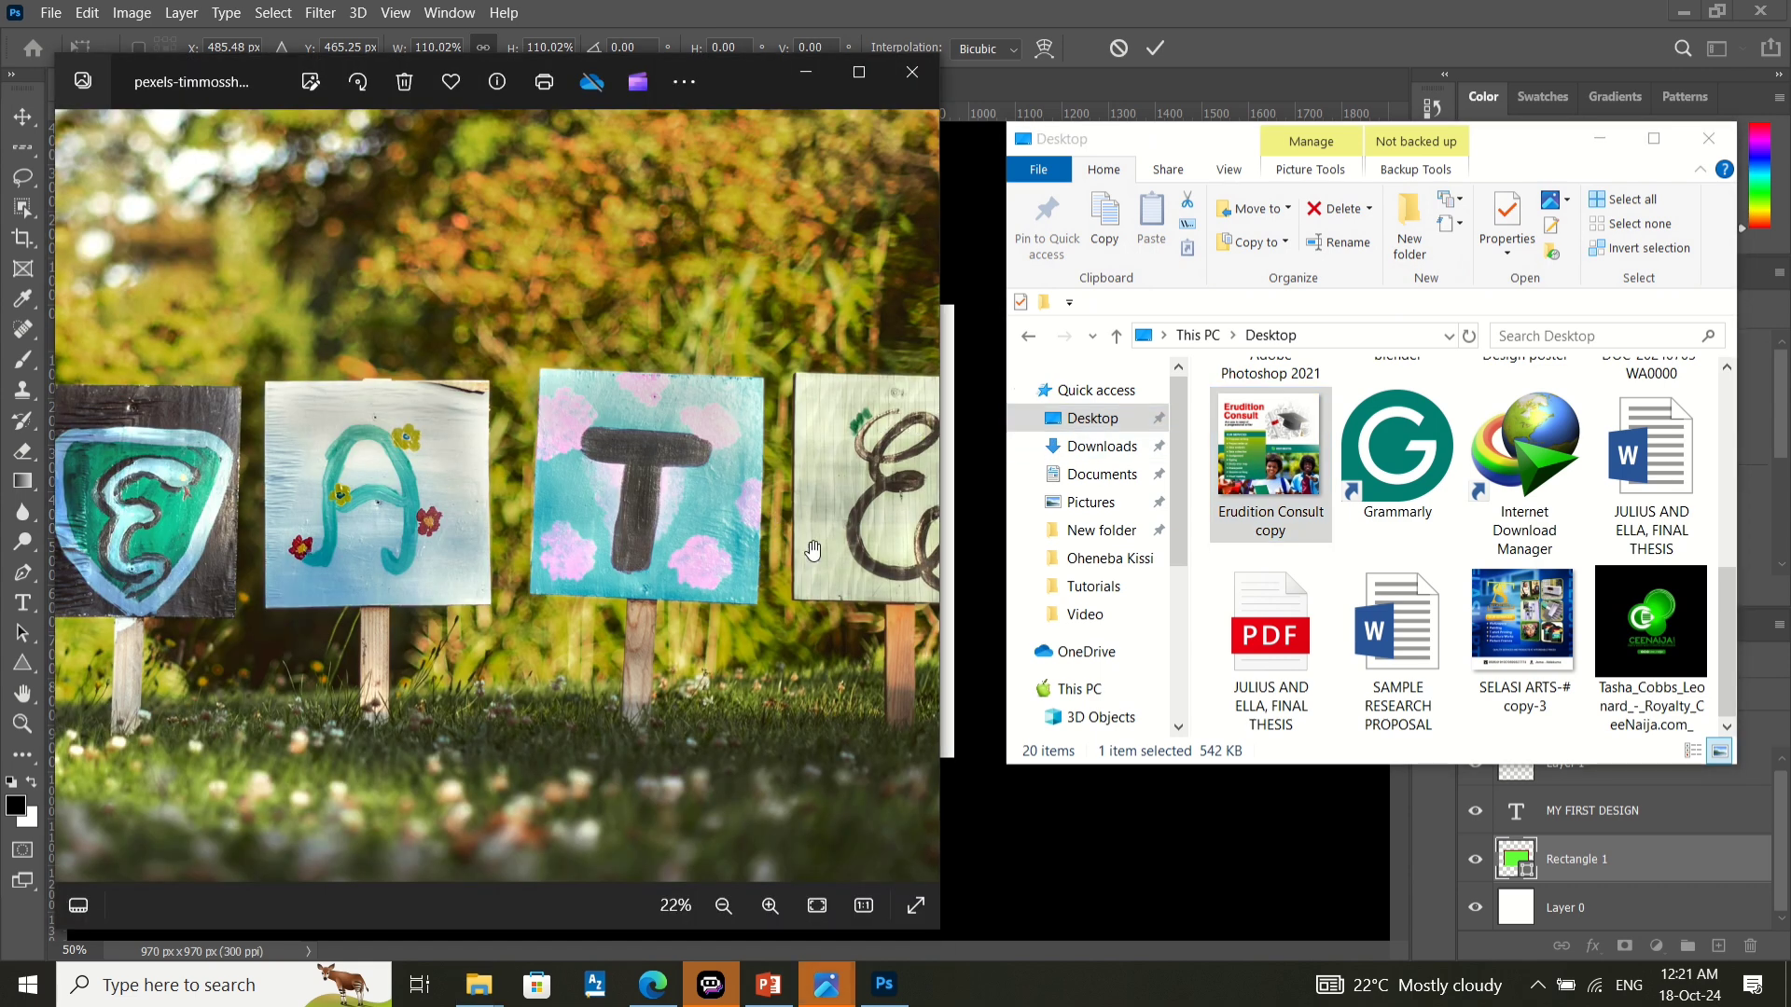
{"action": "left_click", "coordinate": [981, 616]}
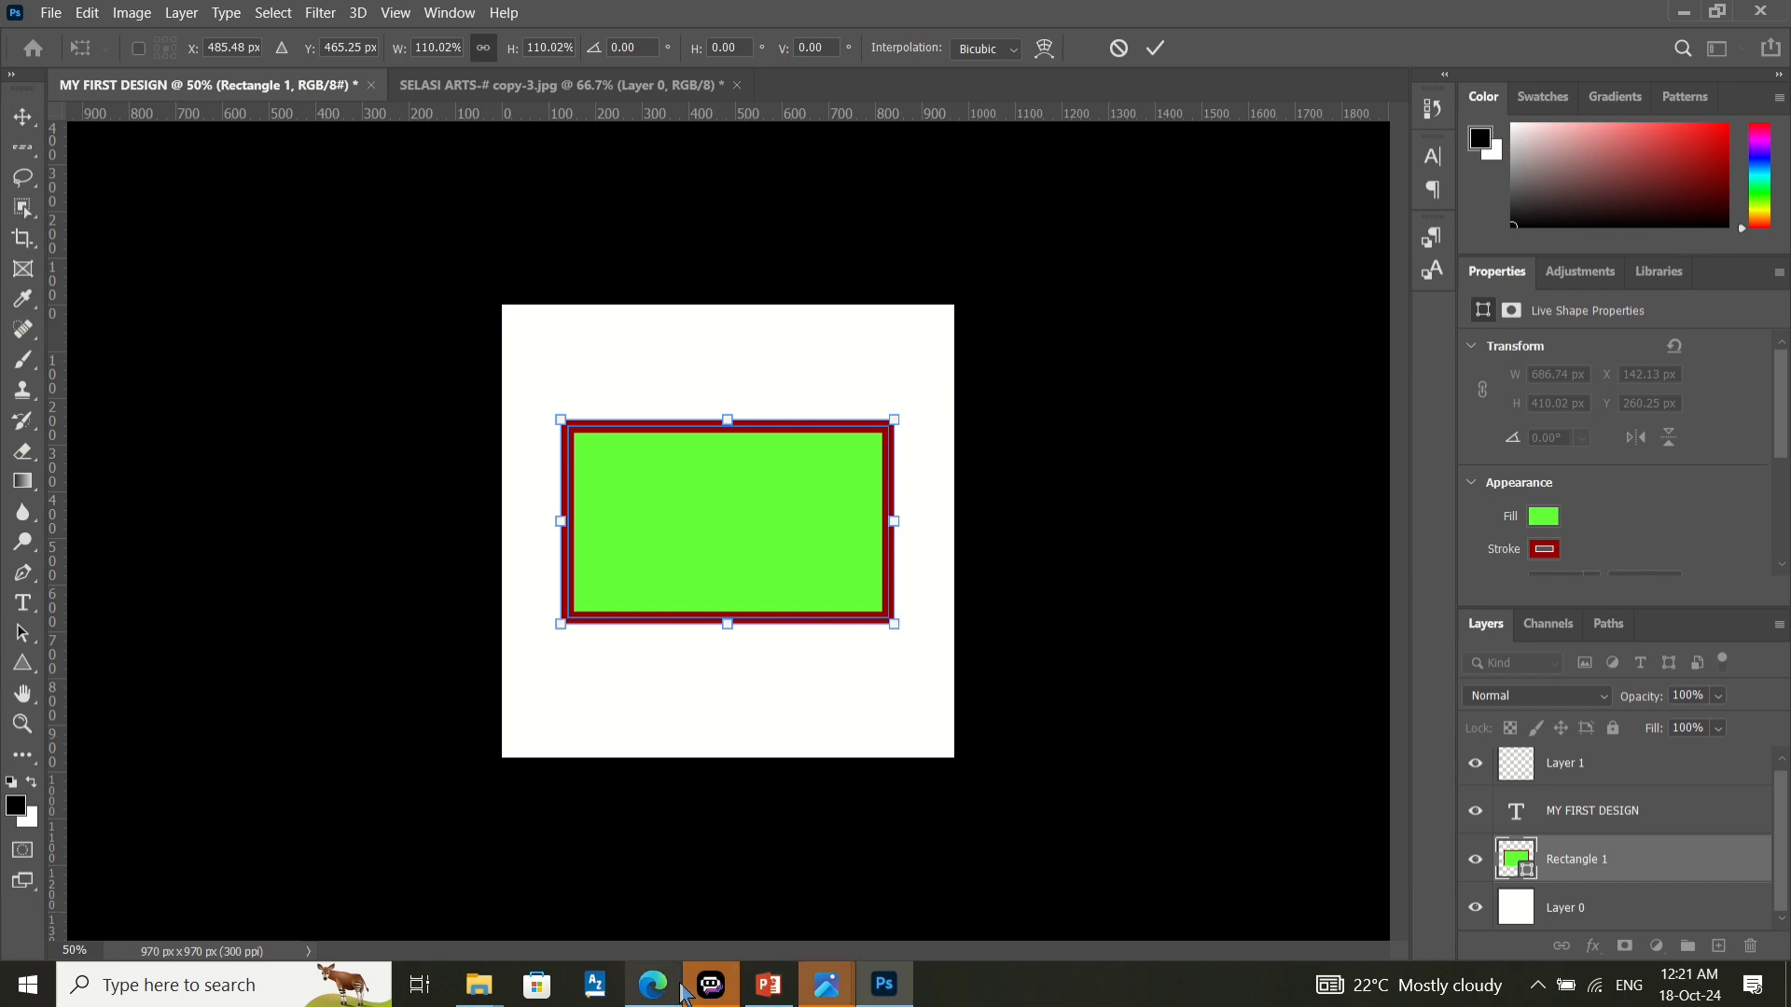
{"action": "mouse_move", "coordinate": [483, 990]}
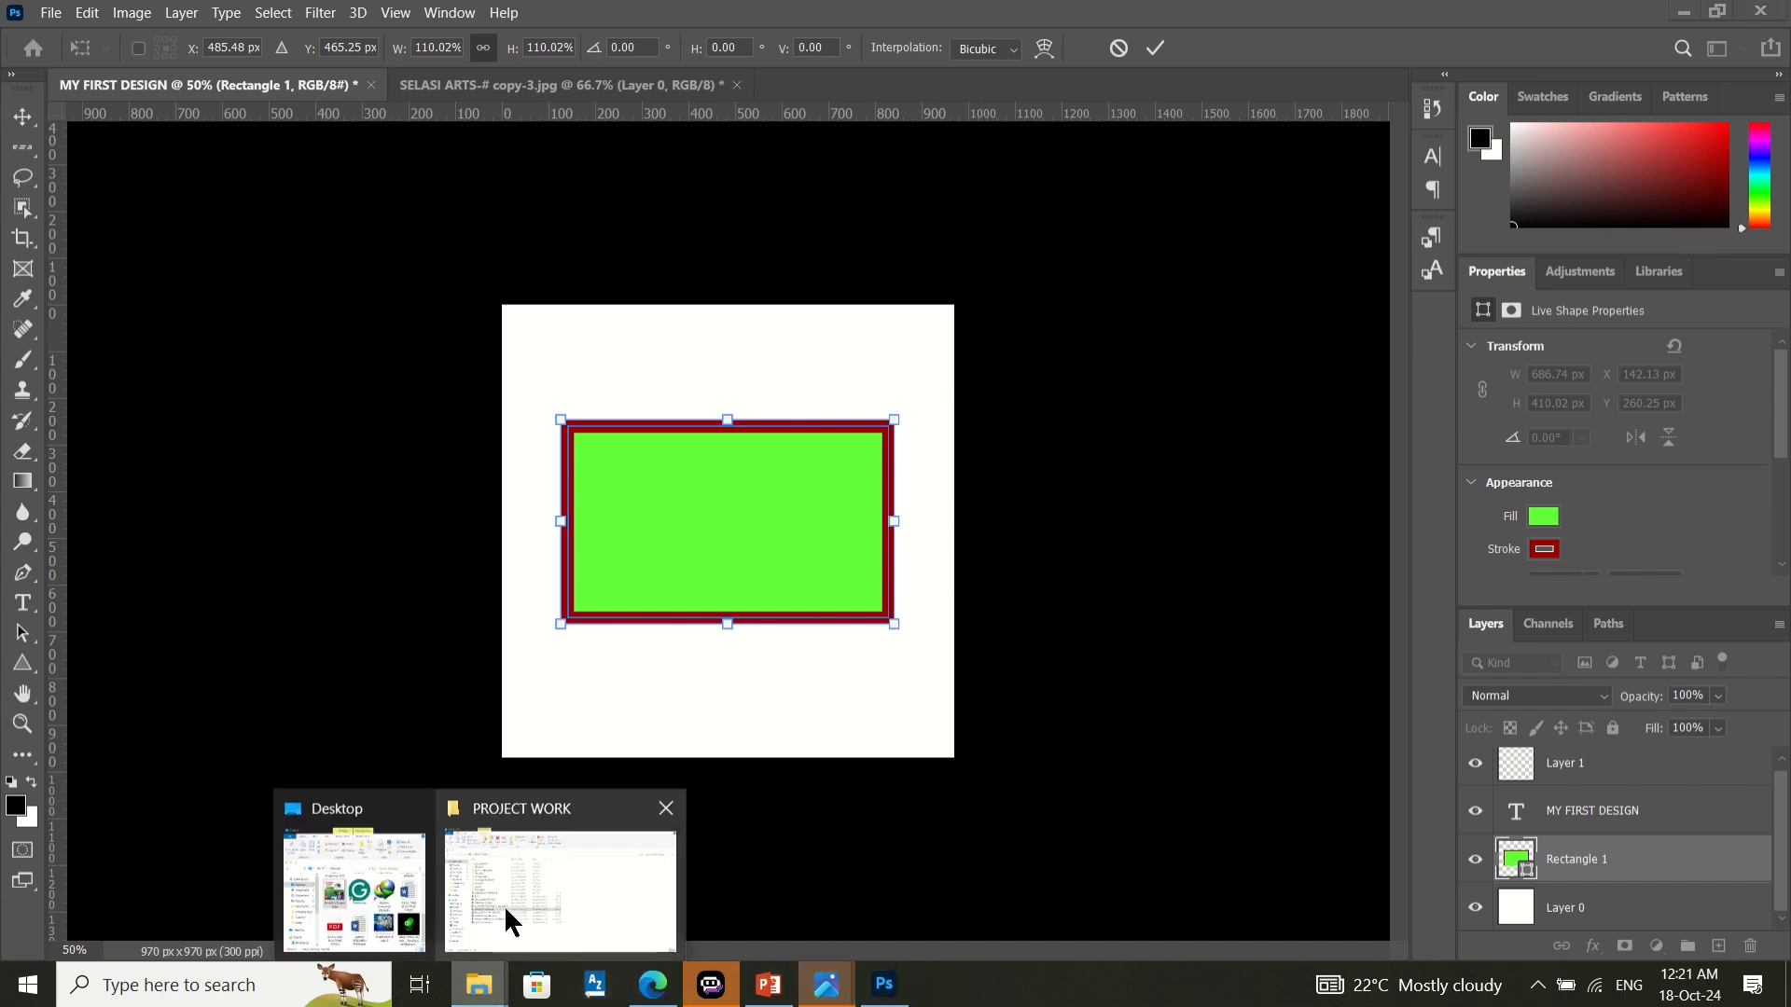
{"action": "left_click", "coordinate": [392, 919]}
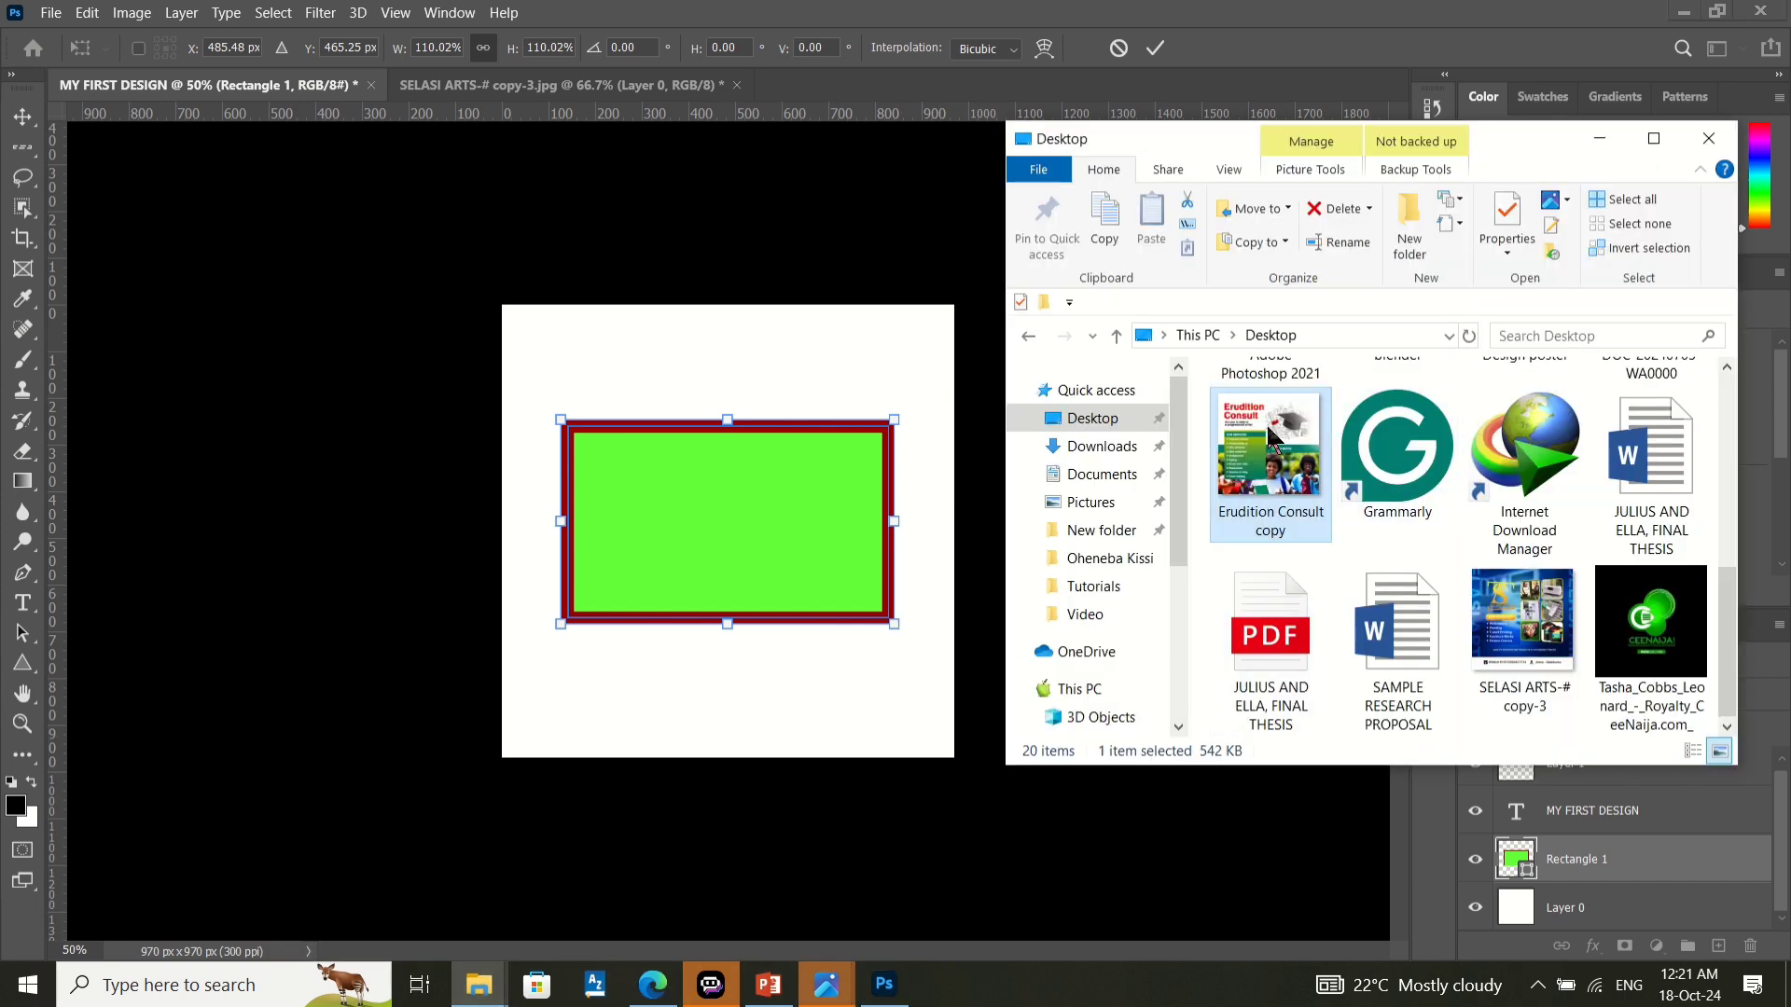
{"action": "mouse_move", "coordinate": [844, 991]}
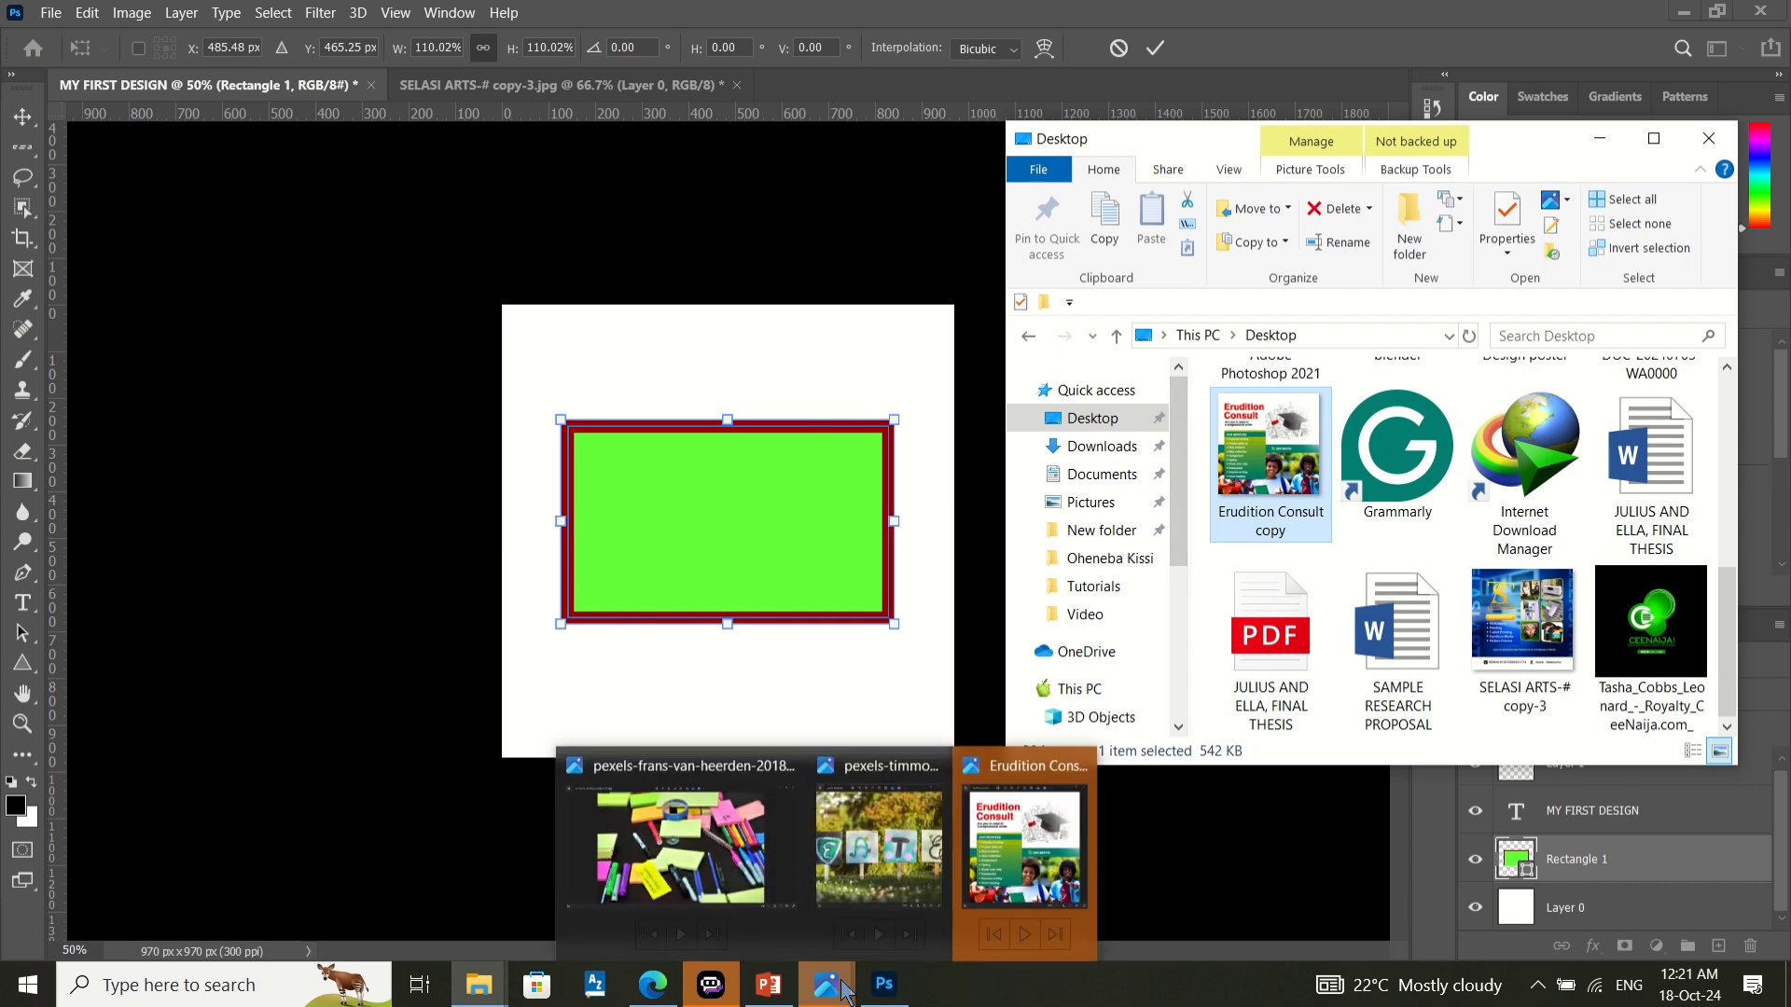
{"action": "left_click", "coordinate": [1036, 869]}
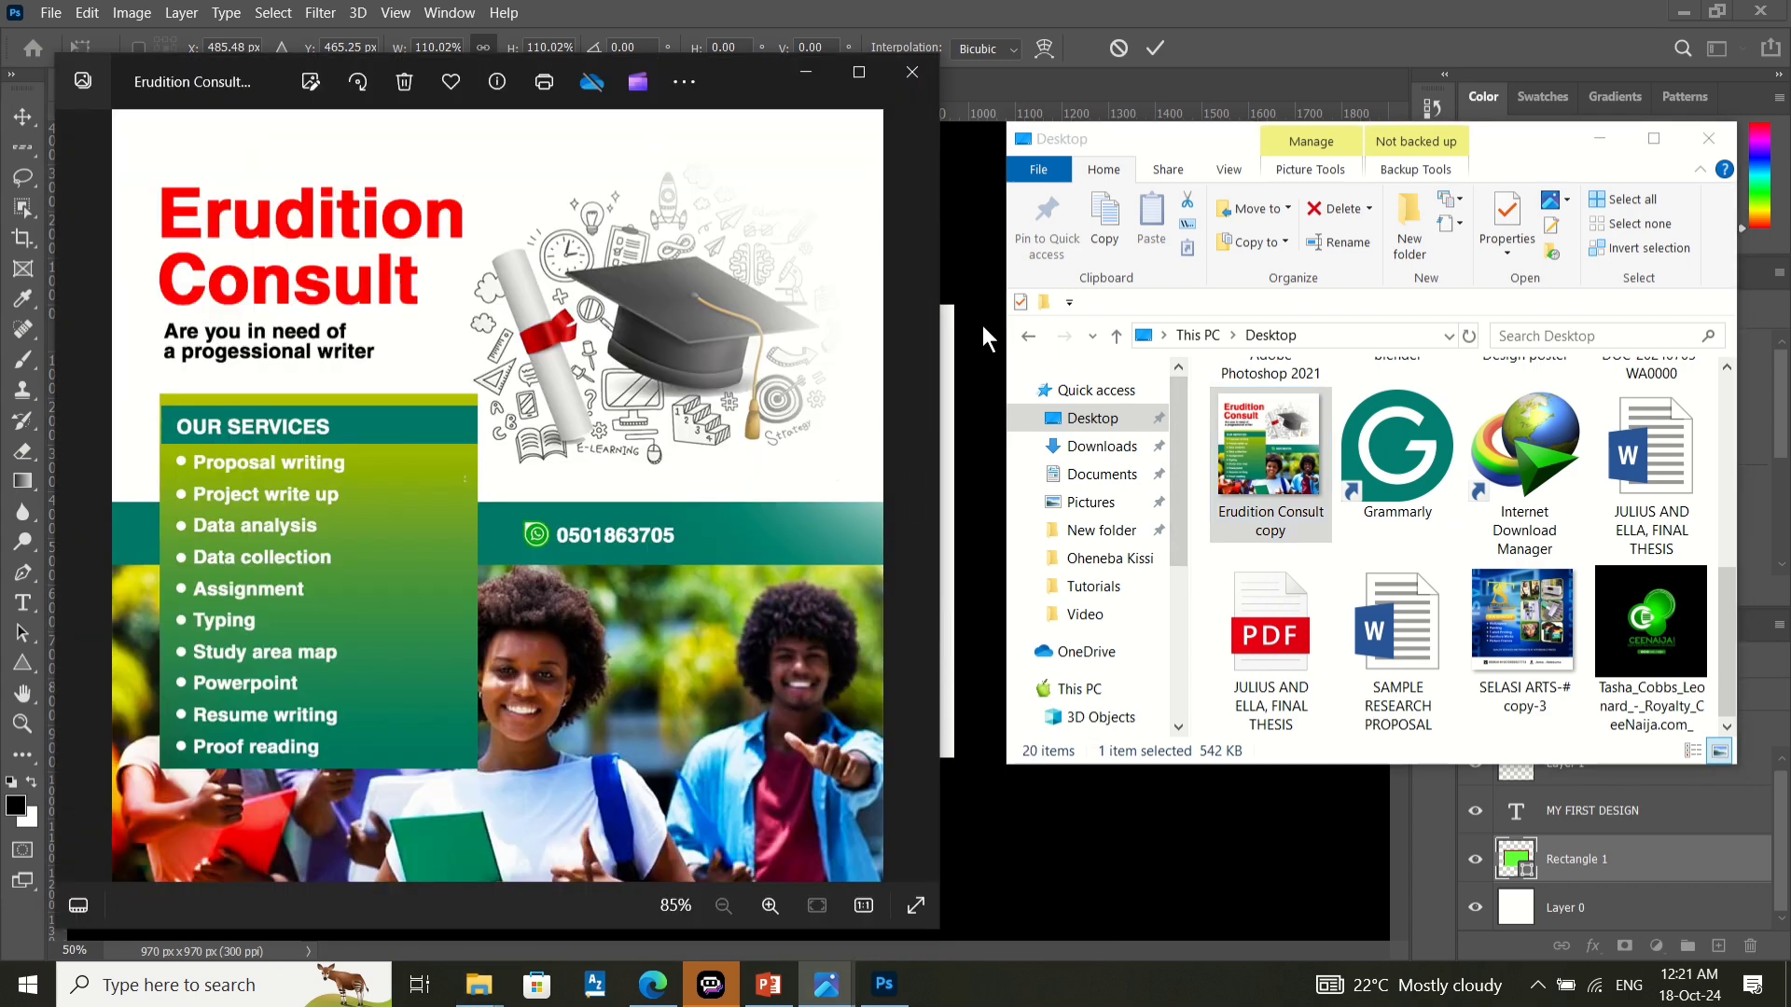
{"action": "left_click", "coordinate": [855, 73]}
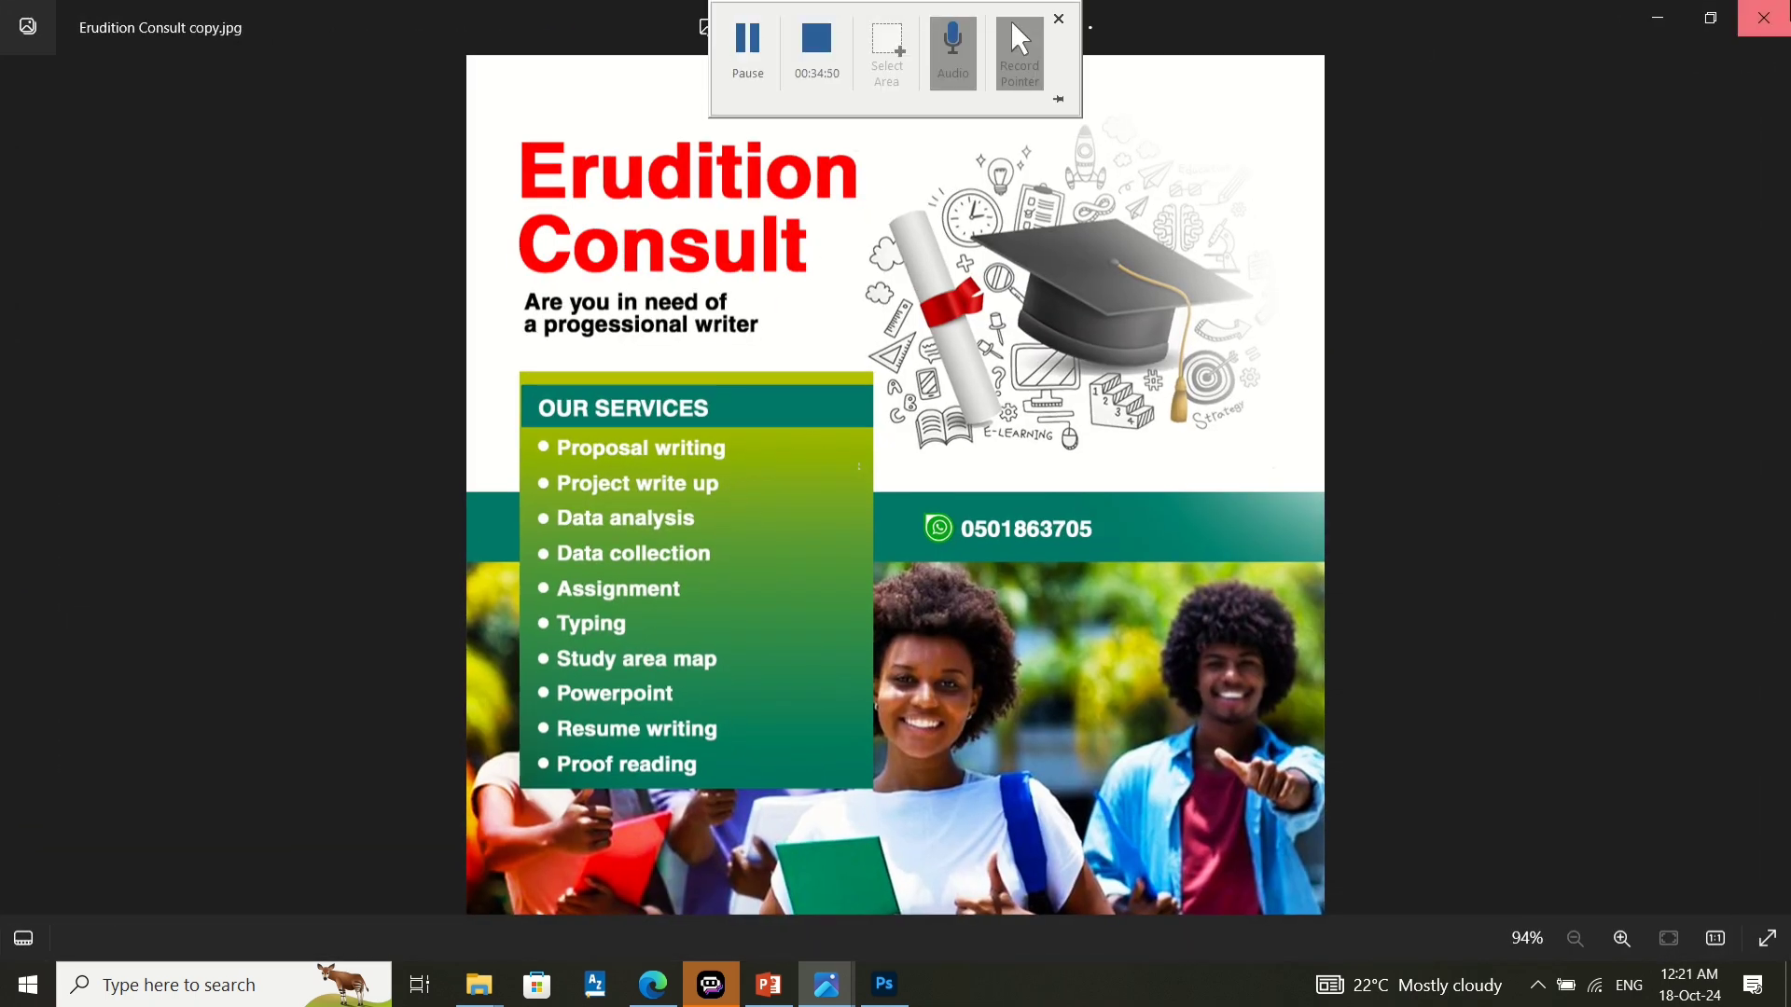
{"action": "left_click", "coordinate": [1764, 17]}
- View the SELASI ARTS-# copy-3 flyer in the photo viewer, and close it along with the Desktop folder window
{"action": "left_click", "coordinate": [1437, 583]}
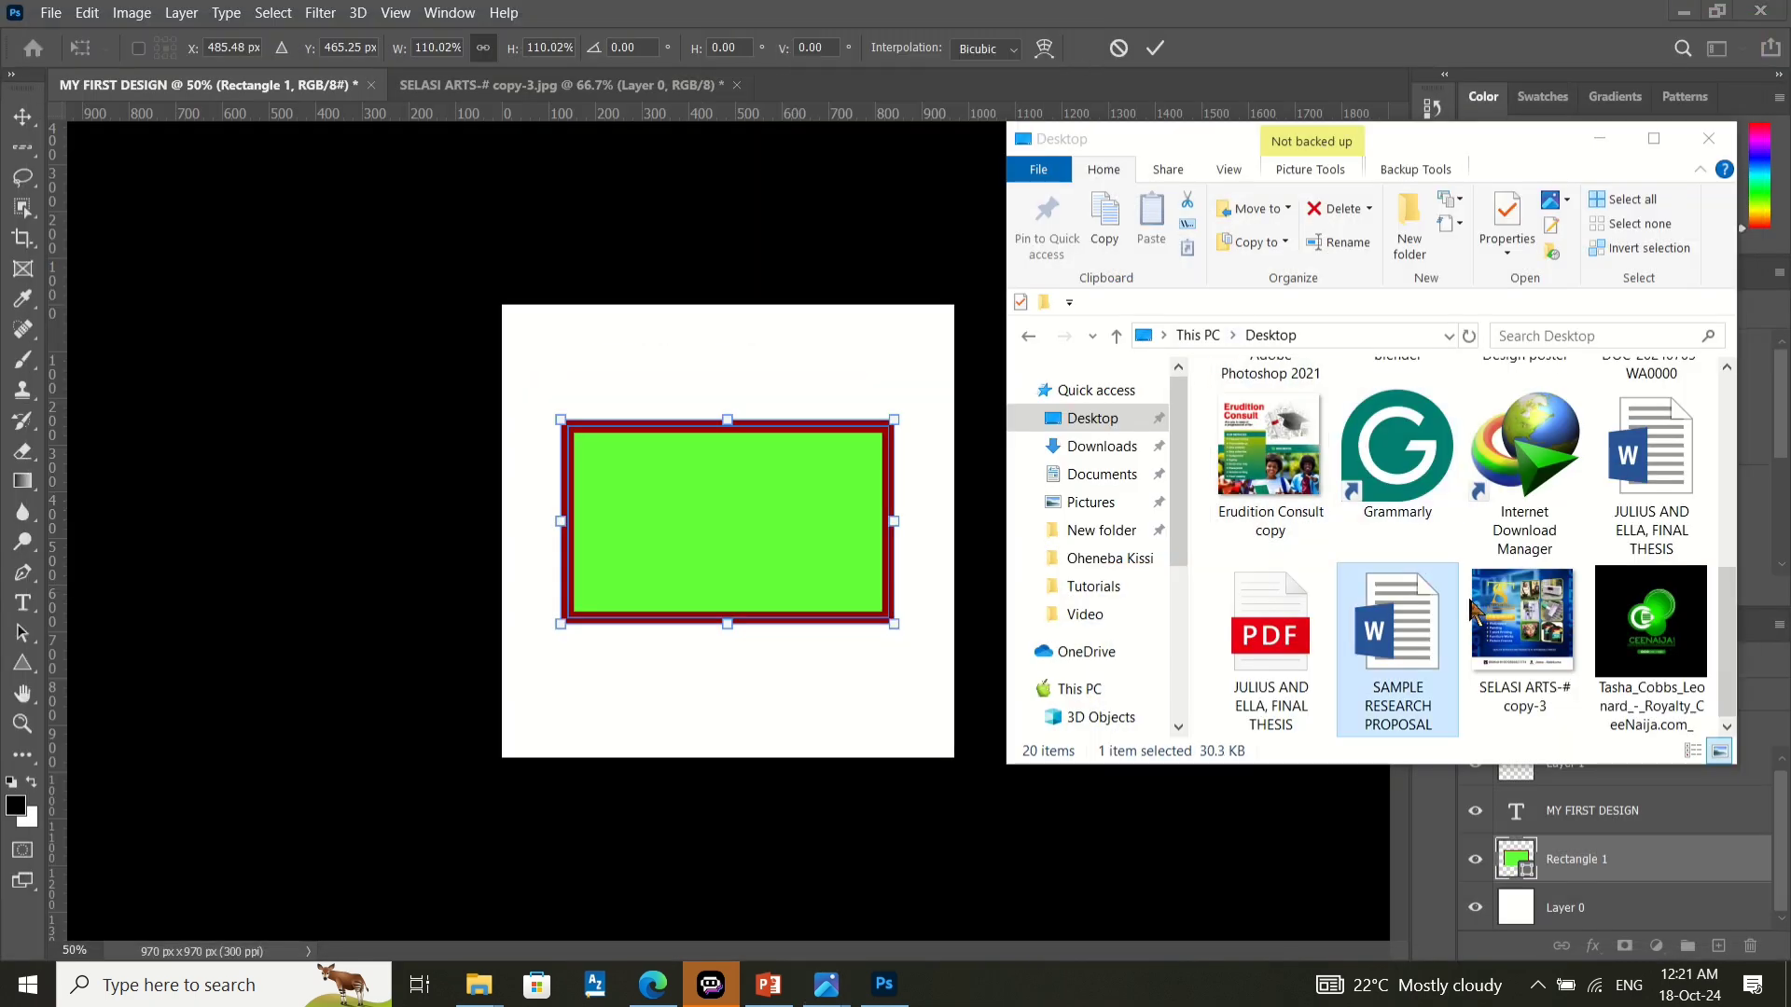
{"action": "scroll", "coordinate": [1527, 583], "scroll_direction": "up", "scroll_amount": 3}
{"action": "scroll", "coordinate": [1527, 583], "scroll_direction": "down", "scroll_amount": 3}
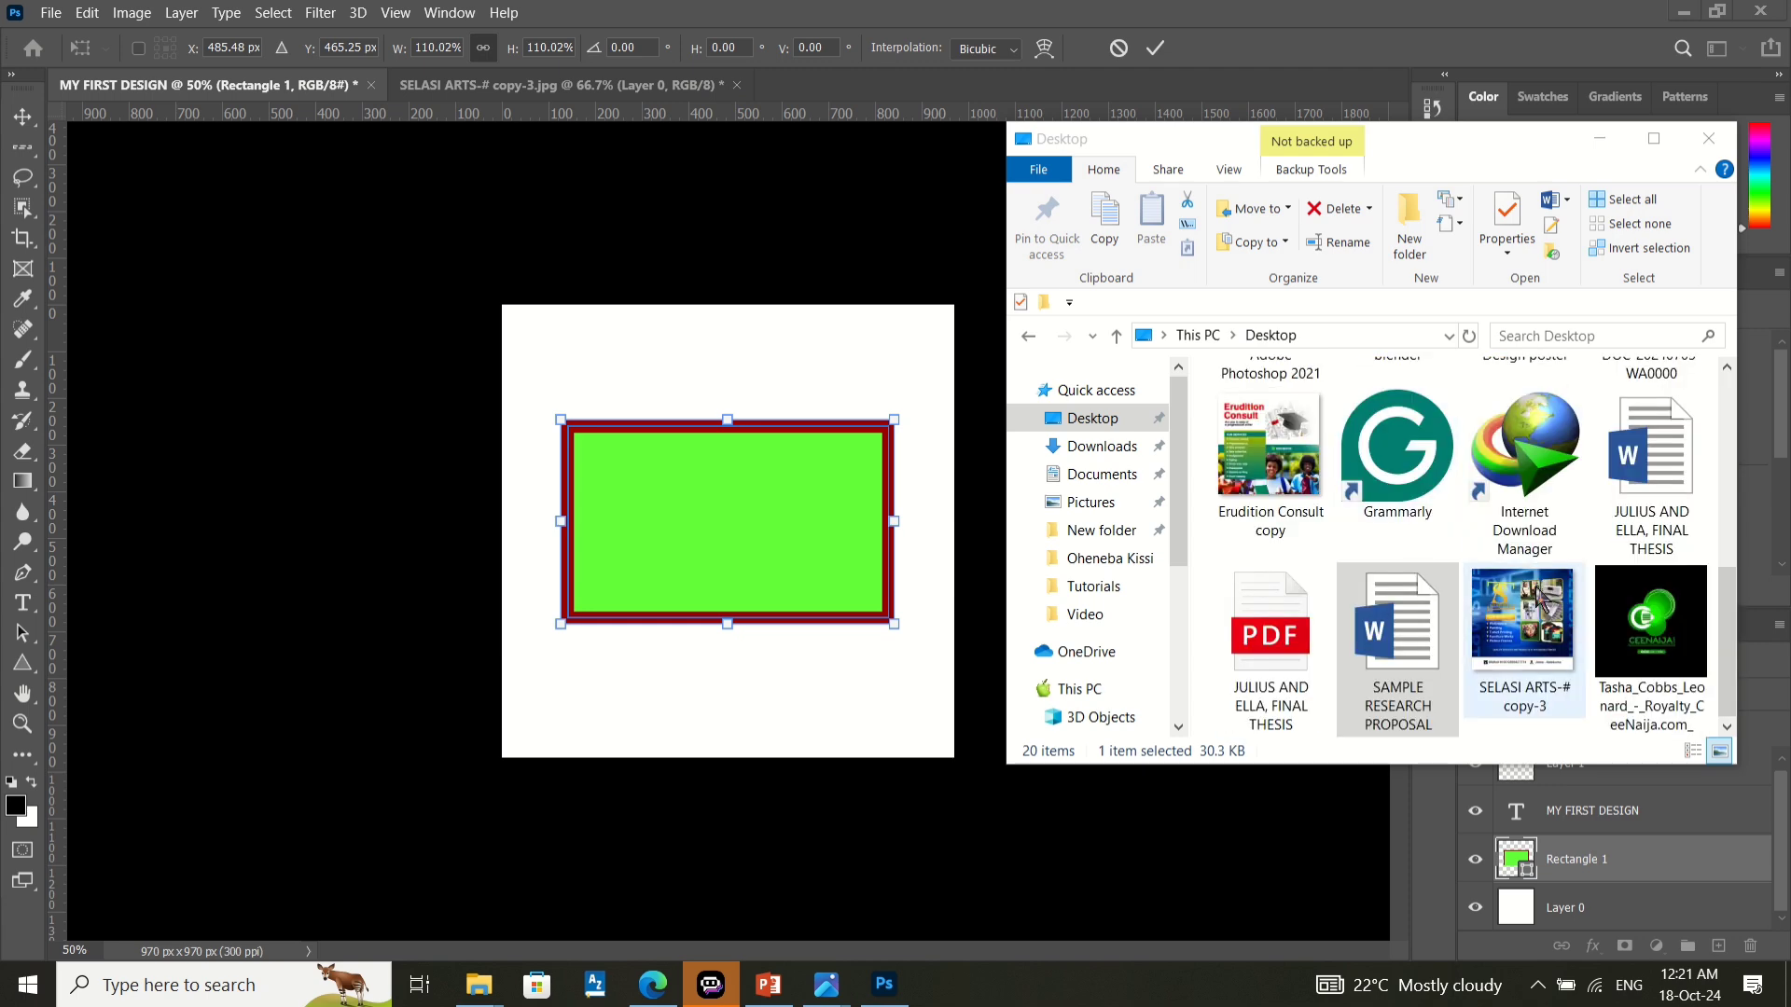
{"action": "double_click", "coordinate": [1541, 597]}
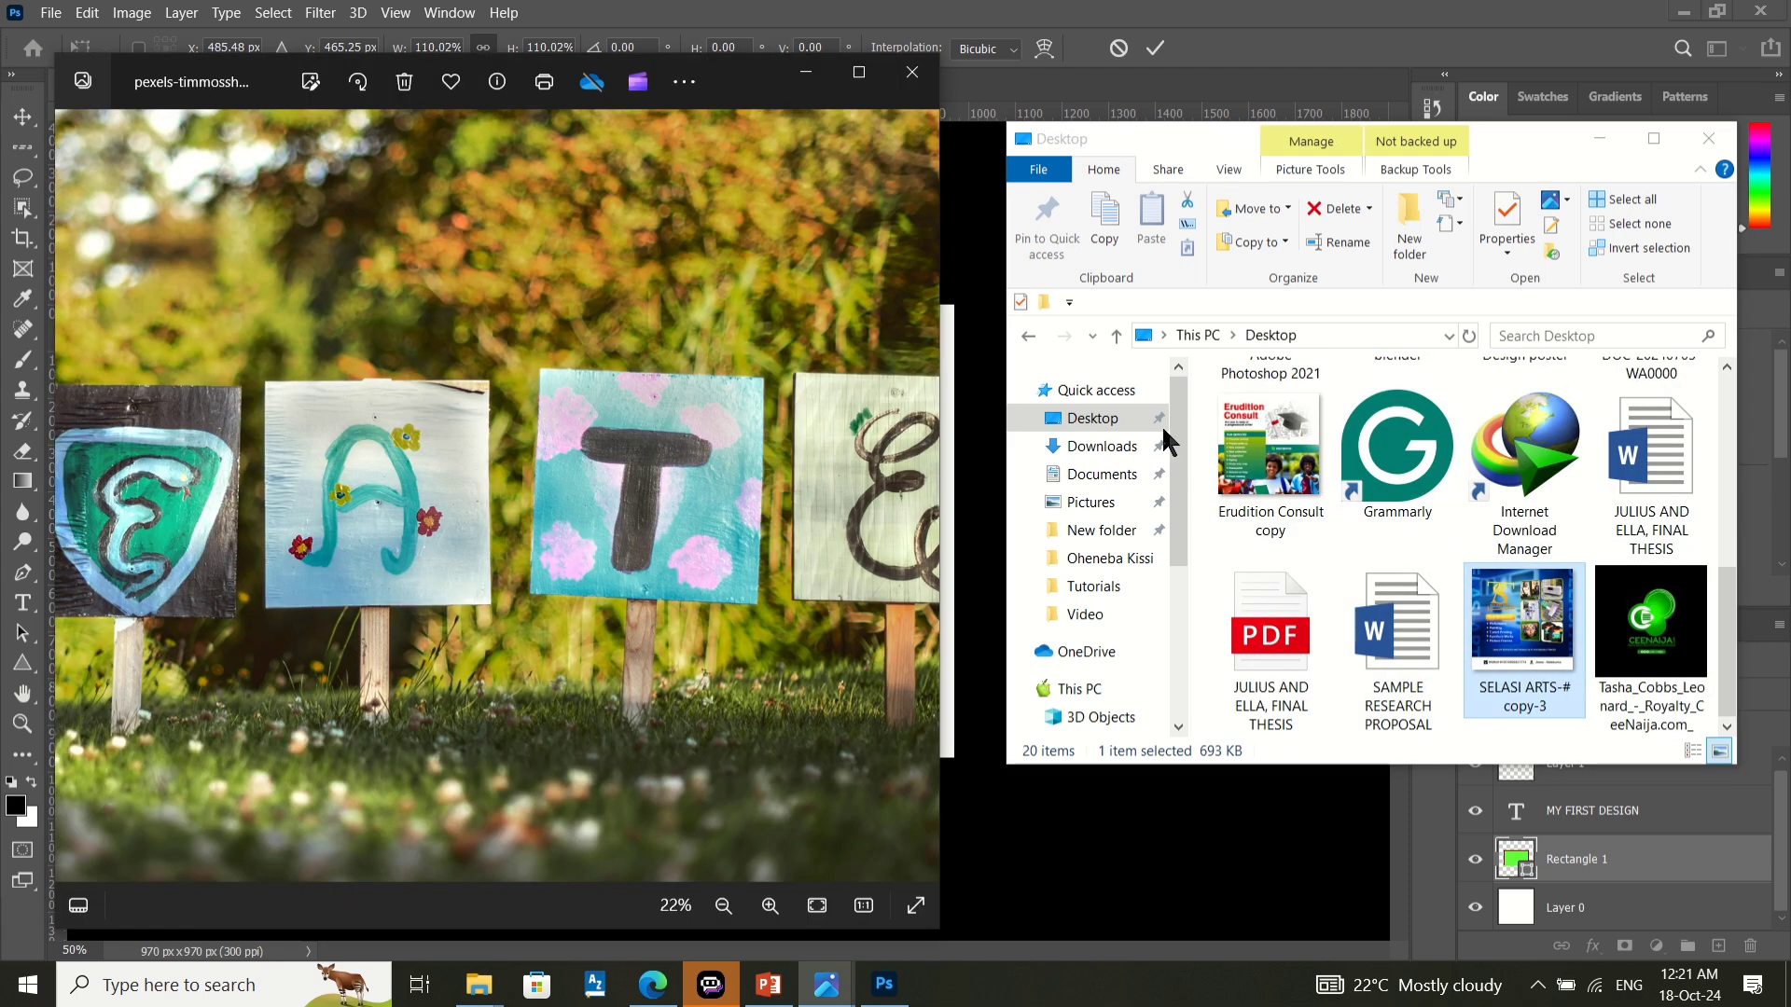
{"action": "left_click", "coordinate": [1507, 624]}
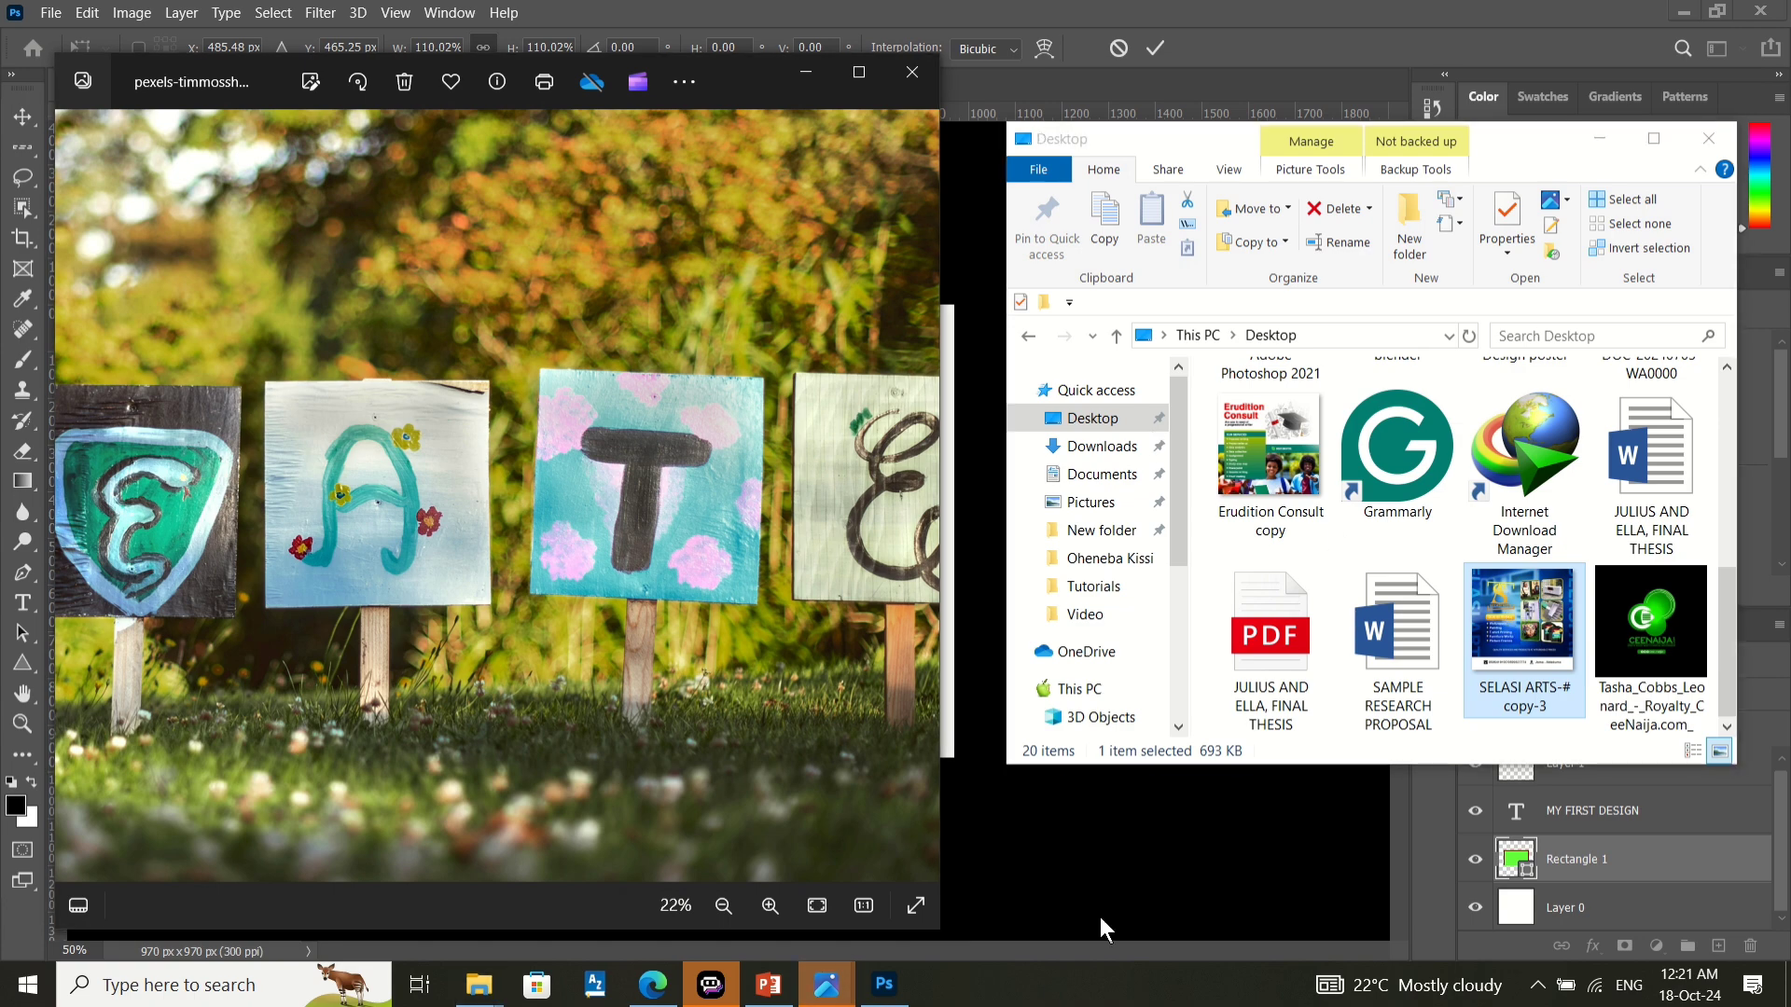
{"action": "mouse_move", "coordinate": [828, 984]}
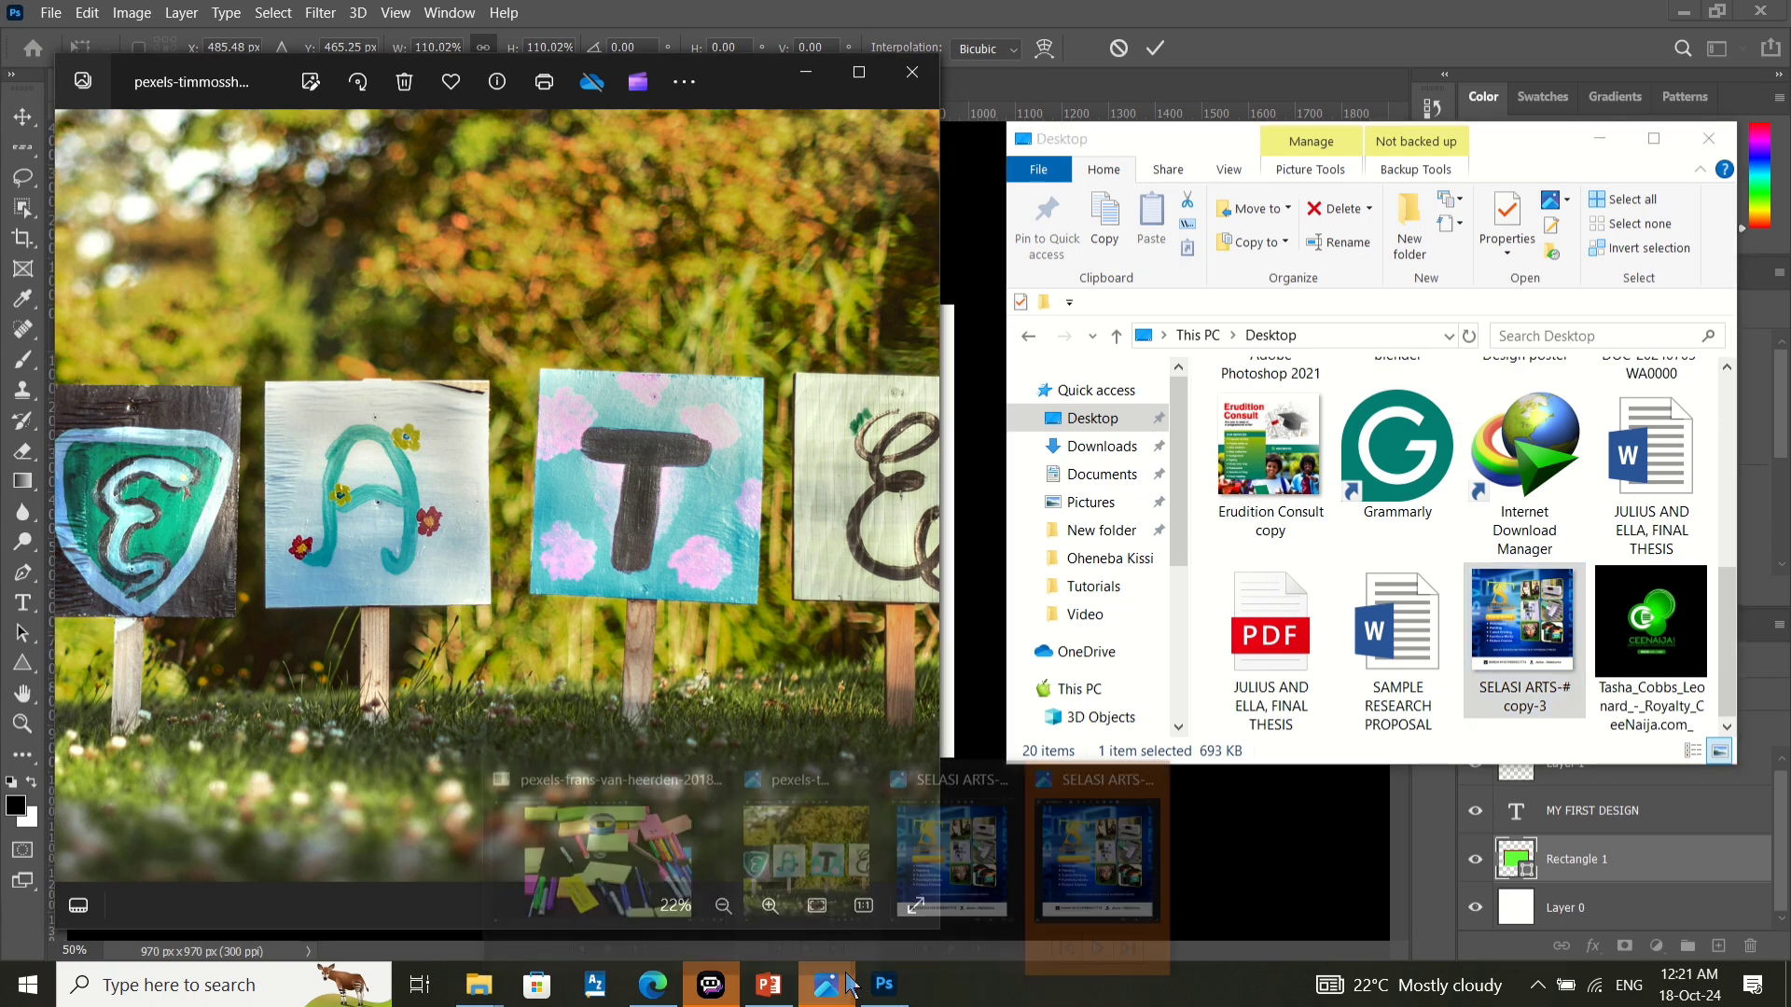
{"action": "left_click", "coordinate": [1003, 860]}
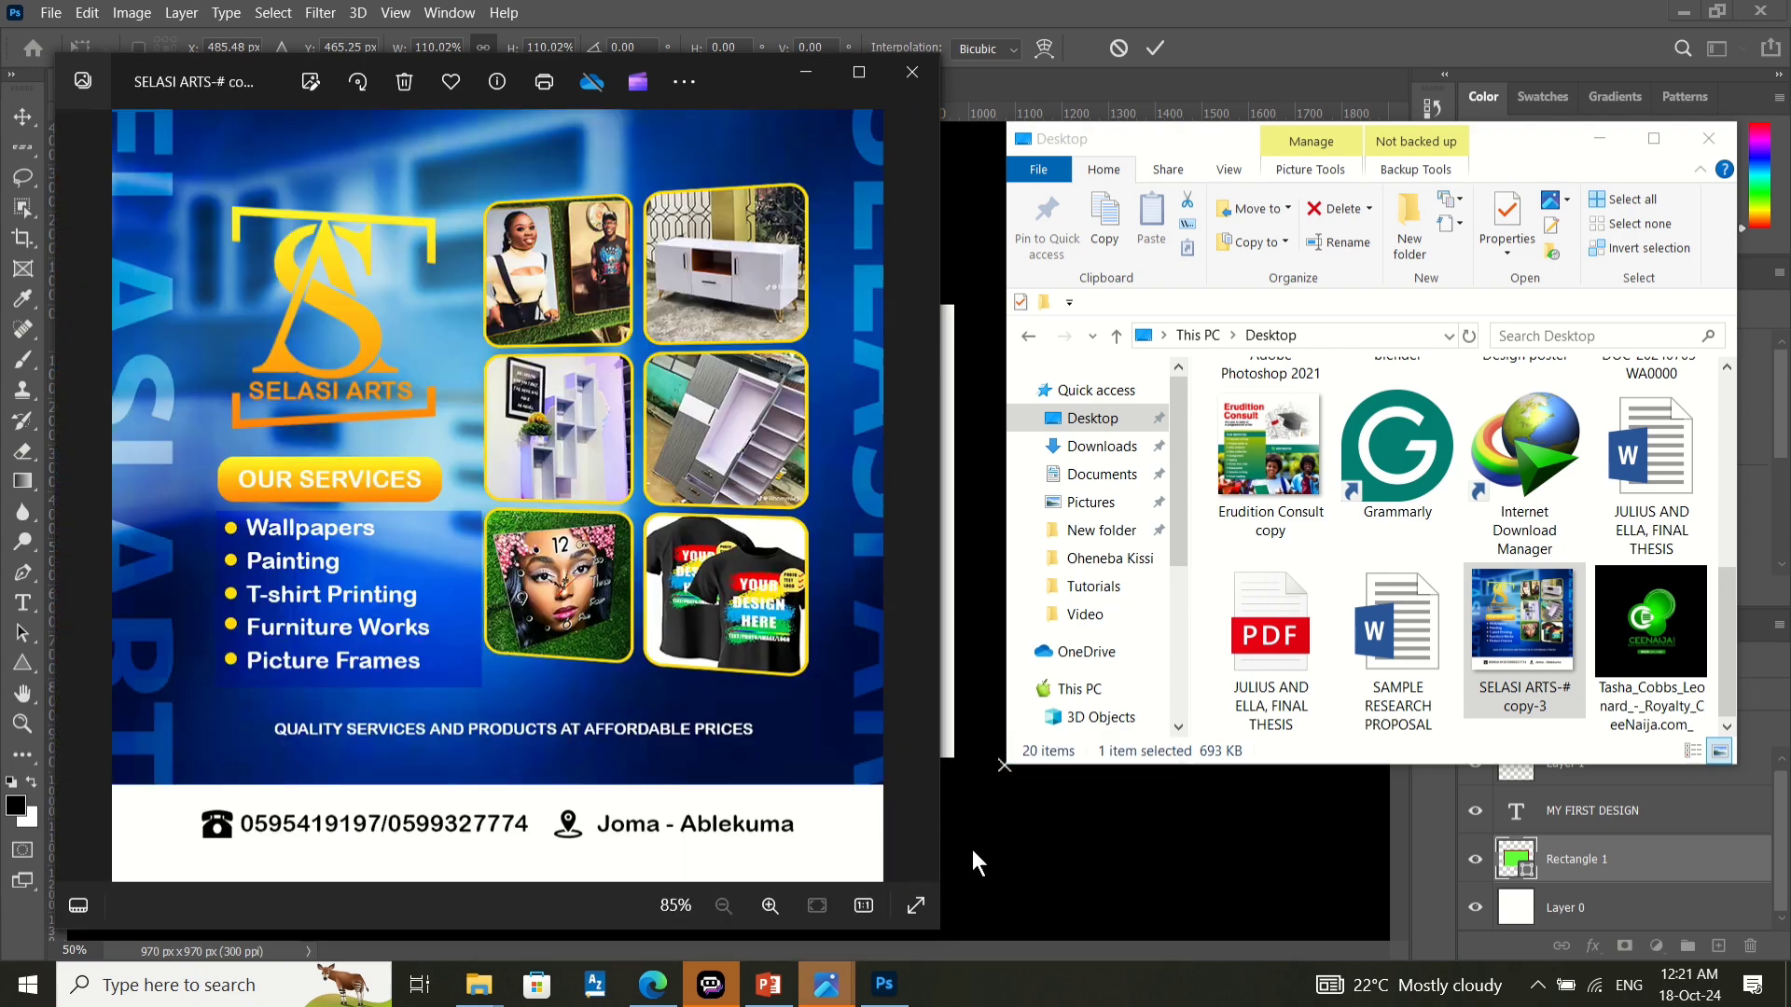
{"action": "left_click", "coordinate": [927, 80]}
{"action": "left_click", "coordinate": [1709, 138]}
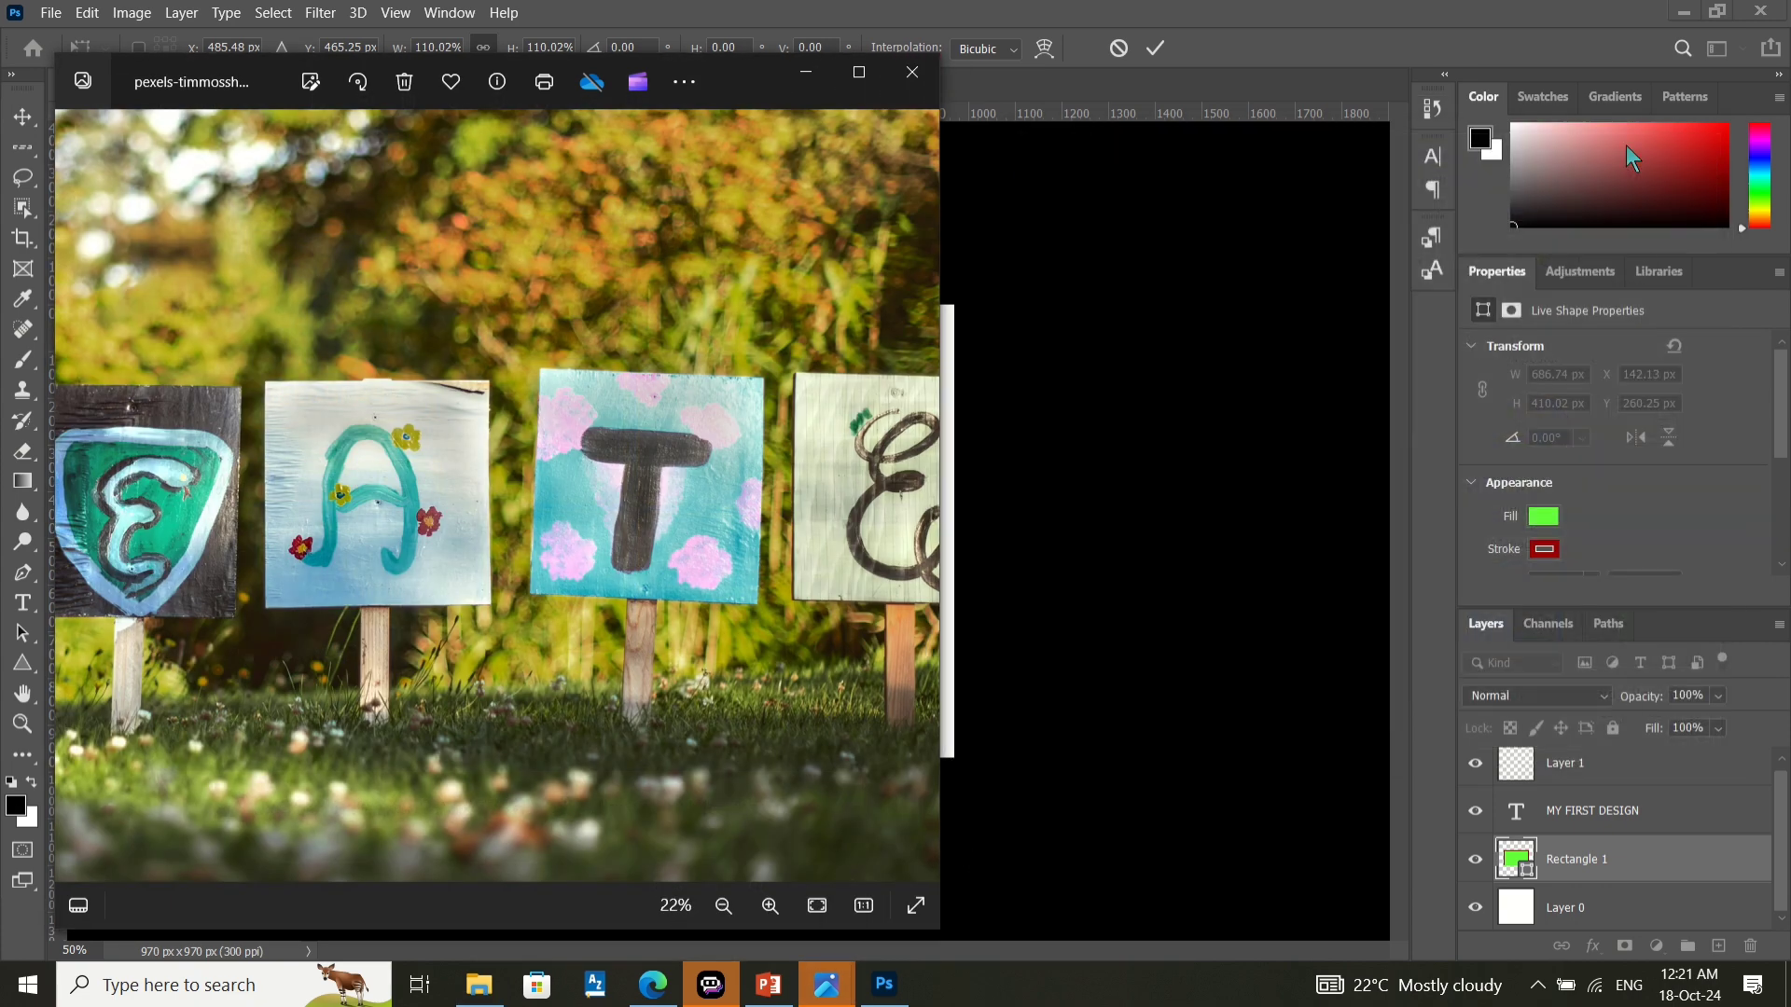
- Switch to the Edge browser and view the header of the designer's Instagram profile
{"action": "left_click", "coordinate": [655, 985]}
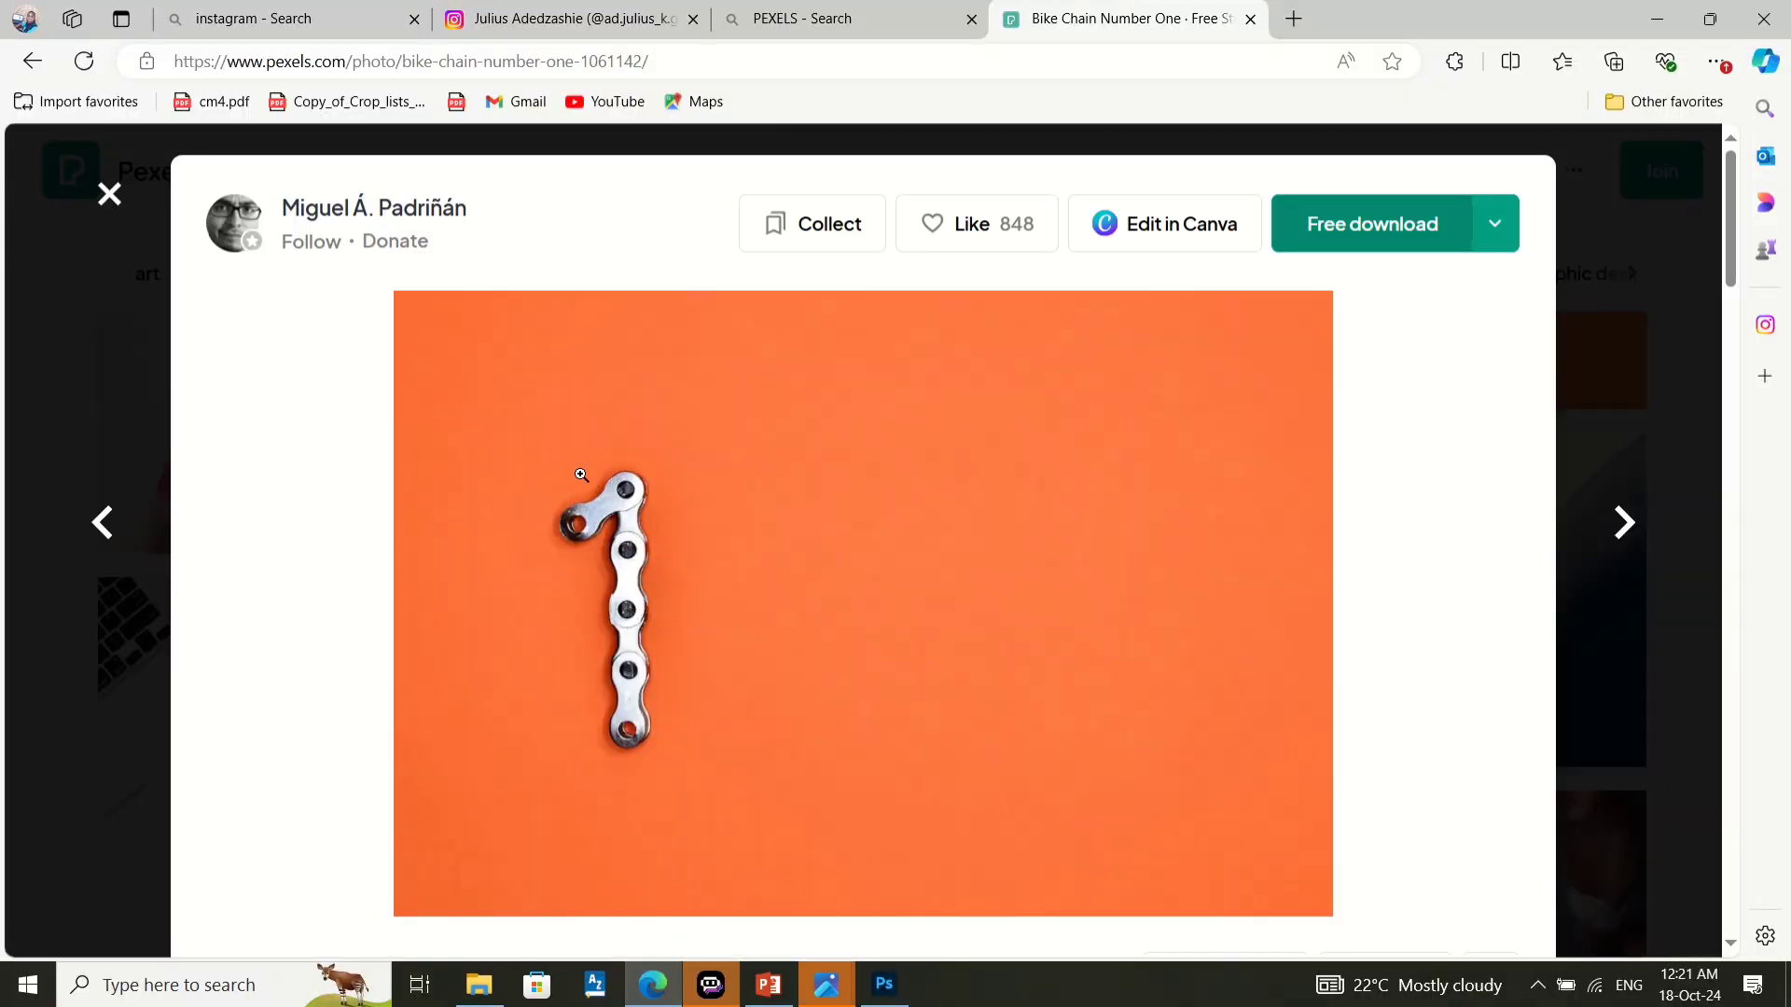
{"action": "left_click", "coordinate": [572, 19]}
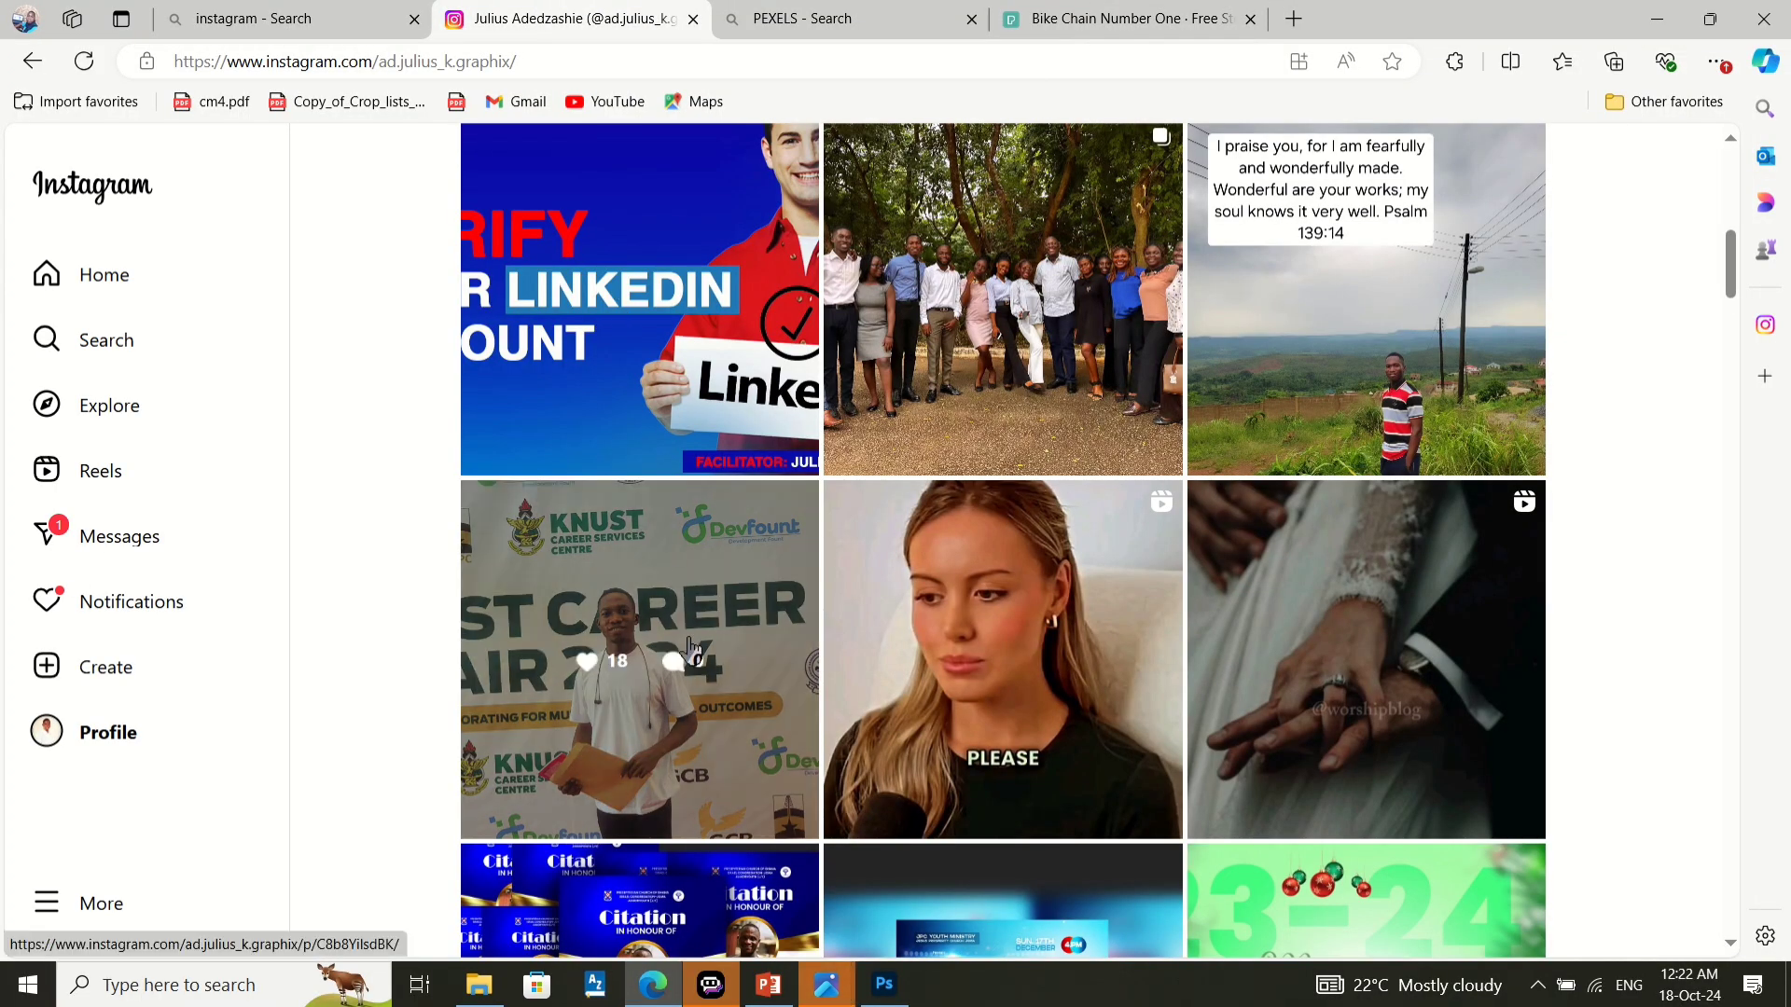
{"action": "scroll", "coordinate": [690, 646], "scroll_direction": "up", "scroll_amount": 10}
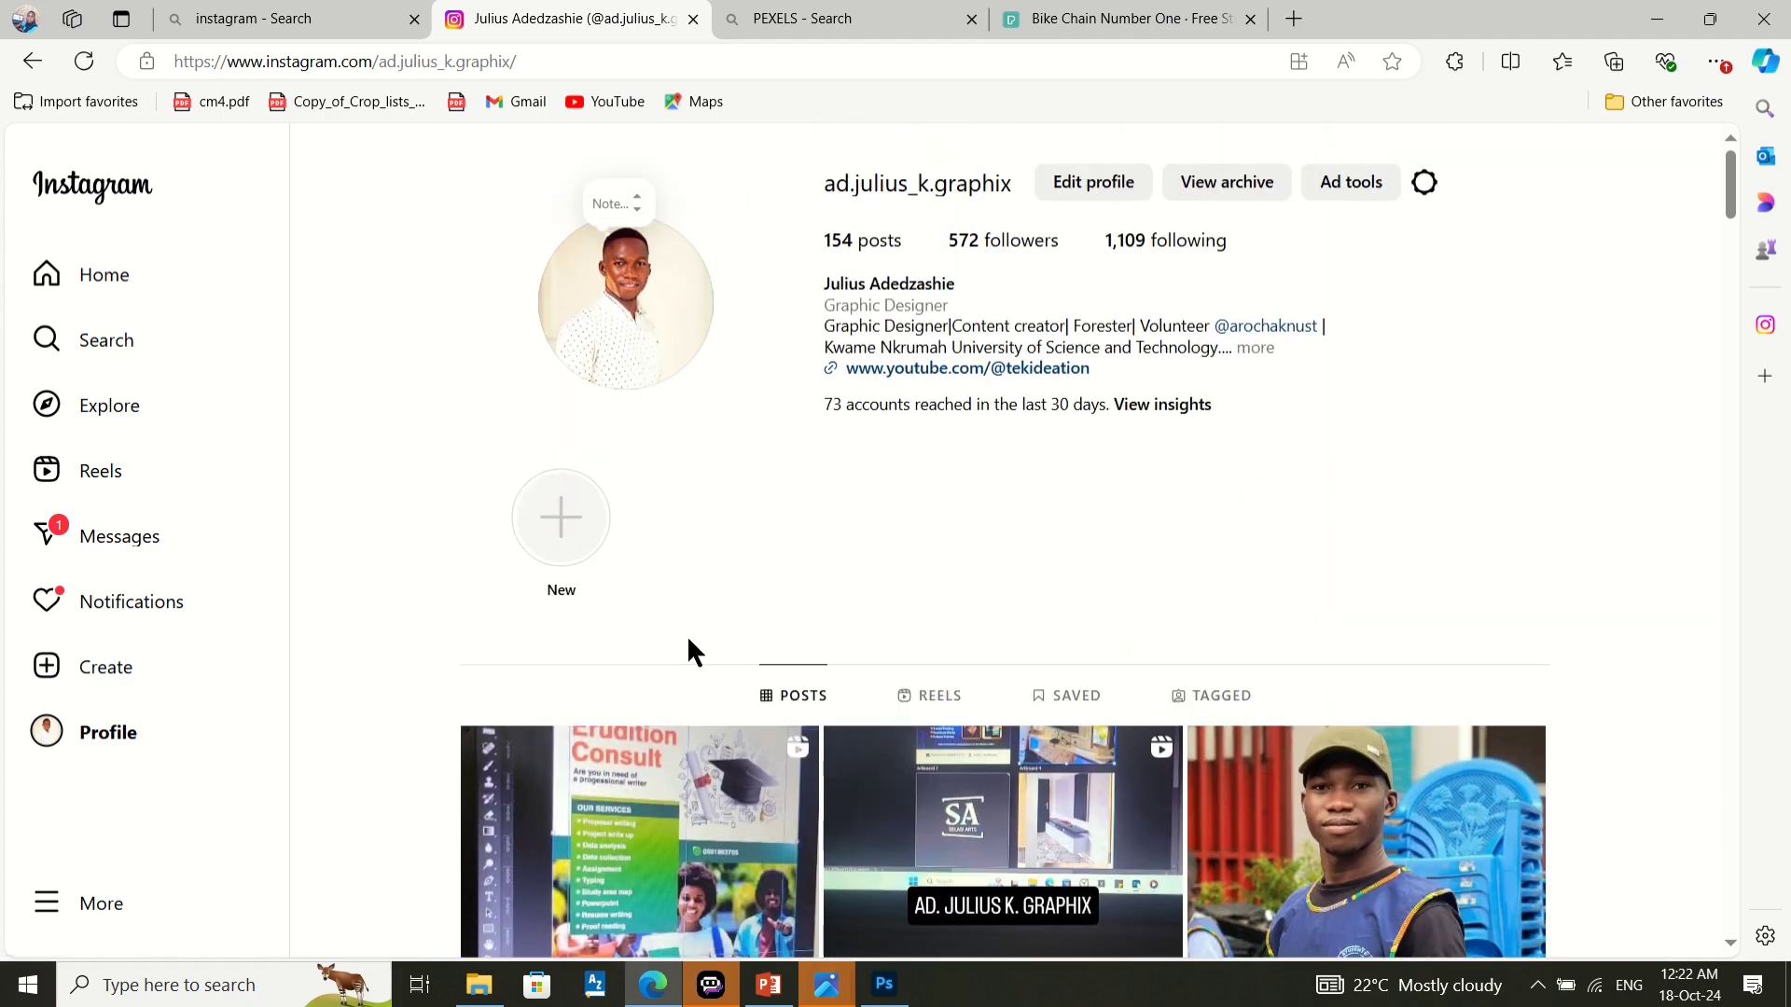
- Examine the flyer designs and photos in the posts grid of the designer's Instagram profile, down to the older posts and partway back
{"action": "scroll", "coordinate": [694, 651], "scroll_direction": "down", "scroll_amount": 5}
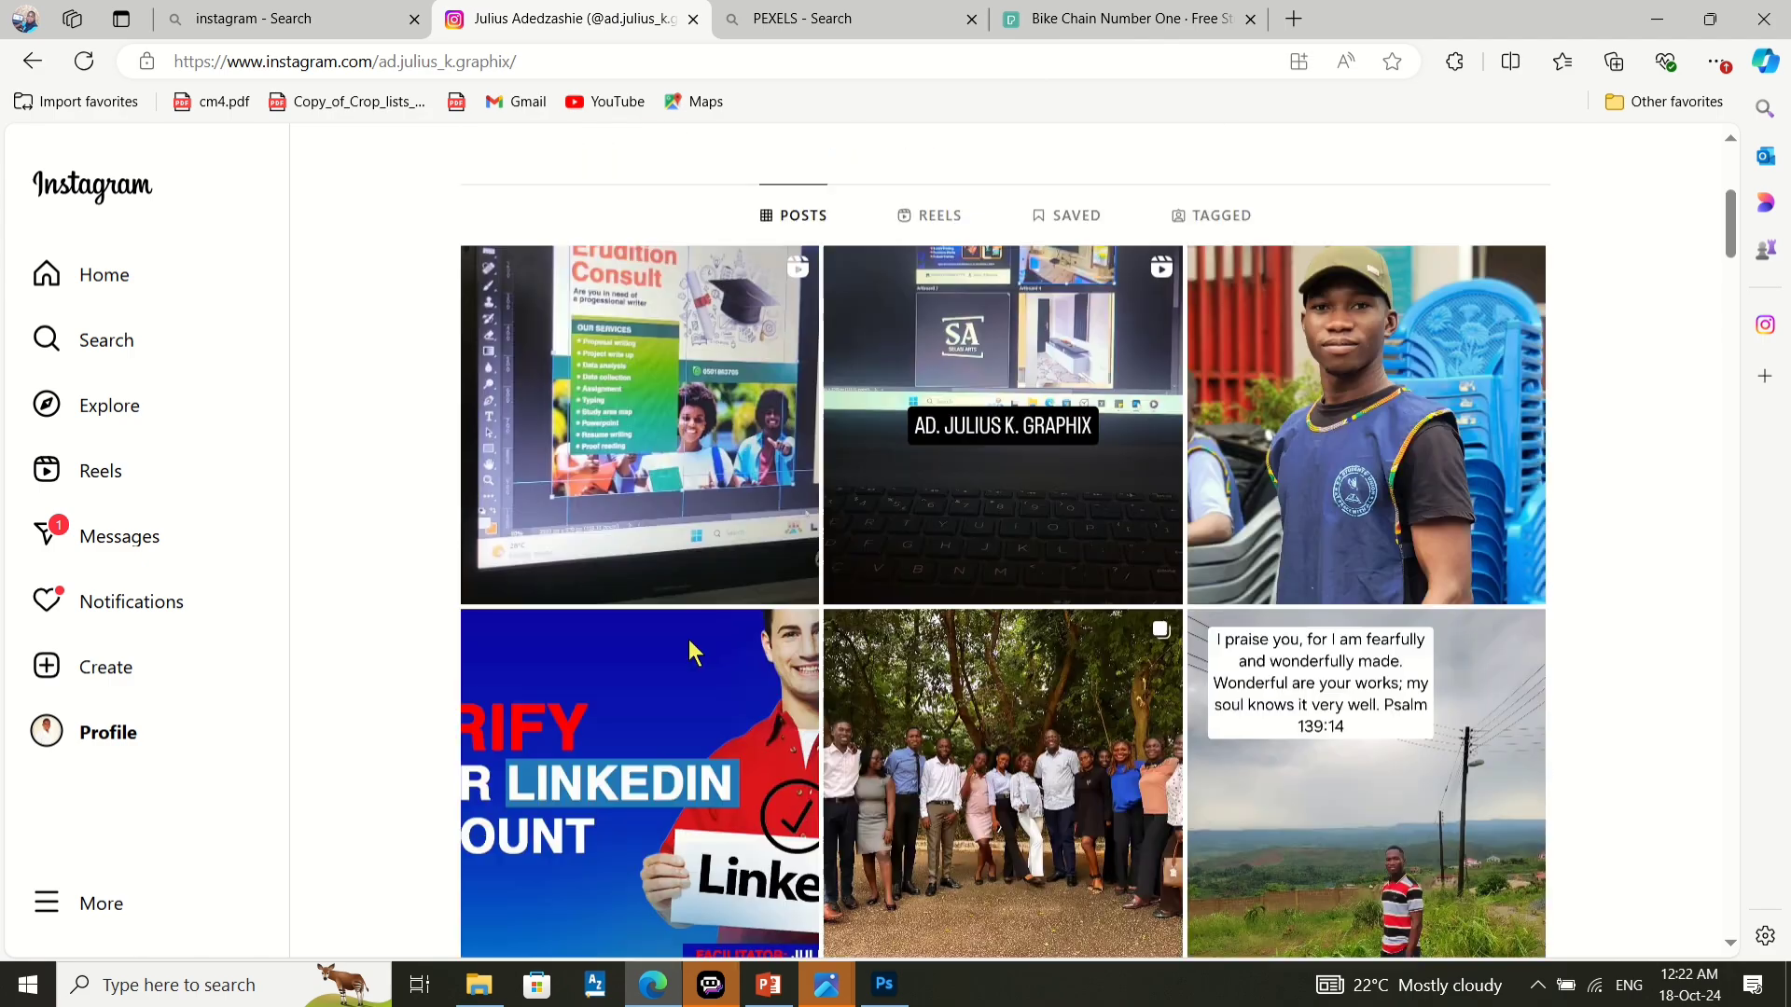
{"action": "scroll", "coordinate": [695, 651], "scroll_direction": "up", "scroll_amount": 5}
{"action": "scroll", "coordinate": [1030, 495], "scroll_direction": "down", "scroll_amount": 8}
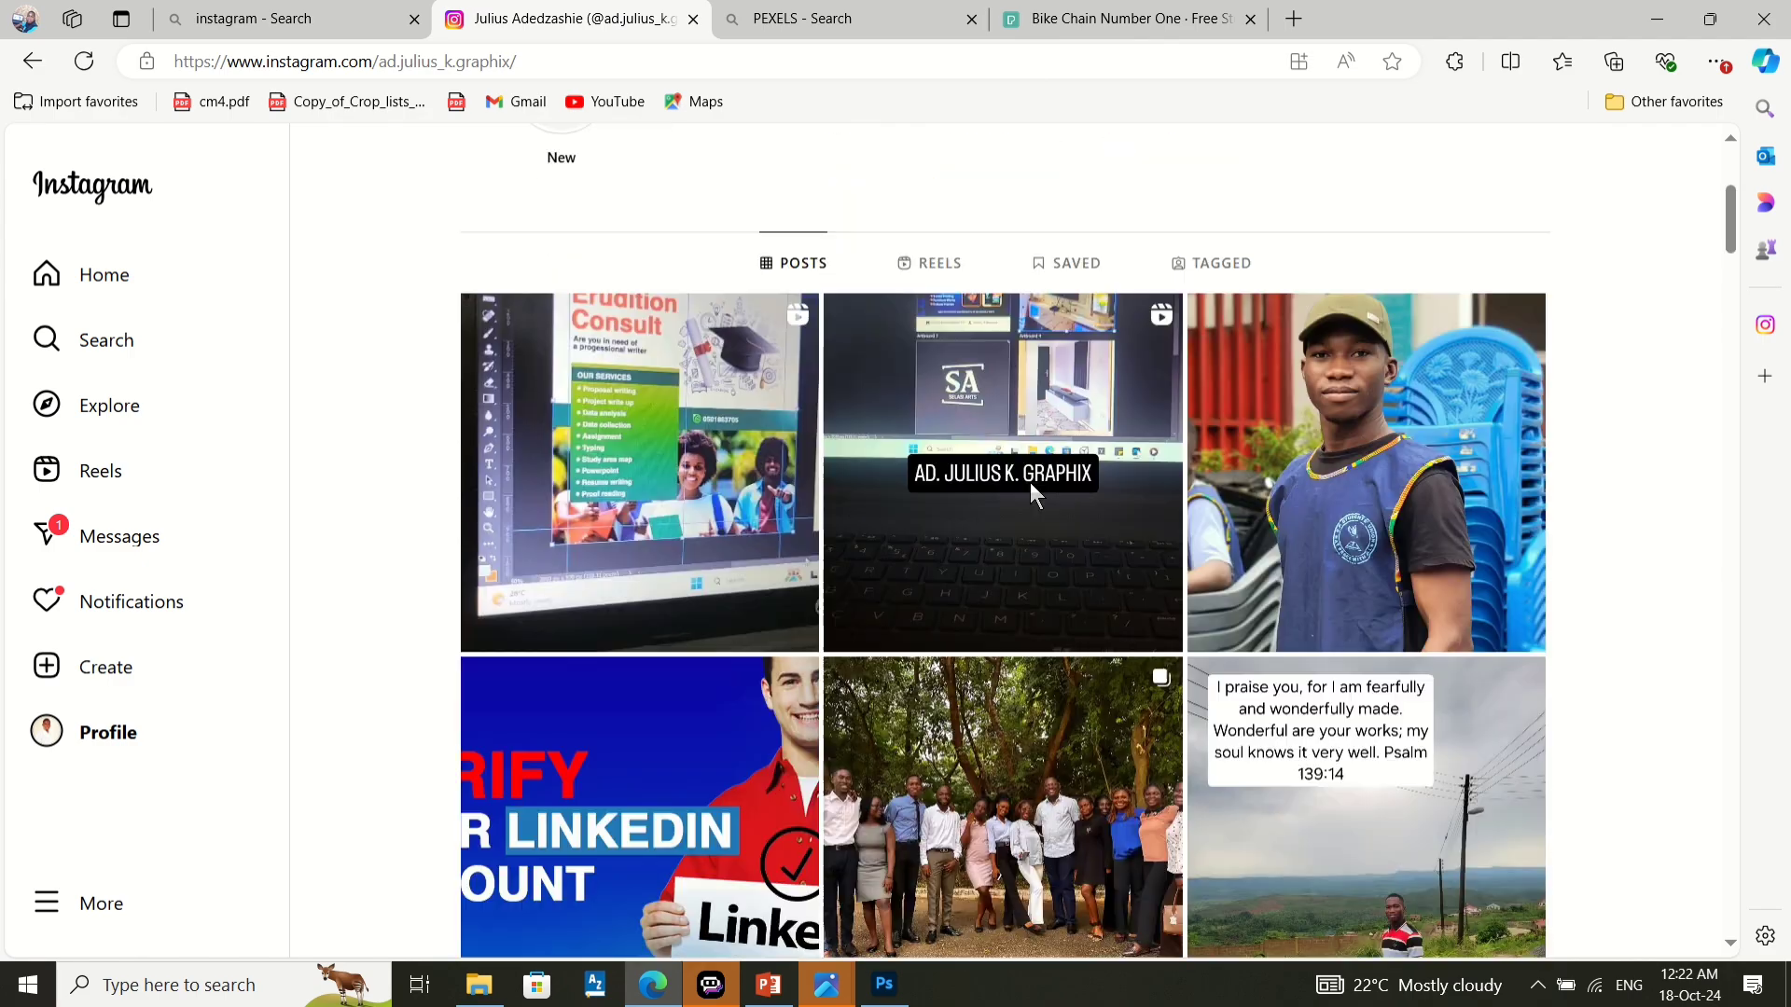
{"action": "scroll", "coordinate": [1030, 494], "scroll_direction": "up", "scroll_amount": 4}
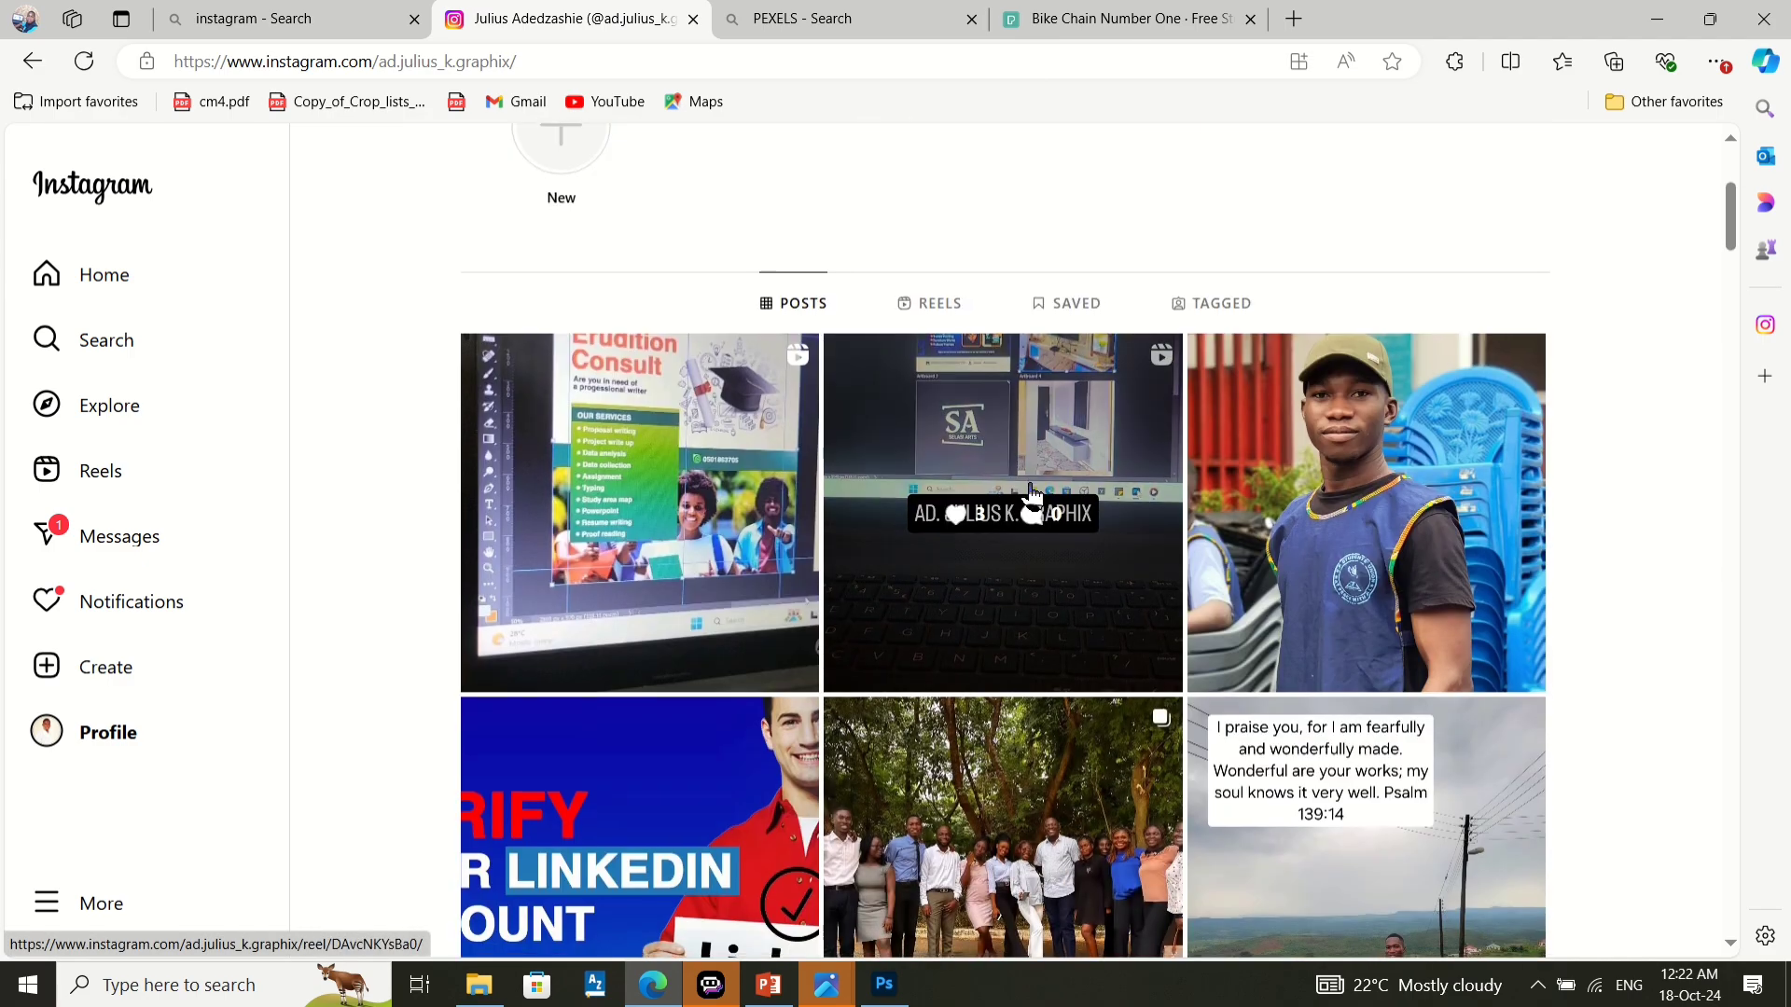
{"action": "scroll", "coordinate": [1033, 495], "scroll_direction": "down", "scroll_amount": 15}
{"action": "scroll", "coordinate": [1033, 495], "scroll_direction": "down", "scroll_amount": 15}
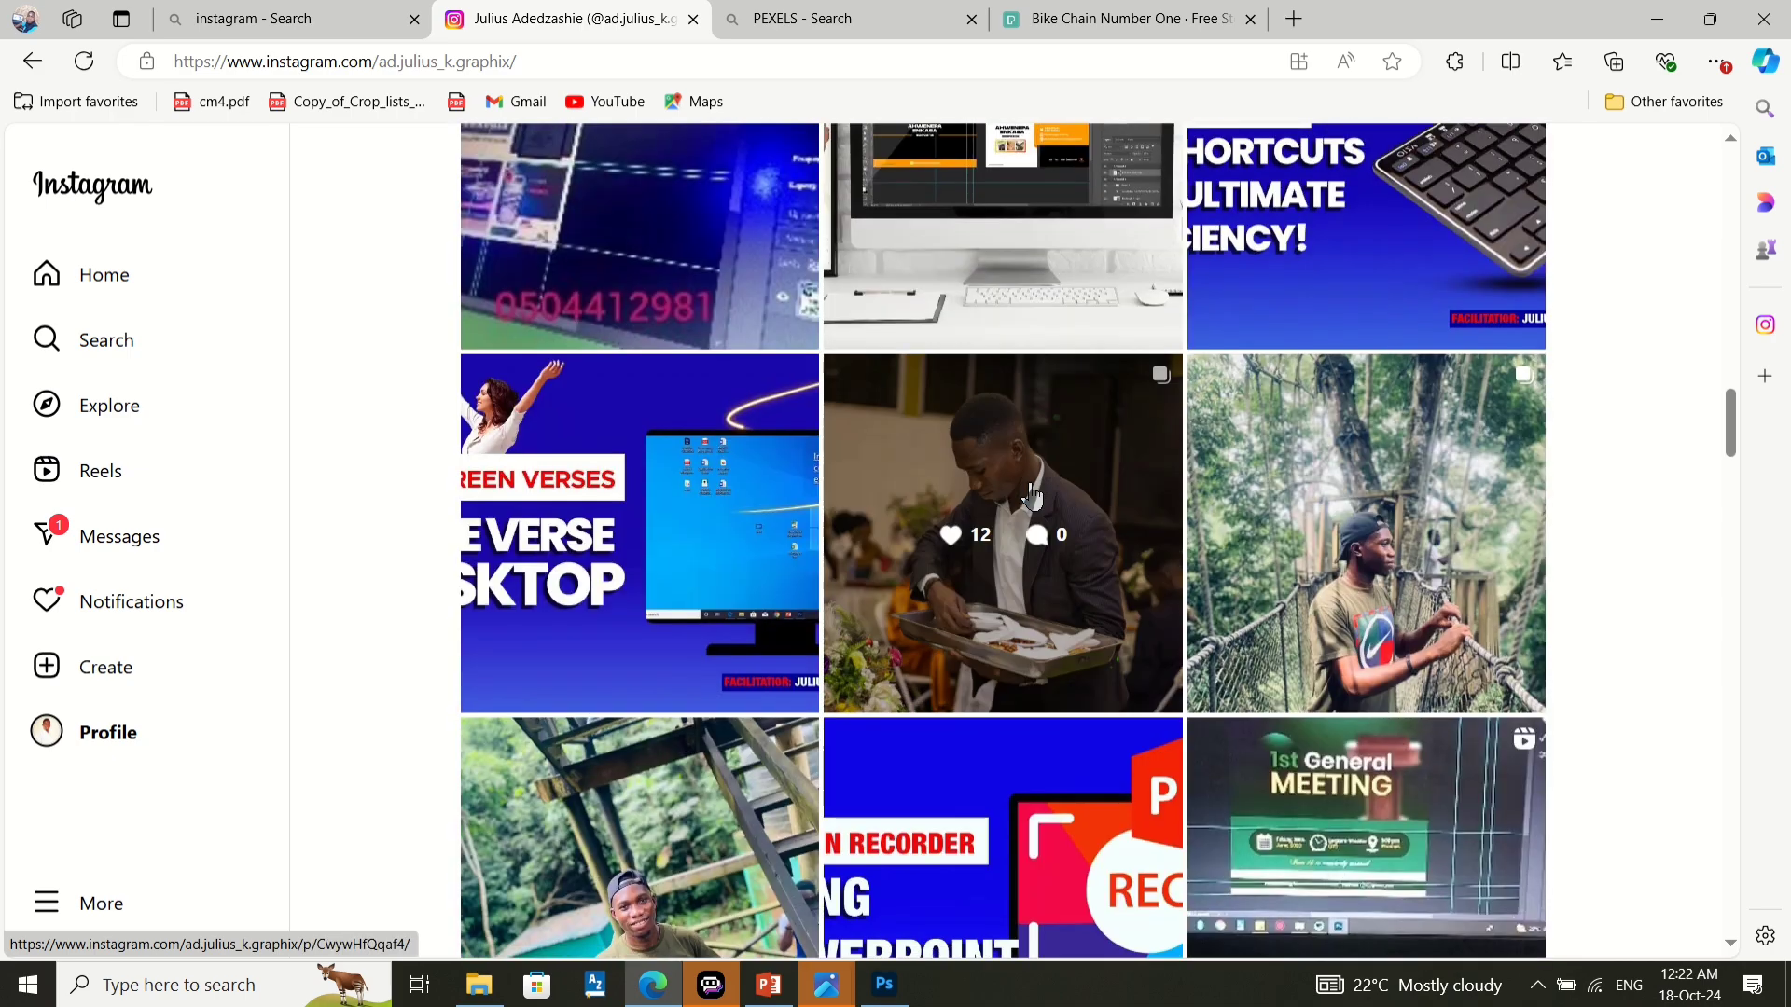
{"action": "scroll", "coordinate": [1033, 494], "scroll_direction": "down", "scroll_amount": 15}
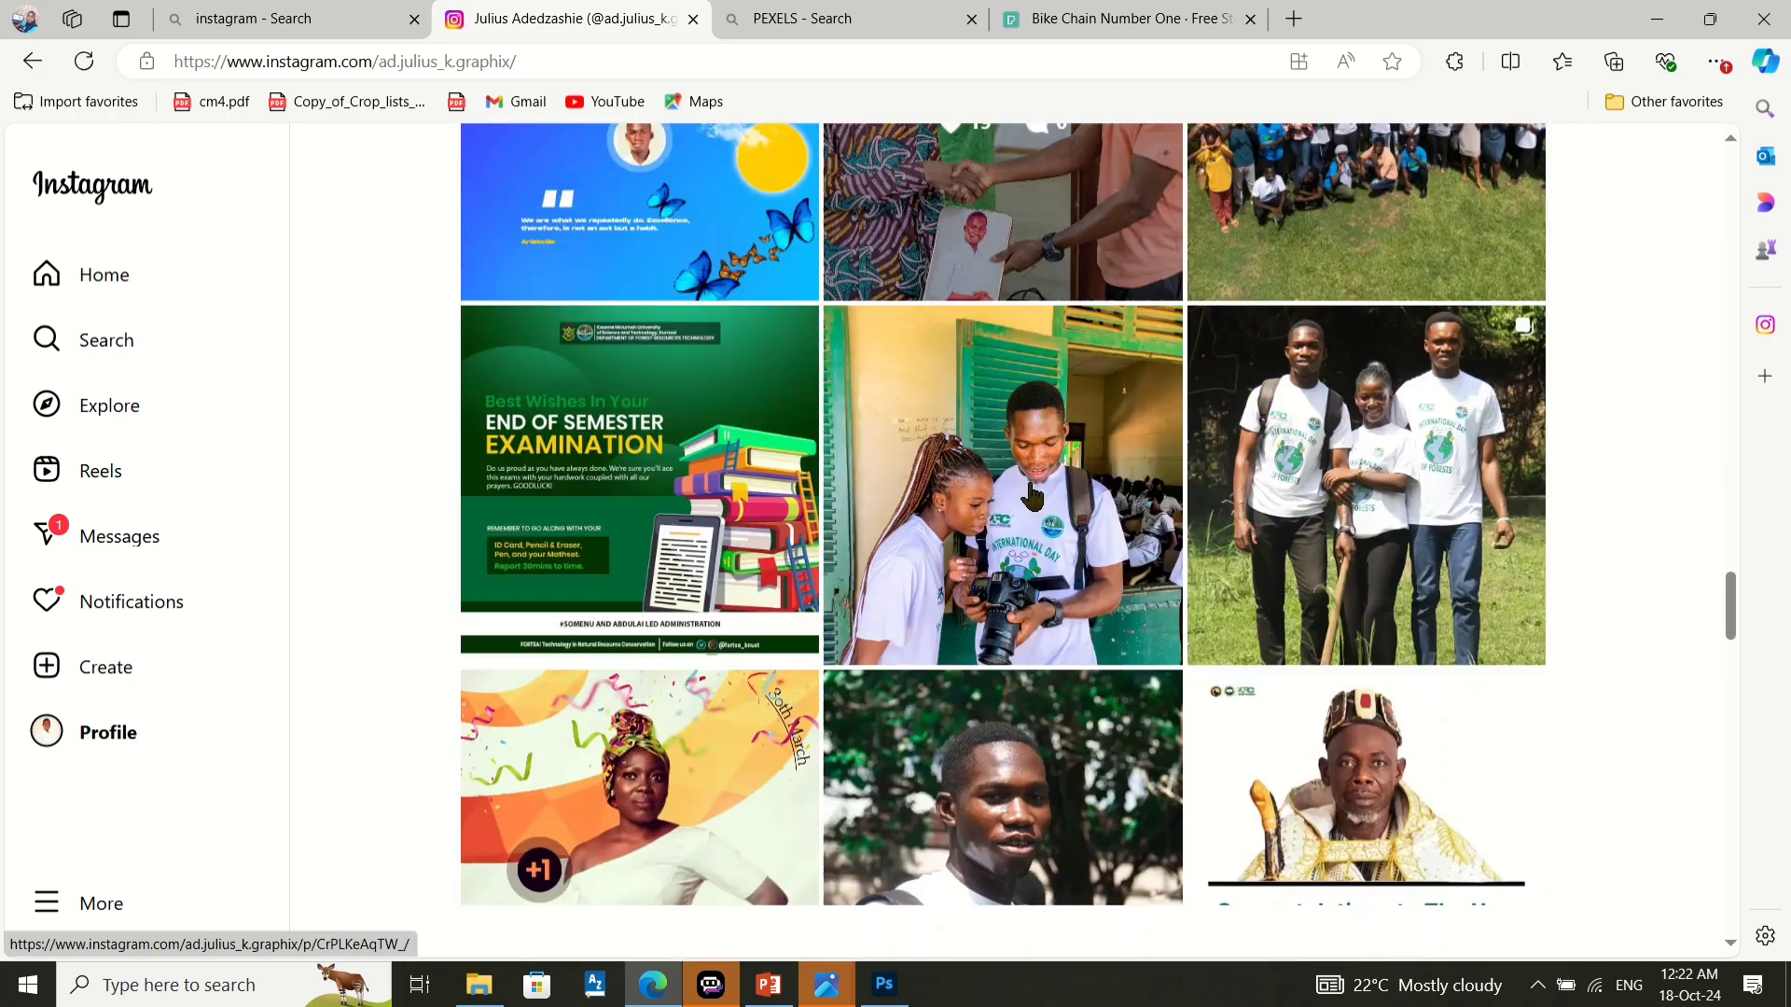
{"action": "scroll", "coordinate": [692, 560], "scroll_direction": "down", "scroll_amount": 15}
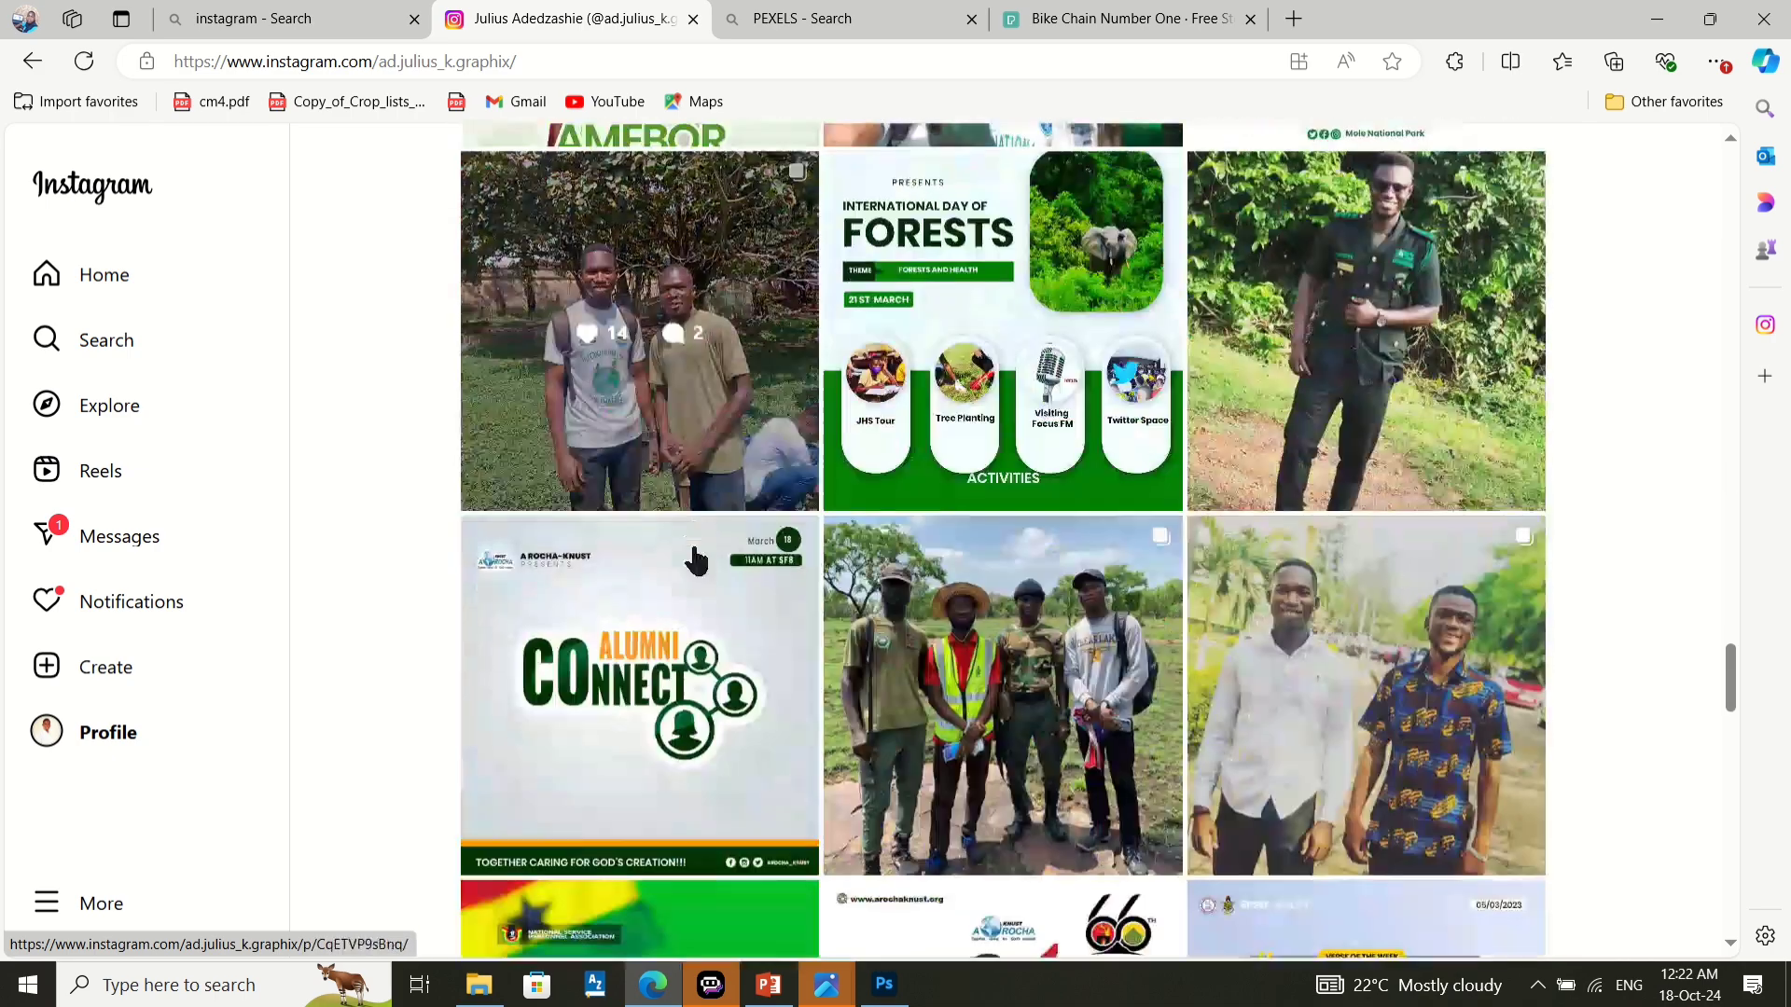
{"action": "scroll", "coordinate": [695, 560], "scroll_direction": "down", "scroll_amount": 15}
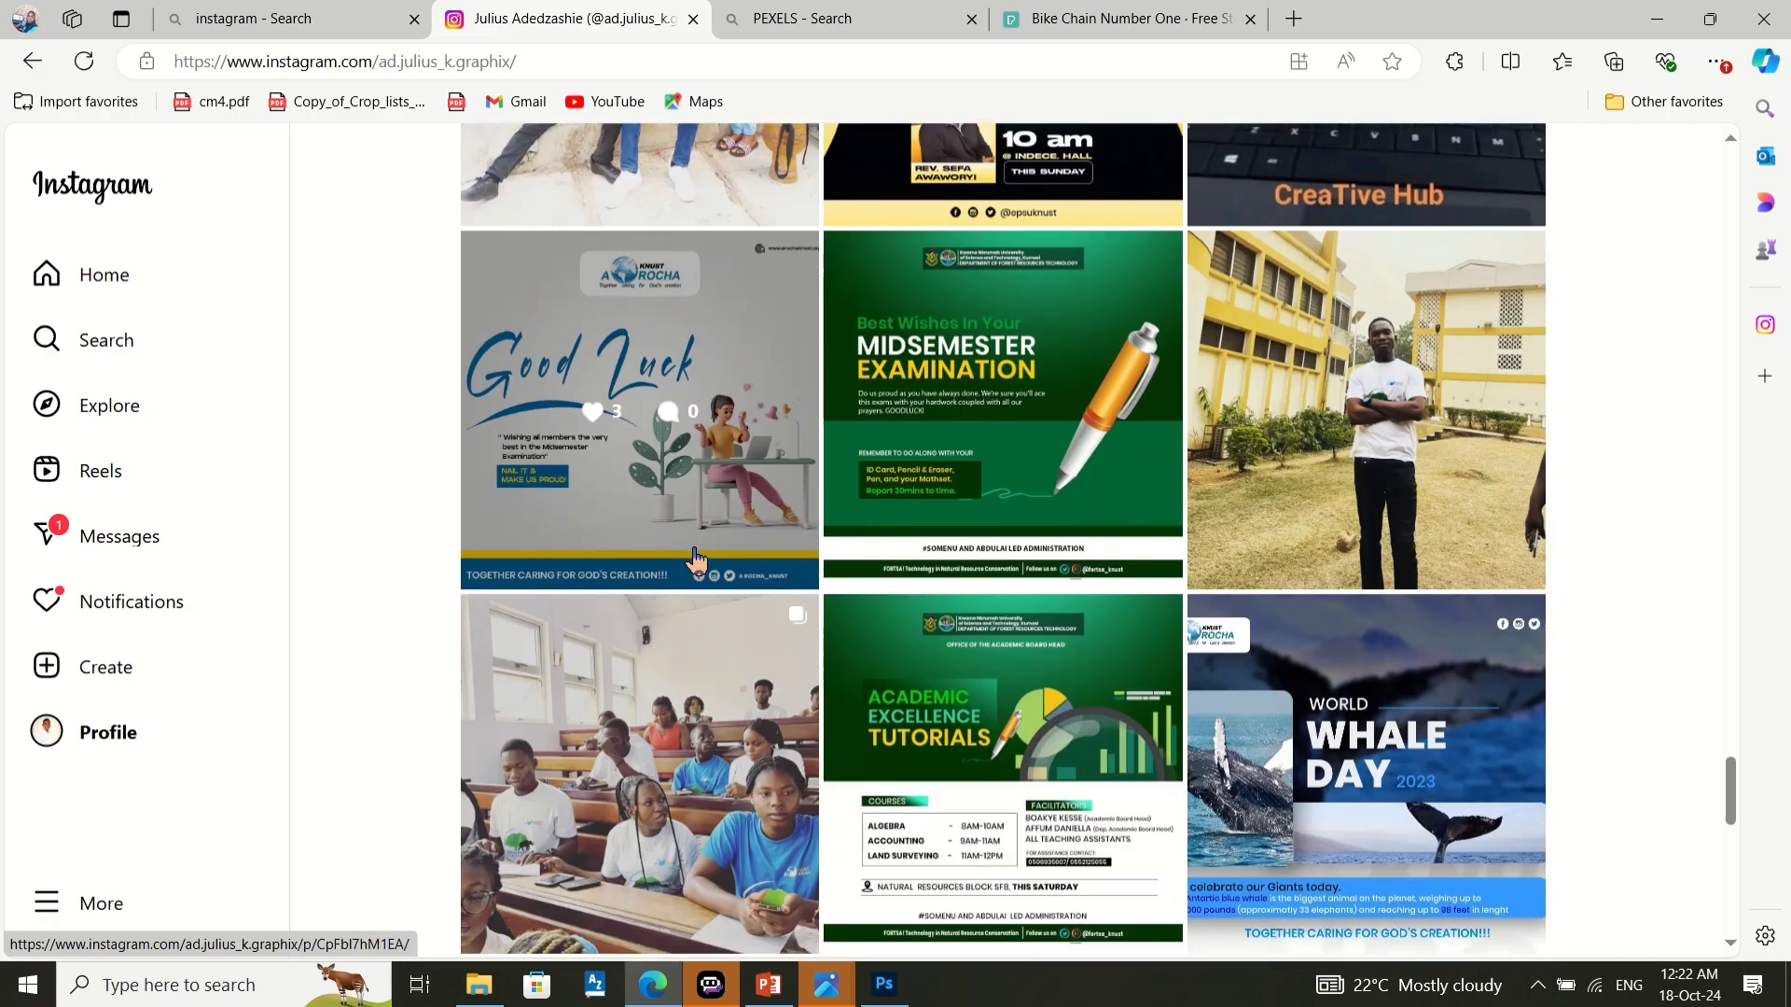
{"action": "scroll", "coordinate": [694, 560], "scroll_direction": "down", "scroll_amount": 3}
{"action": "scroll", "coordinate": [695, 560], "scroll_direction": "up", "scroll_amount": 10}
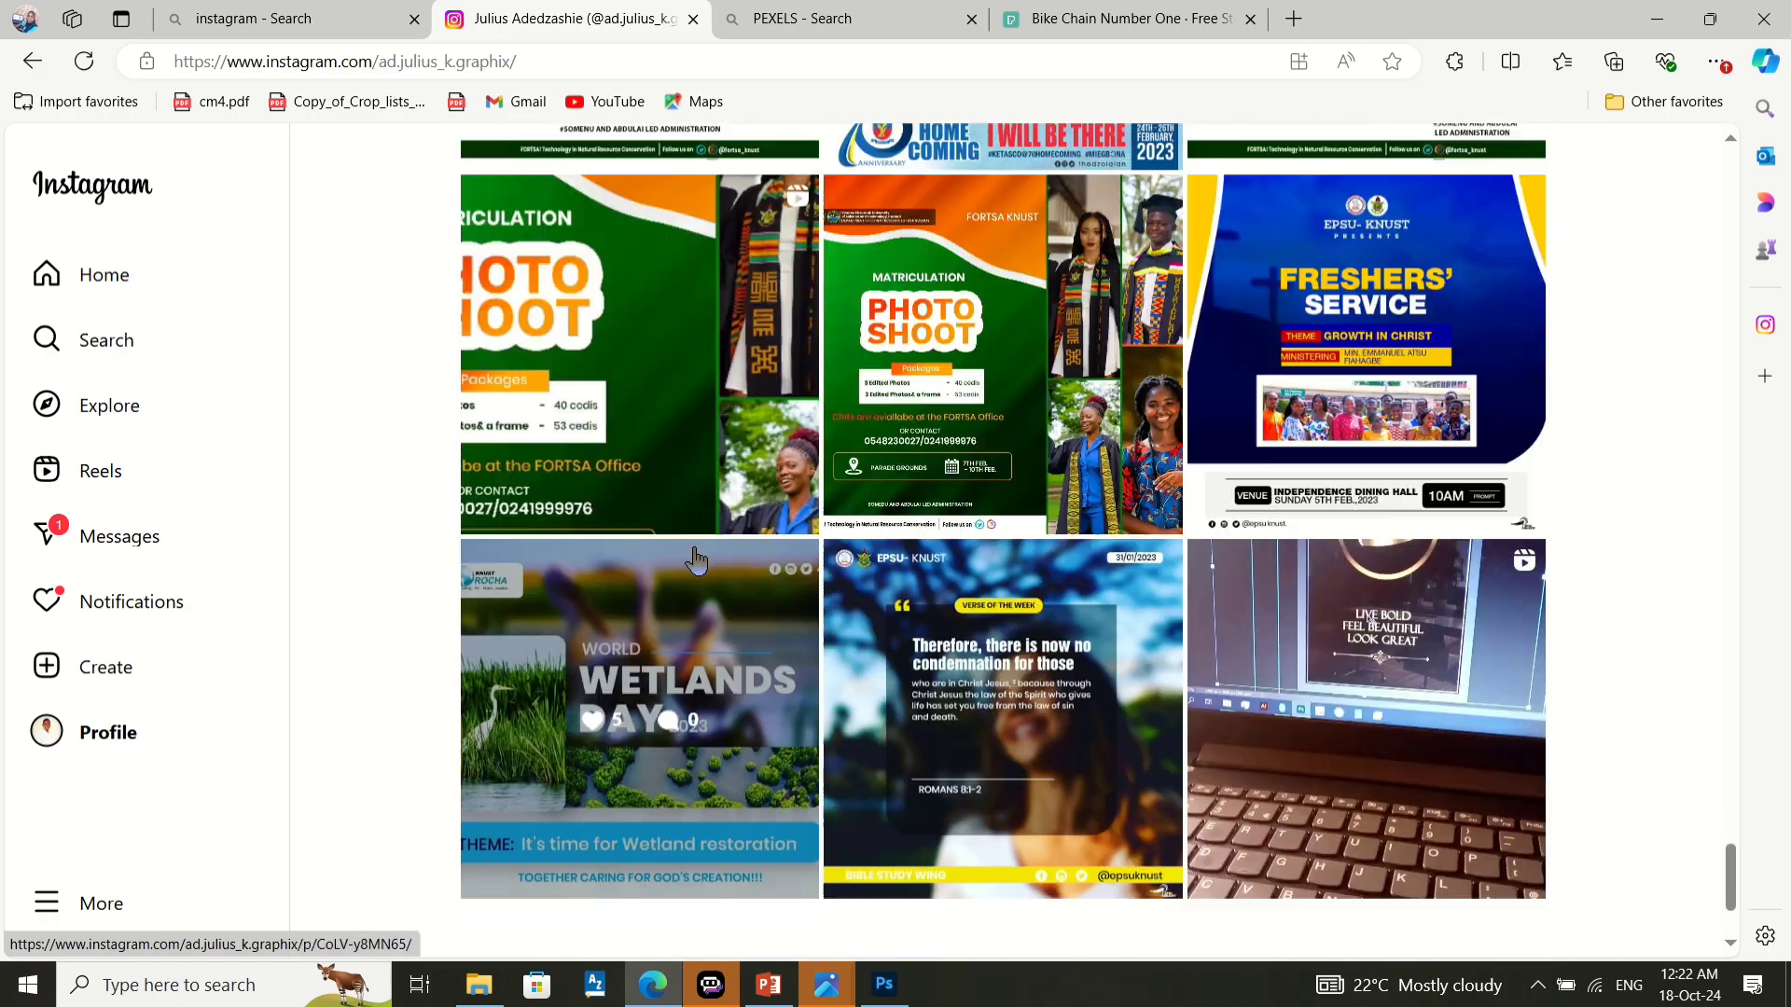
{"action": "scroll", "coordinate": [695, 559], "scroll_direction": "up", "scroll_amount": 3}
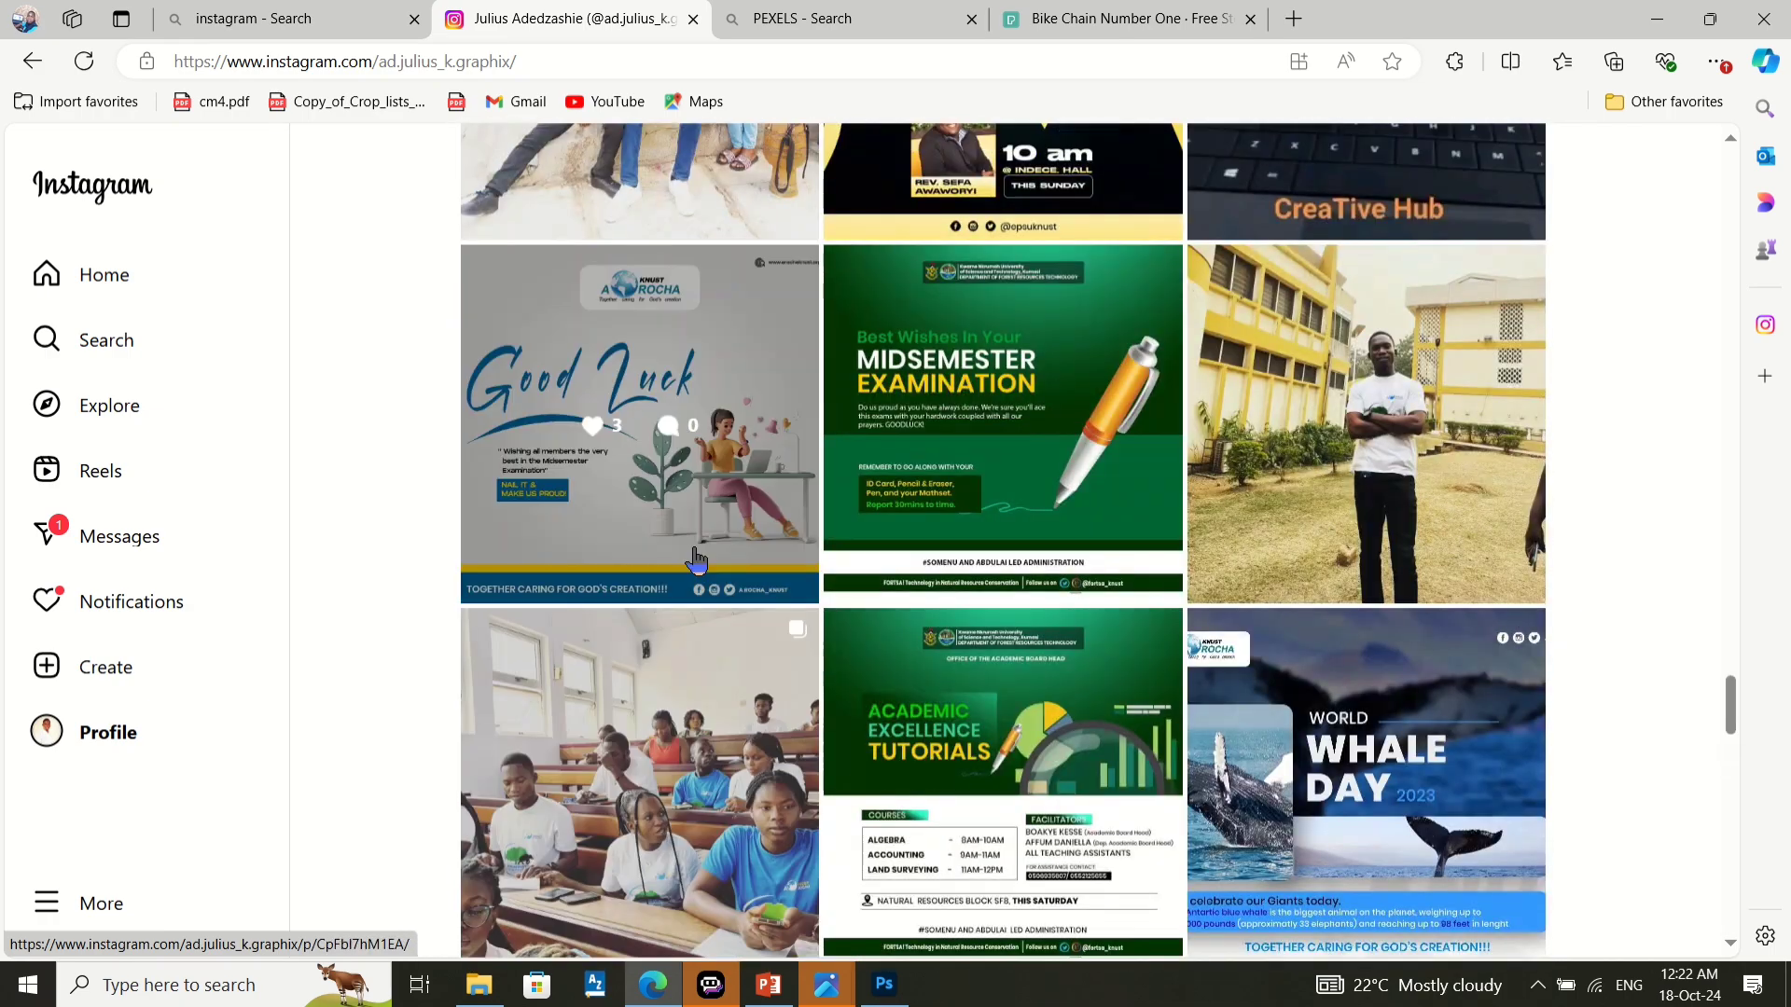
{"action": "scroll", "coordinate": [695, 559], "scroll_direction": "up", "scroll_amount": 10}
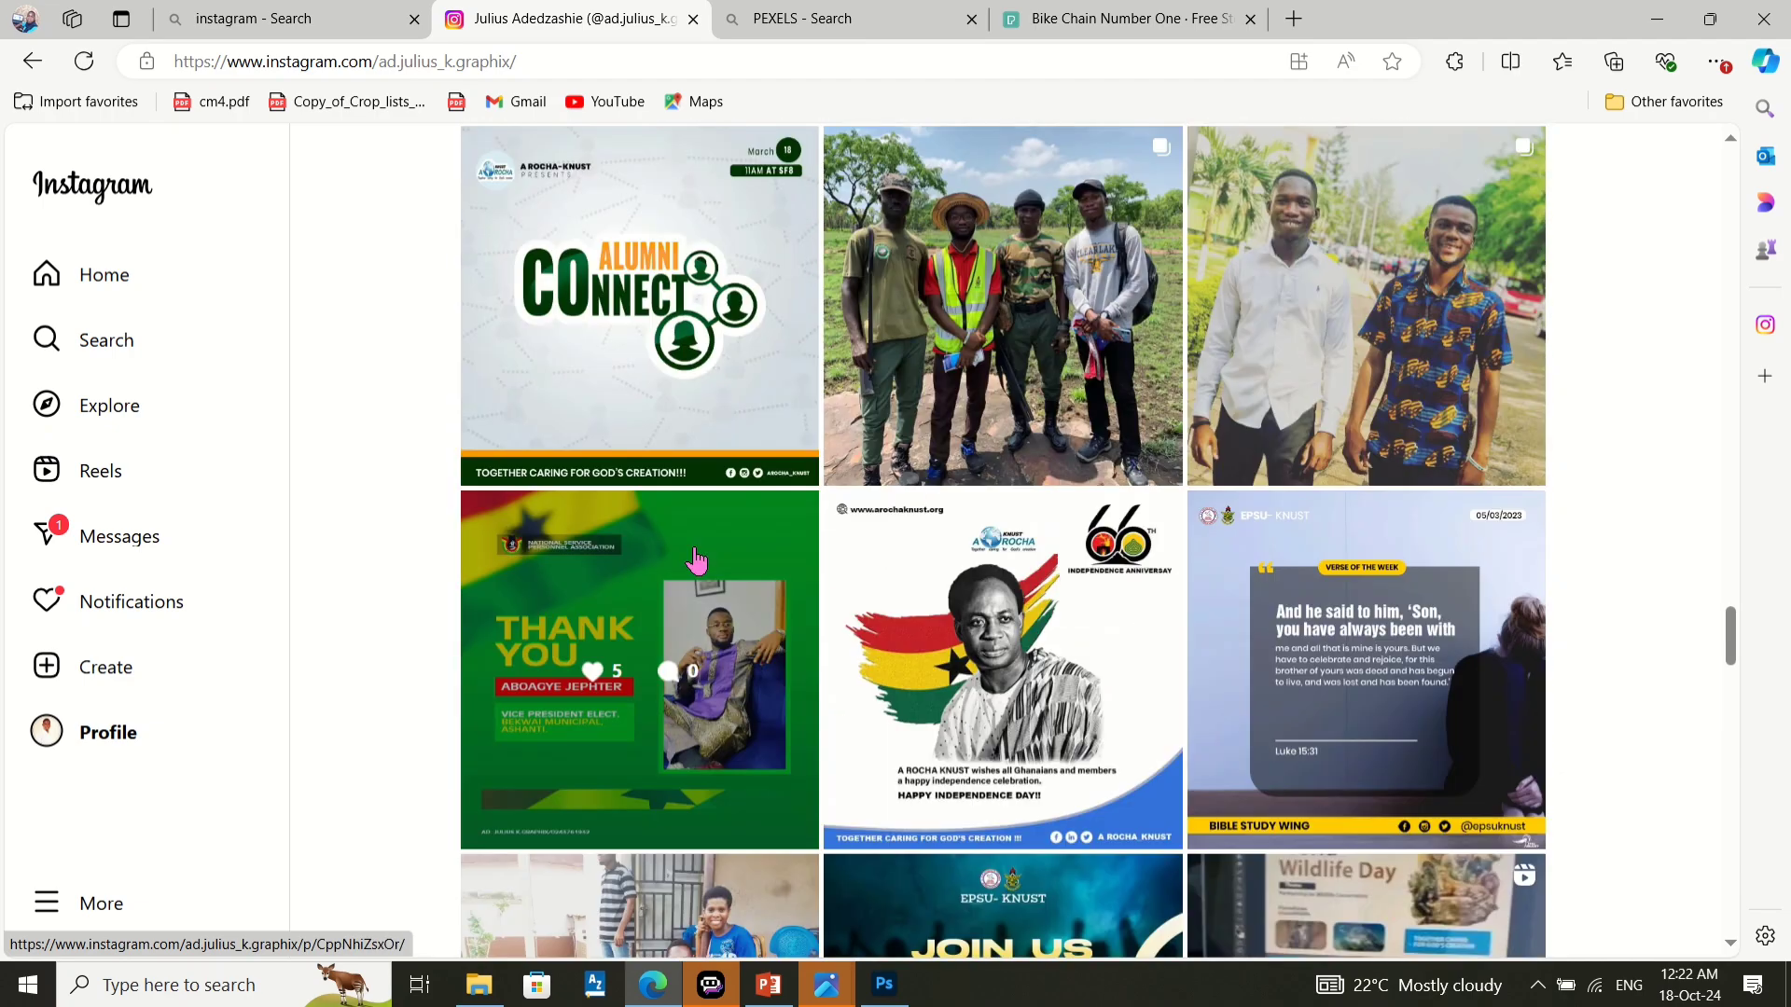
{"action": "scroll", "coordinate": [696, 560], "scroll_direction": "up", "scroll_amount": 15}
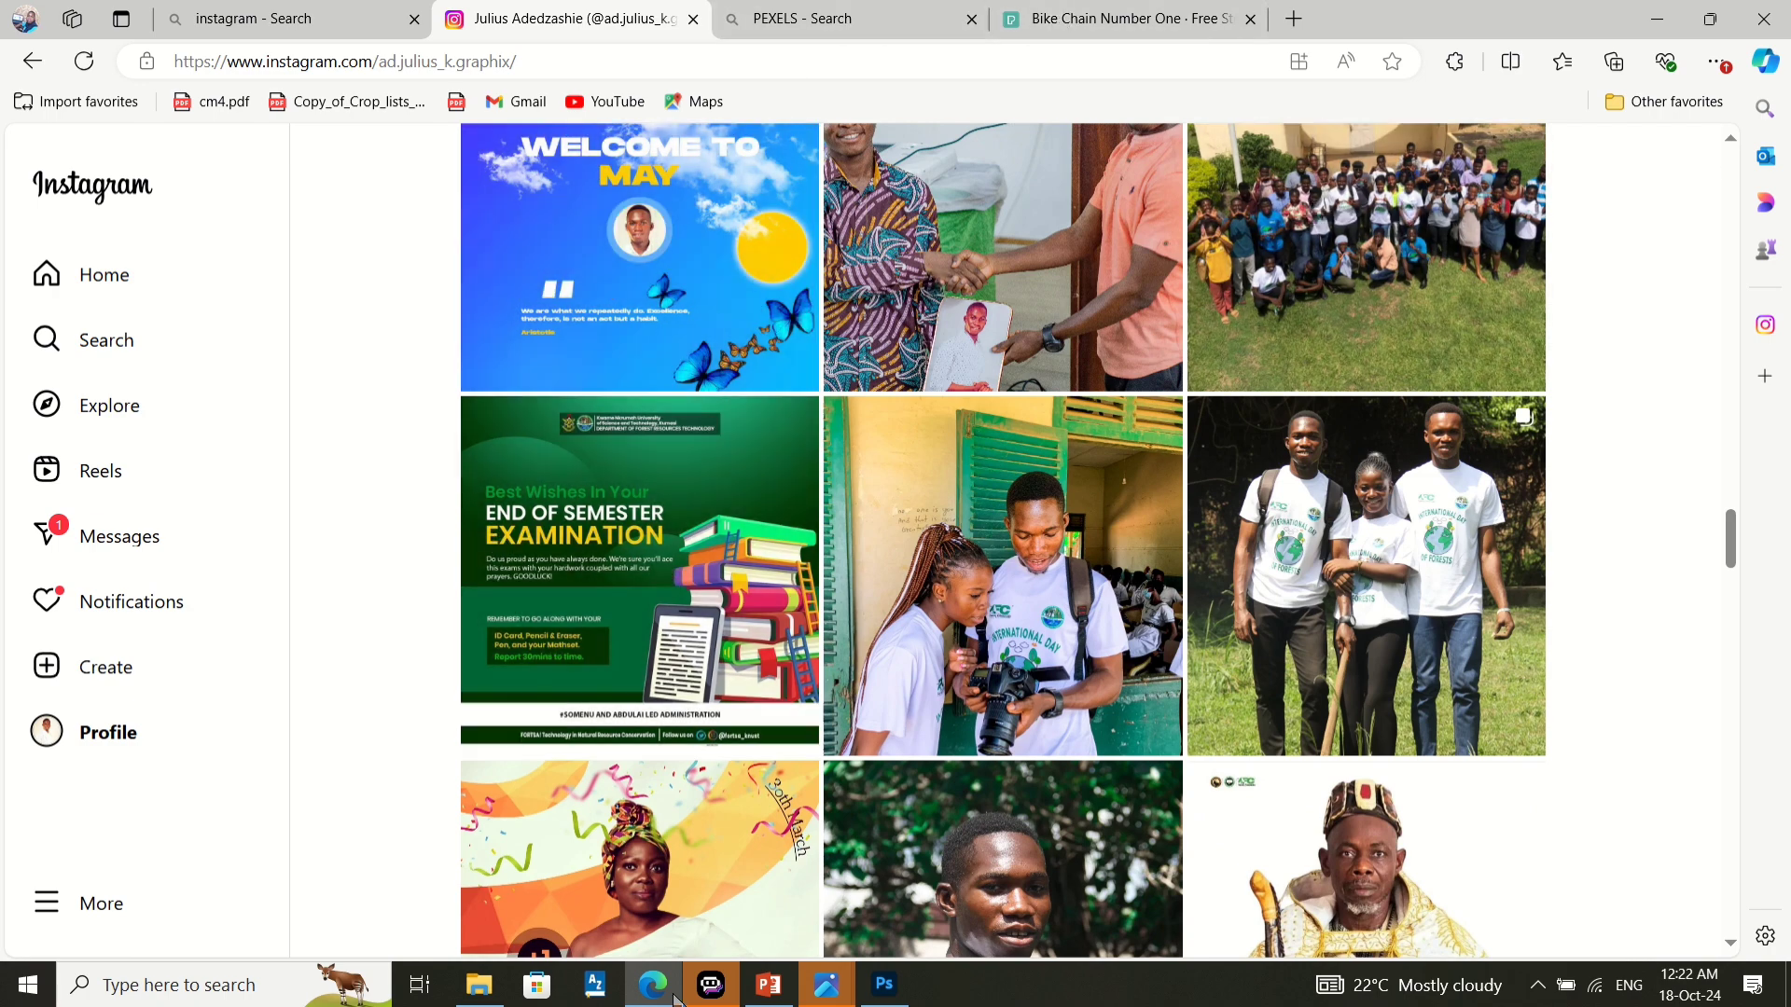
- Switch to Photoshop, move the scaled green rectangle up behind the MY FIRST DESIGN text to about Y 60 px, and commit the transform
{"action": "left_click", "coordinate": [885, 985]}
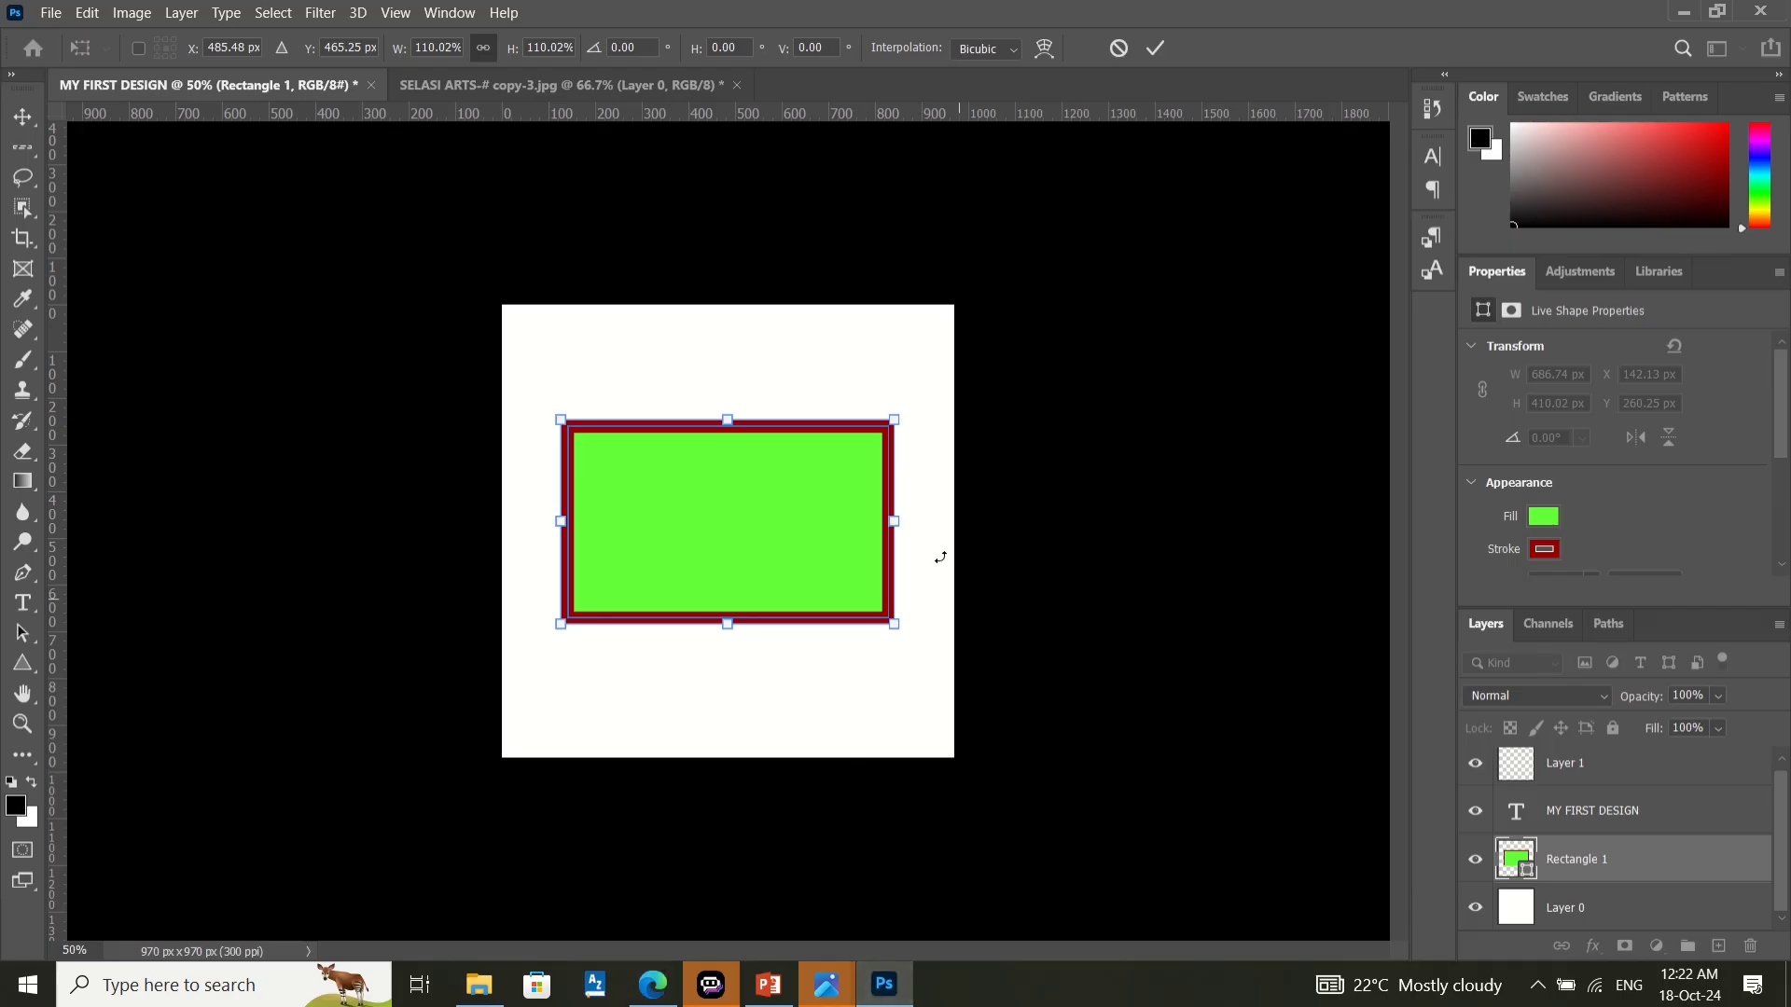
{"action": "left_click_drag", "start_coordinate": [740, 520], "coordinate": [740, 430]}
{"action": "key", "text": "Return"}
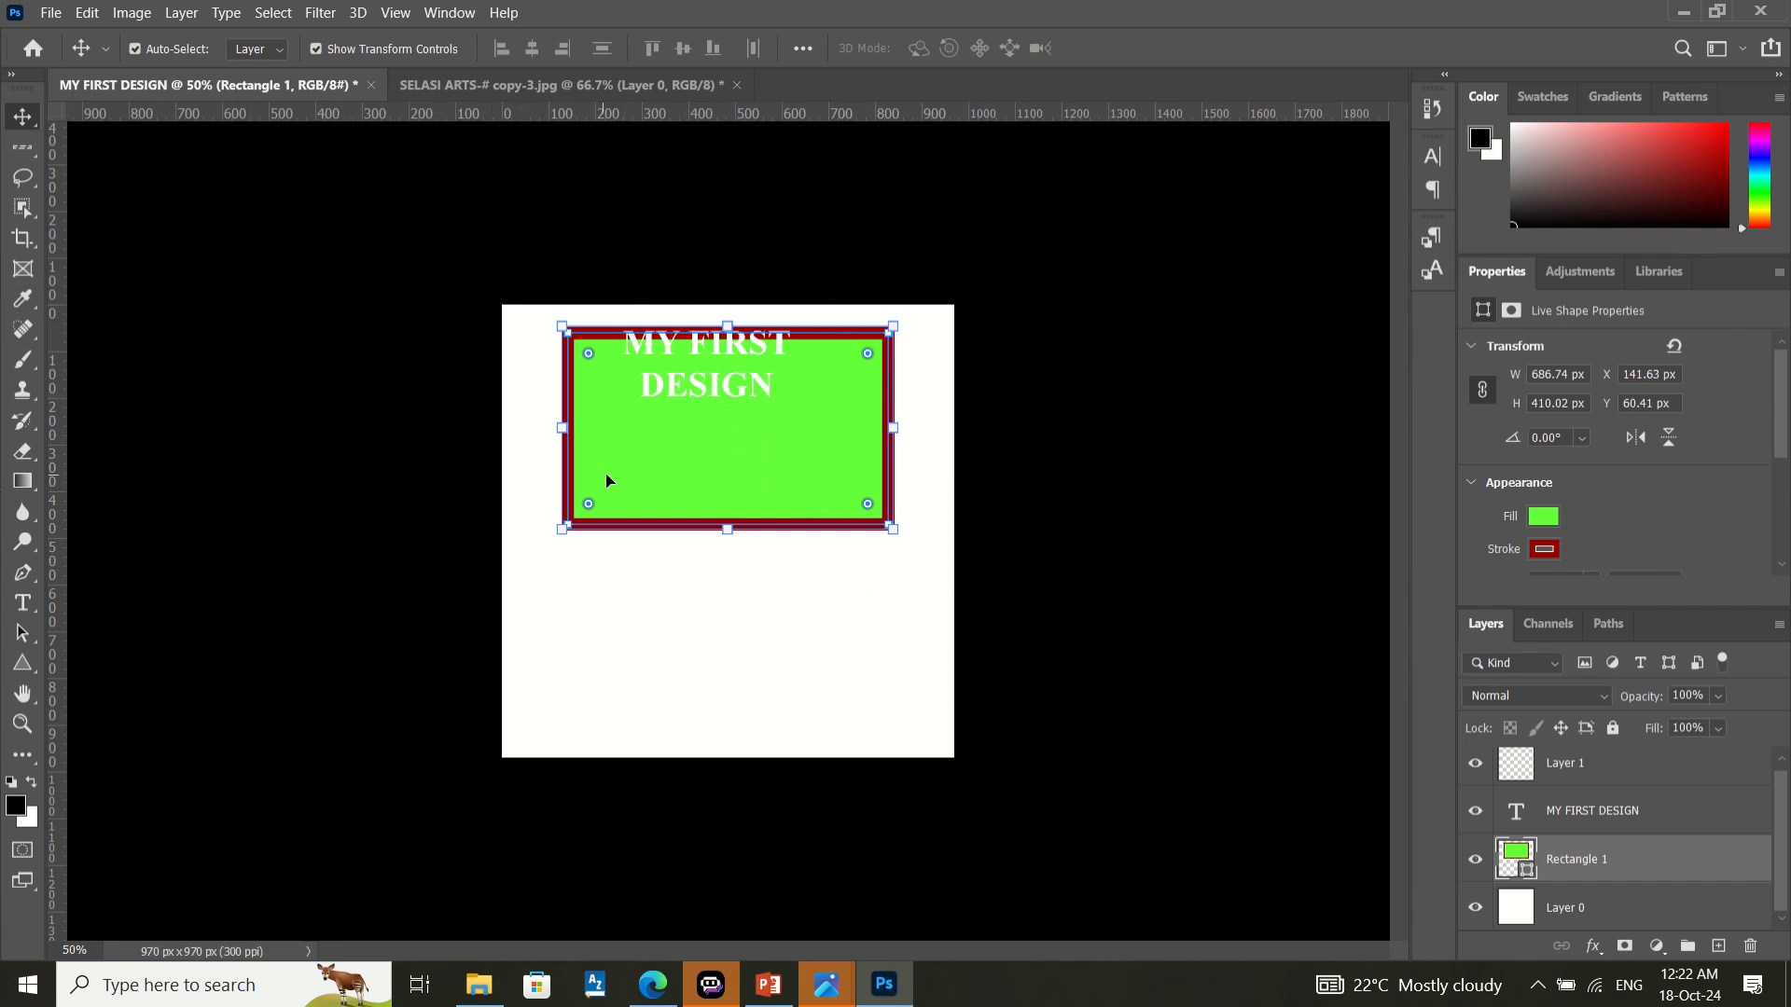
- Reposition the green rectangle near the canvas's upper edge at about Y 22 px, then select the white background layer and the rectangle again
{"action": "left_click_drag", "start_coordinate": [655, 502], "coordinate": [655, 479]}
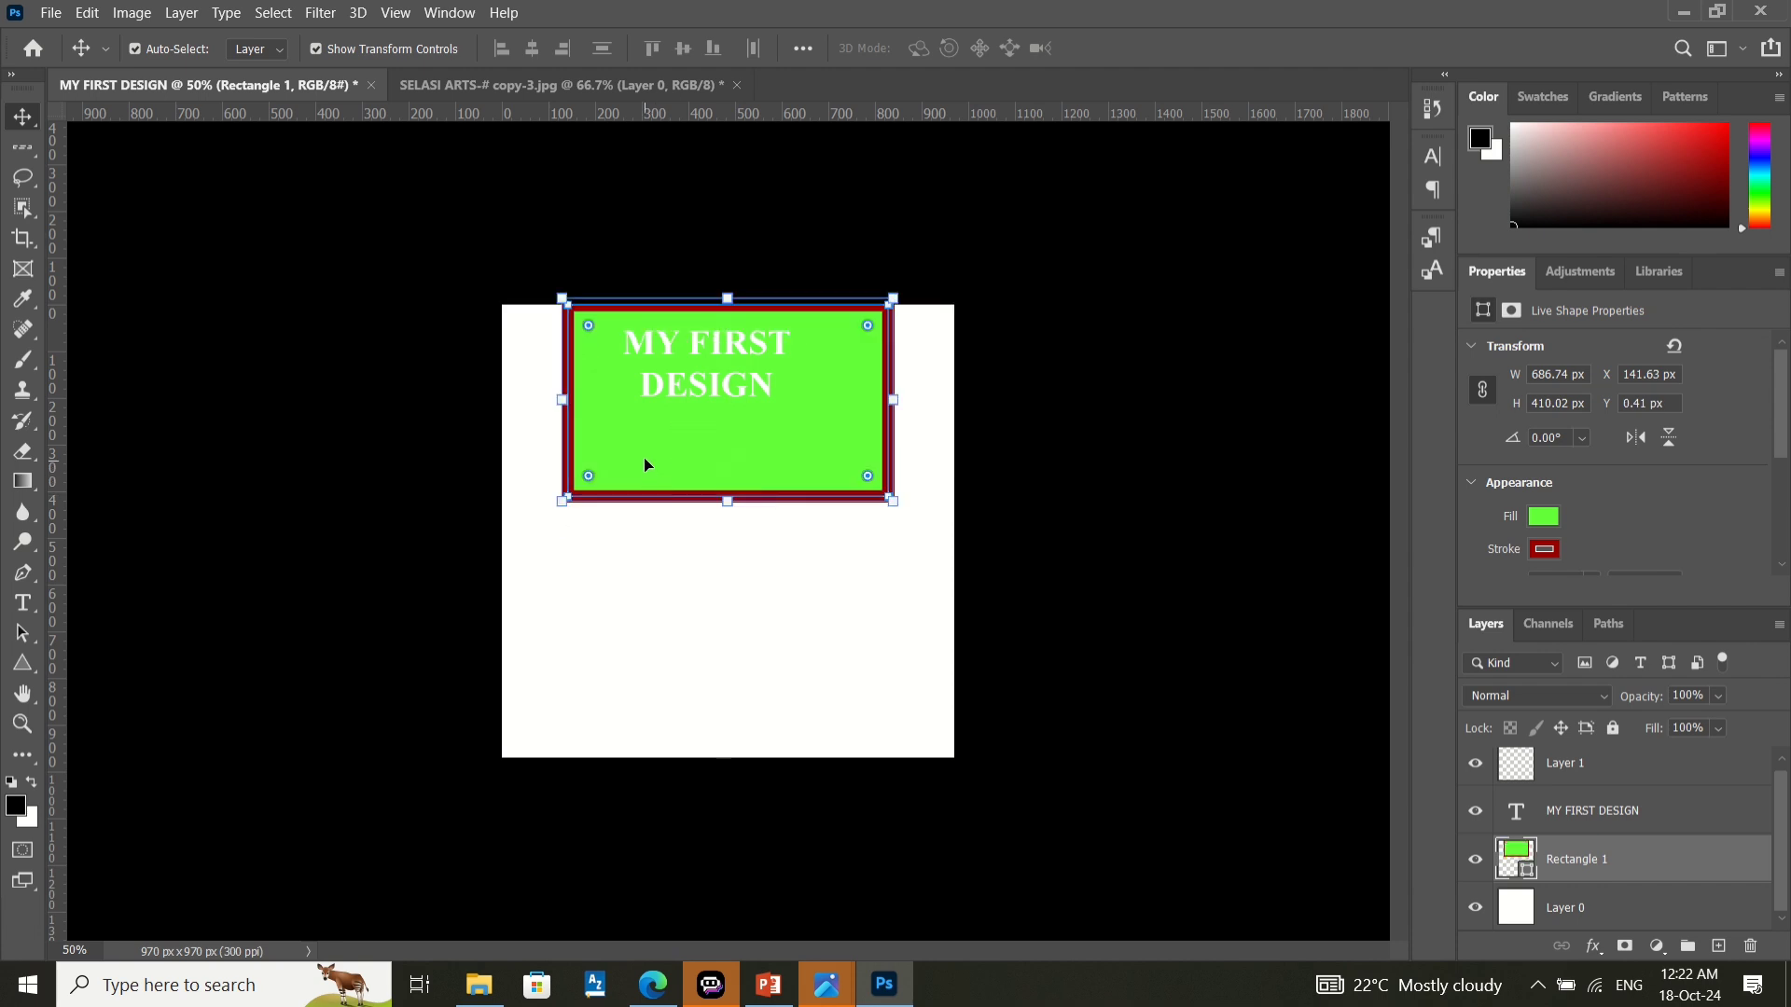
{"action": "left_click", "coordinate": [645, 456]}
{"action": "left_click", "coordinate": [644, 456]}
{"action": "left_click_drag", "start_coordinate": [645, 463], "coordinate": [645, 473]}
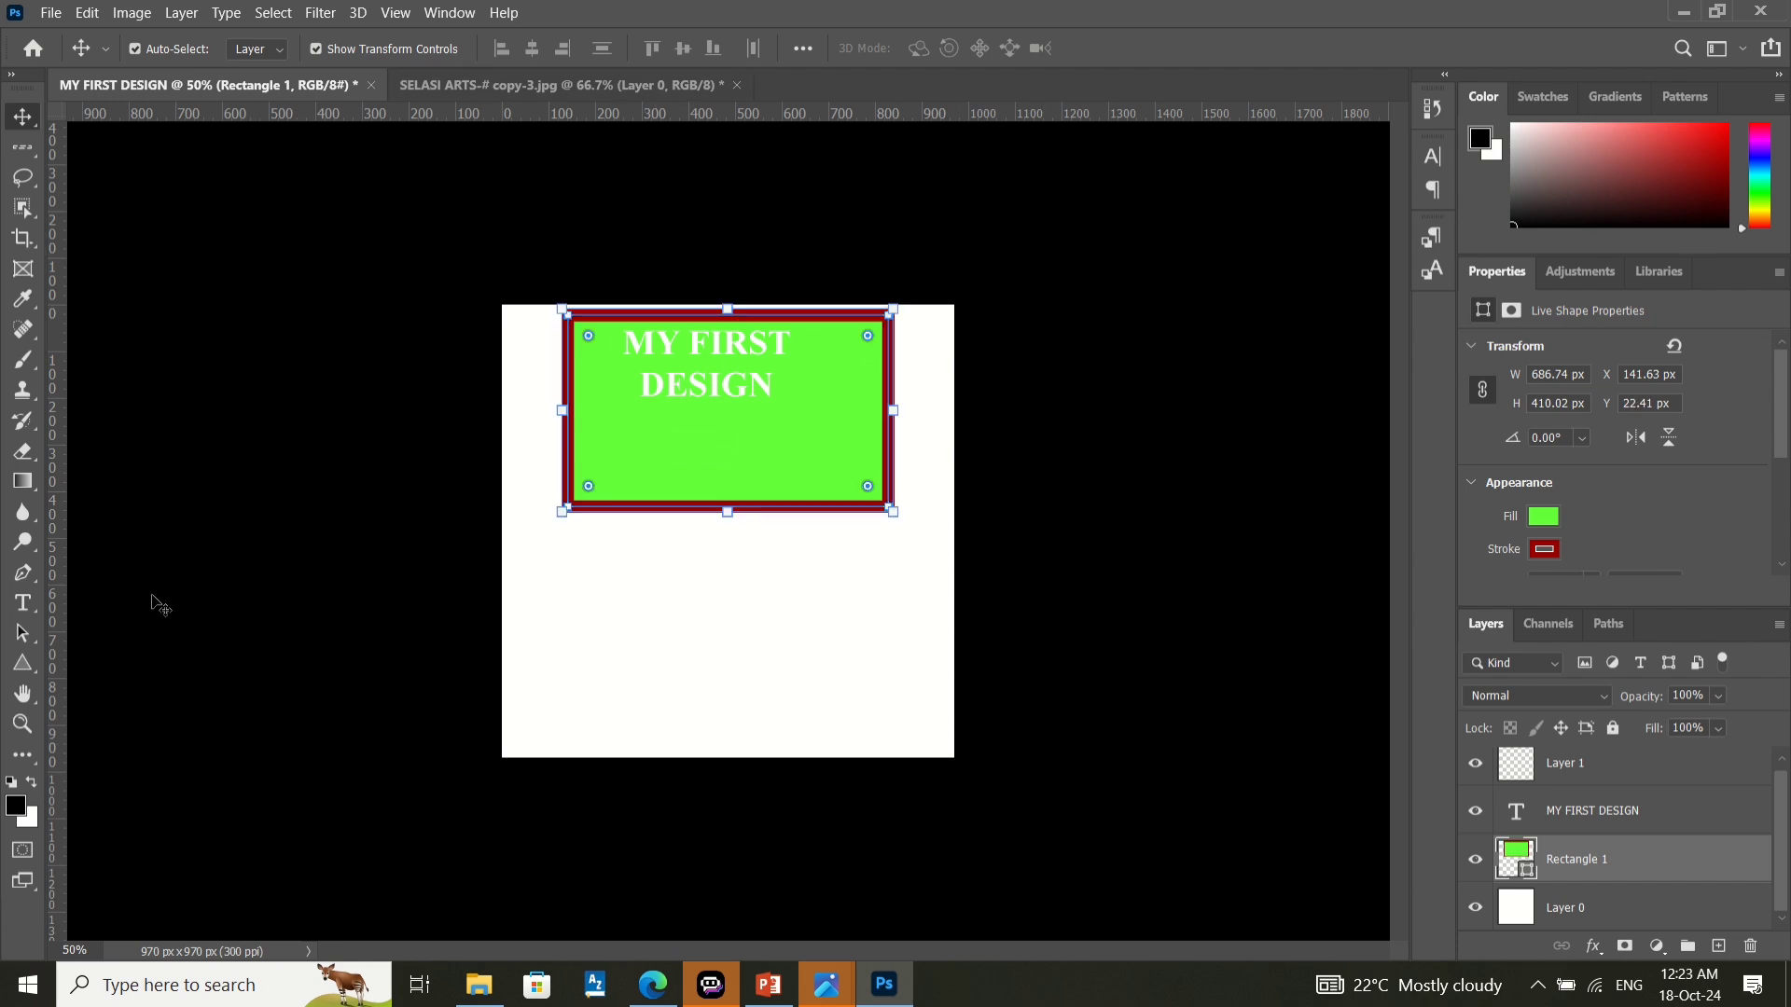
{"action": "left_click", "coordinate": [585, 591]}
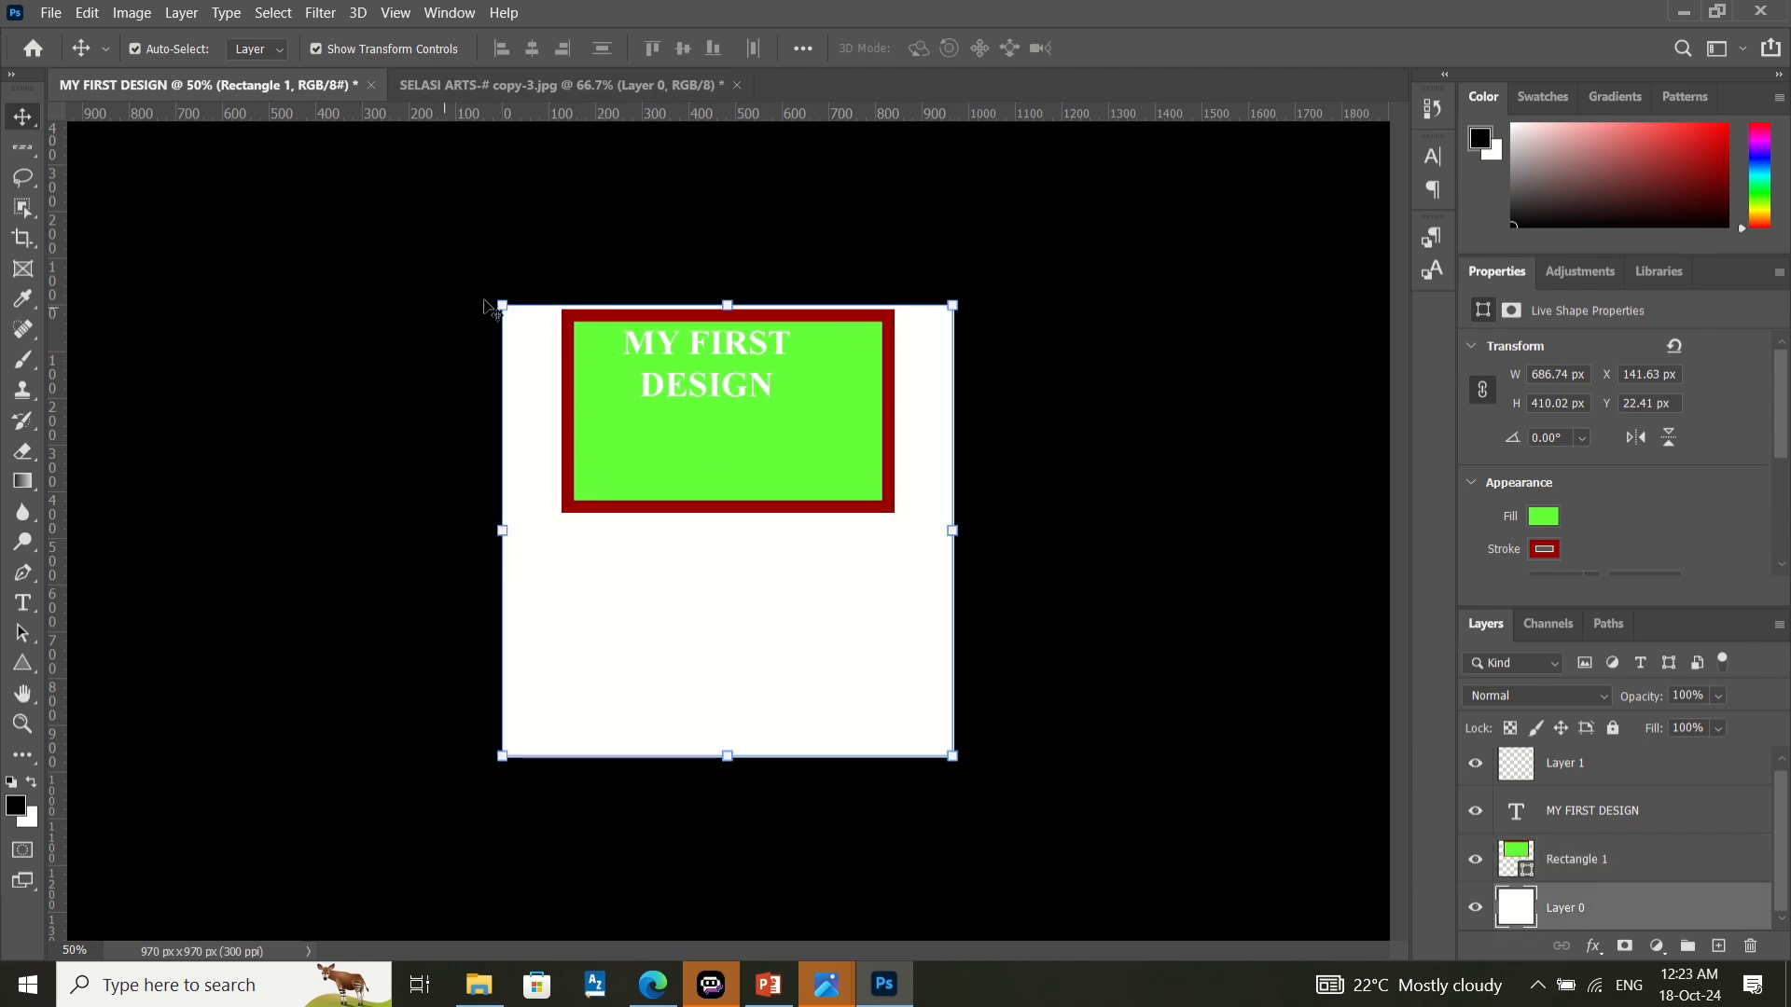
{"action": "left_click", "coordinate": [723, 493]}
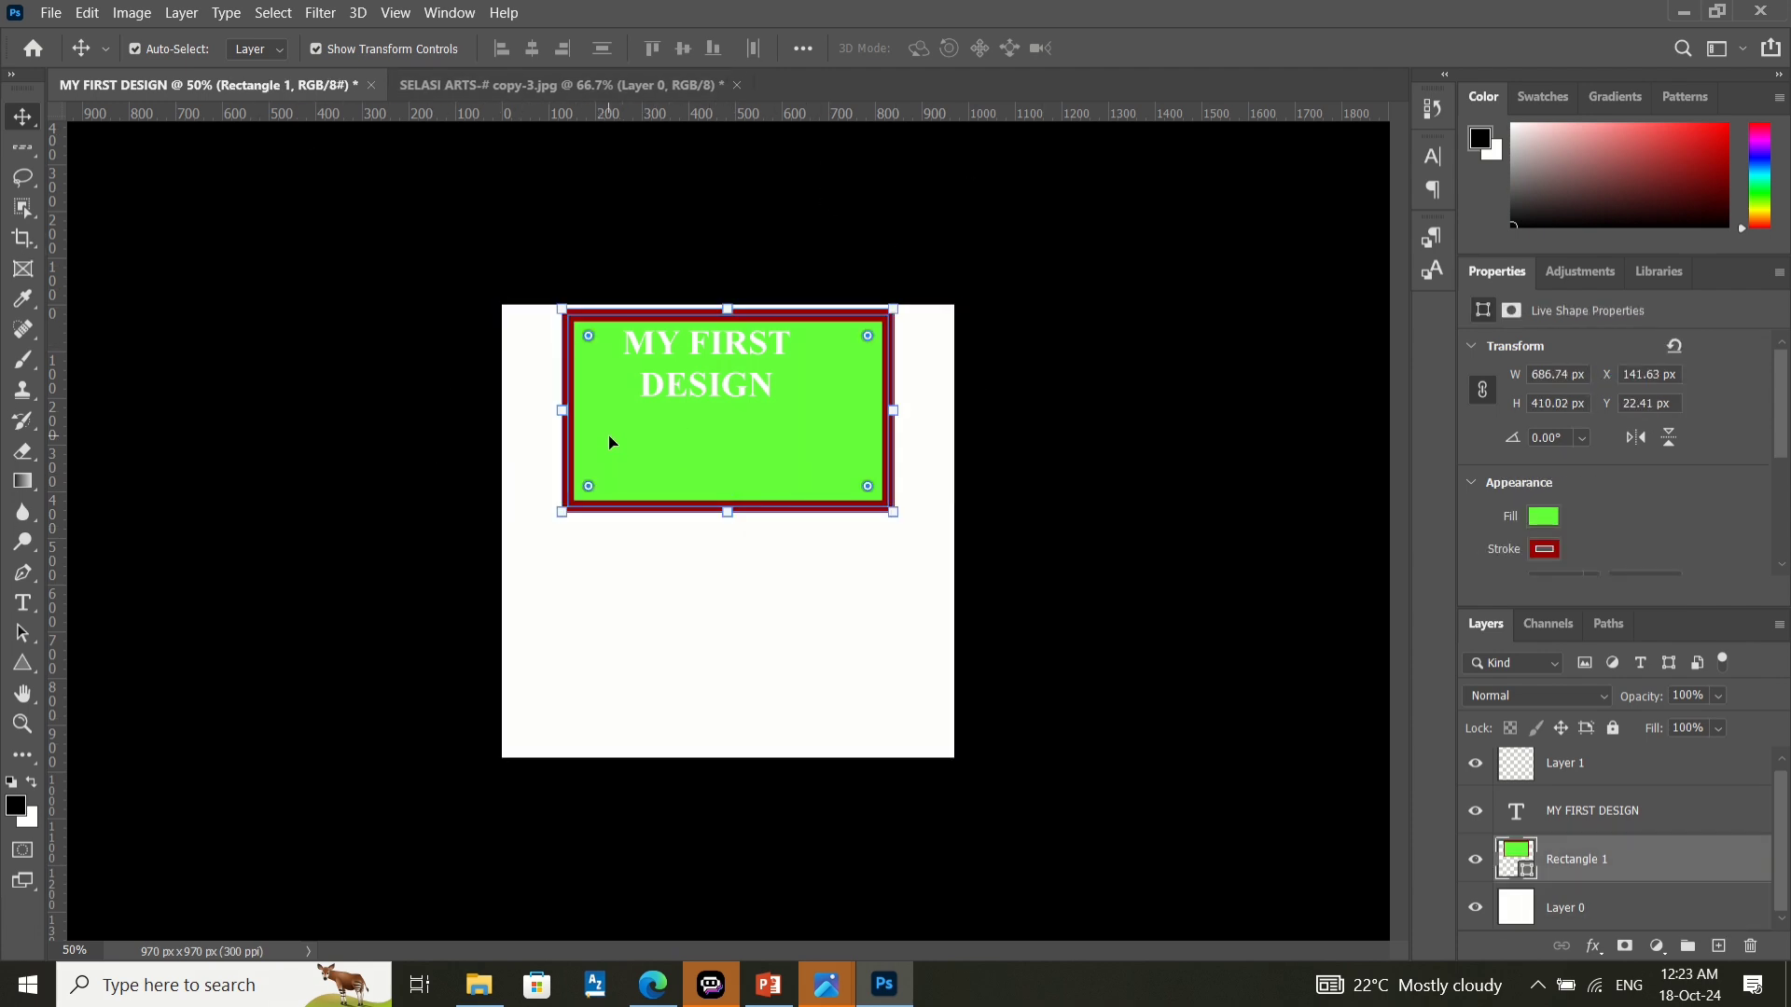